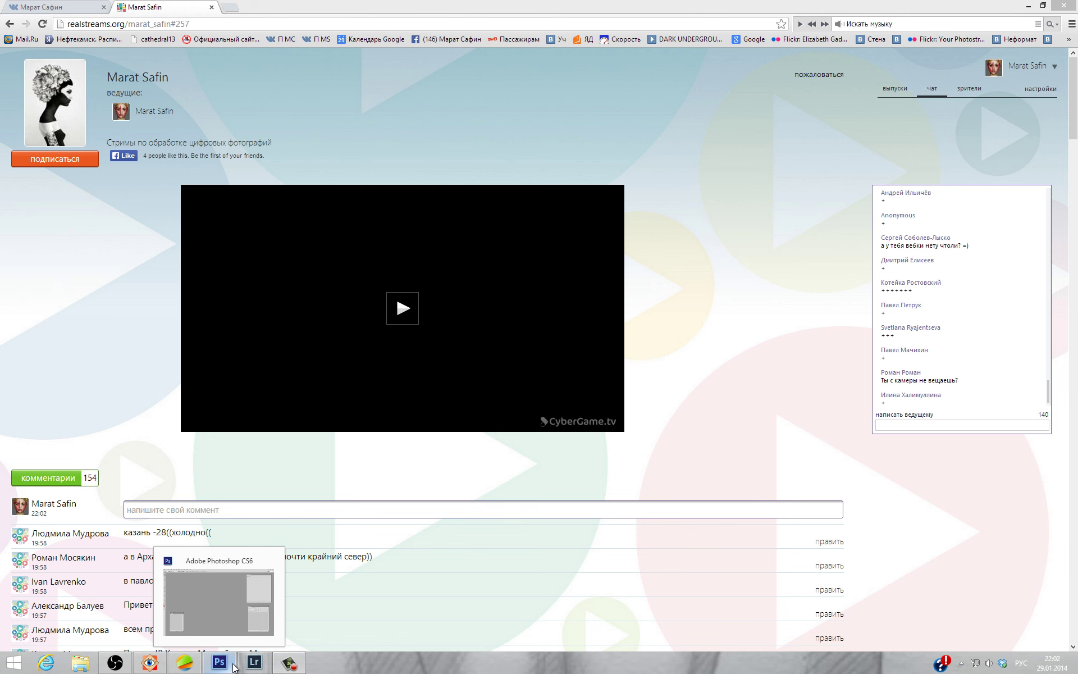
# - Switch from Chrome back to the Photoshop Camera Raw window showing 01.NEF
pyautogui.click(233, 666)
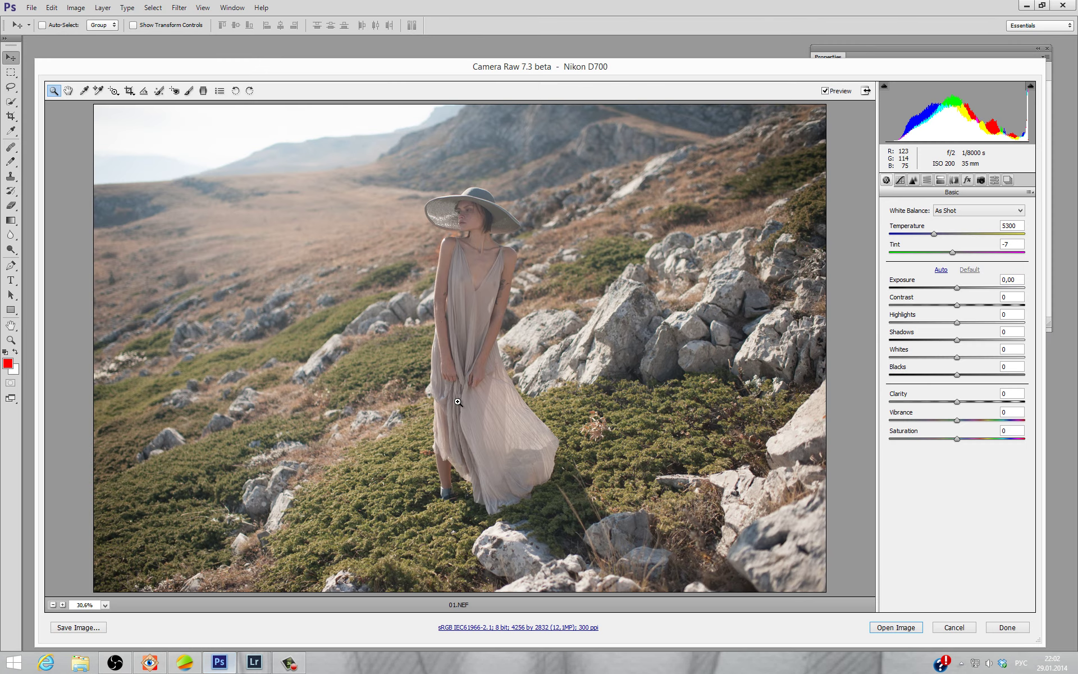
# - Try Red Primary Hue at -100 and Green Primary Hue near +88, resetting both to 0
pyautogui.click(979, 182)
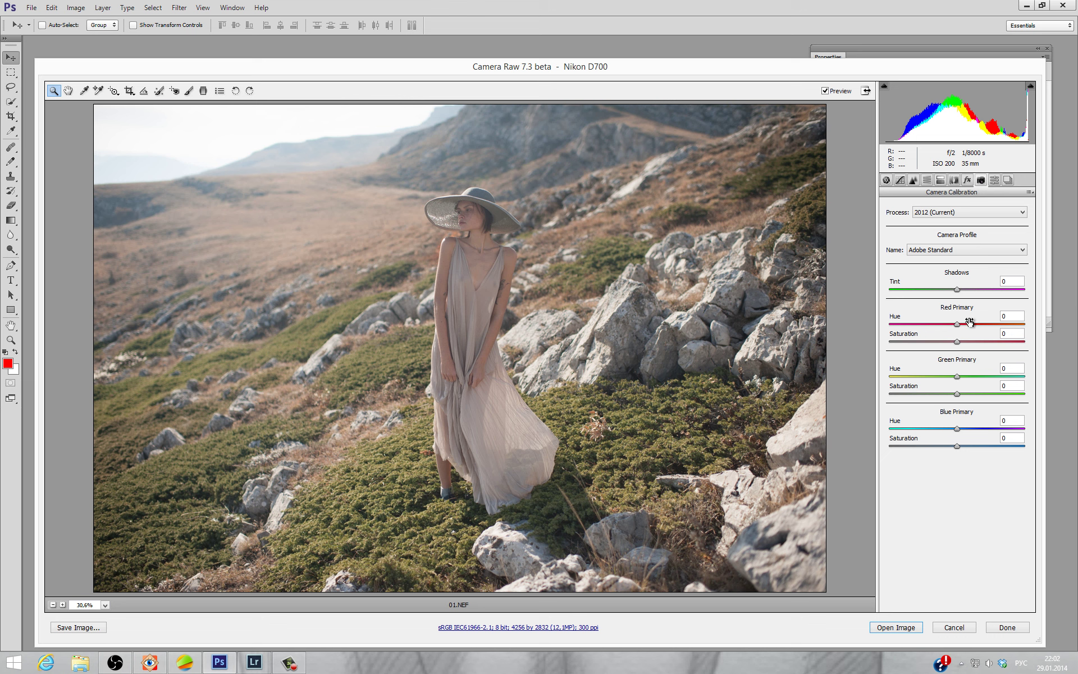
pyautogui.moveTo(957, 325)
pyautogui.mouseDown()
pyautogui.moveTo(885, 325)
pyautogui.moveTo(953, 341)
pyautogui.mouseUp()
pyautogui.write('0')
pyautogui.click(968, 381)
pyautogui.moveTo(968, 377); pyautogui.dragTo(1018, 391)
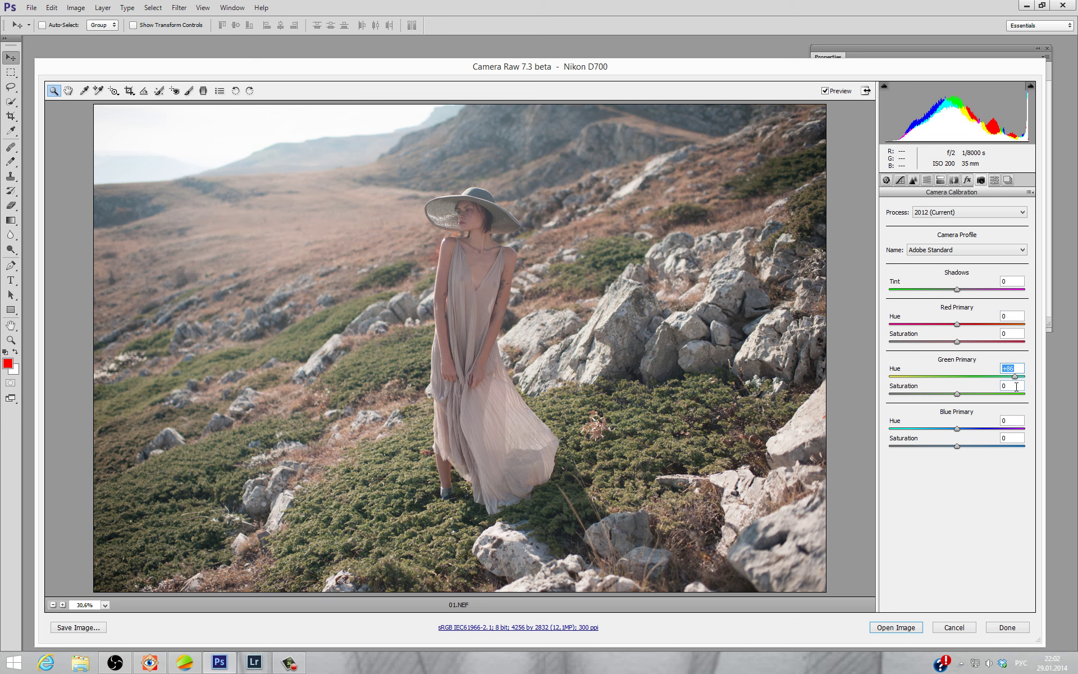
pyautogui.write('0')
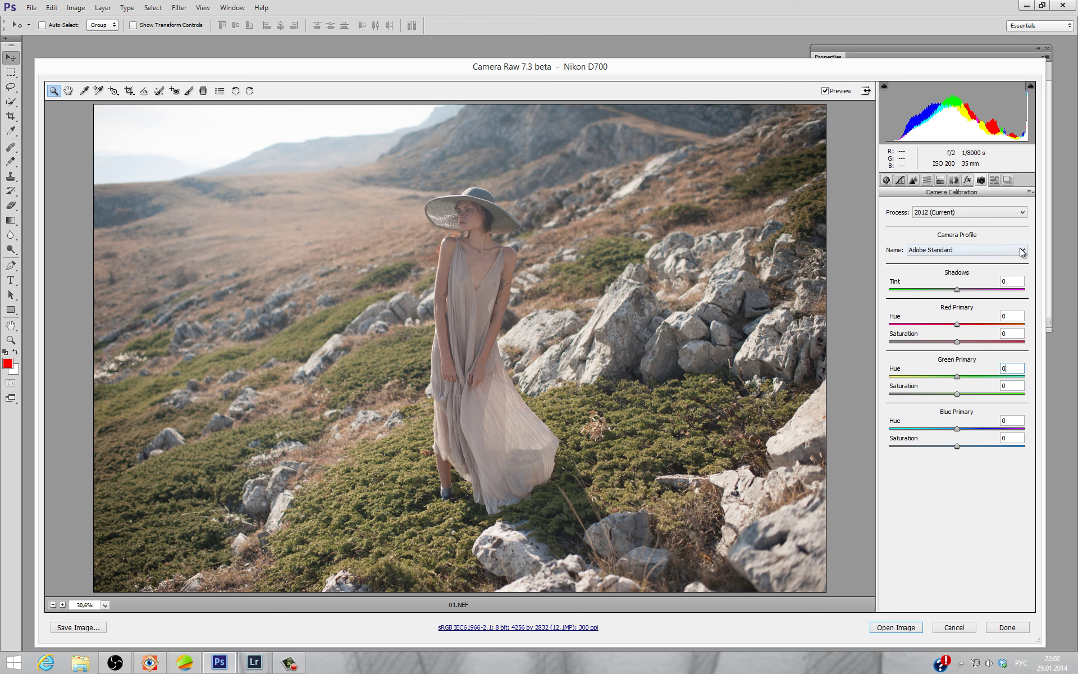
# - Browse the Camera Profile list and Tone Curve settings without changing anything
pyautogui.click(961, 248)
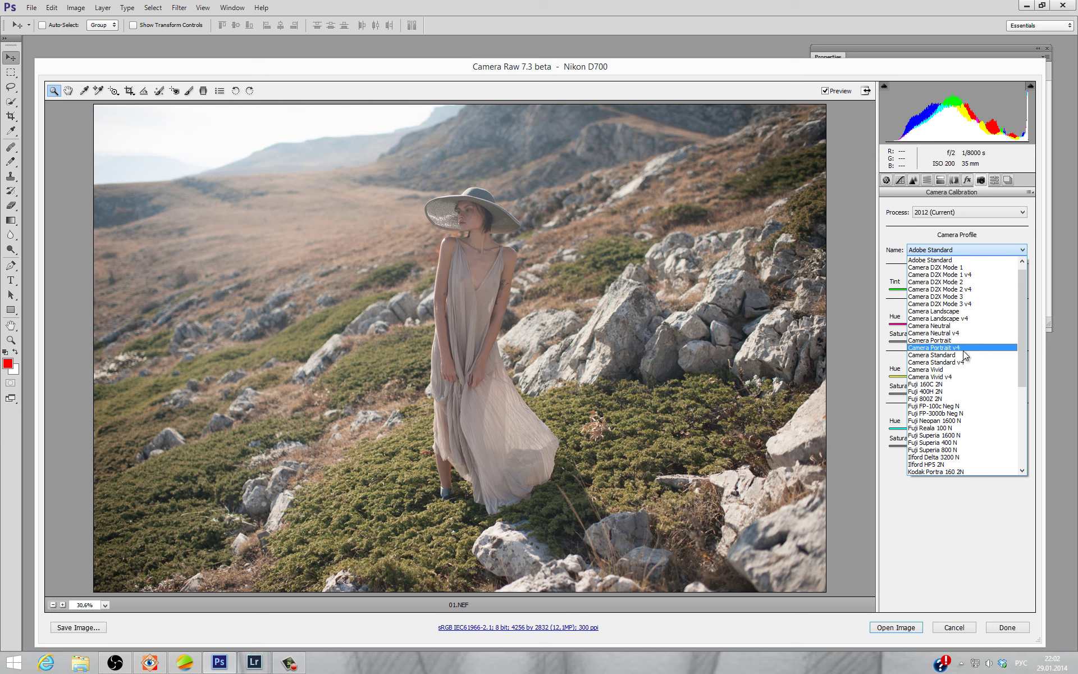
pyautogui.click(999, 256)
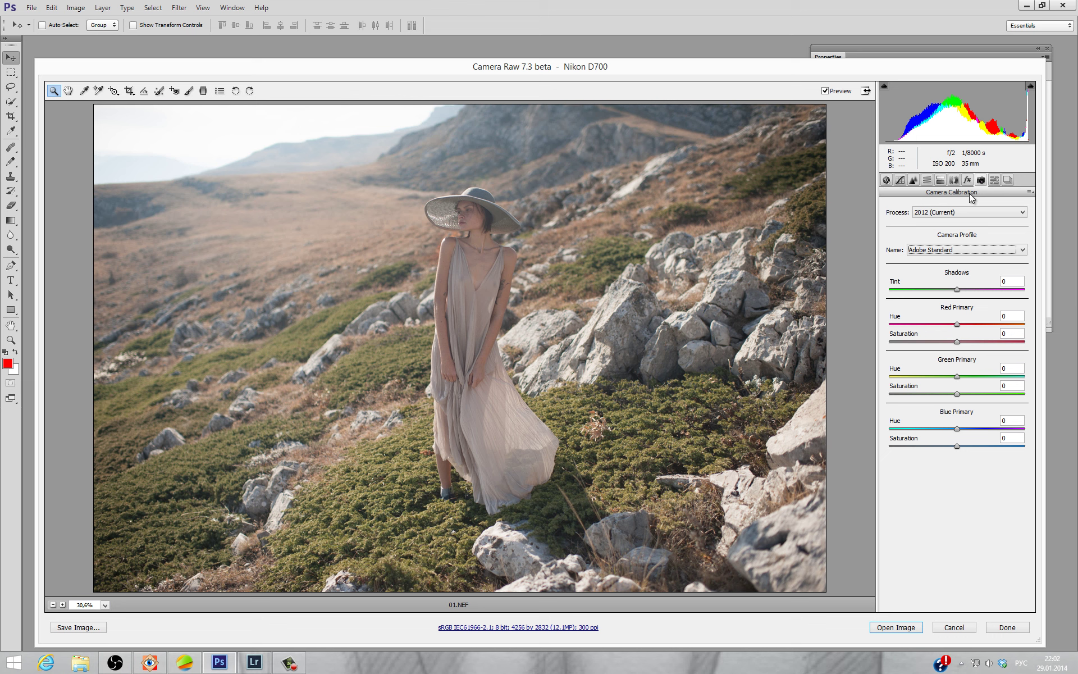
pyautogui.click(955, 248)
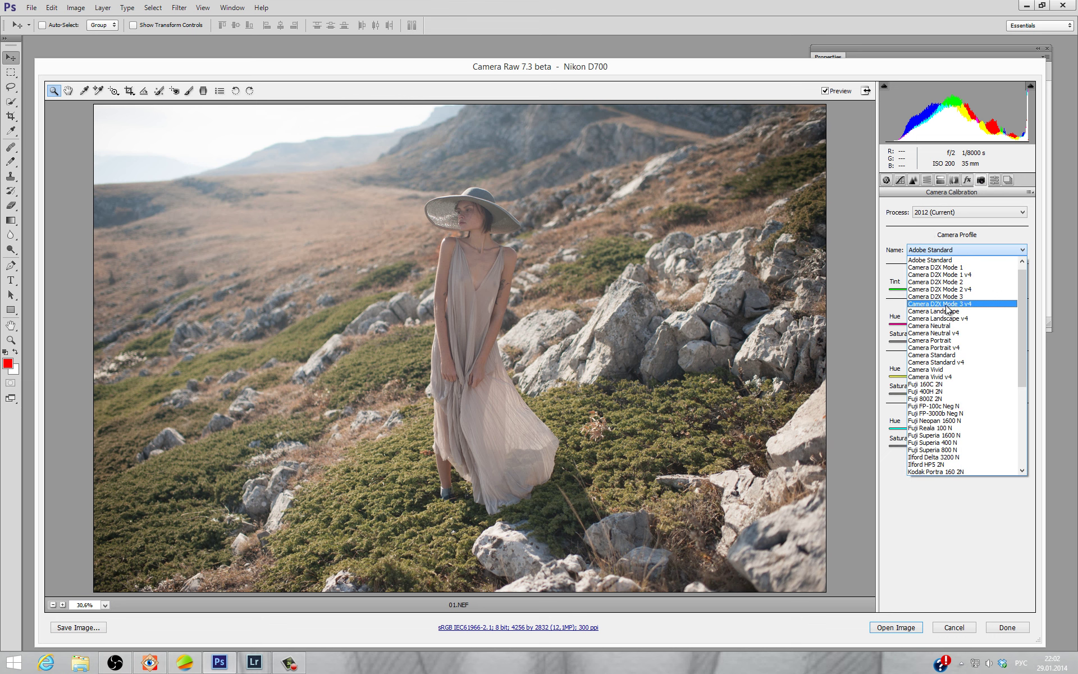
pyautogui.click(961, 228)
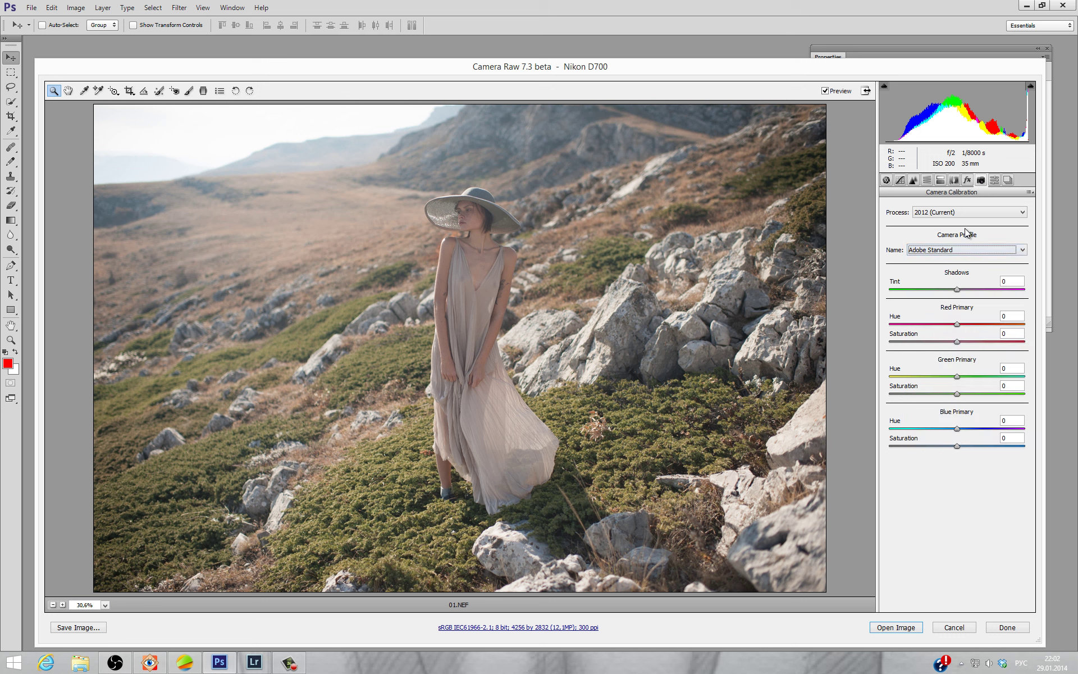
pyautogui.click(900, 180)
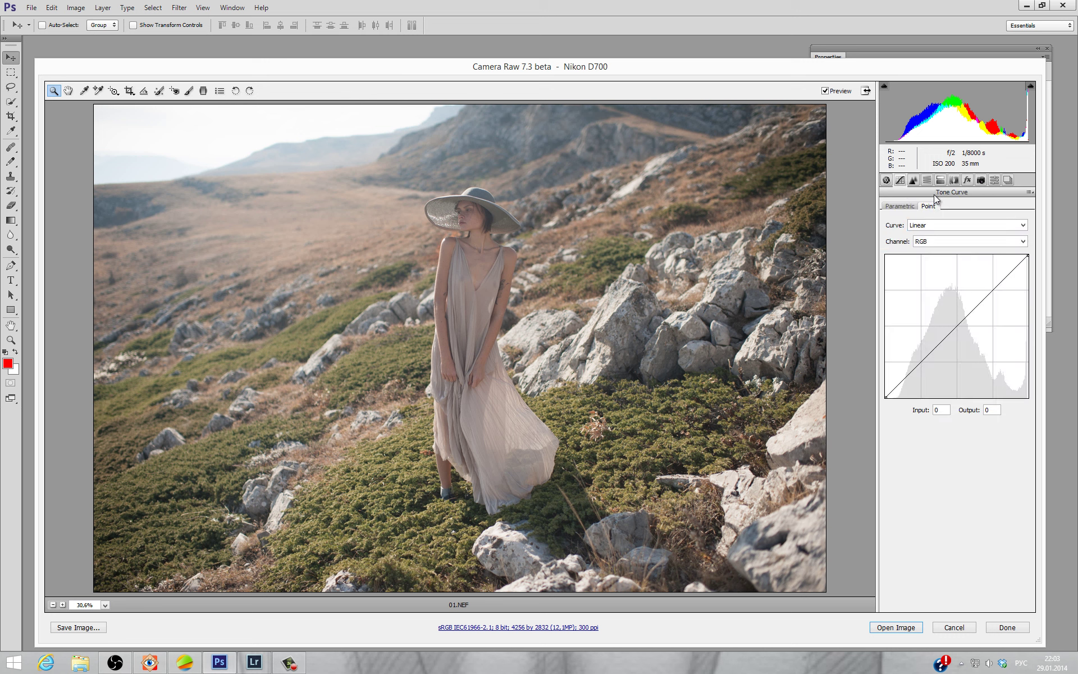
pyautogui.click(980, 180)
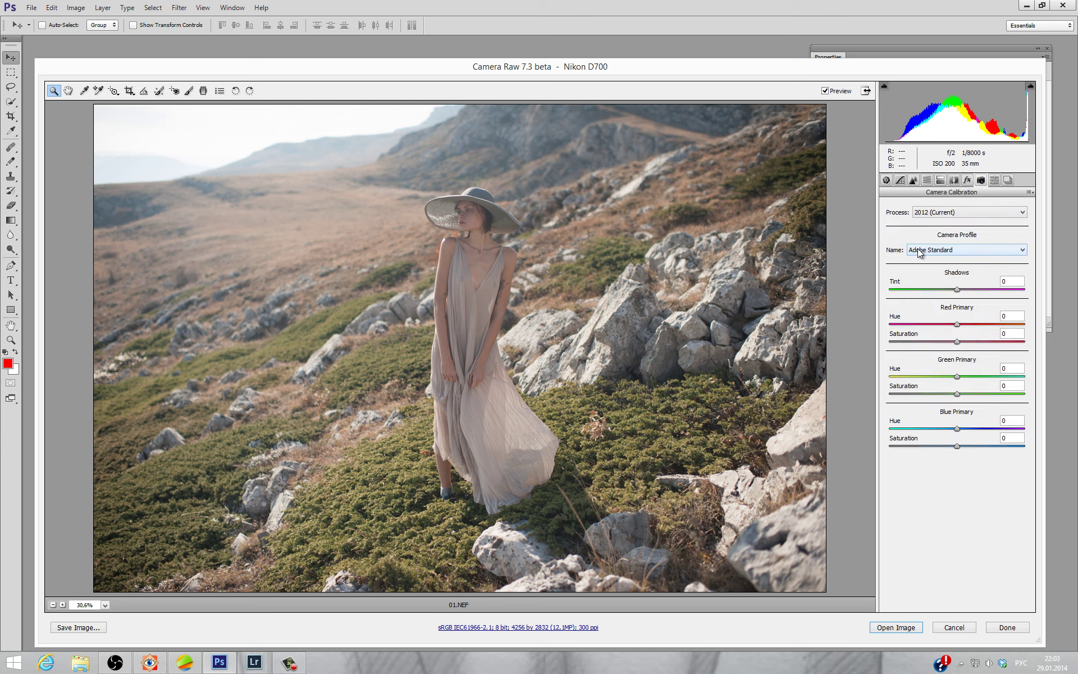
pyautogui.click(1012, 254)
pyautogui.click(989, 261)
# - Switch the camera profile to Camera Neutral, then back to Adobe Standard
pyautogui.click(977, 253)
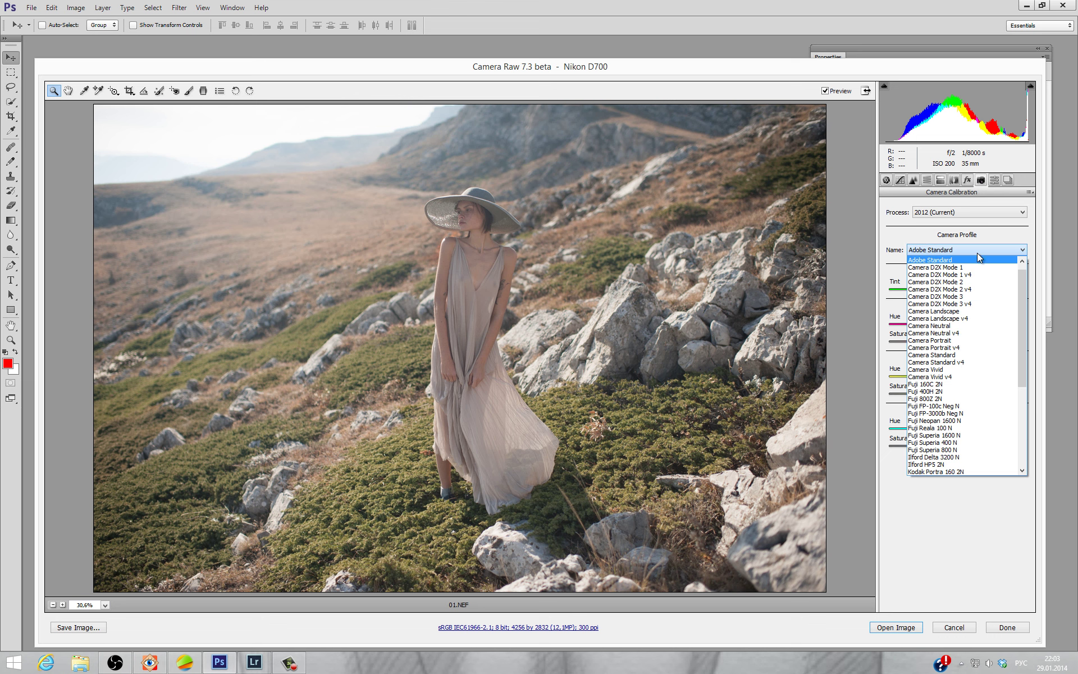
pyautogui.click(952, 327)
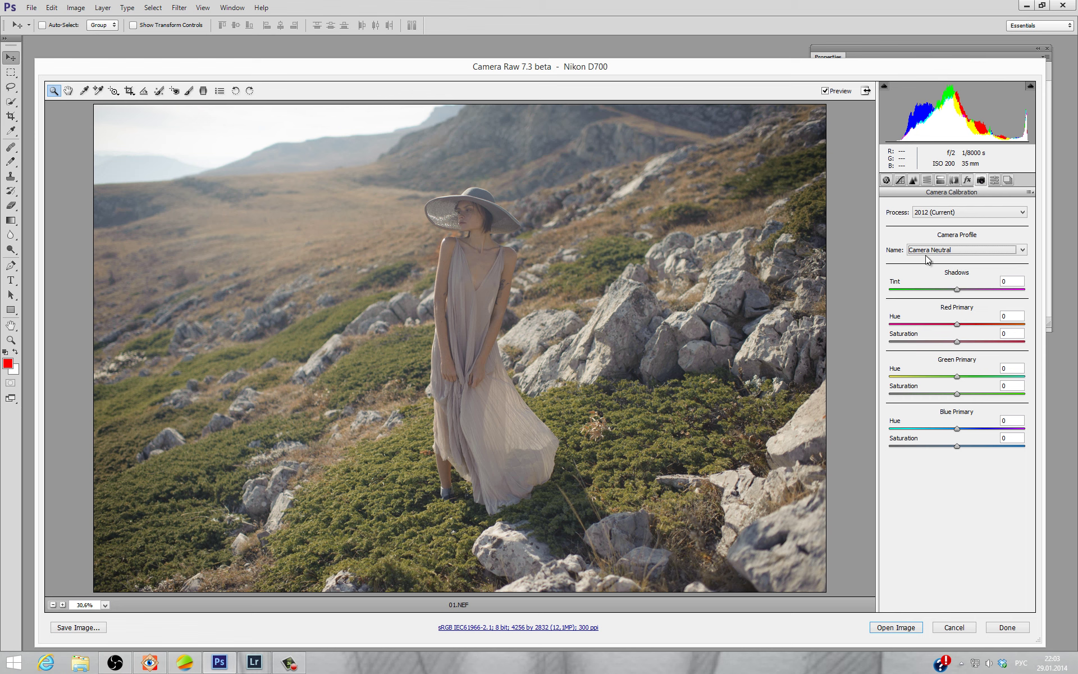
pyautogui.click(965, 255)
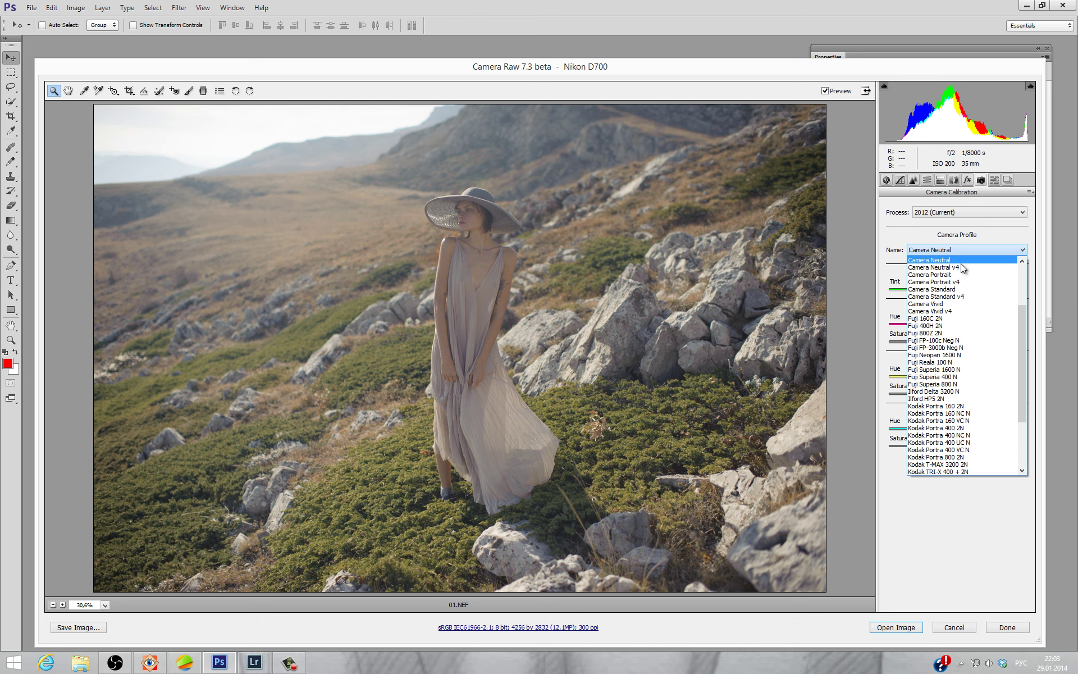
pyautogui.scroll(1, 962, 276)
pyautogui.scroll(3, 962, 276)
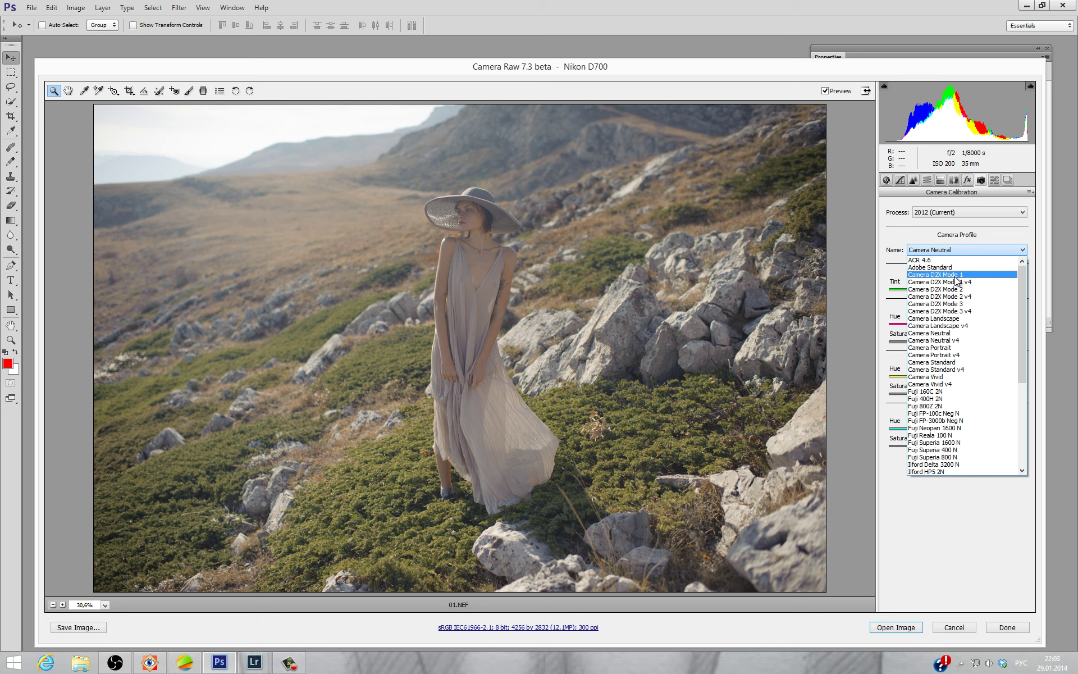
pyautogui.click(978, 267)
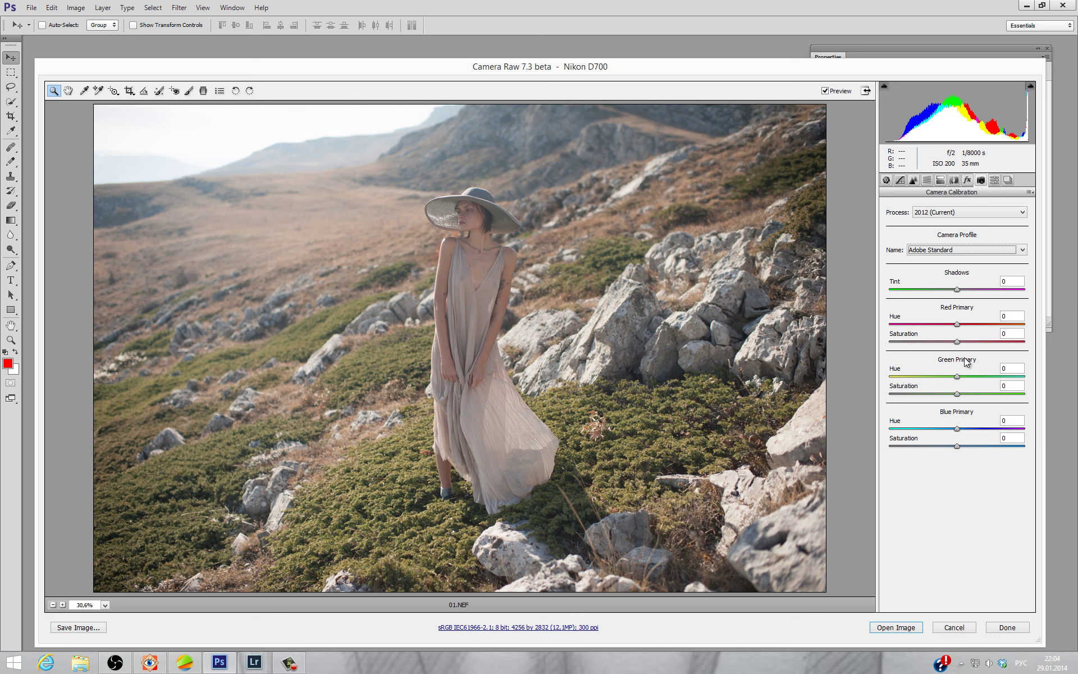
# - Cancel Camera Raw, then open the grey chart 02.jpg from FastStone as a Photoshop document
pyautogui.click(953, 628)
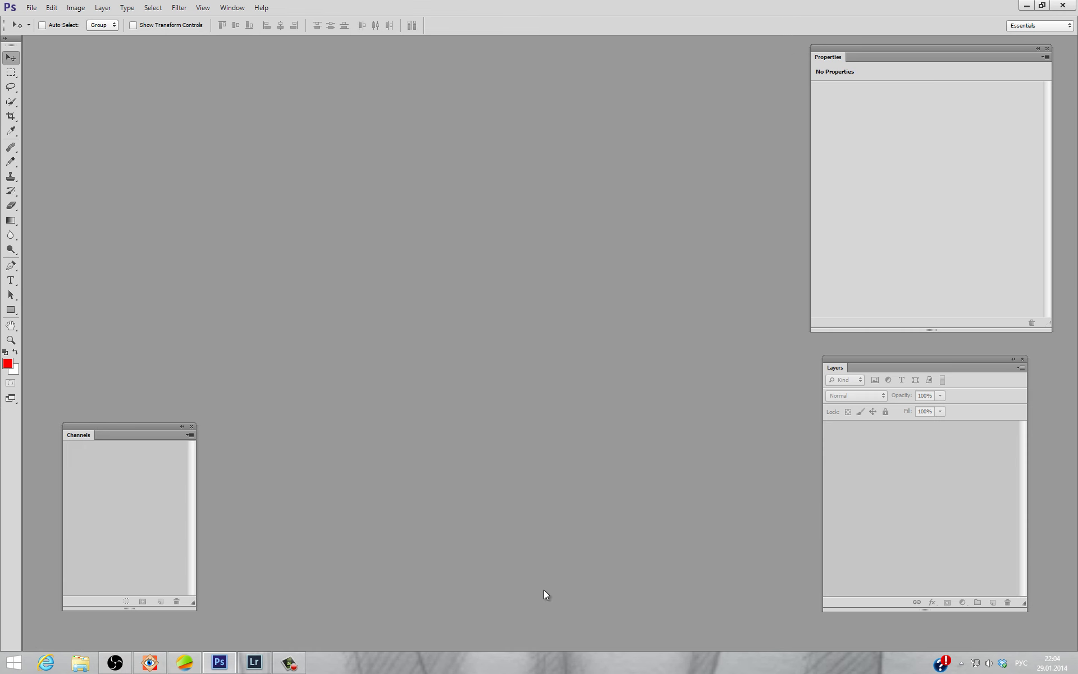
pyautogui.click(150, 663)
pyautogui.click(470, 233)
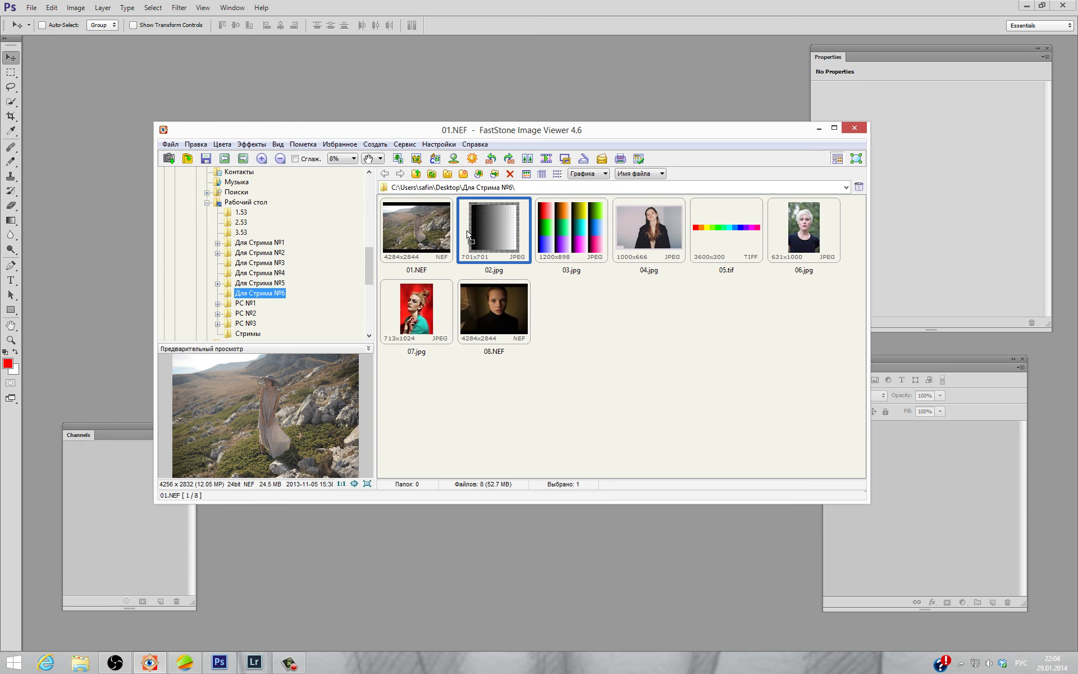
pyautogui.press('e')
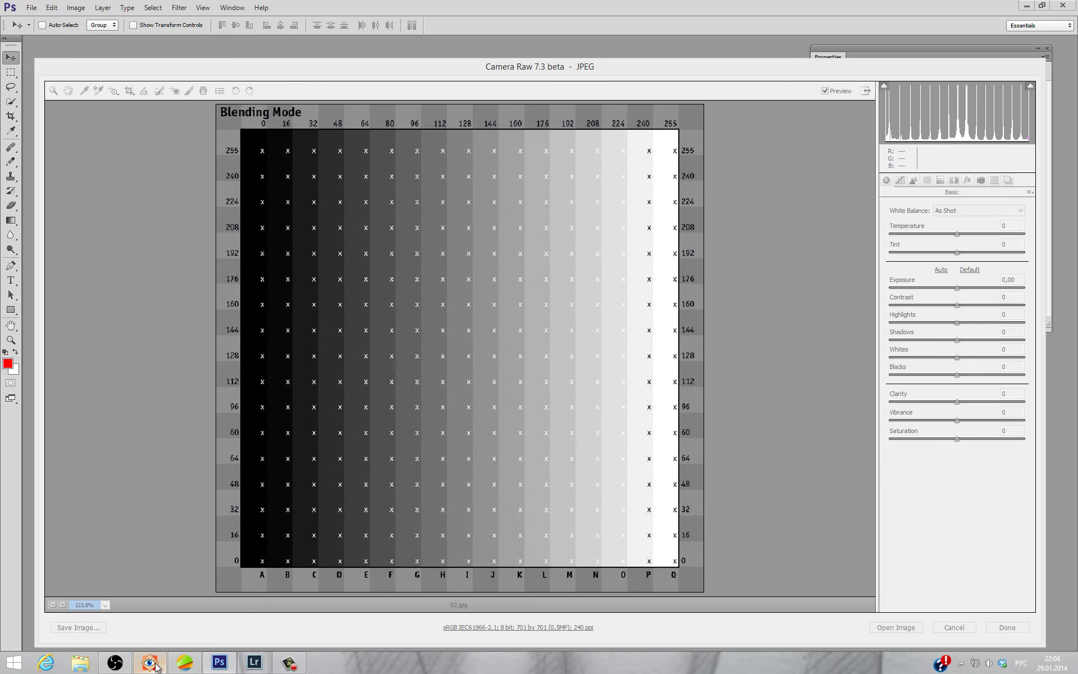
pyautogui.click(915, 631)
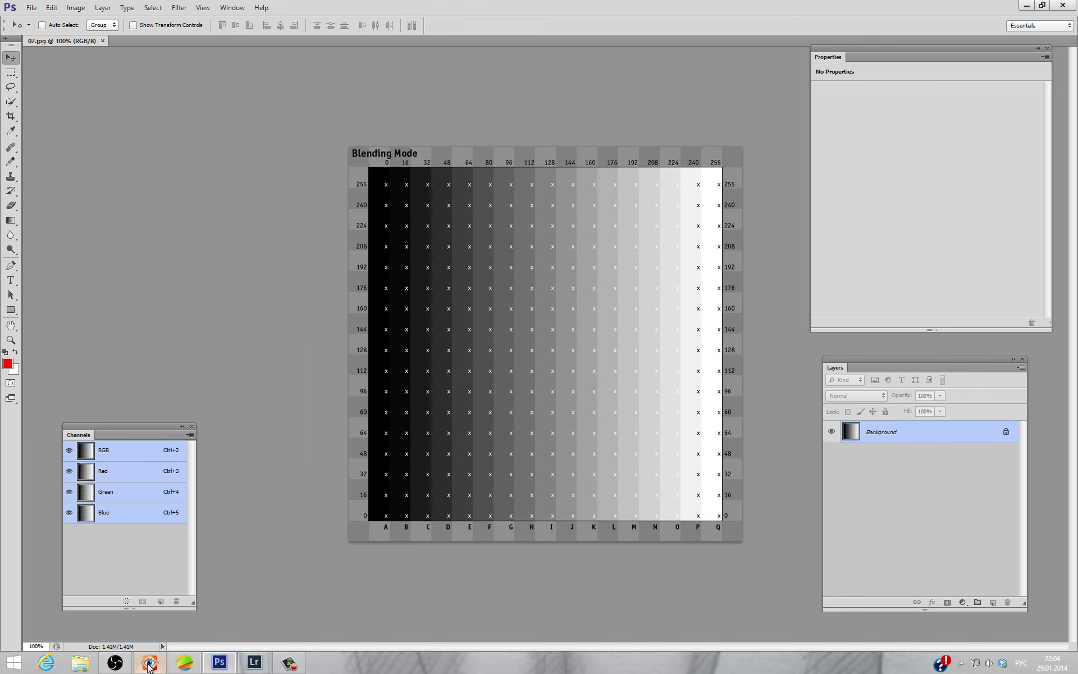
# - Preview the colour chart 03.jpg full-screen in FastStone several times, then return to 02.jpg in Photoshop
pyautogui.click(148, 665)
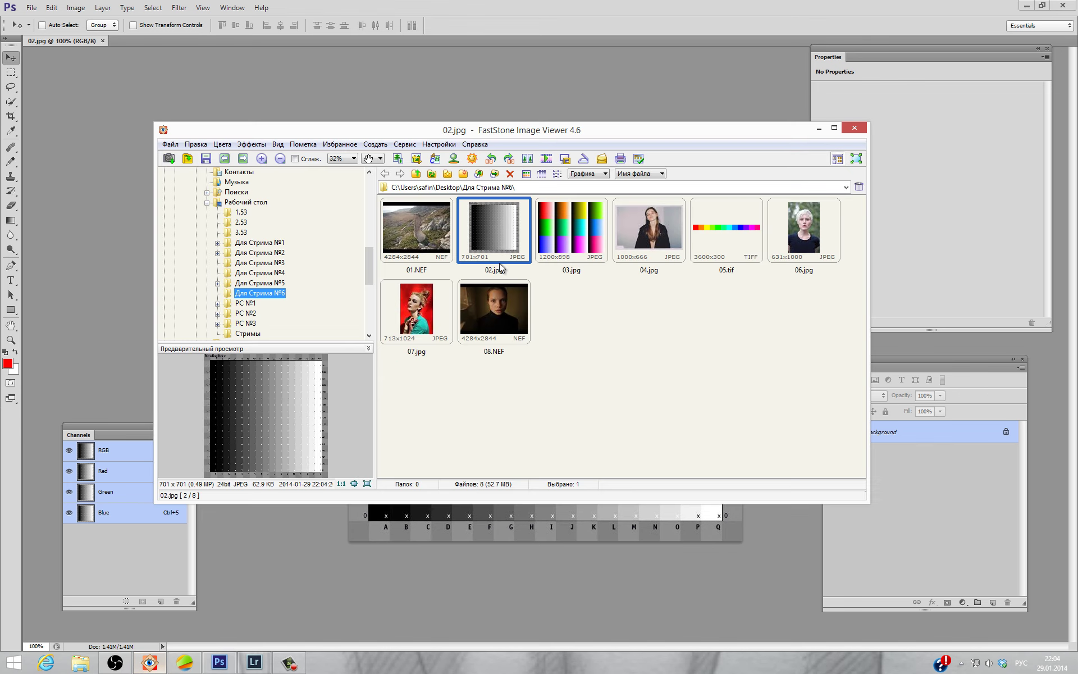
pyautogui.doubleClick(591, 223)
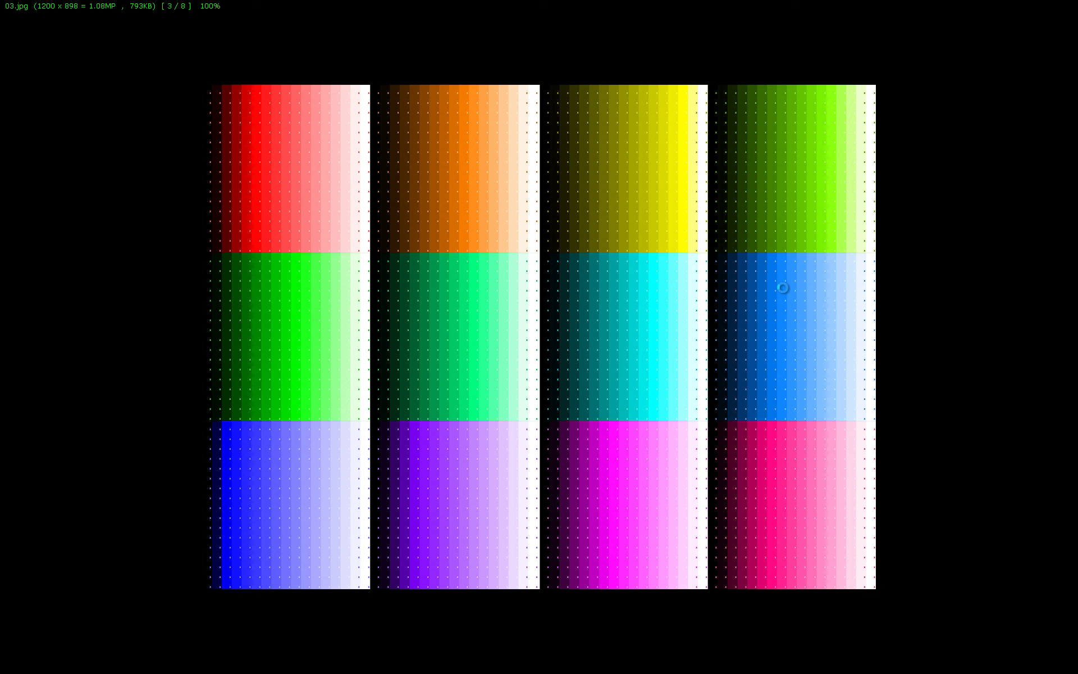
pyautogui.press('Escape')
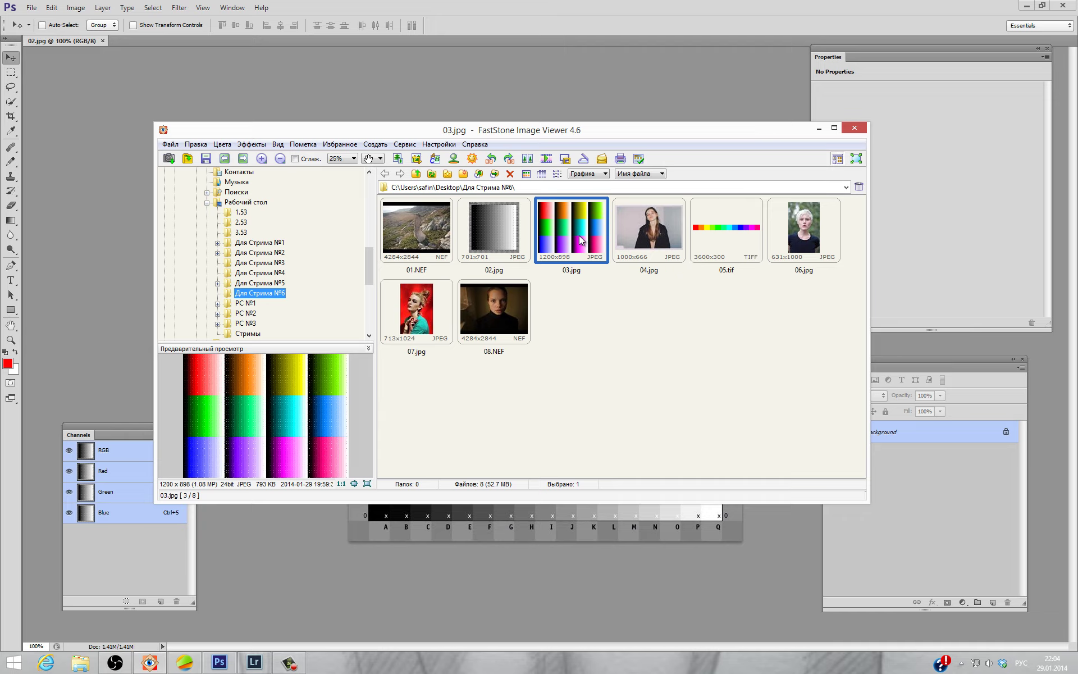
pyautogui.doubleClick(580, 240)
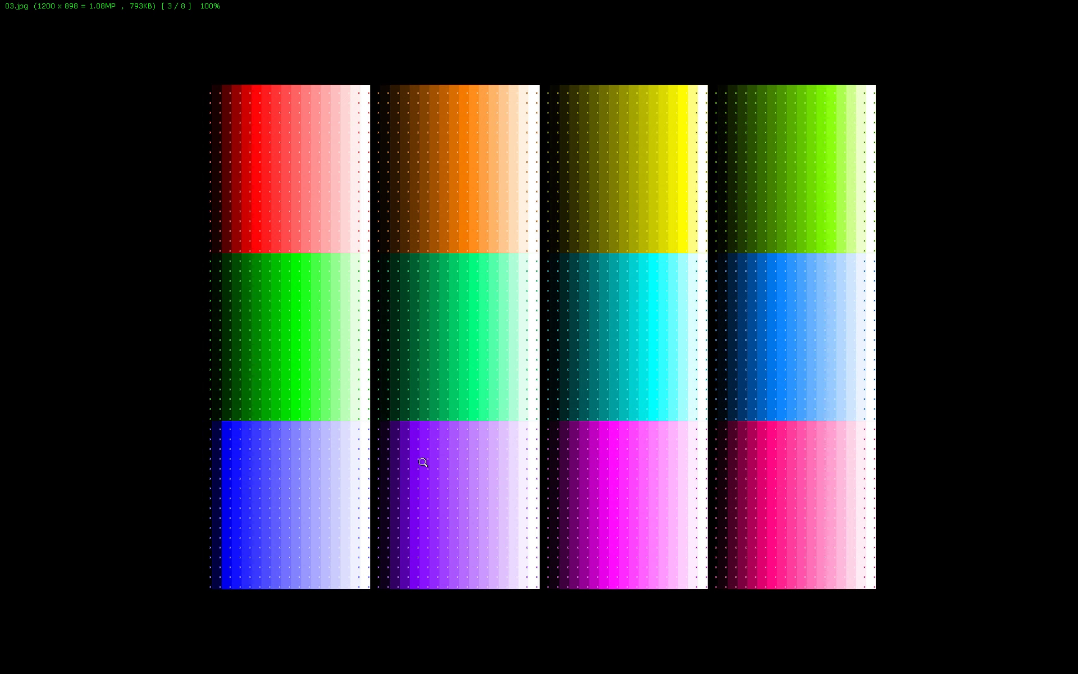
pyautogui.press('Escape')
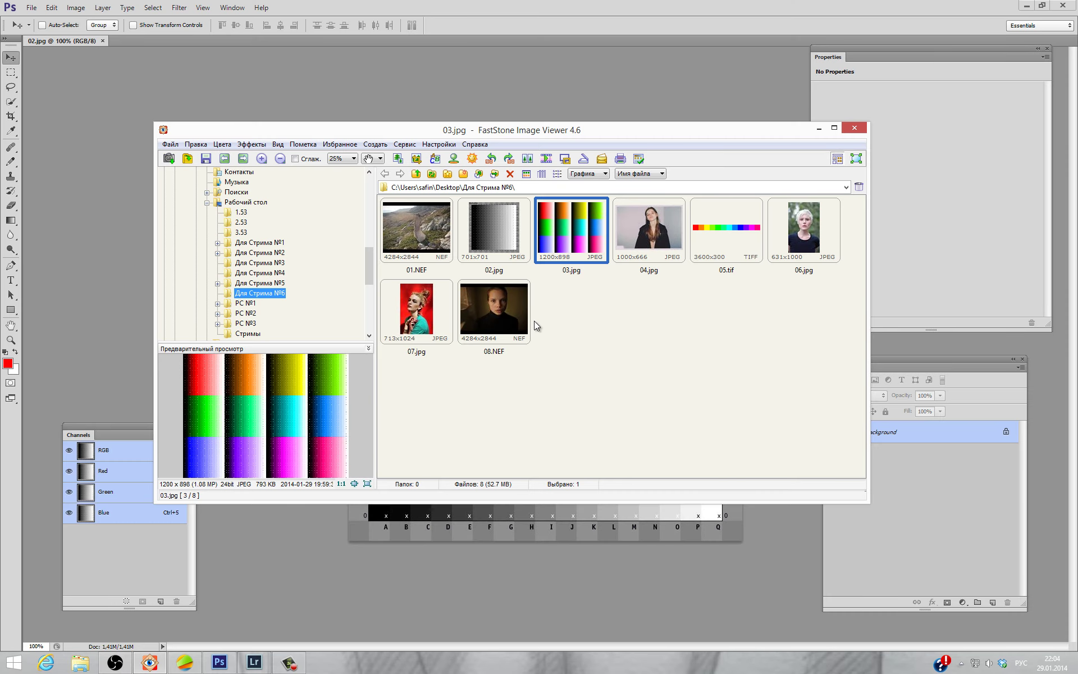
pyautogui.doubleClick(558, 226)
pyautogui.press('Escape')
pyautogui.click(72, 38)
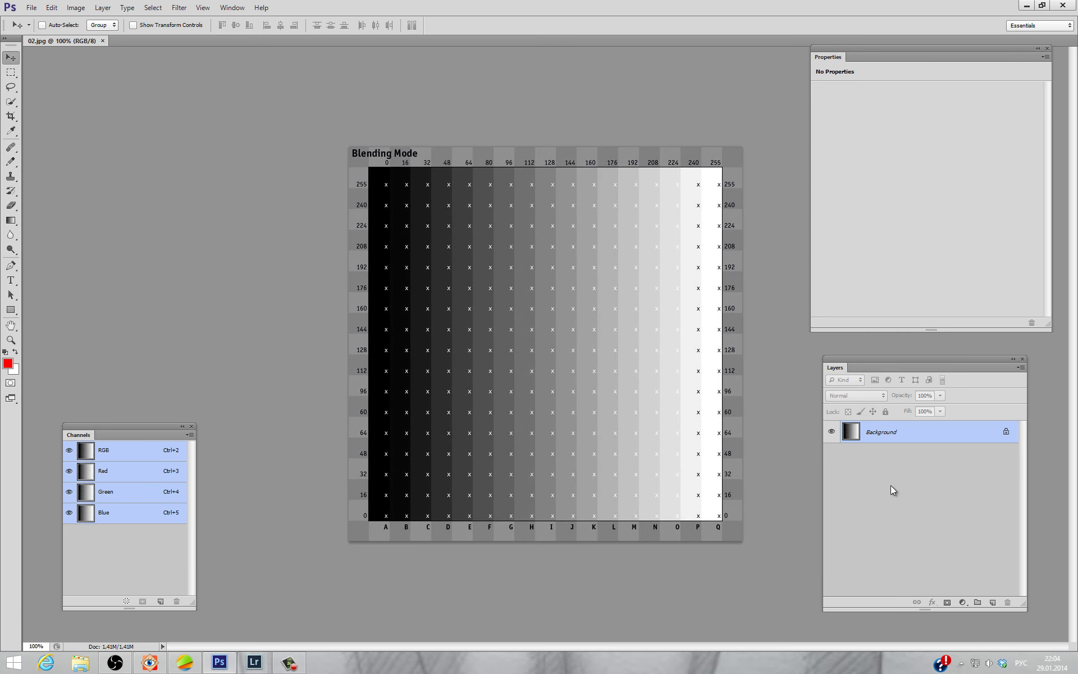
# - Add a red Solid Color fill layer and set its blend mode to Color
pyautogui.click(962, 602)
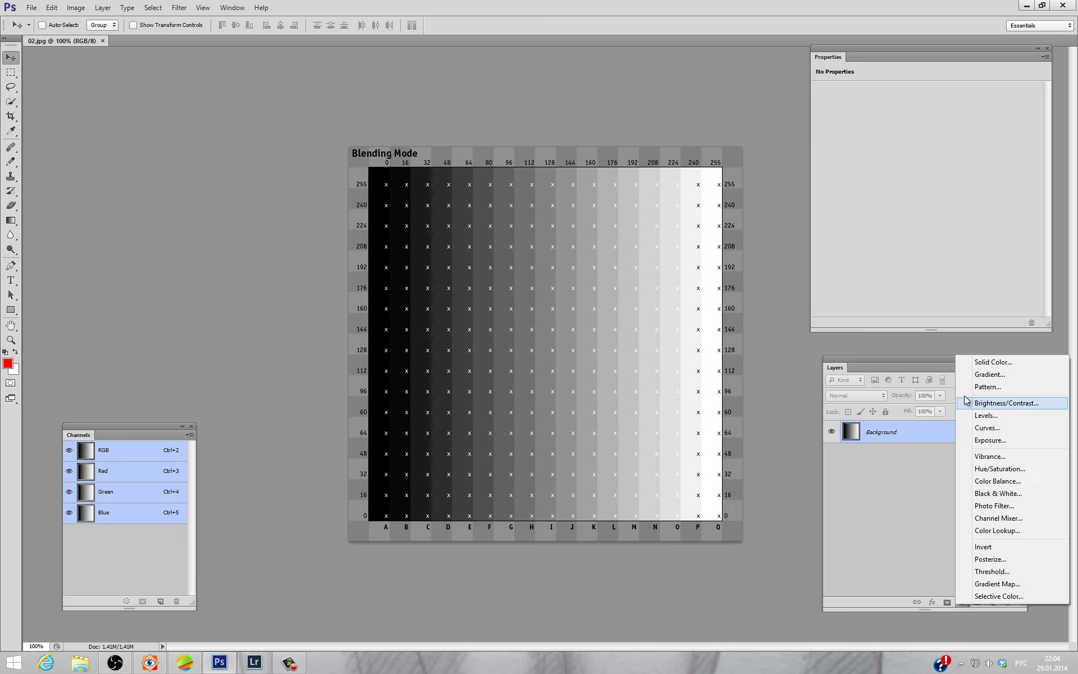
pyautogui.click(980, 362)
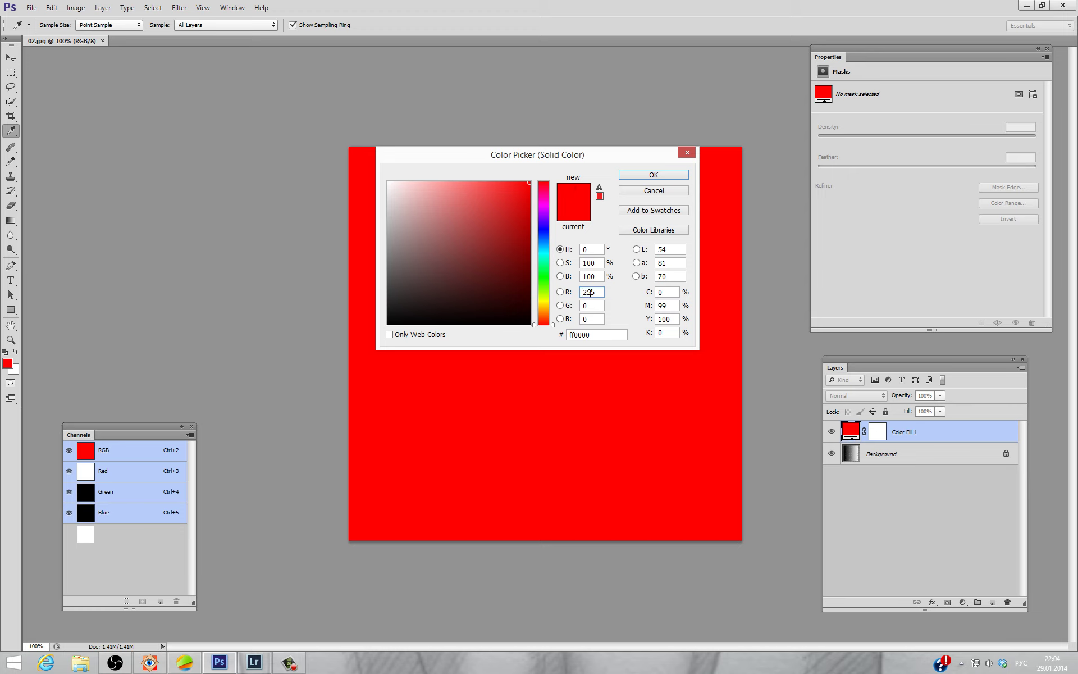
pyautogui.click(645, 176)
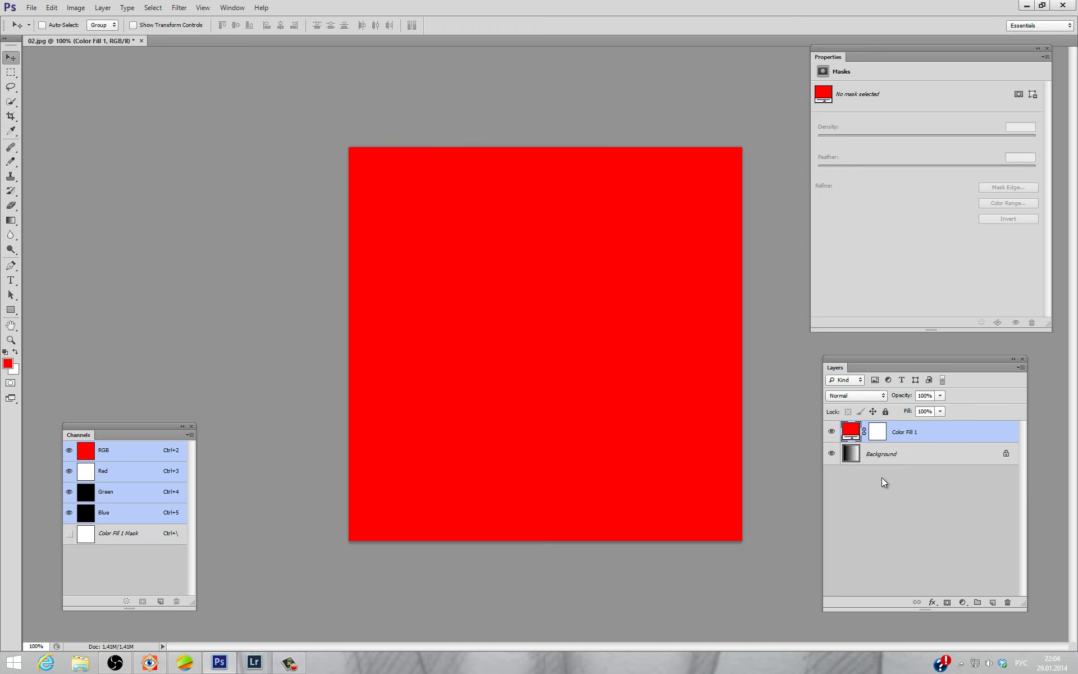
pyautogui.click(857, 396)
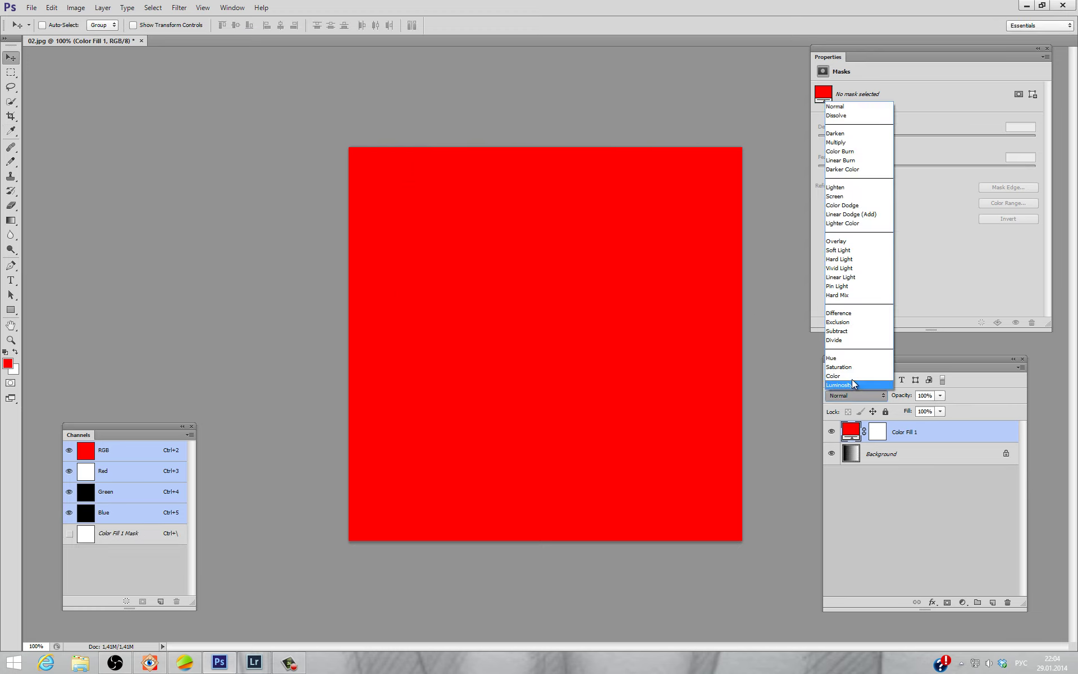
pyautogui.click(851, 379)
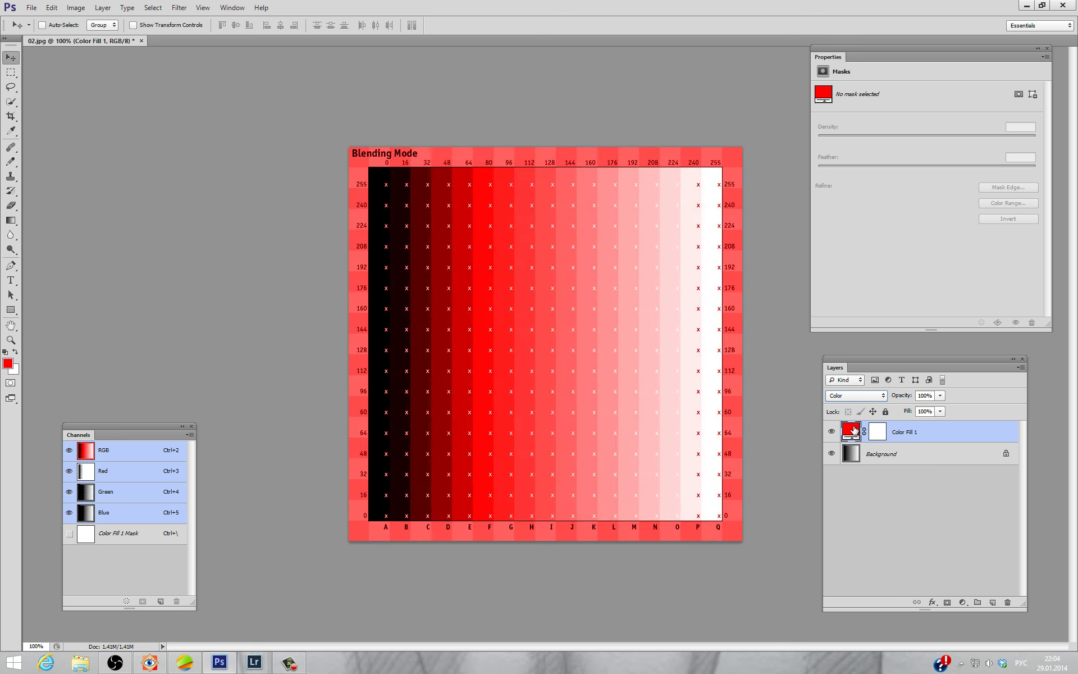
# - Change the Color Fill 1 colour to hue 30, making it orange
pyautogui.doubleClick(849, 432)
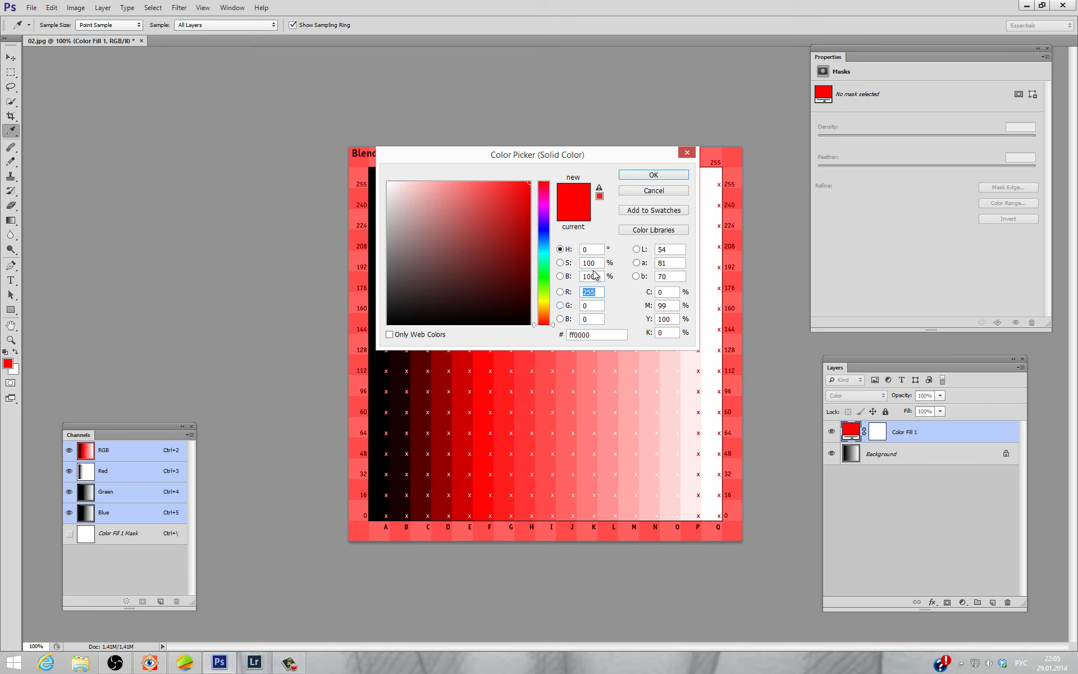
pyautogui.click(576, 249)
pyautogui.write('30')
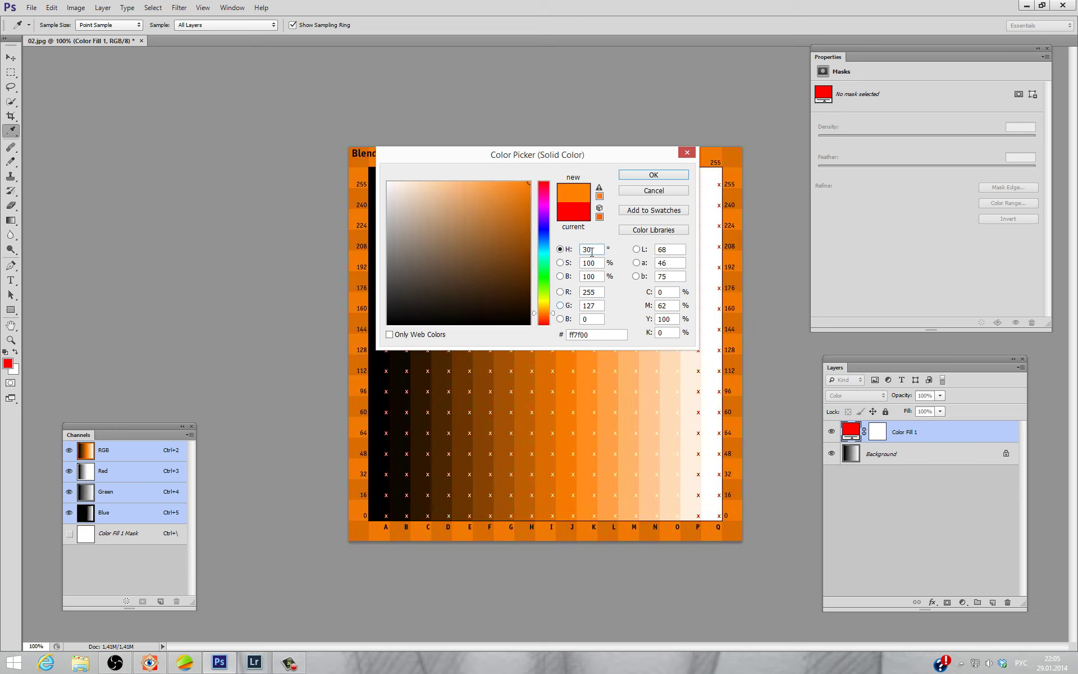
pyautogui.click(653, 175)
pyautogui.press('v')
pyautogui.click(150, 663)
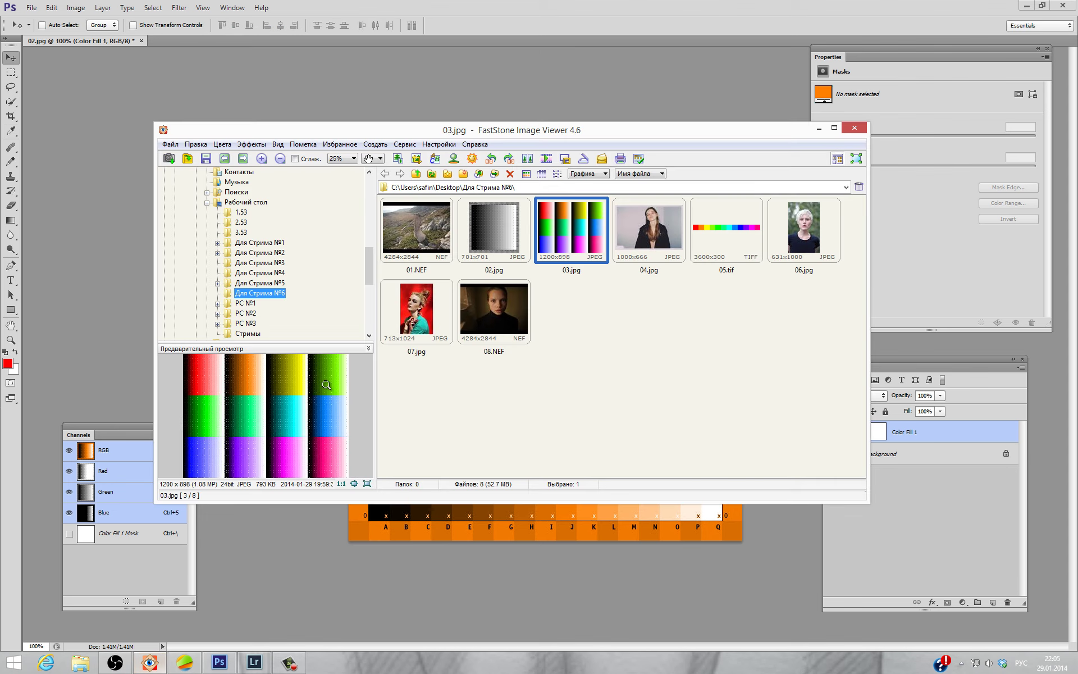
# - View the 03.jpg colour chart full-screen in FastStone, then return to the file browser
pyautogui.doubleClick(564, 236)
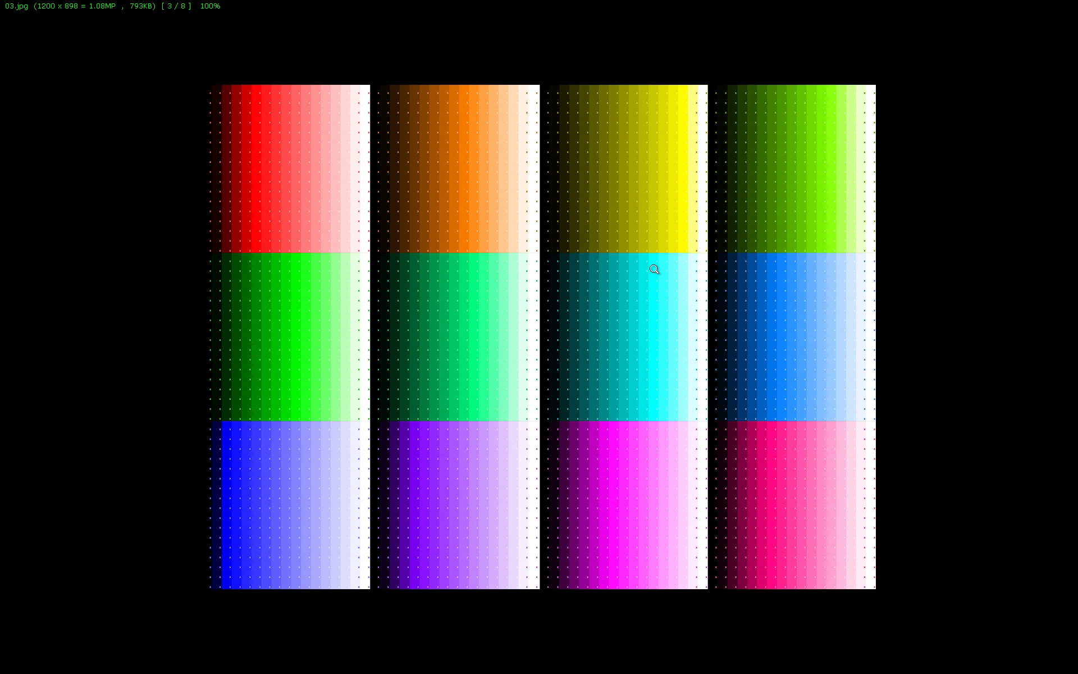
pyautogui.doubleClick(679, 435)
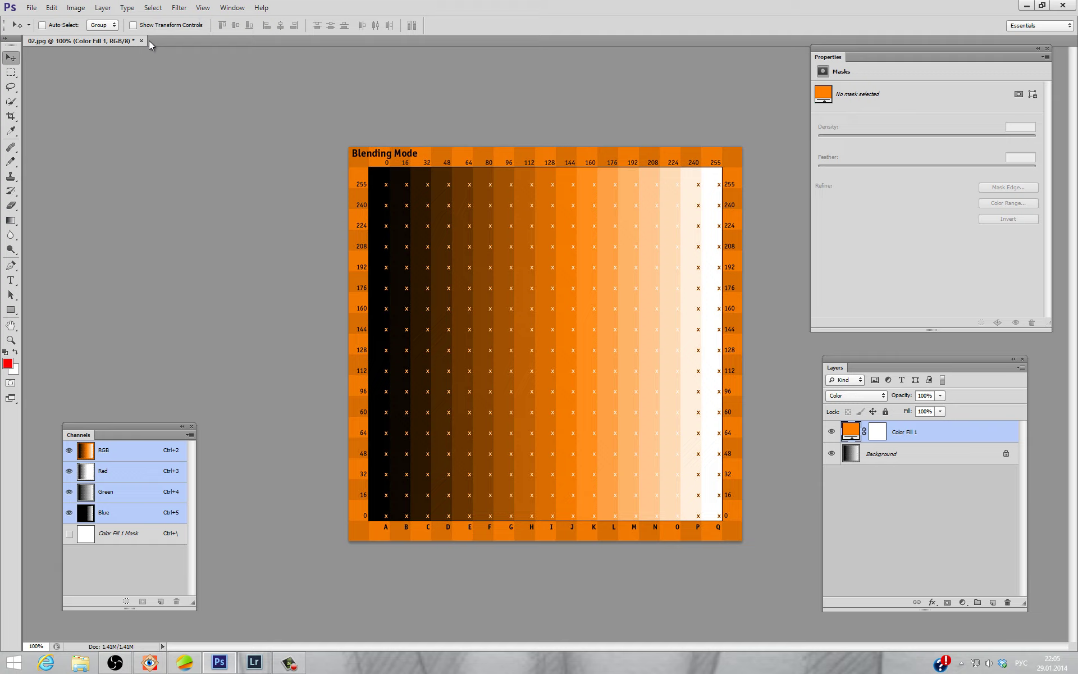
# - Open 03.jpg in Camera Raw, set Red Primary Saturation to -100, and open it in Photoshop
pyautogui.moveTo(402, 149); pyautogui.dragTo(149, 41)
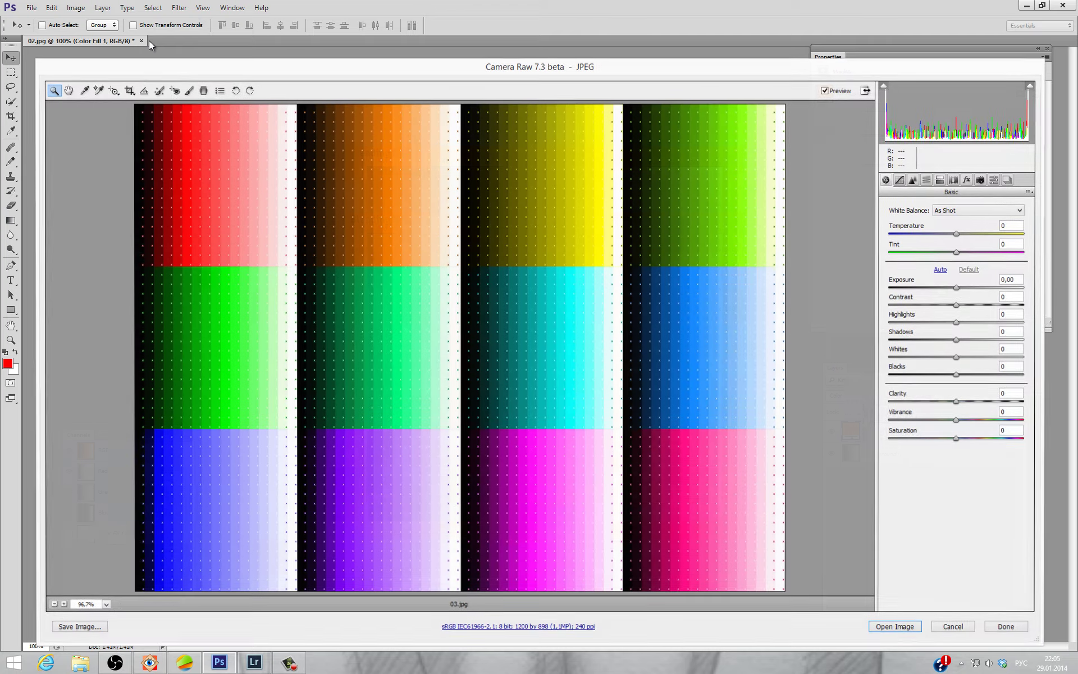
pyautogui.click(994, 180)
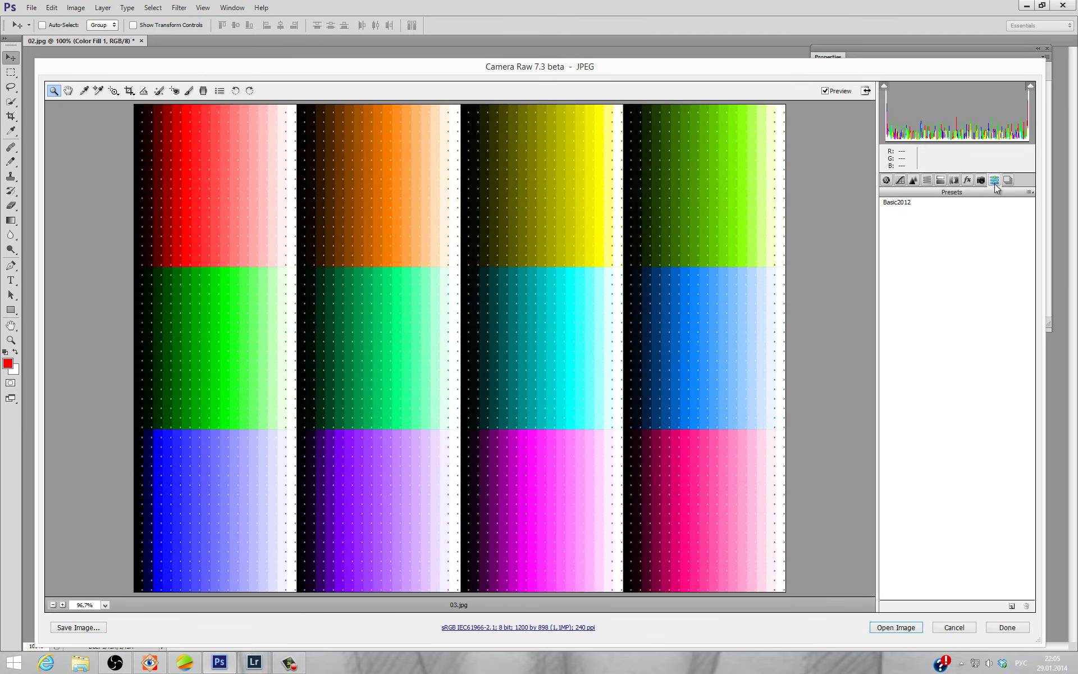
pyautogui.click(981, 180)
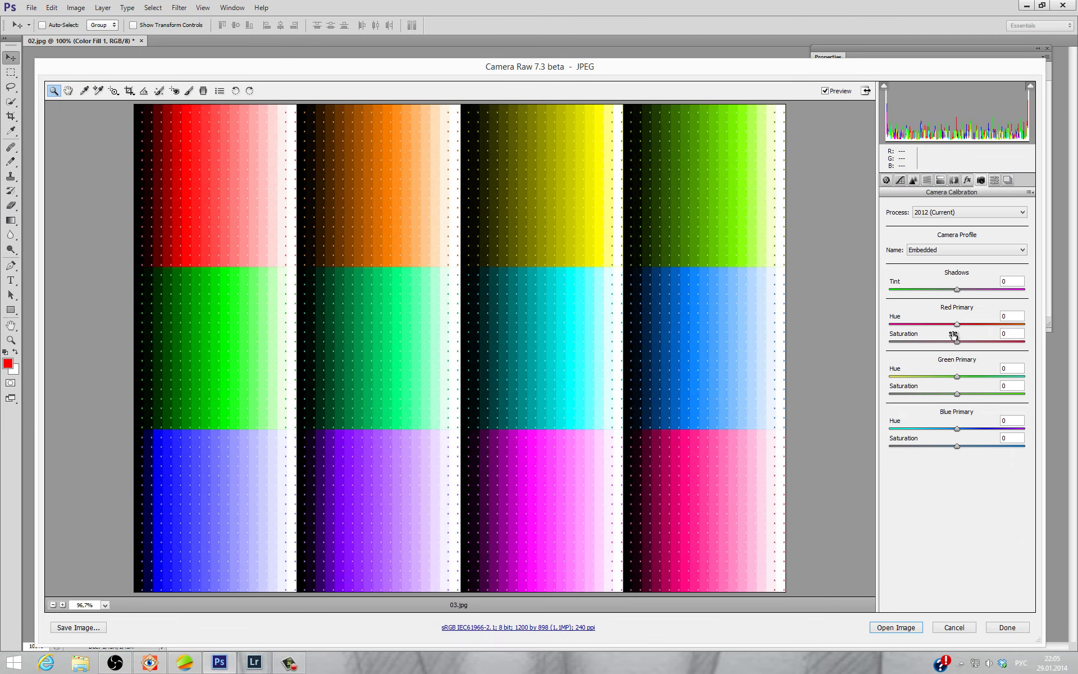
pyautogui.moveTo(957, 342); pyautogui.dragTo(875, 352)
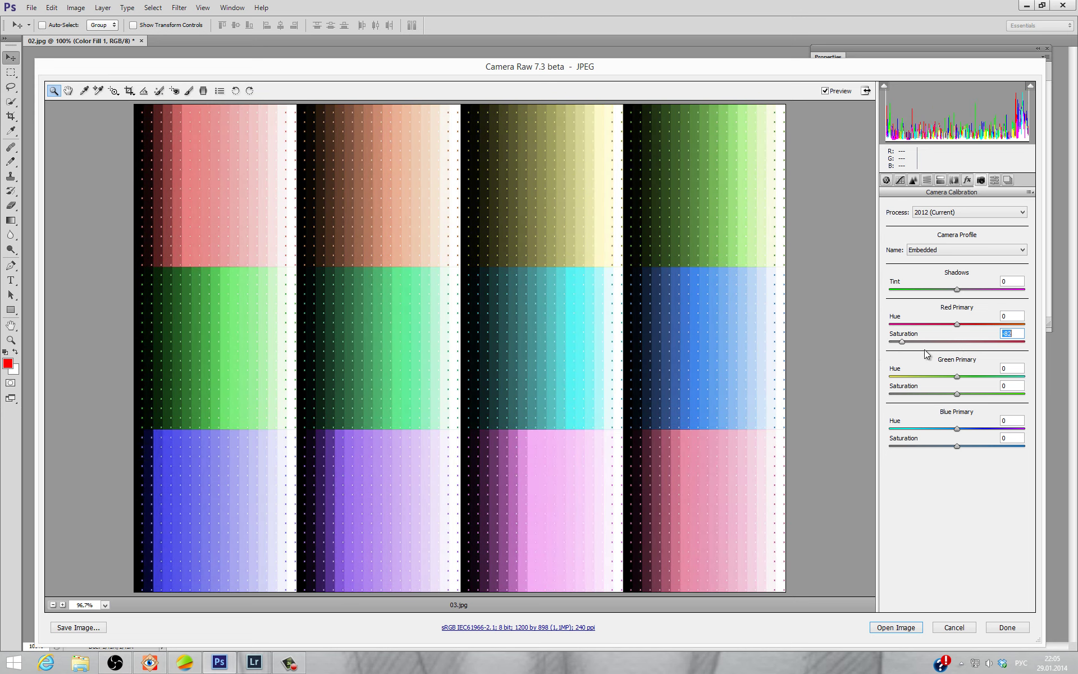
pyautogui.press('p')
pyautogui.press('p')
pyautogui.moveTo(891, 343); pyautogui.dragTo(957, 353)
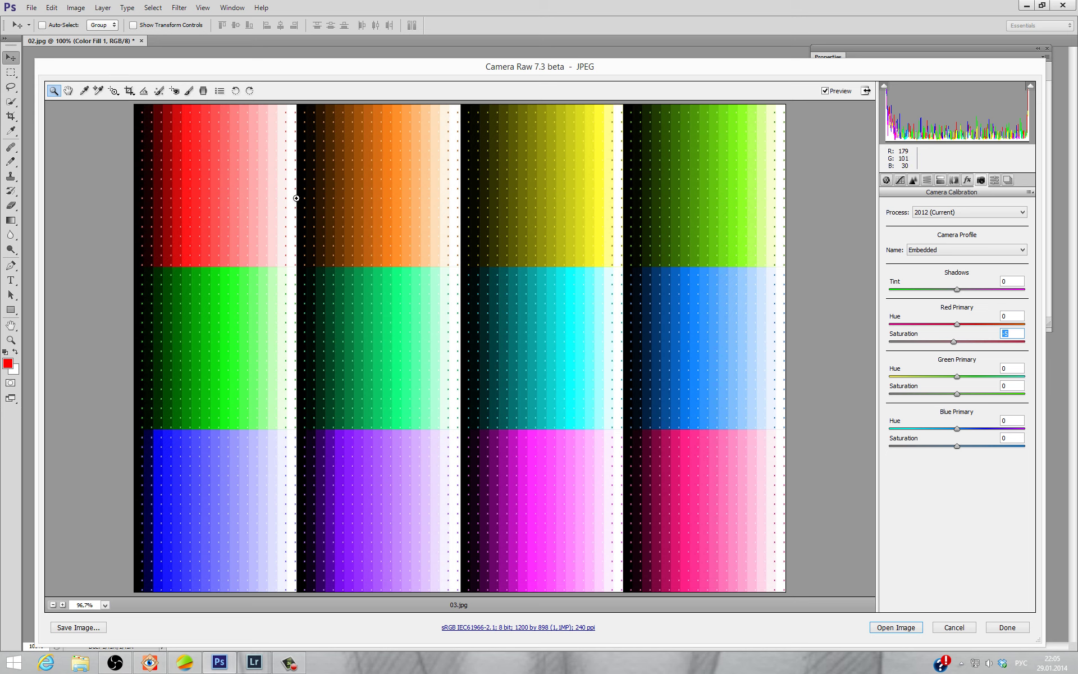
pyautogui.click(925, 341)
pyautogui.moveTo(898, 346); pyautogui.dragTo(886, 346)
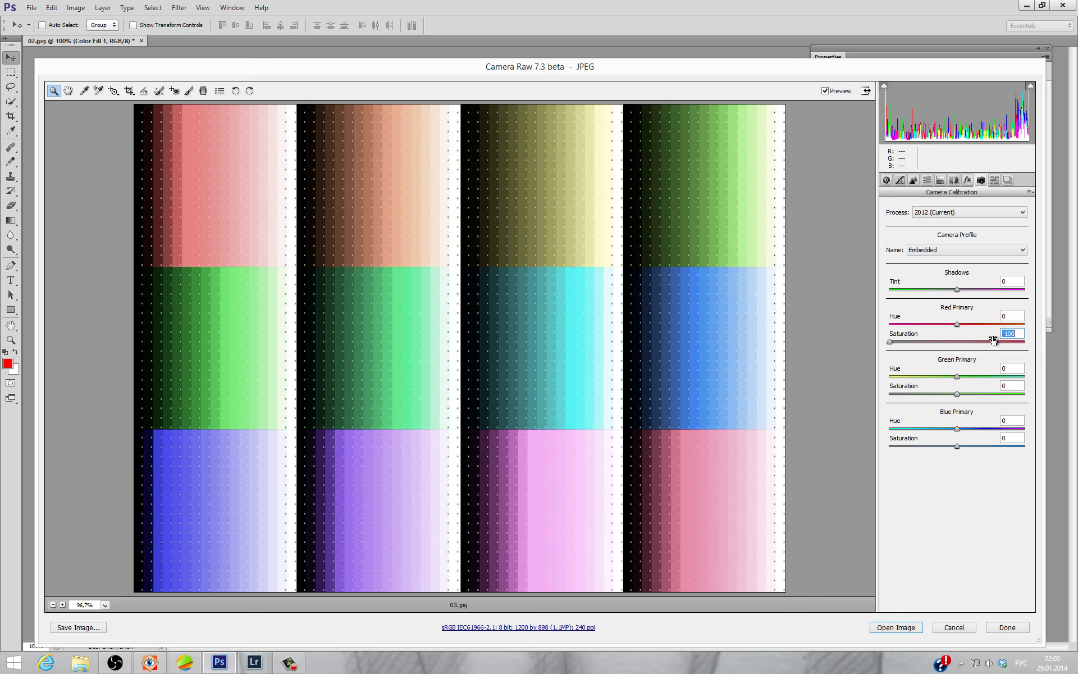
pyautogui.click(897, 627)
# - Reopen 03.jpg in Camera Raw with Red Primary Saturation reset to 0 and open it as 03-2
pyautogui.click(149, 662)
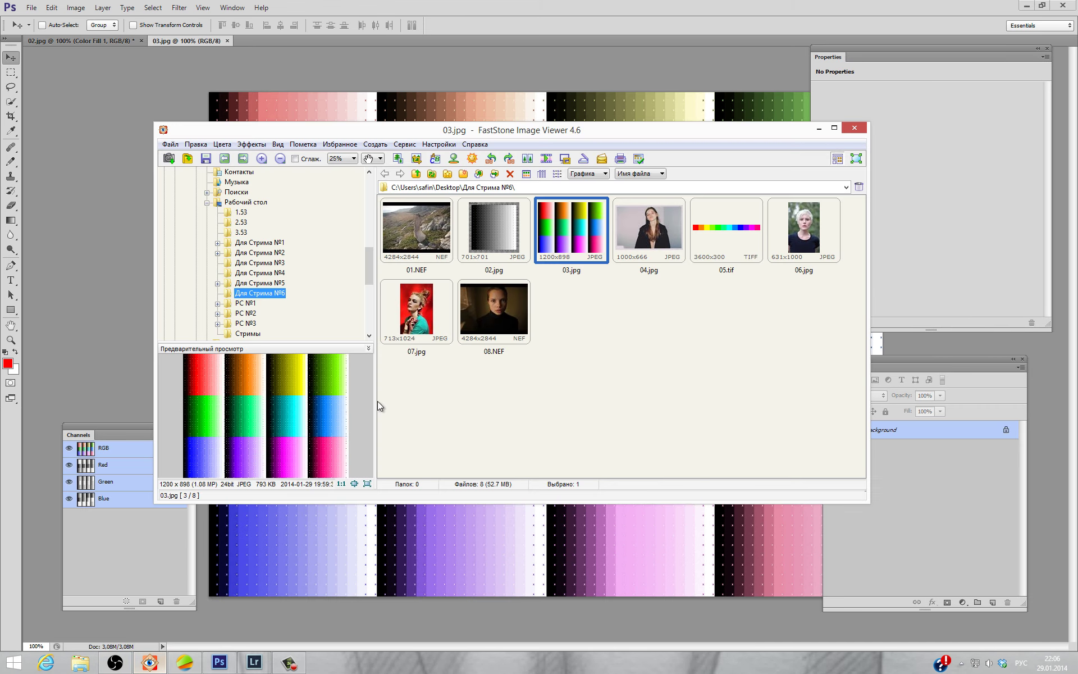
pyautogui.moveTo(587, 215); pyautogui.dragTo(255, 38)
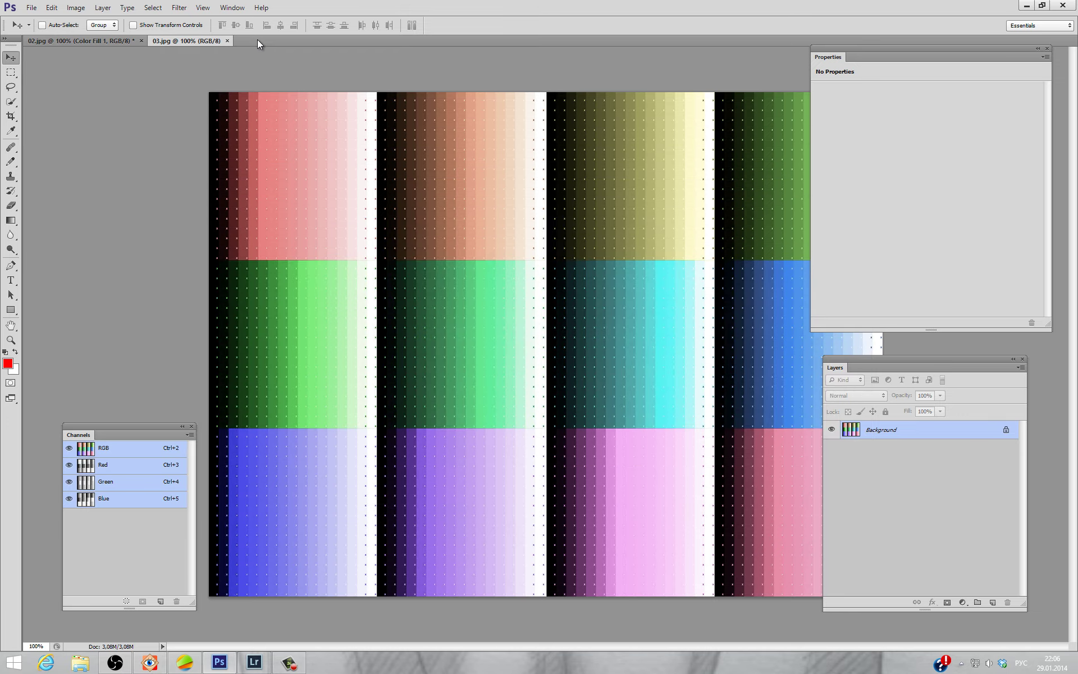
pyautogui.click(980, 180)
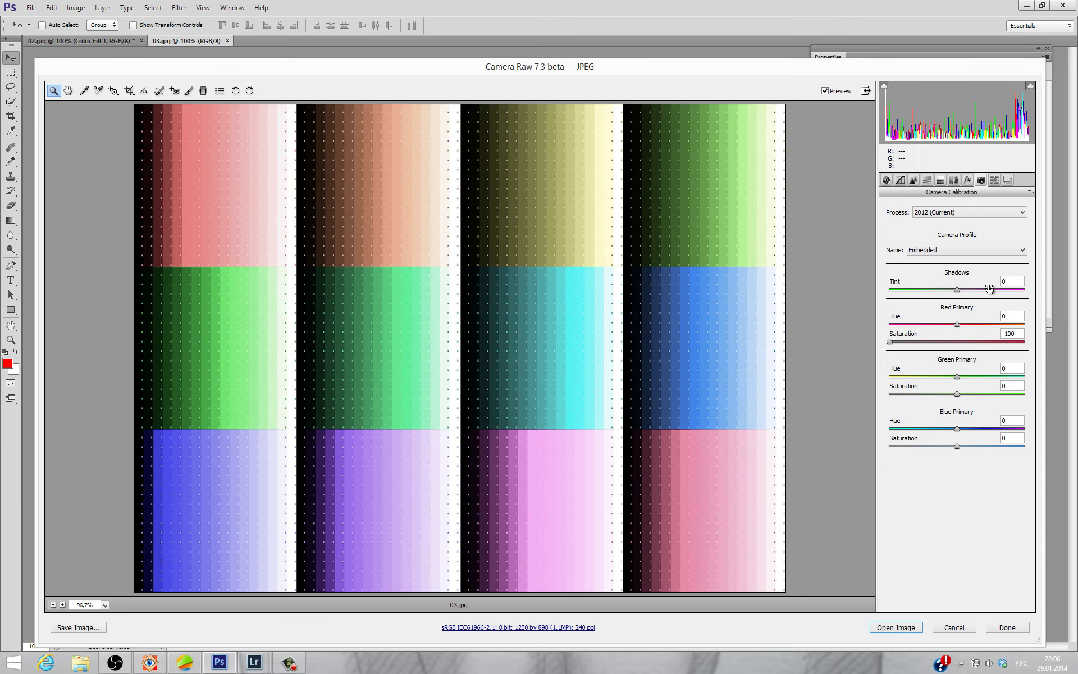
pyautogui.doubleClick(890, 342)
pyautogui.click(901, 632)
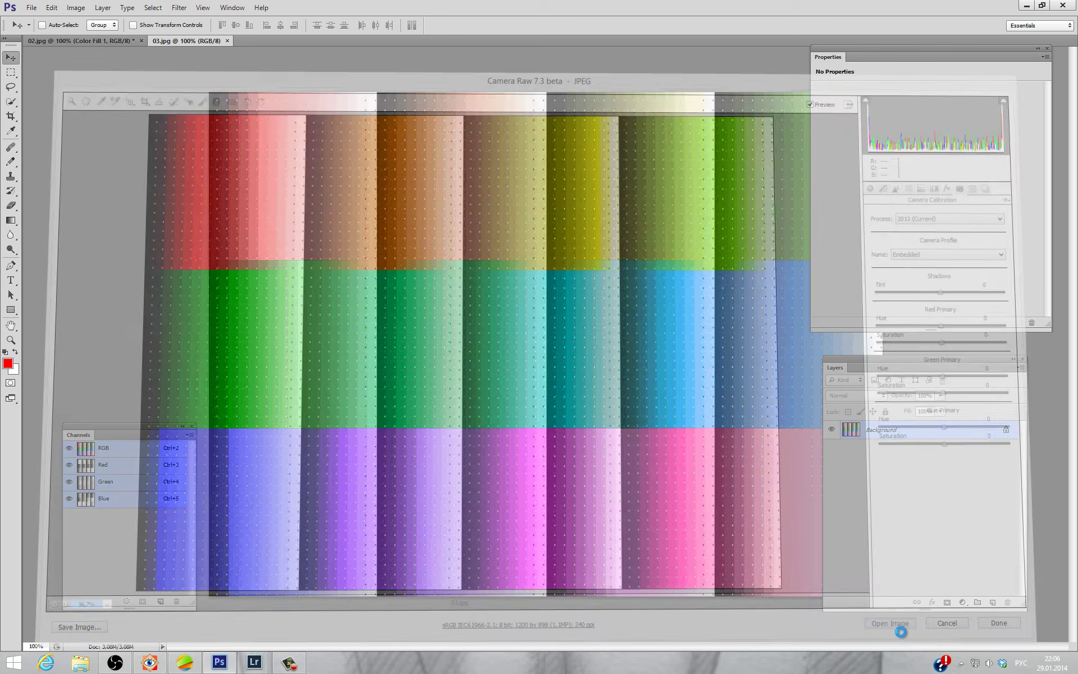
# - Copy the desaturated 03.jpg, close it unsaved, and paste it into 03-2 as Layer 1
pyautogui.click(176, 38)
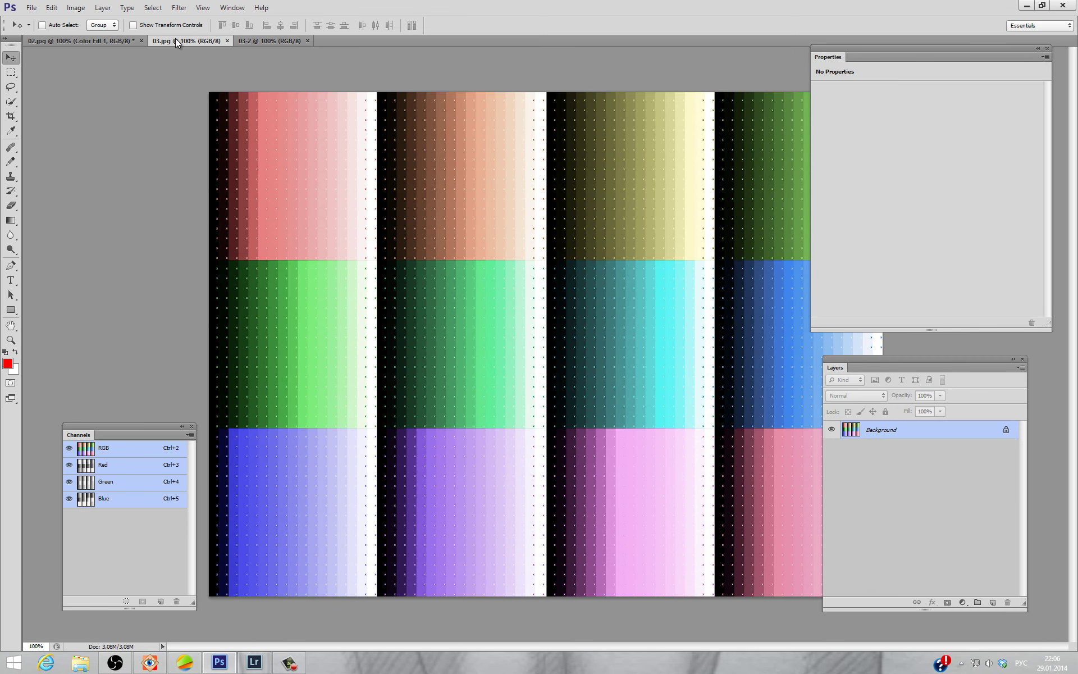
pyautogui.hotkey('ctrl', 'a')
pyautogui.click(523, 246)
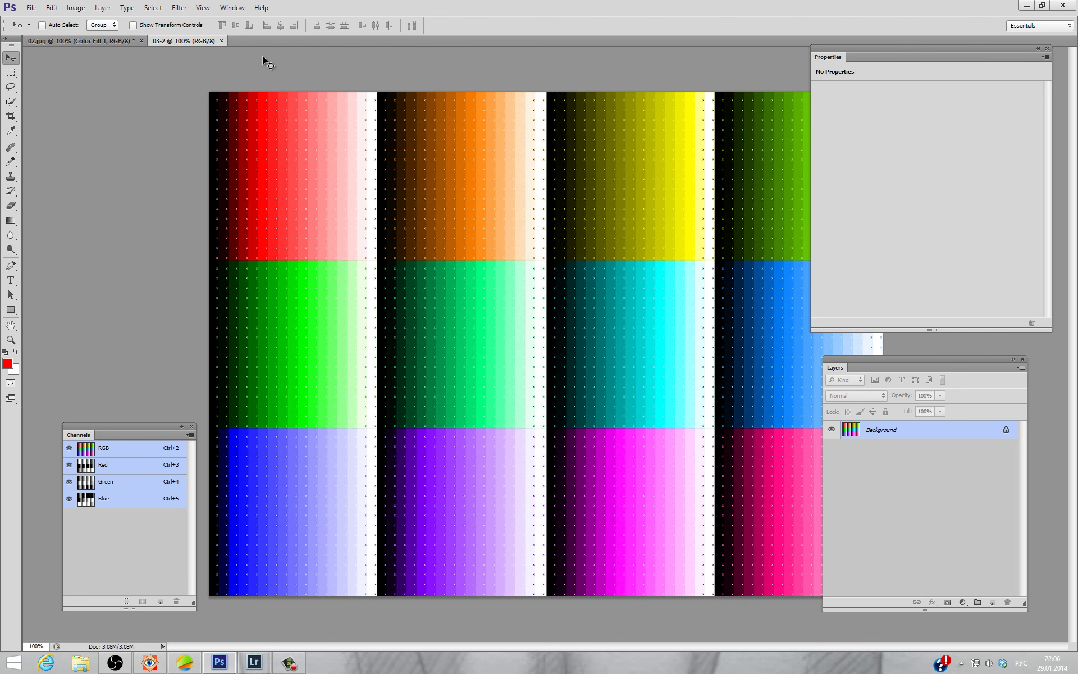
pyautogui.hotkey('ctrl', 'v')
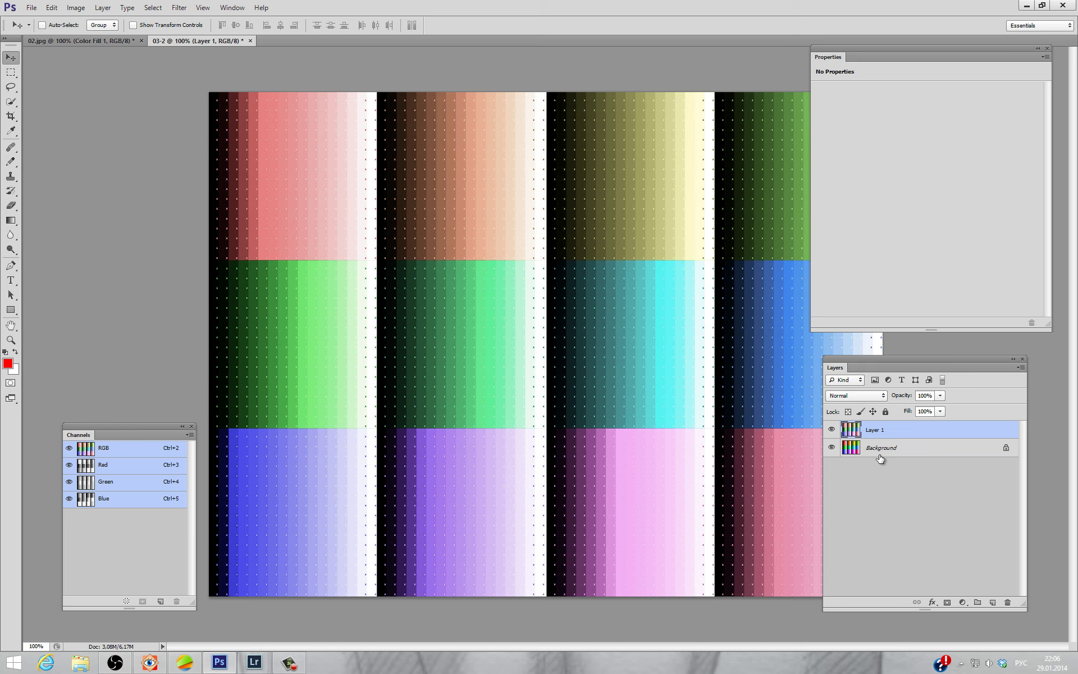
# - Blend Layer 1 in Difference mode, then add Black & White 1 using the Maximum White preset
pyautogui.click(858, 398)
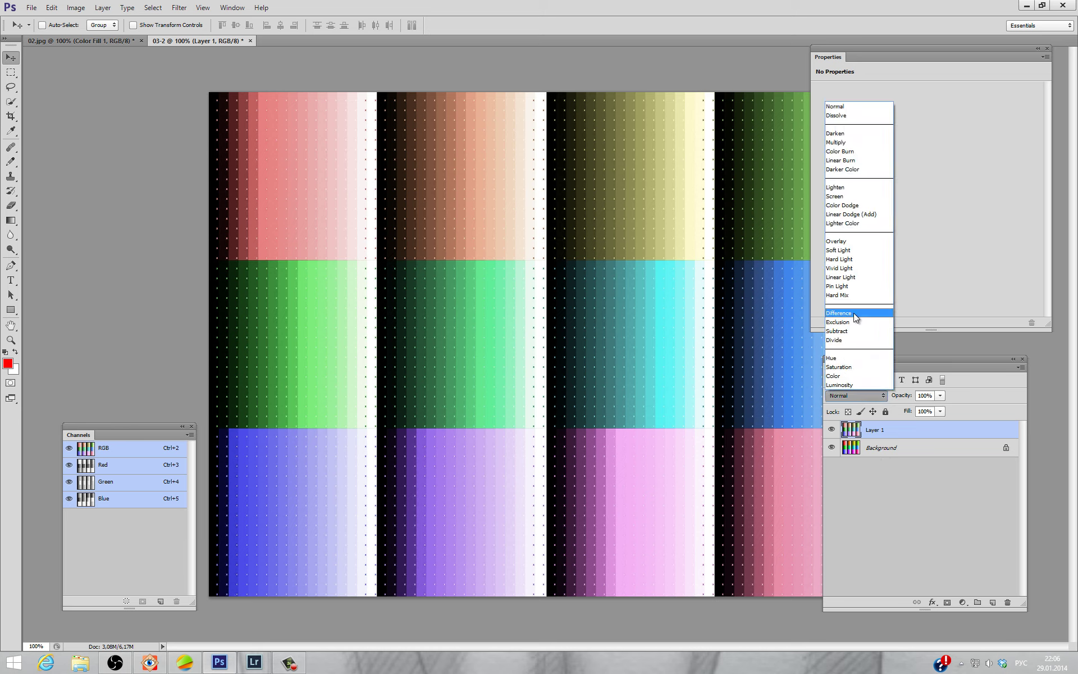
pyautogui.click(853, 313)
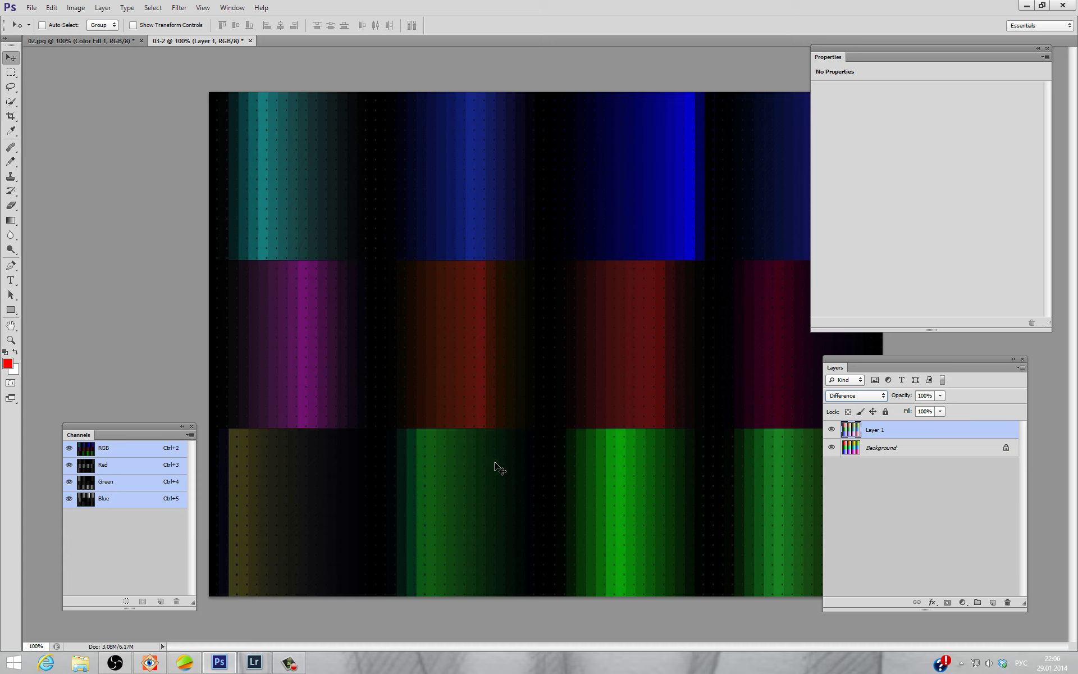
pyautogui.click(962, 600)
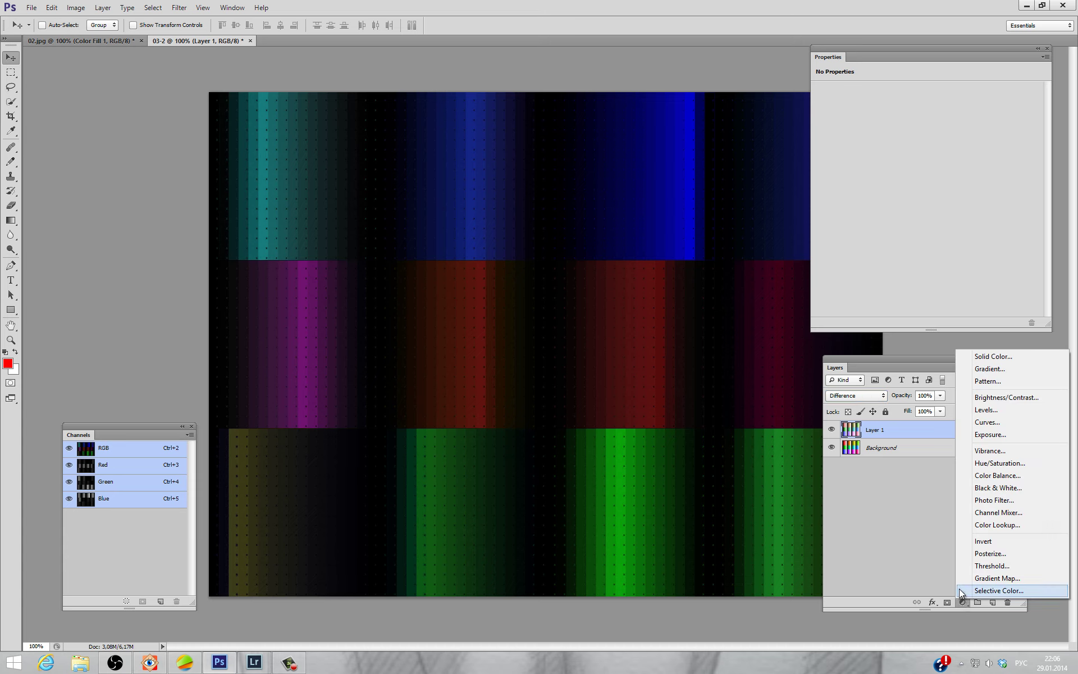
pyautogui.click(992, 488)
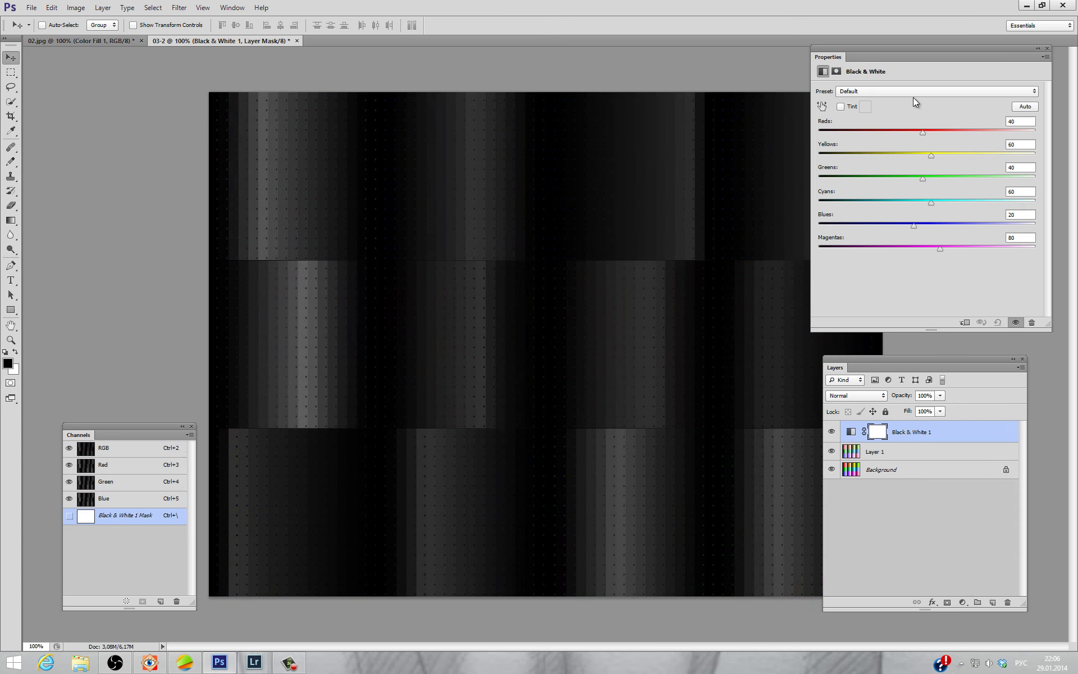
pyautogui.click(913, 95)
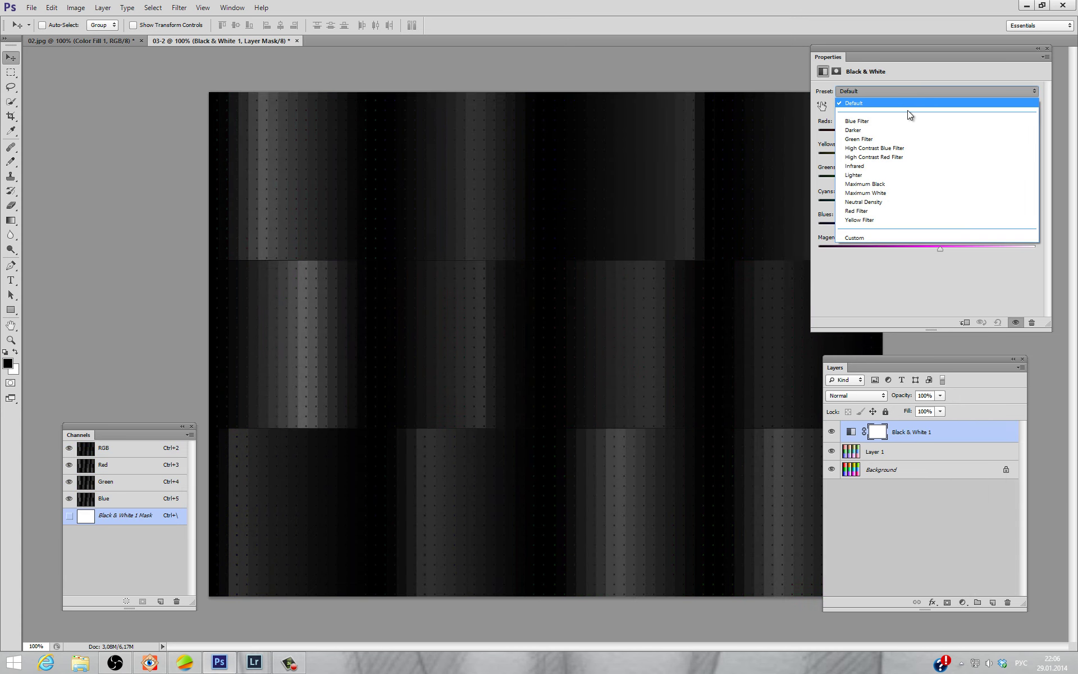
pyautogui.click(883, 193)
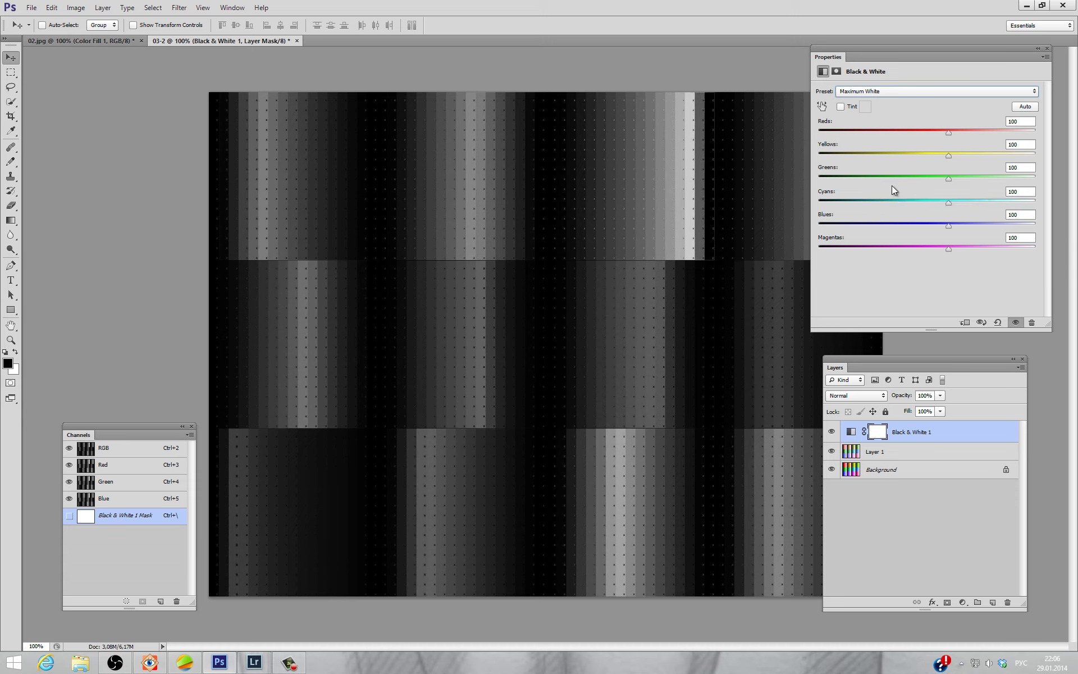
pyautogui.click(959, 601)
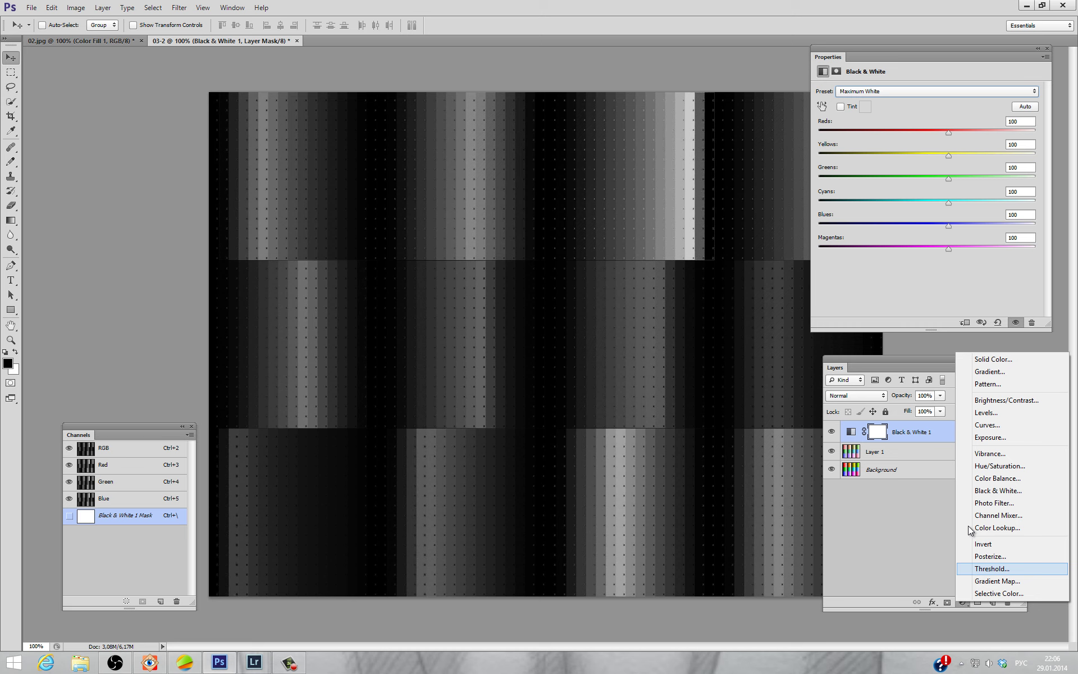
# - Add Curves 1 above Black & White 1 and confirm its auto colour correction options to brighten the image
pyautogui.click(986, 425)
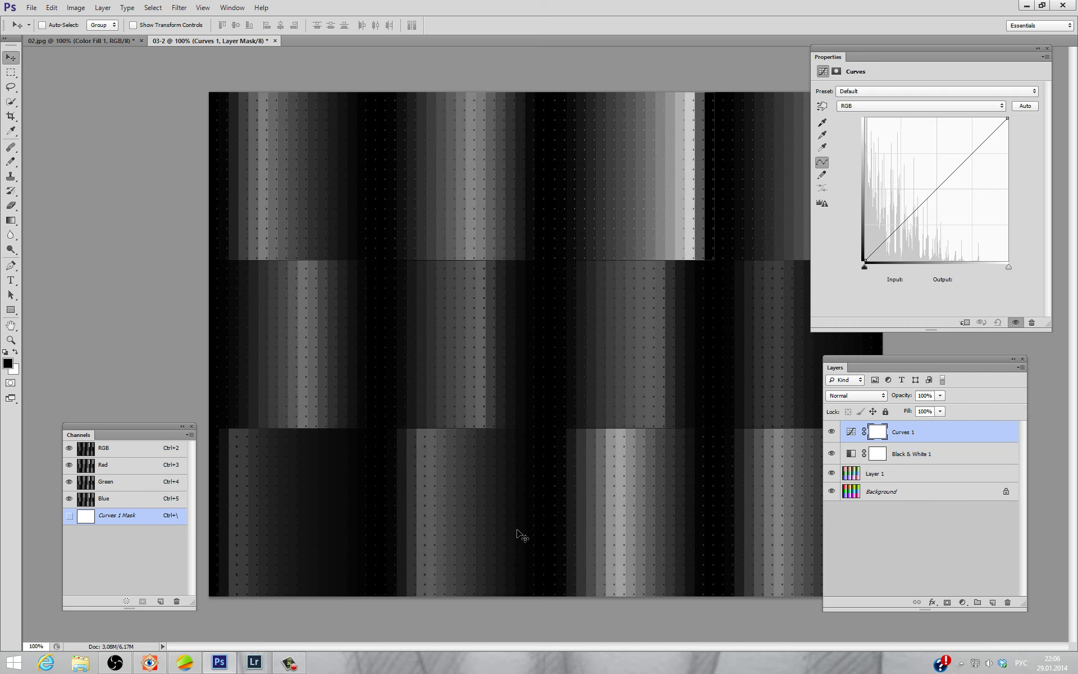
pyautogui.click(1042, 57)
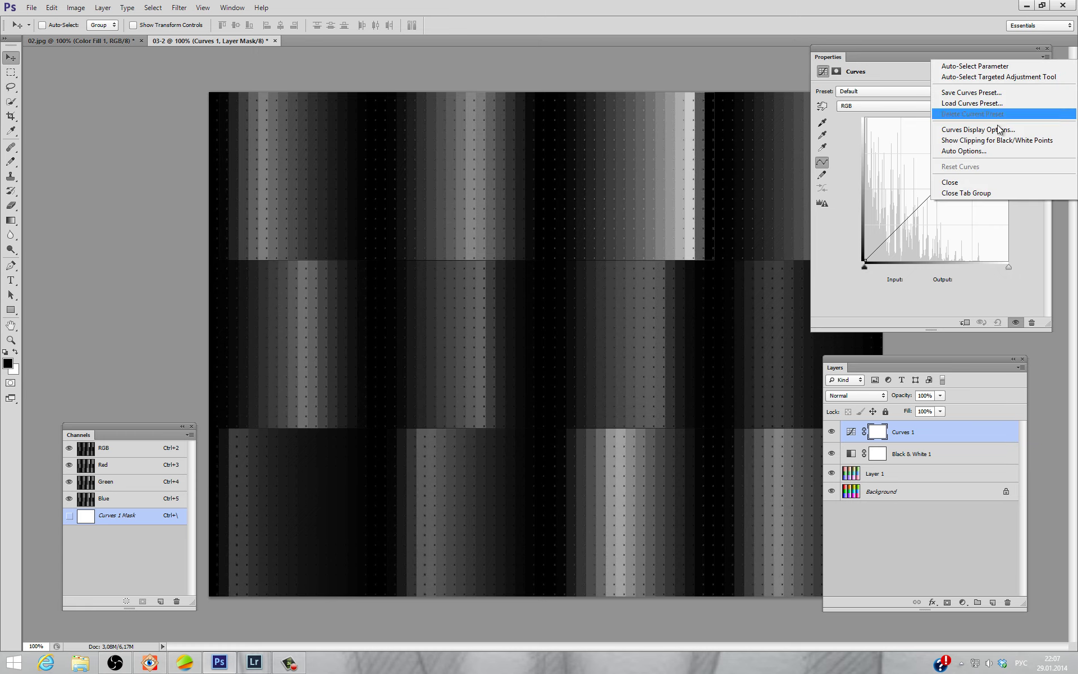
pyautogui.click(995, 149)
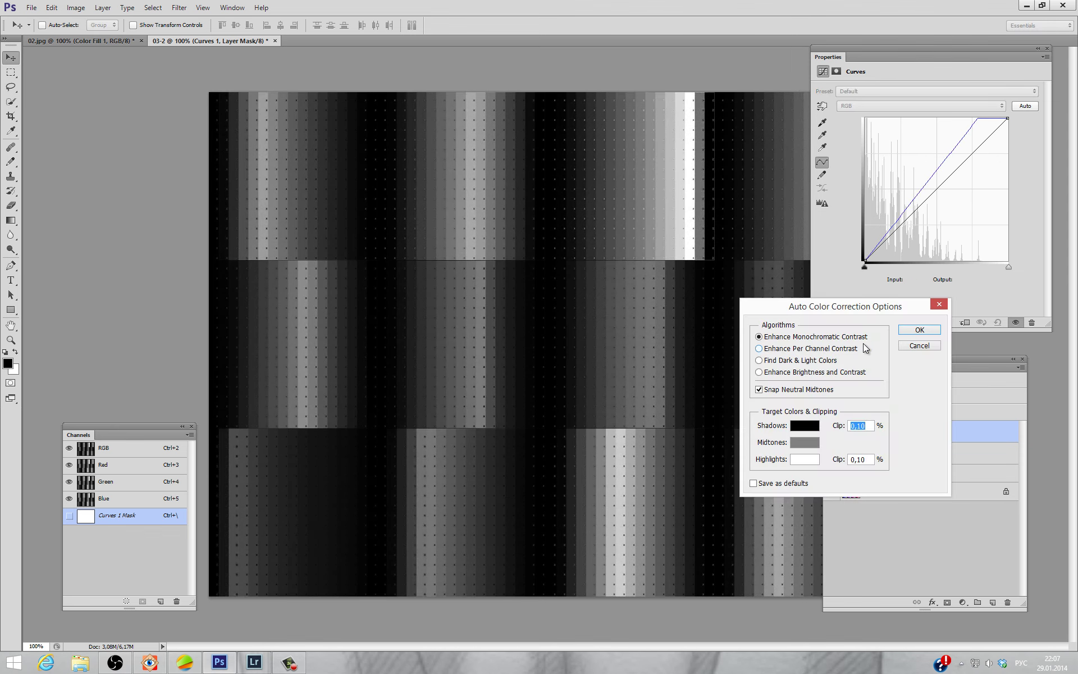
pyautogui.click(905, 332)
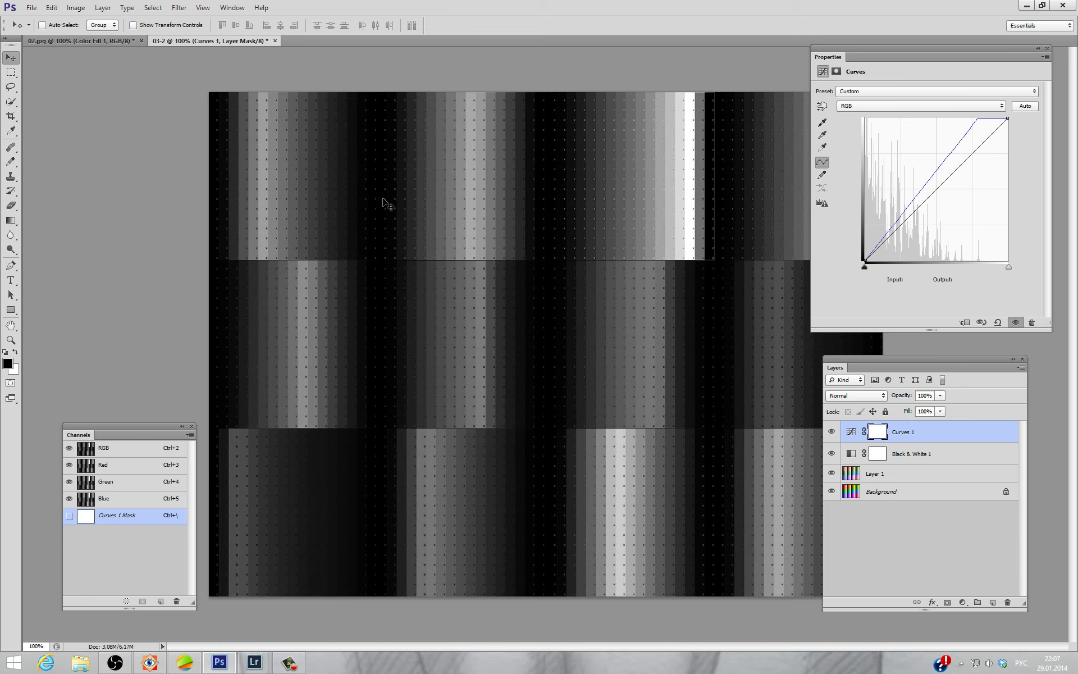
pyautogui.scroll(-3, 376, 222)
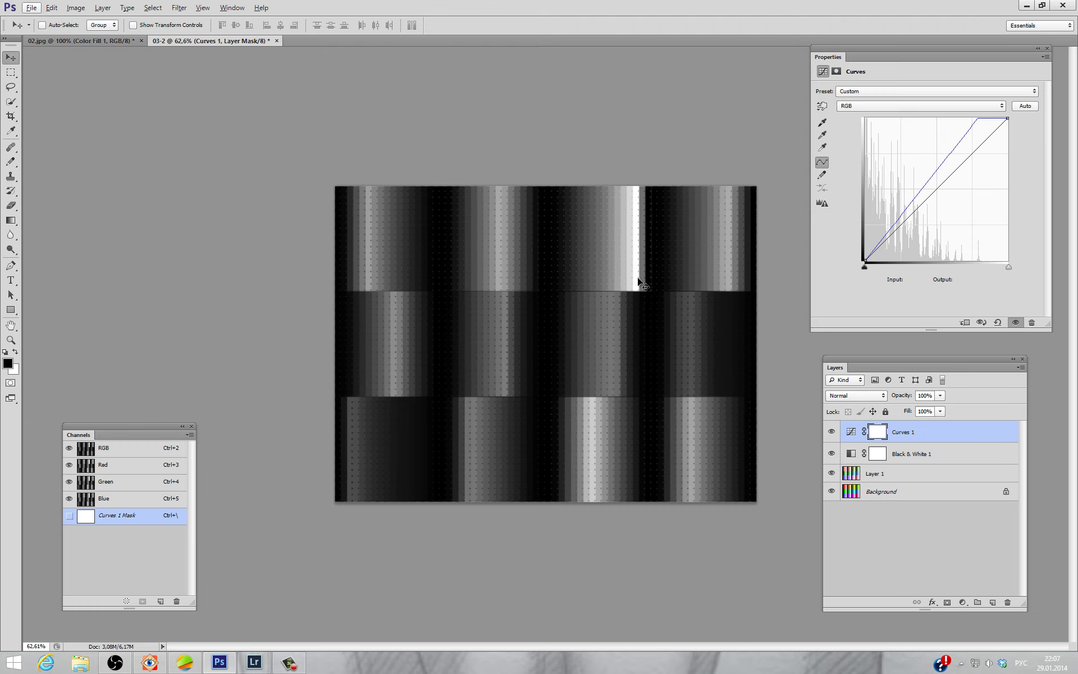
# - Add a grey Solid Color fill layer sampled from the chart, set to Darken blending
pyautogui.click(962, 602)
pyautogui.click(993, 361)
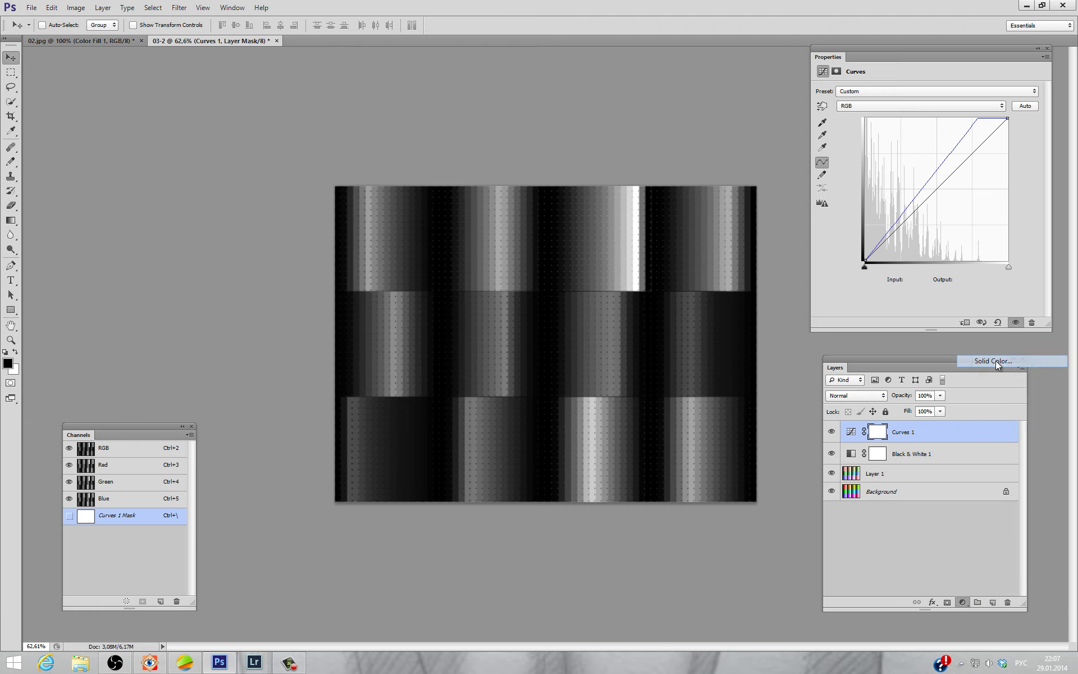
pyautogui.moveTo(359, 220); pyautogui.dragTo(351, 231)
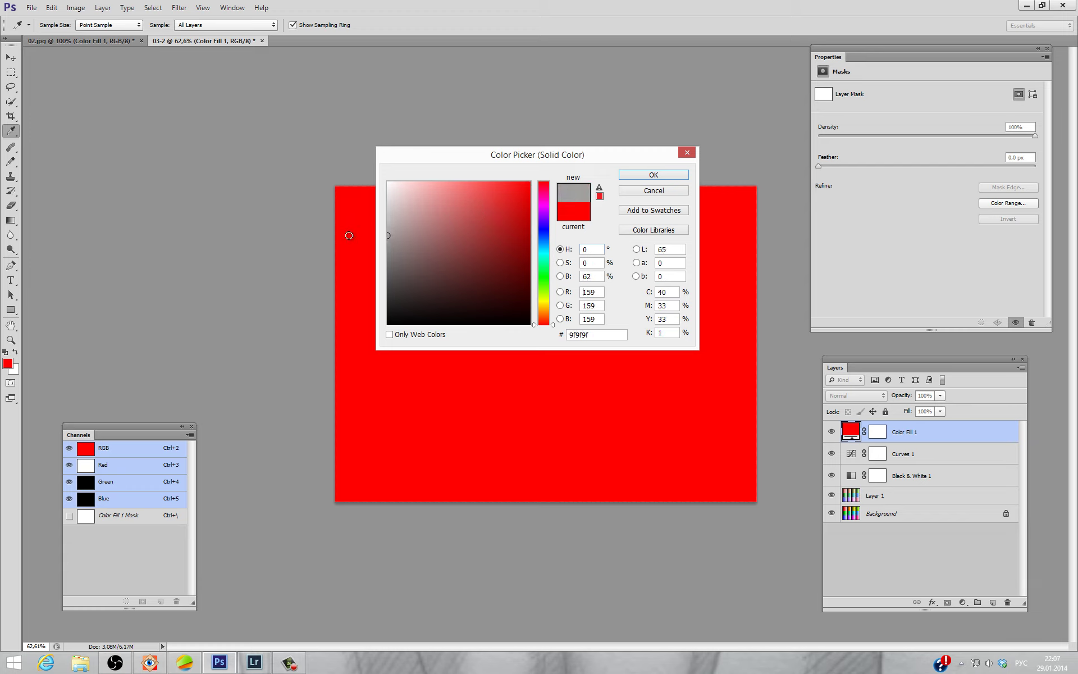
pyautogui.moveTo(349, 235); pyautogui.dragTo(354, 233)
pyautogui.click(648, 177)
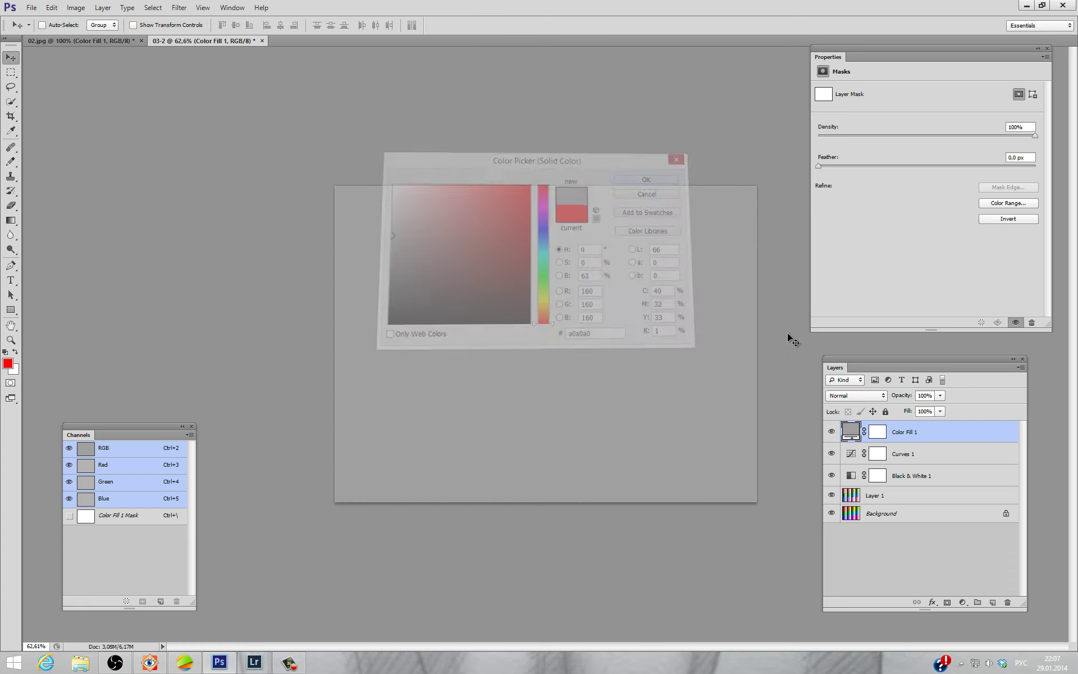
pyautogui.click(856, 396)
pyautogui.click(846, 136)
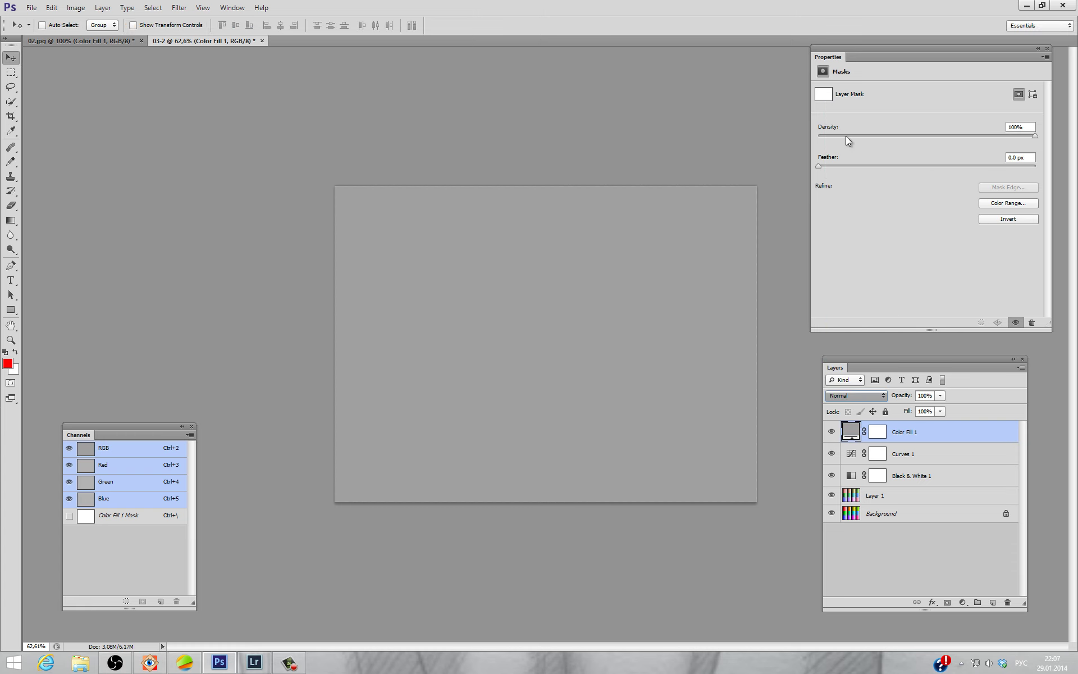
# - Toggle the fill and adjustment layers to compare, leaving the original chart colours showing
pyautogui.click(831, 432)
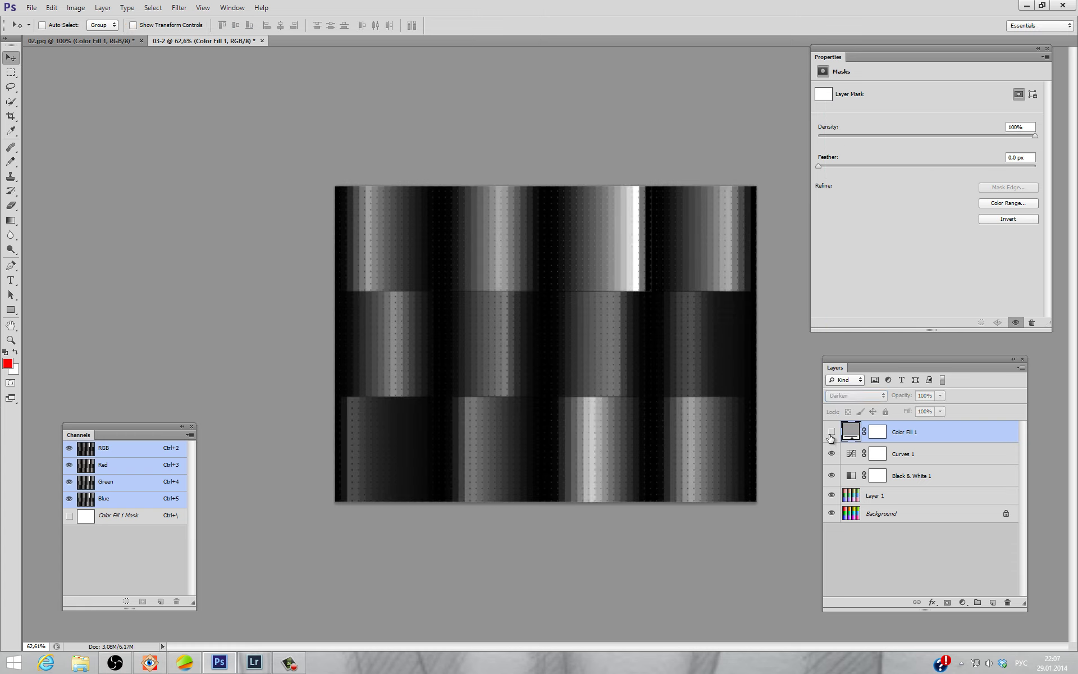
pyautogui.click(831, 432)
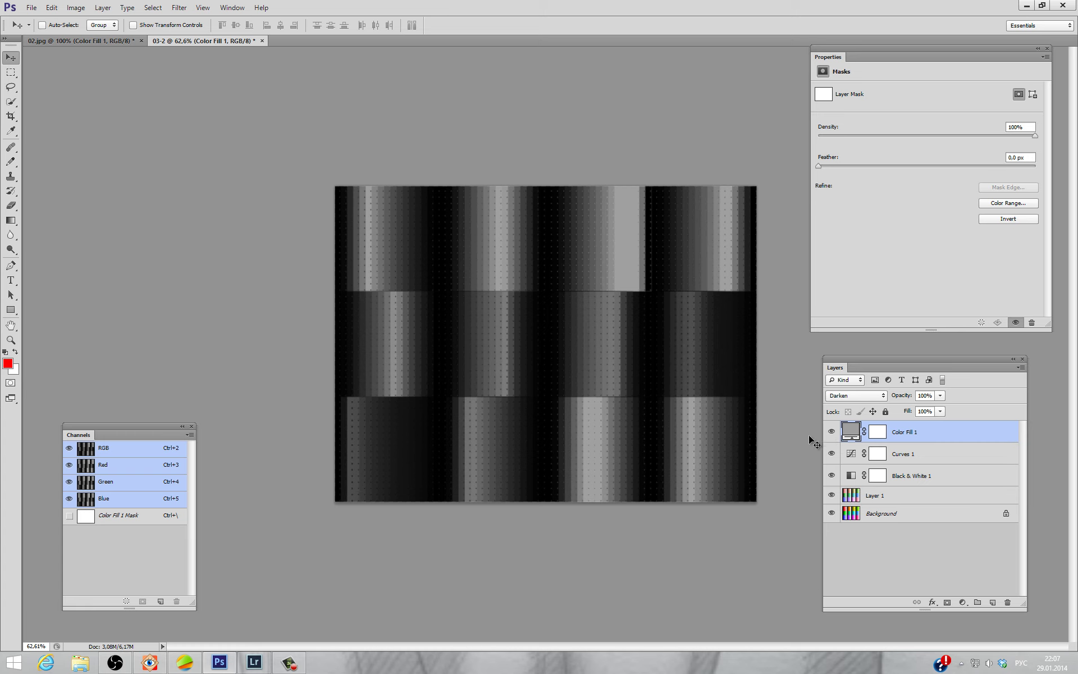
pyautogui.moveTo(832, 495); pyautogui.dragTo(831, 432)
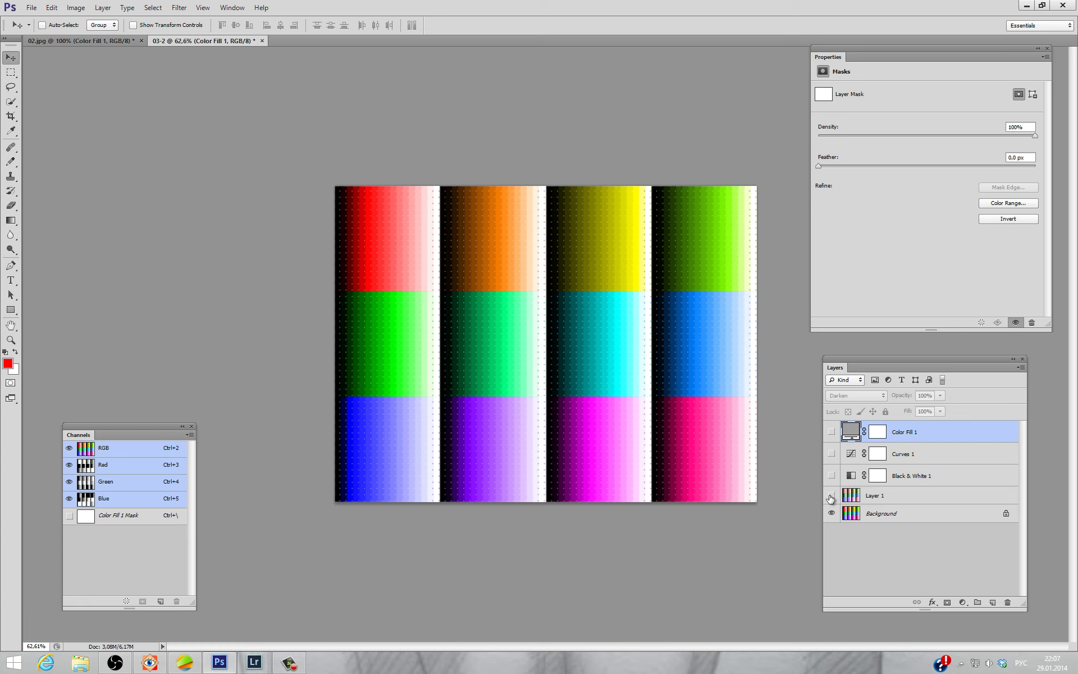
pyautogui.moveTo(831, 496); pyautogui.dragTo(831, 434)
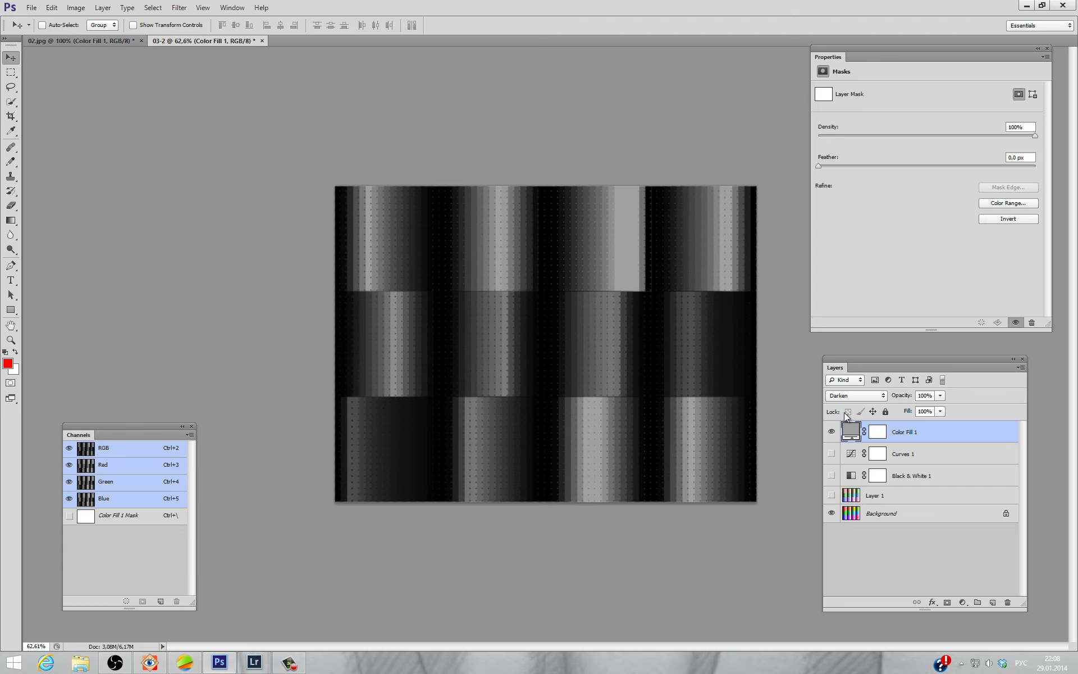
pyautogui.keyDown('alt'); pyautogui.click(832, 431); pyautogui.keyUp('alt')
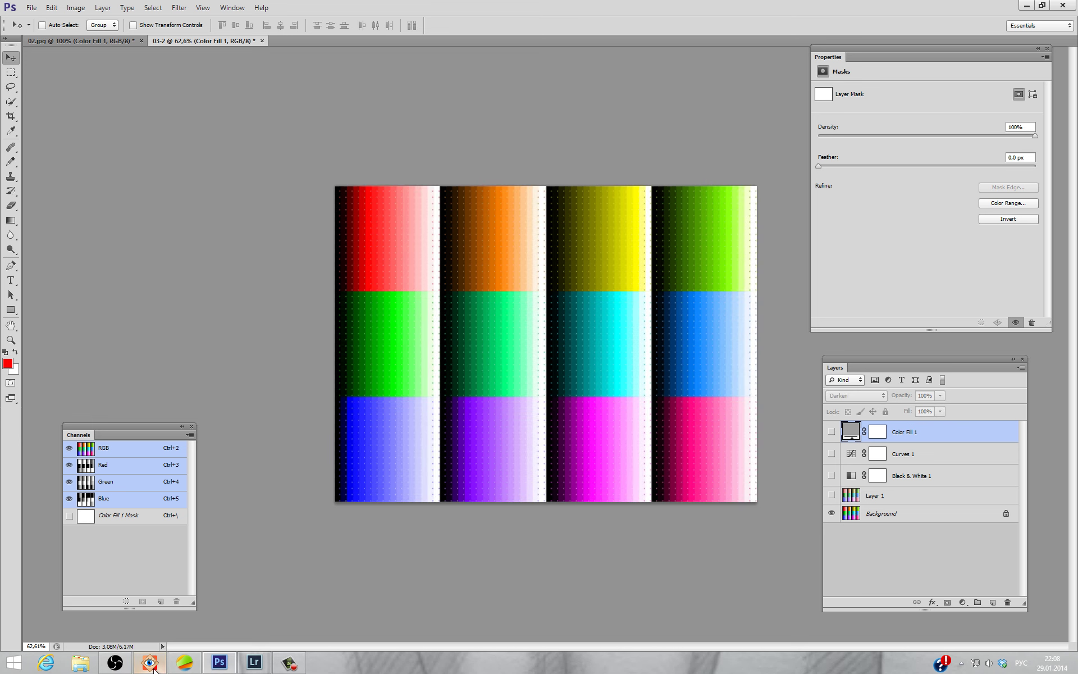
pyautogui.click(150, 664)
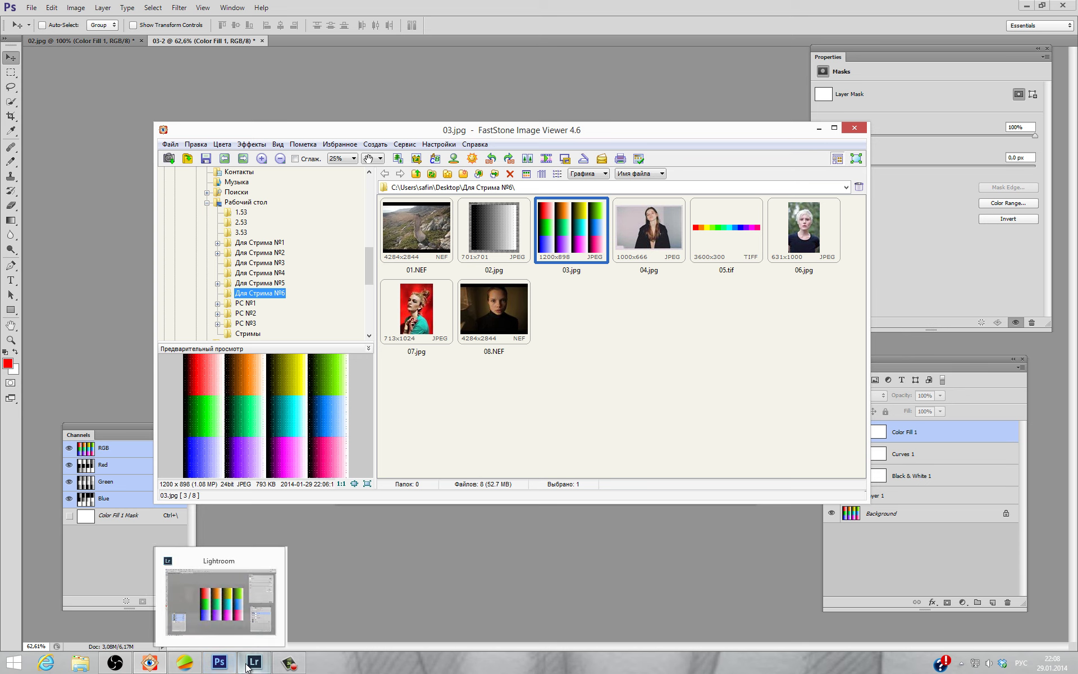
# - Show the 04.jpg portrait alone in Lightroom's Loupe view and expand the Basic panel
pyautogui.click(254, 663)
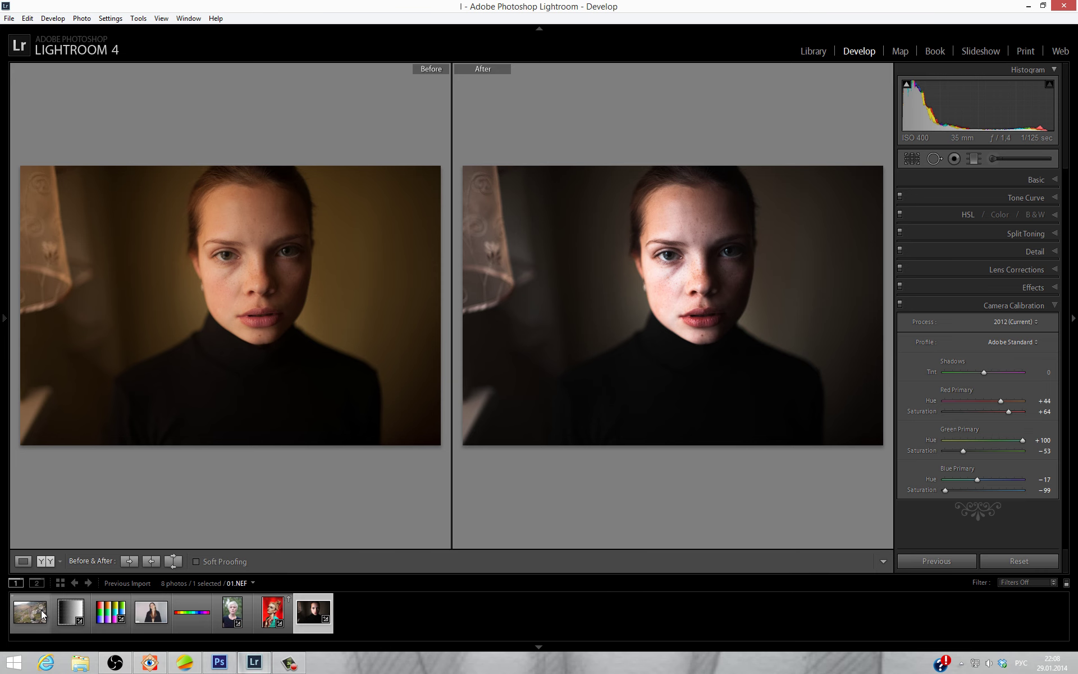
pyautogui.click(152, 612)
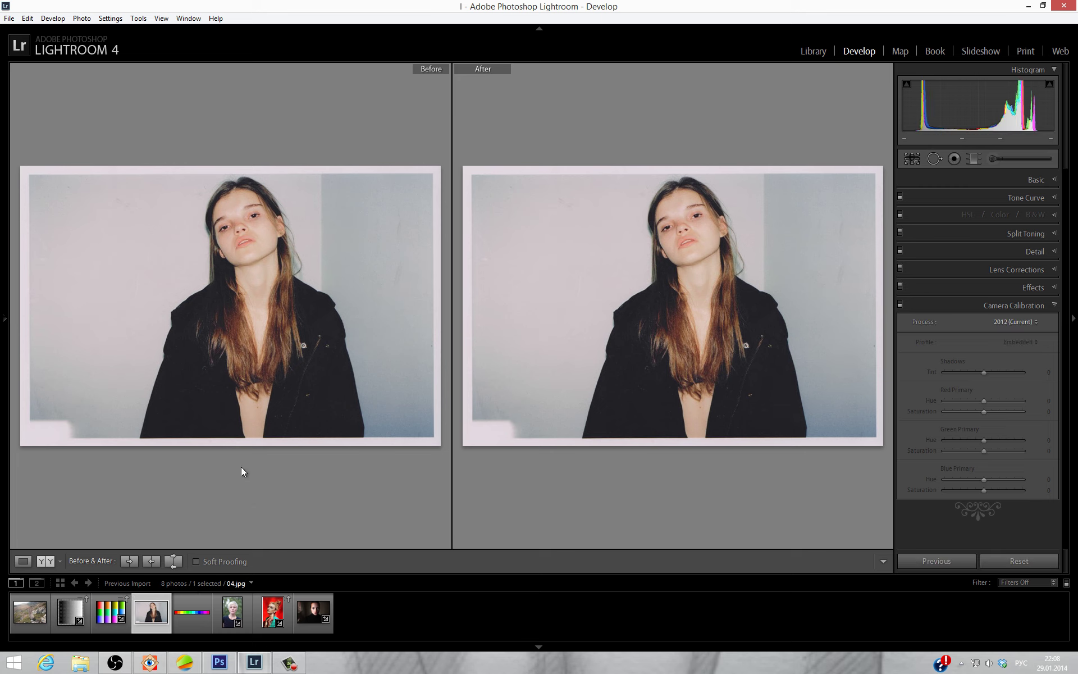
pyautogui.click(23, 563)
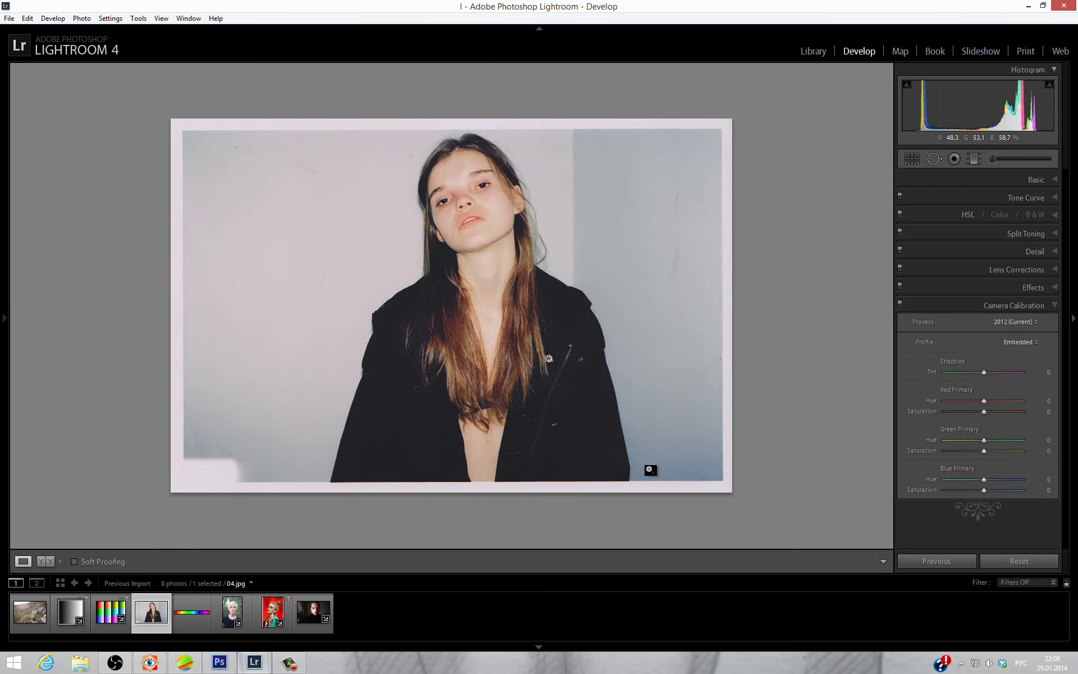
pyautogui.click(1042, 178)
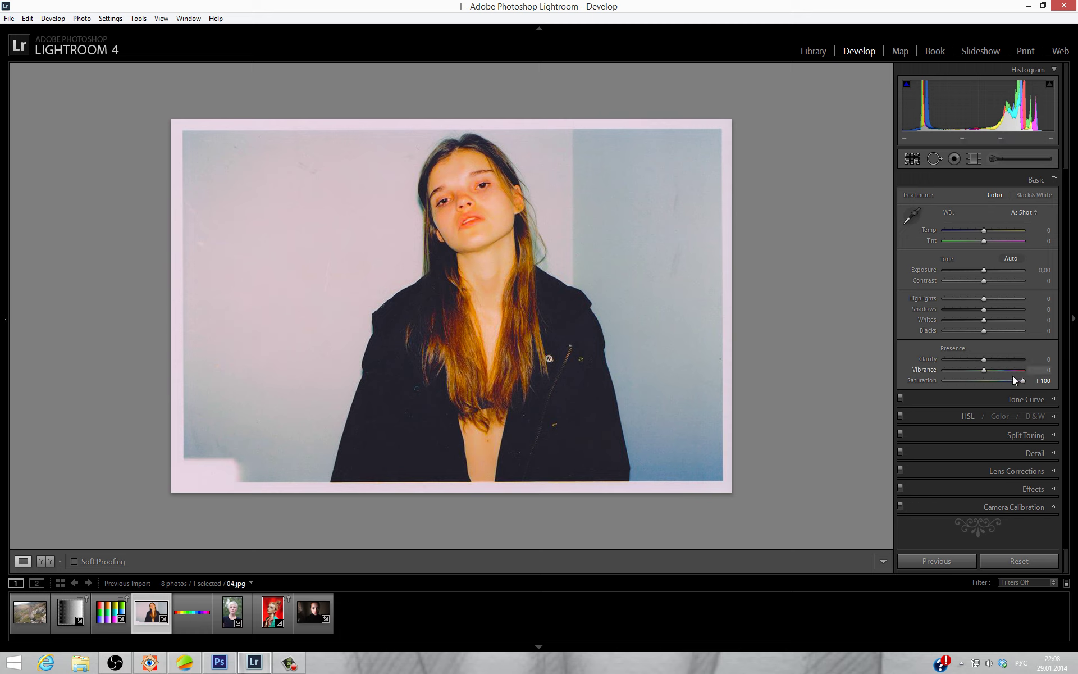
# - Reset the portrait's Saturation to 0 in the Basic panel
pyautogui.click(1040, 379)
pyautogui.write('-')
pyautogui.press('Return')
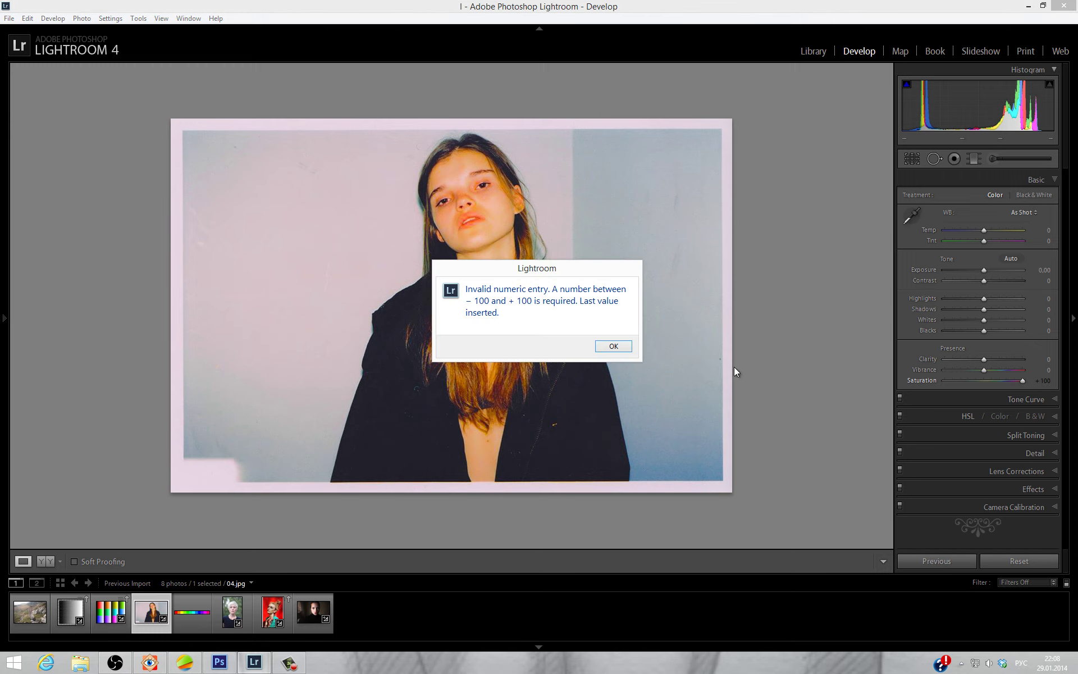
pyautogui.click(612, 347)
pyautogui.write('0')
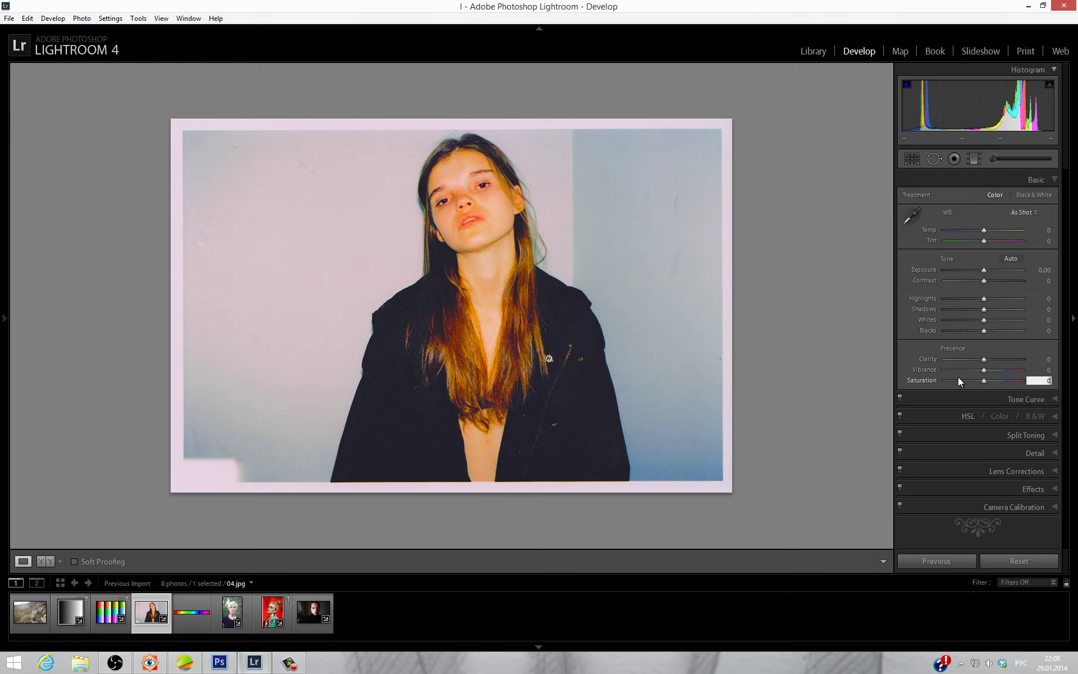
pyautogui.press('Return')
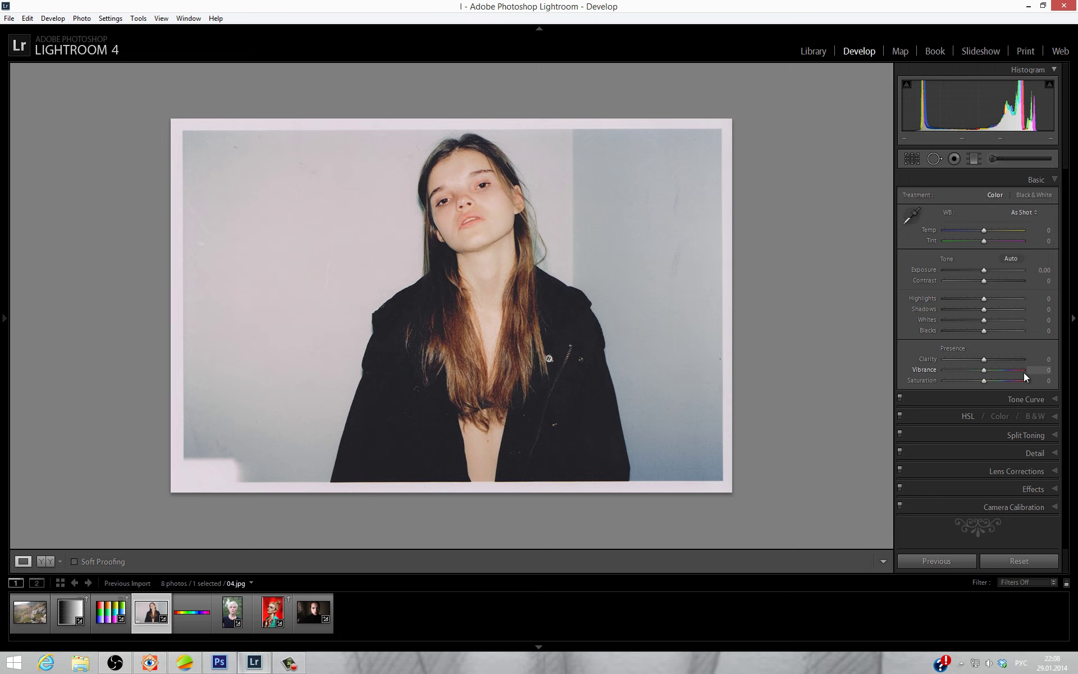
# - Try Vibrance at +84, return it to 0, and expand Camera Calibration
pyautogui.click(1031, 372)
pyautogui.write('84')
pyautogui.press('Return')
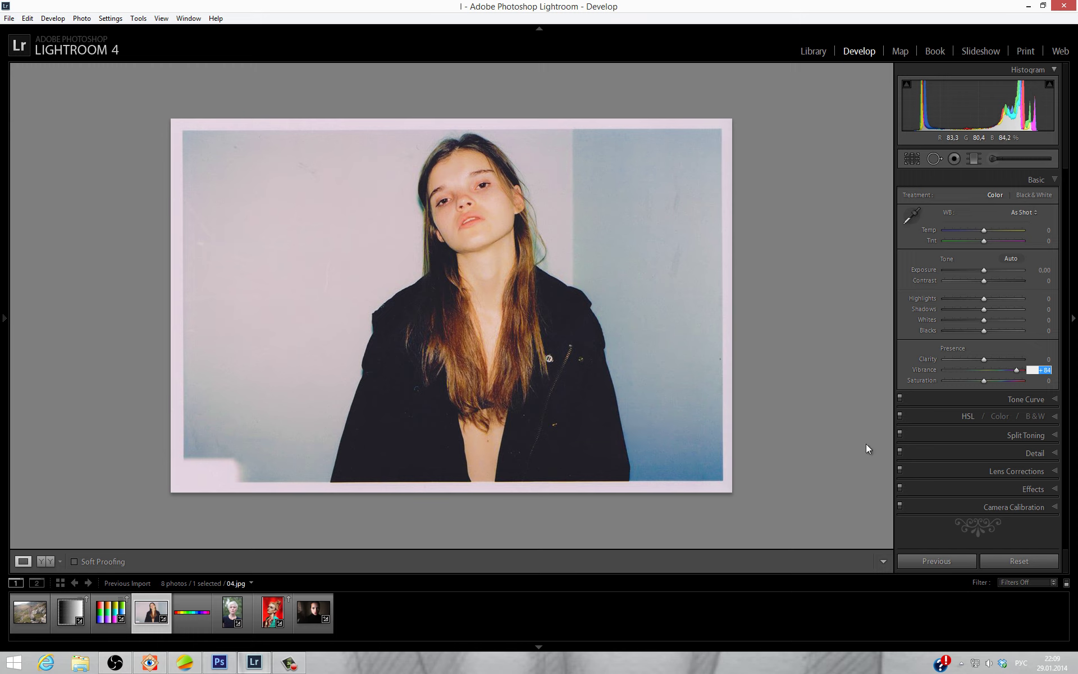
pyautogui.write('0')
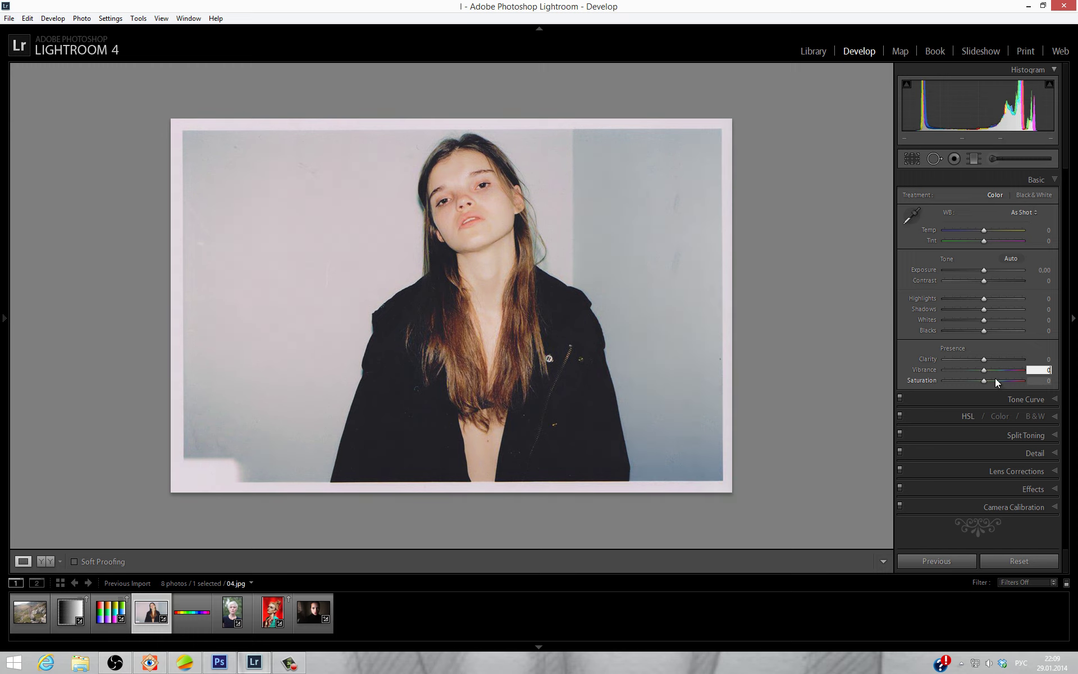
pyautogui.click(1046, 507)
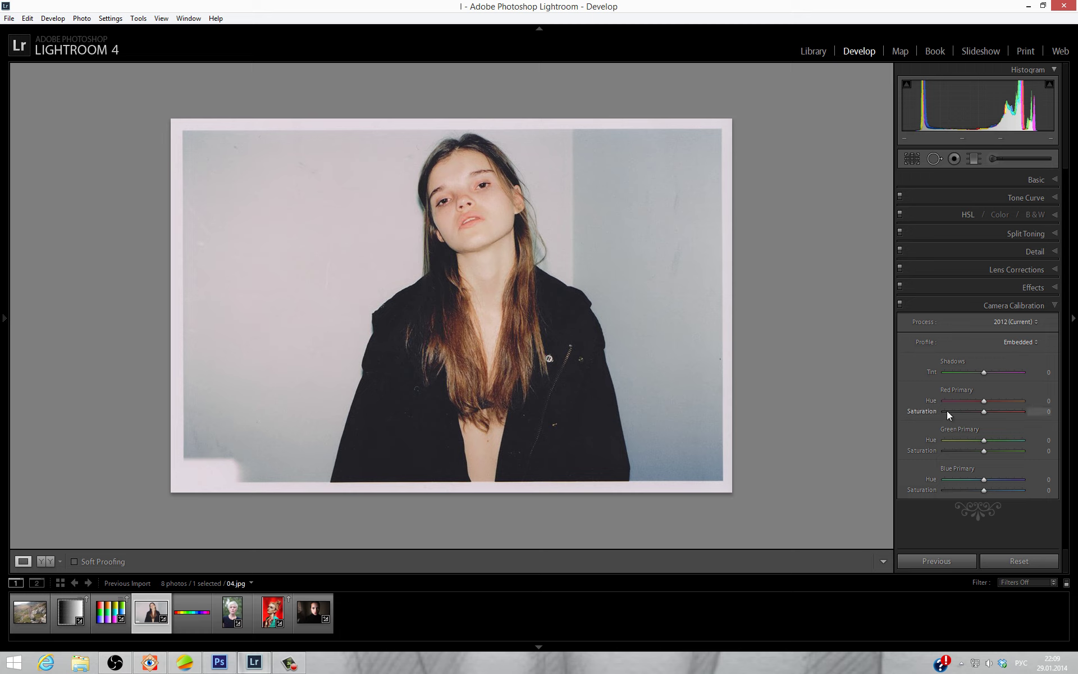
# - Drag the Red Primary Saturation slider up to +81 in Camera Calibration
pyautogui.moveTo(1001, 412); pyautogui.dragTo(1011, 413)
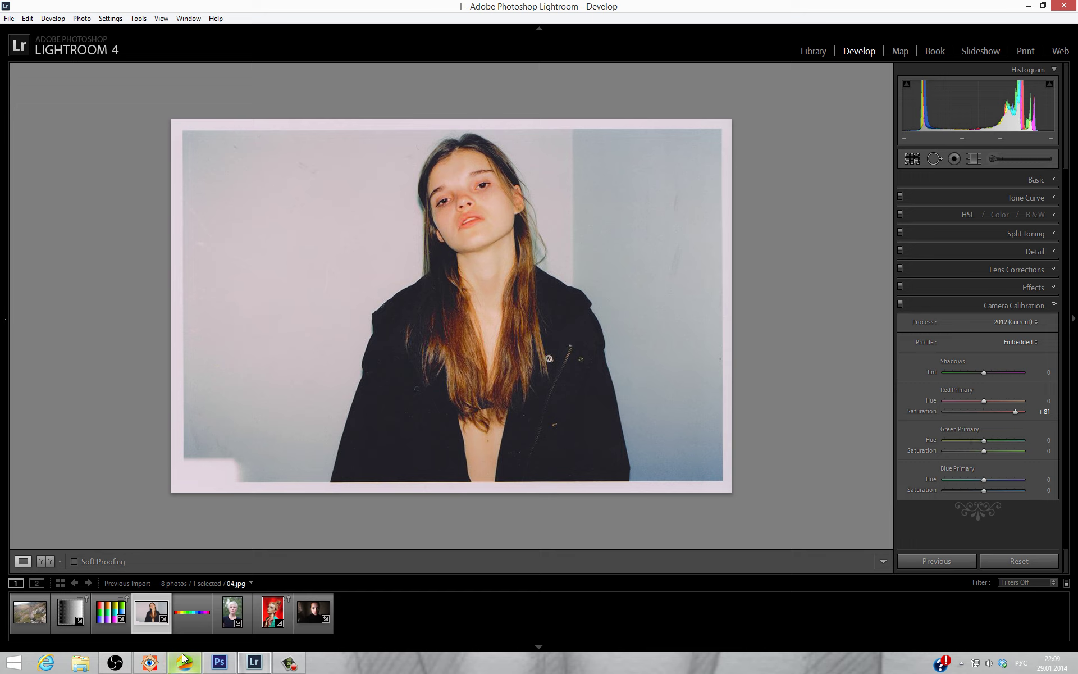
pyautogui.moveTo(184, 662)
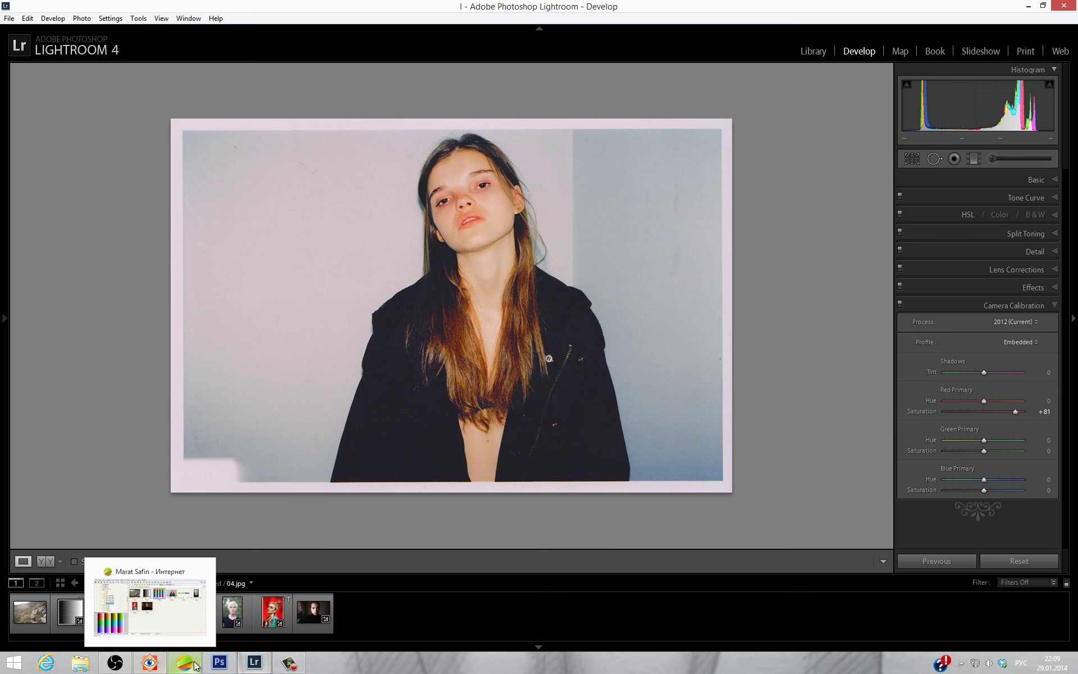
# - Bring up the realstreams.org stream page in Chrome and scroll through its chat
pyautogui.click(210, 548)
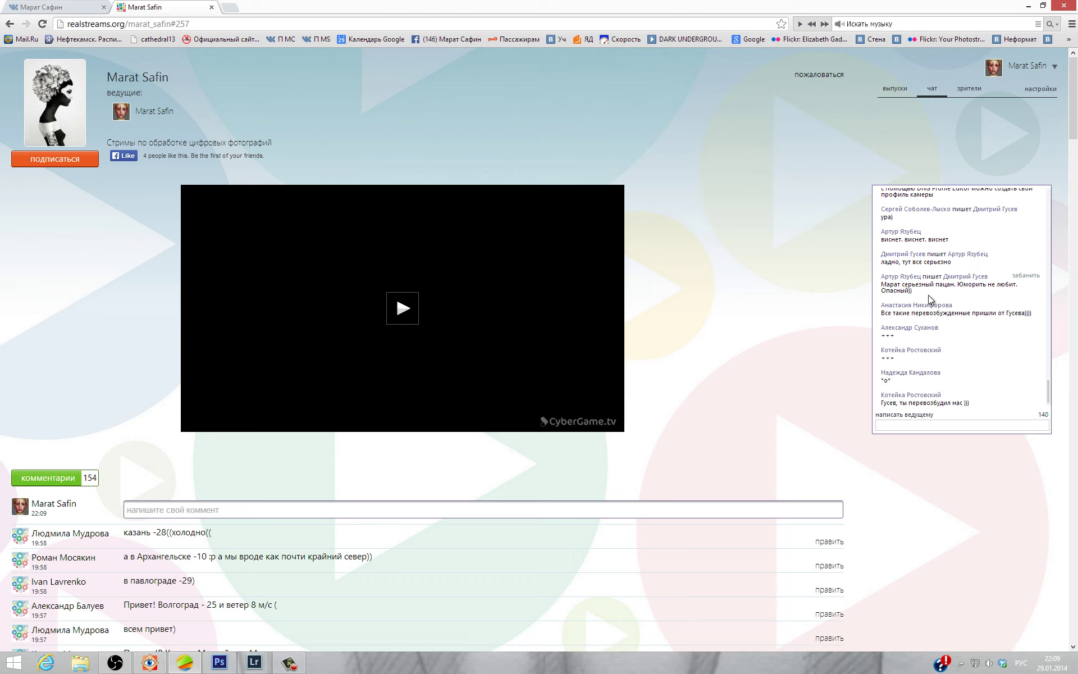
pyautogui.scroll(1, 926, 303)
pyautogui.scroll(1, 919, 302)
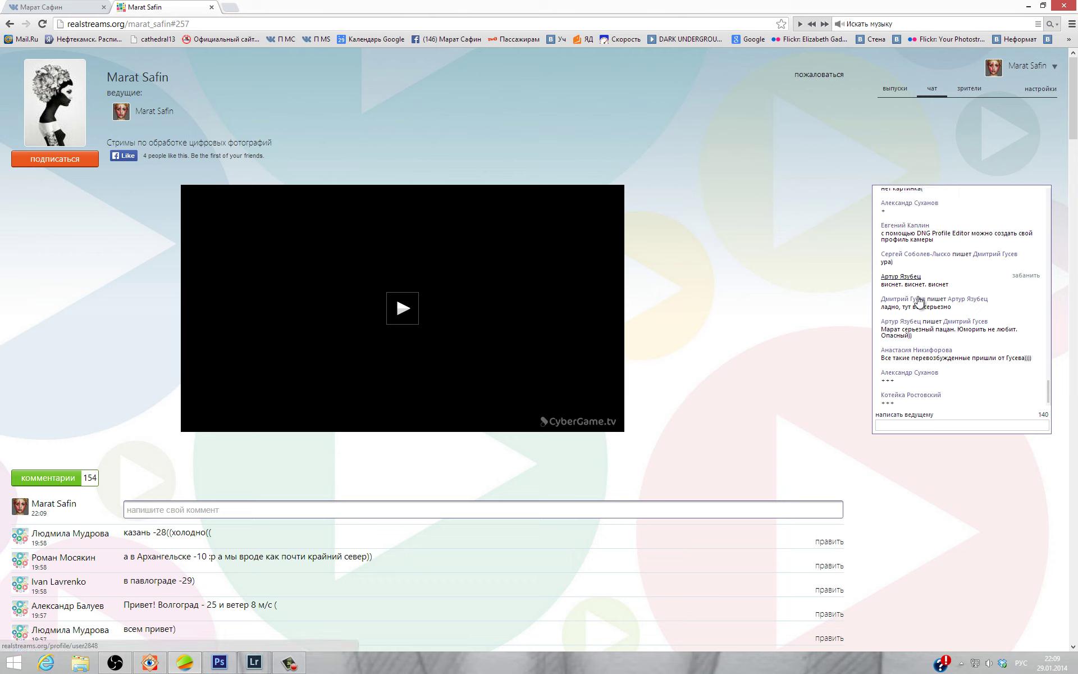
pyautogui.scroll(-2, 919, 301)
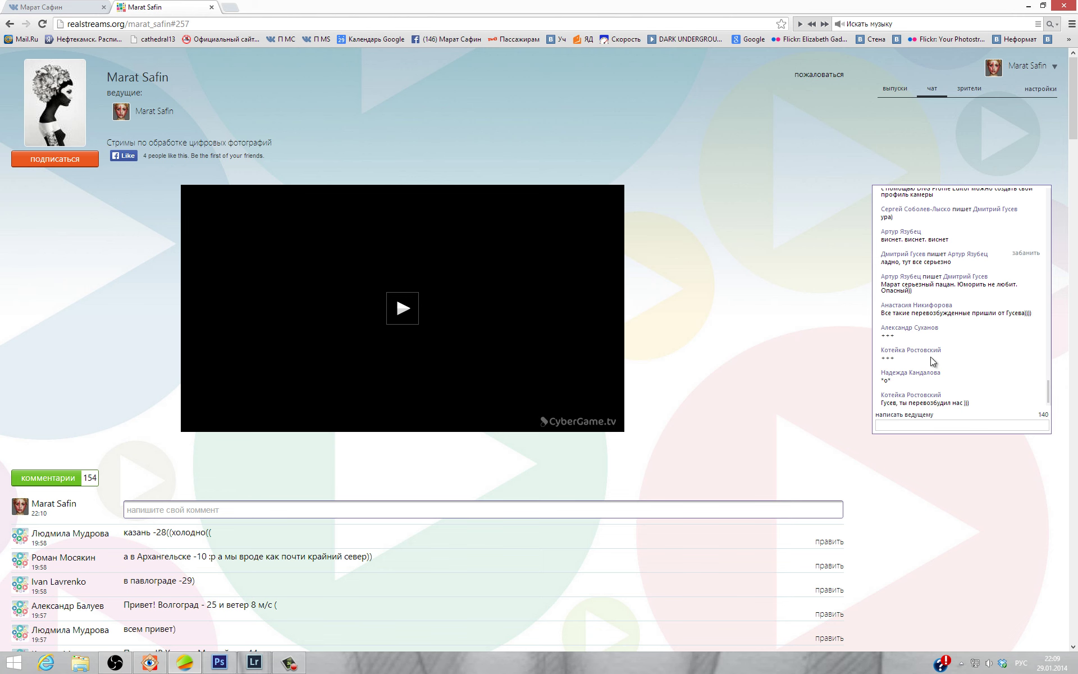
# - Reload the VK tab and expand all comments under the stream post
pyautogui.click(56, 7)
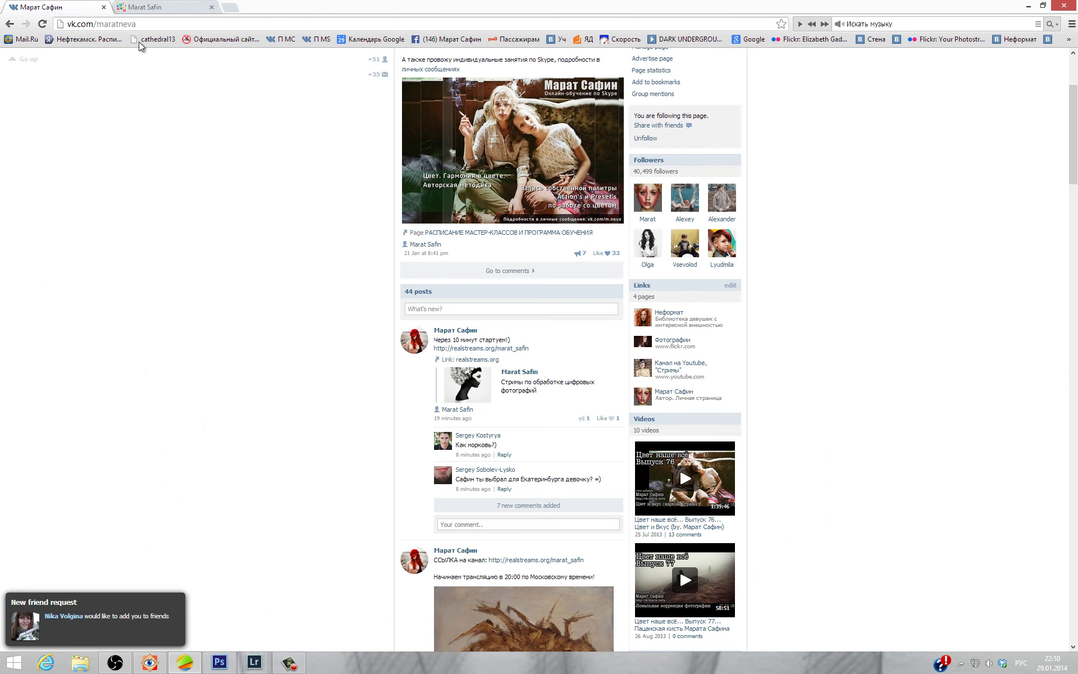
pyautogui.press('F5')
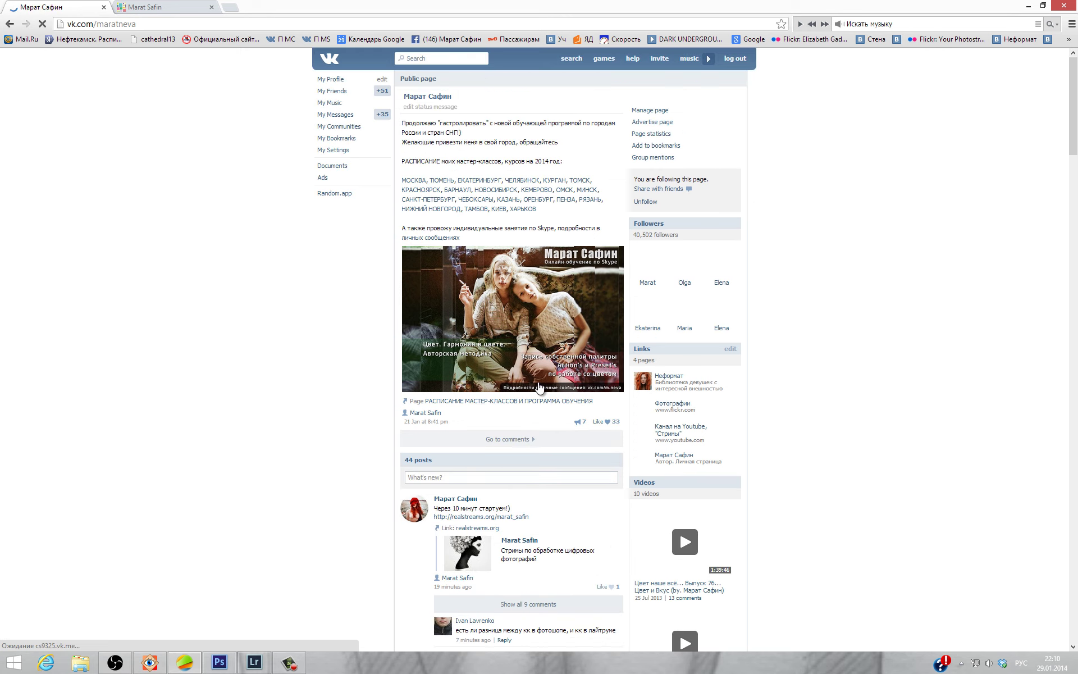
pyautogui.scroll(-5, 534, 490)
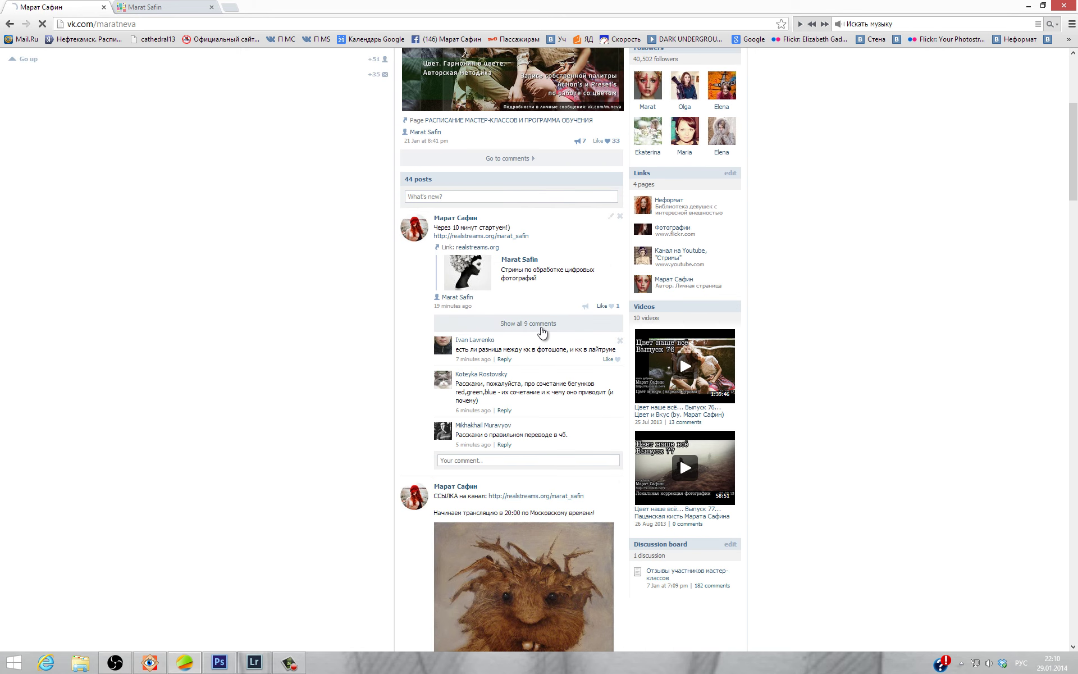
pyautogui.click(541, 324)
# - Scroll through the viewer comments, then return to Lightroom
pyautogui.scroll(-1, 540, 407)
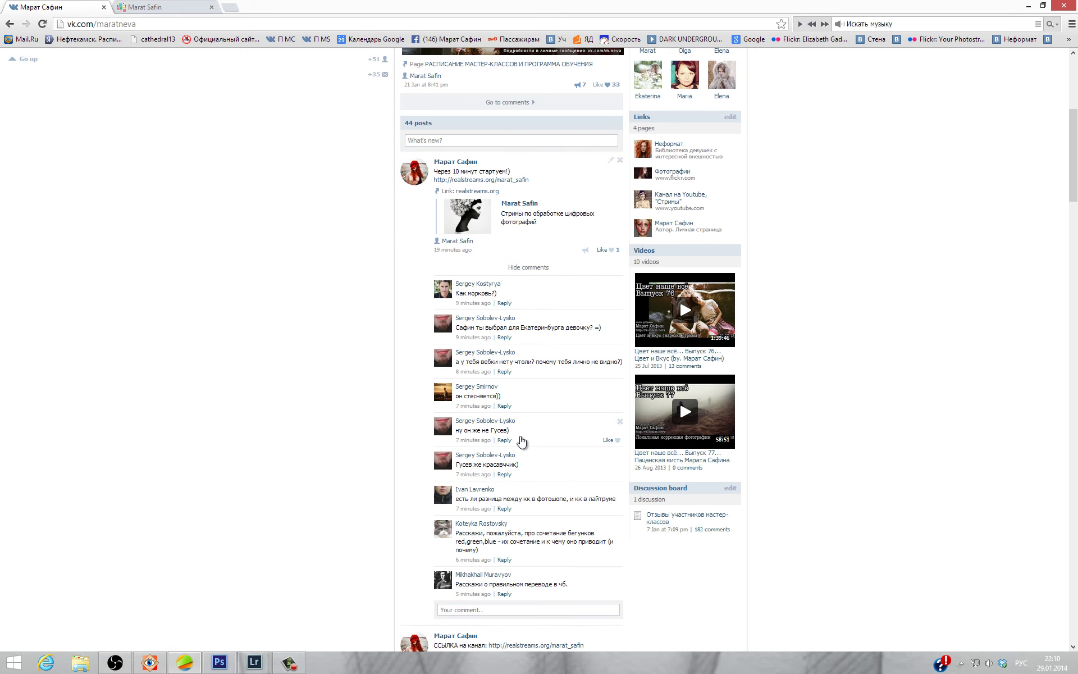
pyautogui.scroll(-1, 520, 441)
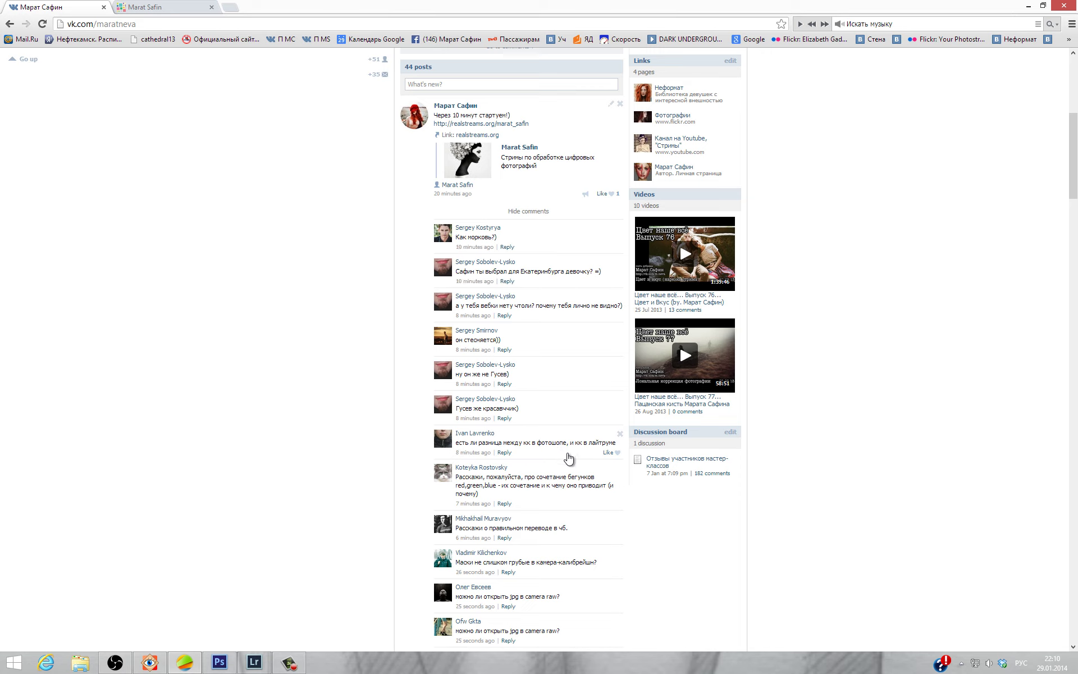
pyautogui.moveTo(539, 541)
pyautogui.scroll(-2, 557, 491)
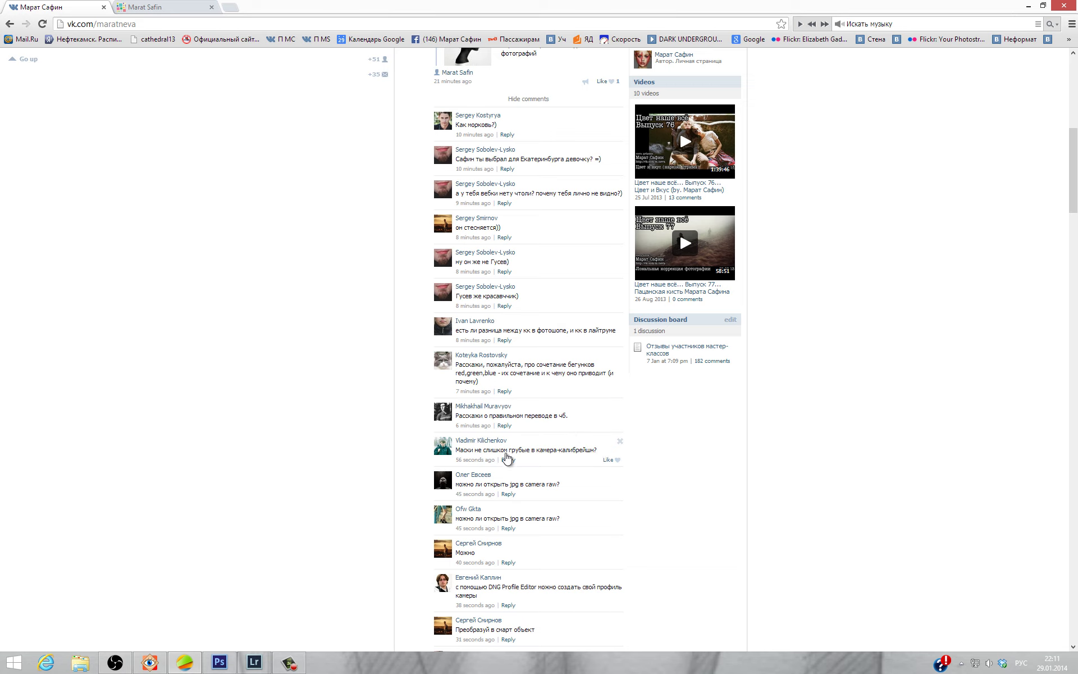
pyautogui.moveTo(528, 630)
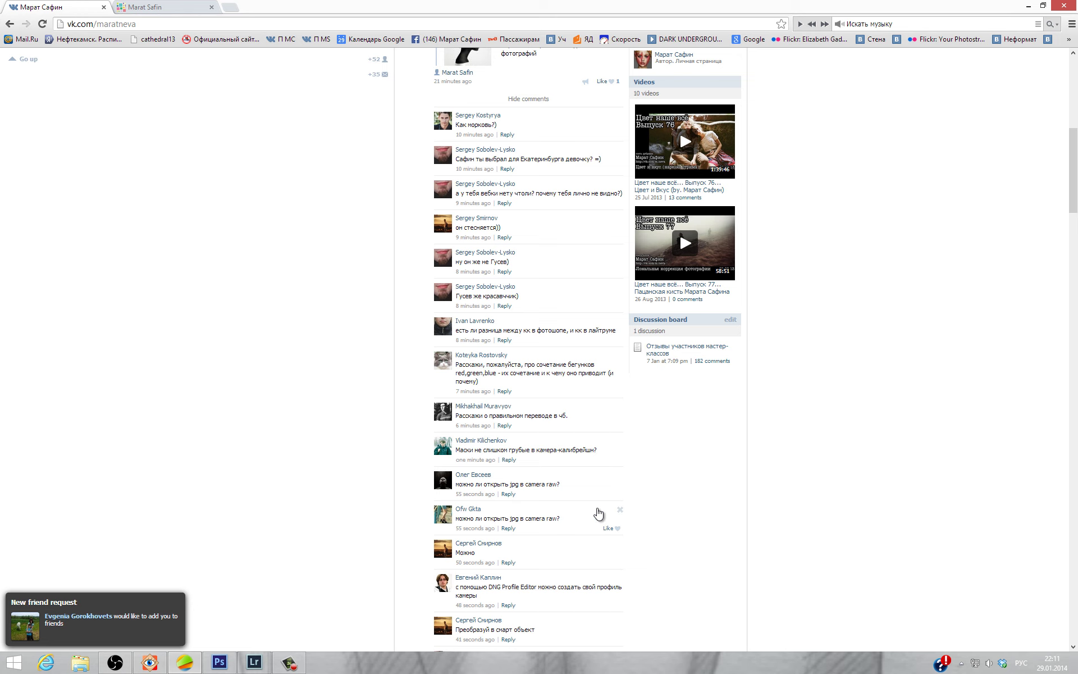
pyautogui.click(173, 664)
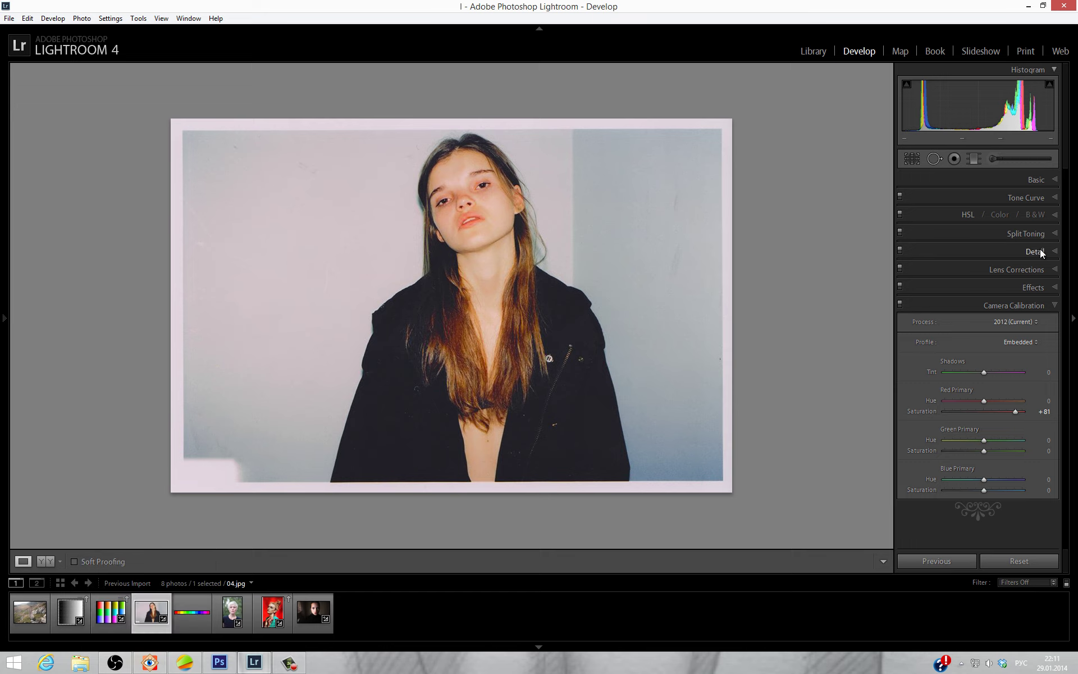
# - Try HSL Orange Hue at -100 to redden the hair, then reset it to 0
pyautogui.click(1053, 216)
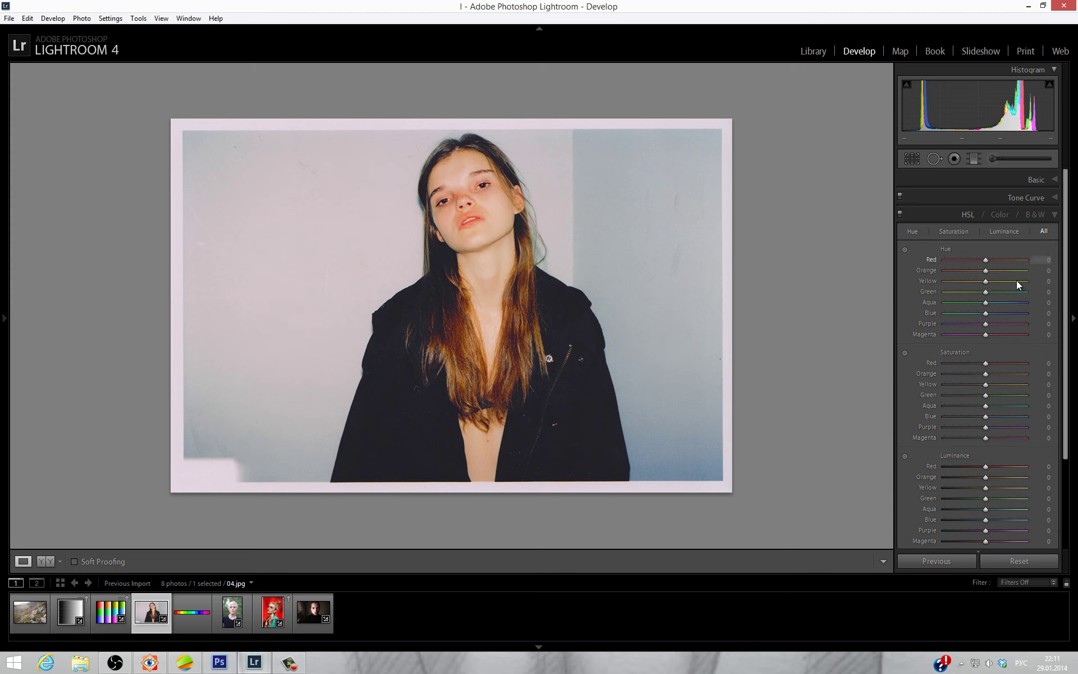
pyautogui.scroll(-2, 987, 359)
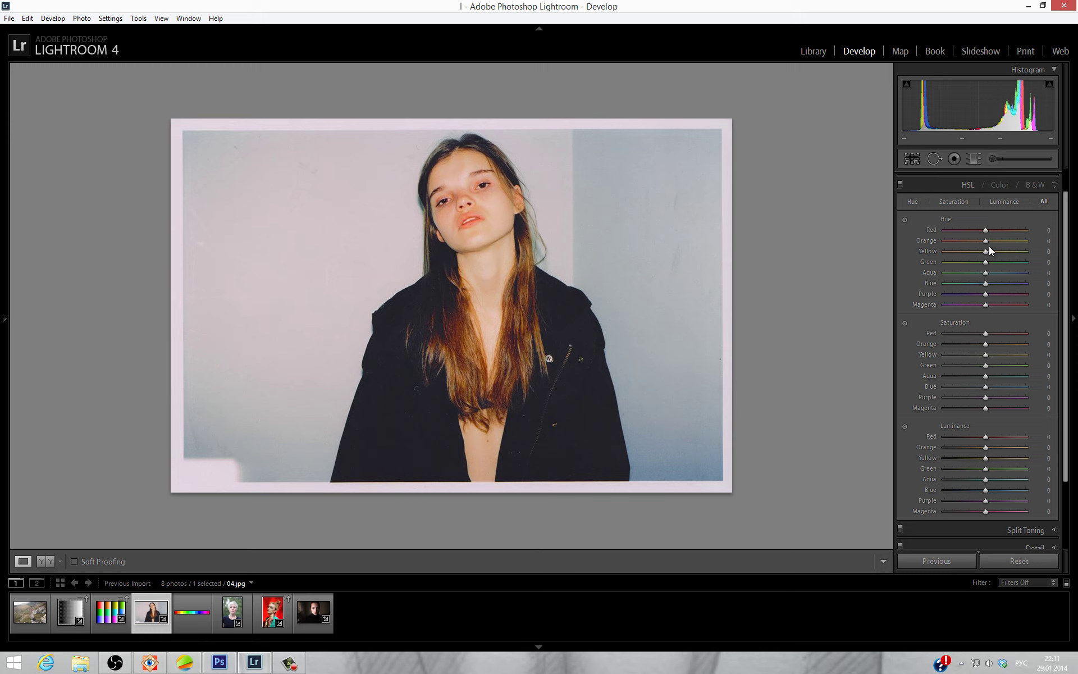
pyautogui.moveTo(985, 240); pyautogui.dragTo(938, 241)
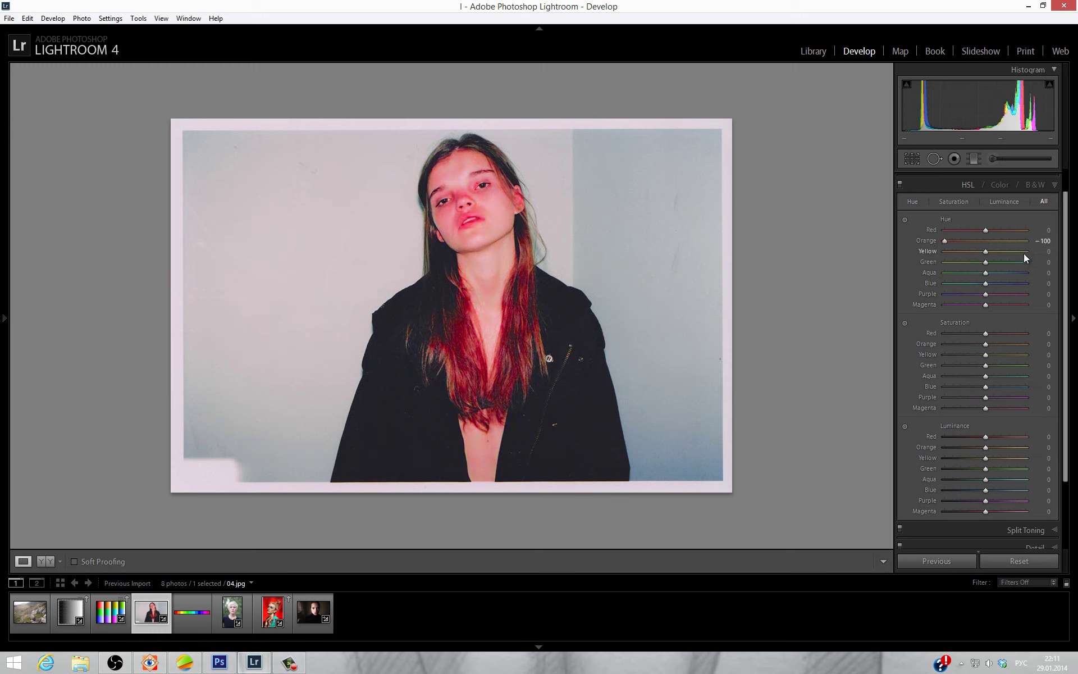
pyautogui.click(1041, 241)
pyautogui.write('0')
pyautogui.press('Return')
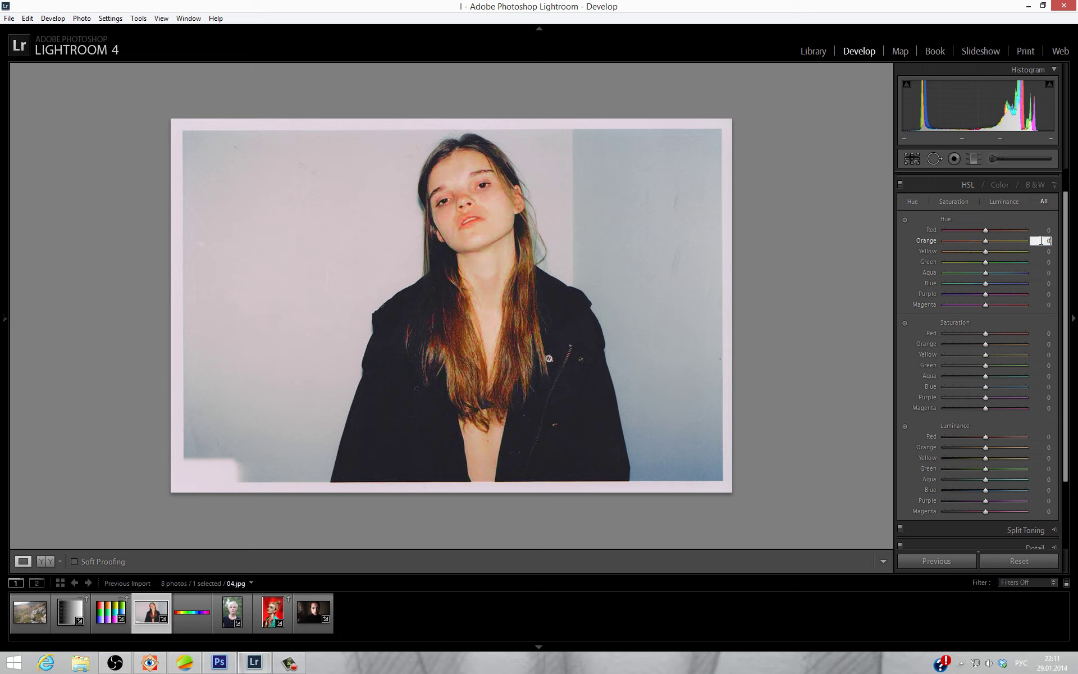
pyautogui.click(152, 664)
# - Show Layer 1 in Photoshop to turn the chart greyscale, dismiss the HP popup, return to VK
pyautogui.click(219, 663)
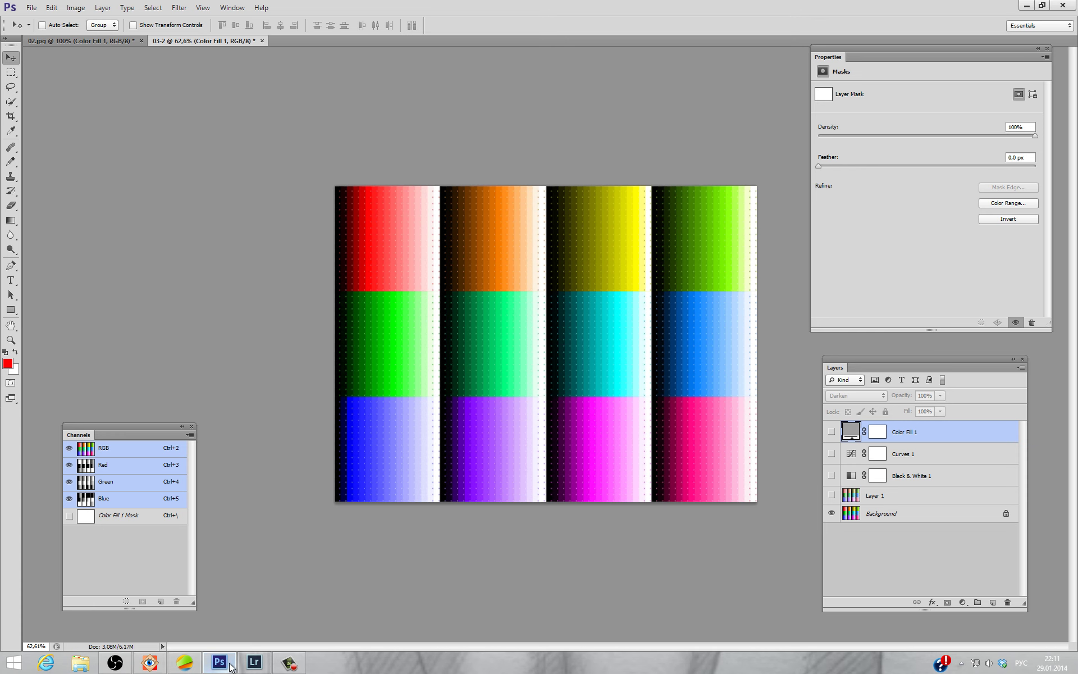
pyautogui.click(832, 495)
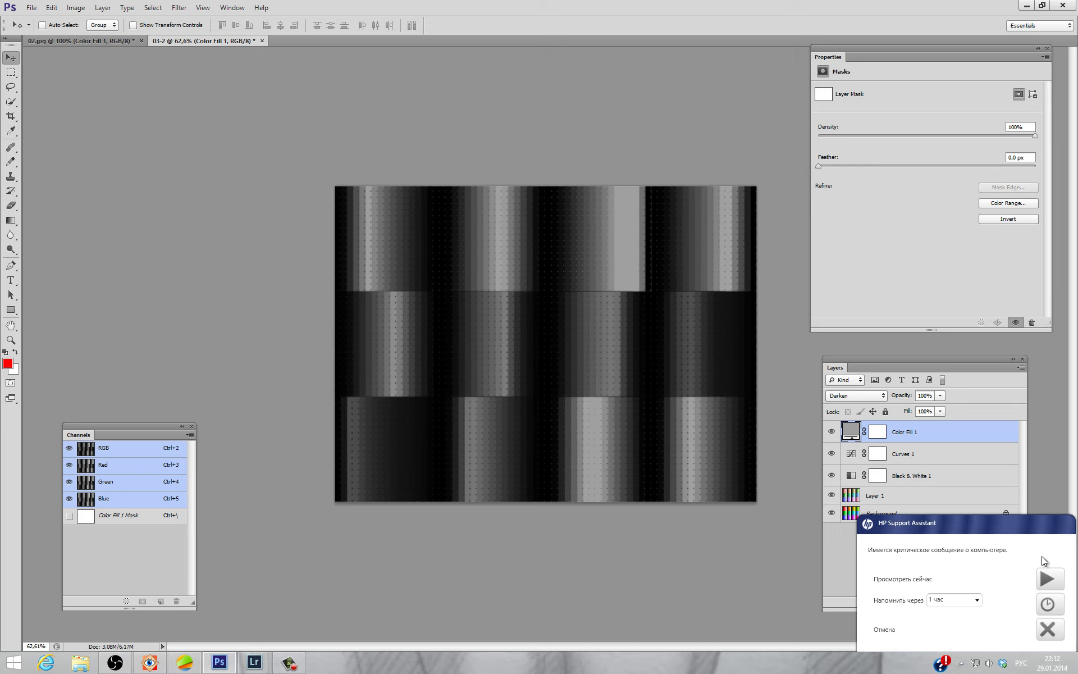
pyautogui.click(1048, 629)
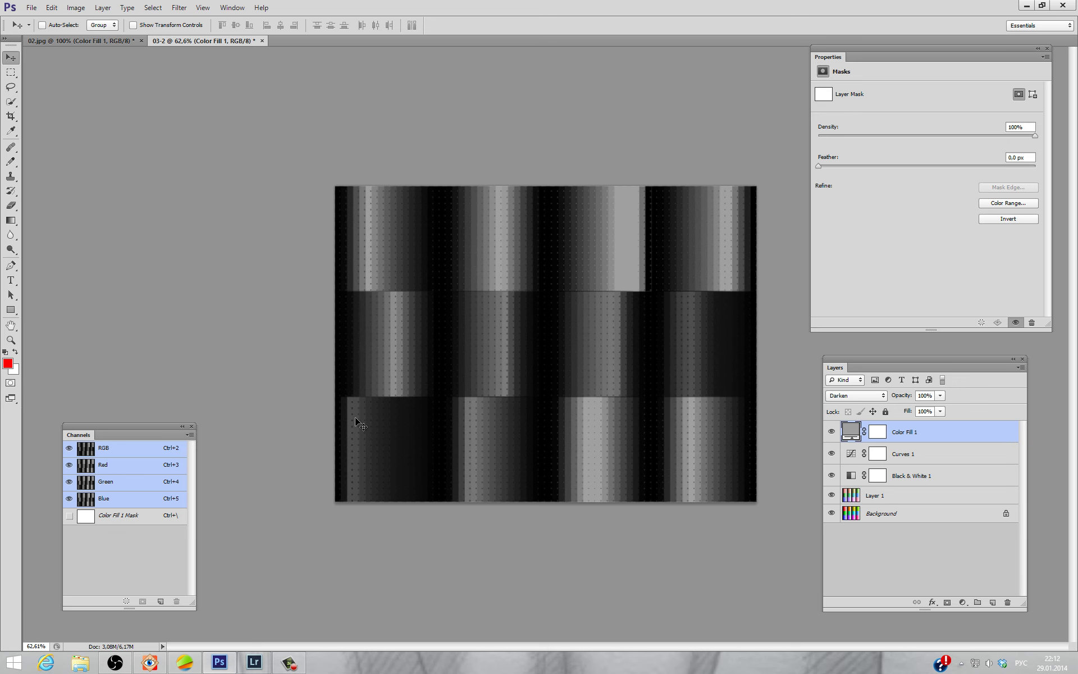
pyautogui.click(195, 667)
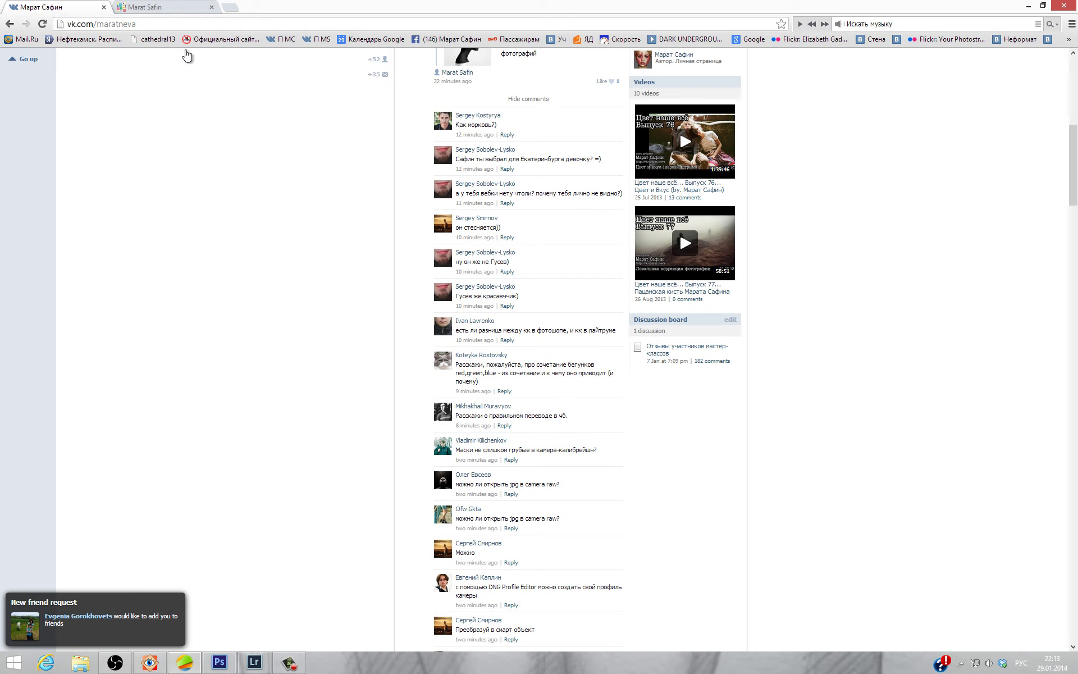
# - Scroll through the newest viewer questions in the VK comment thread
pyautogui.scroll(-5, 497, 303)
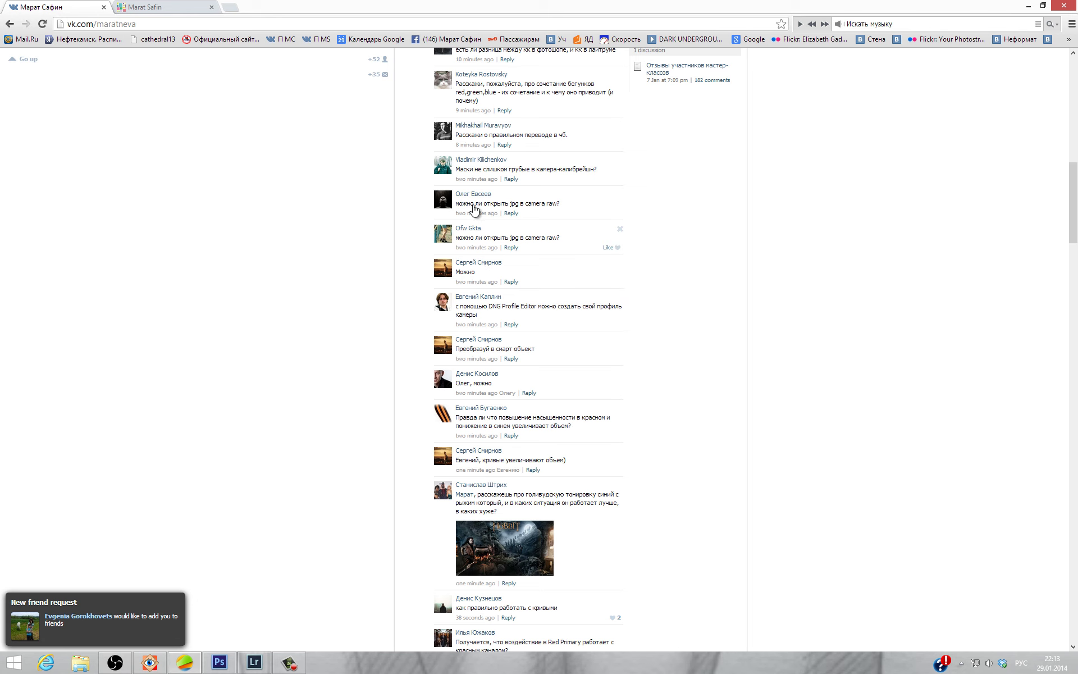
pyautogui.scroll(2, 475, 211)
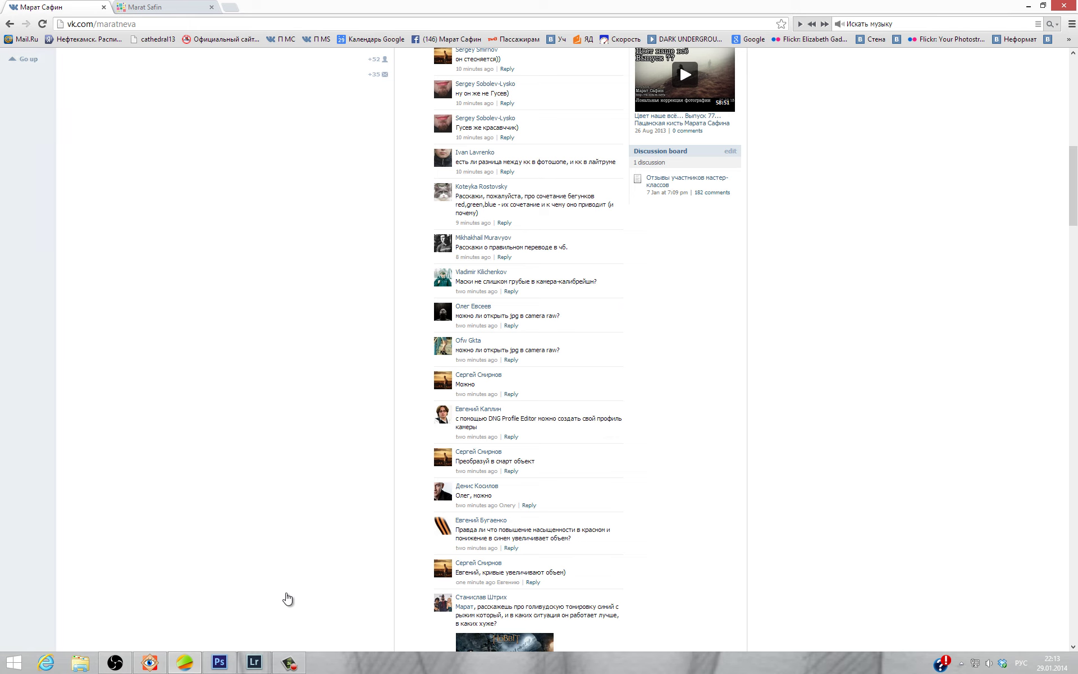
# - Check Camera Raw preferences open all supported JPEGs and TIFFs automatically, then close them
pyautogui.click(229, 666)
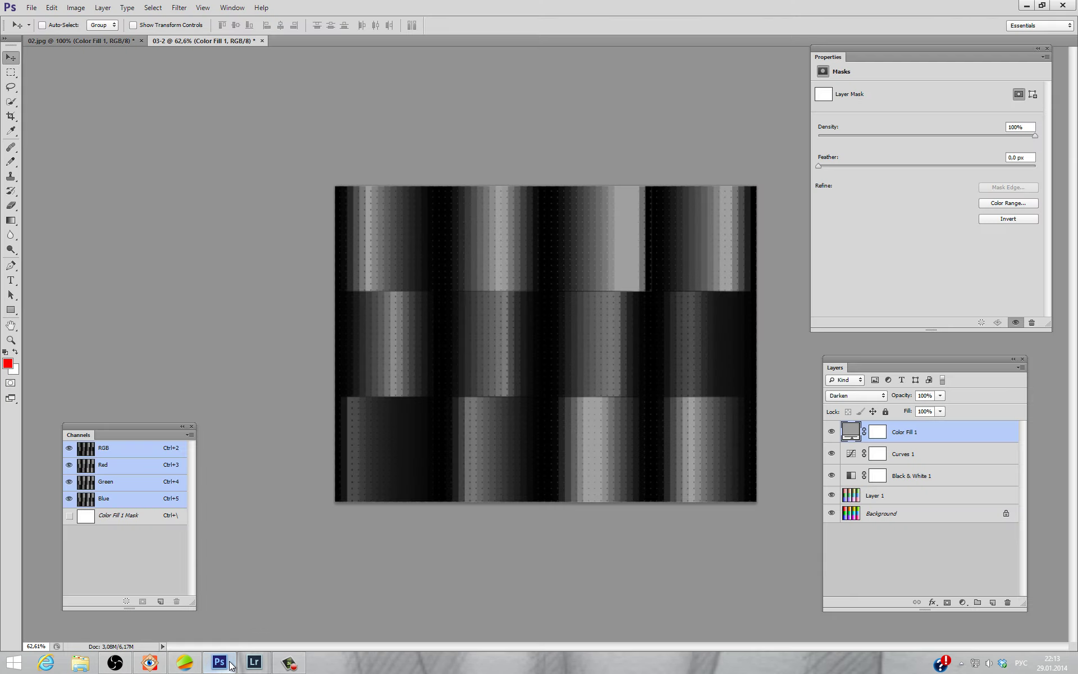
pyautogui.click(85, 9)
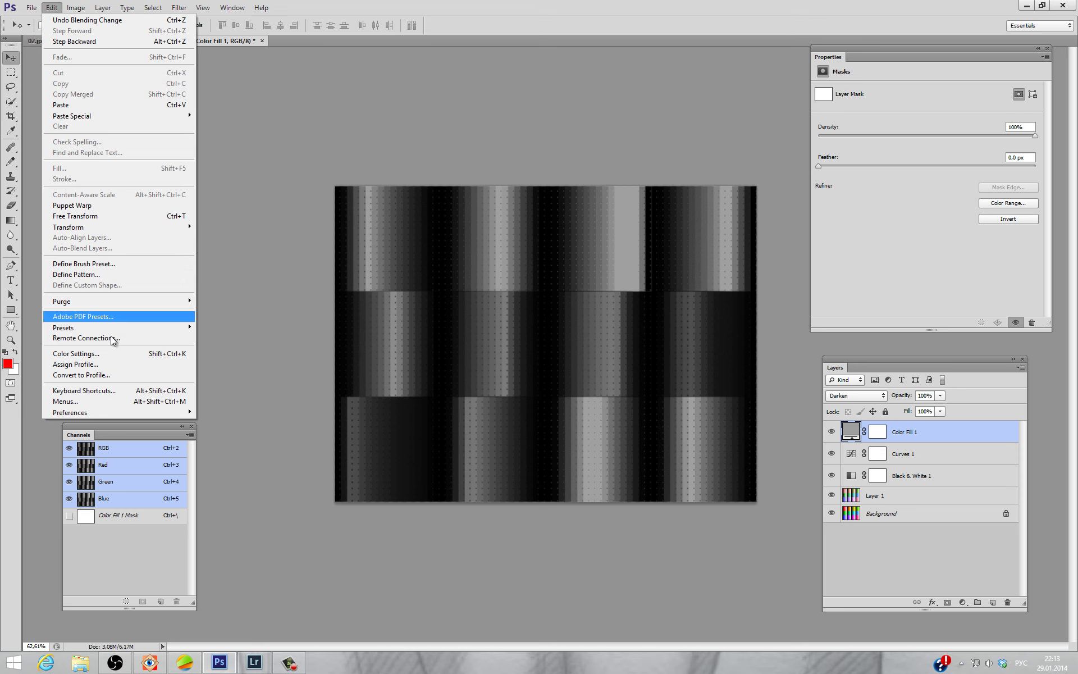
pyautogui.moveTo(70, 412)
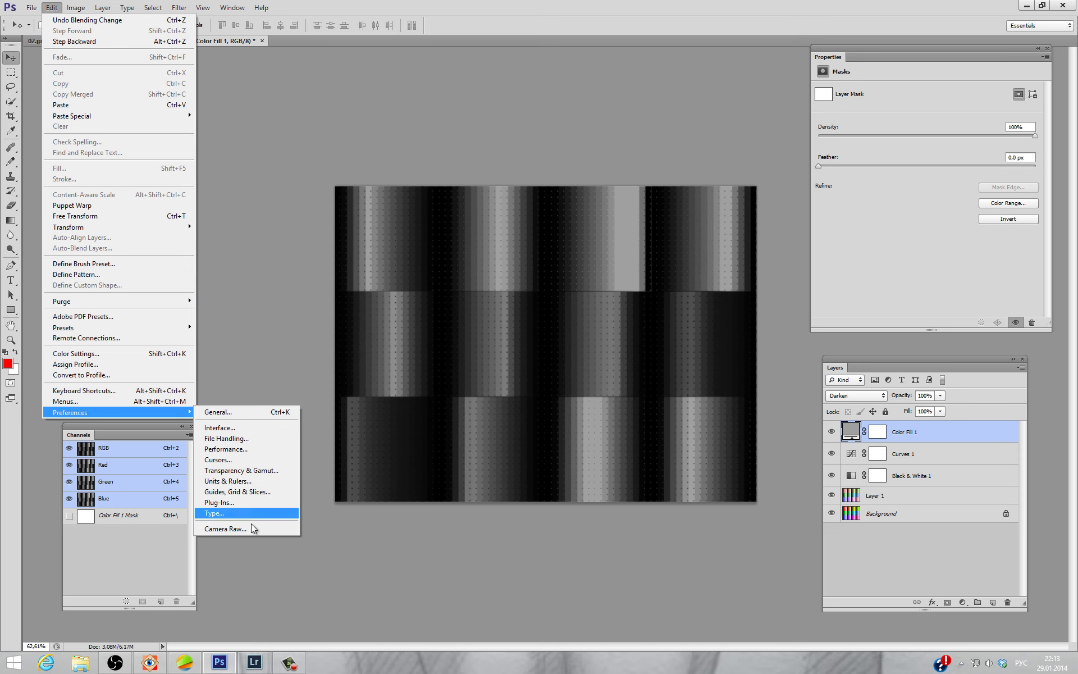
pyautogui.click(250, 527)
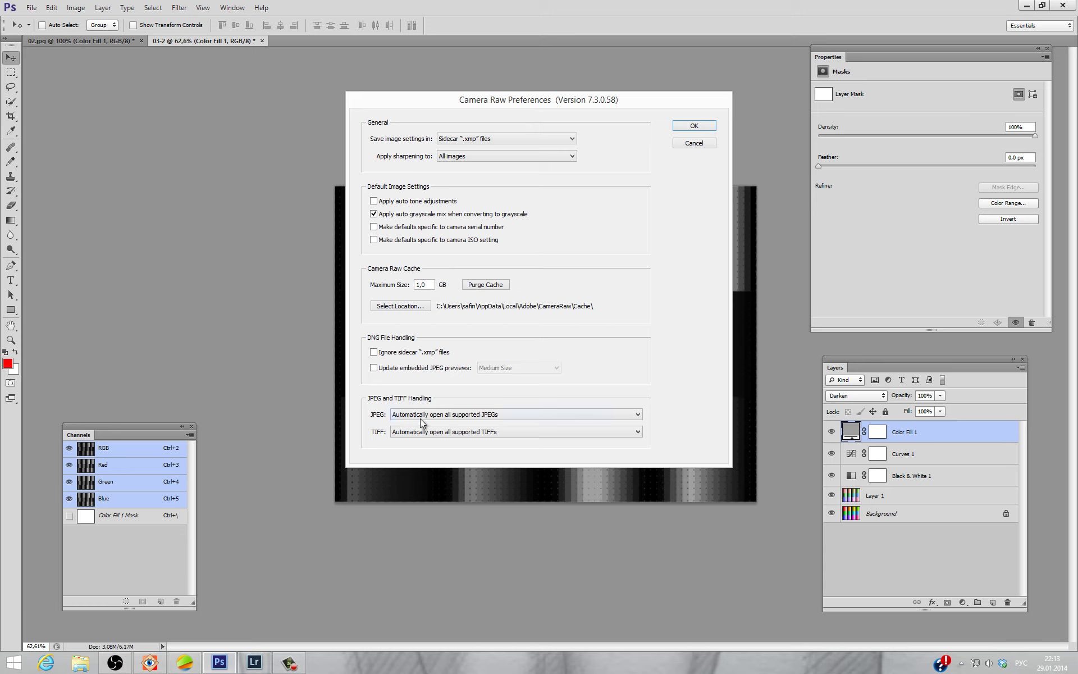
pyautogui.click(421, 417)
pyautogui.click(471, 440)
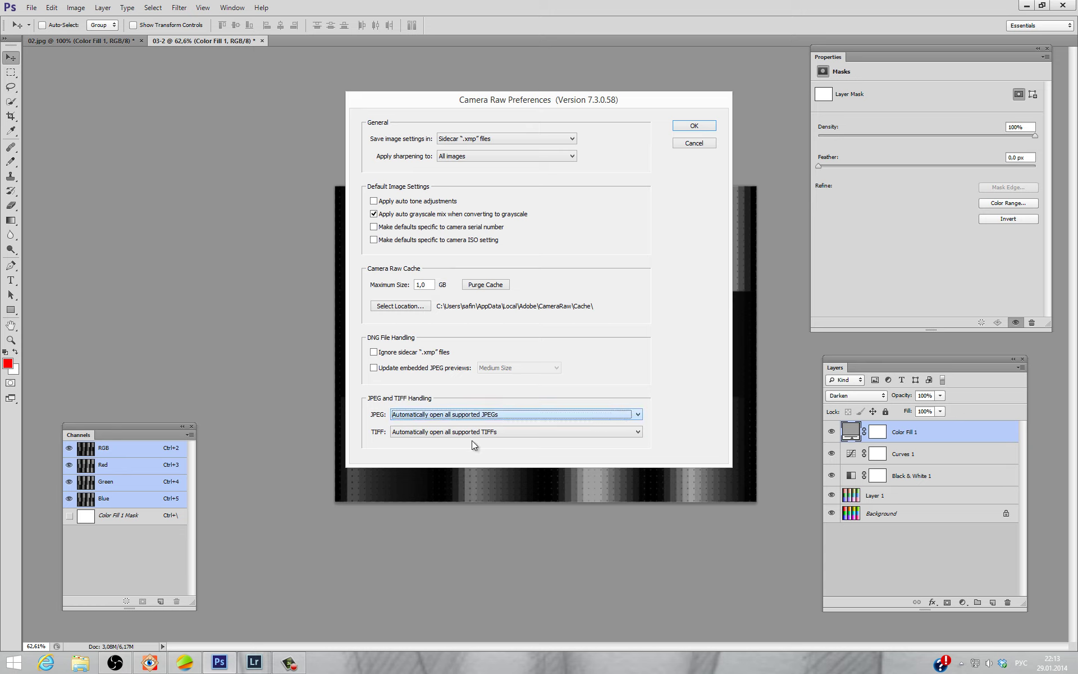
pyautogui.click(426, 437)
pyautogui.press('Escape')
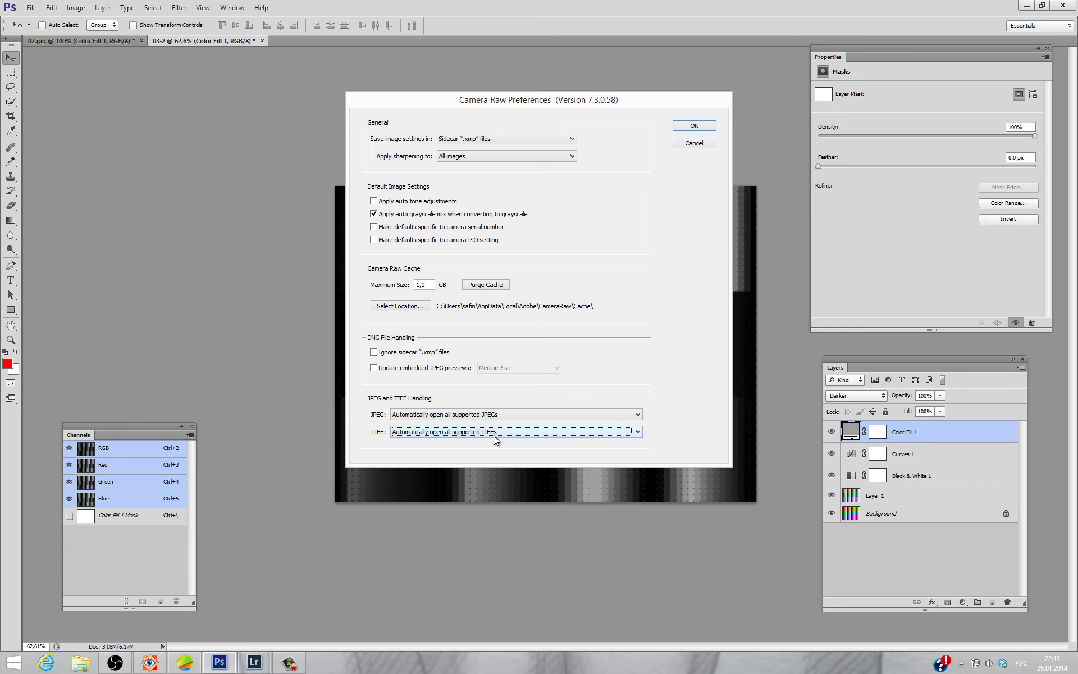
pyautogui.click(693, 143)
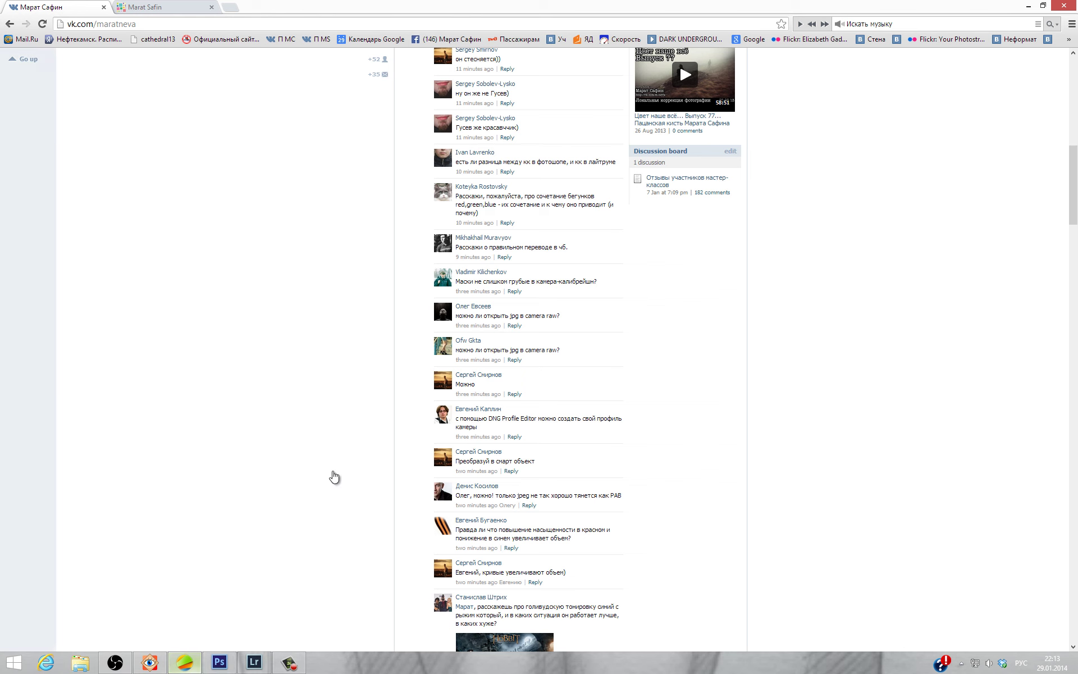
pyautogui.moveTo(529, 419)
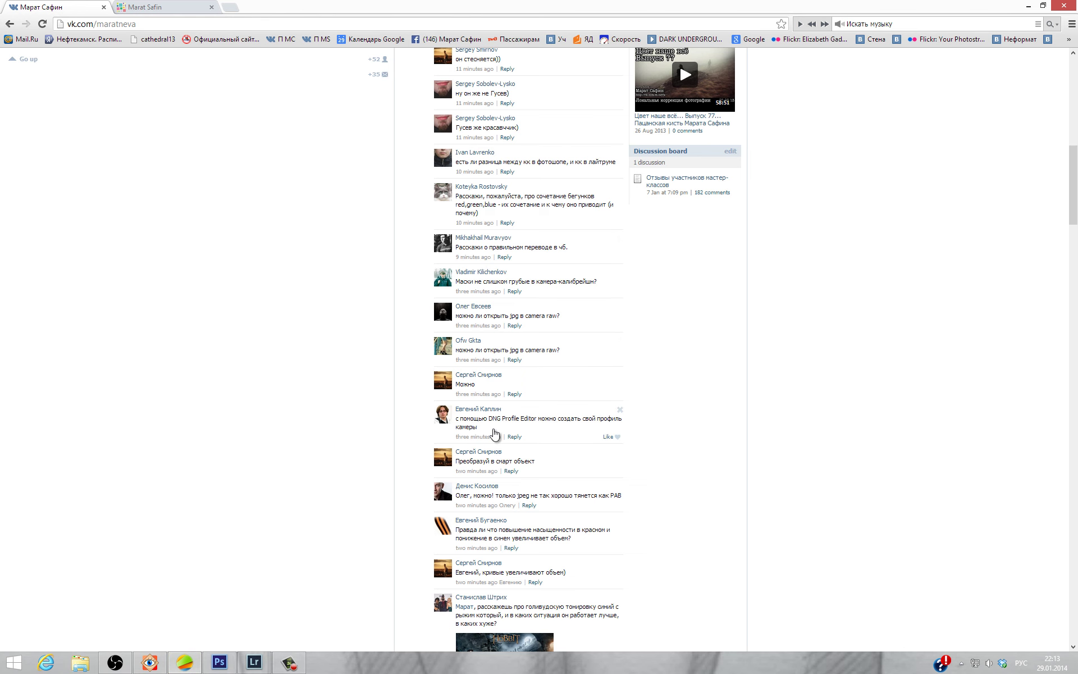
# - Scroll through the newest VK comments, then minimise the browser to return to Photoshop
pyautogui.scroll(-1, 494, 435)
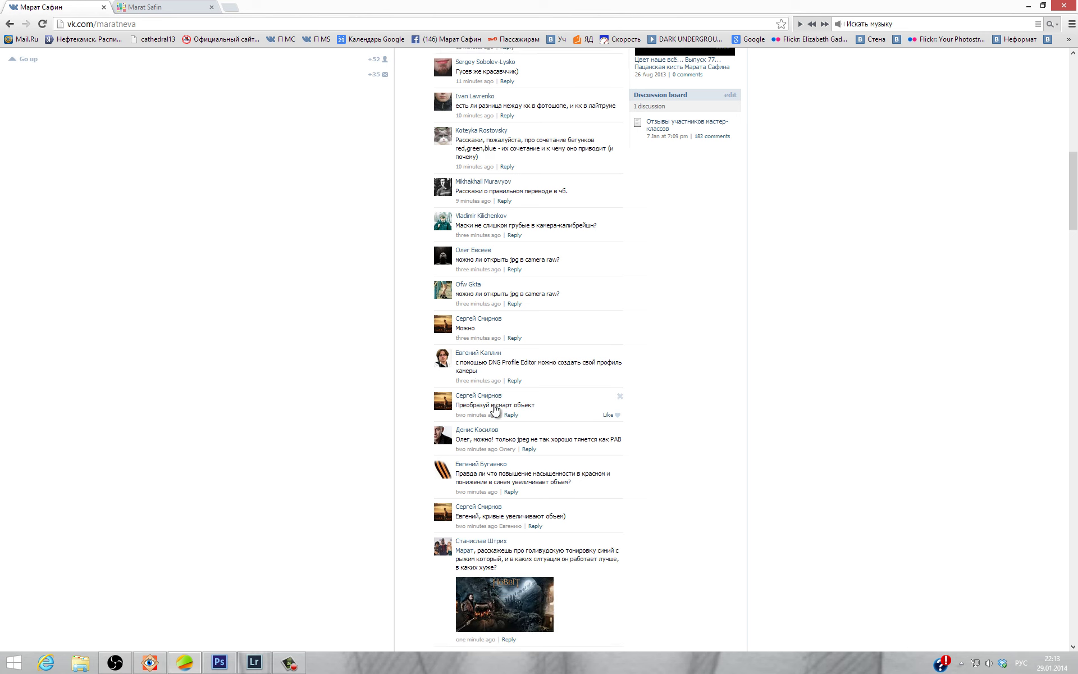
pyautogui.scroll(-1, 509, 415)
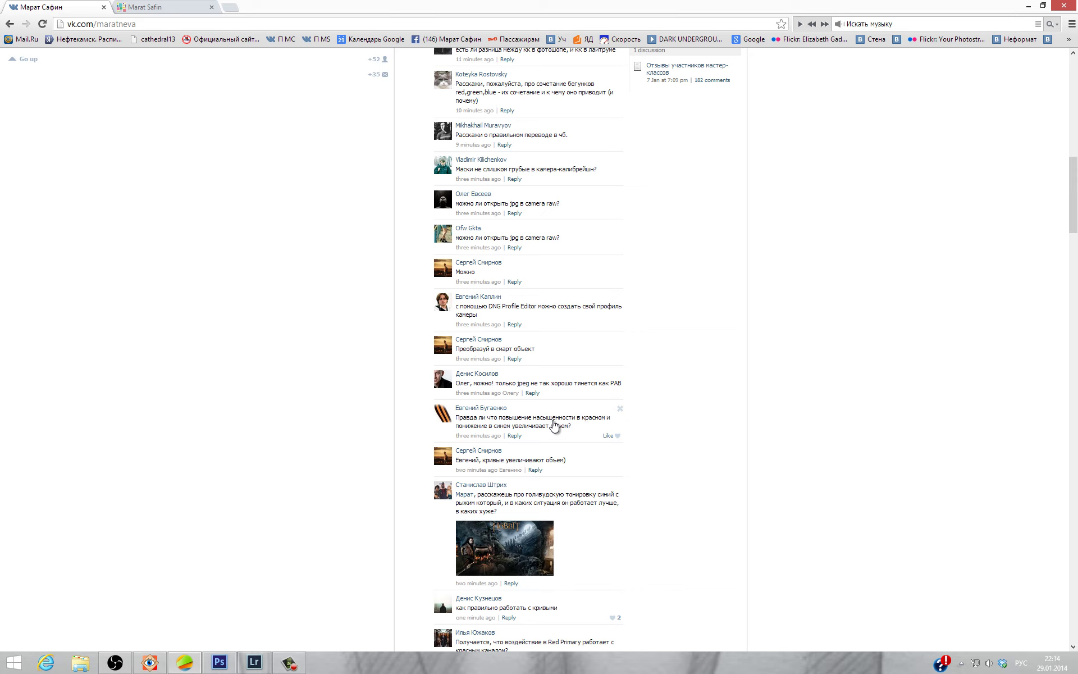
pyautogui.click(1025, 6)
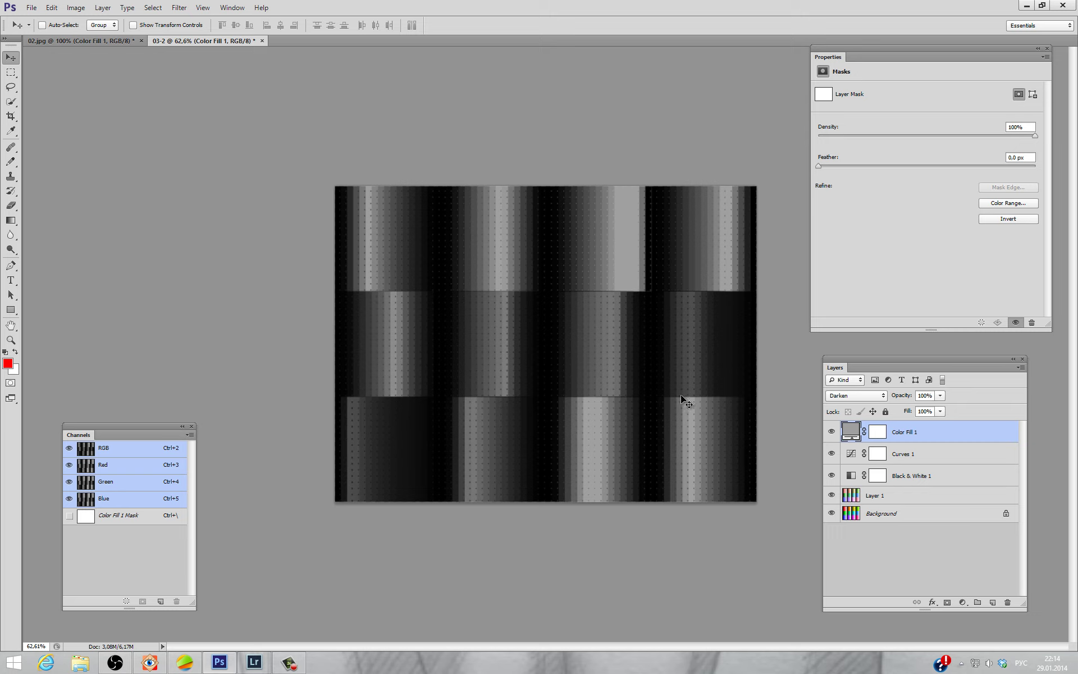
# - Close the 03-2 and 02.jpg documents without saving
pyautogui.click(262, 41)
pyautogui.click(540, 247)
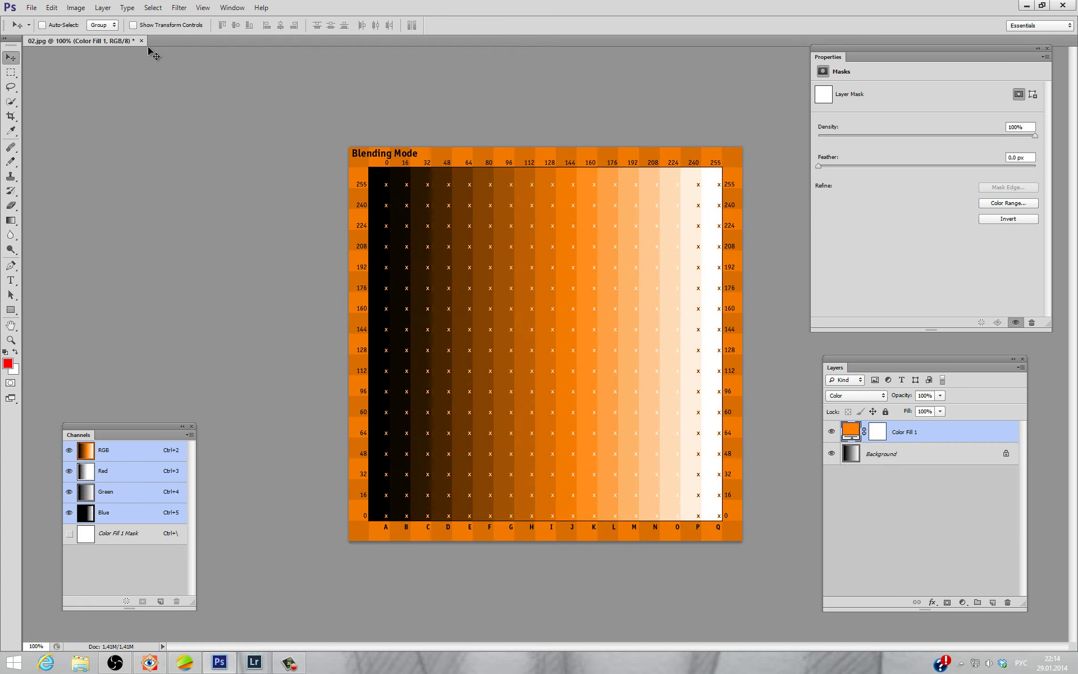
pyautogui.click(141, 40)
pyautogui.click(536, 248)
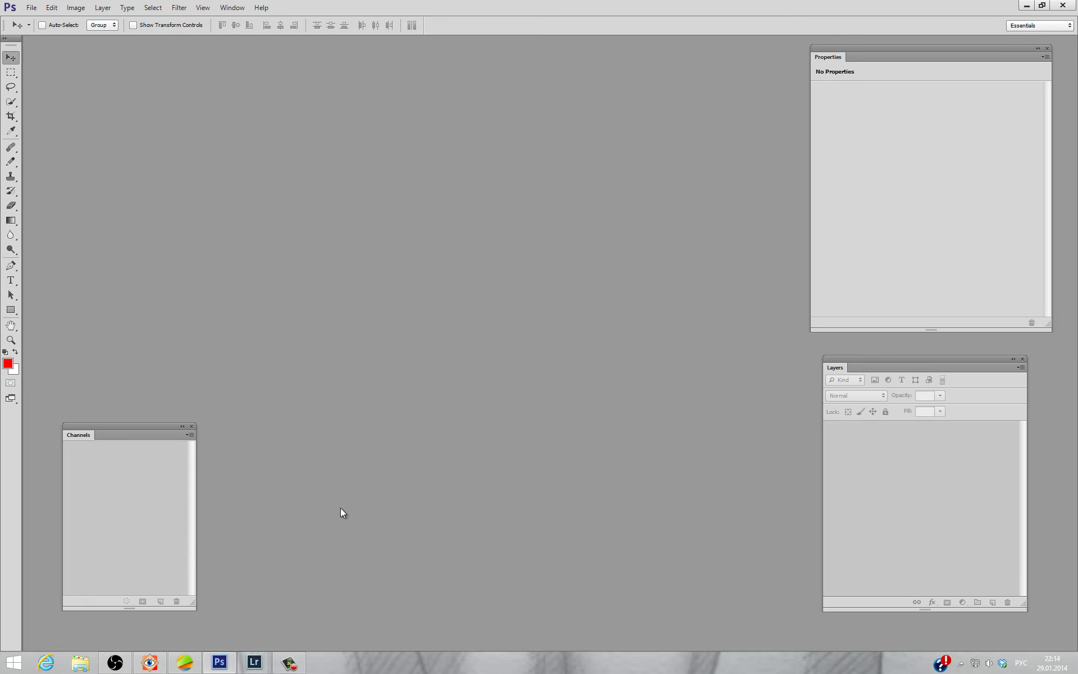
# - Open 03.jpg from FastStone via Camera Raw with Green Primary Saturation at -100
pyautogui.click(149, 662)
pyautogui.press('e')
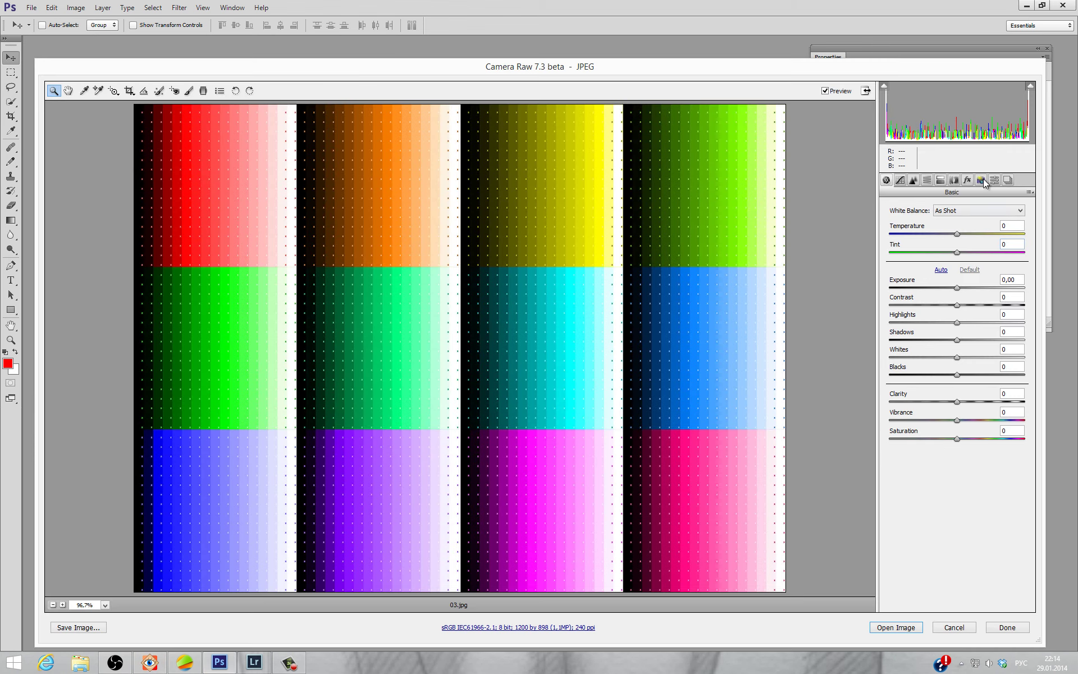
pyautogui.click(981, 180)
pyautogui.moveTo(958, 394)
pyautogui.mouseDown()
pyautogui.moveTo(1036, 400)
pyautogui.moveTo(839, 395)
pyautogui.mouseUp()
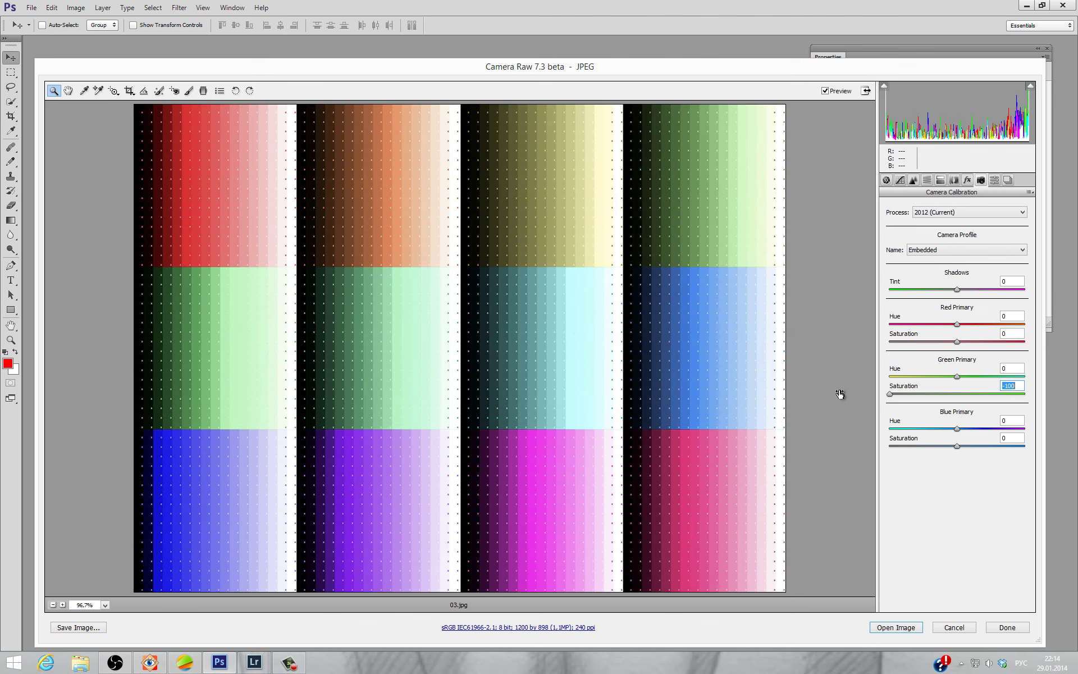
pyautogui.click(910, 628)
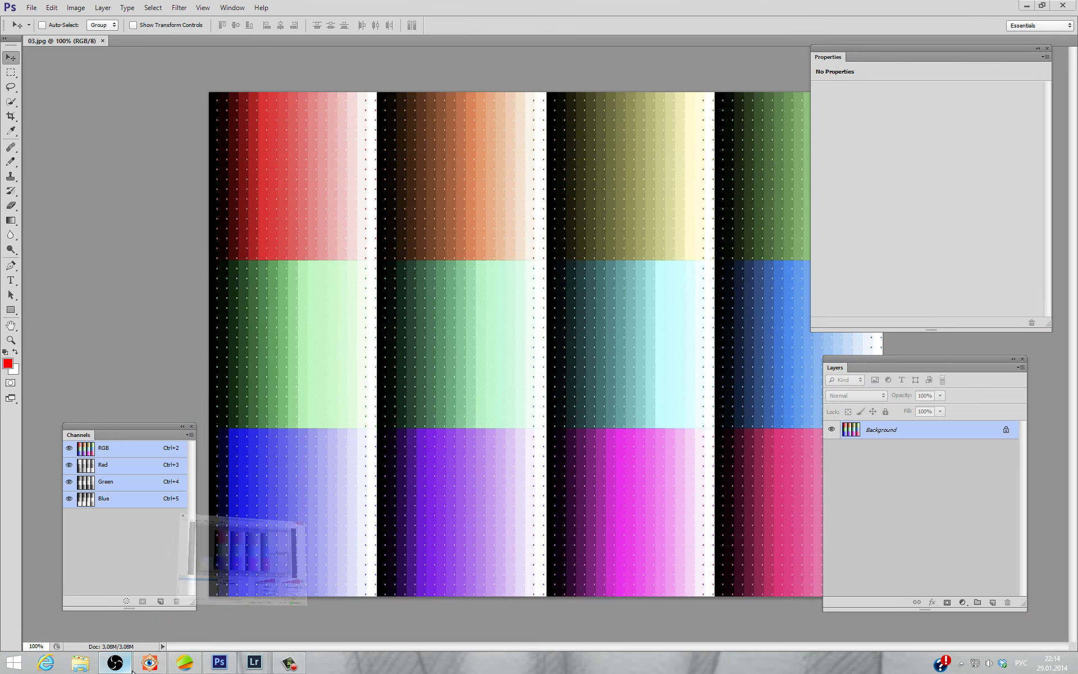
# - Open 03.jpg again via Camera Raw with Green Primary Saturation reset to 0
pyautogui.click(115, 662)
pyautogui.click(149, 663)
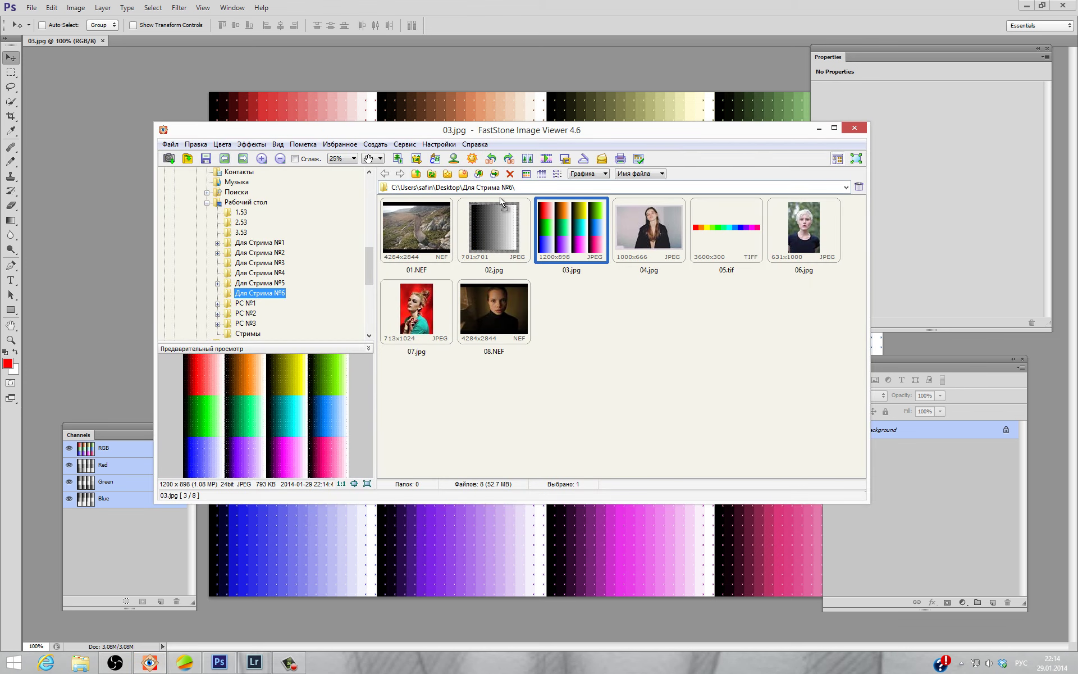
pyautogui.press('e')
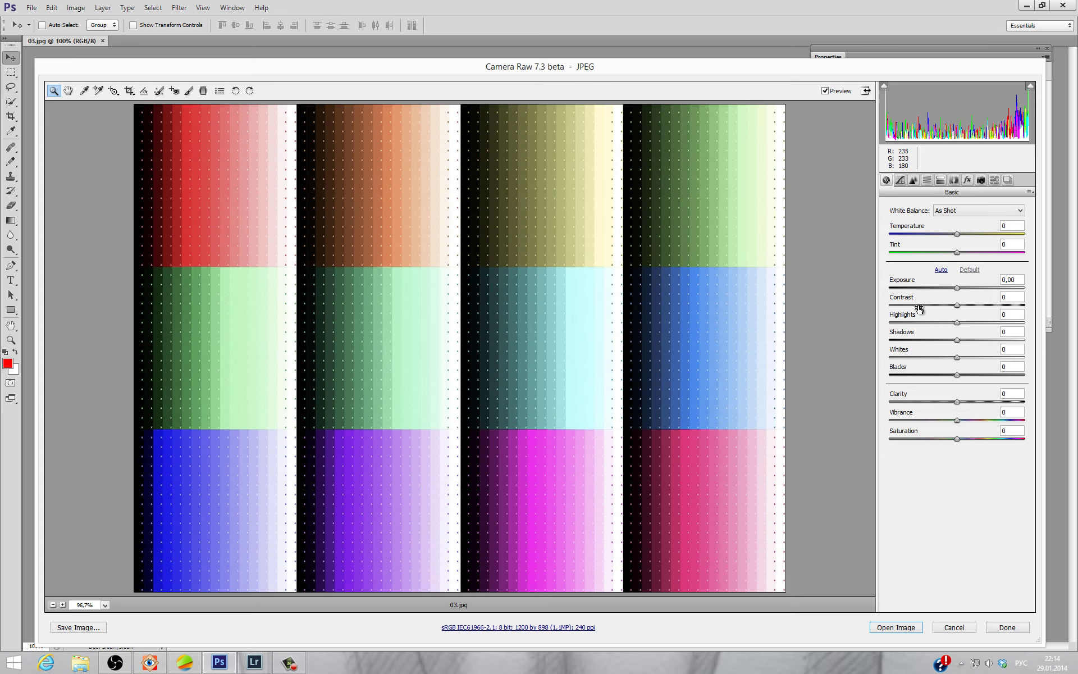
pyautogui.click(981, 180)
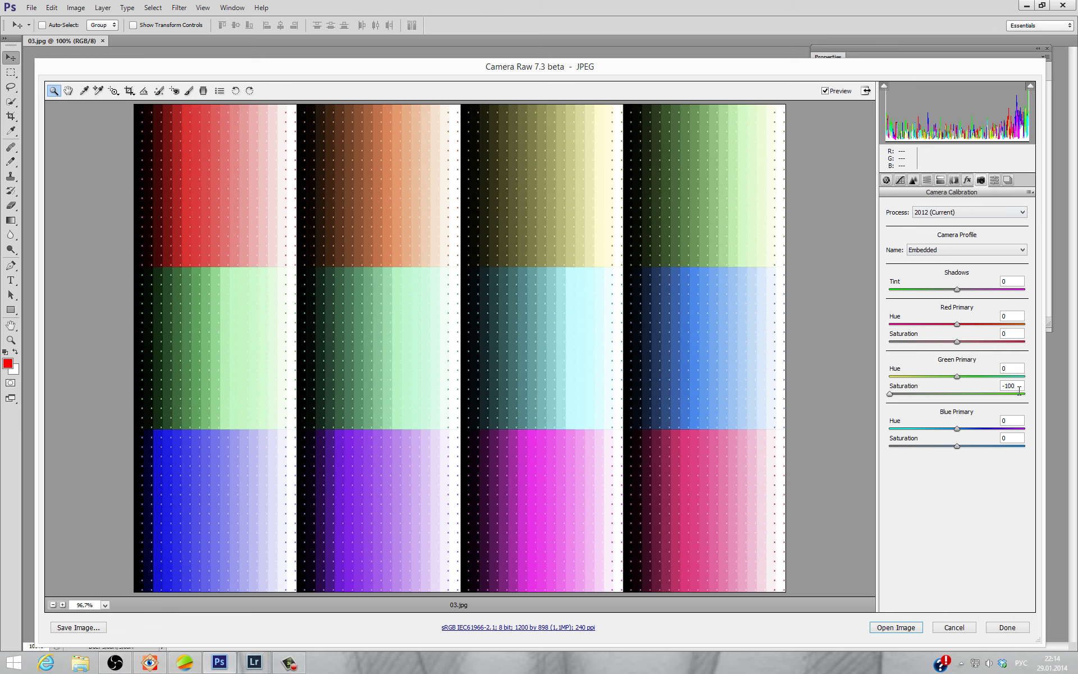
pyautogui.click(1018, 386)
pyautogui.write('0')
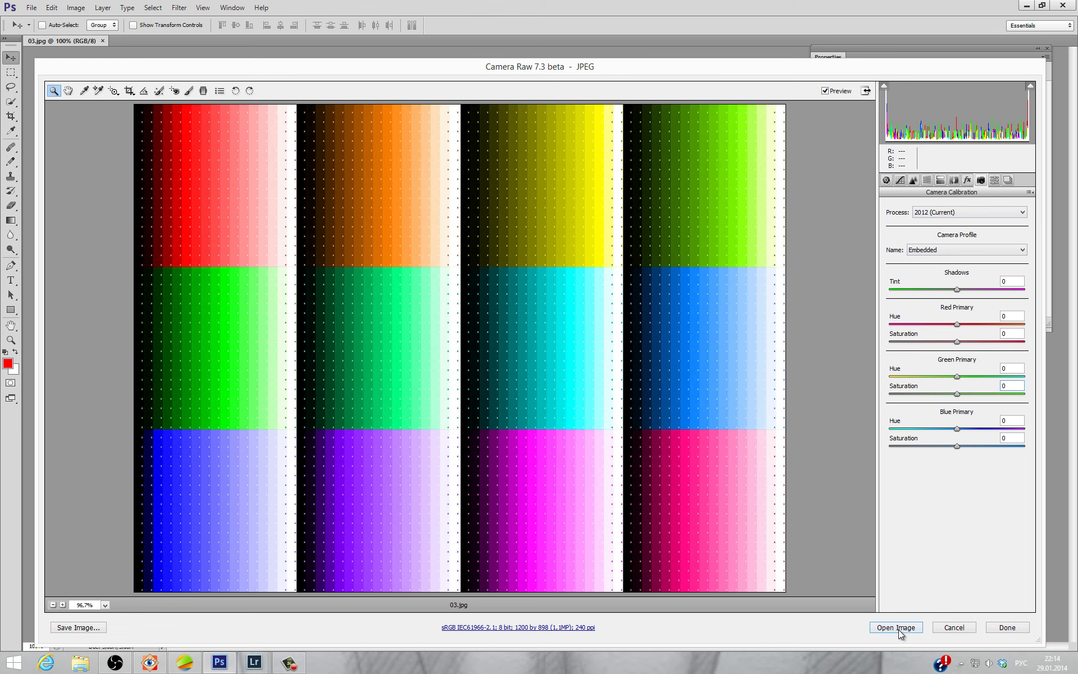
pyautogui.click(896, 627)
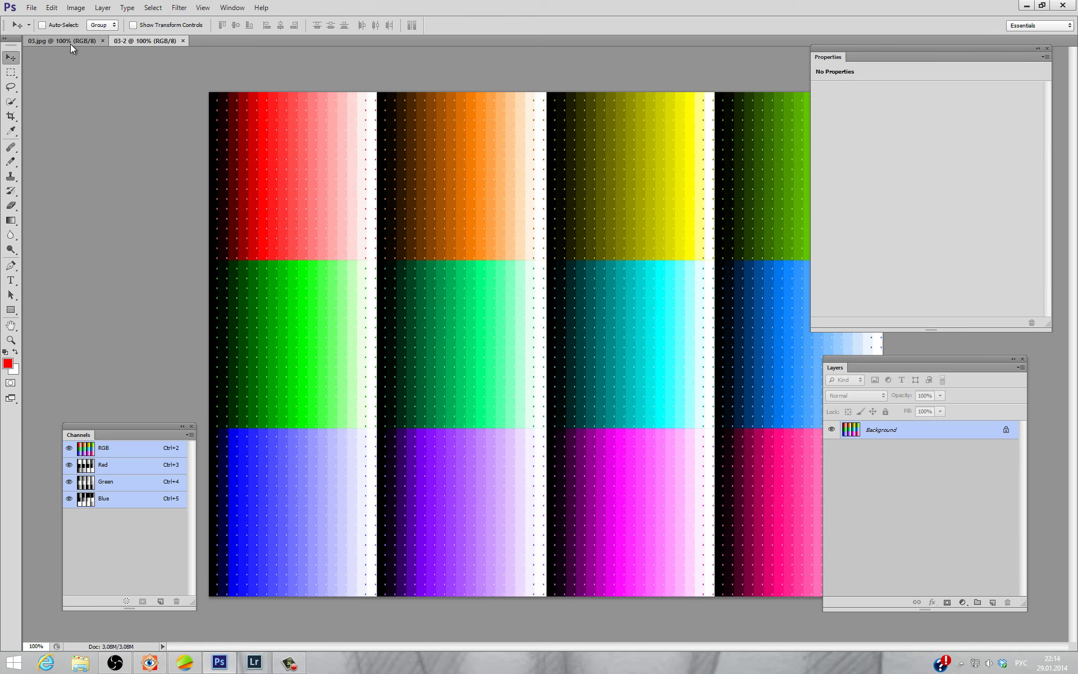
# - Copy the whole desaturated 03.jpg, close it unsaved, and paste it into 03-2 as Layer 1
pyautogui.click(71, 42)
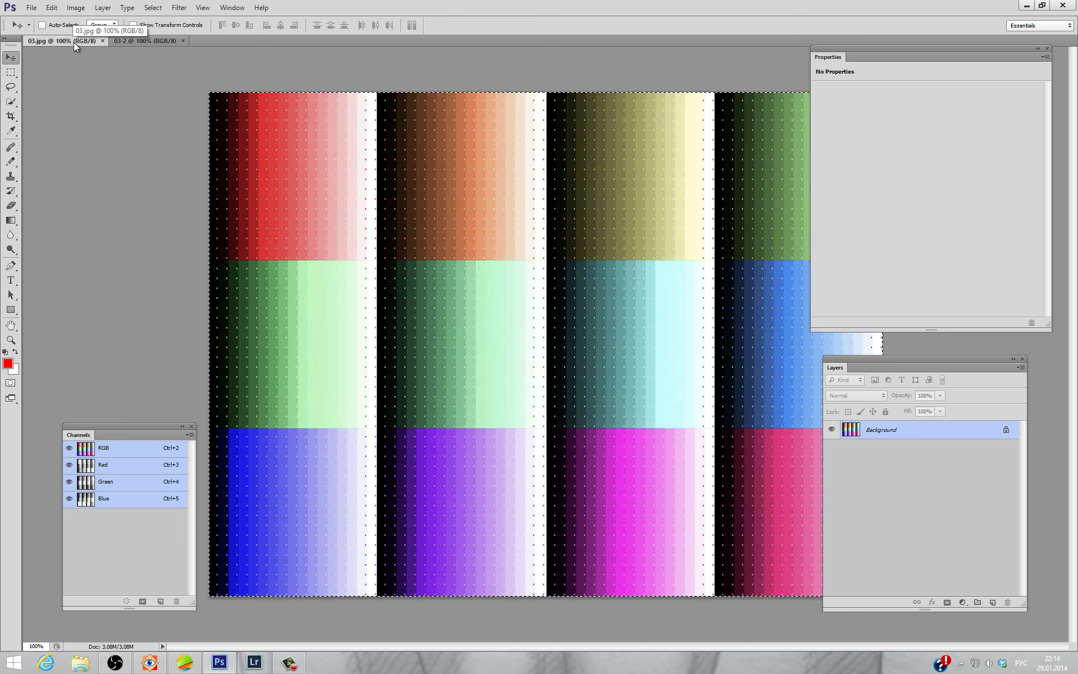
pyautogui.hotkey('ctrl', 'a')
pyautogui.hotkey('ctrl', 'w')
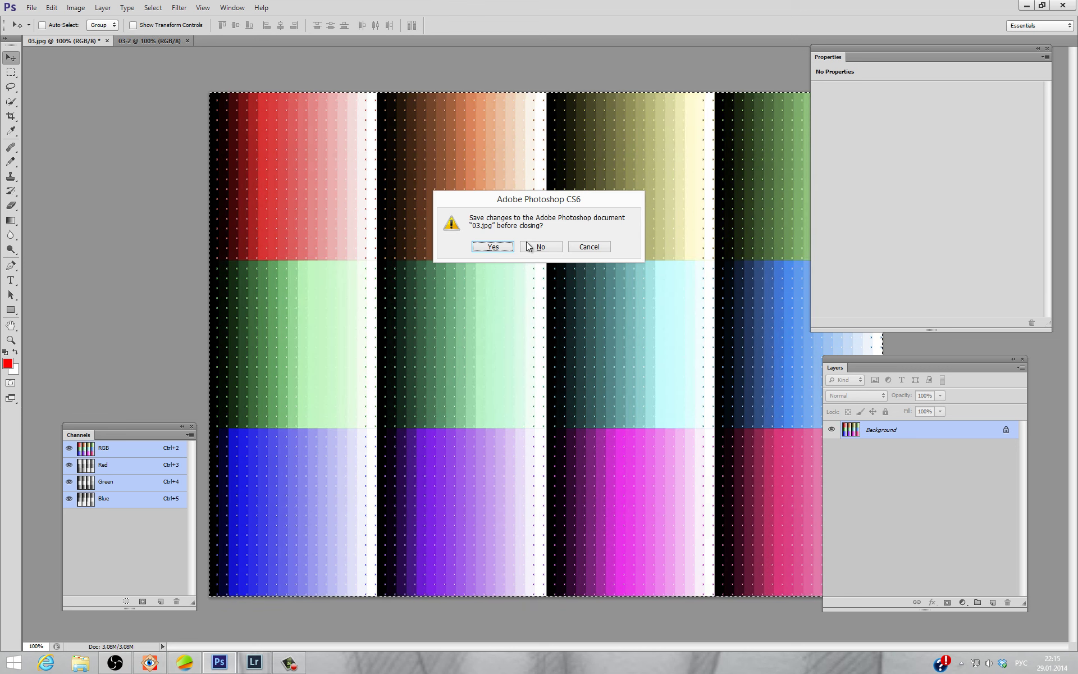
pyautogui.click(540, 247)
pyautogui.hotkey('ctrl', 'v')
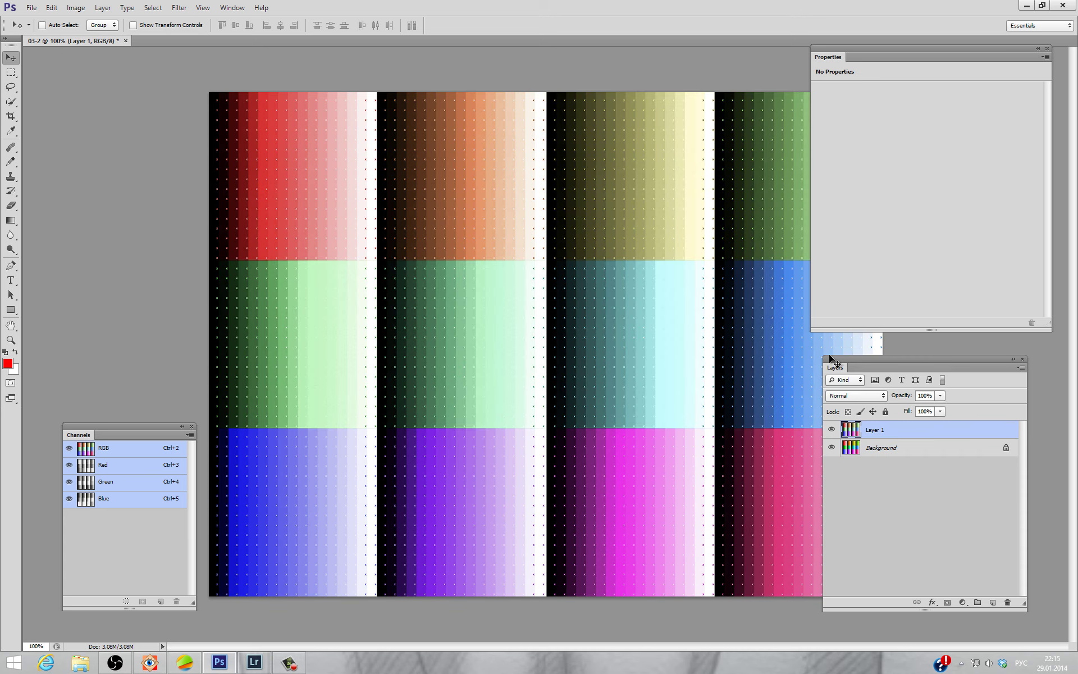
pyautogui.click(850, 395)
# - Set Layer 1 to Difference and add a Black & White layer with the Maximum White preset
pyautogui.click(845, 313)
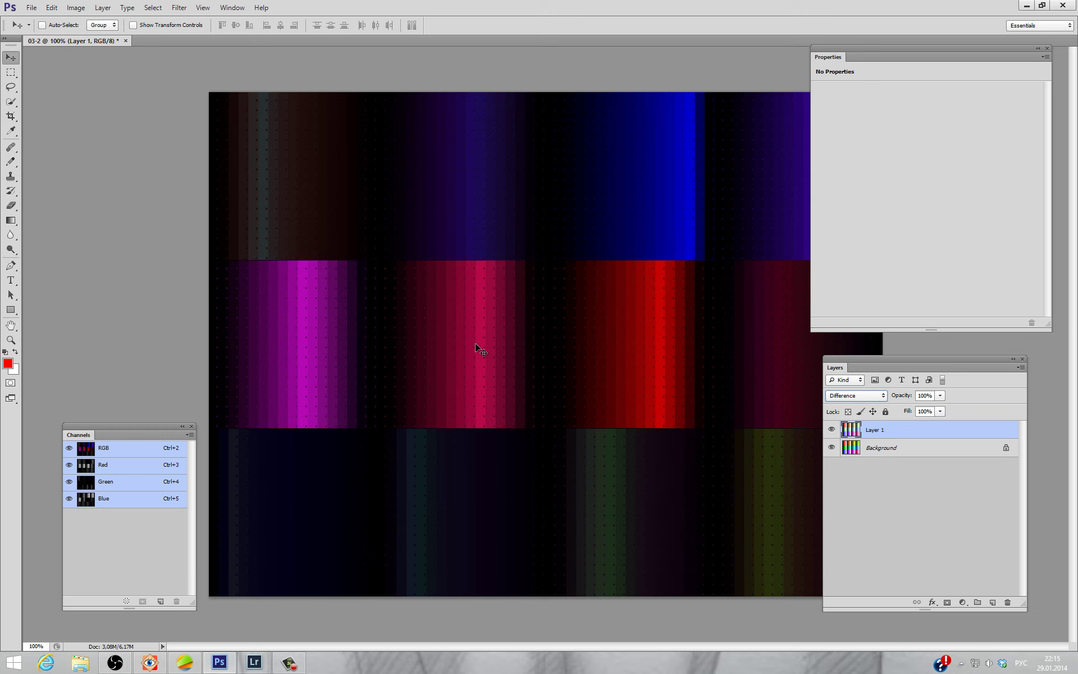
pyautogui.click(972, 606)
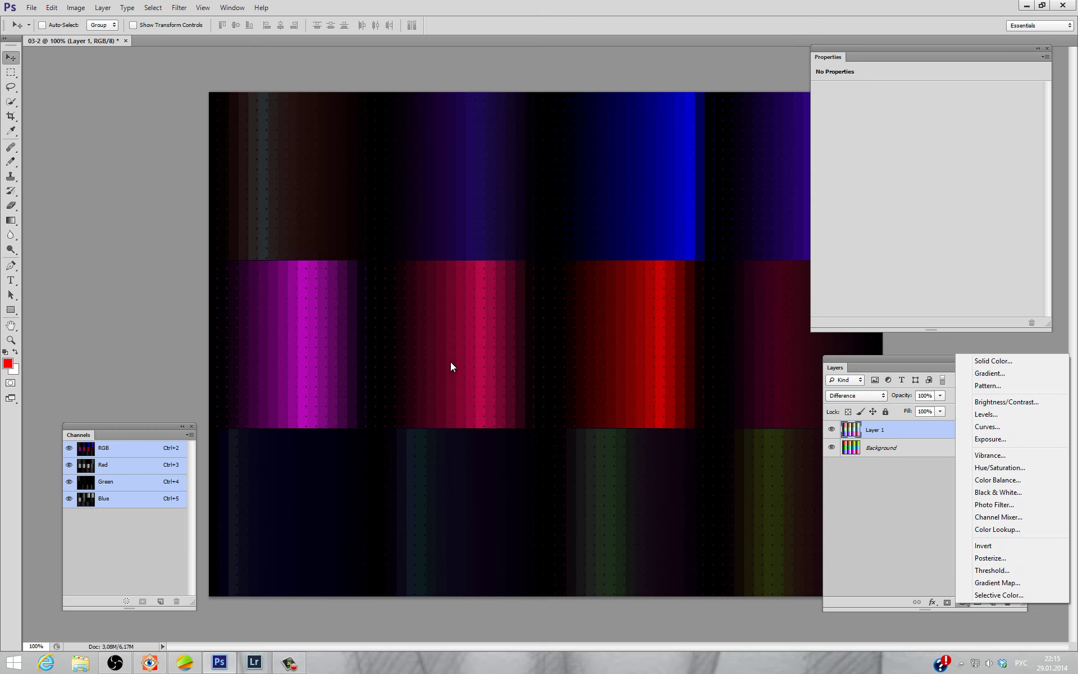
pyautogui.click(1006, 493)
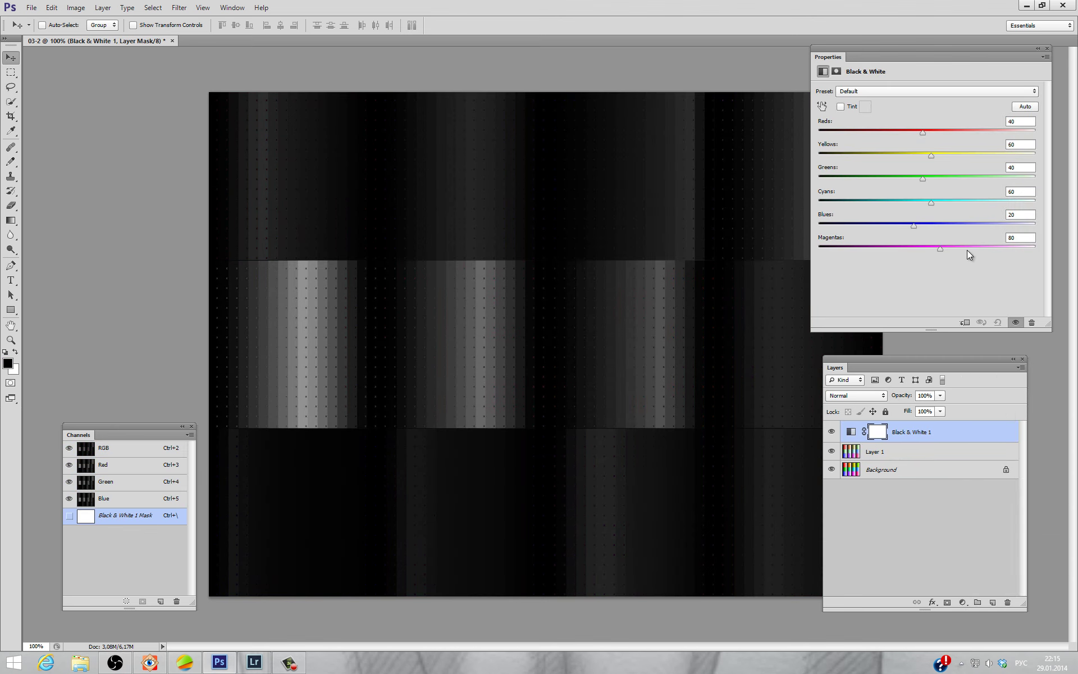
pyautogui.click(937, 92)
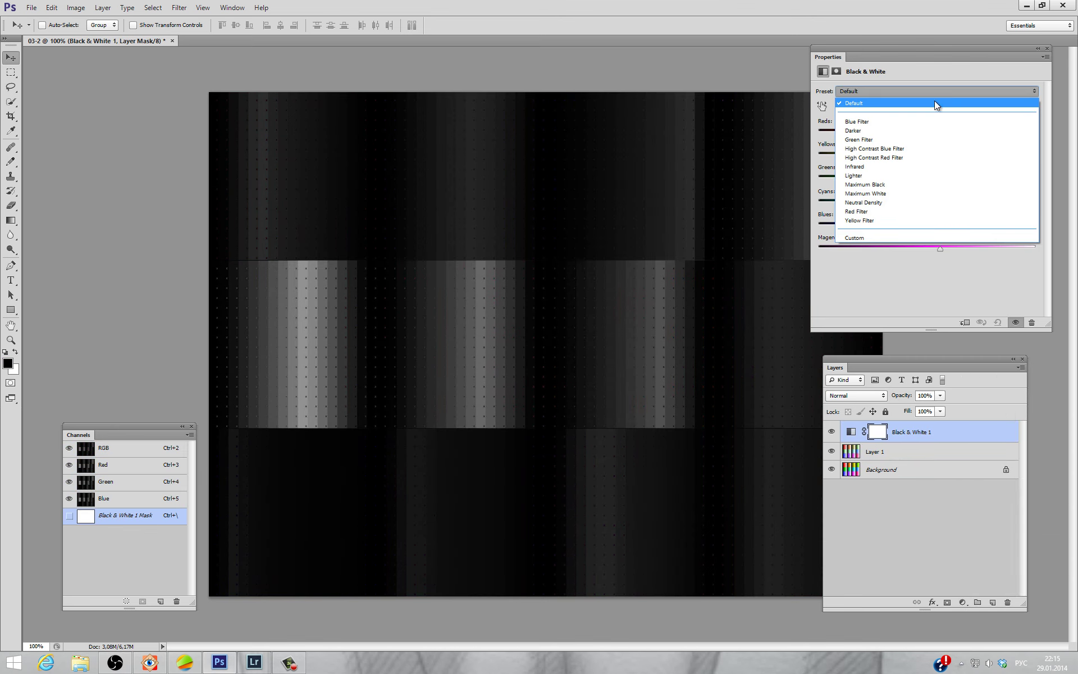
pyautogui.click(885, 194)
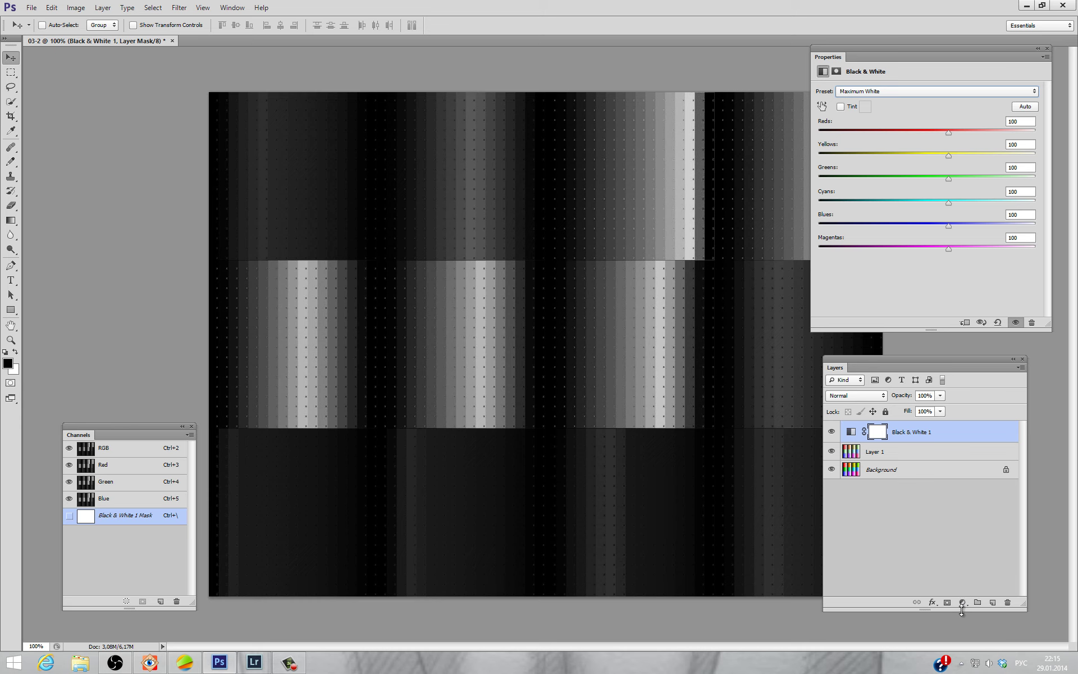
pyautogui.click(962, 604)
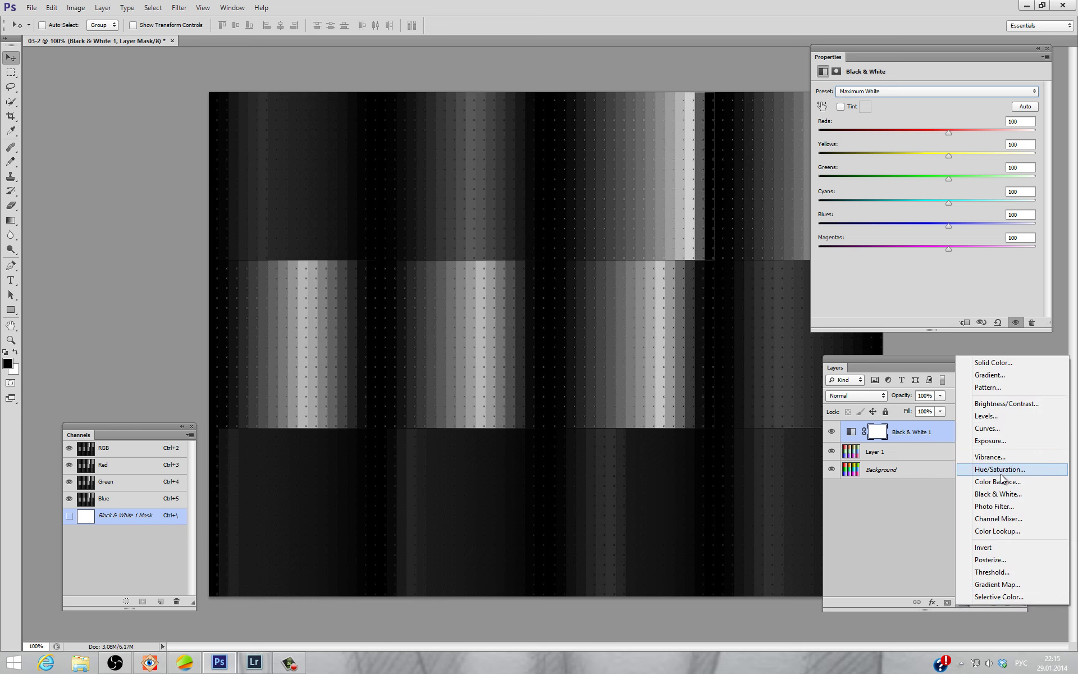
# - Add a Curves adjustment layer and apply its Auto Options correction
pyautogui.click(1002, 428)
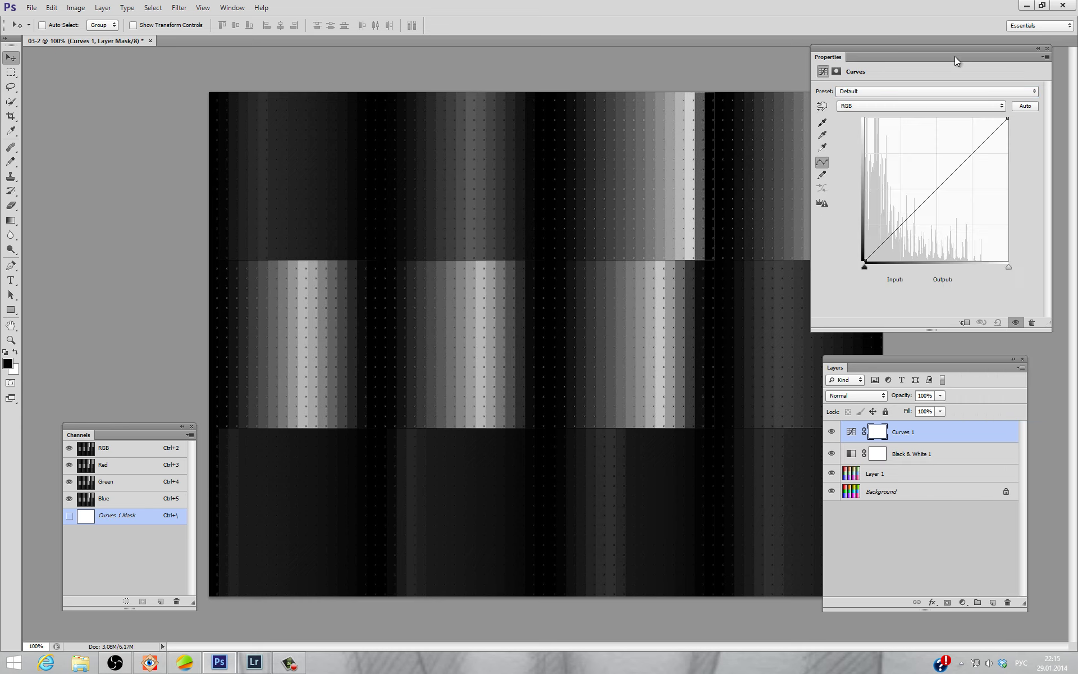
pyautogui.click(1045, 56)
pyautogui.click(970, 149)
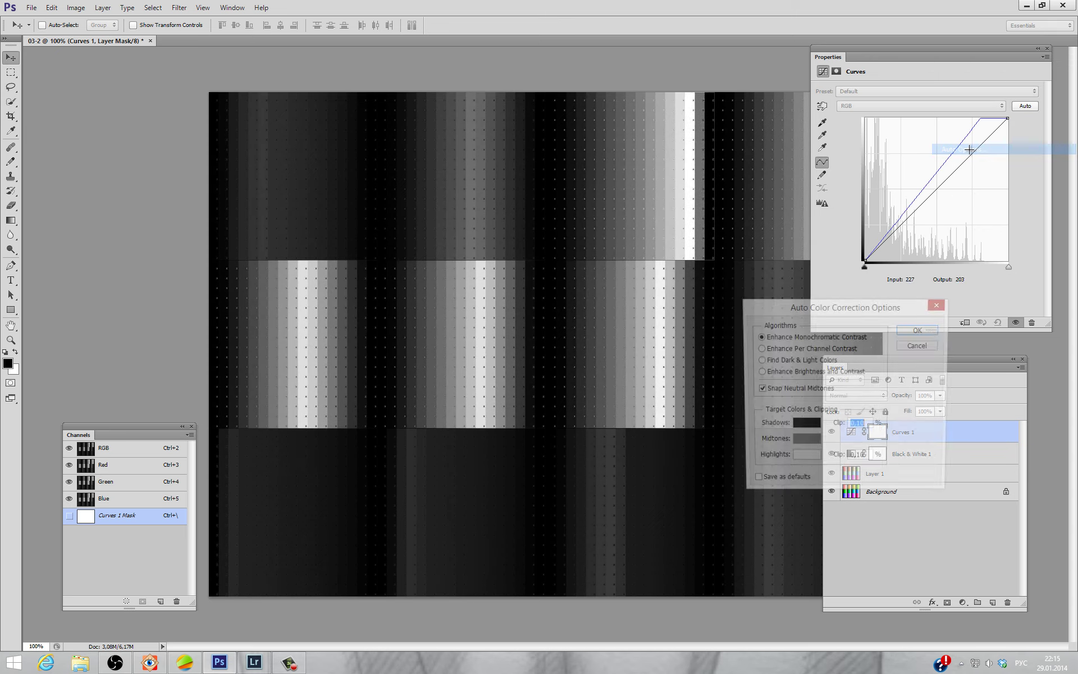
pyautogui.click(916, 331)
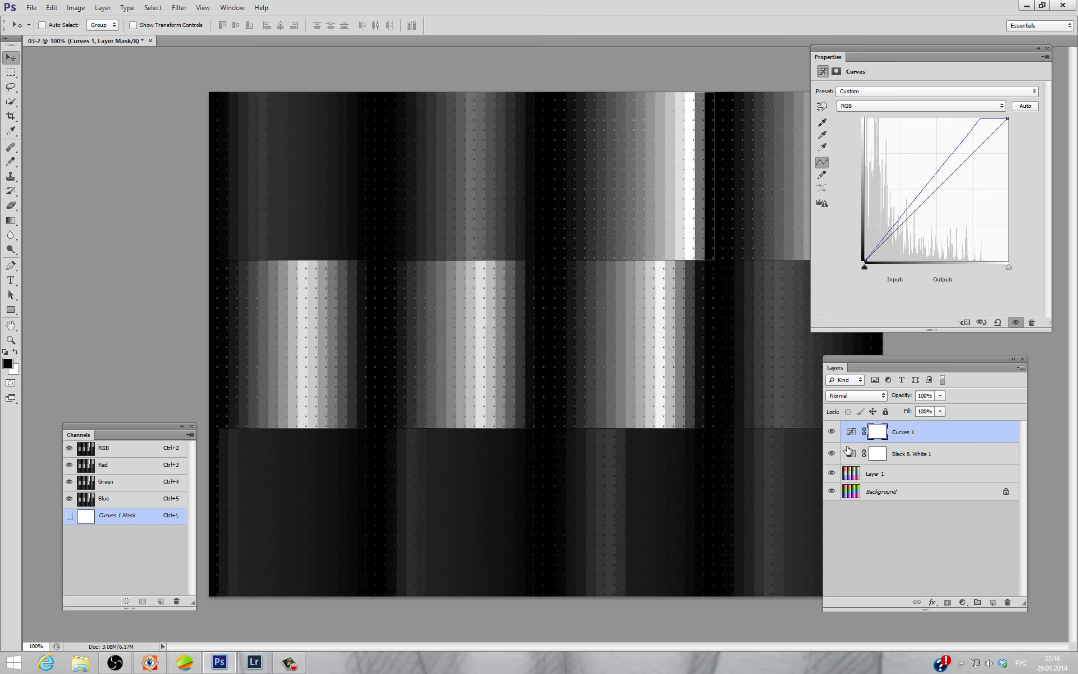
# - Toggle Layer 1, Black & White 1 and Curves 1 visibility, leaving only Background shown
pyautogui.scroll(-1, 550, 356)
pyautogui.scroll(-2, 561, 359)
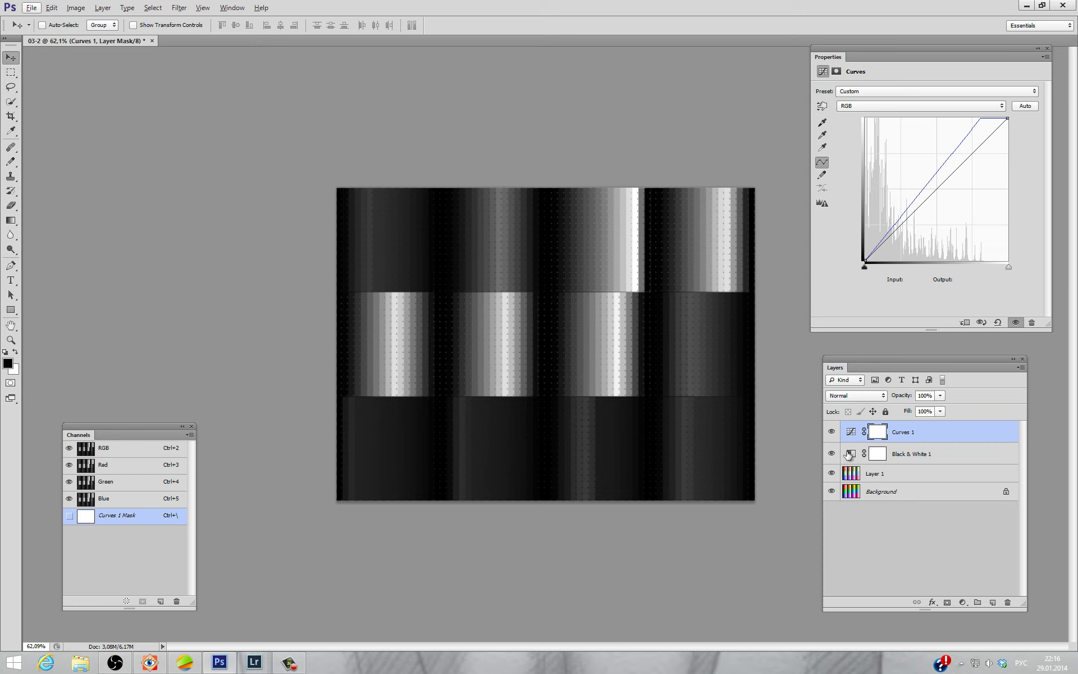
pyautogui.moveTo(833, 474); pyautogui.dragTo(832, 431)
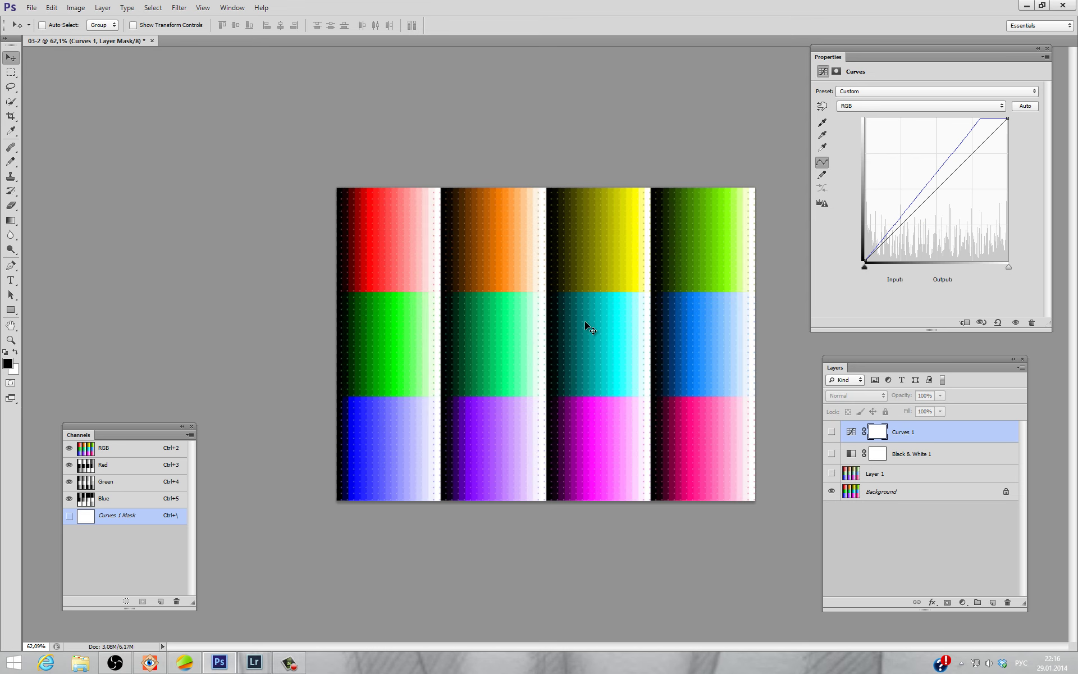
pyautogui.moveTo(831, 475); pyautogui.dragTo(831, 431)
pyautogui.moveTo(832, 474); pyautogui.dragTo(831, 432)
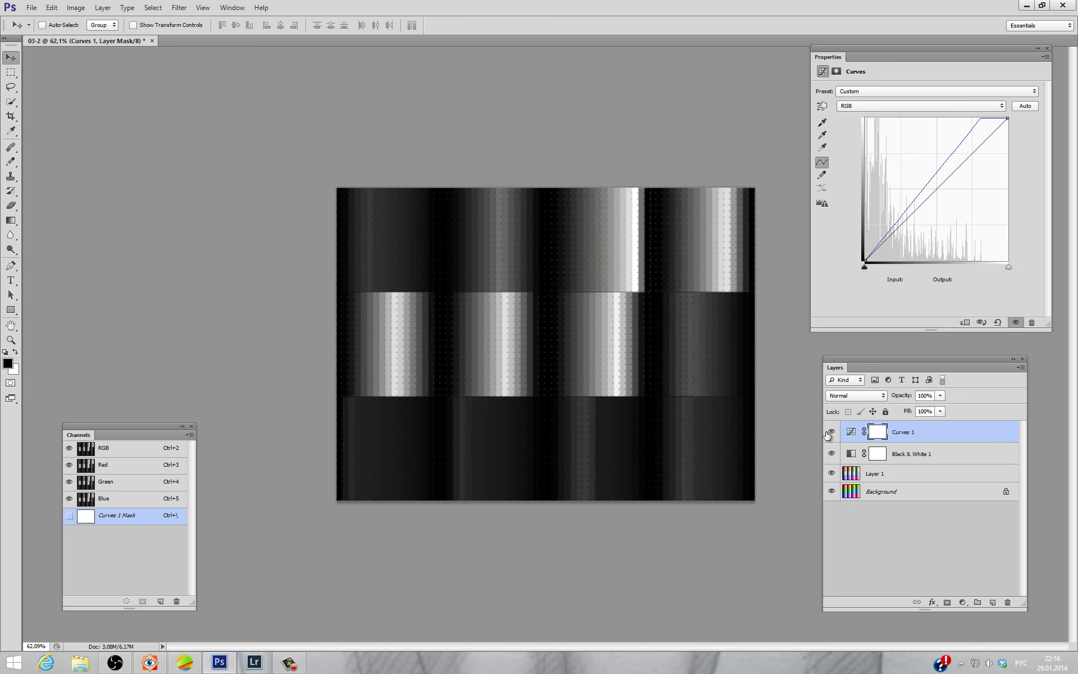
pyautogui.moveTo(831, 474); pyautogui.dragTo(839, 433)
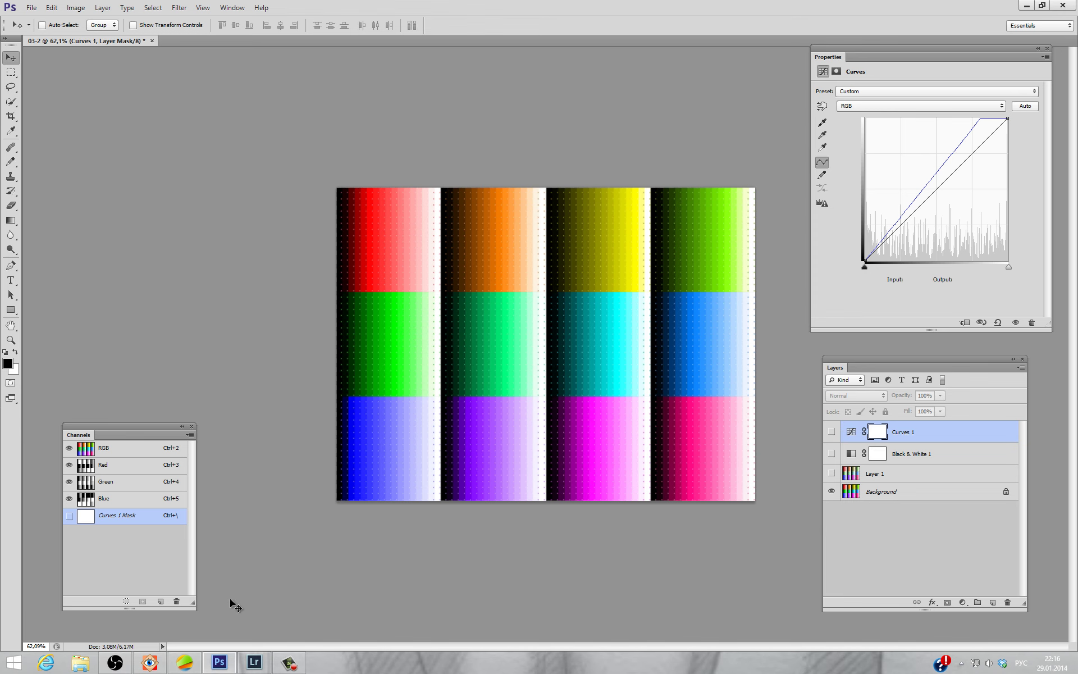
pyautogui.click(151, 662)
# - Open portrait 06.jpg in Camera Raw with Green Primary Saturation +100 and Red Primary -44
pyautogui.click(807, 245)
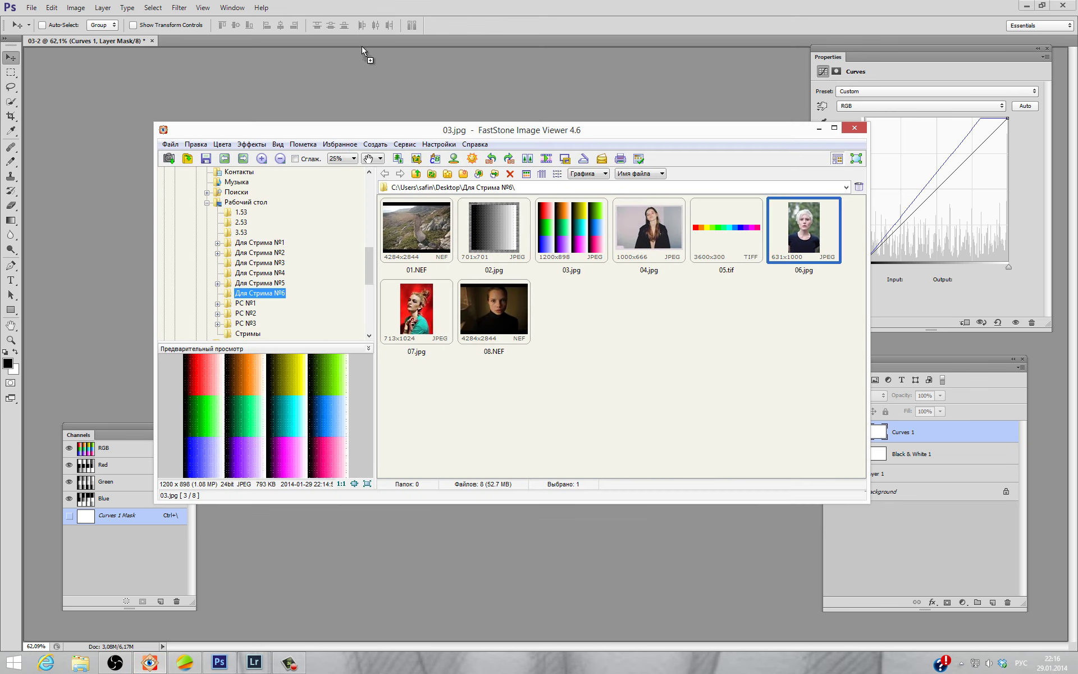
pyautogui.click(345, 42)
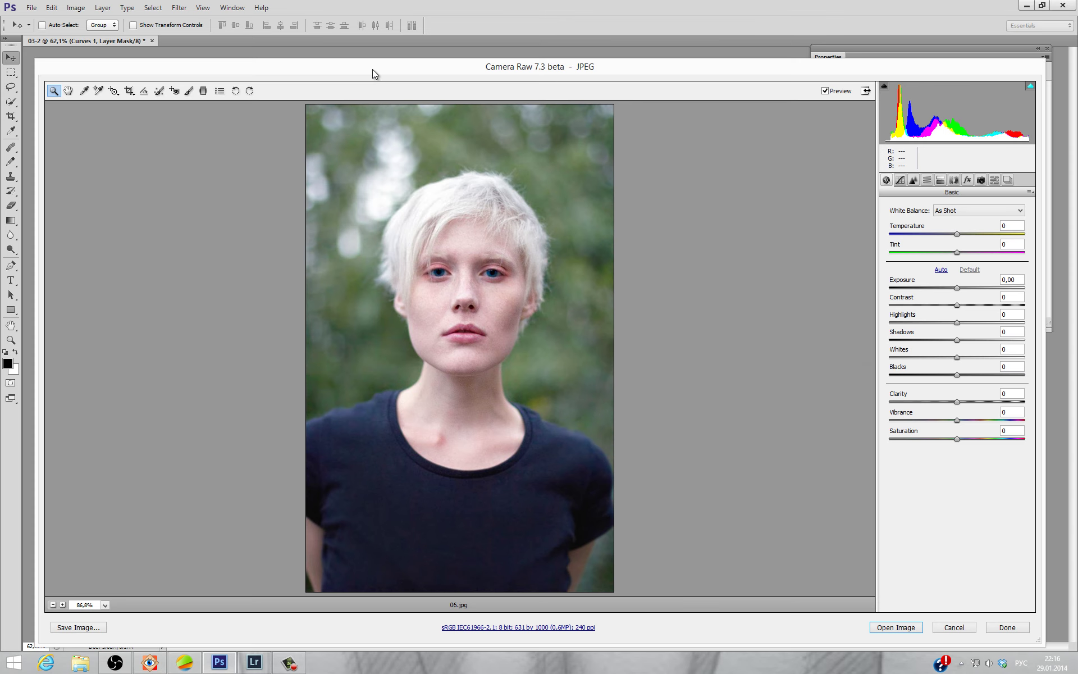
pyautogui.click(984, 180)
pyautogui.moveTo(958, 393); pyautogui.dragTo(1028, 396)
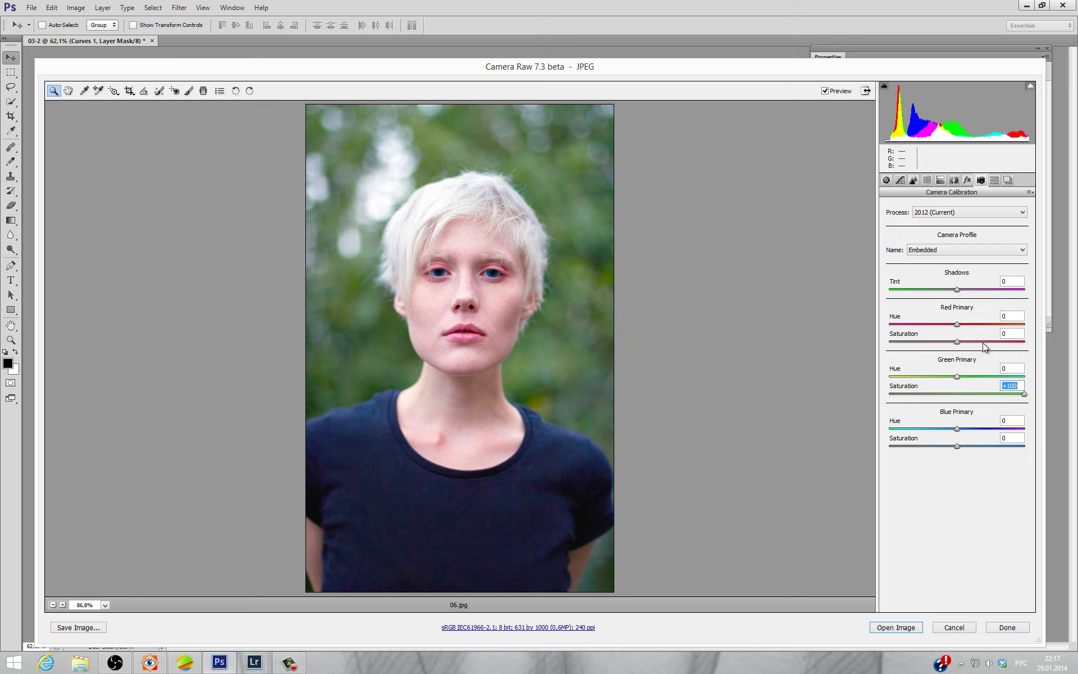
pyautogui.moveTo(956, 343); pyautogui.dragTo(937, 343)
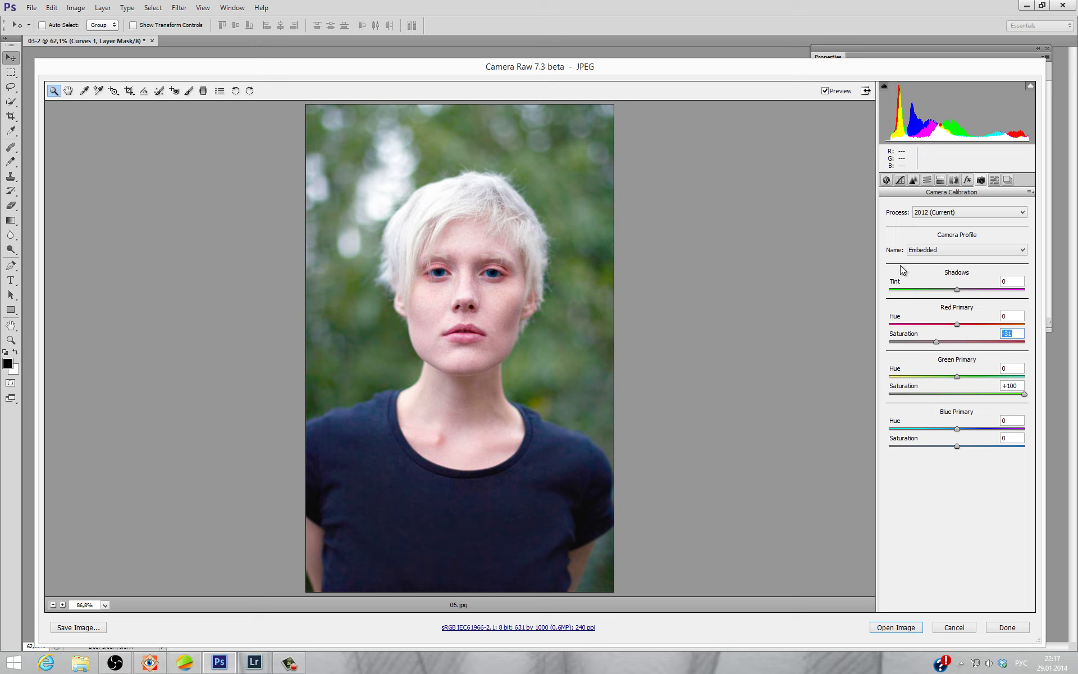
pyautogui.moveTo(940, 341); pyautogui.dragTo(926, 343)
# - Cancel Camera Raw and delete the comparison layers above Background
pyautogui.click(963, 626)
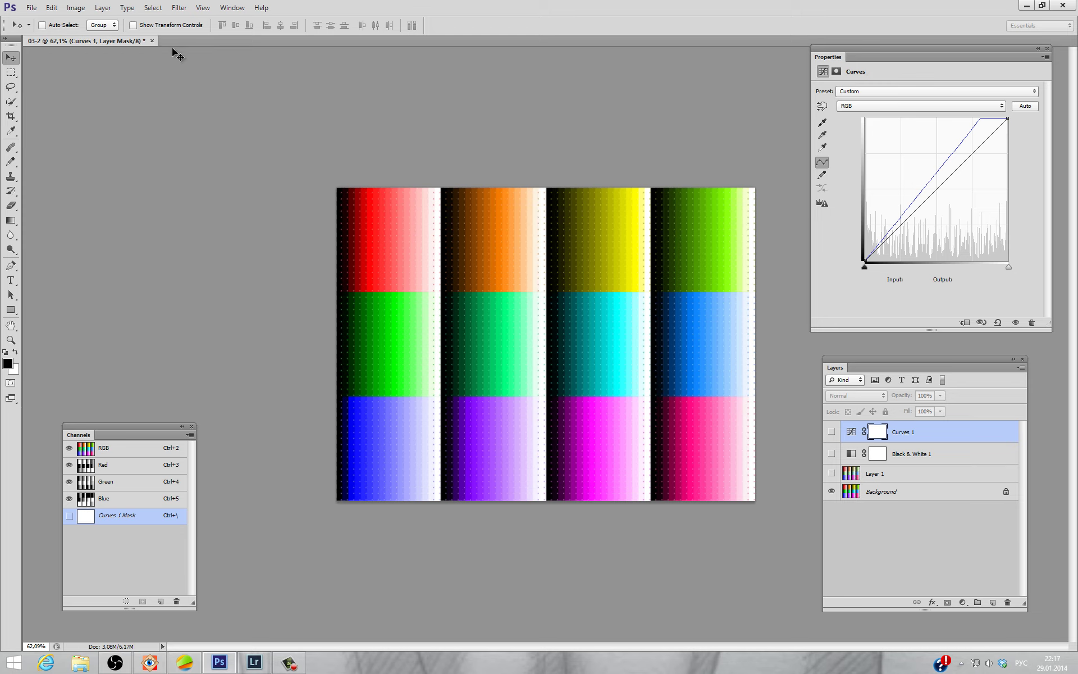
pyautogui.keyDown('shift'); pyautogui.click(887, 475); pyautogui.keyUp('shift')
pyautogui.moveTo(949, 477); pyautogui.dragTo(1007, 601)
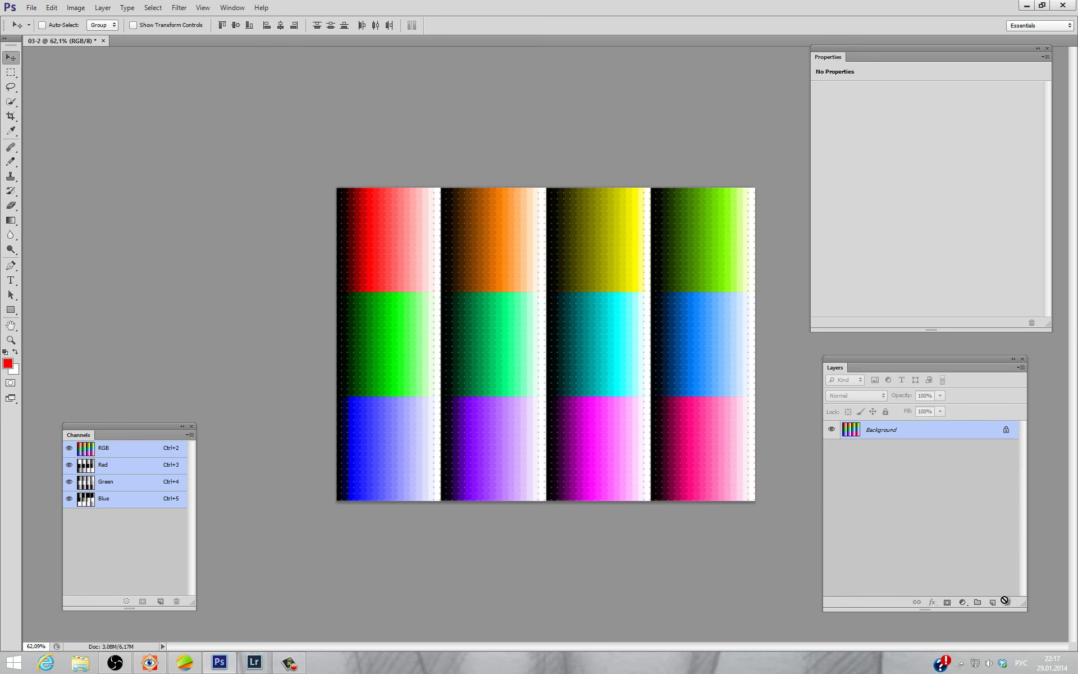
# - Open 03.jpg via Camera Raw with Blue Primary Saturation -100 as document 03-3
pyautogui.click(149, 662)
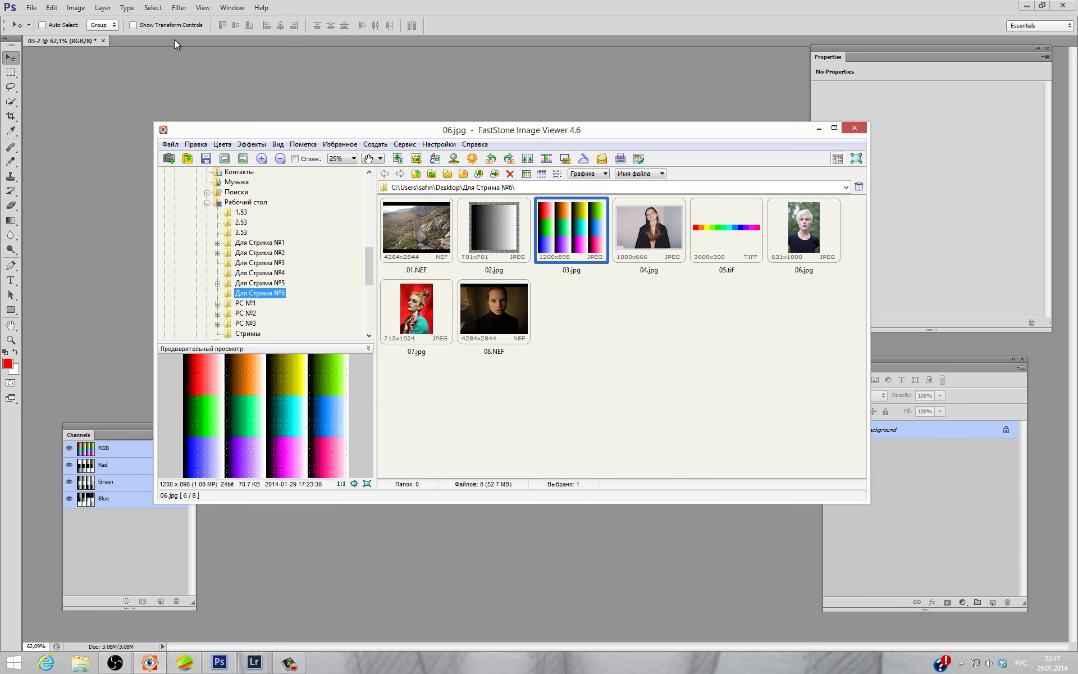
pyautogui.moveTo(182, 15); pyautogui.dragTo(175, 39)
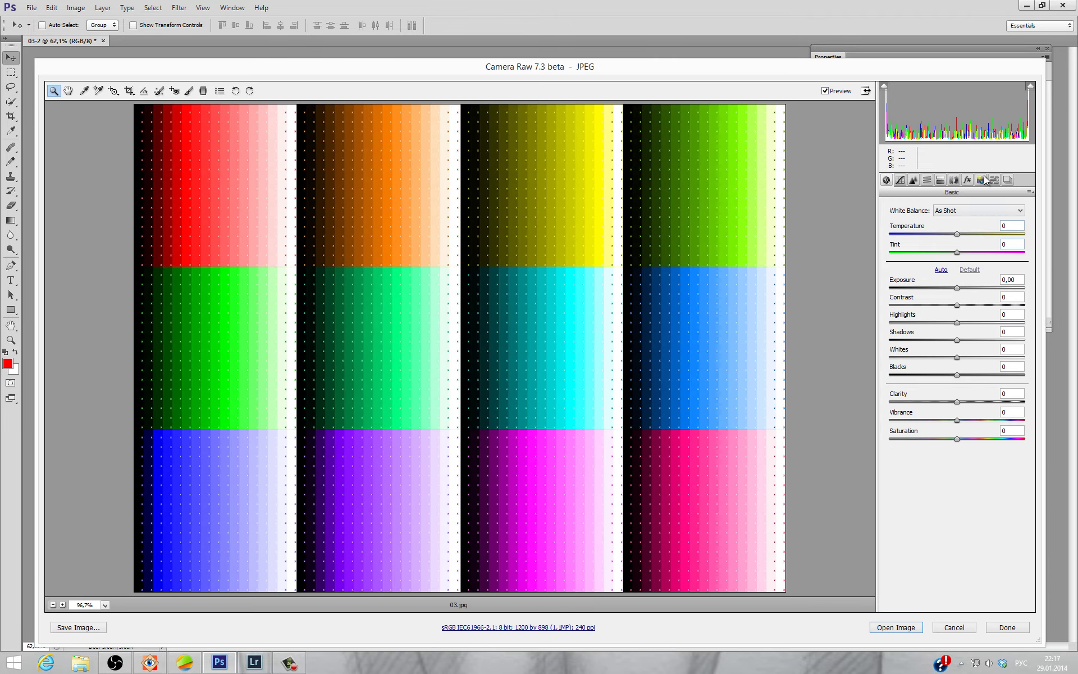
pyautogui.click(984, 177)
pyautogui.moveTo(951, 448); pyautogui.dragTo(888, 447)
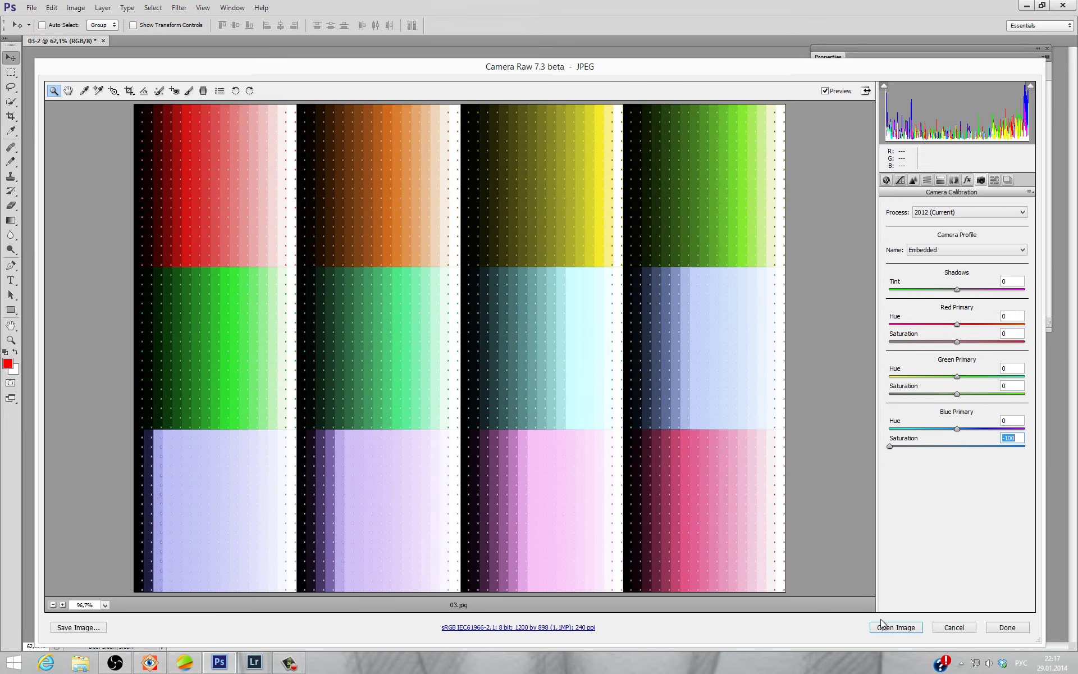
pyautogui.click(887, 632)
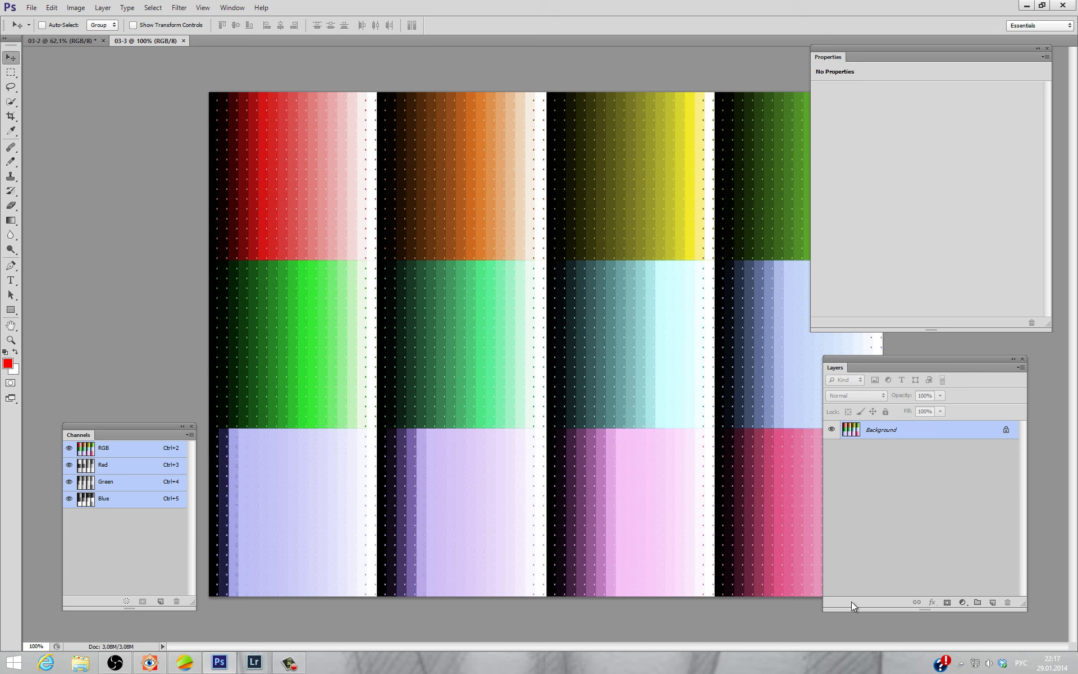
# - Drop the 03-3 chart into 03-2 as a Difference layer under a Maximum White Black & White adjustment
pyautogui.moveTo(252, 82); pyautogui.dragTo(153, 69)
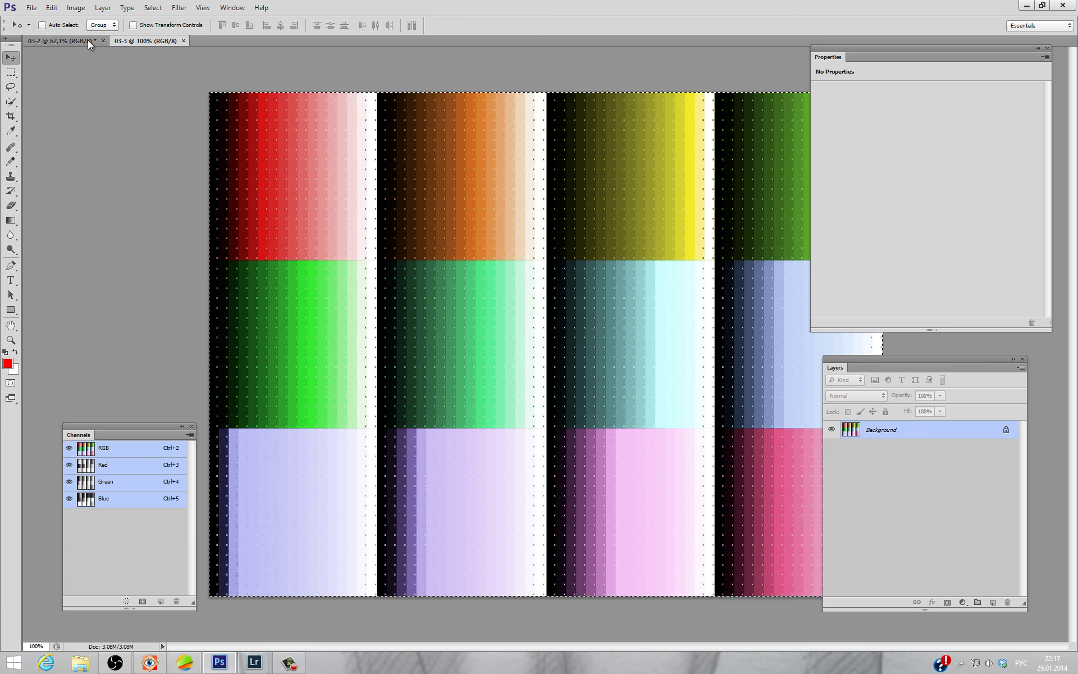
pyautogui.click(862, 398)
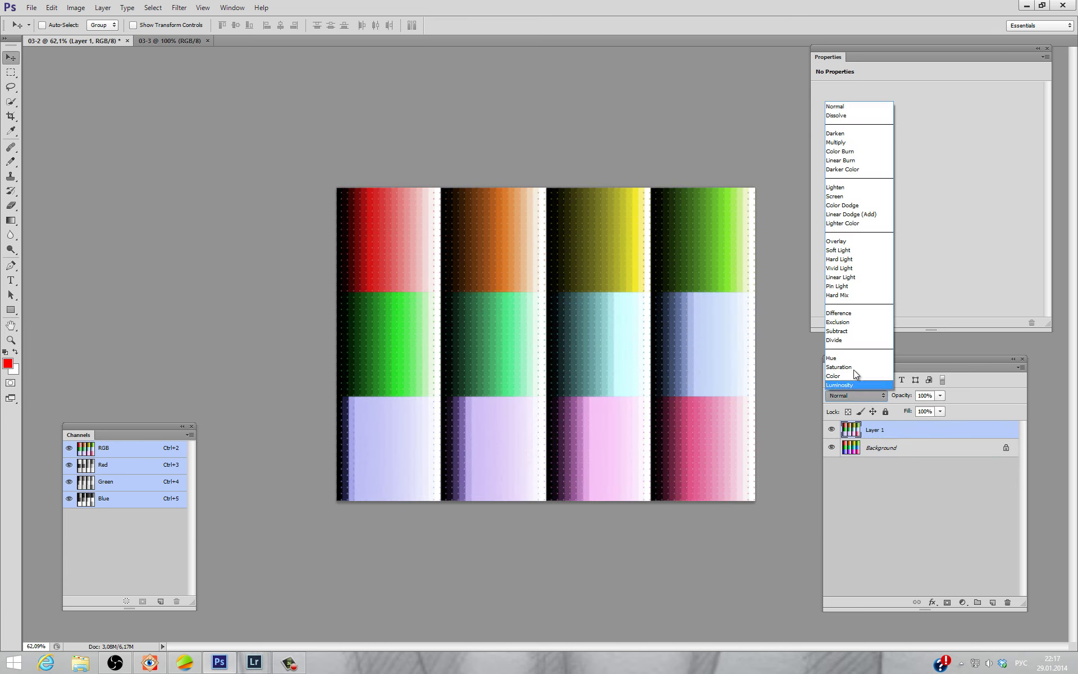
pyautogui.click(846, 313)
pyautogui.click(962, 601)
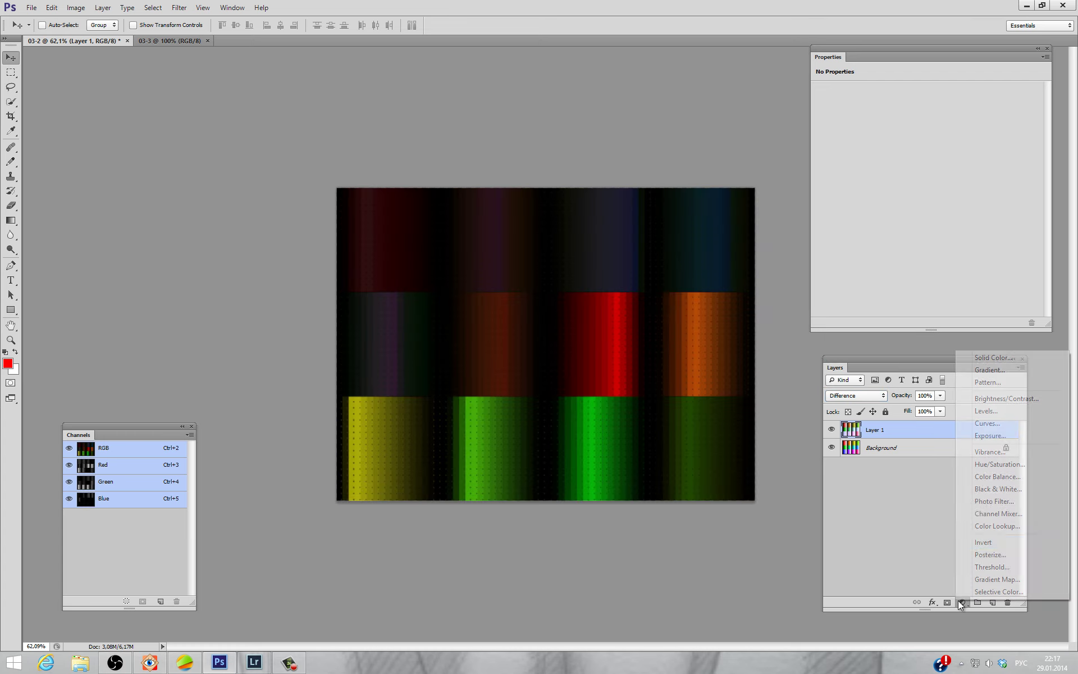
pyautogui.click(987, 501)
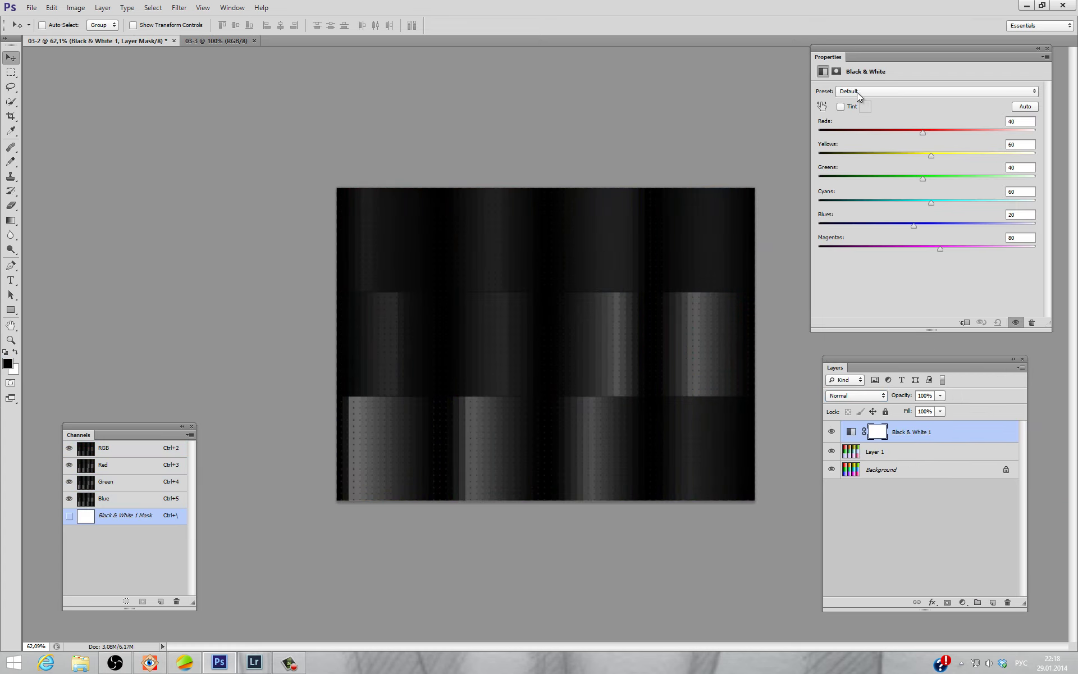
pyautogui.click(856, 91)
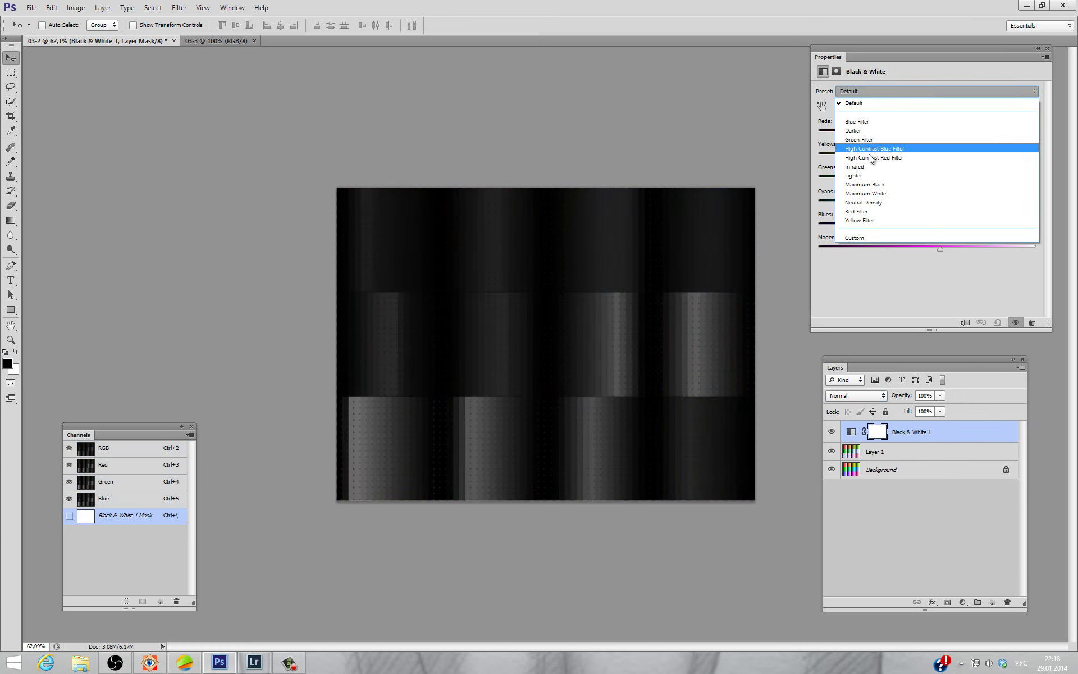
pyautogui.click(865, 193)
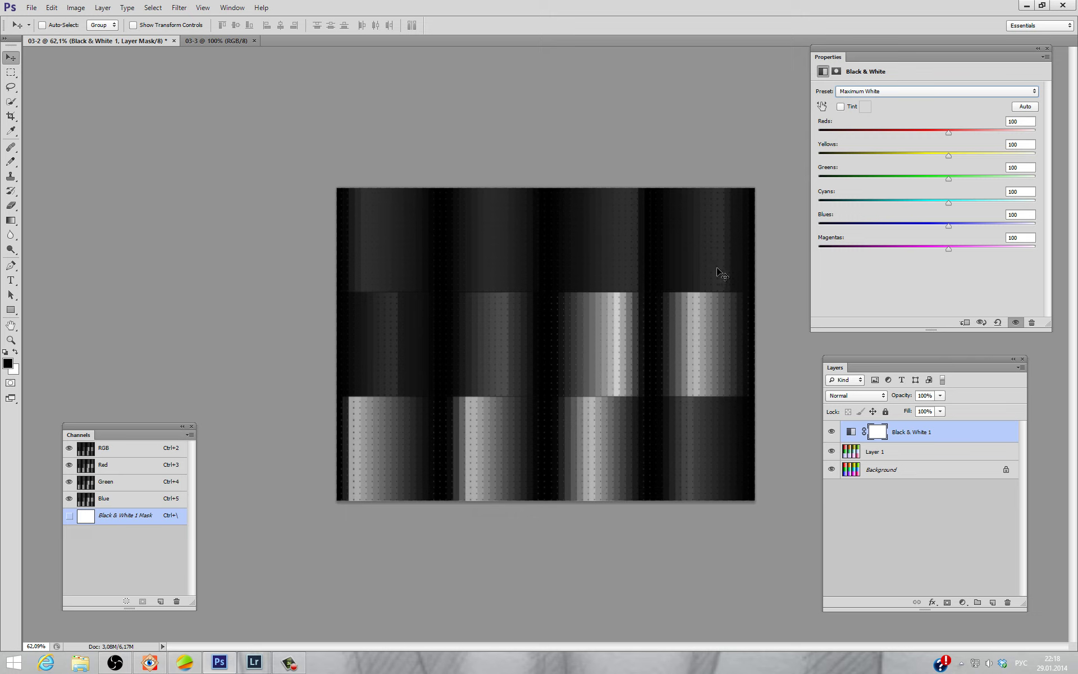
# - Close 03-2 and 03-3 without saving and bring FastStone Image Viewer forward
pyautogui.click(174, 40)
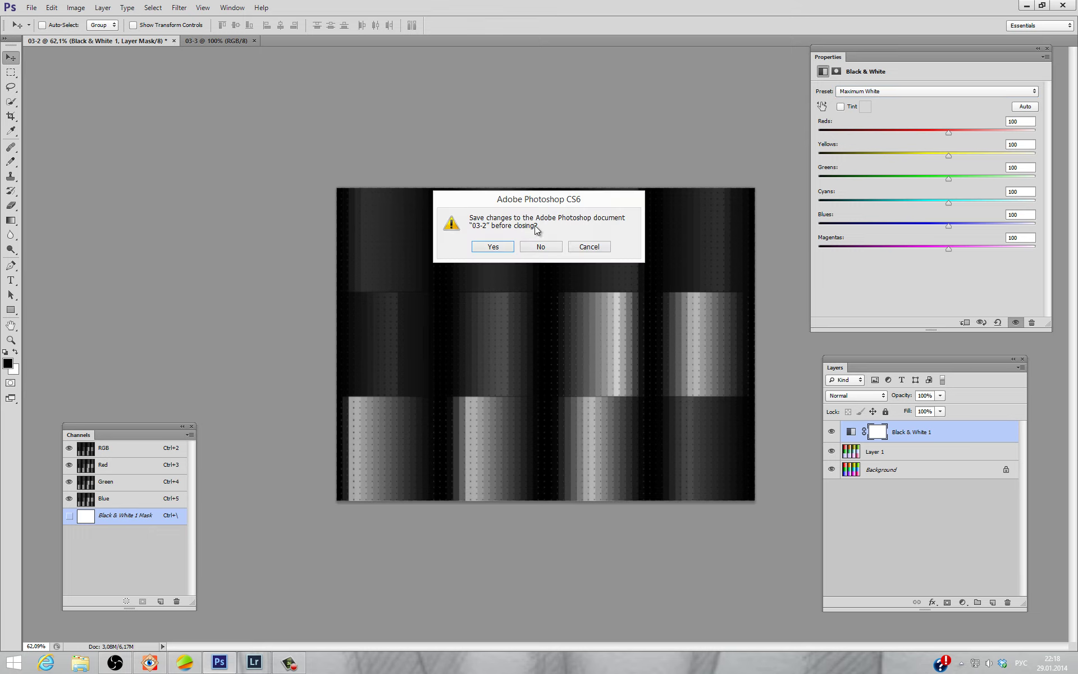
pyautogui.click(540, 246)
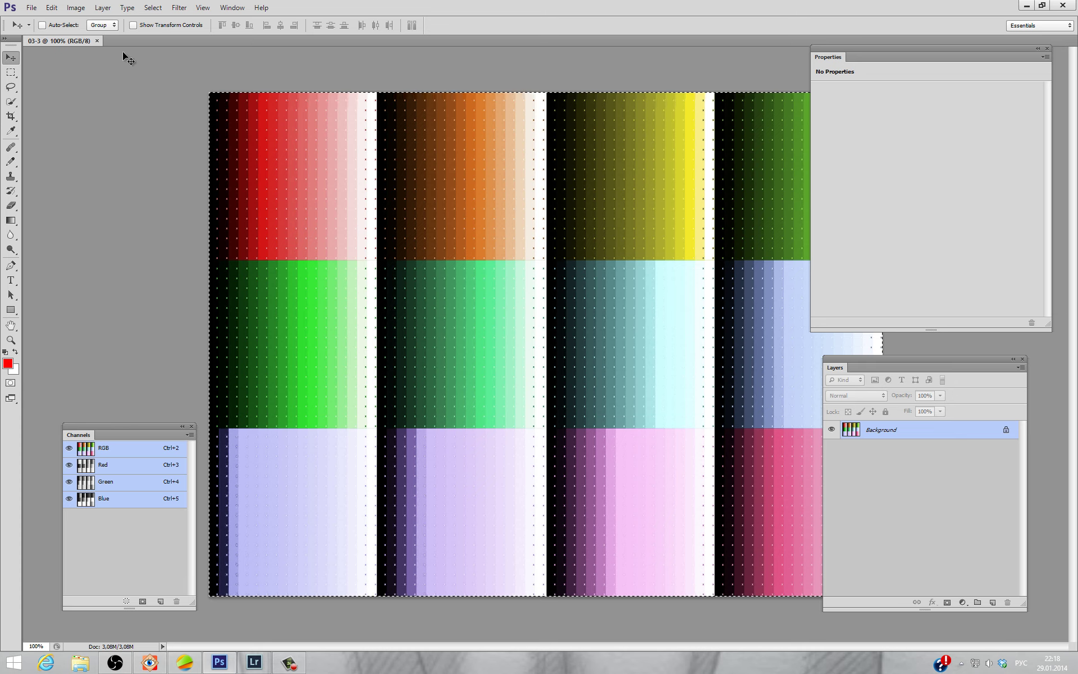
pyautogui.click(98, 41)
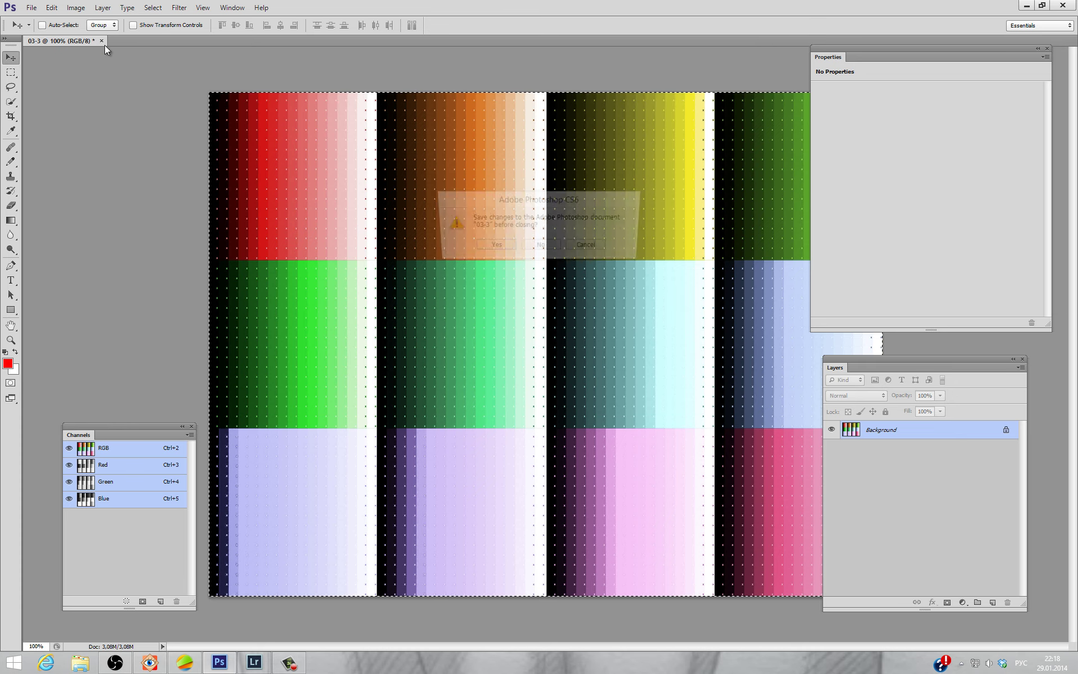
pyautogui.click(539, 247)
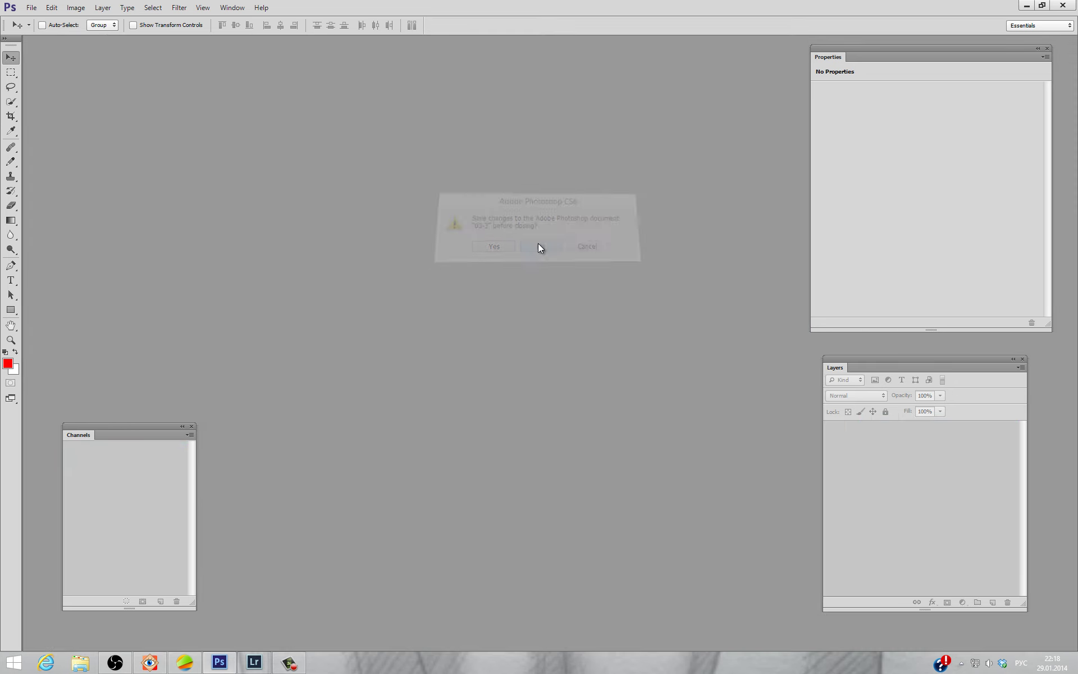
pyautogui.click(158, 666)
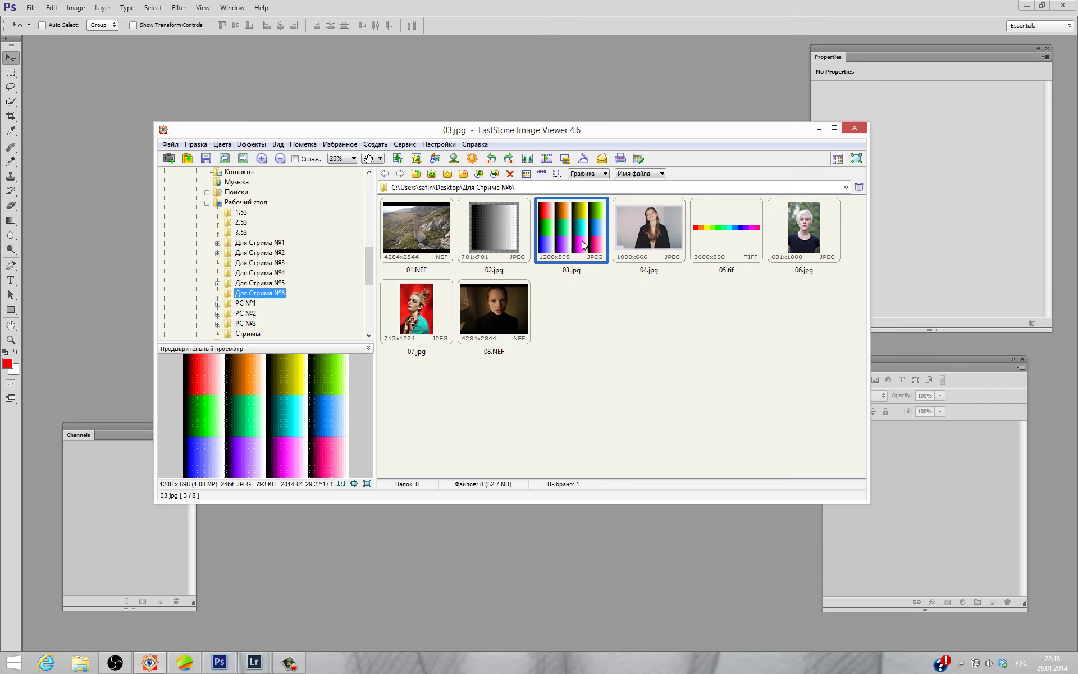
pyautogui.moveTo(571, 229)
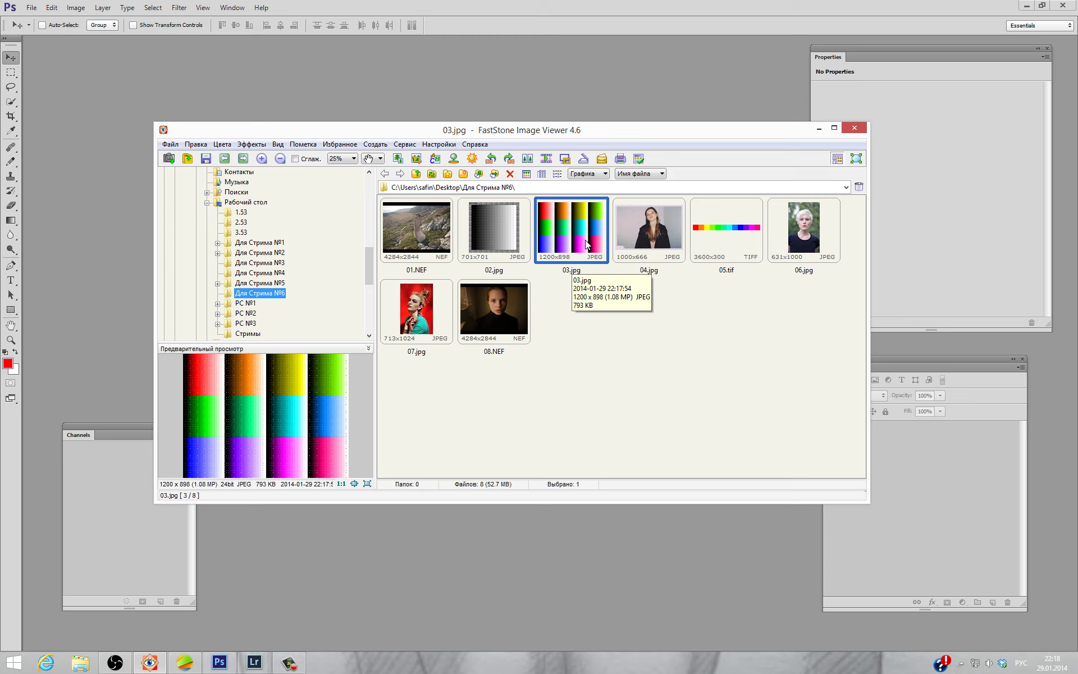
# - Open portrait 04.jpg in Camera Raw with Blue Primary Saturation -100 and Red Primary +69
pyautogui.click(638, 240)
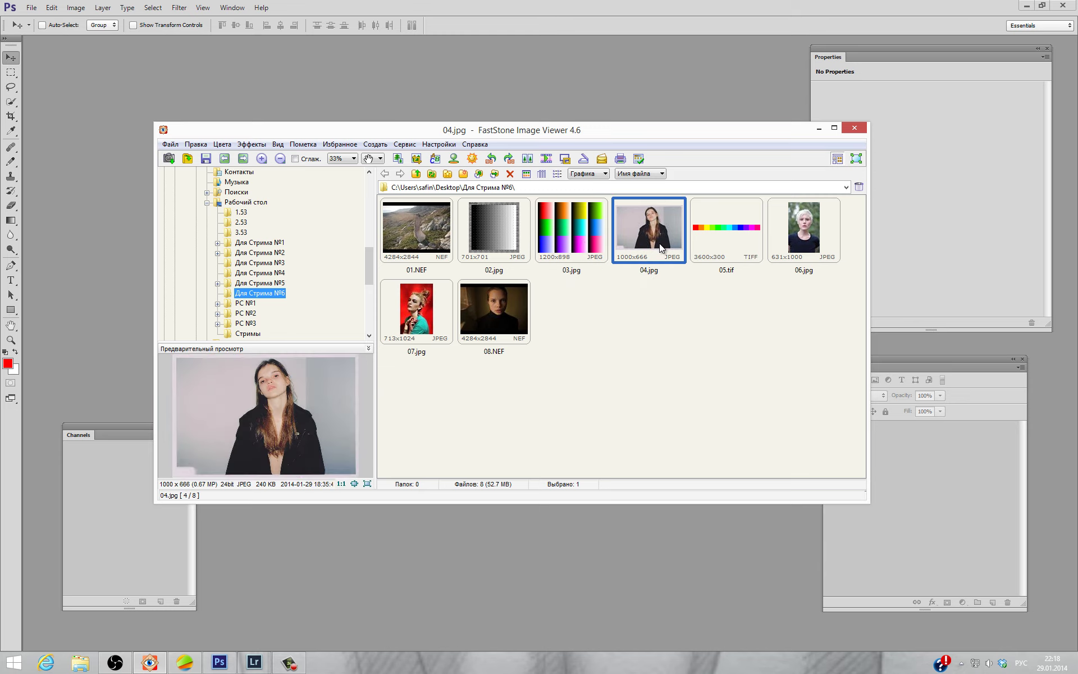
pyautogui.click(386, 96)
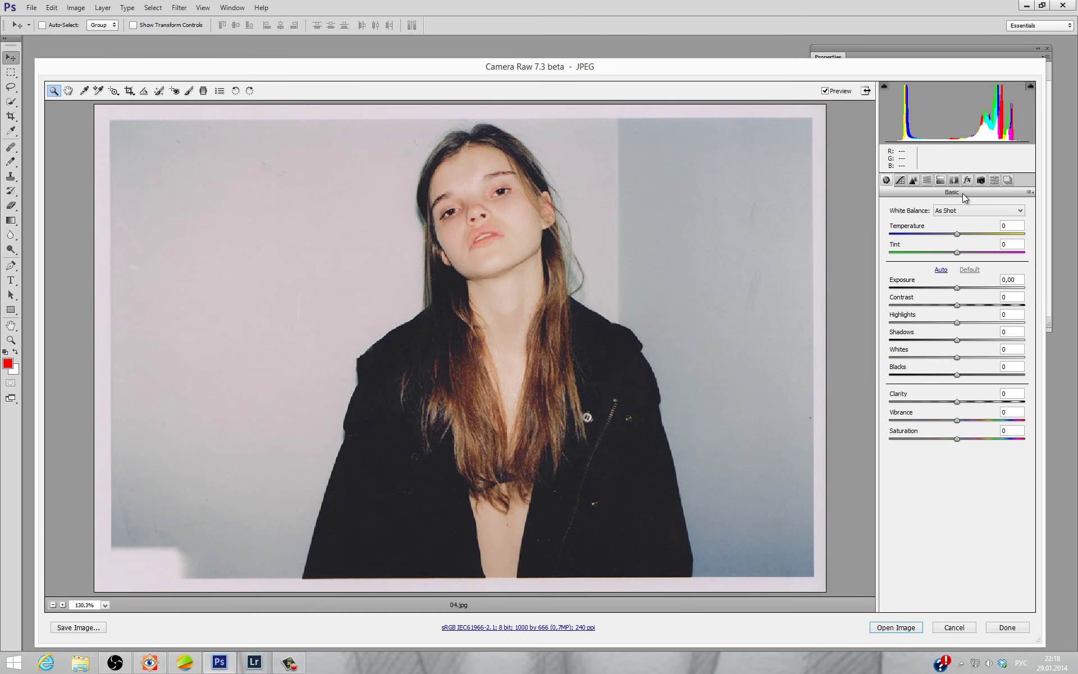
pyautogui.click(981, 180)
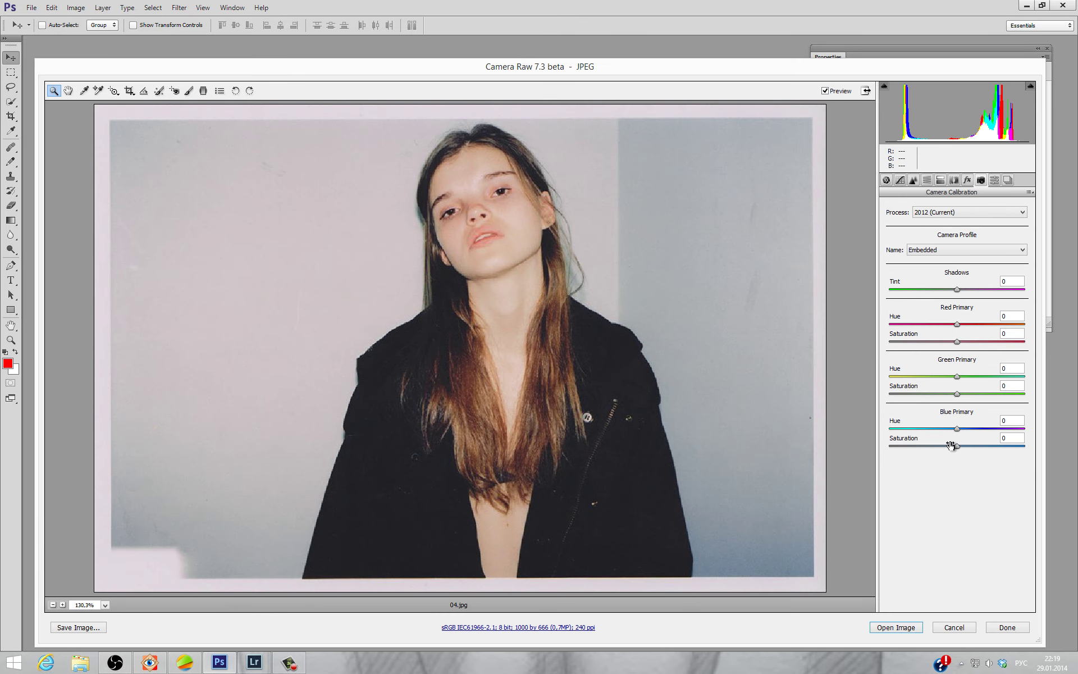
pyautogui.moveTo(953, 446); pyautogui.dragTo(862, 448)
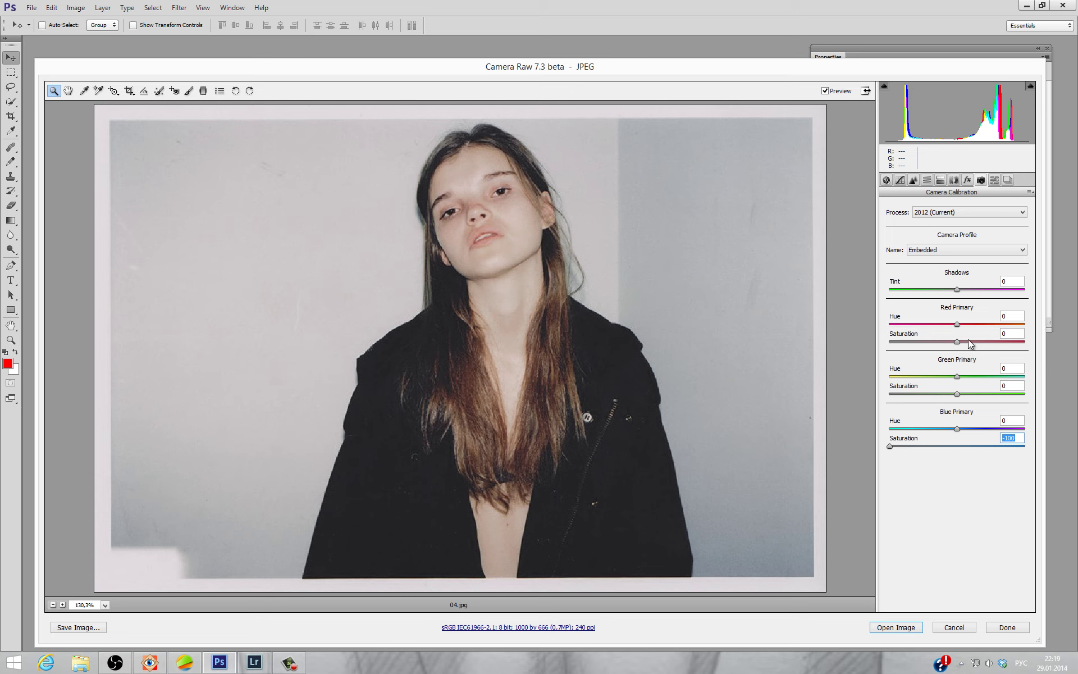
pyautogui.moveTo(958, 342)
pyautogui.mouseDown()
pyautogui.moveTo(1024, 346)
pyautogui.moveTo(995, 350)
pyautogui.mouseUp()
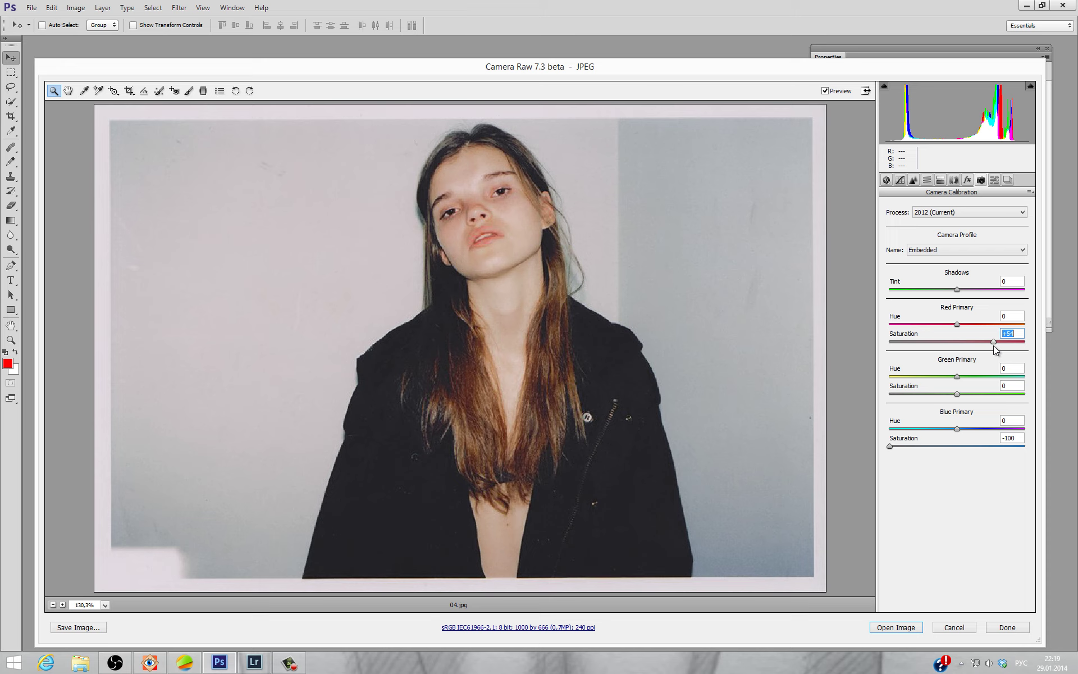
pyautogui.moveTo(1004, 343); pyautogui.dragTo(1003, 344)
# - Toggle Preview repeatedly to compare the portrait before and after calibration
pyautogui.click(826, 90)
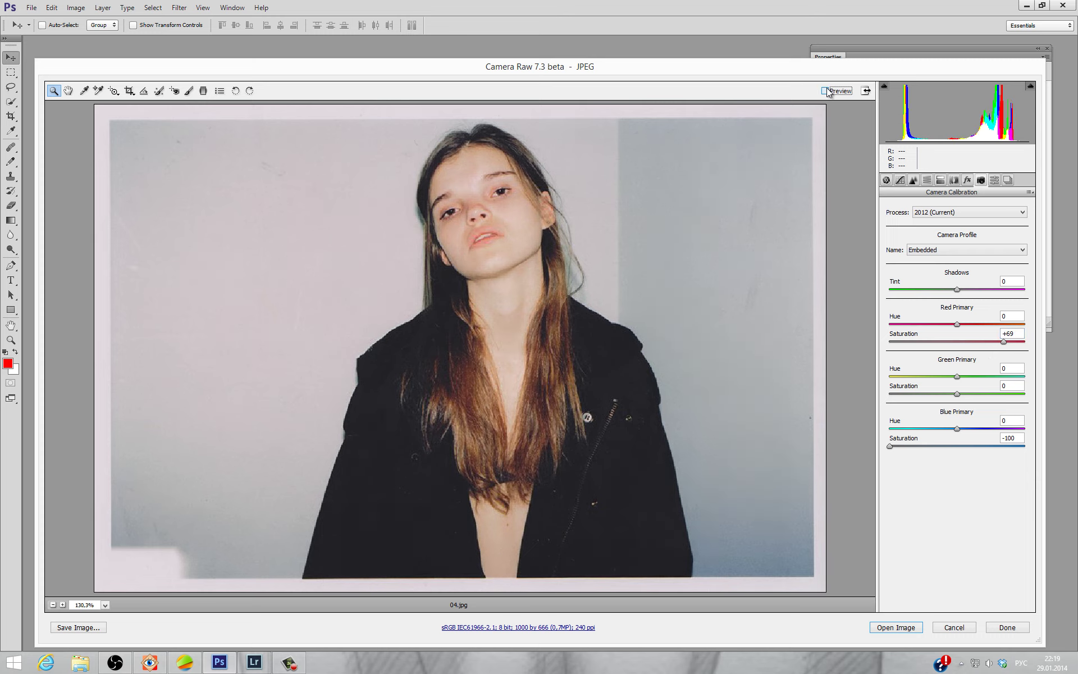
pyautogui.click(826, 91)
pyautogui.click(826, 91)
pyautogui.click(826, 90)
pyautogui.click(826, 91)
pyautogui.click(825, 90)
pyautogui.click(826, 91)
pyautogui.click(826, 90)
pyautogui.click(826, 90)
pyautogui.click(826, 91)
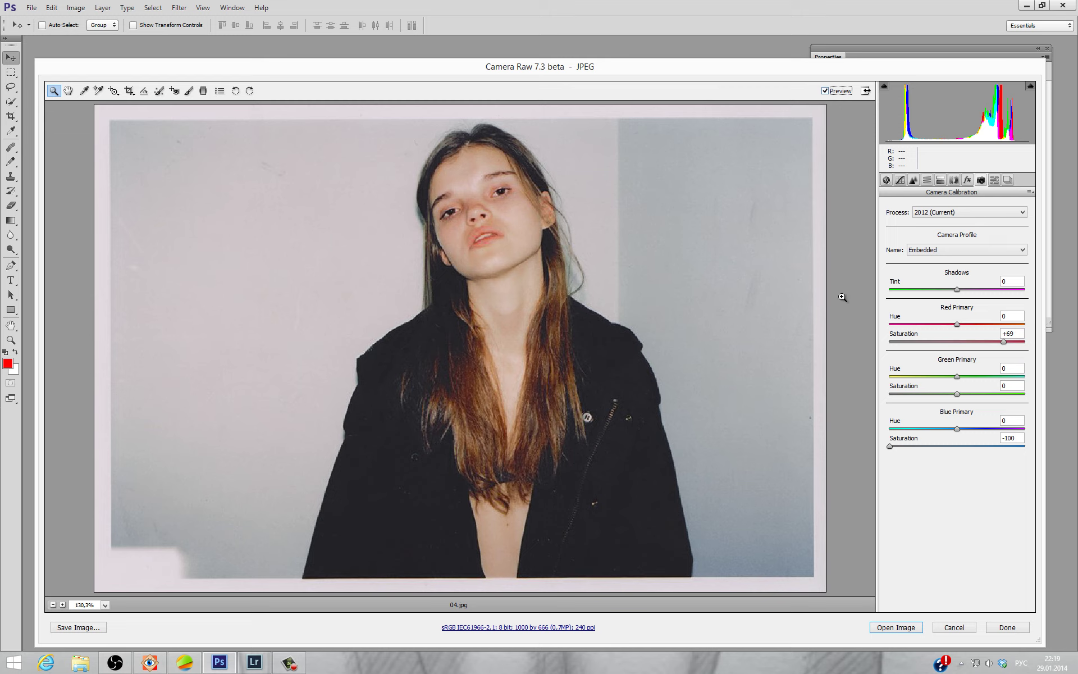
# - Open the adjusted portrait as 04.jpg, then load 04.jpg into Camera Raw again from FastStone
pyautogui.click(889, 628)
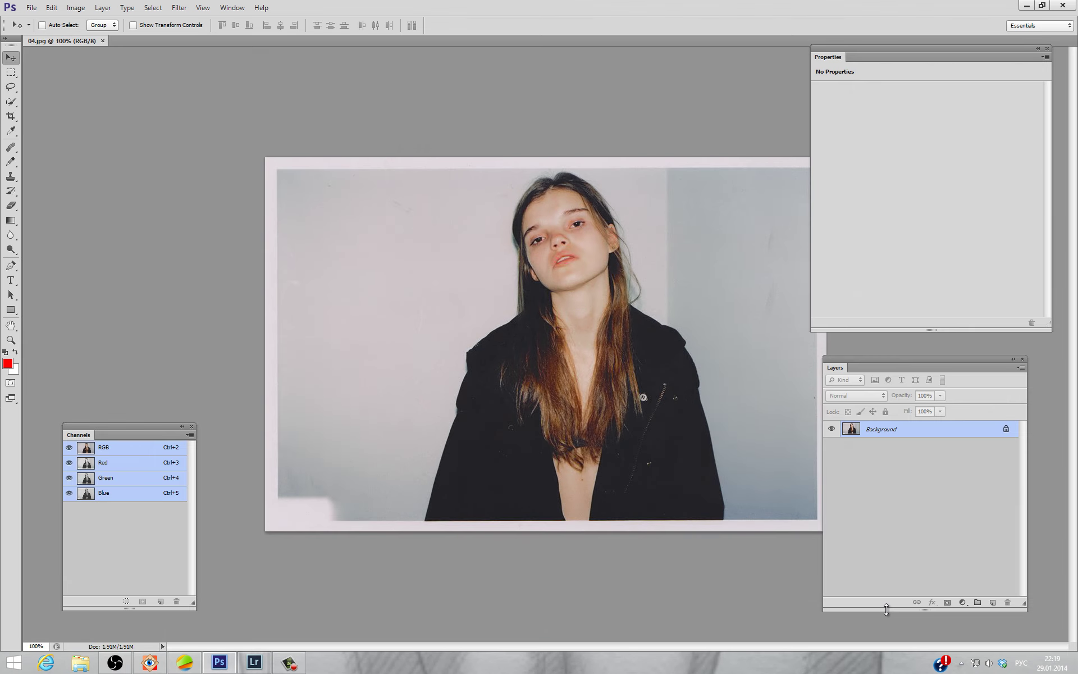
pyautogui.click(152, 662)
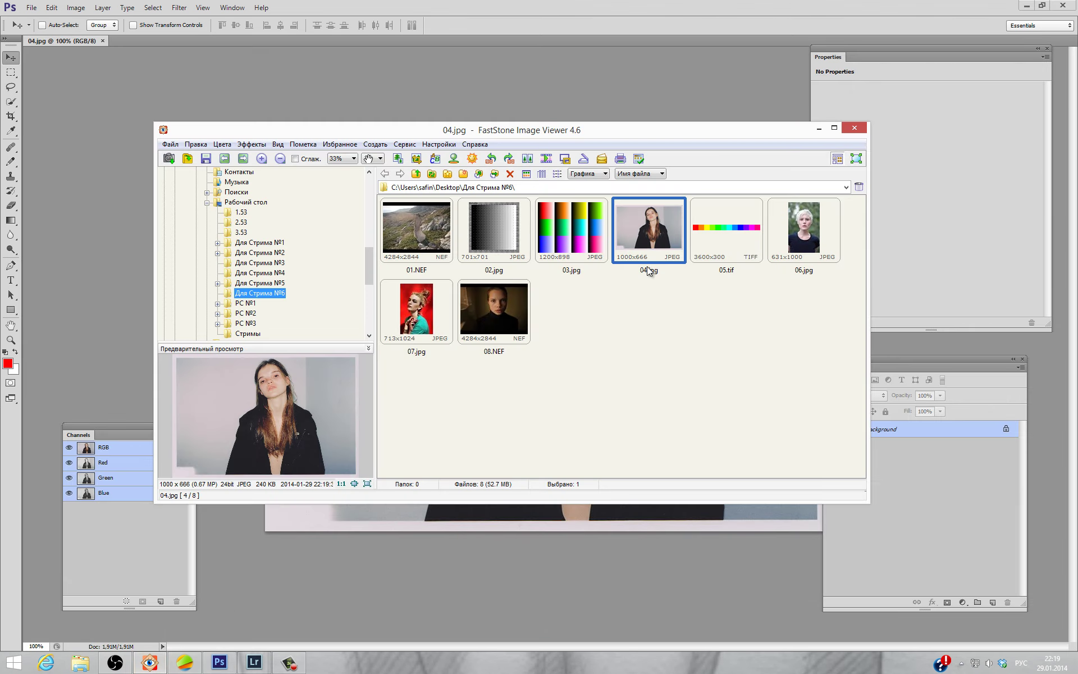
pyautogui.moveTo(167, 2); pyautogui.dragTo(158, 42)
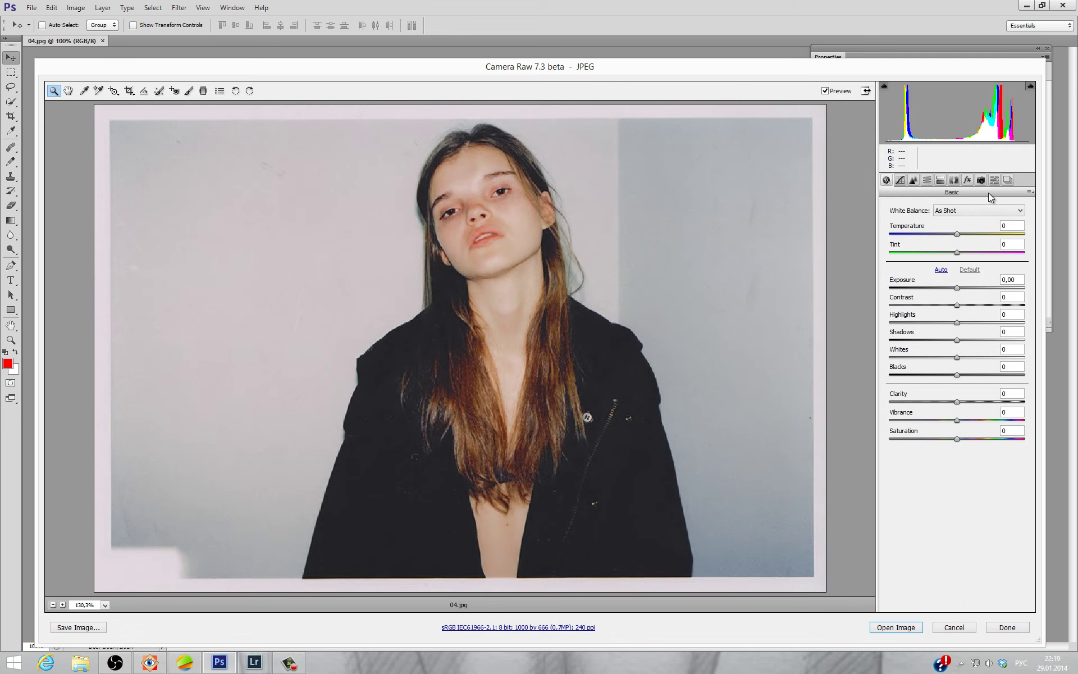
# - Set Red Primary saturation to 0, open the result as 04-2, and compare it with 04.jpg
pyautogui.click(994, 180)
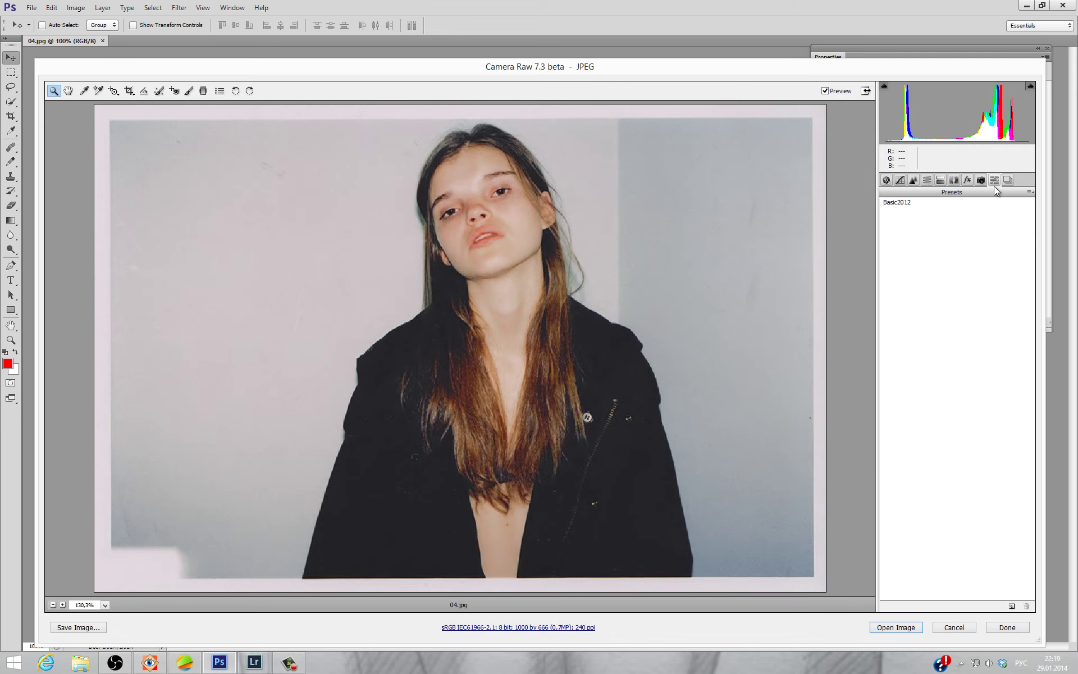
pyautogui.click(981, 180)
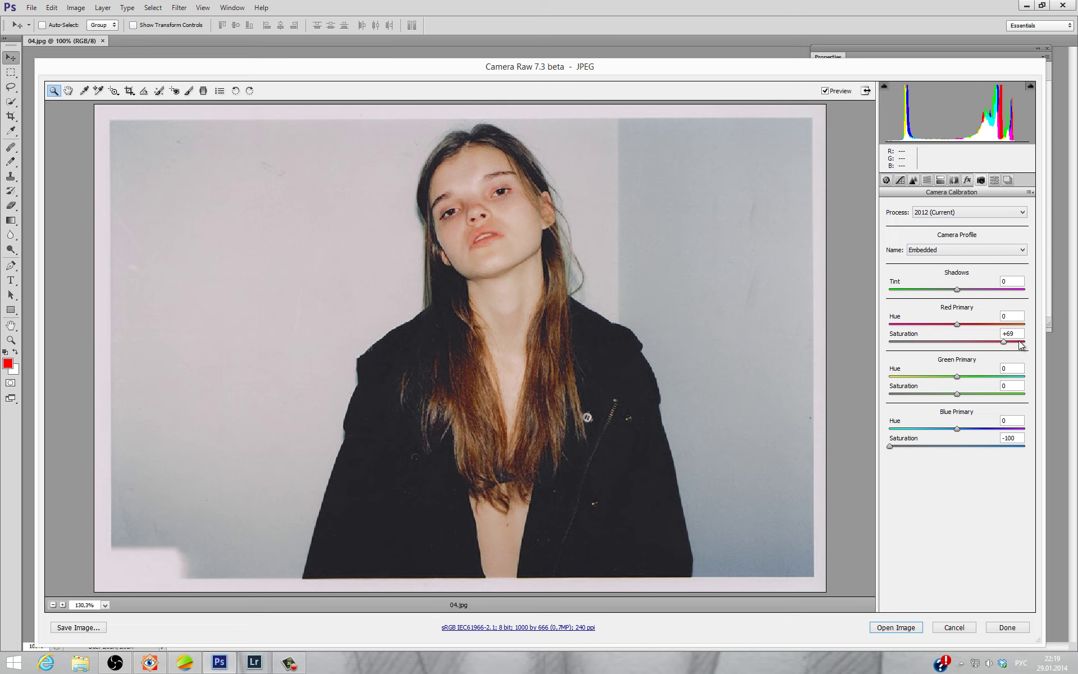
pyautogui.press('BackSpace')
pyautogui.press('BackSpace')
pyautogui.press('BackSpace')
pyautogui.write('0')
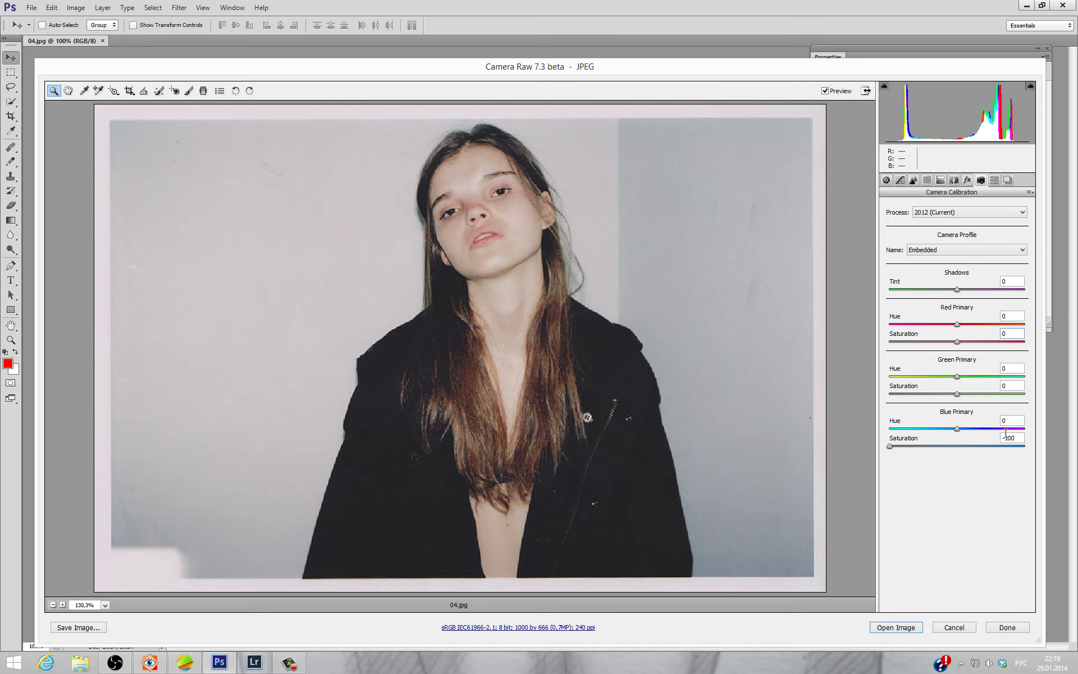
pyautogui.press('Tab')
pyautogui.press('Tab')
pyautogui.press('Tab')
pyautogui.click(898, 627)
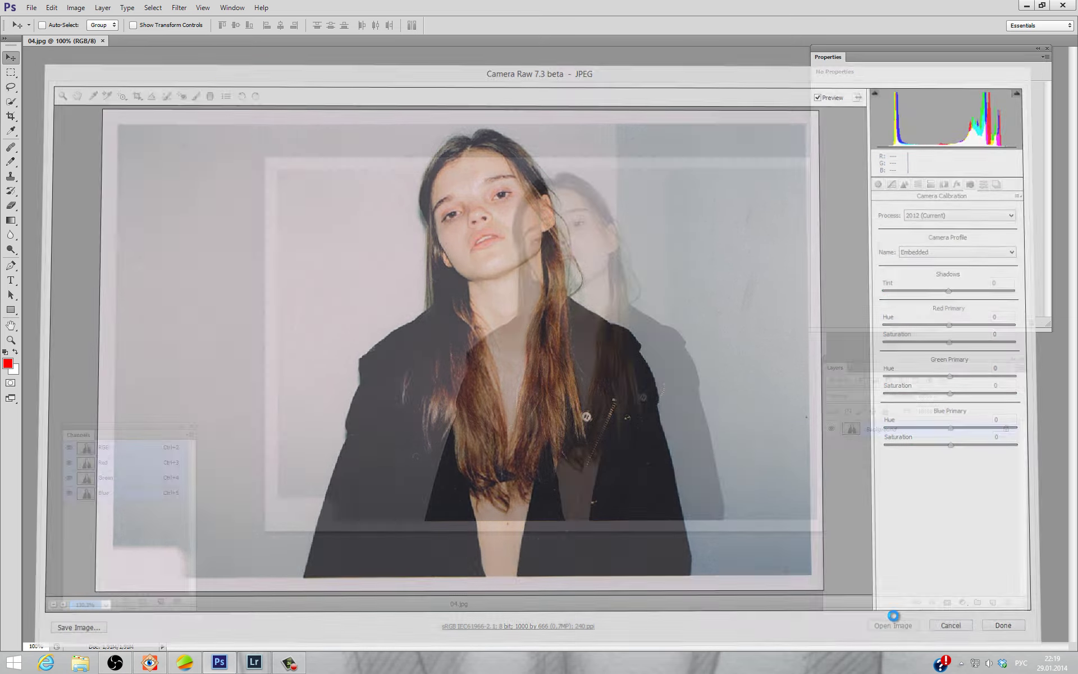
pyautogui.click(65, 43)
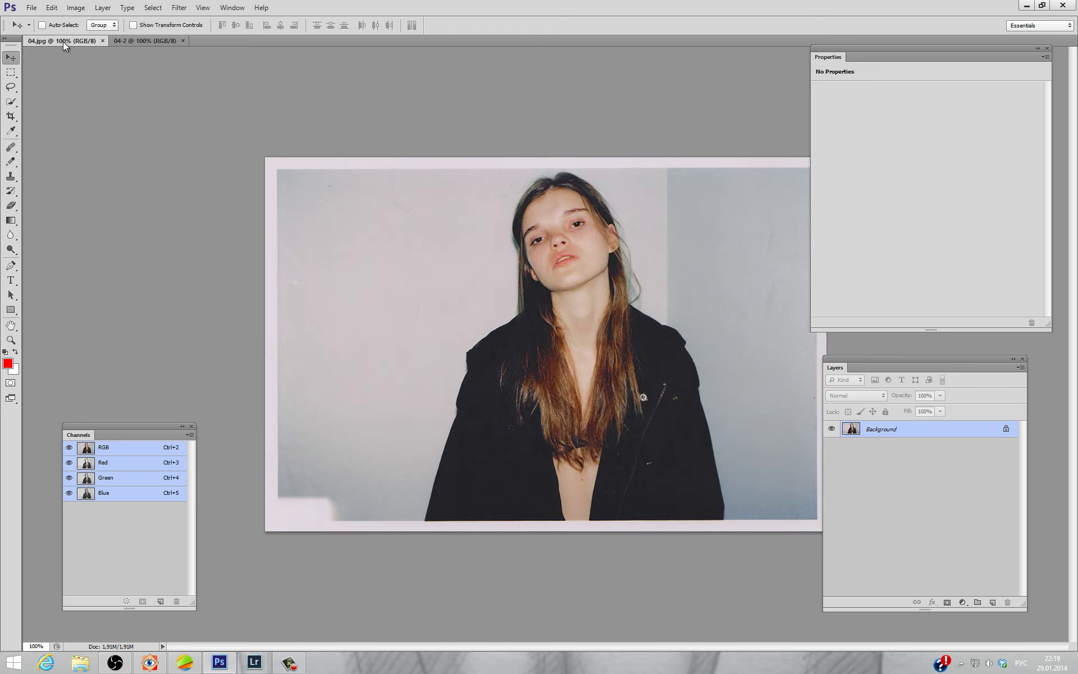
# - Drag the portrait into 04-2 as Layer 1 with Luminosity blend mode
pyautogui.click(144, 41)
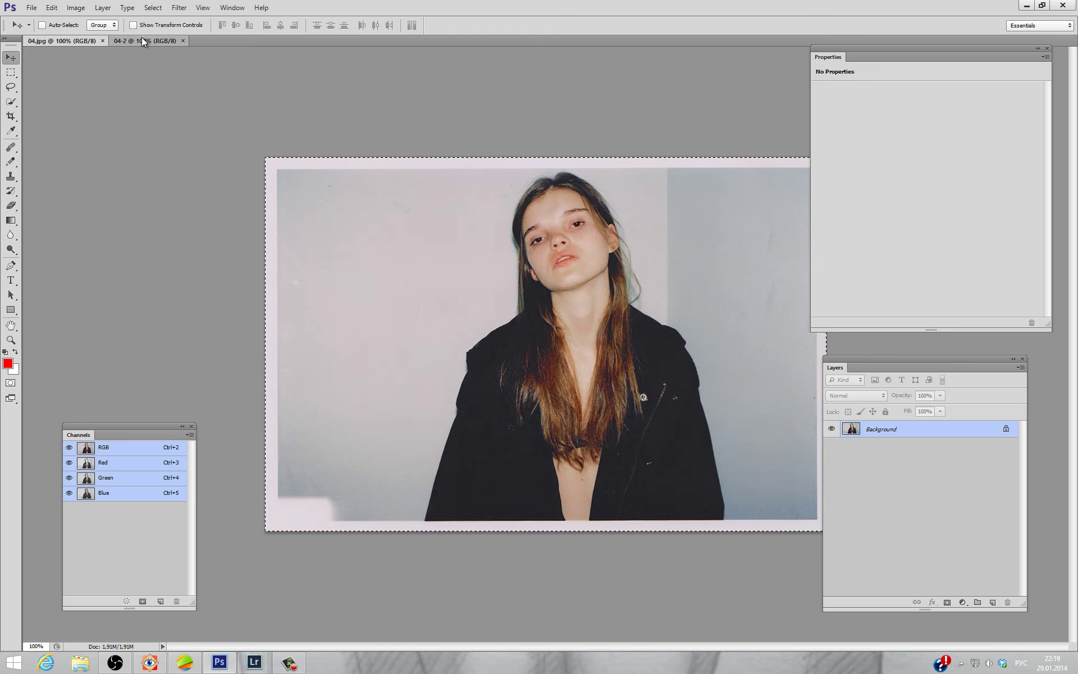
pyautogui.moveTo(172, 56); pyautogui.dragTo(629, 272)
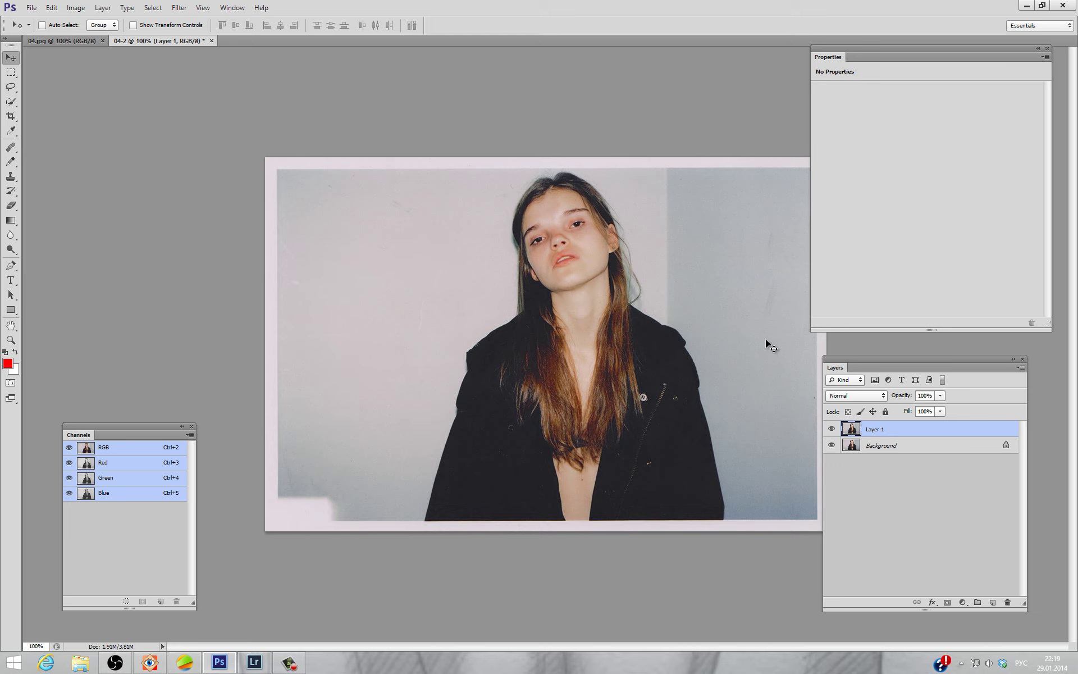
pyautogui.click(857, 394)
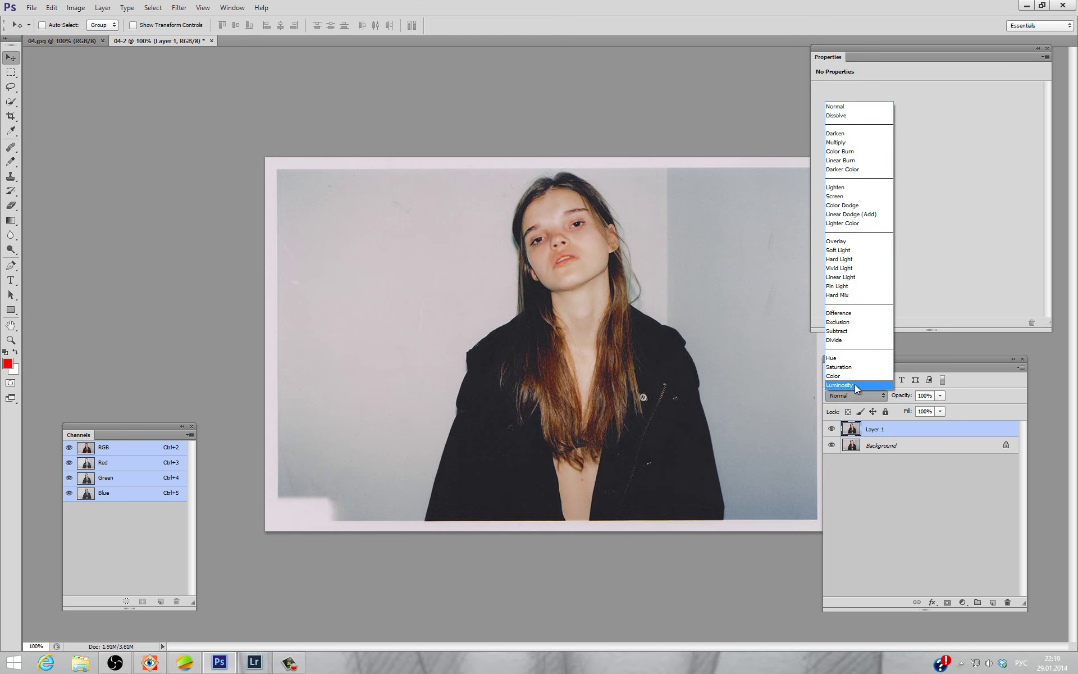
pyautogui.click(854, 384)
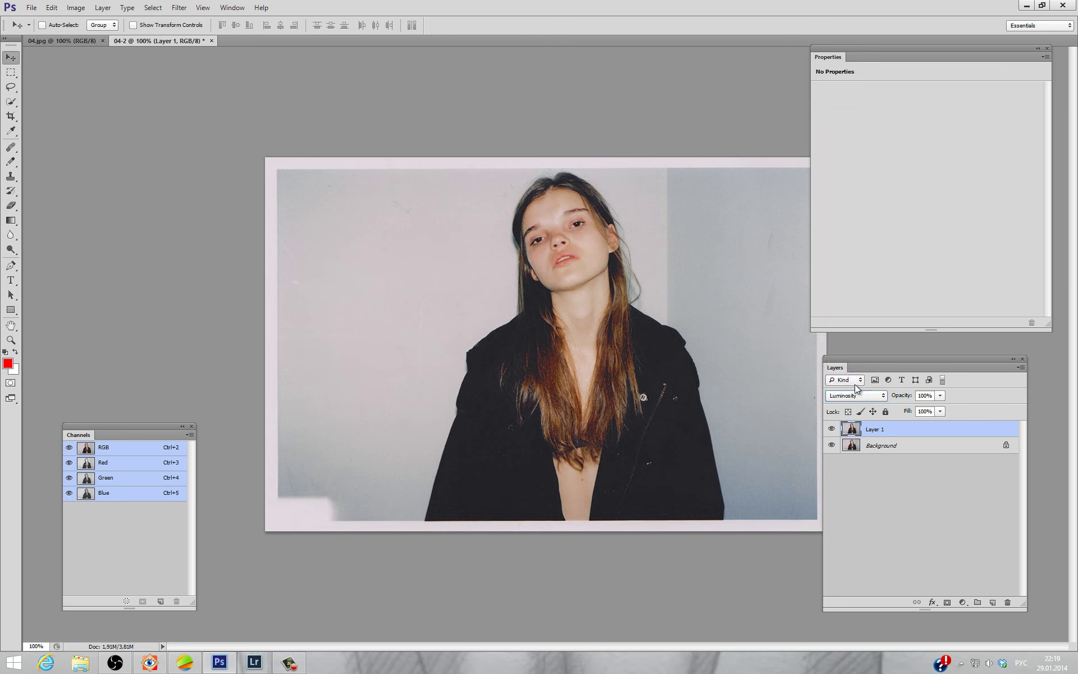
# - Toggle Layer 1's visibility repeatedly to compare, then bring FastStone forward
pyautogui.click(832, 430)
pyautogui.click(833, 431)
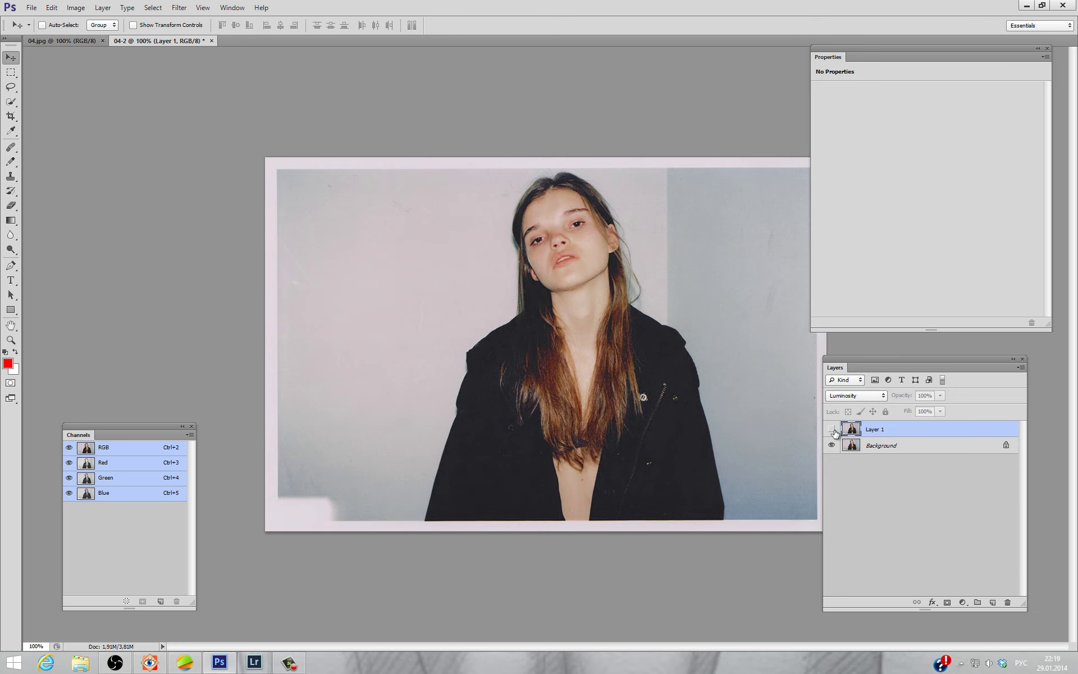
pyautogui.click(833, 430)
pyautogui.click(833, 431)
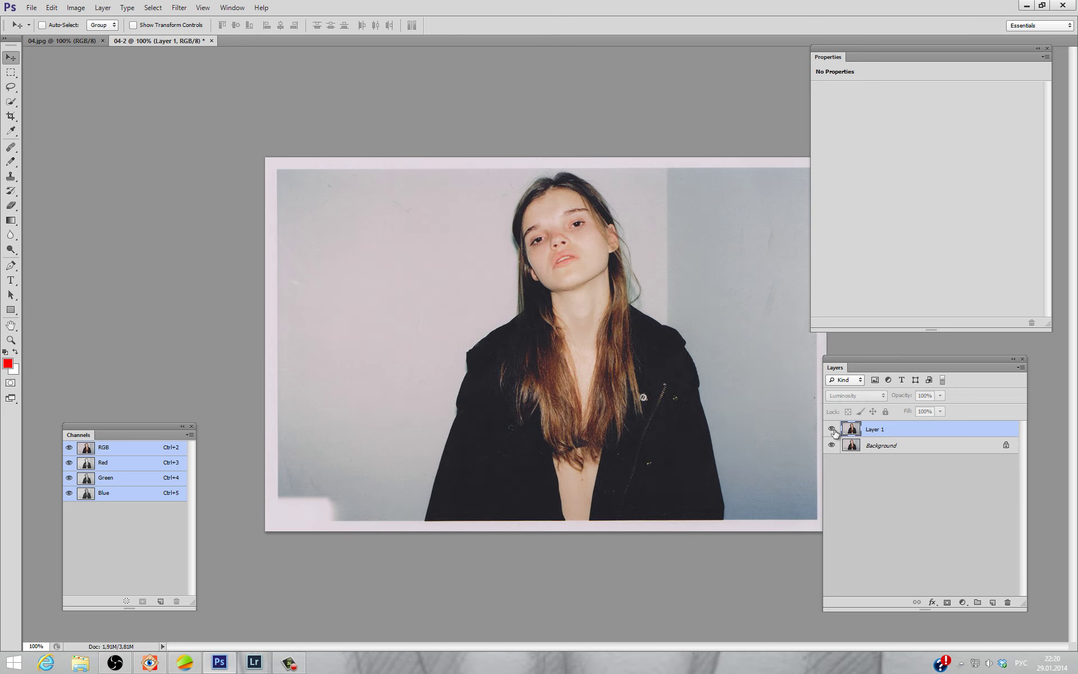
pyautogui.click(833, 430)
pyautogui.click(833, 430)
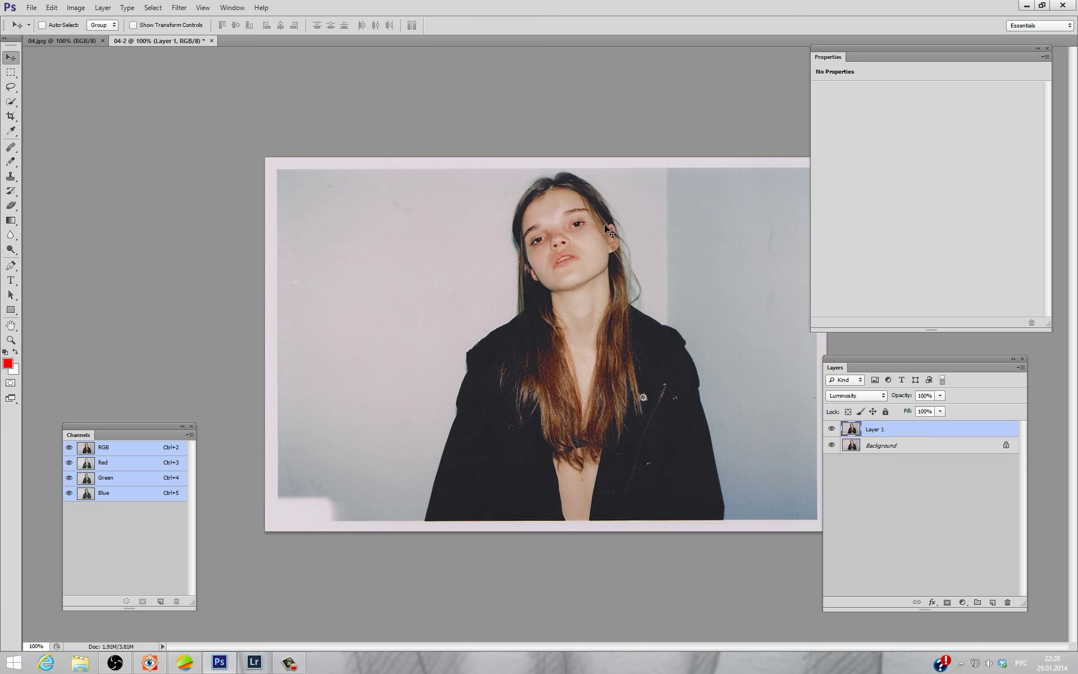
pyautogui.click(149, 664)
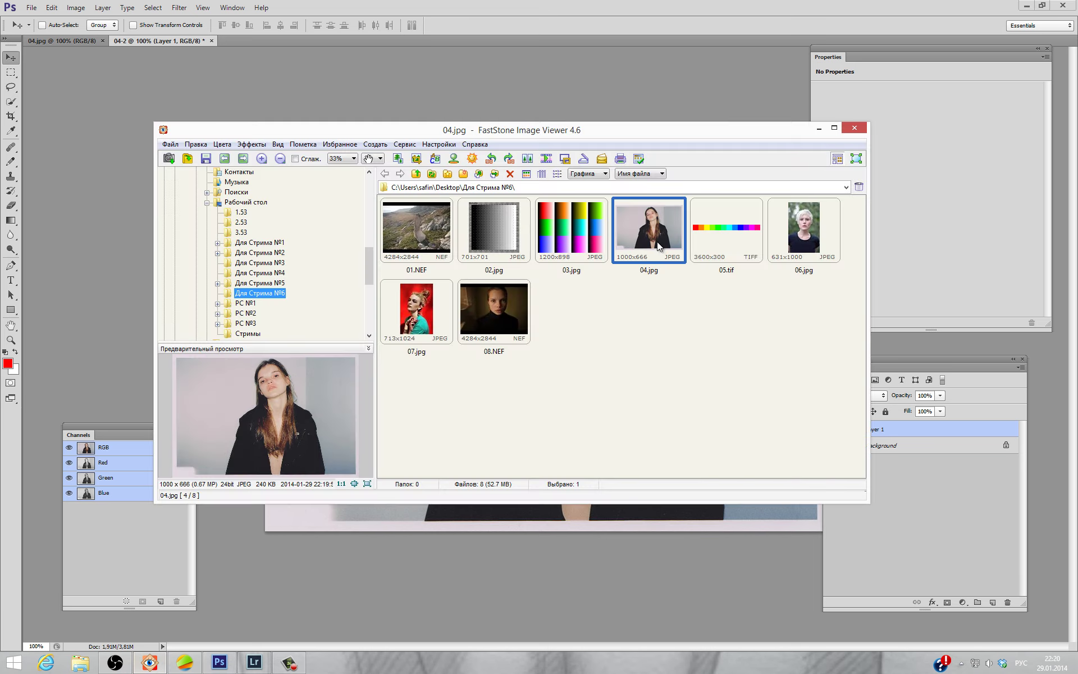
# - Open the colour chart in Camera Raw and raise Red Primary saturation to +100
pyautogui.click(255, 36)
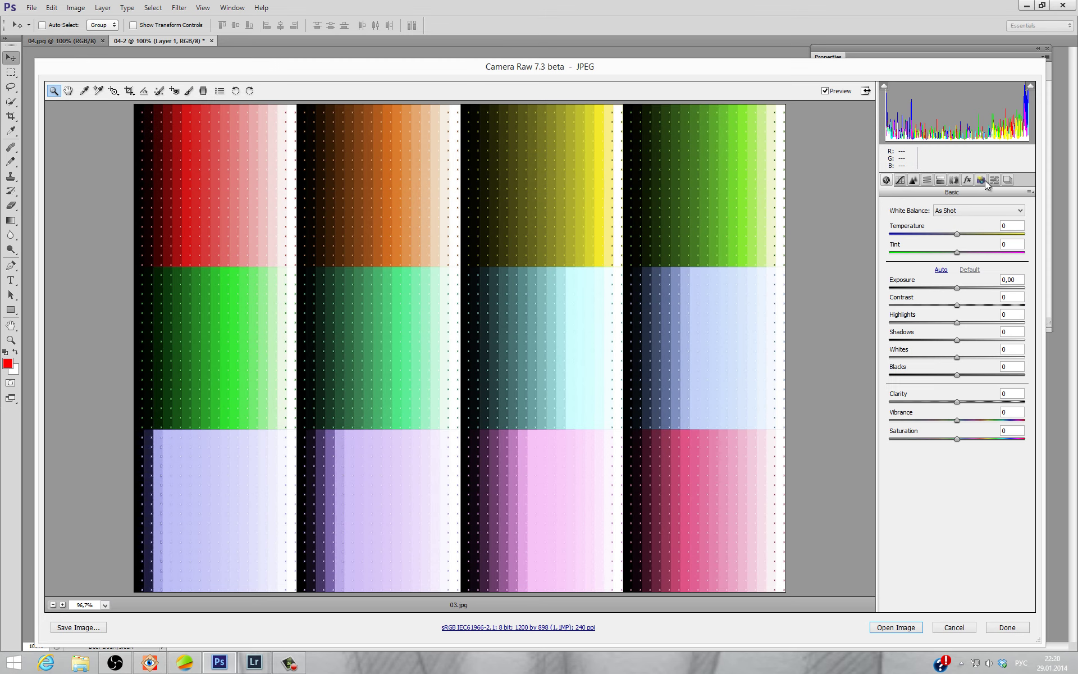
pyautogui.click(993, 180)
pyautogui.click(980, 180)
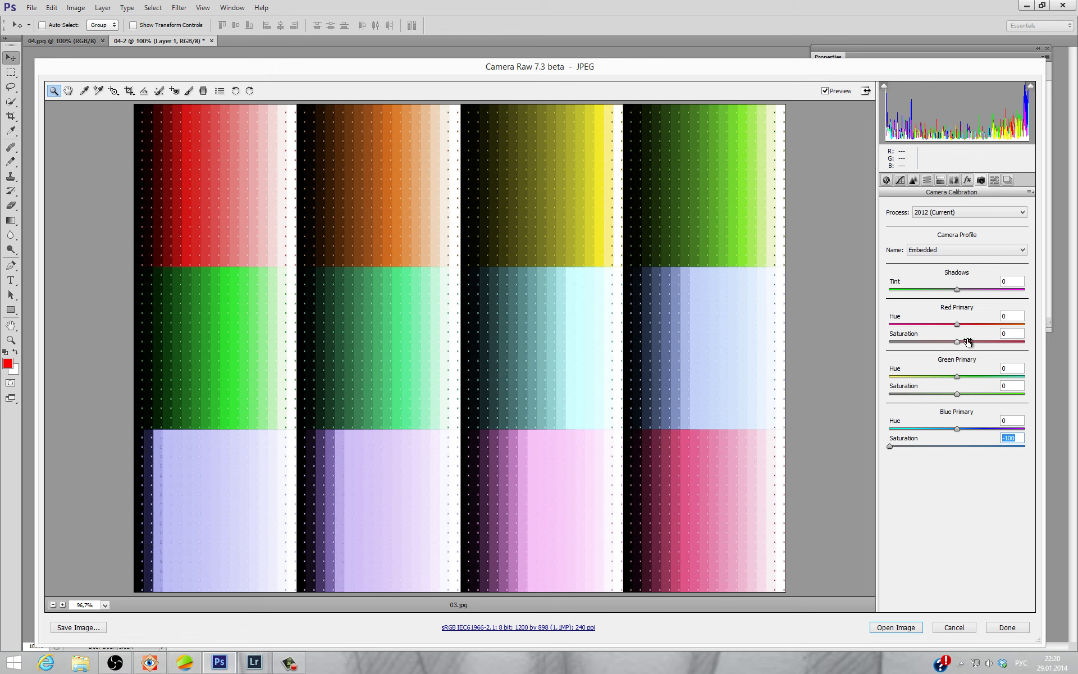
pyautogui.moveTo(958, 341); pyautogui.dragTo(1048, 355)
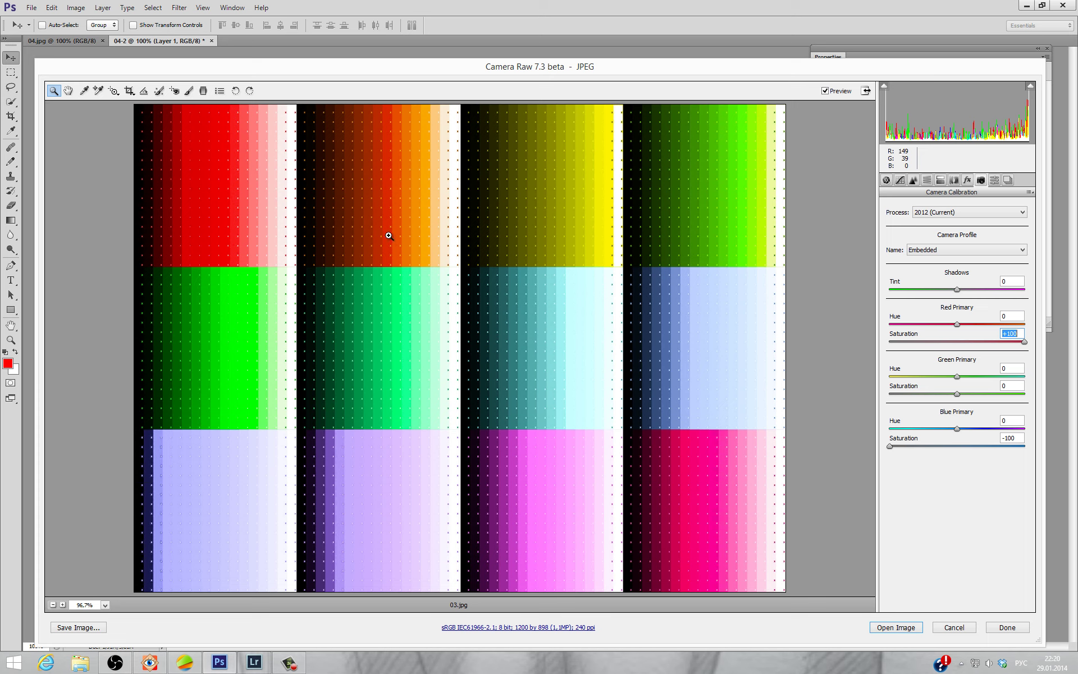
# - Toggle Preview to compare against the original, then drag Red Primary saturation back to 0
pyautogui.click(831, 91)
pyautogui.click(832, 91)
pyautogui.click(831, 92)
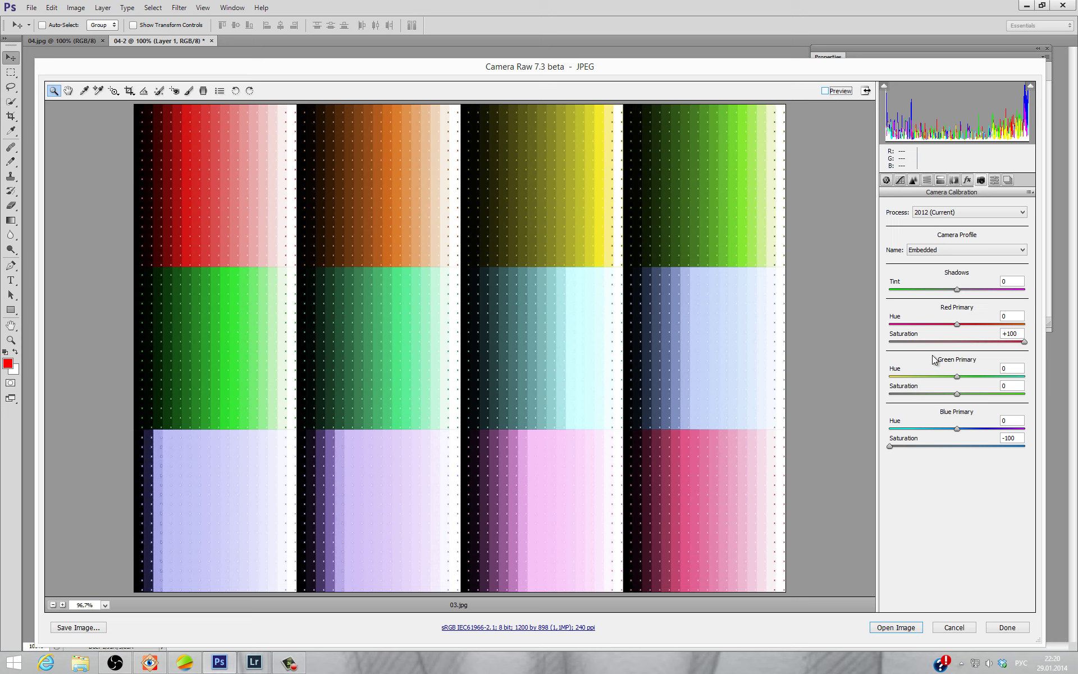
pyautogui.click(840, 92)
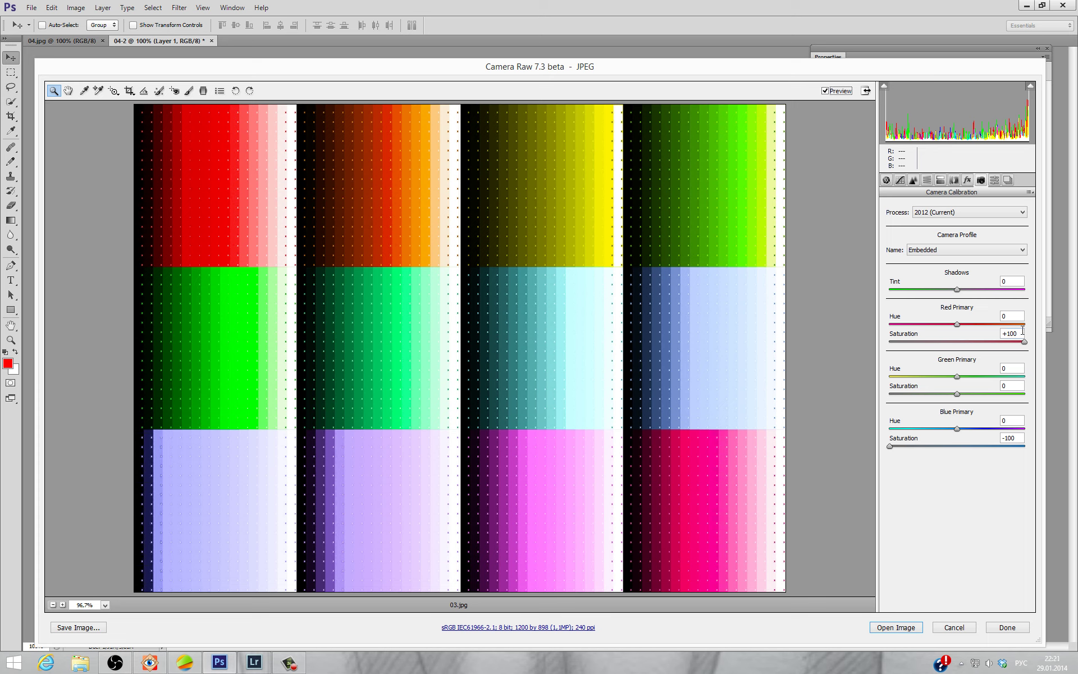
pyautogui.moveTo(1022, 333); pyautogui.dragTo(987, 338)
# - Zero Red and Blue Primary saturation, then set Red to +100 and Blue to −100
pyautogui.write('0')
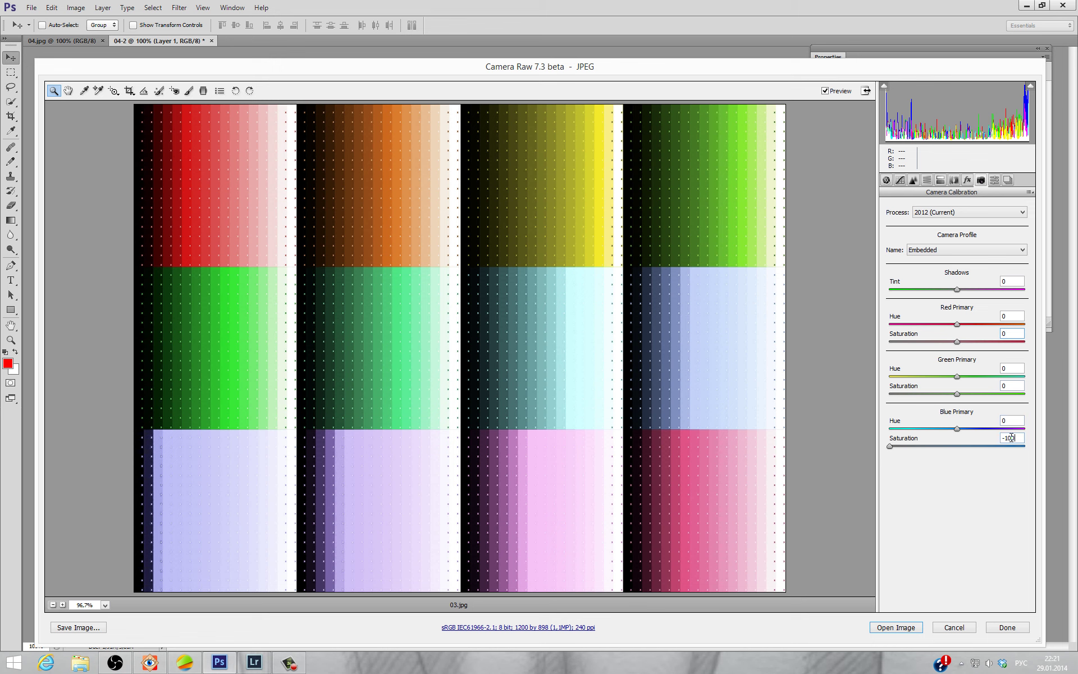
pyautogui.moveTo(1010, 438); pyautogui.dragTo(975, 439)
pyautogui.write('0')
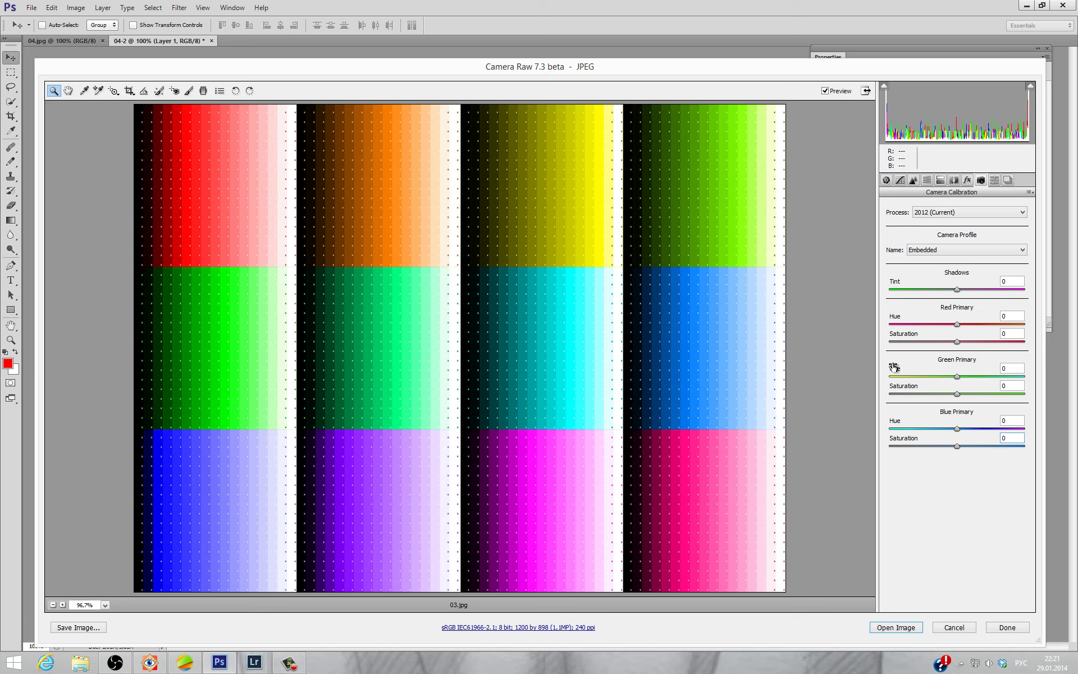
pyautogui.moveTo(957, 341); pyautogui.dragTo(1024, 342)
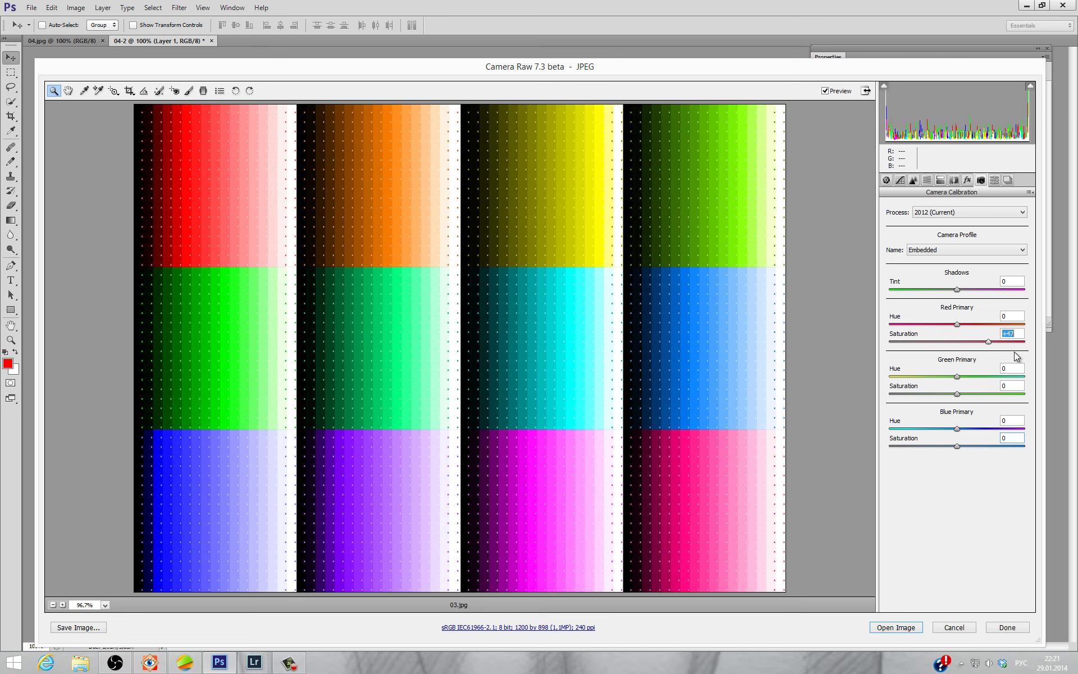
pyautogui.moveTo(941, 446); pyautogui.dragTo(875, 451)
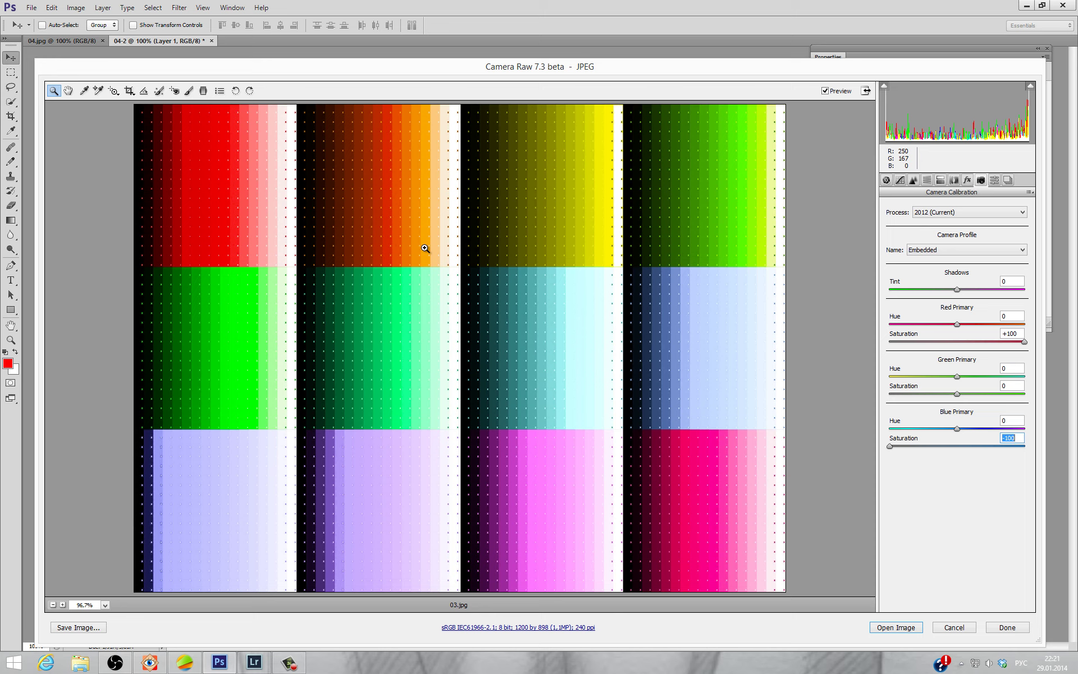
# - Return Red and Blue Primary saturation to 0 and cancel Camera Raw
pyautogui.click(1011, 333)
pyautogui.write('0')
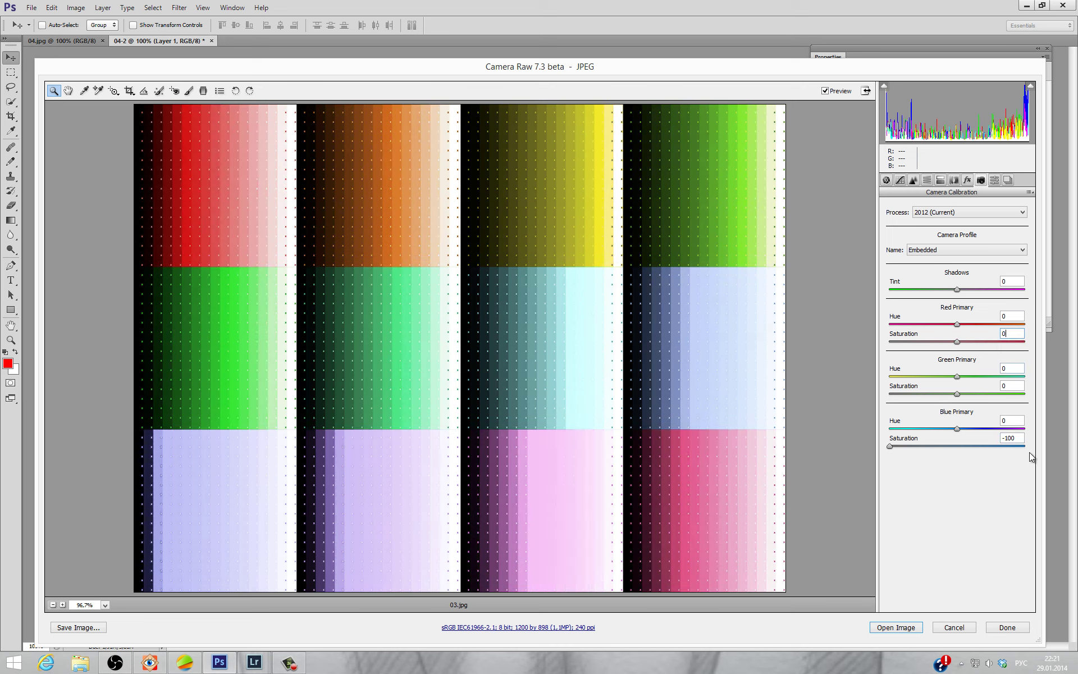
pyautogui.click(1021, 437)
pyautogui.write('0')
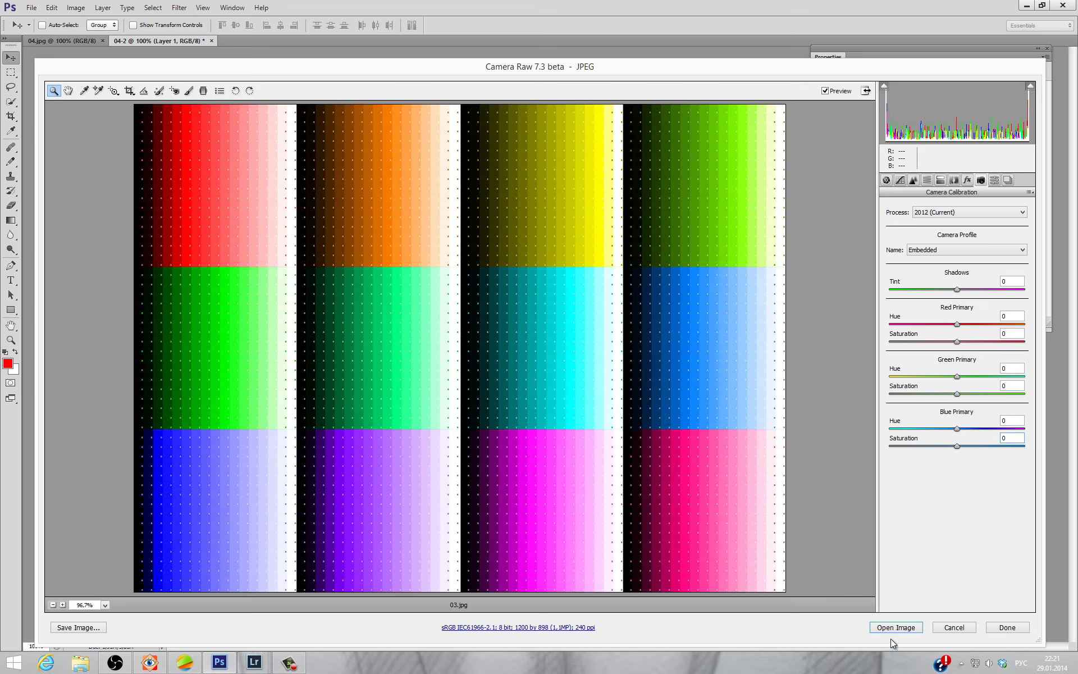
pyautogui.click(953, 628)
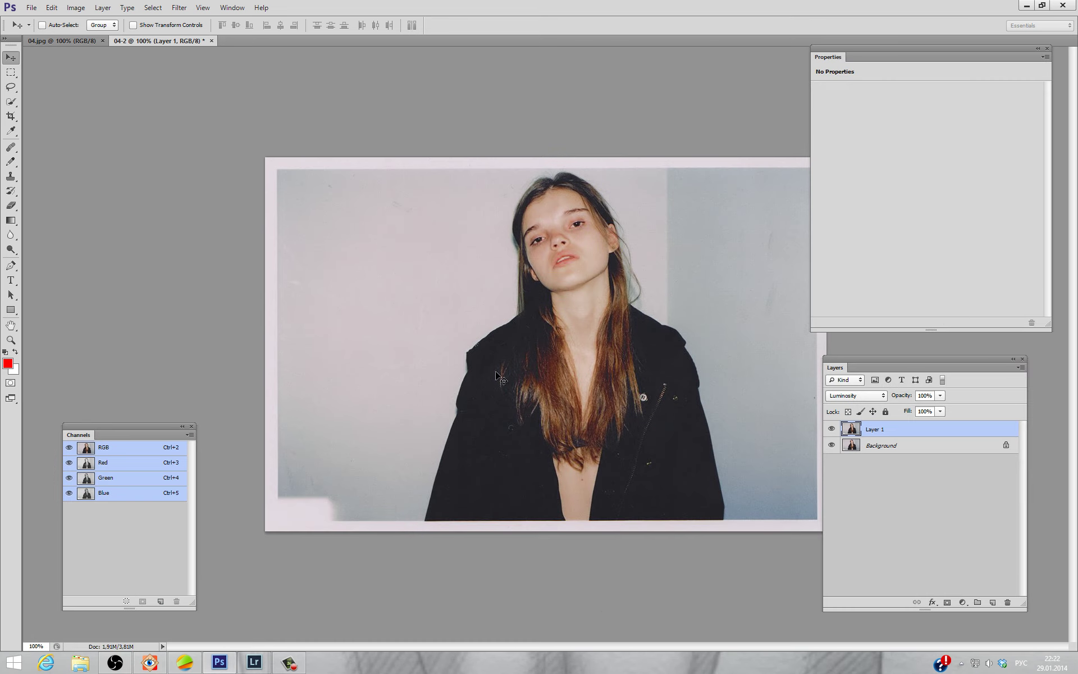
# - Close 04-2 and 04.jpg without saving, then bring FastStone forward
pyautogui.click(212, 41)
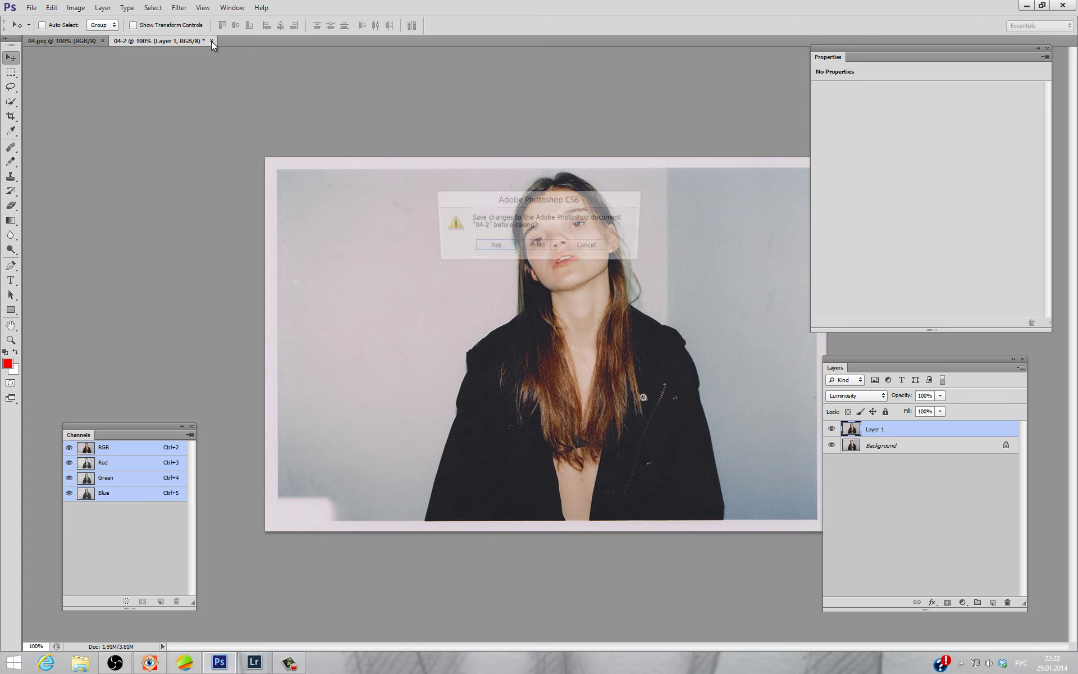
pyautogui.click(545, 248)
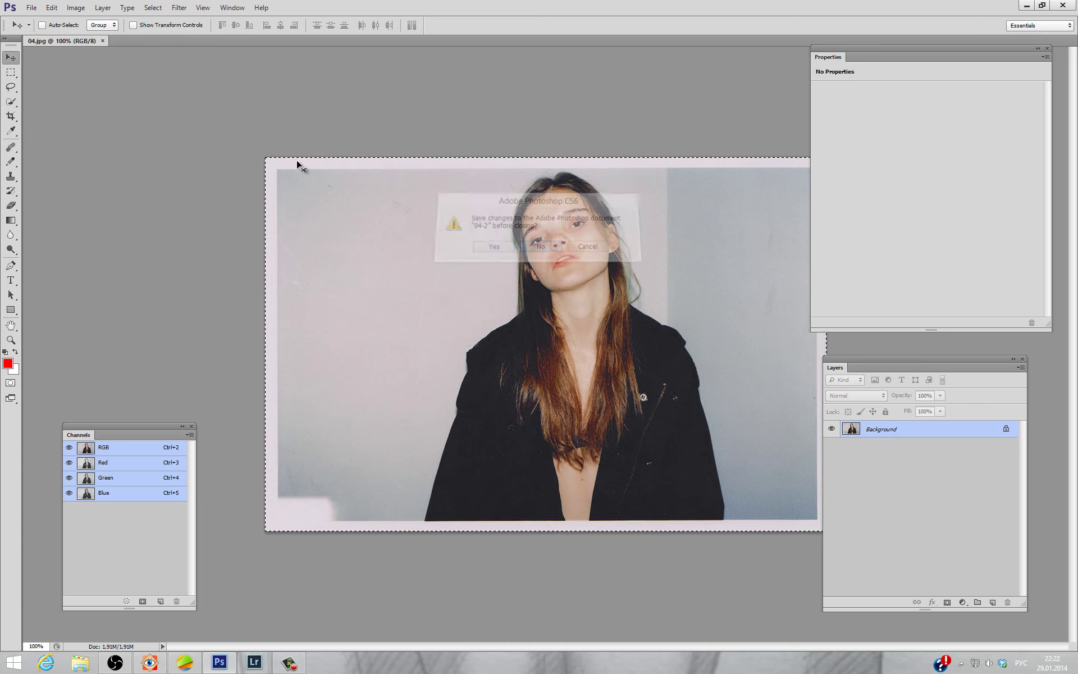
pyautogui.click(104, 41)
pyautogui.click(542, 246)
pyautogui.click(149, 663)
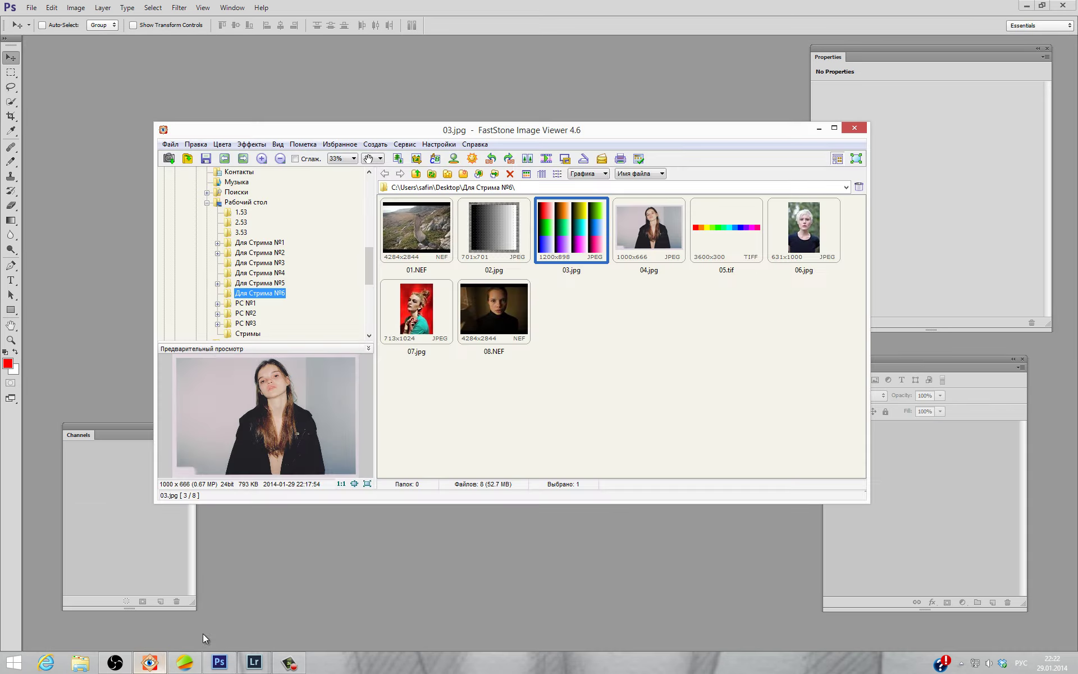
# - Send the colour chart to Photoshop, switch to Chrome and reload the VK wall tab
pyautogui.press('e')
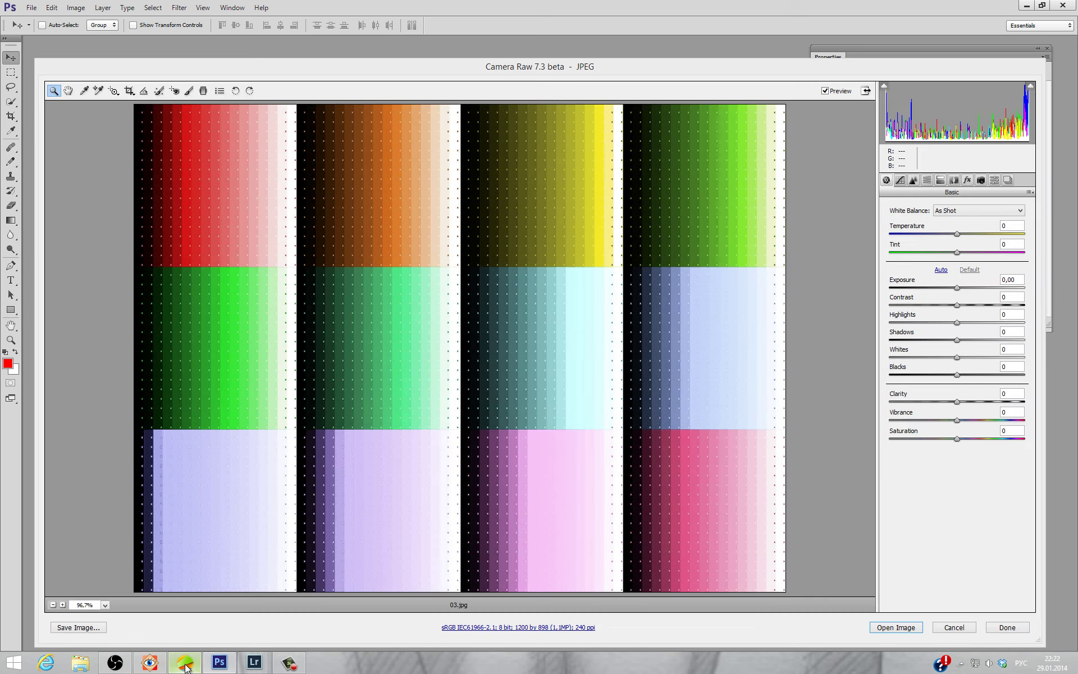
pyautogui.click(185, 663)
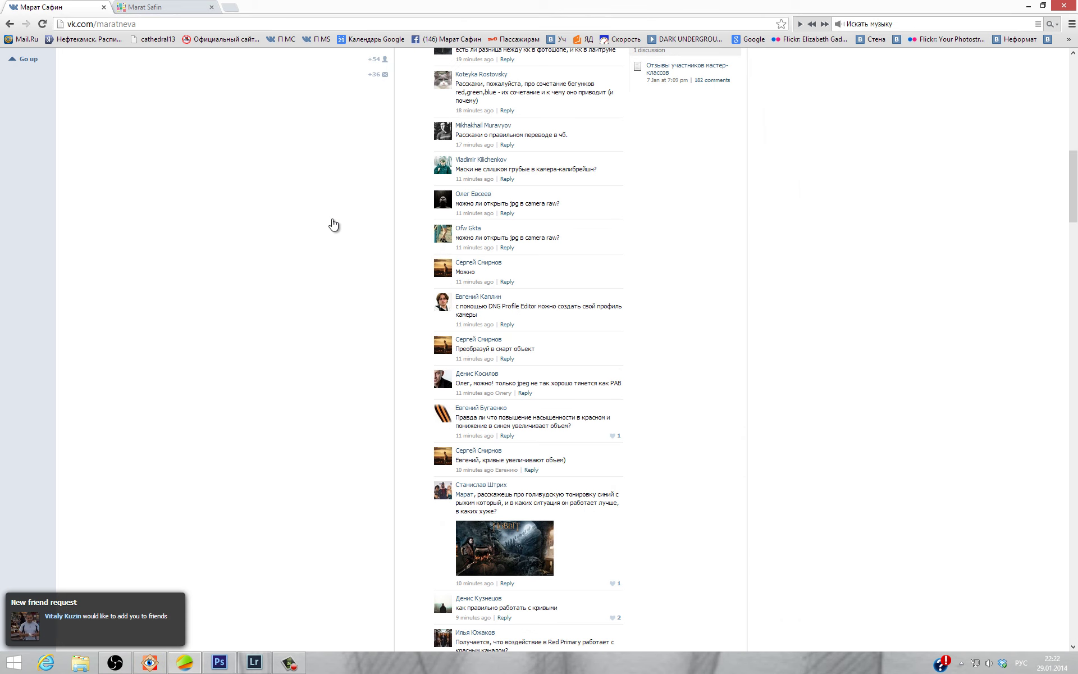
pyautogui.click(128, 5)
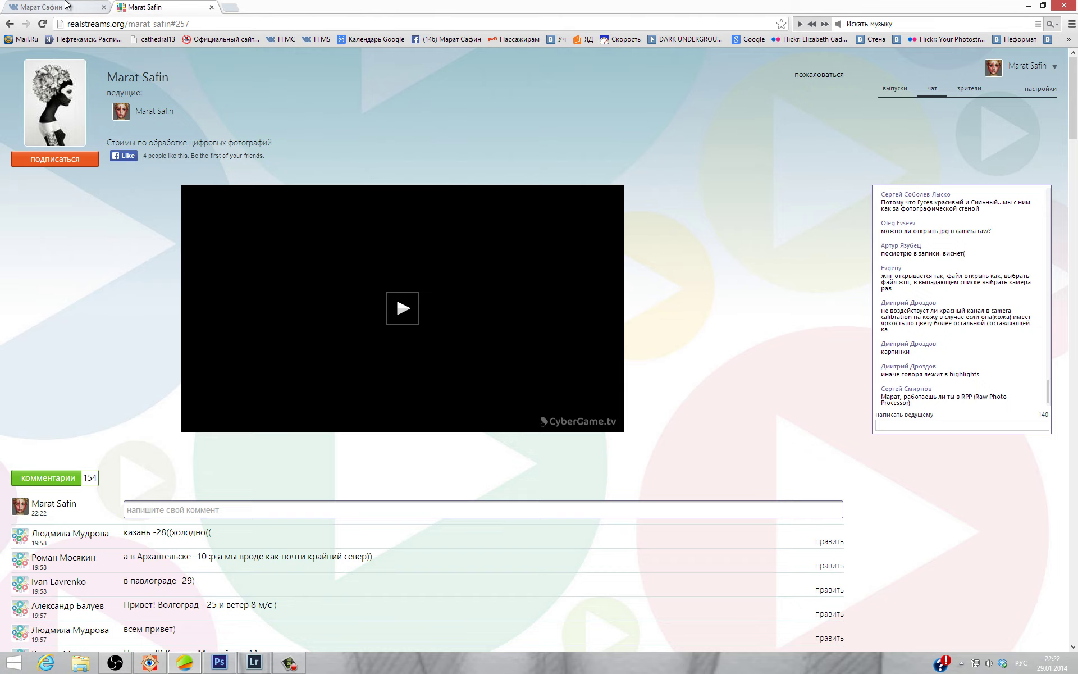
pyautogui.click(87, 6)
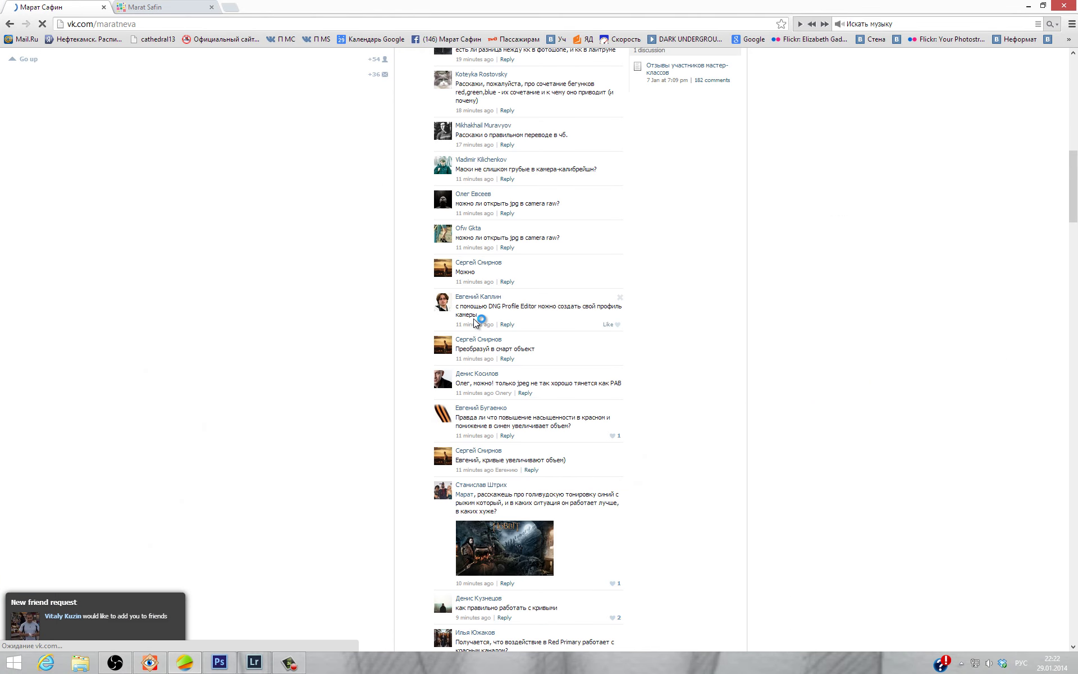
pyautogui.press('F5')
# - Scroll through the realstreams stream page and its live chat
pyautogui.click(194, 5)
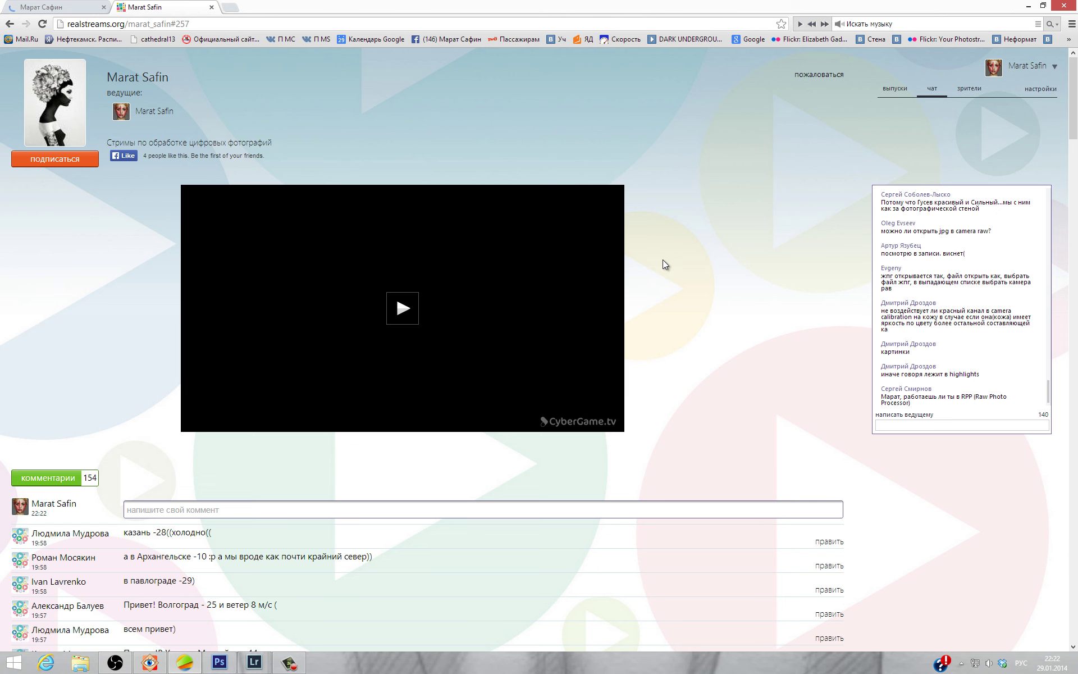
pyautogui.scroll(-1, 795, 320)
pyautogui.scroll(-2, 795, 320)
pyautogui.scroll(3, 795, 320)
pyautogui.scroll(-3, 763, 291)
pyautogui.scroll(3, 763, 291)
pyautogui.click(90, 7)
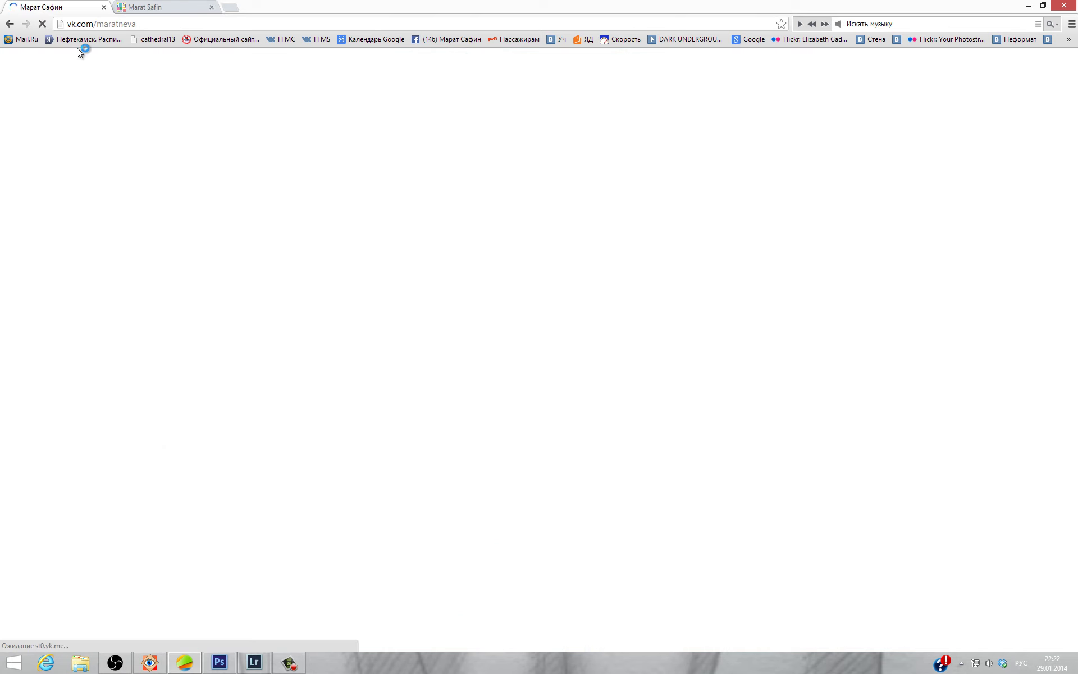
pyautogui.click(39, 26)
pyautogui.click(40, 26)
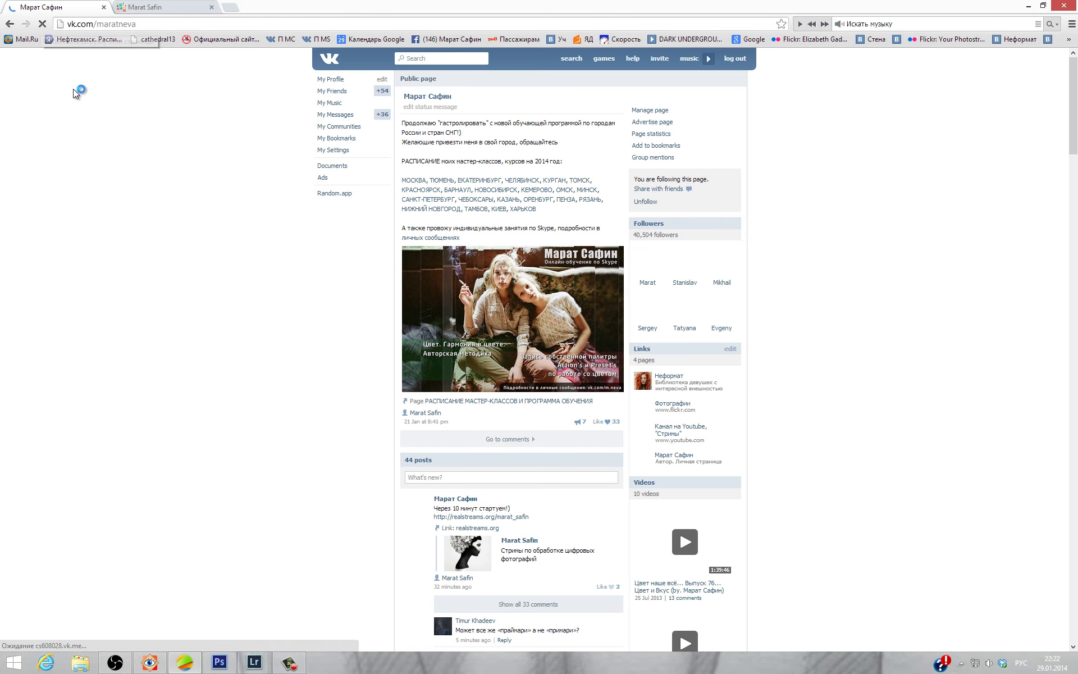
pyautogui.scroll(-4, 513, 373)
pyautogui.click(541, 385)
pyautogui.scroll(-5, 541, 385)
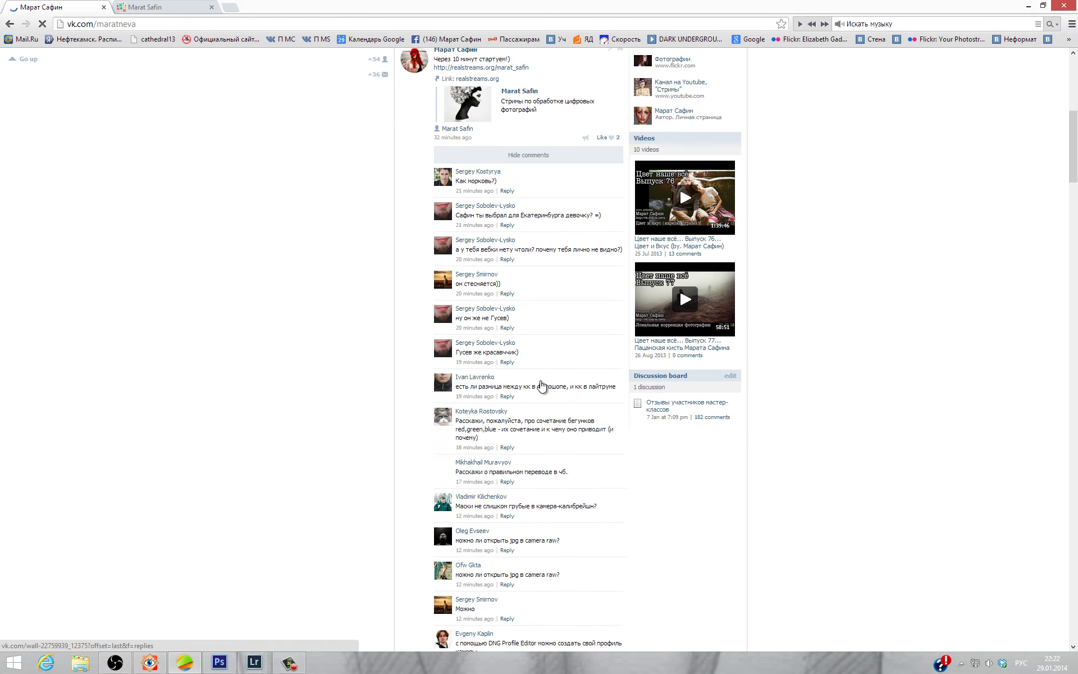
pyautogui.scroll(-5, 541, 385)
pyautogui.scroll(-3, 541, 385)
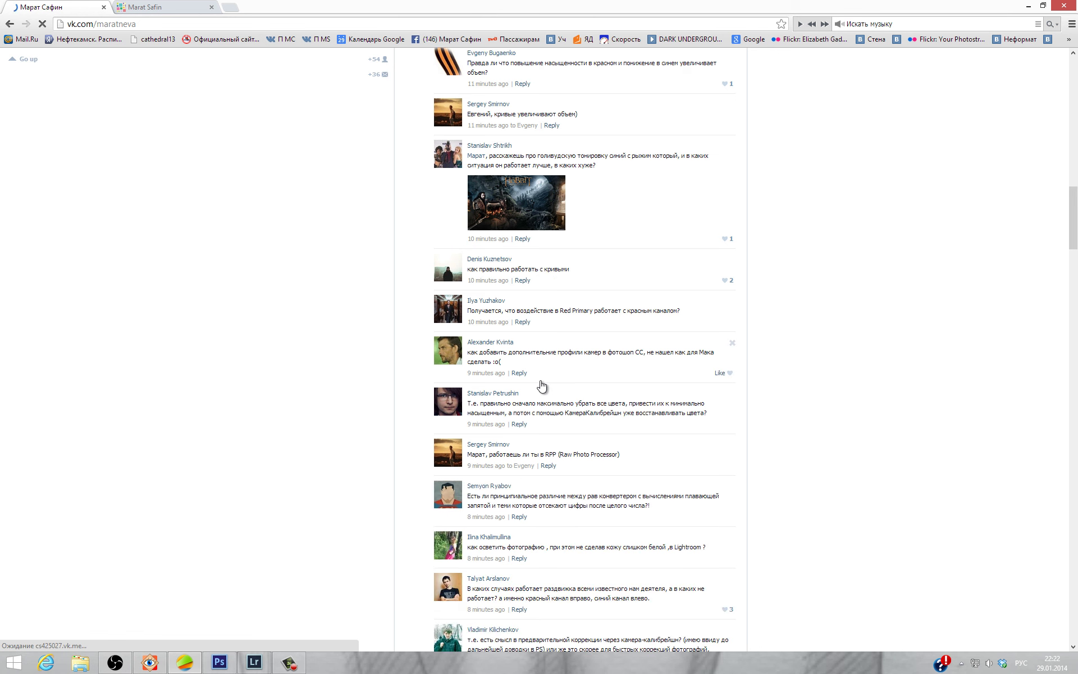
pyautogui.scroll(2, 541, 386)
pyautogui.scroll(2, 541, 385)
pyautogui.moveTo(539, 381)
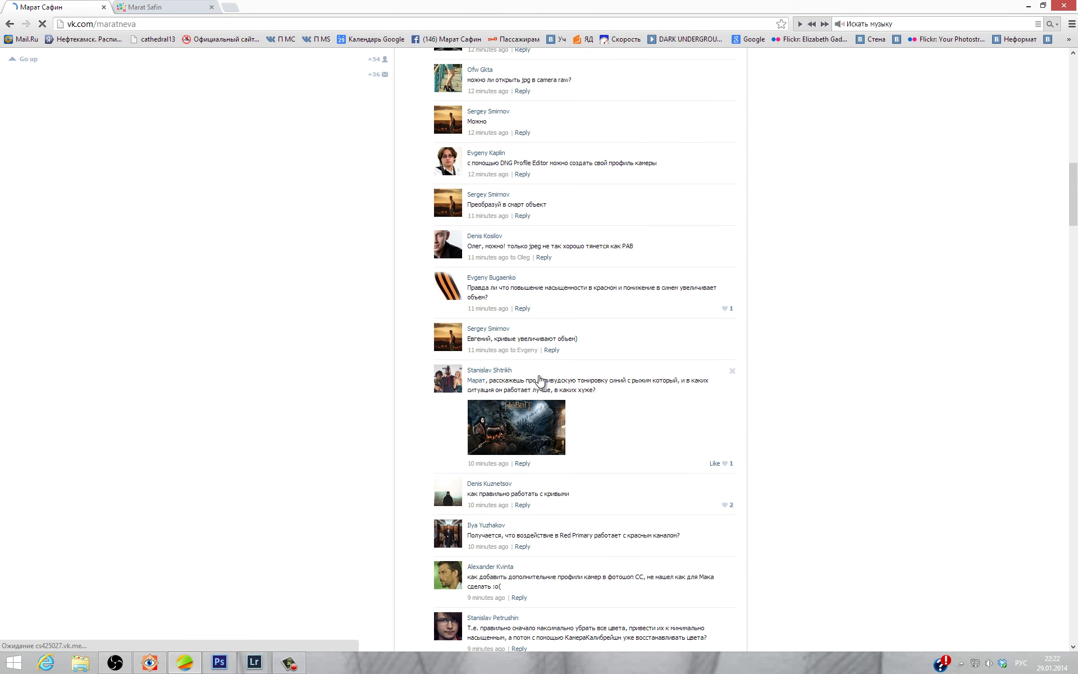
pyautogui.scroll(2, 539, 380)
pyautogui.scroll(-2, 575, 416)
pyautogui.click(537, 428)
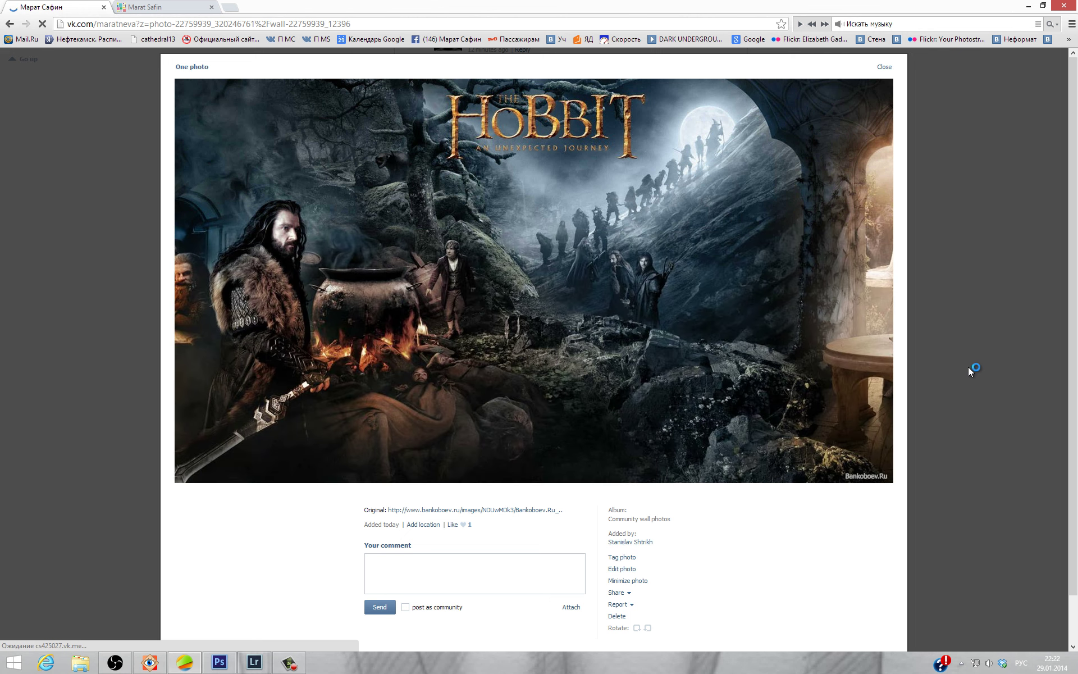
pyautogui.click(1023, 395)
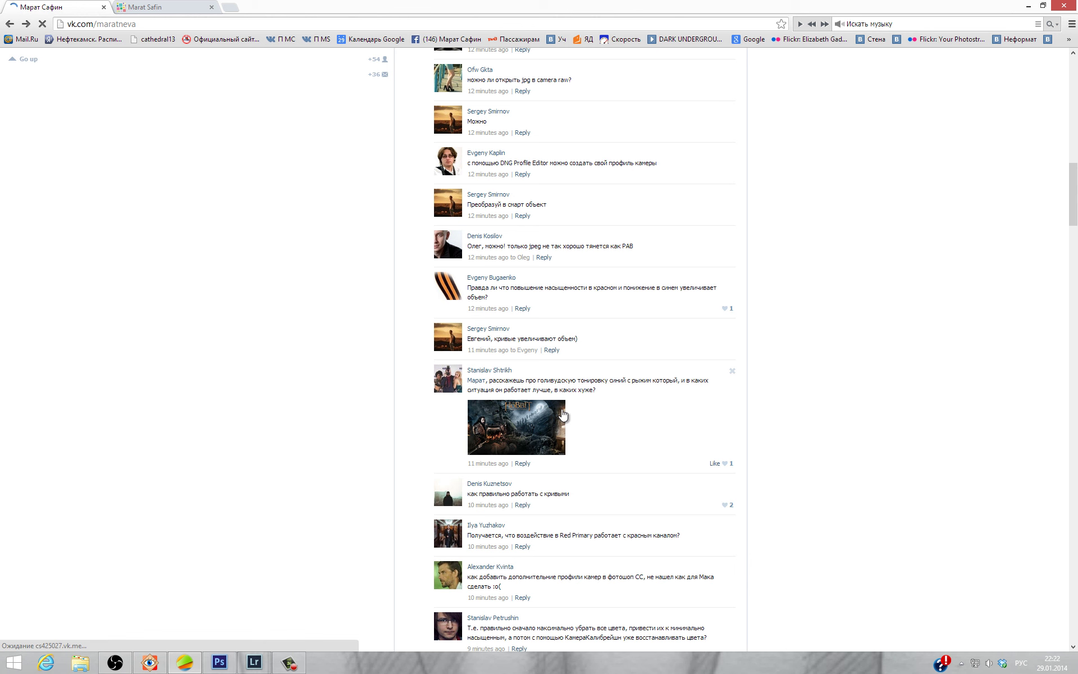
pyautogui.click(563, 416)
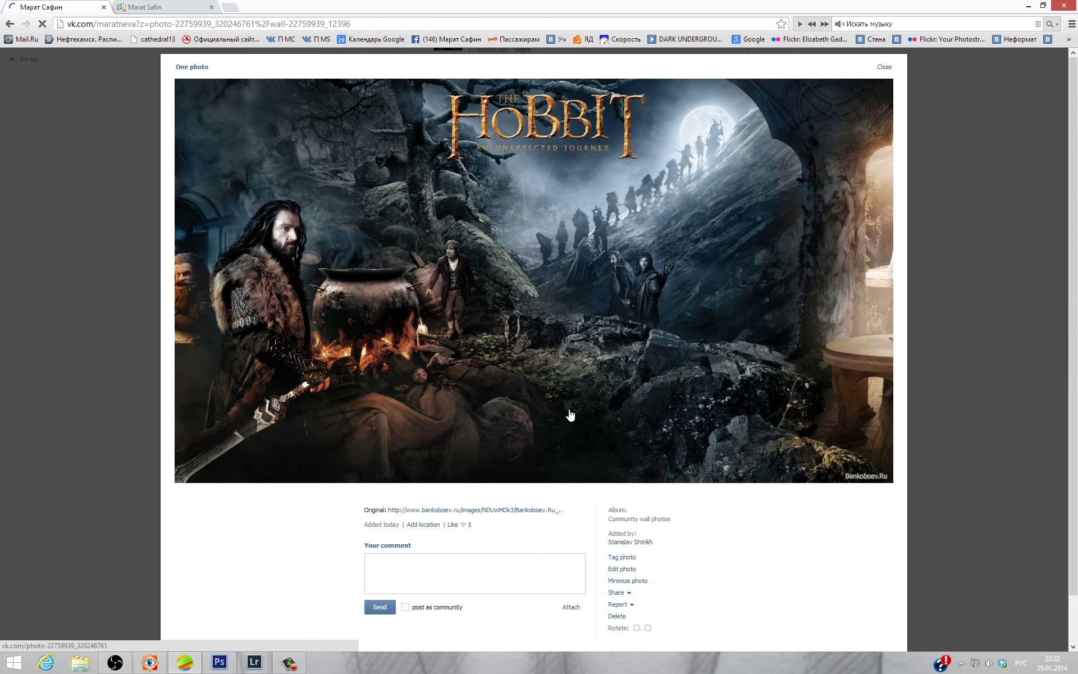
pyautogui.click(954, 384)
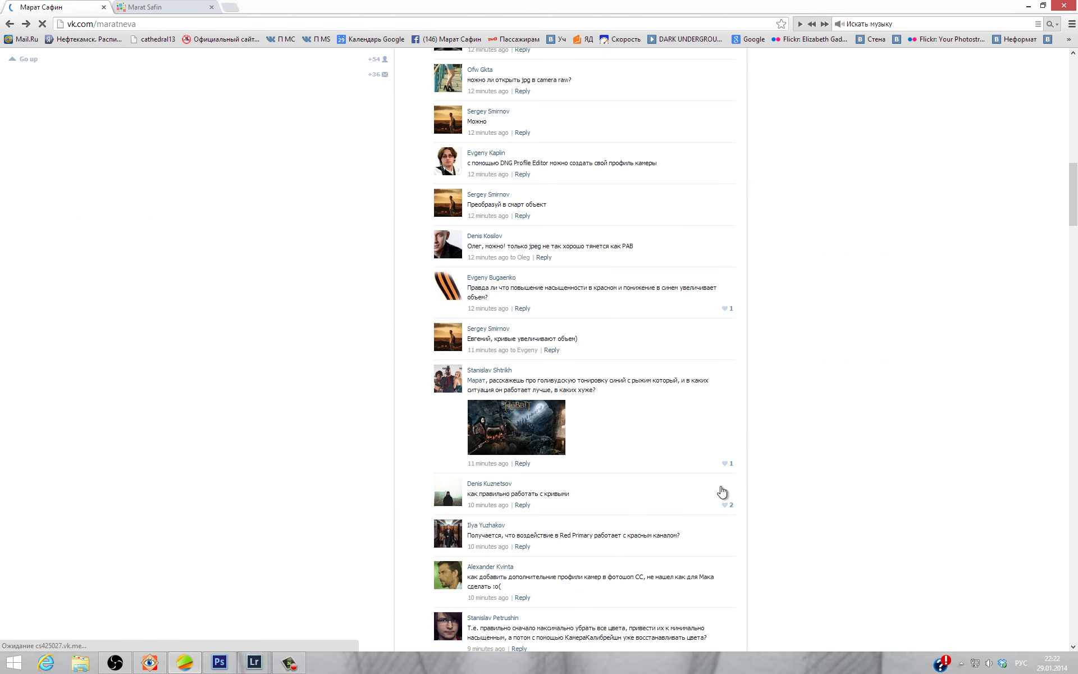
pyautogui.scroll(-2, 674, 477)
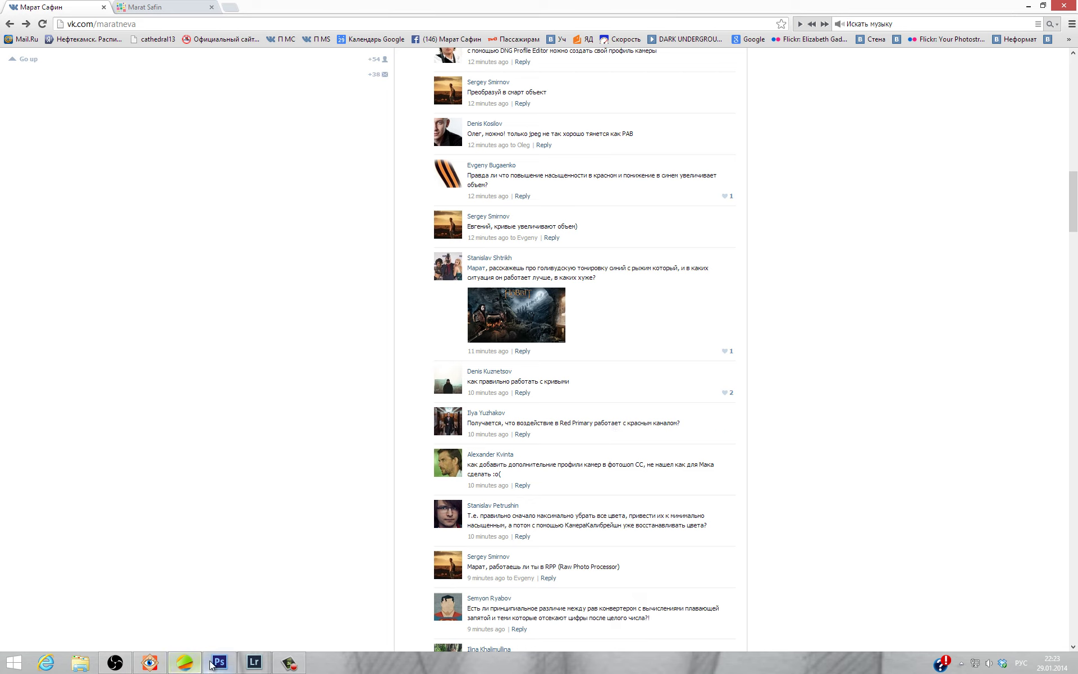
# - View the portrait full screen twice in FastStone, then close FastStone
pyautogui.click(150, 662)
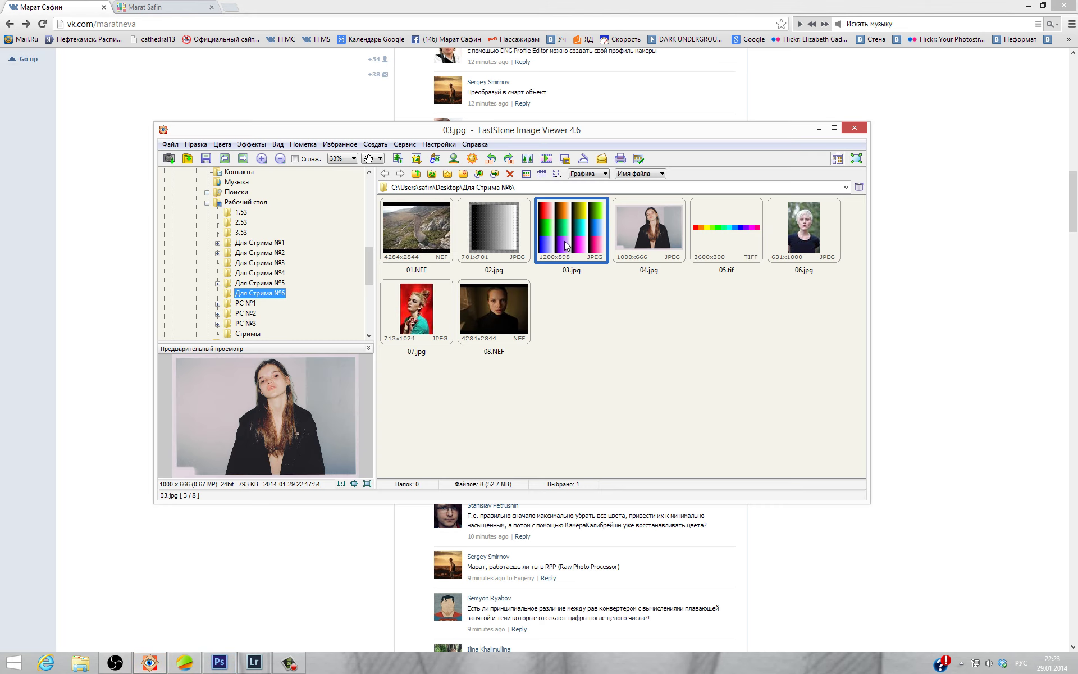
pyautogui.doubleClick(564, 241)
pyautogui.press('Escape')
pyautogui.doubleClick(568, 247)
pyautogui.press('Escape')
pyautogui.click(854, 128)
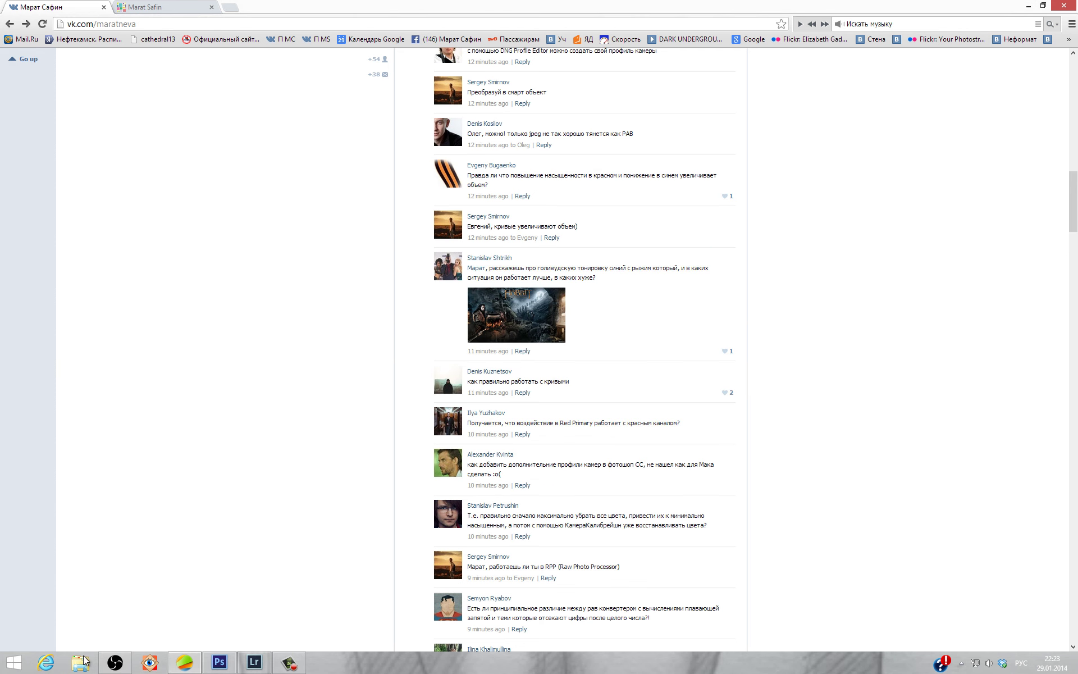
# - Minimize Chrome and enter 0 for the chart's Blue Primary saturation in Camera Calibration
pyautogui.click(1028, 6)
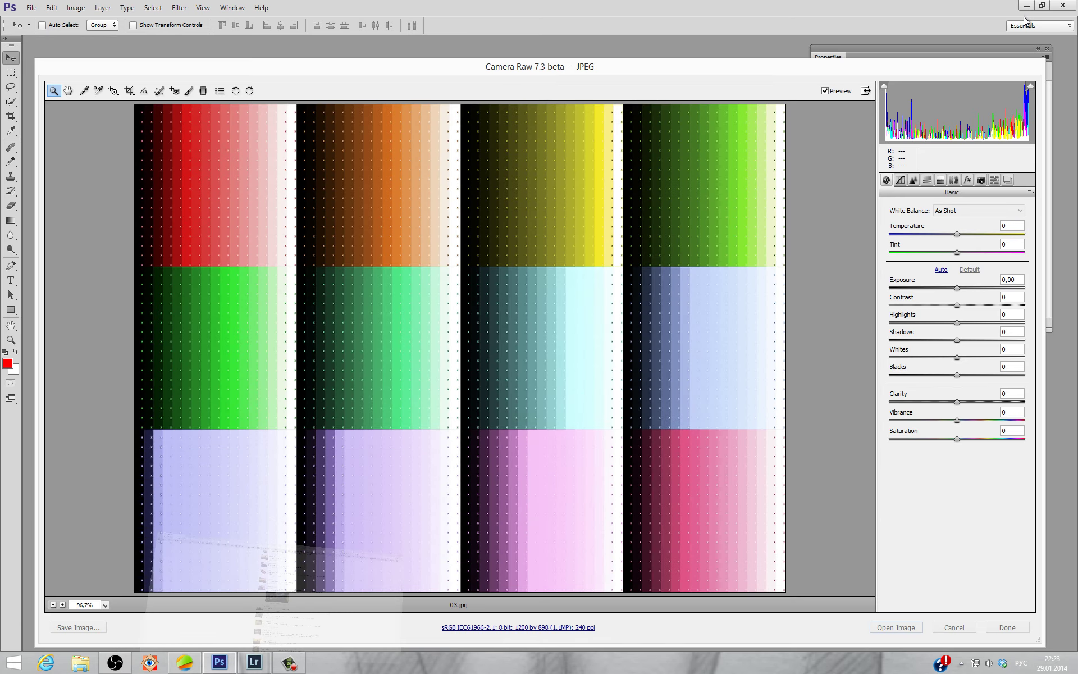
pyautogui.click(981, 180)
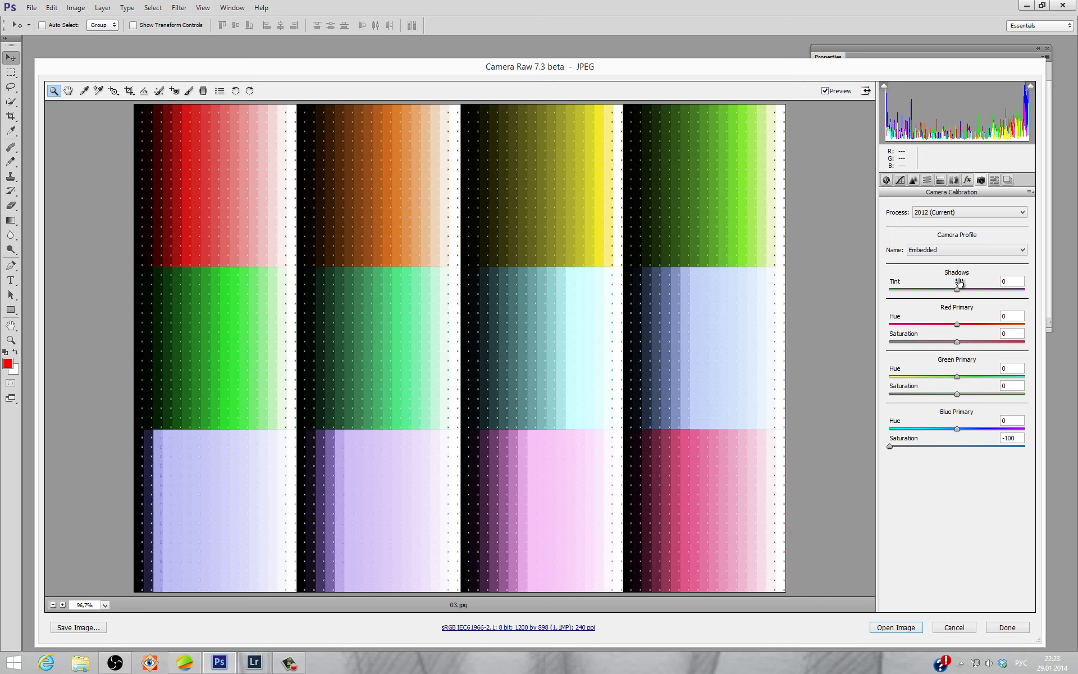
pyautogui.doubleClick(1014, 437)
pyautogui.write('0')
pyautogui.press('Return')
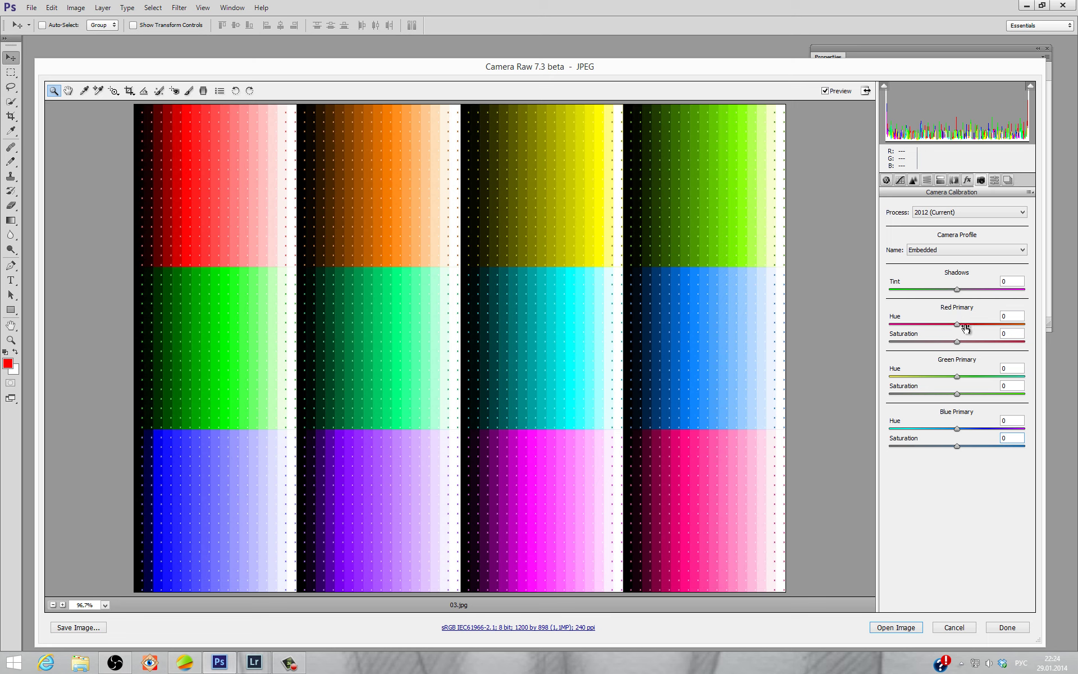
# - Switch back to Chrome and scroll further down the VK comment thread
pyautogui.click(185, 663)
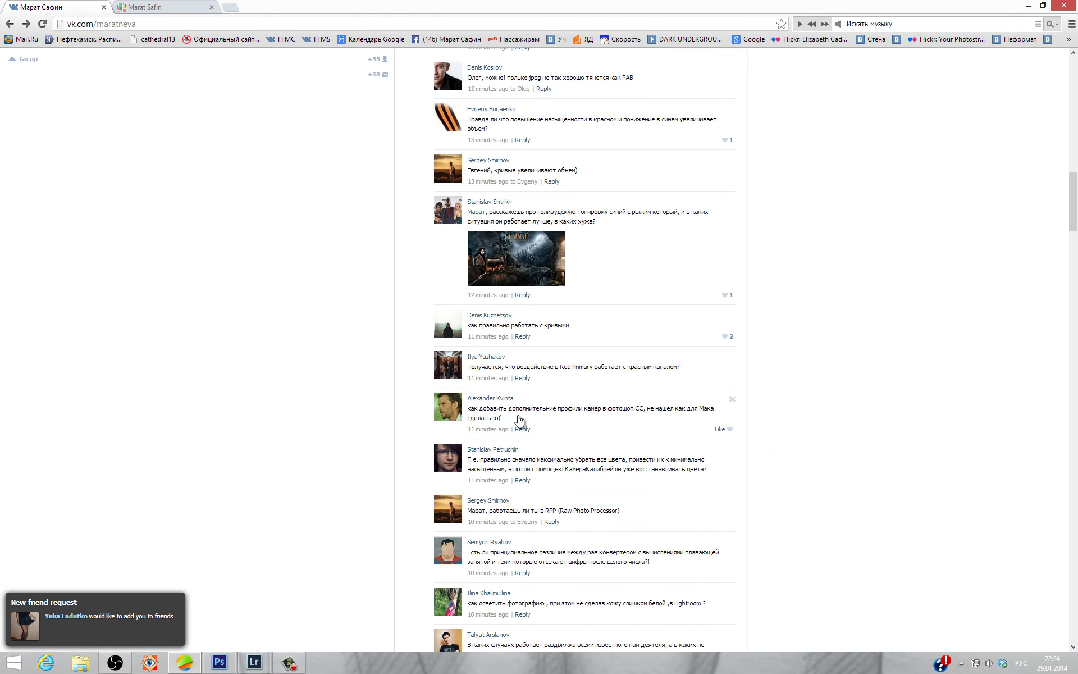
pyautogui.scroll(-1, 490, 422)
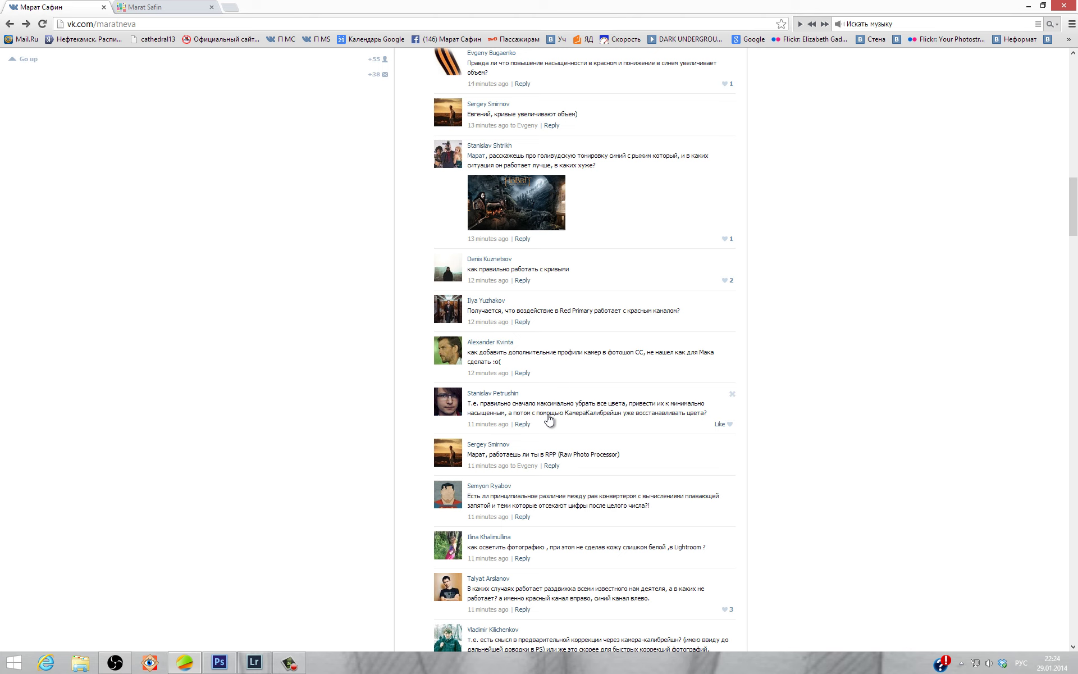
# - Bring the portrait up in Lightroom and review its Basic and Tone Curve panels
pyautogui.click(254, 662)
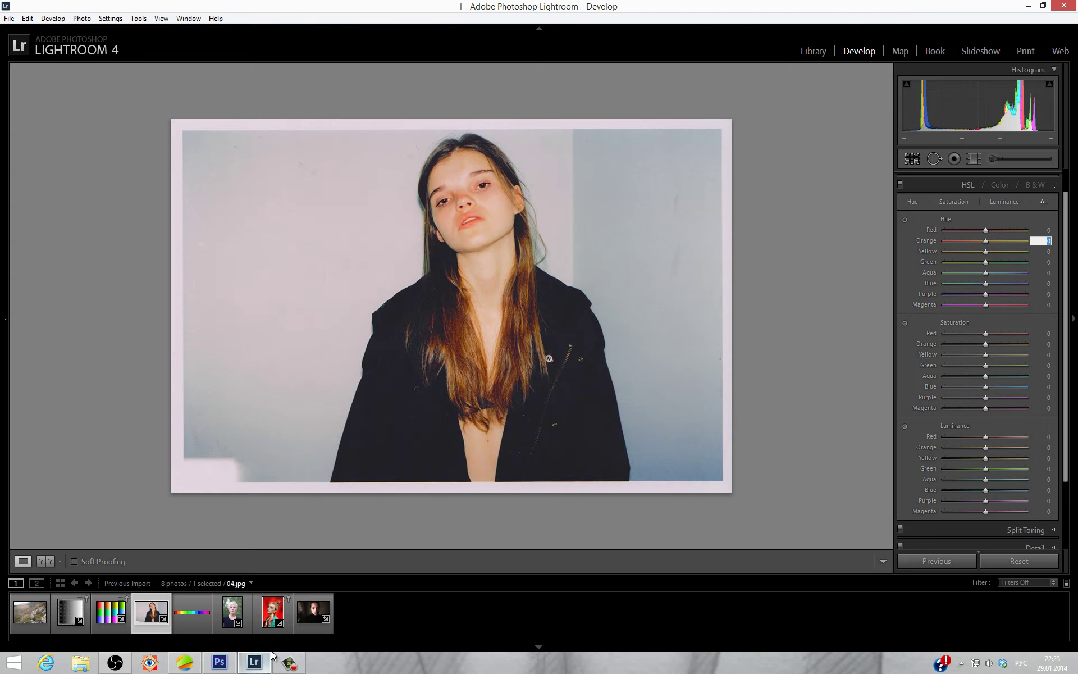
pyautogui.click(1051, 185)
pyautogui.click(1050, 179)
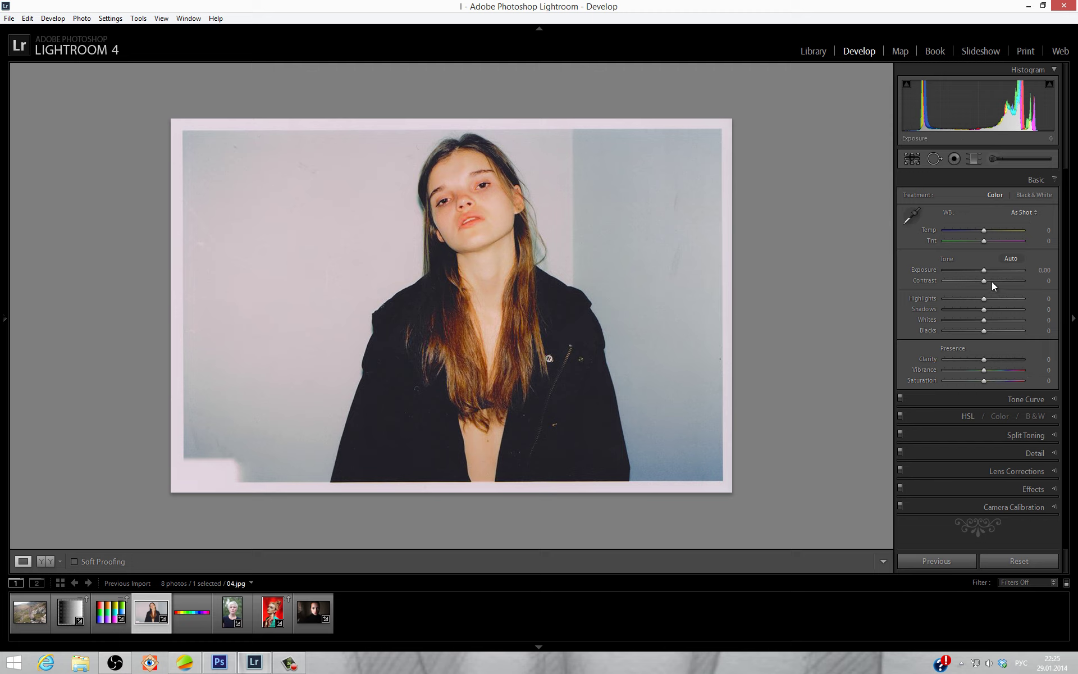
pyautogui.click(1029, 399)
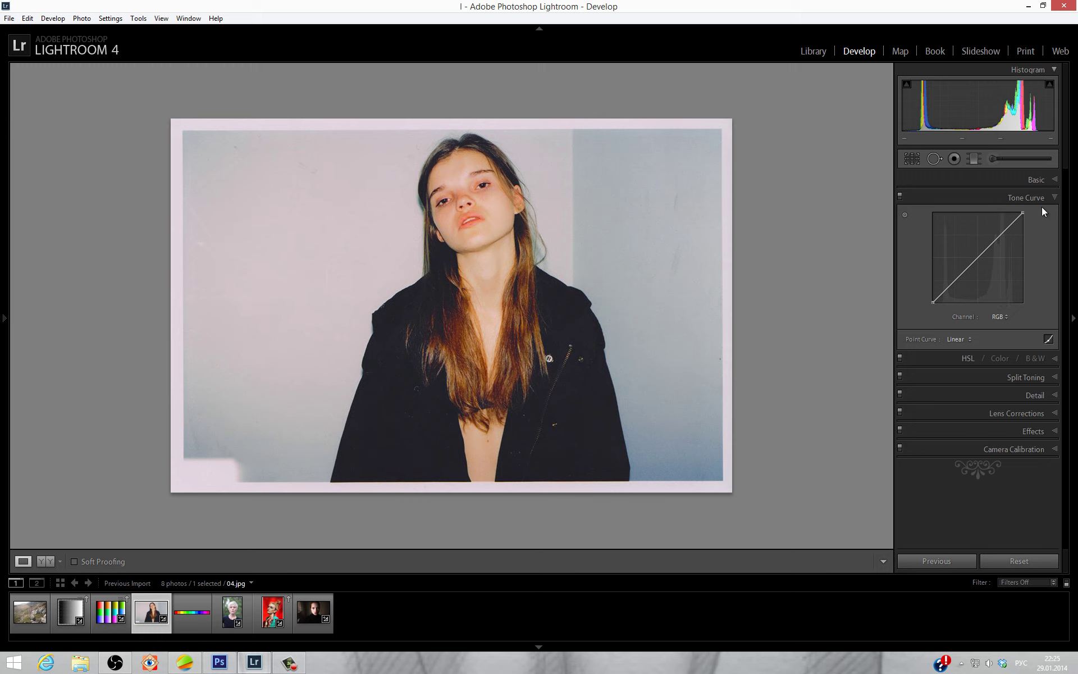
pyautogui.click(1044, 199)
pyautogui.click(1054, 185)
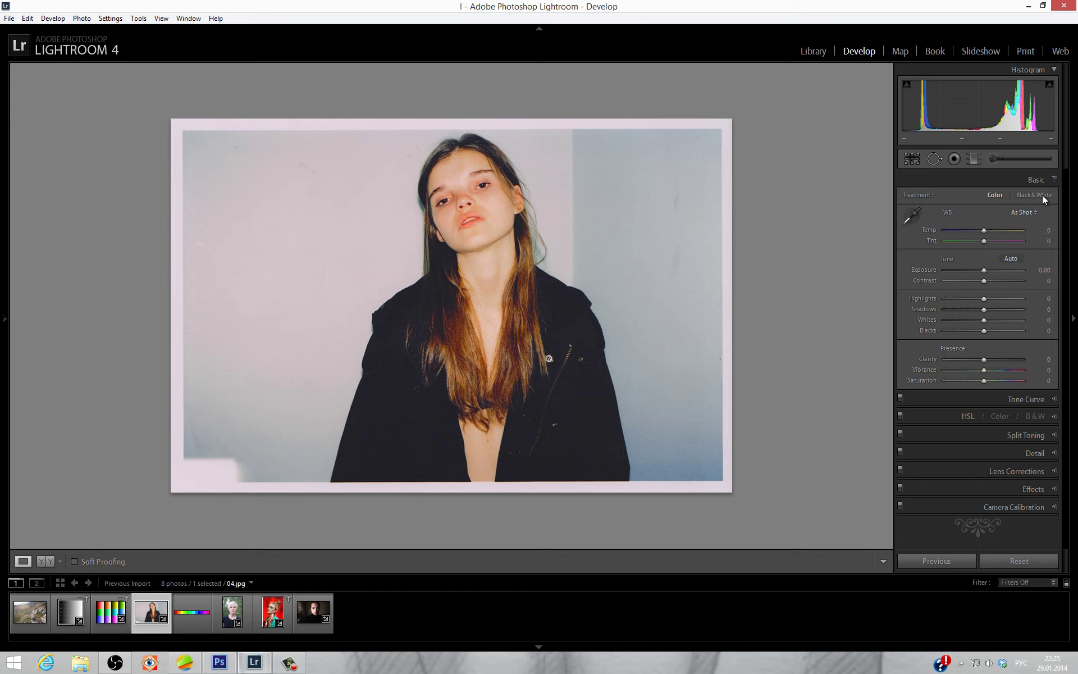
pyautogui.click(1055, 181)
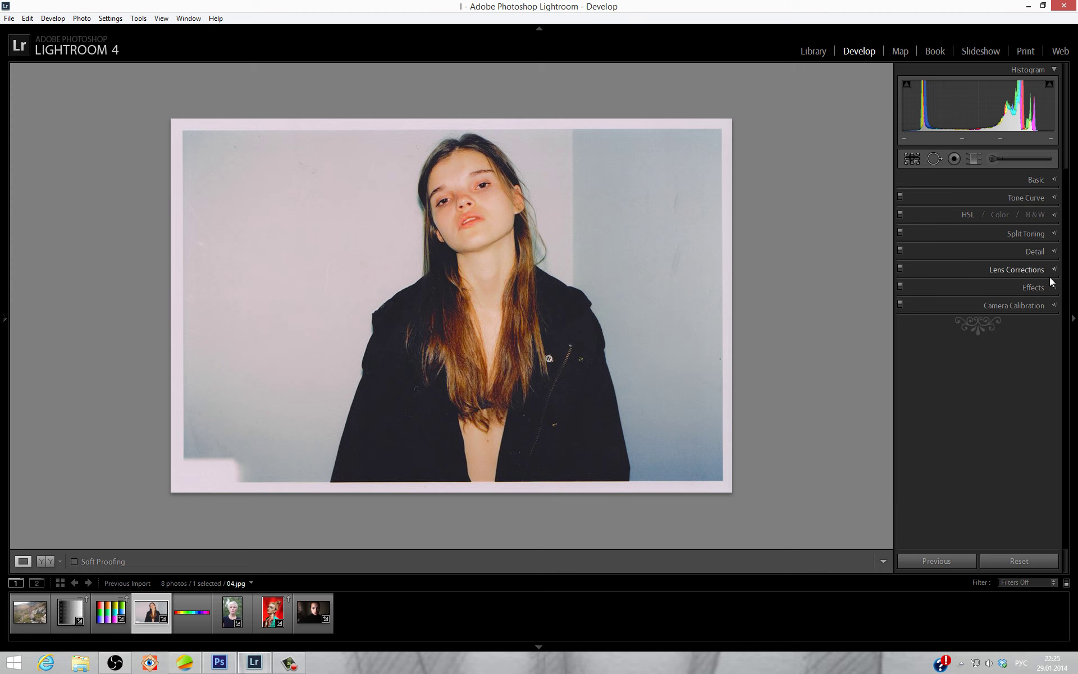
# - Review Camera Calibration, preview black and white, then return to colour HSL and collapse it
pyautogui.click(1055, 306)
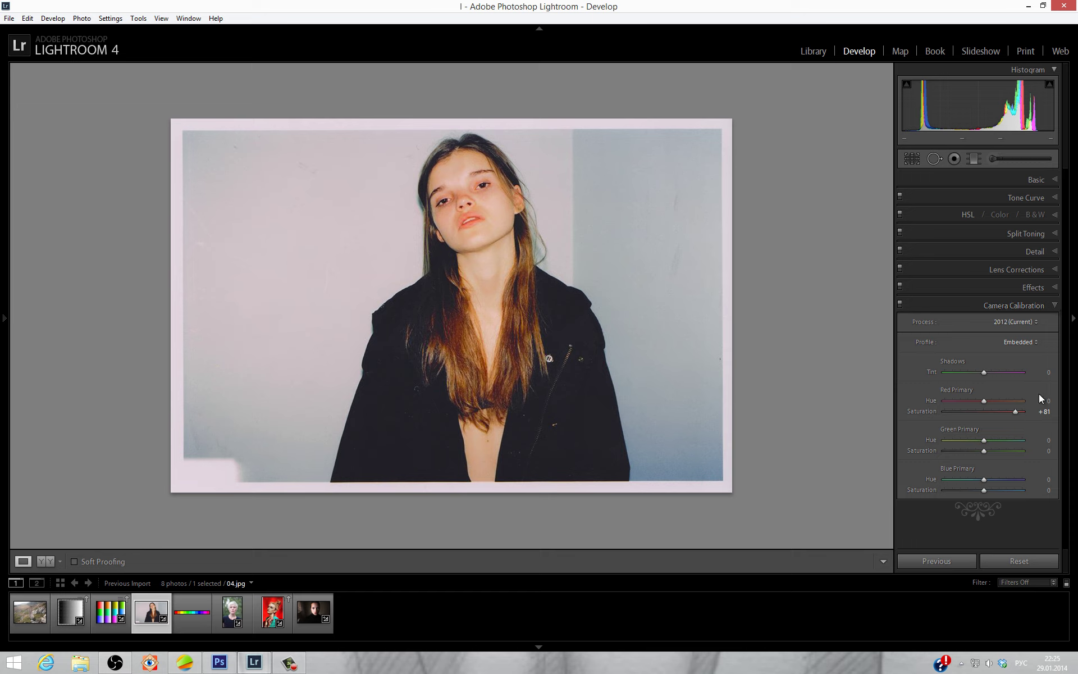
pyautogui.click(1042, 216)
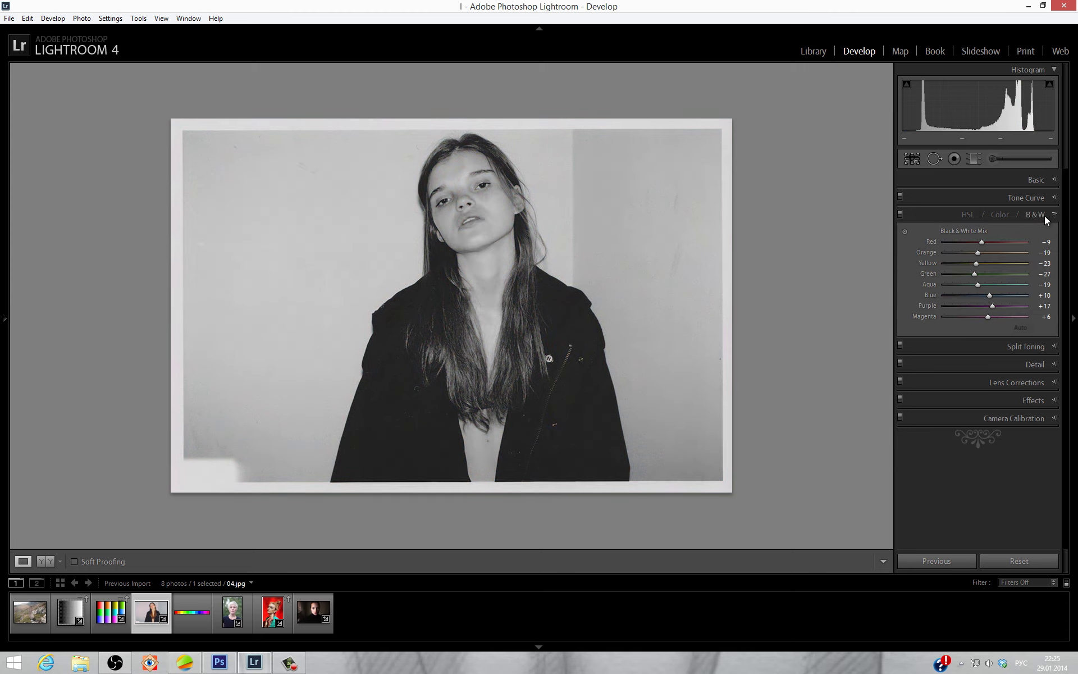
pyautogui.click(968, 215)
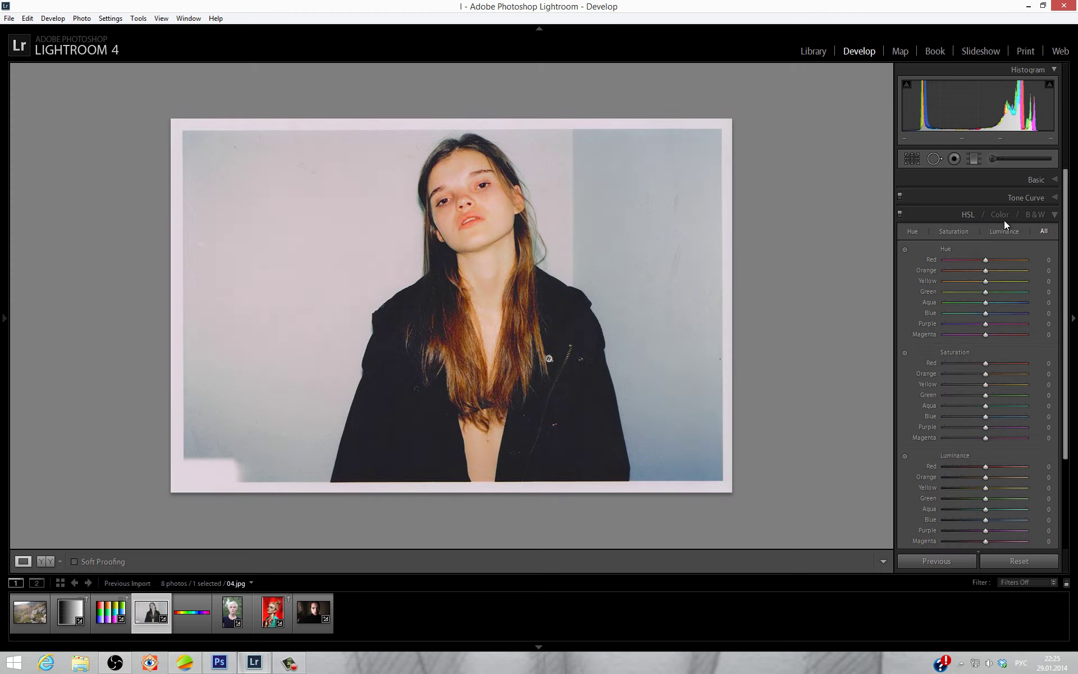
pyautogui.click(1054, 216)
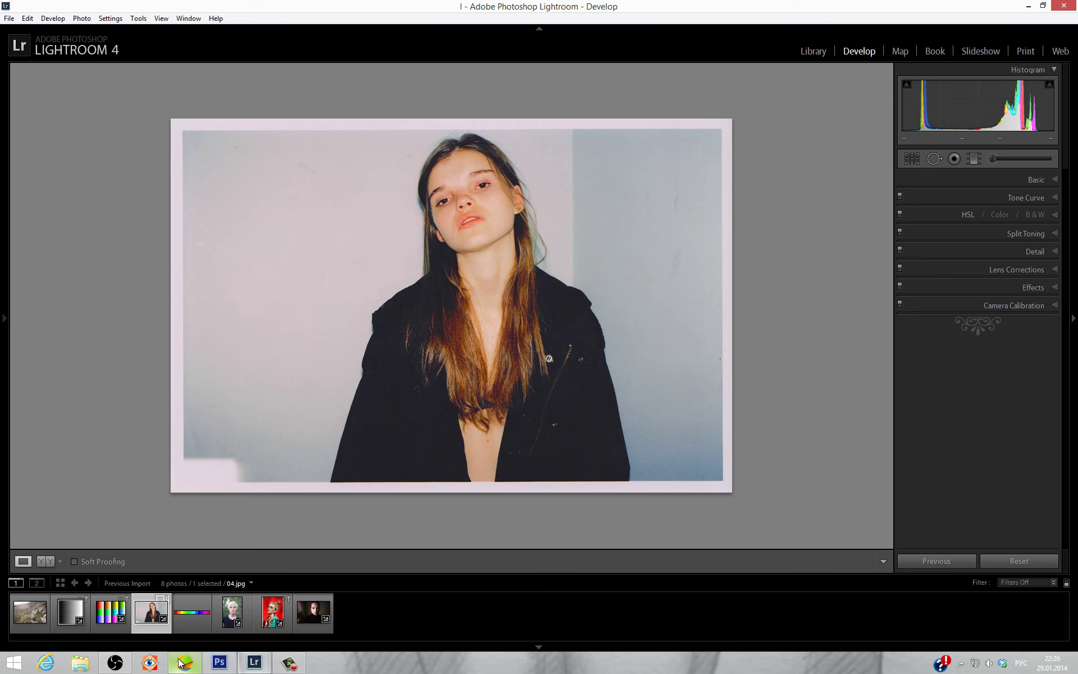
pyautogui.moveTo(114, 663)
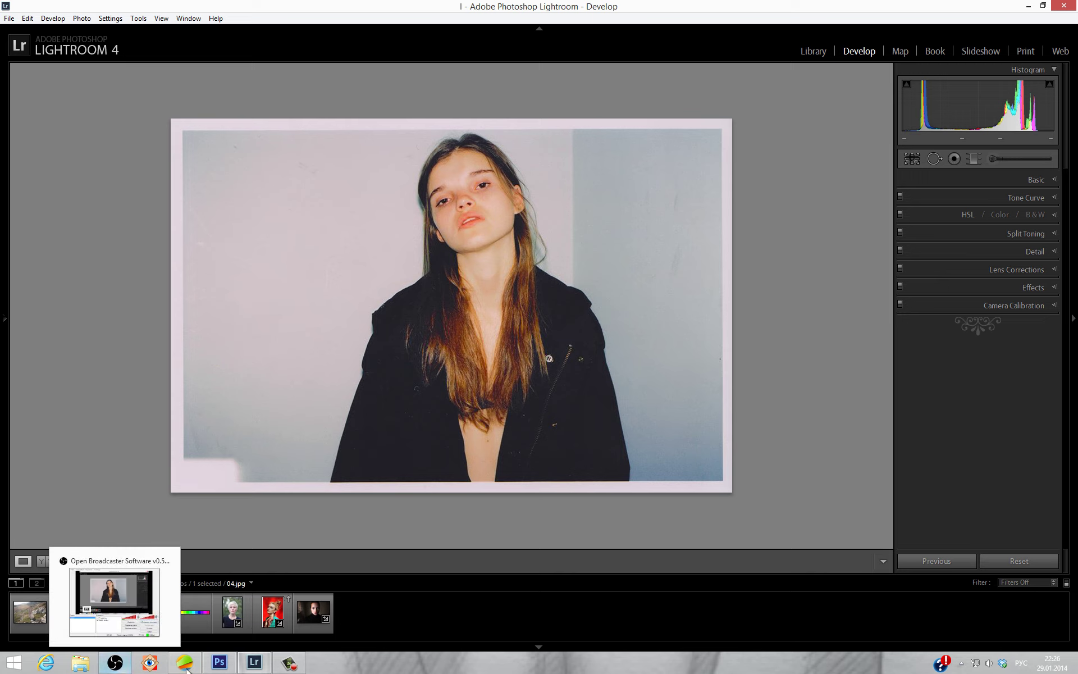
# - Bring Chrome's VK comment thread back and scroll to the RPP and skin-brightening questions
pyautogui.click(184, 662)
pyautogui.scroll(-1, 498, 412)
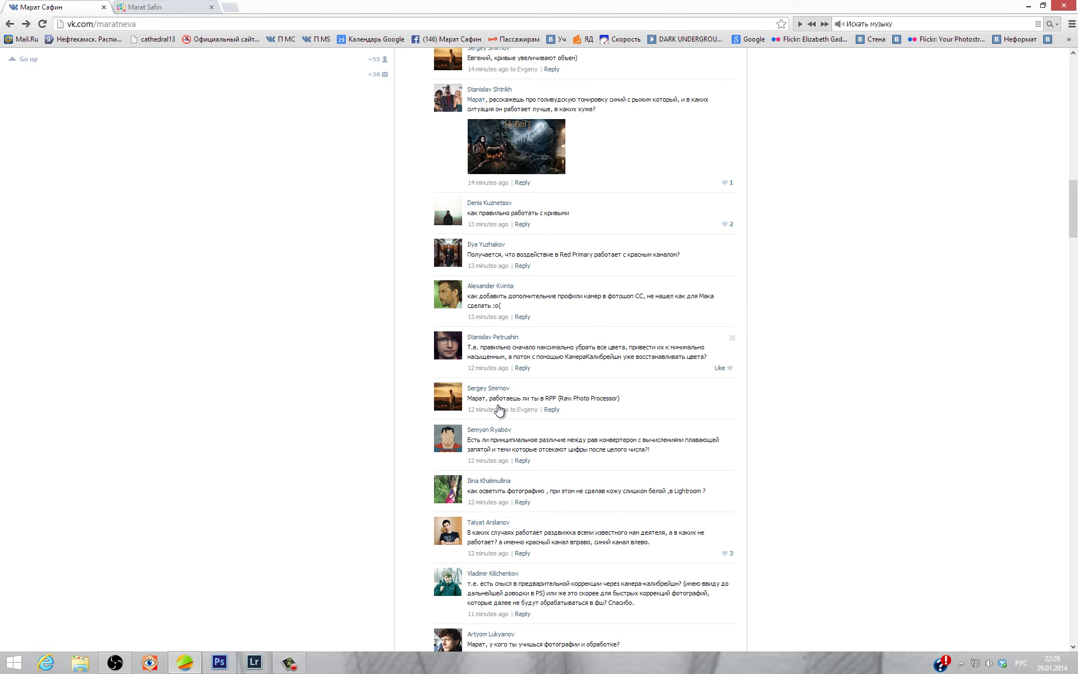
pyautogui.scroll(-1, 494, 466)
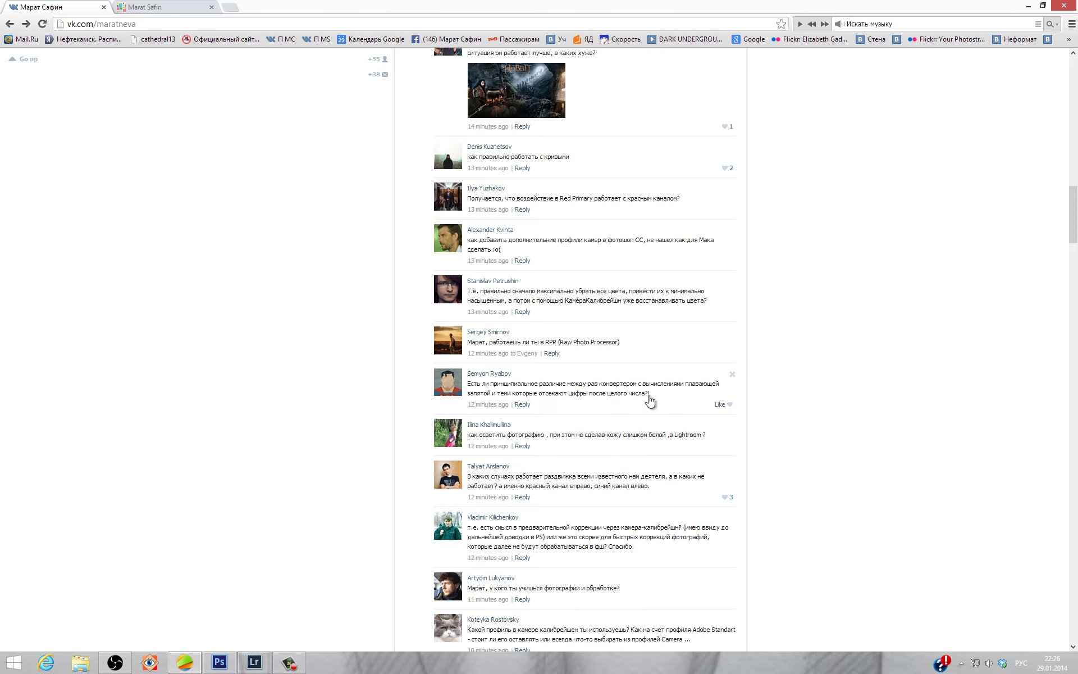
# - Highlight the raw-converter precision question, then read down to the calibration-profile and Camera Raw reopening questions
pyautogui.moveTo(650, 393)
pyautogui.mouseDown()
pyautogui.moveTo(449, 372)
pyautogui.moveTo(468, 384)
pyautogui.mouseUp()
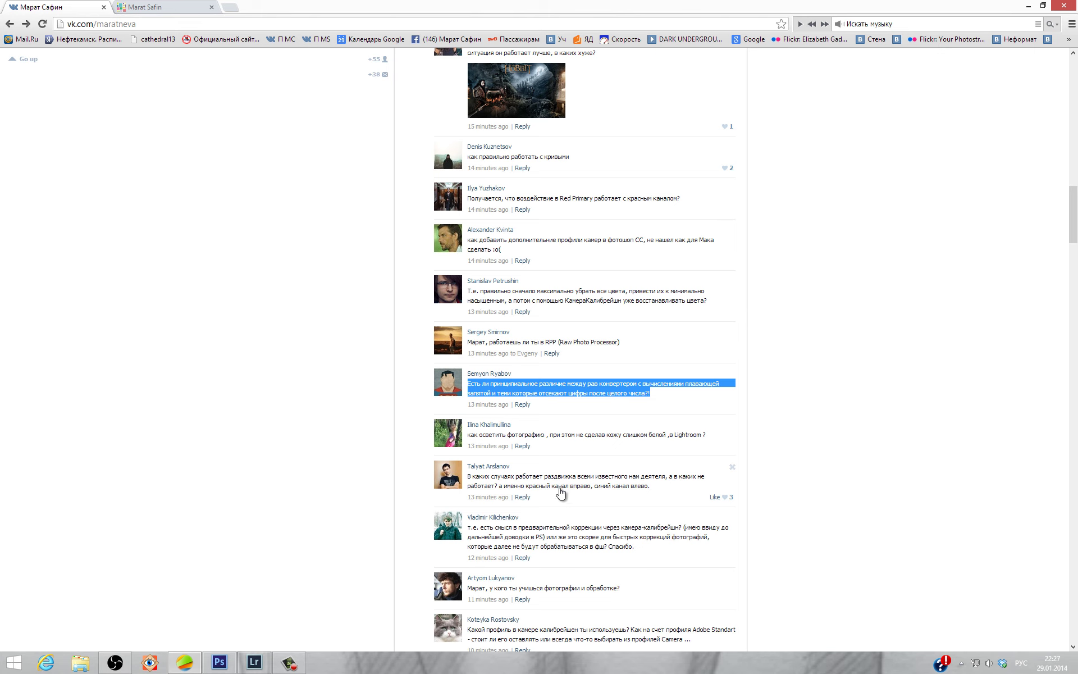
pyautogui.scroll(-2, 612, 500)
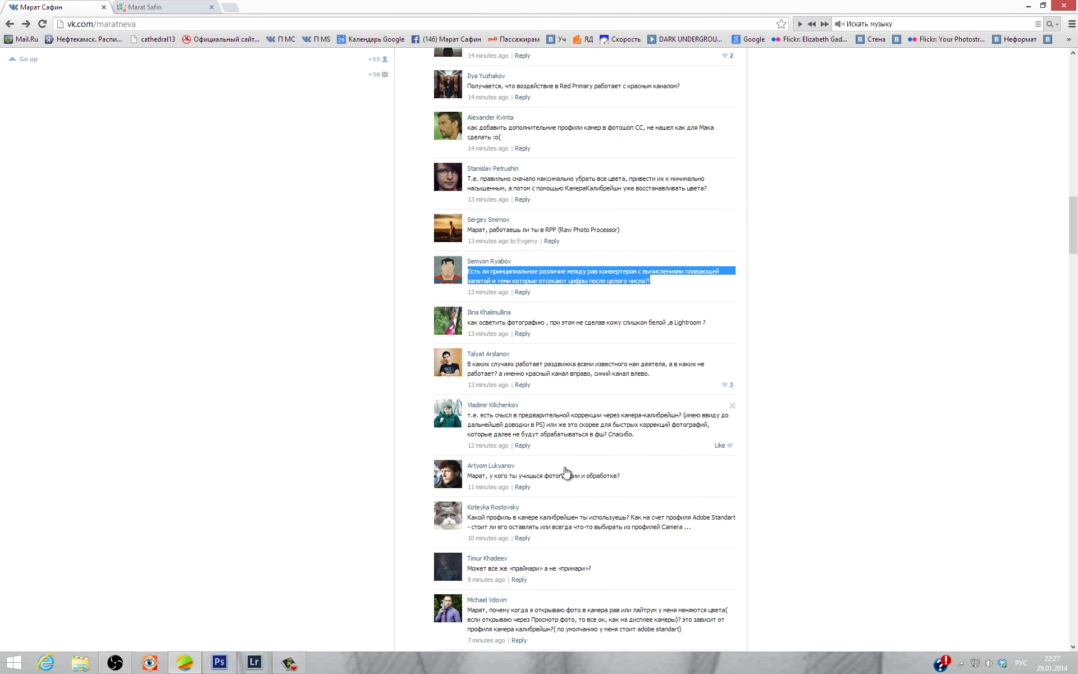
pyautogui.scroll(-2, 530, 484)
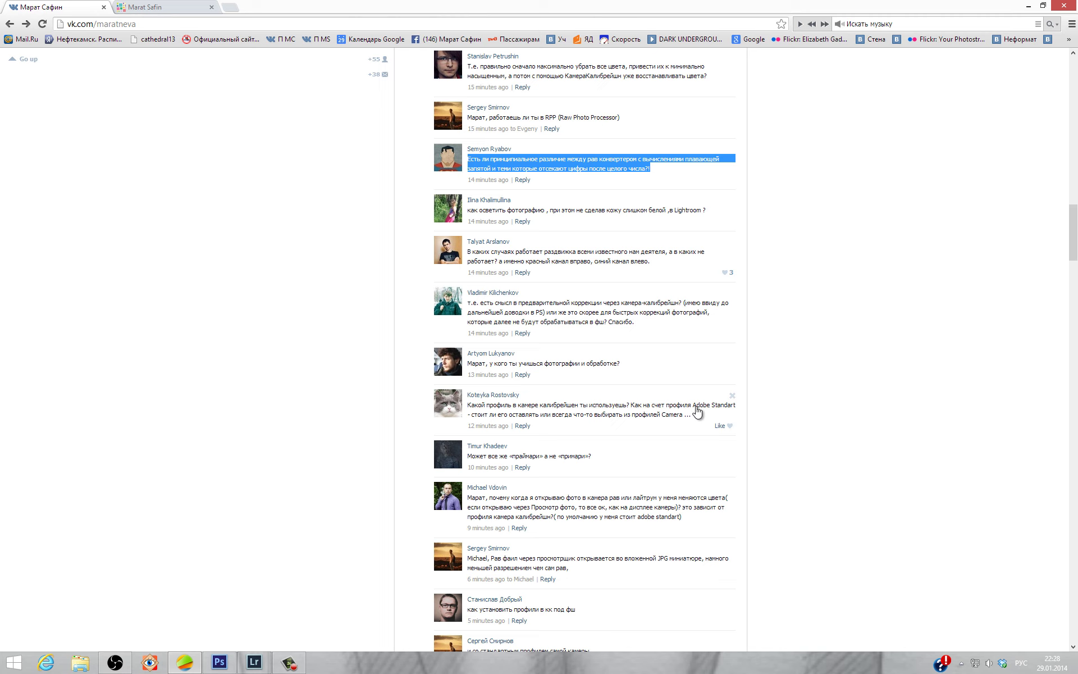
pyautogui.scroll(-1, 662, 416)
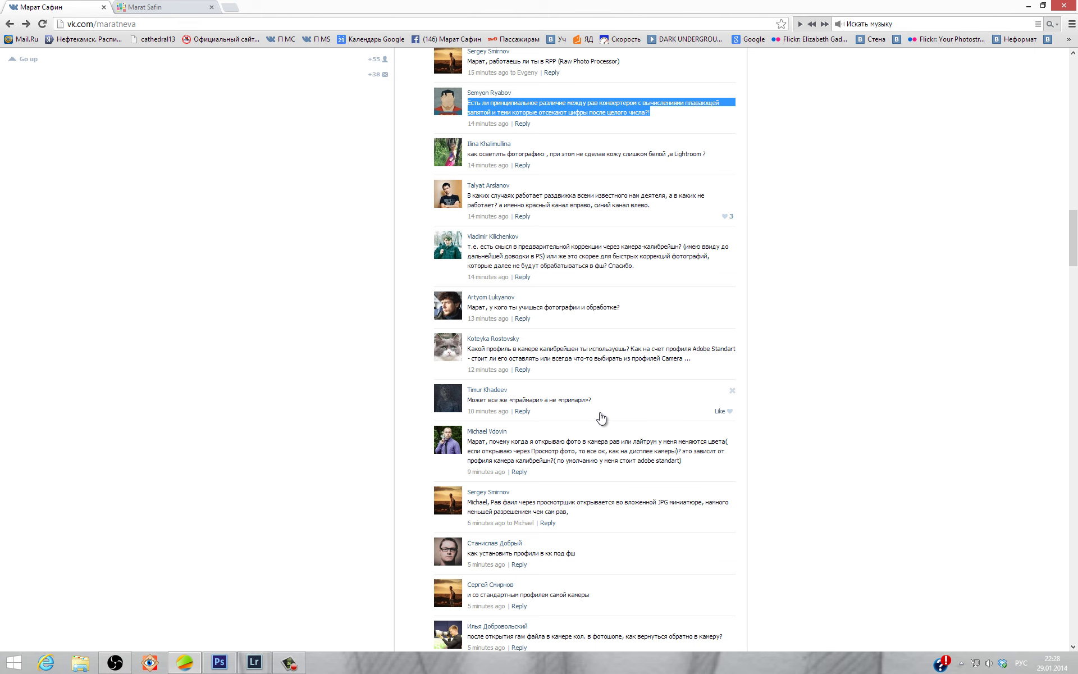
pyautogui.scroll(-1, 612, 430)
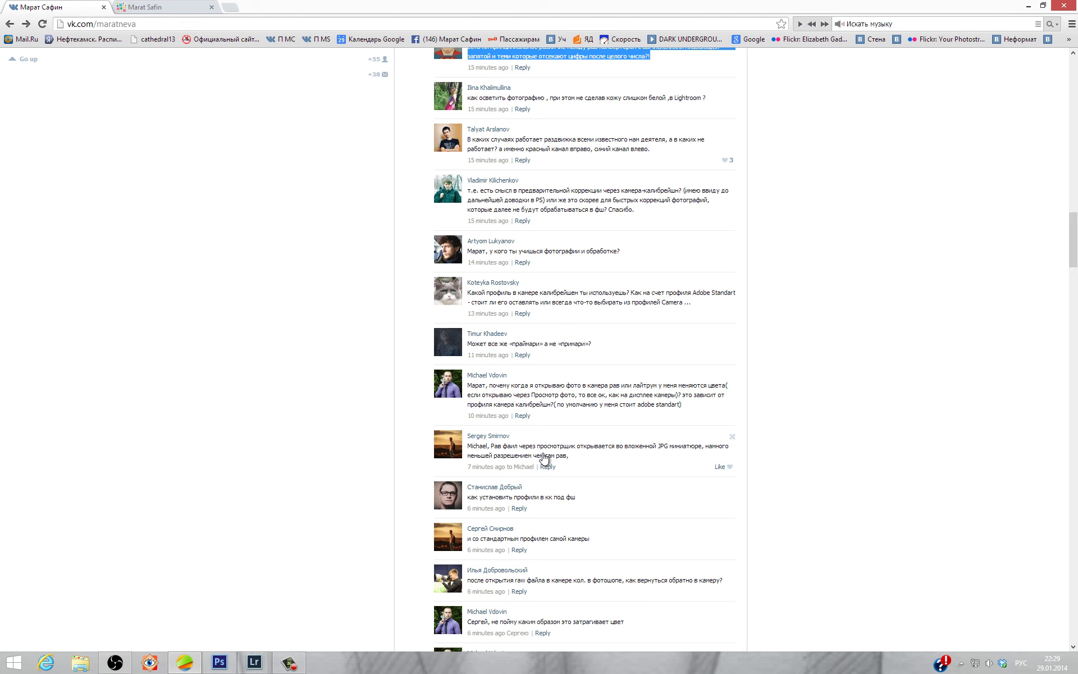
# - Scroll to the garish-colours comment and view its attached forest-path photo full-size
pyautogui.scroll(-2, 544, 461)
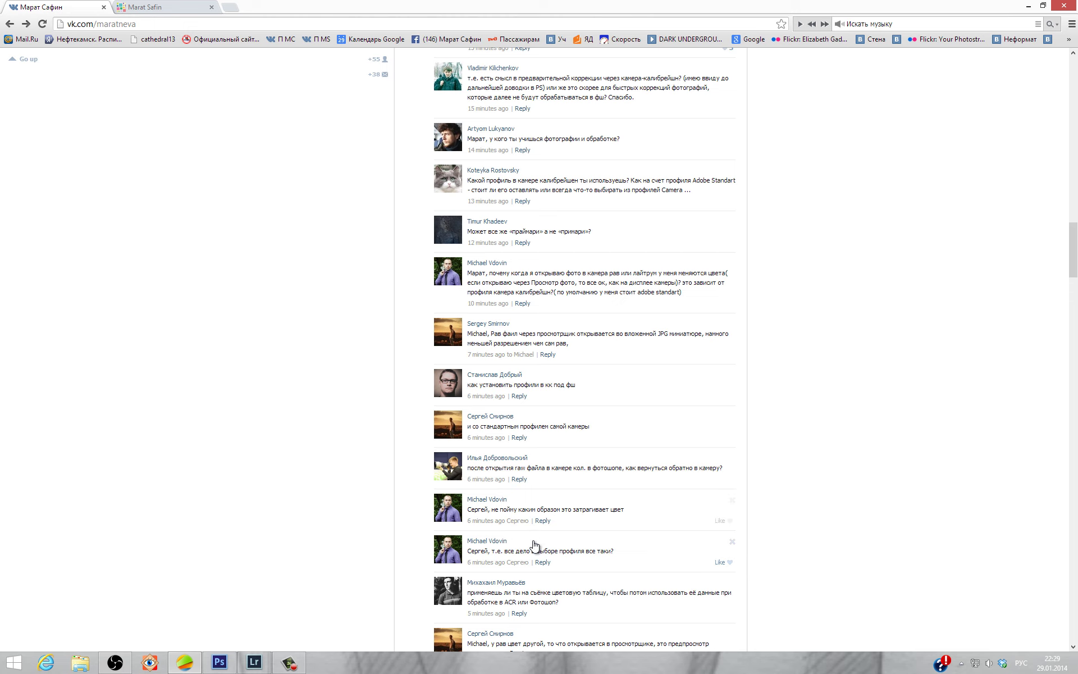
pyautogui.scroll(-1, 622, 538)
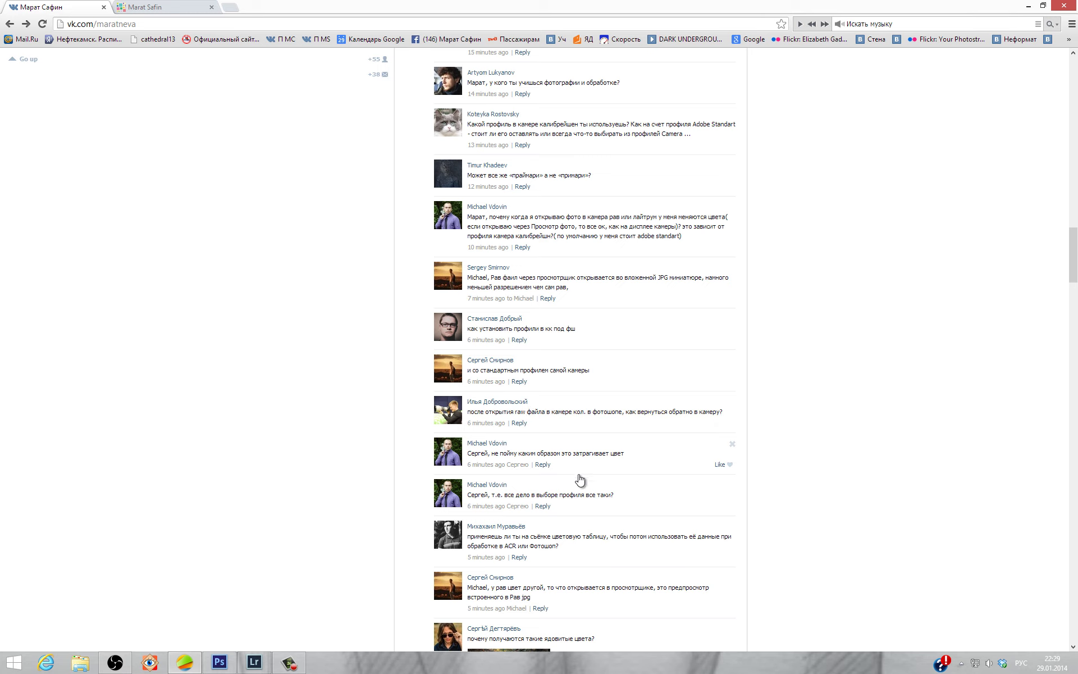
pyautogui.moveTo(582, 494)
pyautogui.scroll(-1, 491, 548)
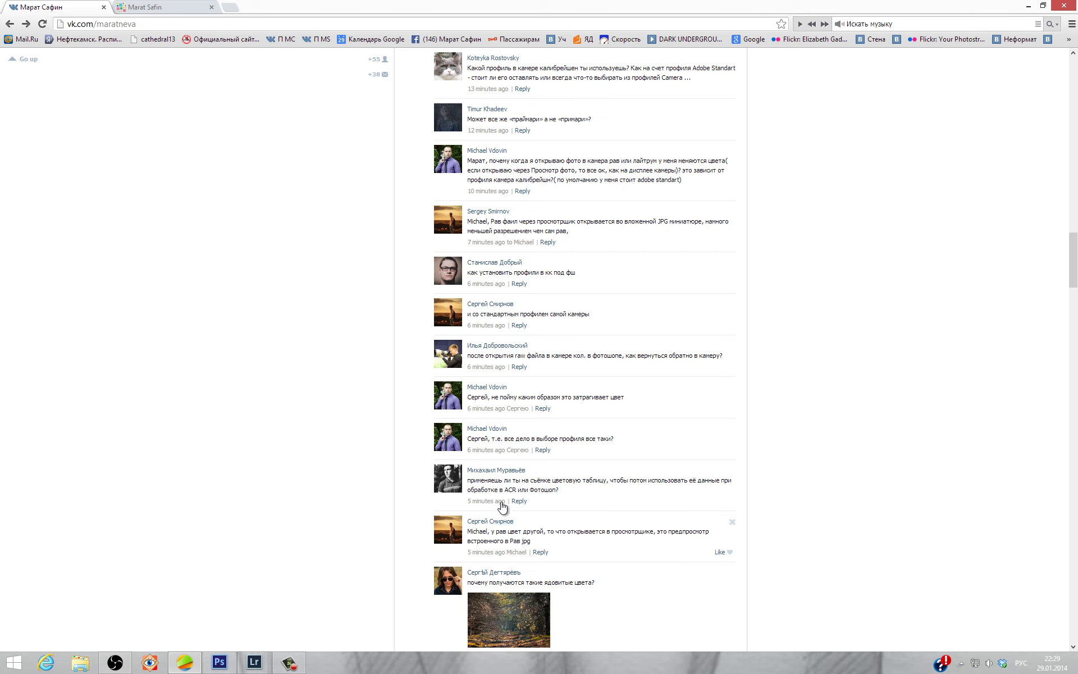
pyautogui.scroll(-1, 500, 547)
pyautogui.scroll(-1, 500, 533)
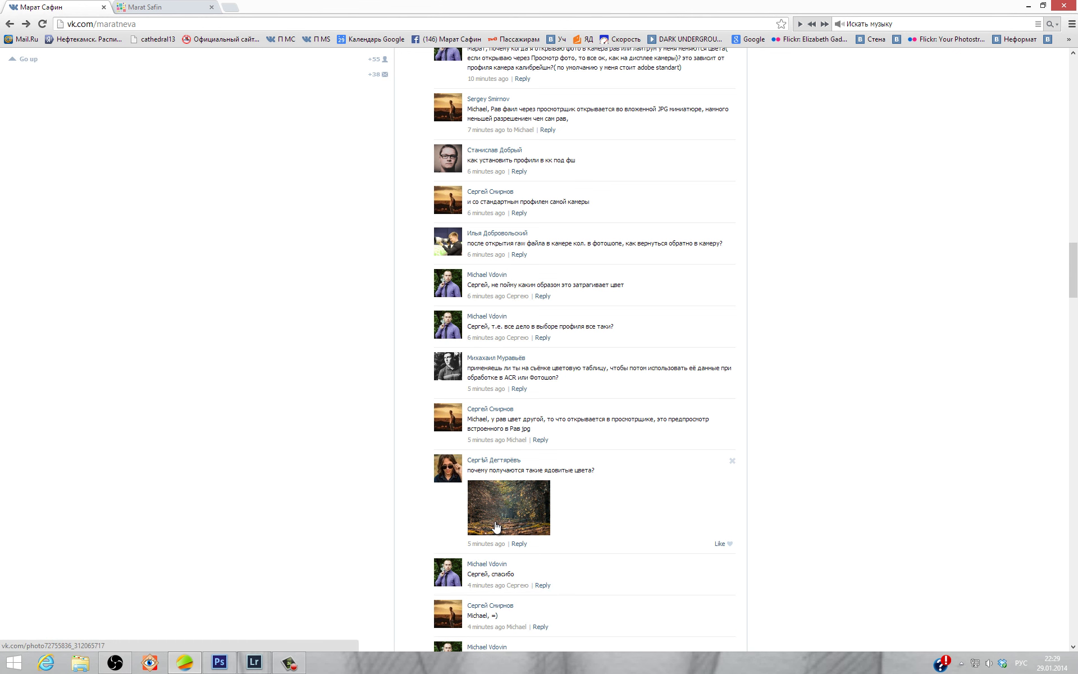
pyautogui.click(503, 518)
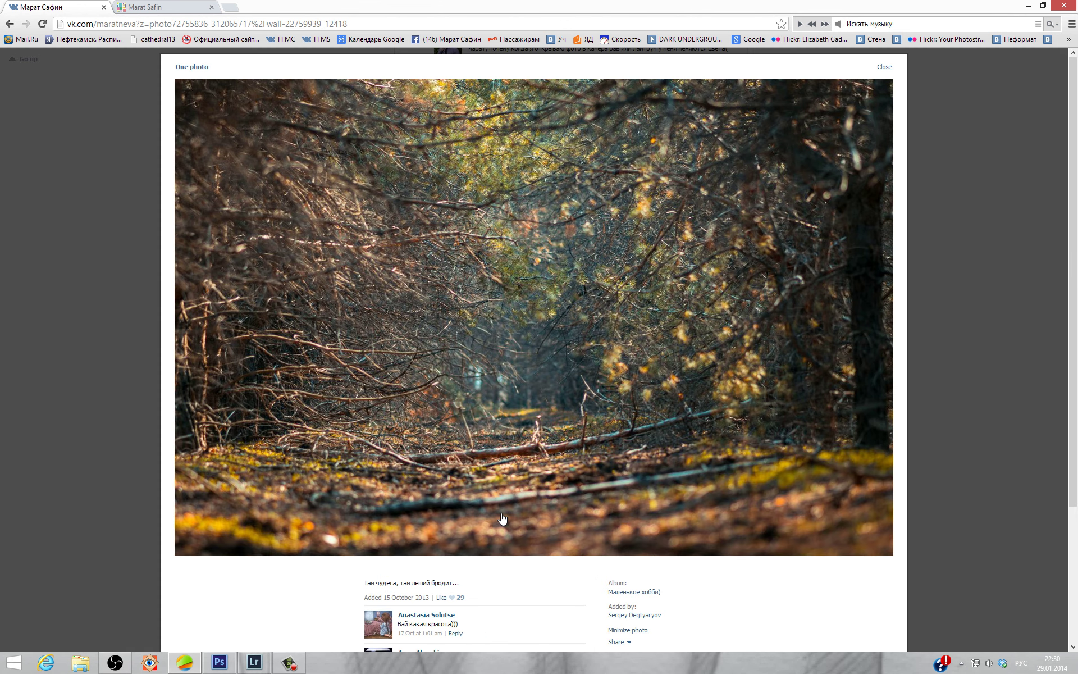
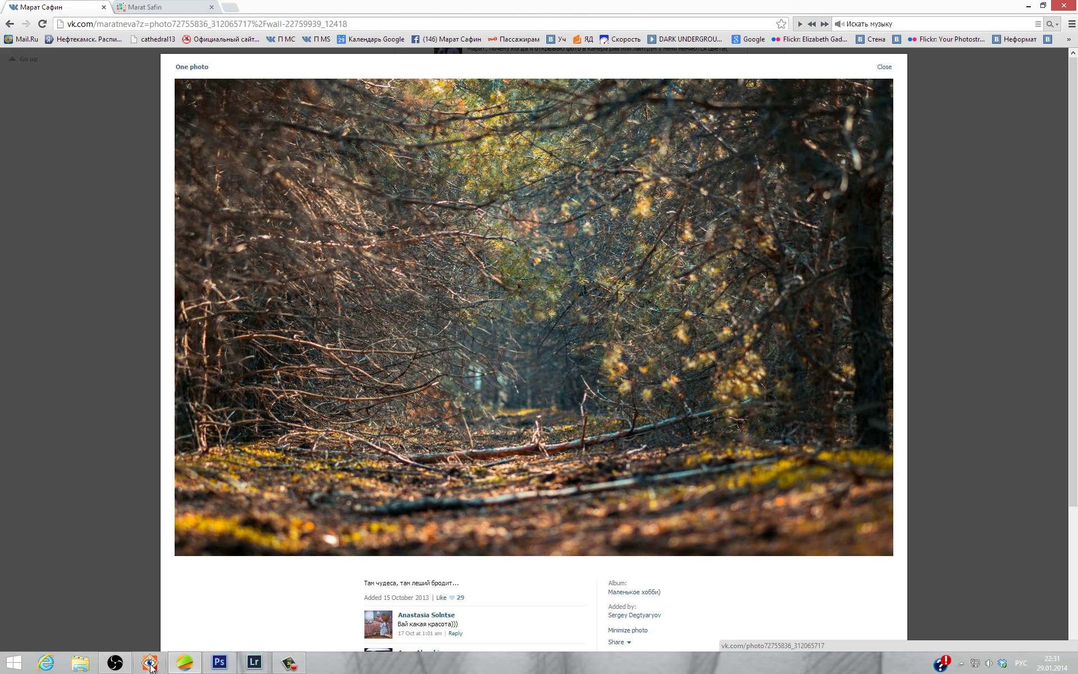
# - Open the Для Стрима №6 folder on the desktop in File Explorer
pyautogui.click(93, 659)
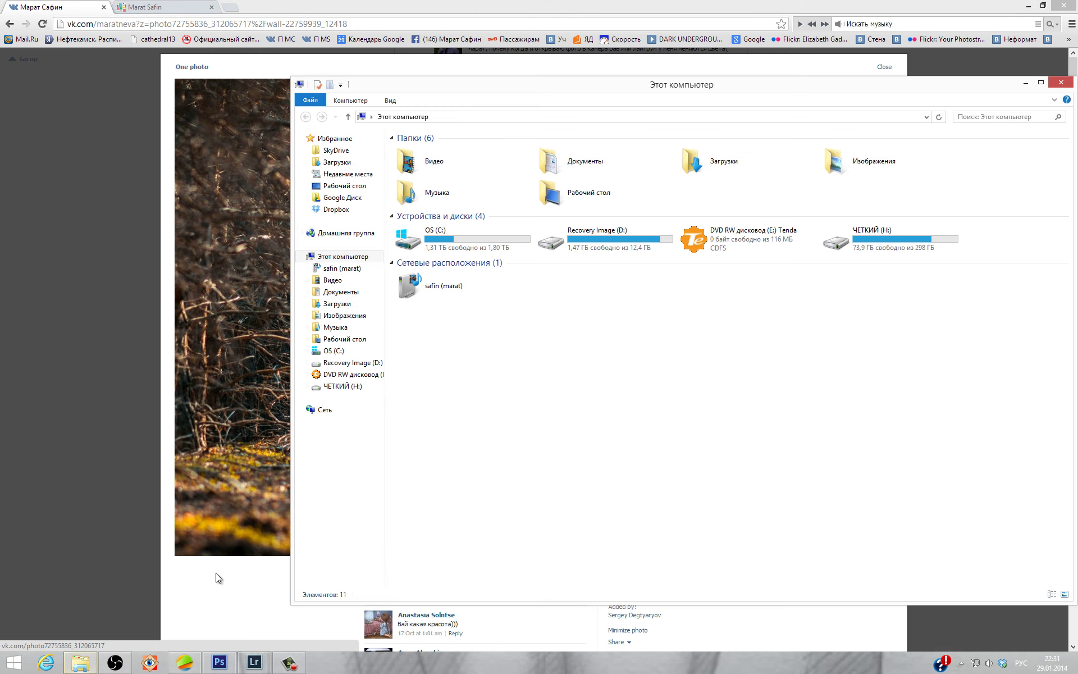
pyautogui.click(352, 186)
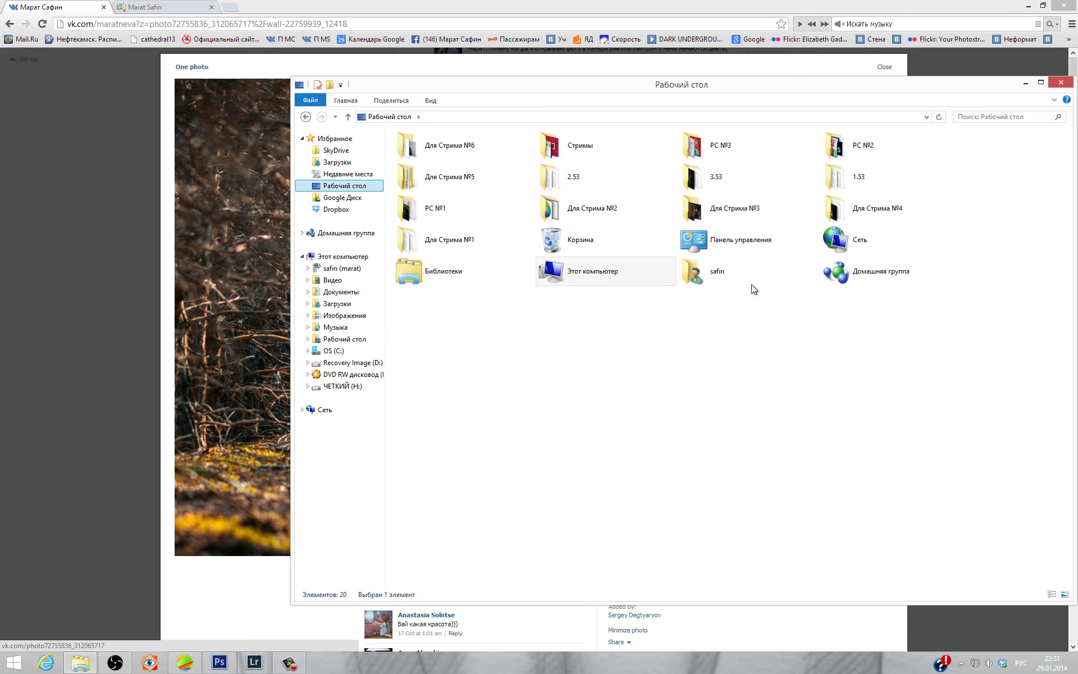
pyautogui.click(481, 267)
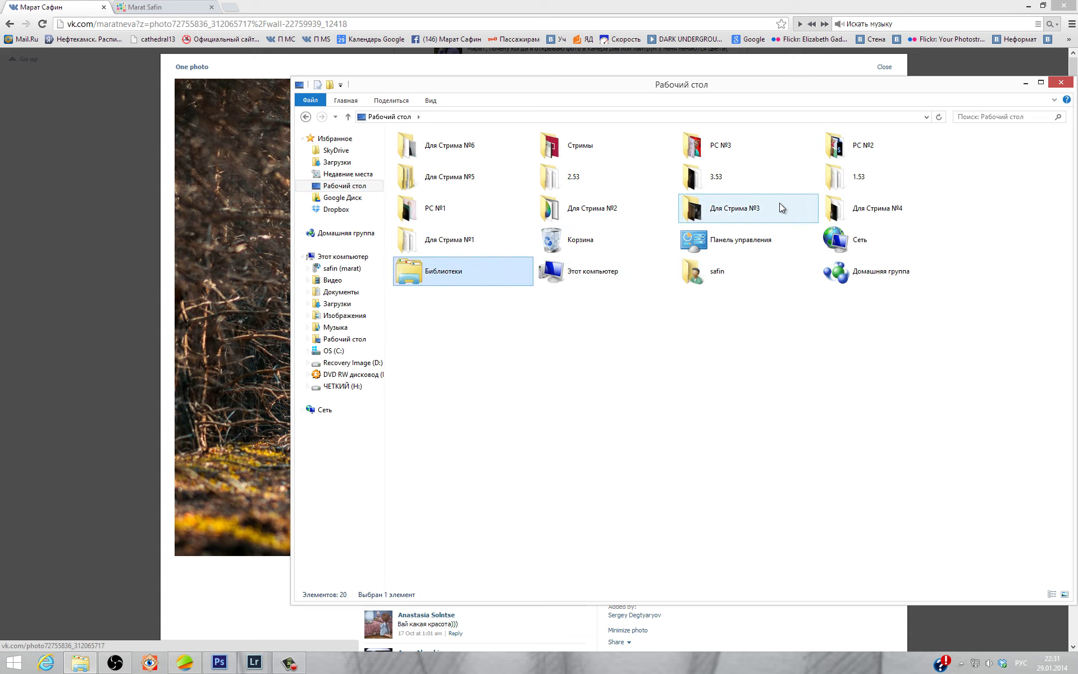
pyautogui.doubleClick(471, 157)
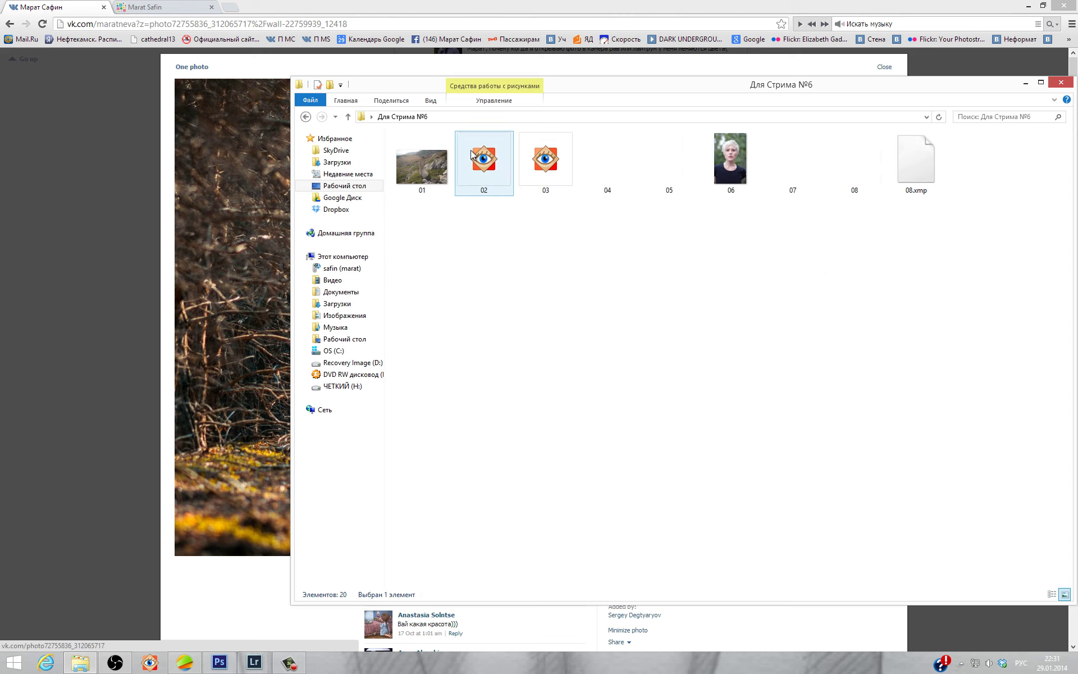
# - Preview image 03 in its viewer, then select file 04
pyautogui.click(536, 162)
pyautogui.doubleClick(541, 167)
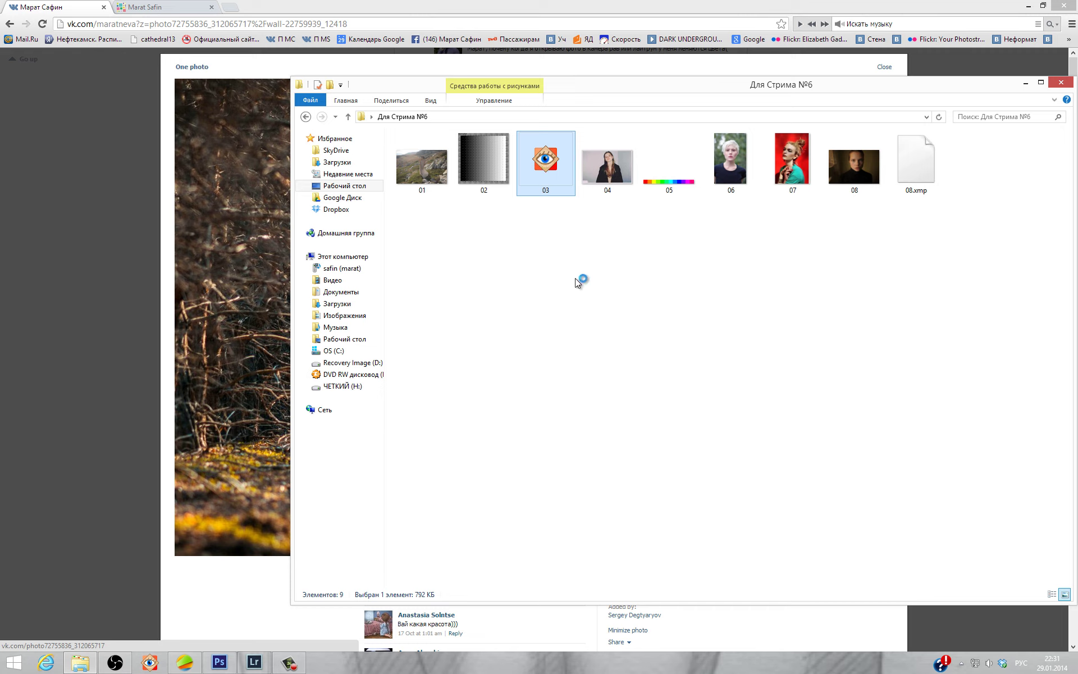
pyautogui.click(594, 177)
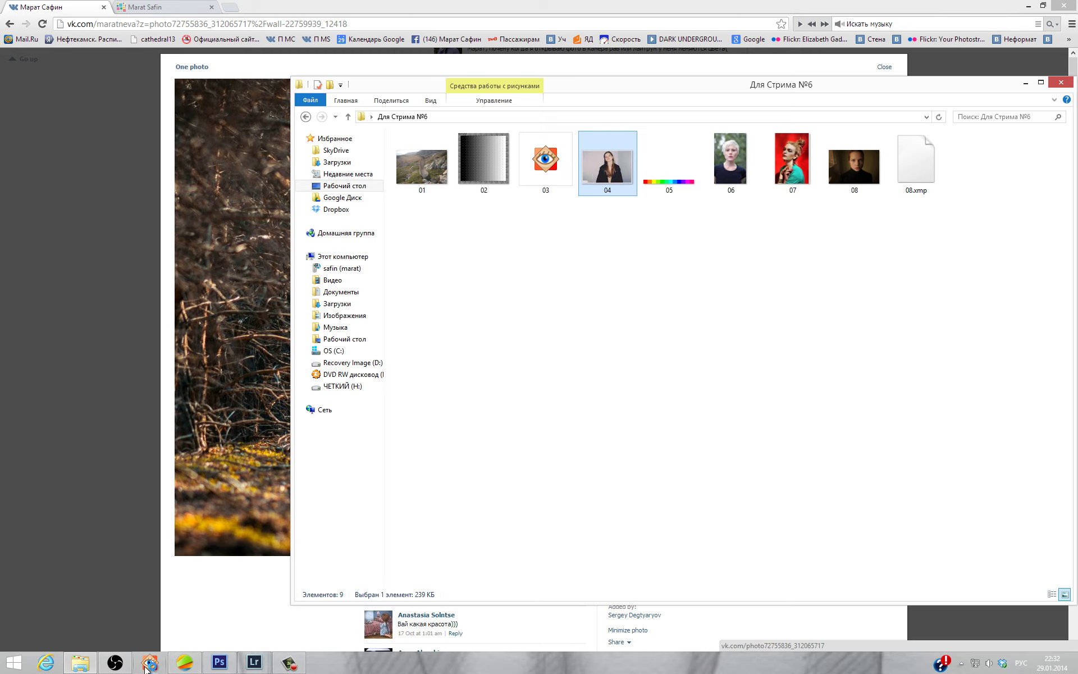
# - Preview 04.jpg full screen, then send chart 03.jpg from FastStone to Photoshop's Camera Raw
pyautogui.press('Return')
pyautogui.press('Escape')
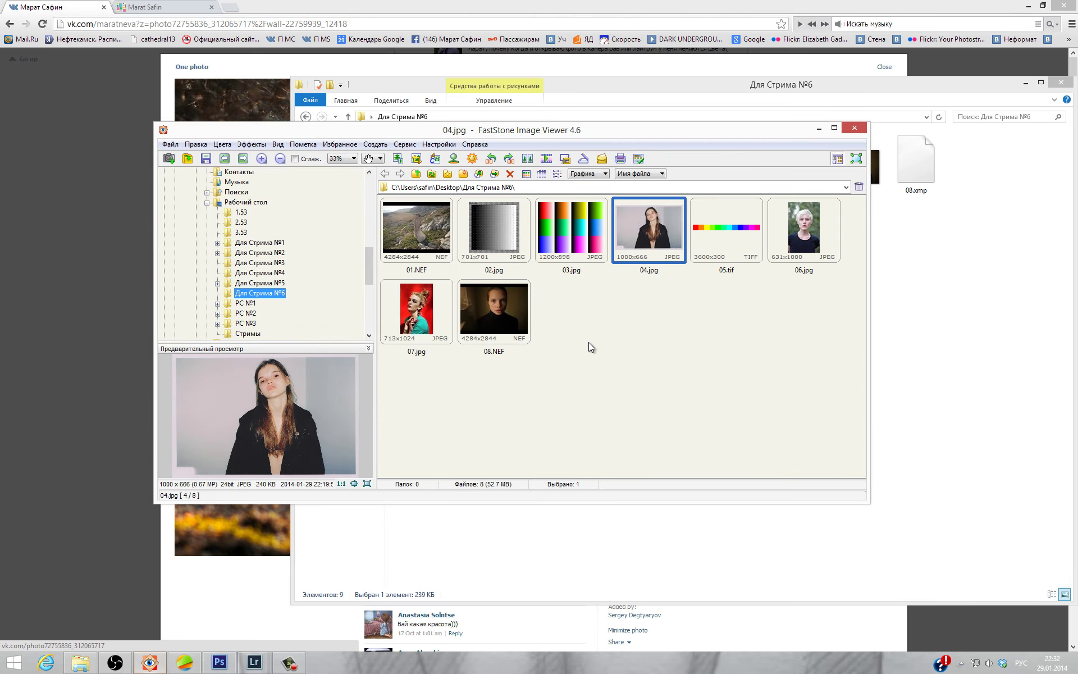
pyautogui.click(581, 241)
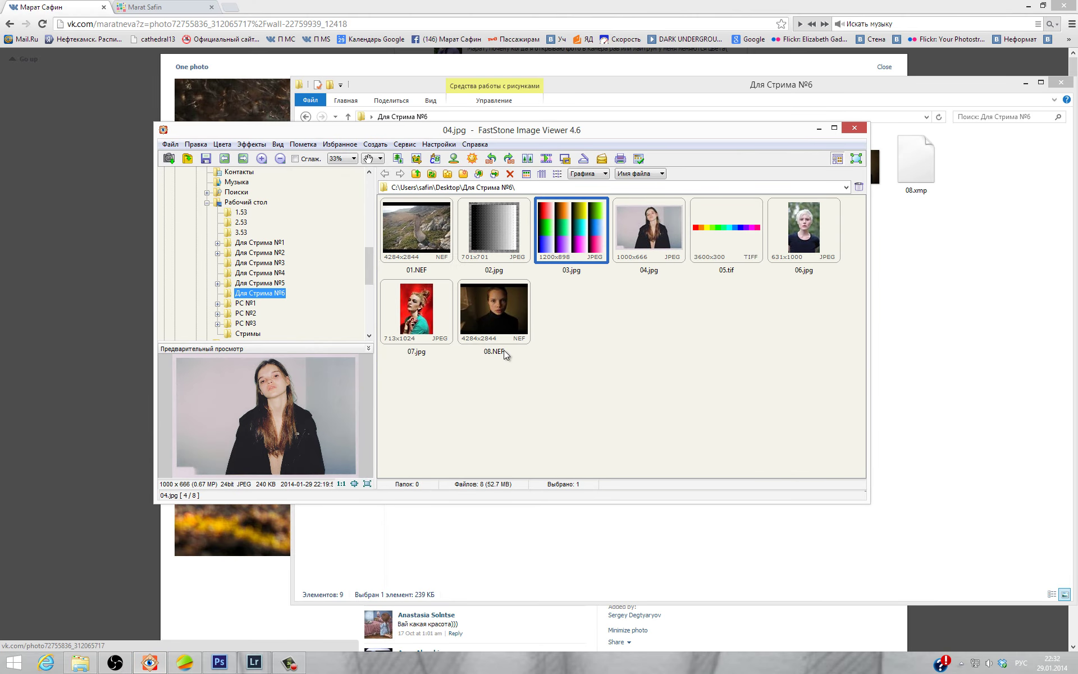
pyautogui.click(225, 662)
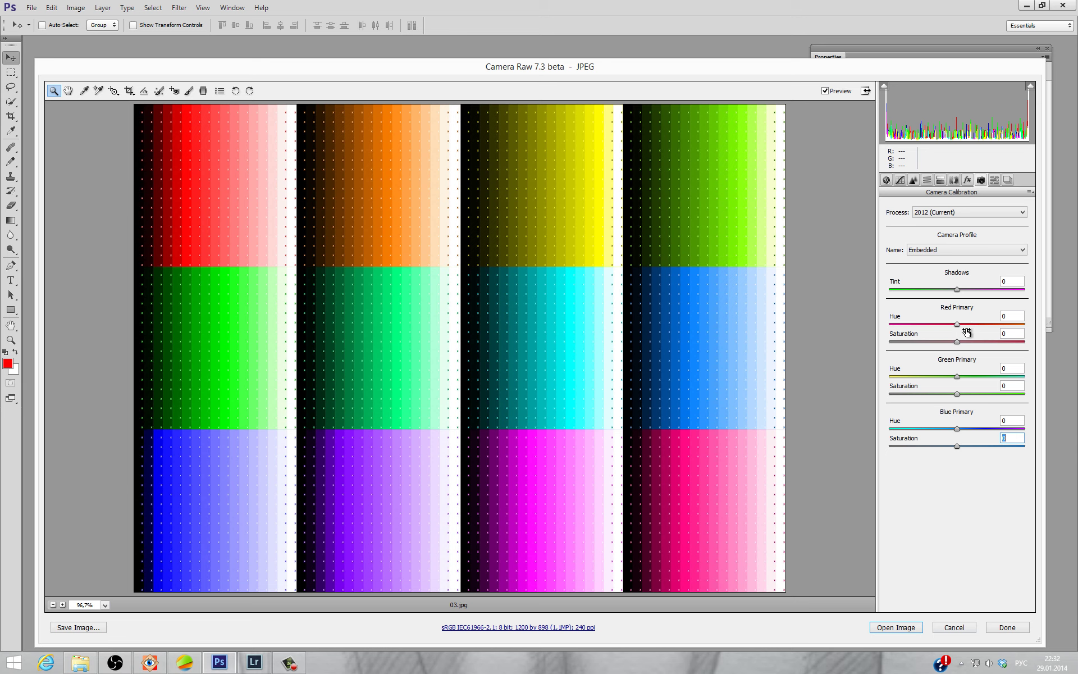
# - Try Red Primary Saturation at -100, then +100, and set Blue Primary Saturation to -100
pyautogui.moveTo(957, 342); pyautogui.dragTo(876, 341)
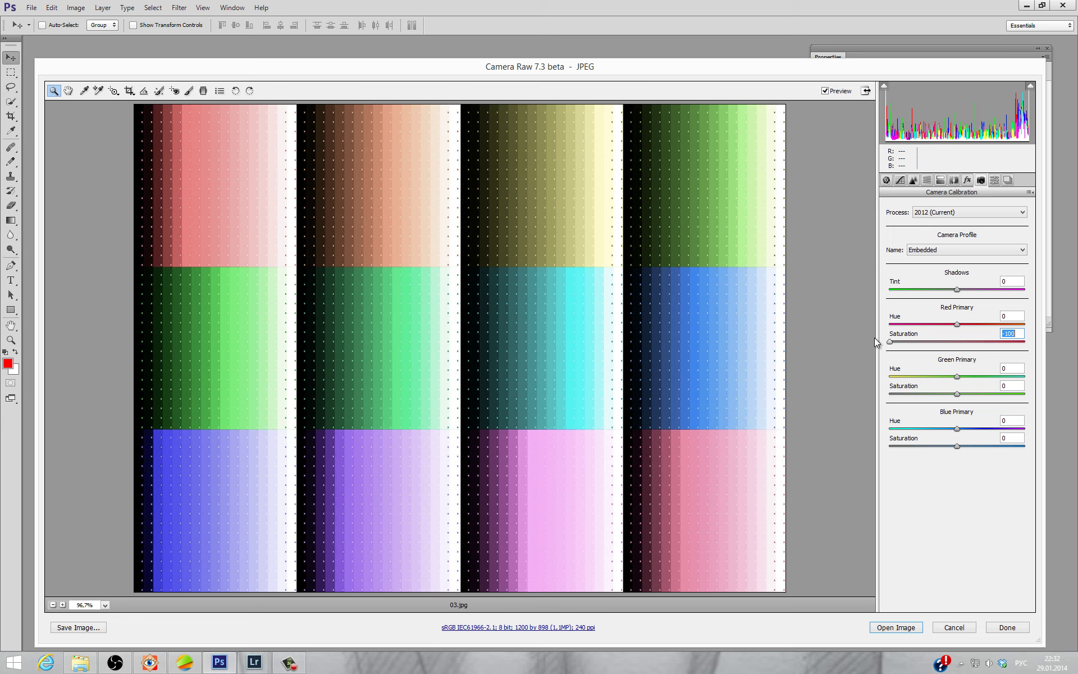
pyautogui.moveTo(890, 342); pyautogui.dragTo(1051, 355)
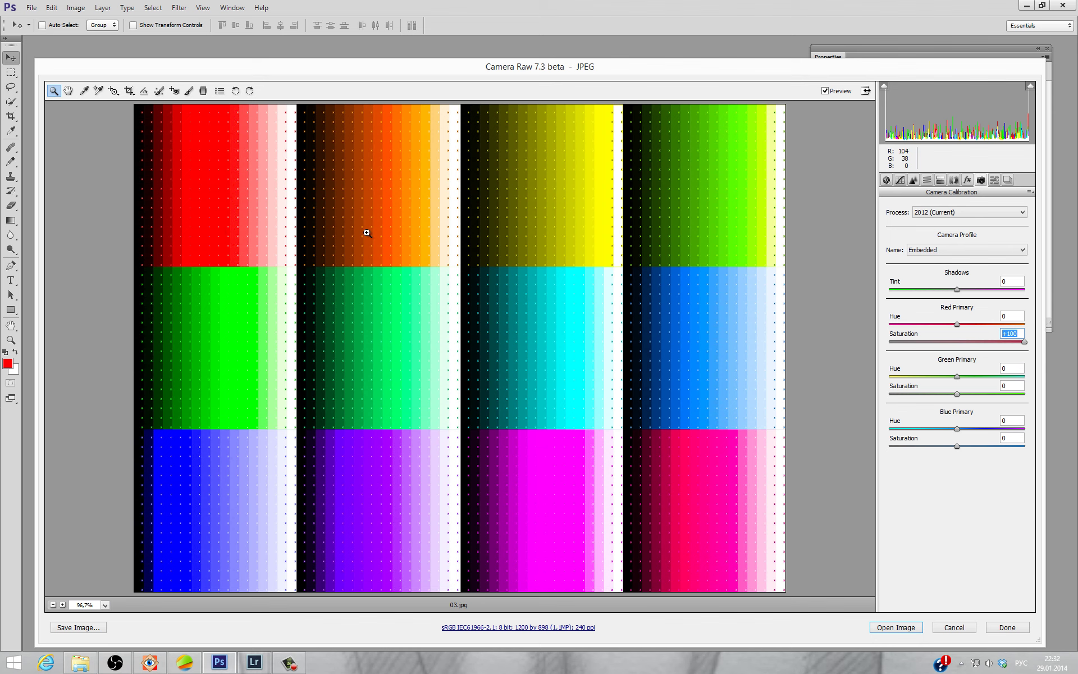
pyautogui.moveTo(957, 446); pyautogui.dragTo(869, 448)
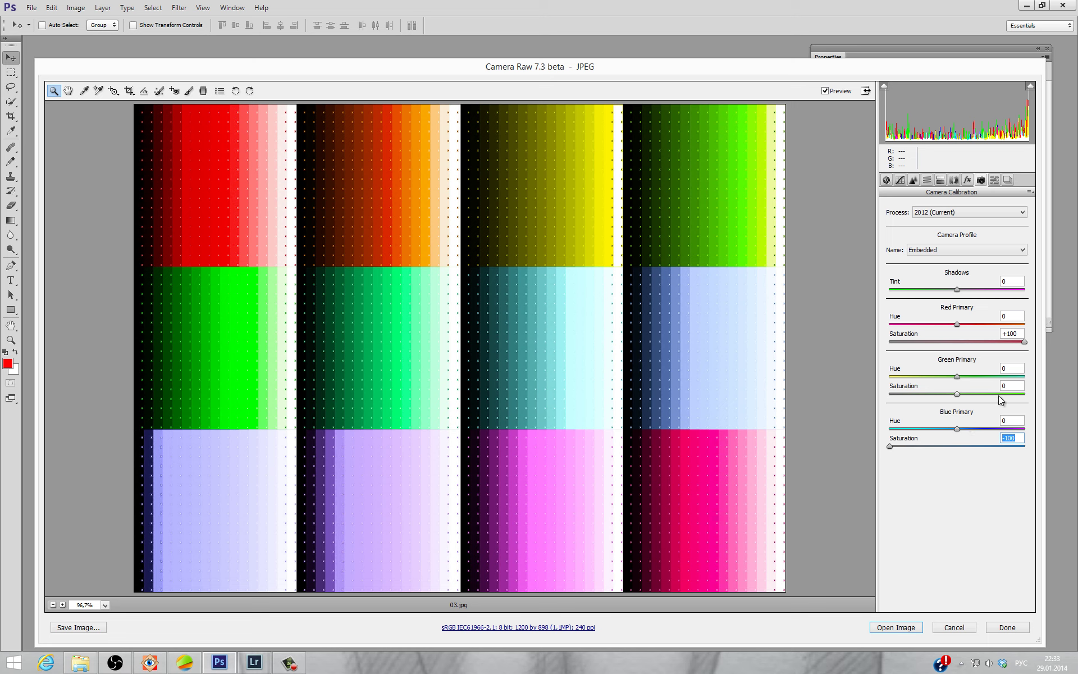
# - Reset Red and Blue Primary Saturation to 0 and set Red Primary Hue to +100
pyautogui.doubleClick(1023, 332)
pyautogui.write('0')
pyautogui.press('Return')
pyautogui.doubleClick(1015, 438)
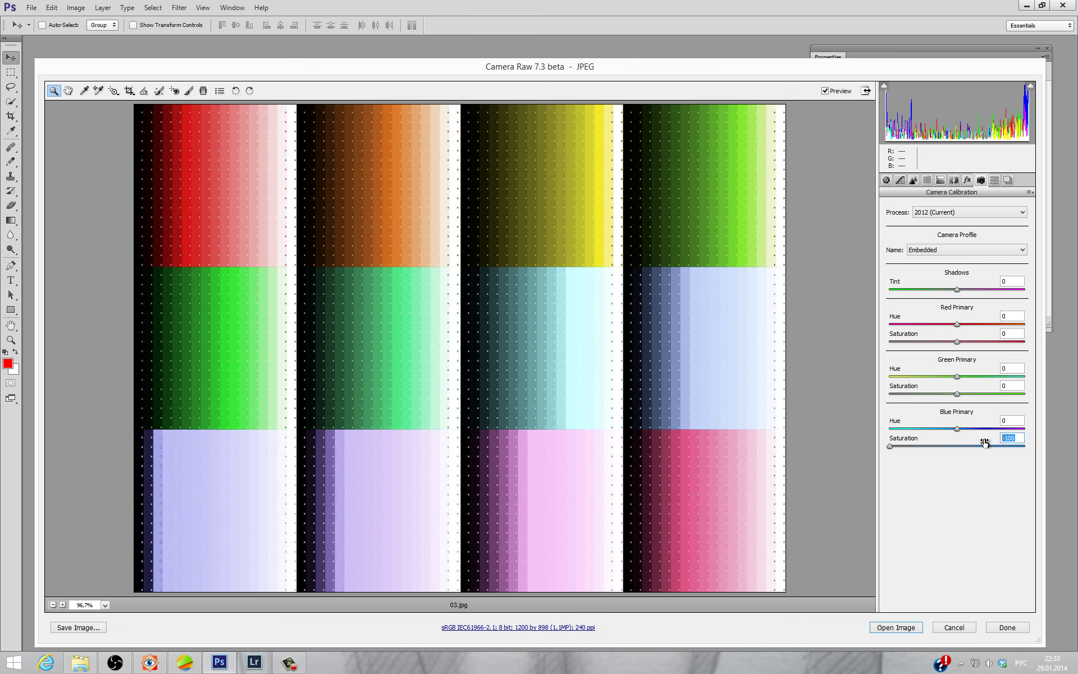
pyautogui.write('0')
pyautogui.press('Return')
pyautogui.moveTo(957, 324); pyautogui.dragTo(1036, 331)
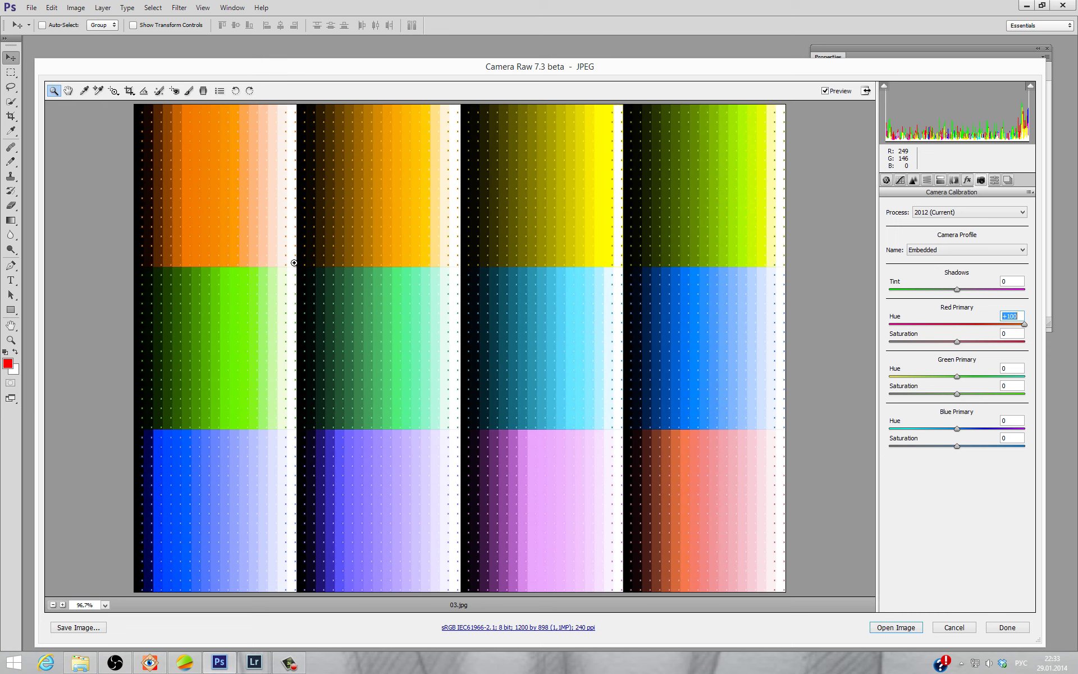
# - Swing Red Primary Hue to -100, briefly reset it to 0, then return it to -100
pyautogui.moveTo(1023, 324); pyautogui.dragTo(856, 327)
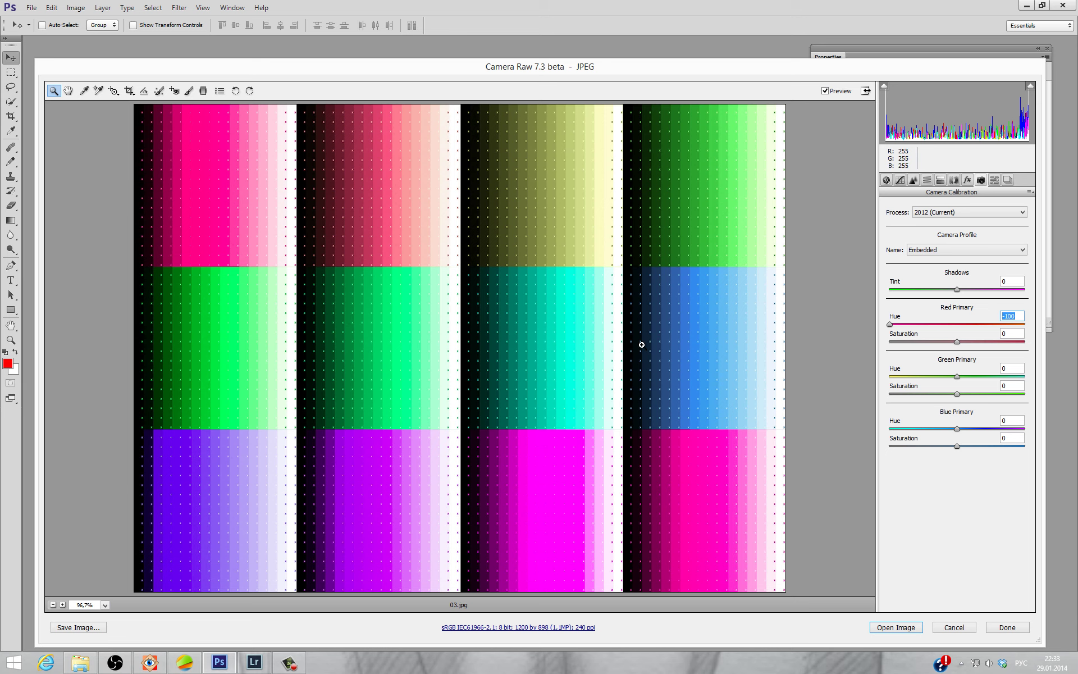
pyautogui.write('0')
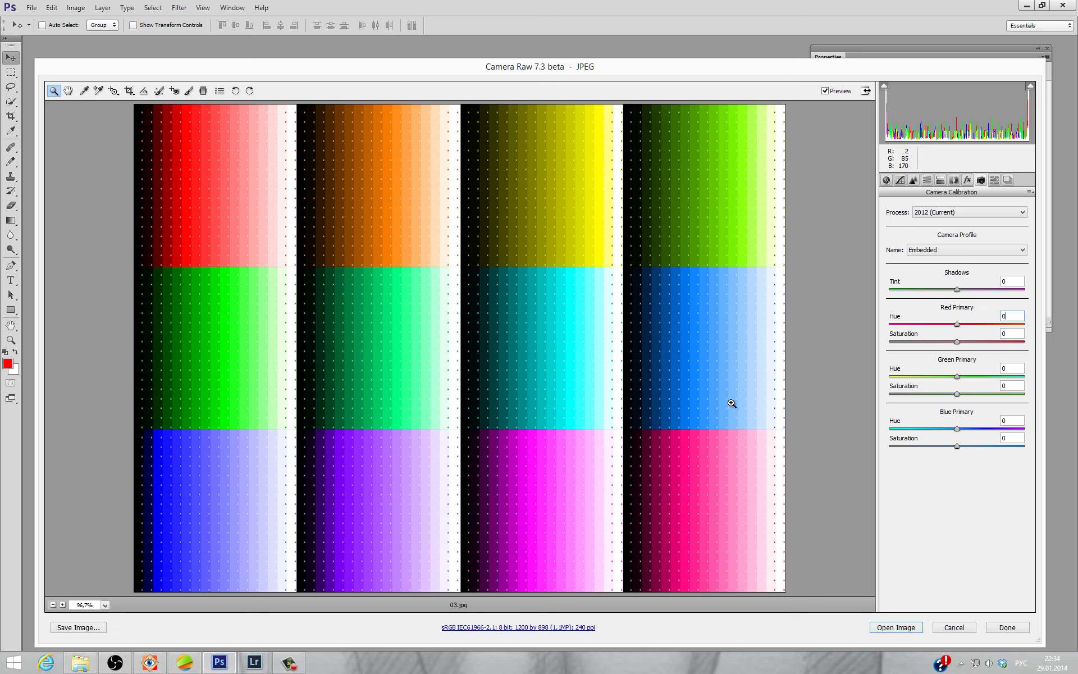
pyautogui.moveTo(957, 324); pyautogui.dragTo(851, 332)
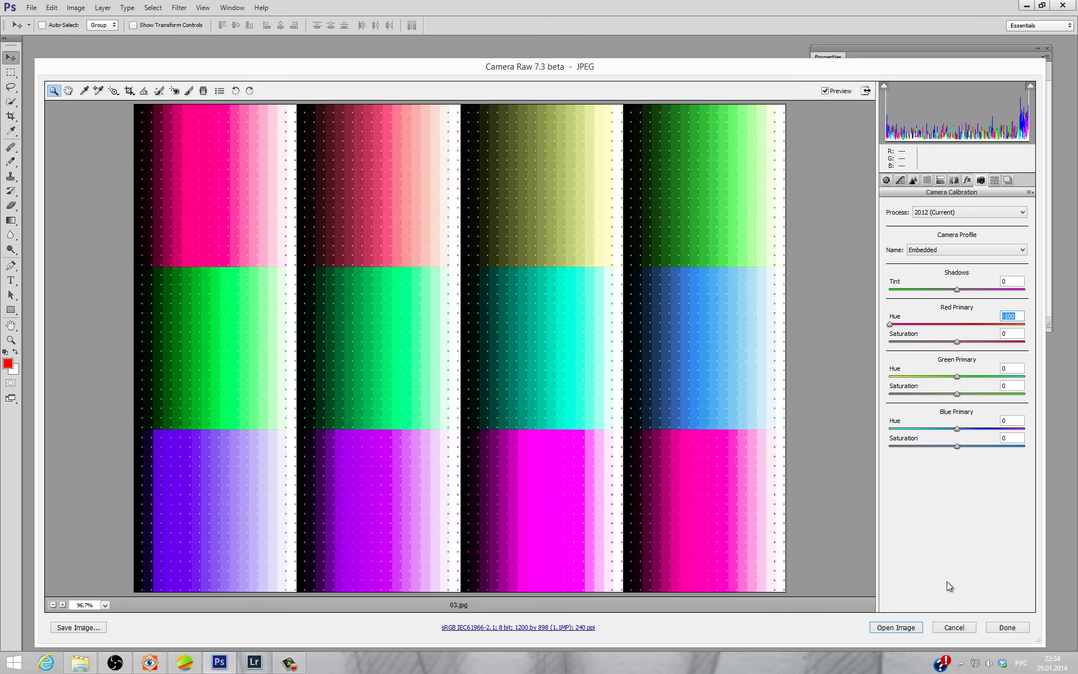
# - Cancel the chart edits and drag portrait 07.jpg from FastStone into Photoshop's Camera Raw
pyautogui.click(954, 627)
pyautogui.click(151, 664)
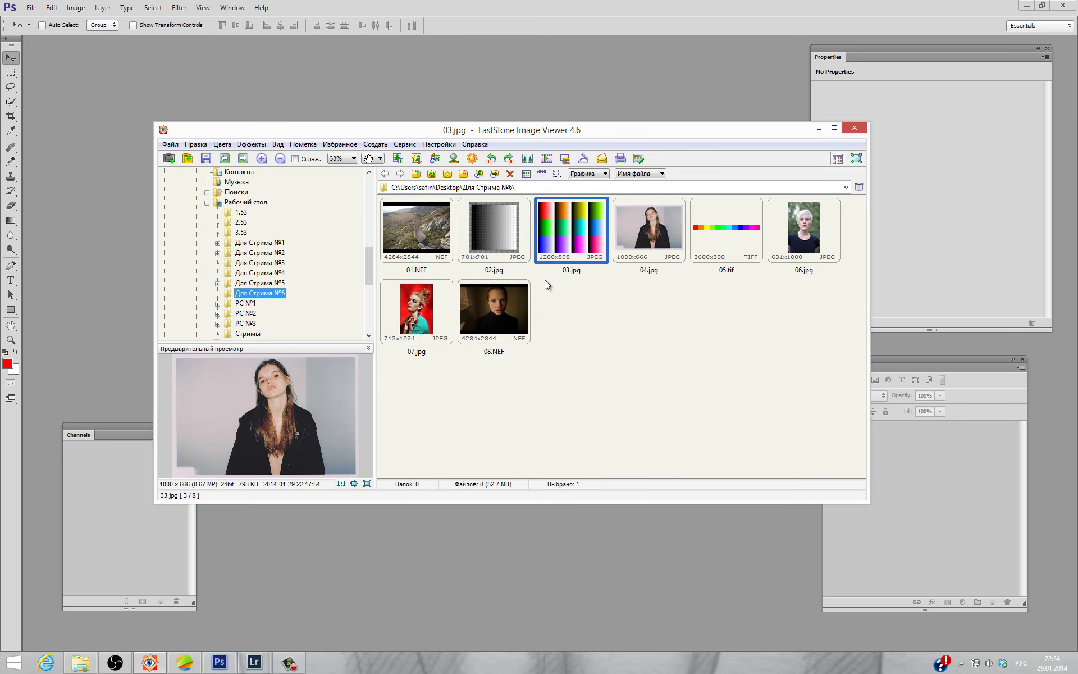
pyautogui.moveTo(416, 308); pyautogui.dragTo(96, 373)
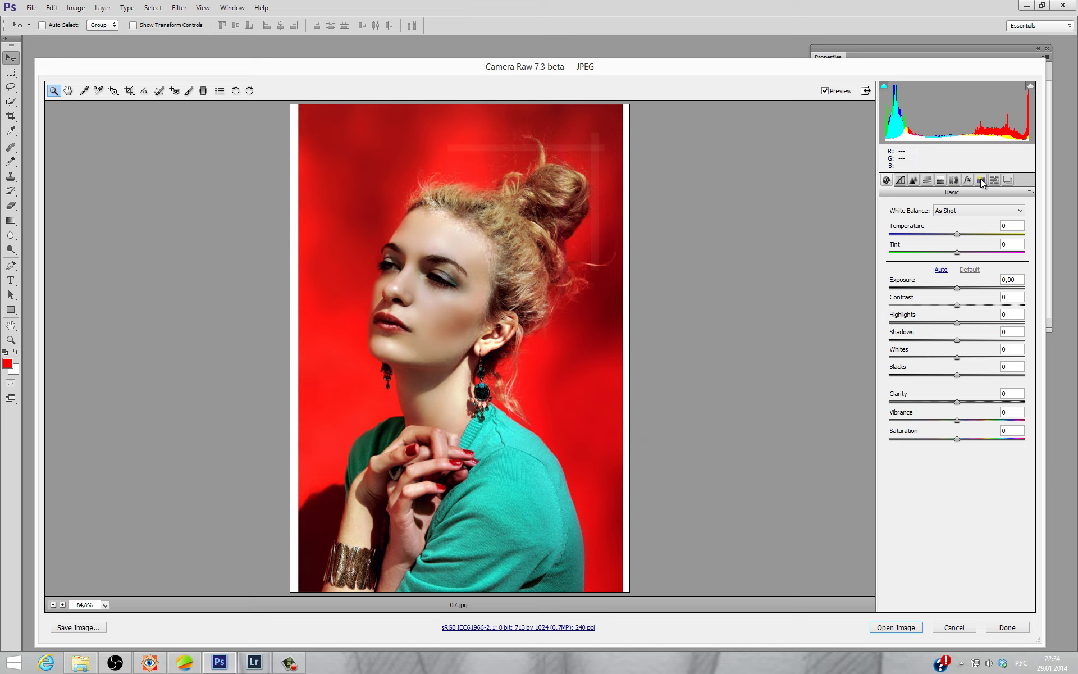
# - Set calibration Red hue +100, Blue hue -100, Green hue +85, then turn Preview off
pyautogui.click(980, 180)
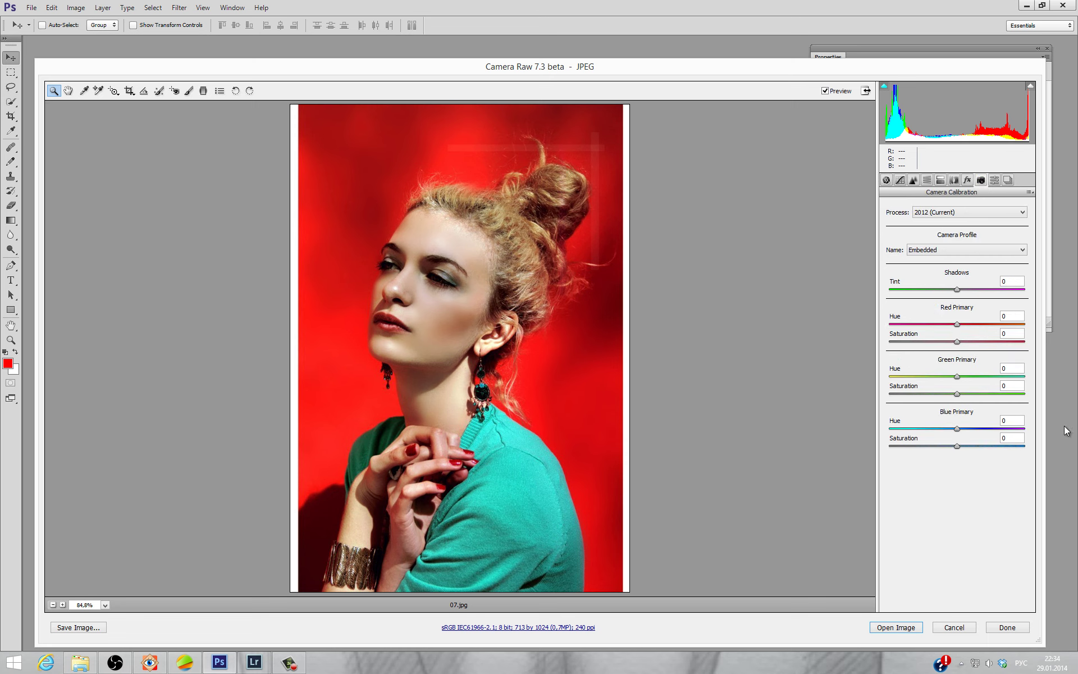
pyautogui.moveTo(957, 324)
pyautogui.mouseDown()
pyautogui.moveTo(861, 331)
pyautogui.moveTo(1037, 354)
pyautogui.mouseUp()
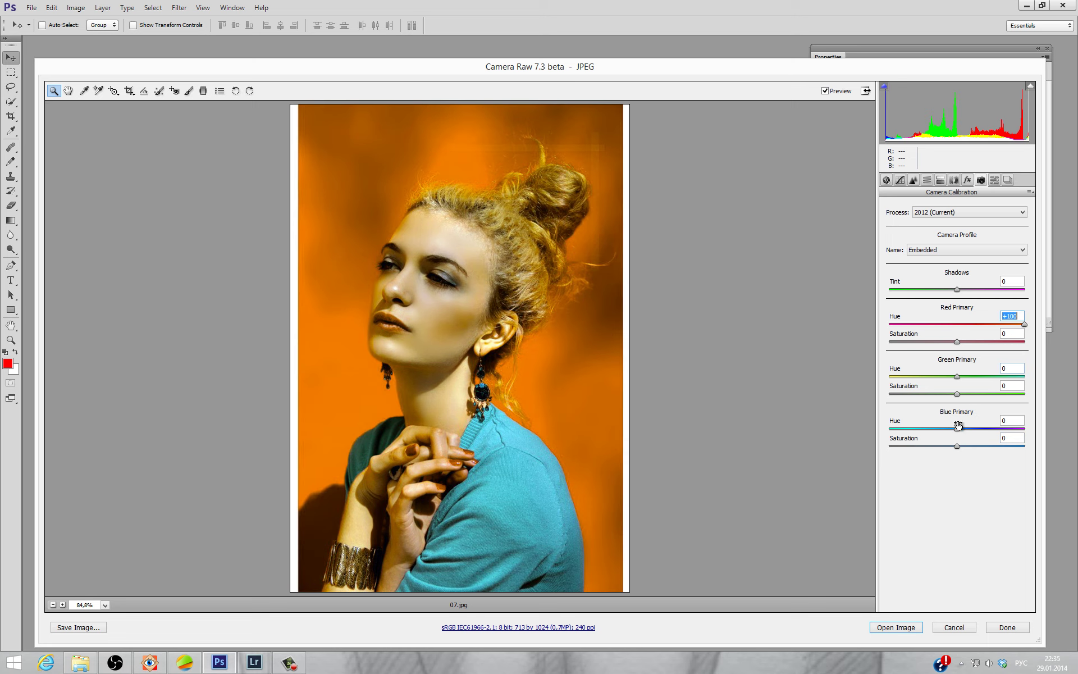
pyautogui.moveTo(958, 425); pyautogui.dragTo(890, 429)
pyautogui.moveTo(956, 377)
pyautogui.mouseDown()
pyautogui.moveTo(911, 376)
pyautogui.moveTo(1014, 376)
pyautogui.mouseUp()
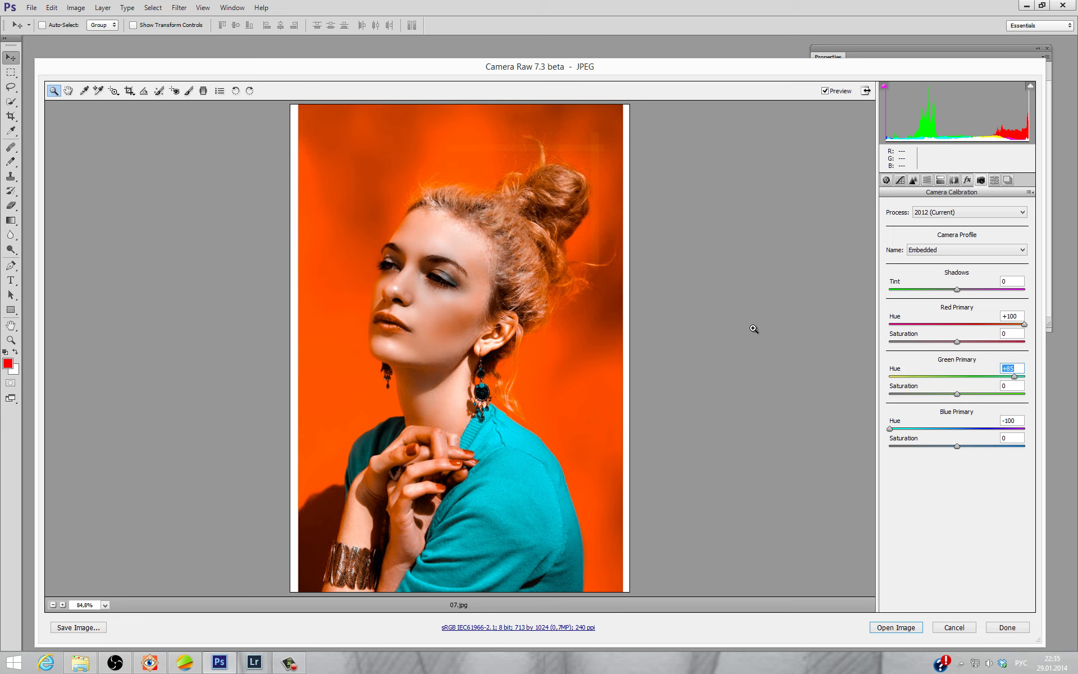
pyautogui.click(824, 90)
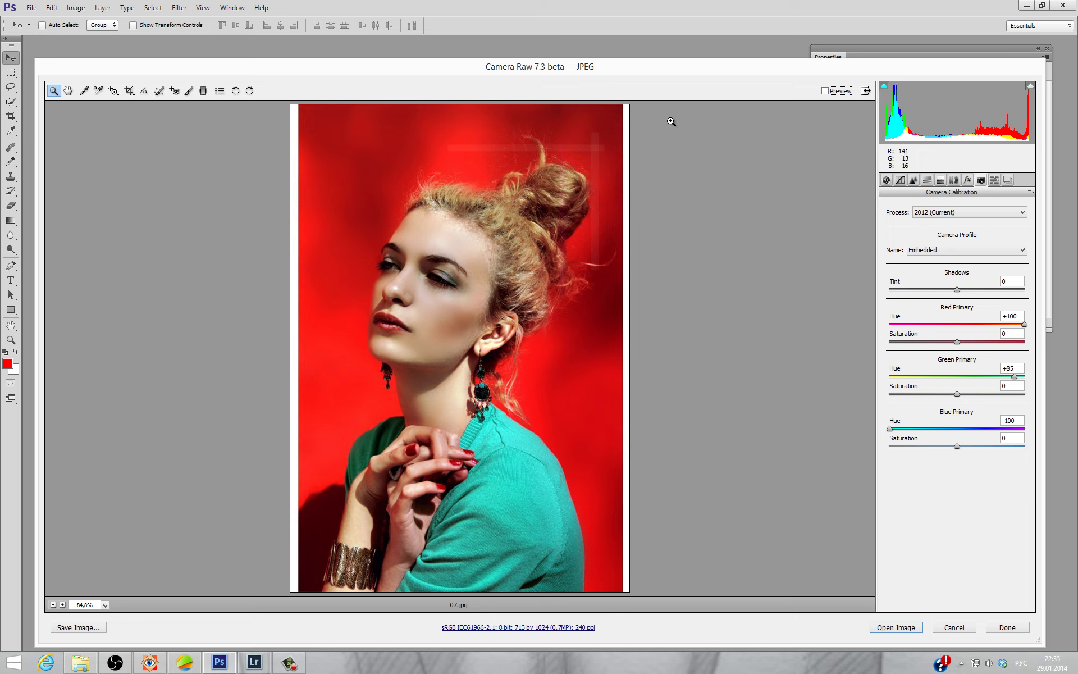
# - Toggle Preview to compare orange and red backgrounds, then open the portrait in Photoshop
pyautogui.click(825, 91)
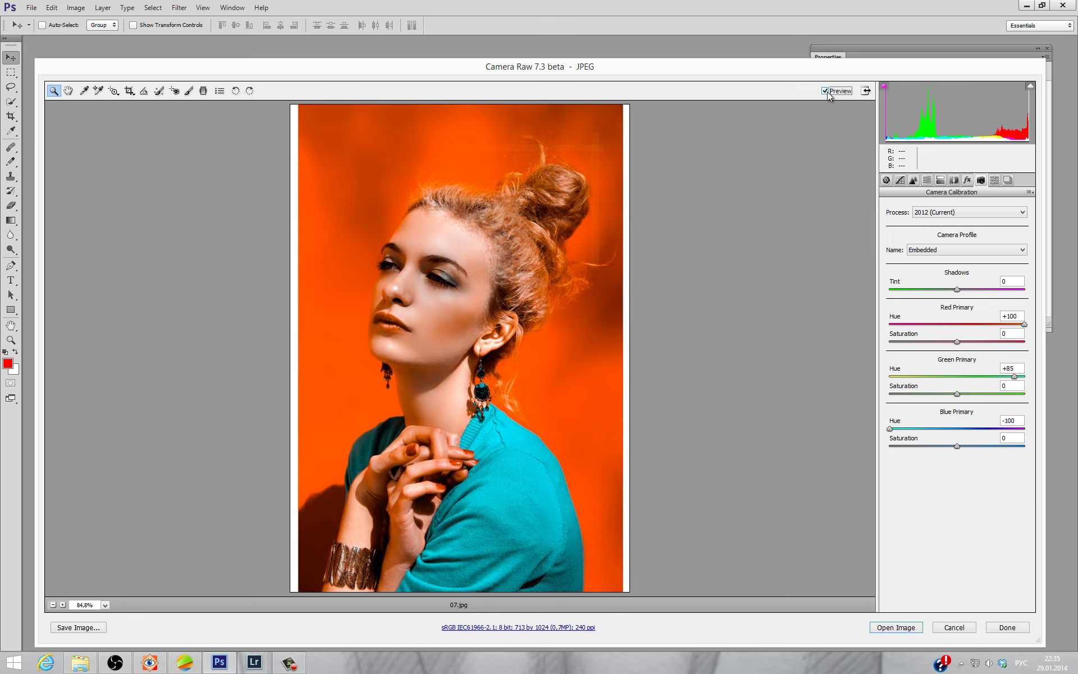
pyautogui.click(825, 91)
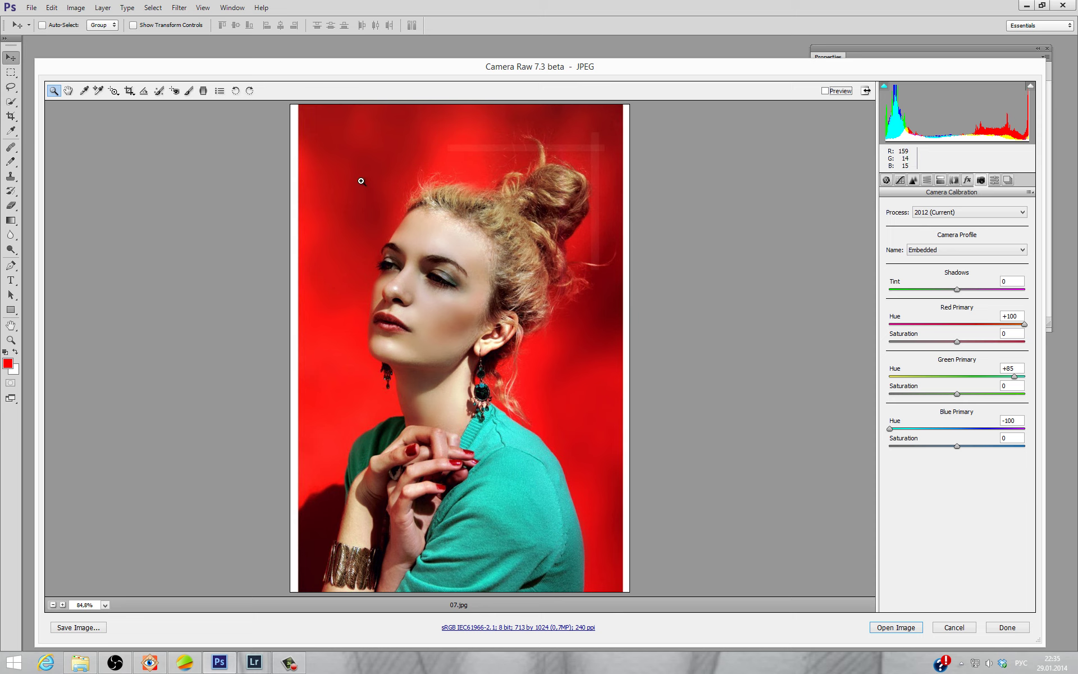
pyautogui.click(836, 93)
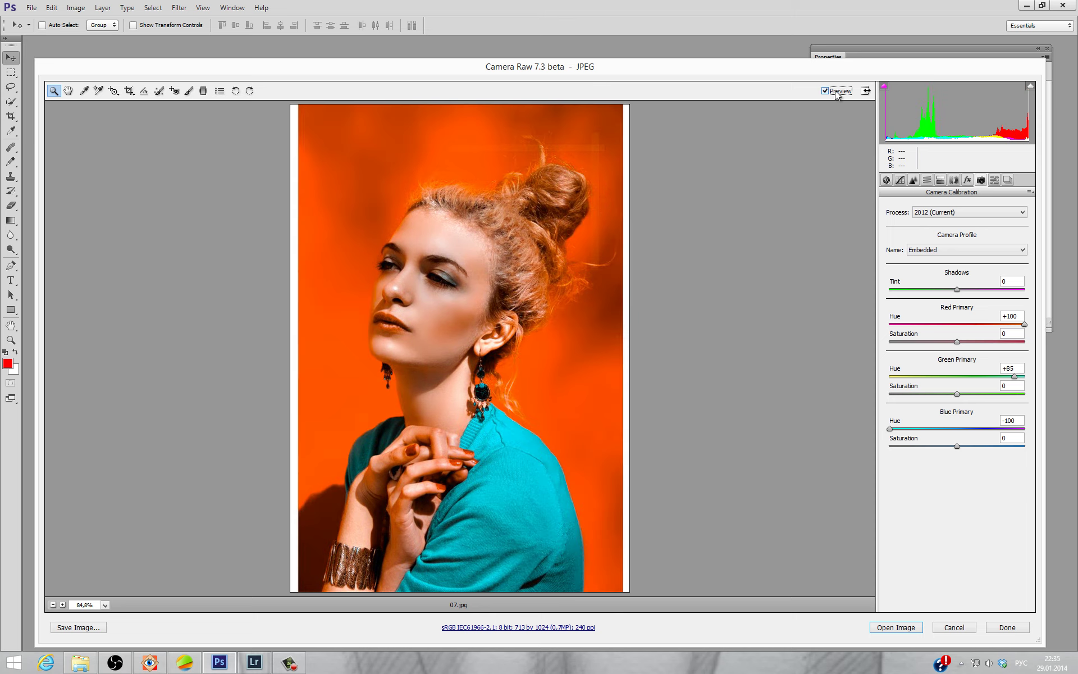
pyautogui.doubleClick(836, 93)
pyautogui.click(913, 628)
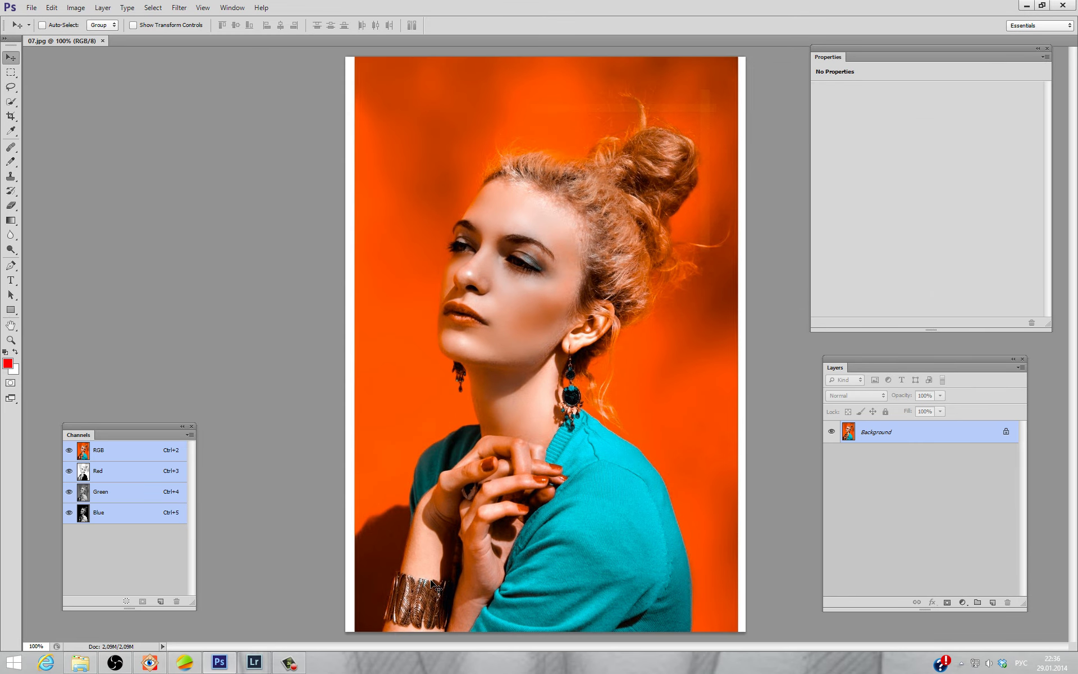
# - Reopen 07.jpg from FastStone in Camera Raw and show the Camera Calibration settings
pyautogui.click(164, 666)
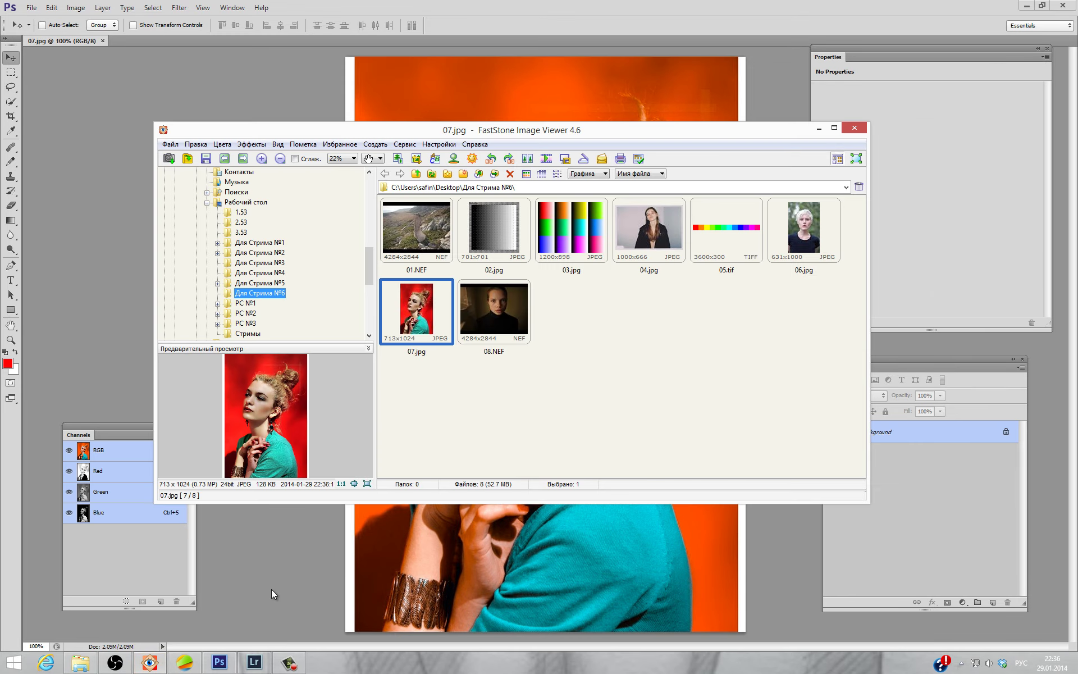
pyautogui.press('e')
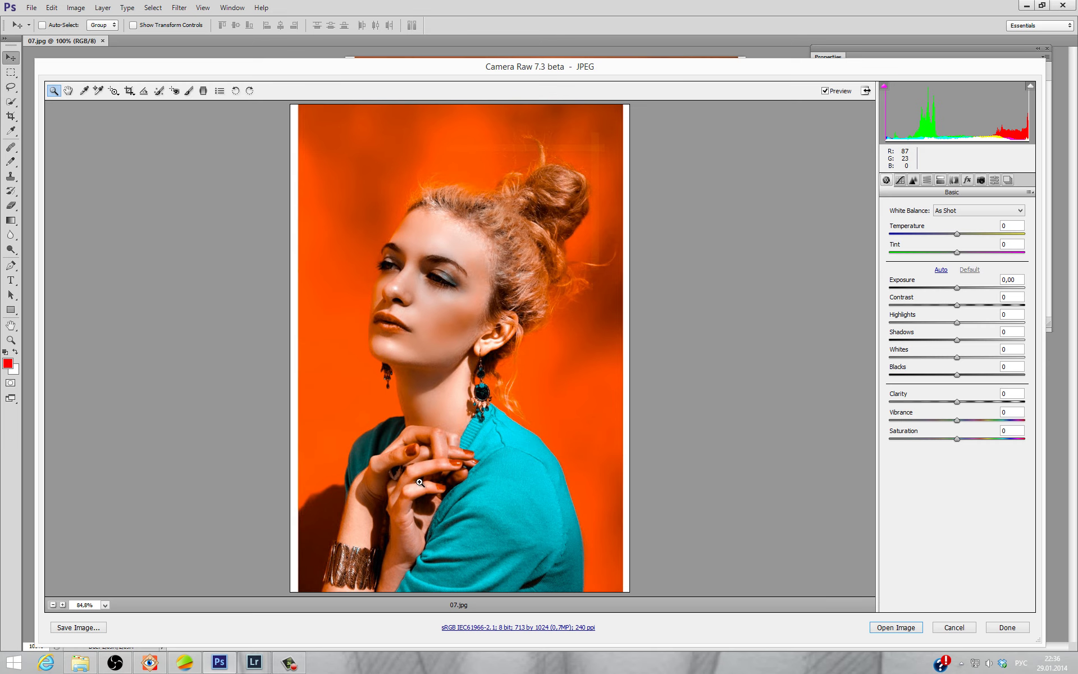
pyautogui.click(994, 180)
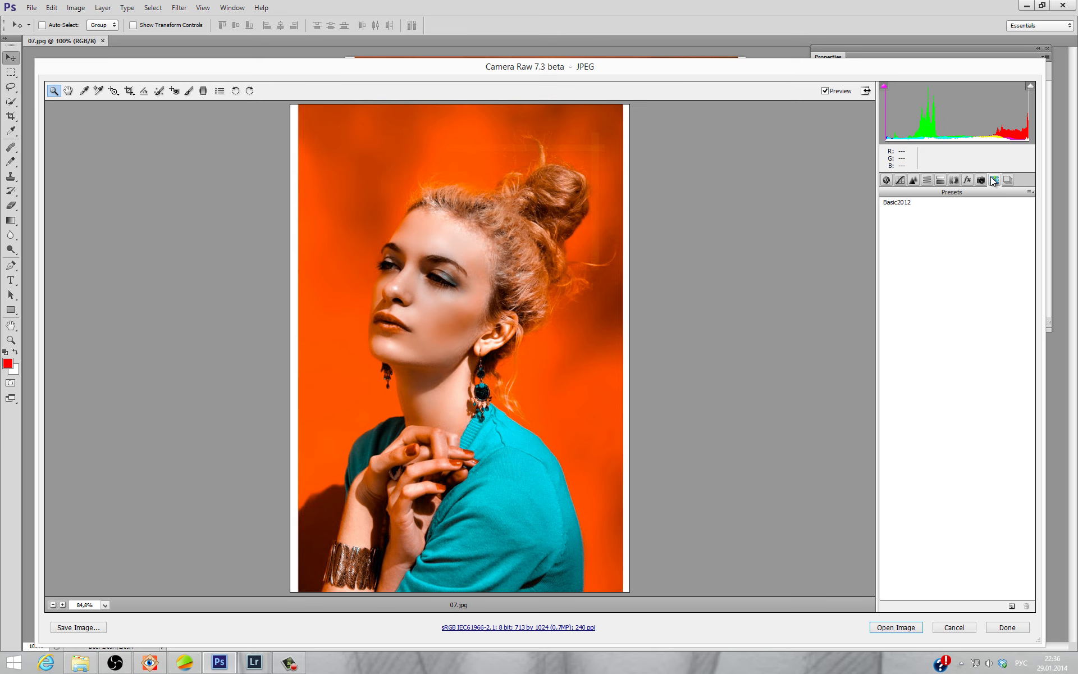
pyautogui.click(981, 180)
# - Set Red, Green and Blue Primary Hue to 0 and open the portrait as 07-2
pyautogui.click(1015, 316)
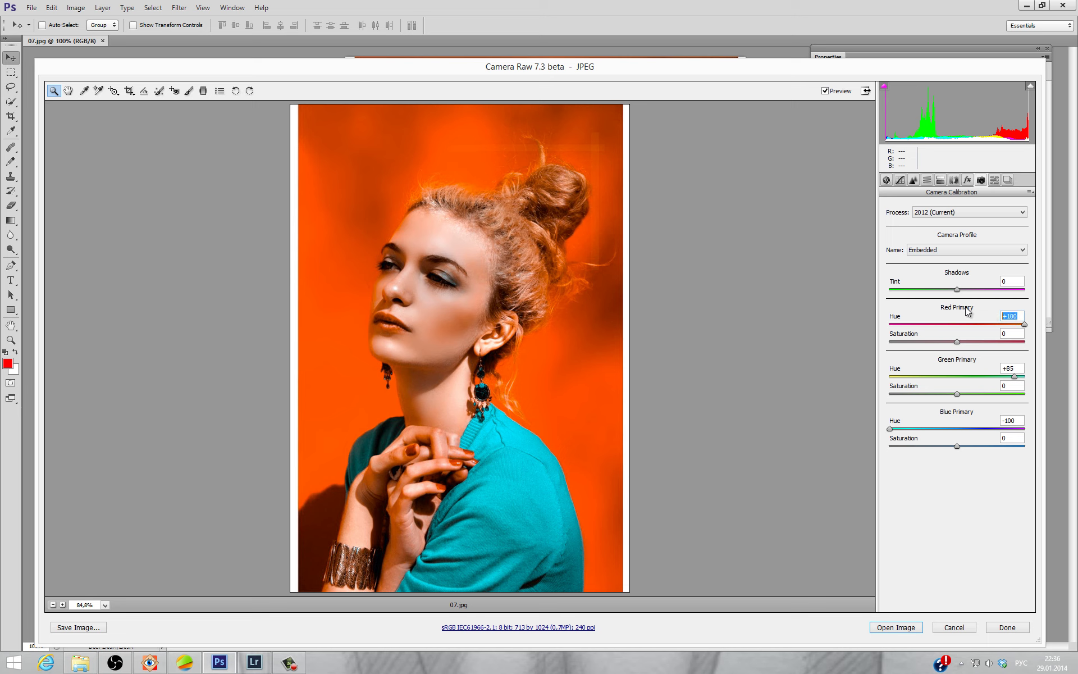
pyautogui.write('0')
pyautogui.doubleClick(1008, 368)
pyautogui.write('0')
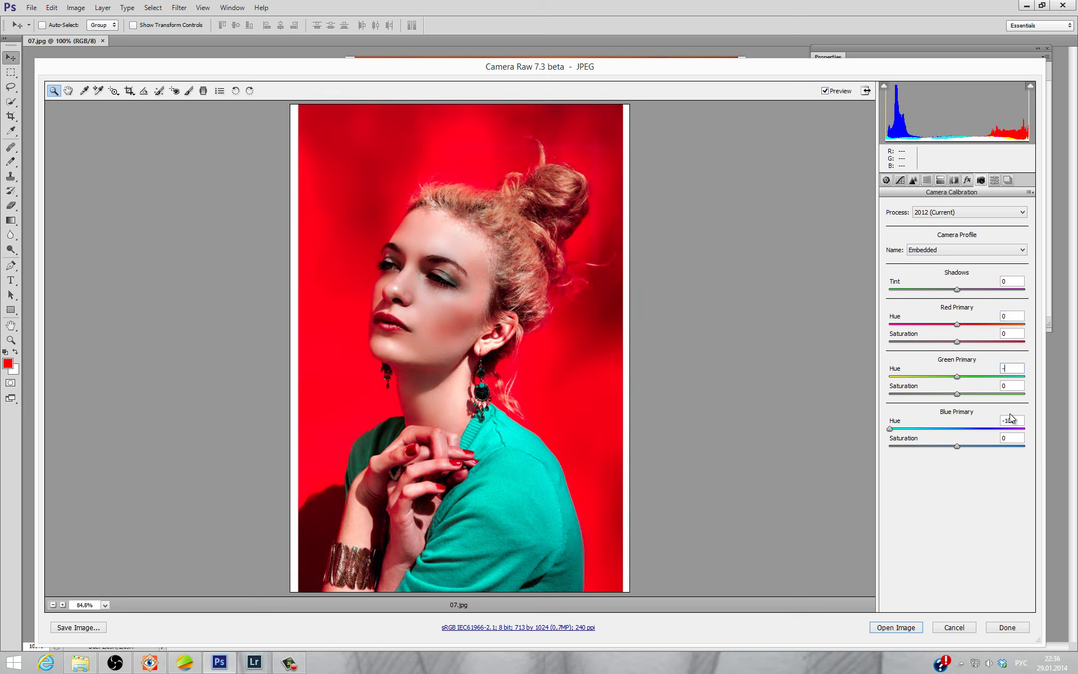
pyautogui.click(1010, 420)
pyautogui.press('BackSpace')
pyautogui.press('BackSpace')
pyautogui.press('BackSpace')
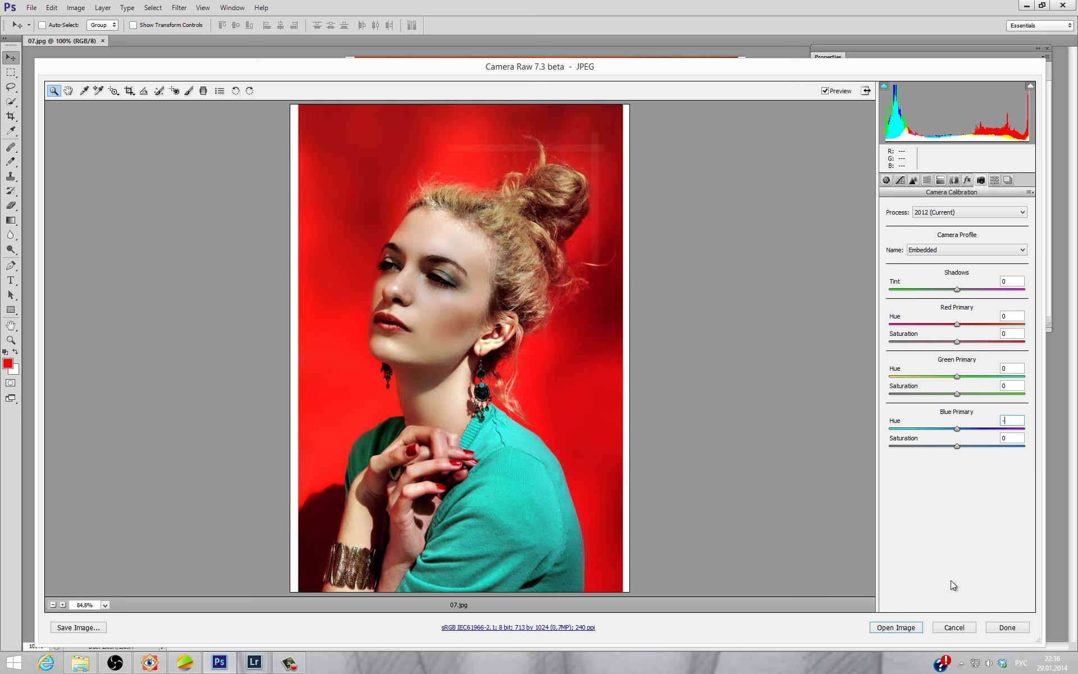
pyautogui.write('0')
pyautogui.click(895, 627)
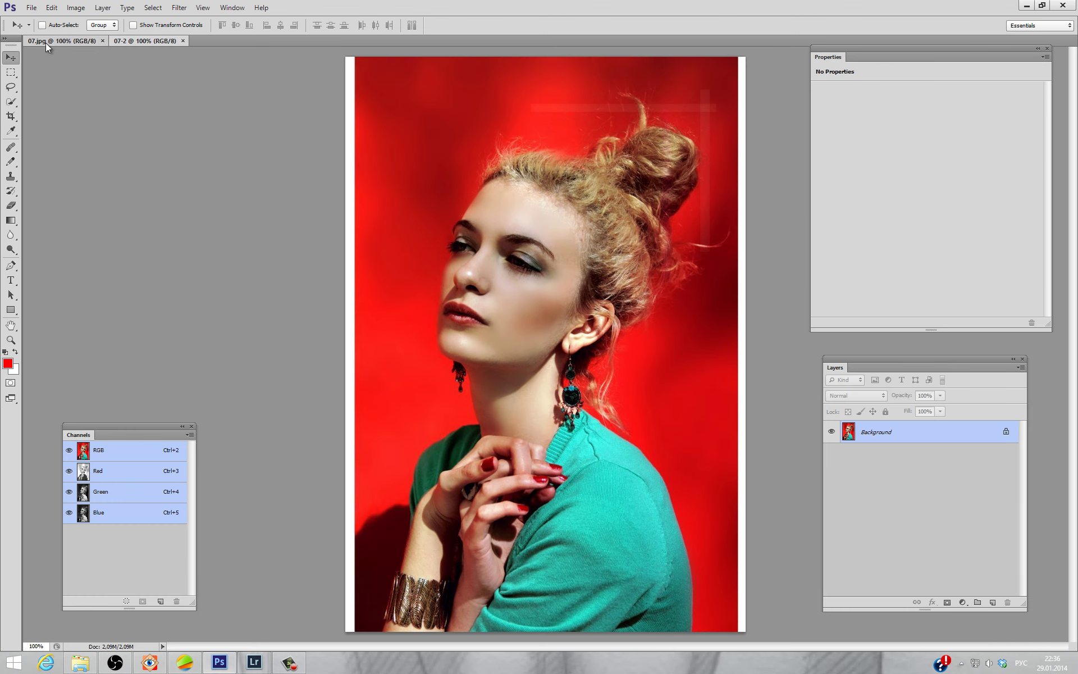
# - Paste the orange version into 07-2 as Layer 1 and compare it in Luminosity mode
pyautogui.click(46, 41)
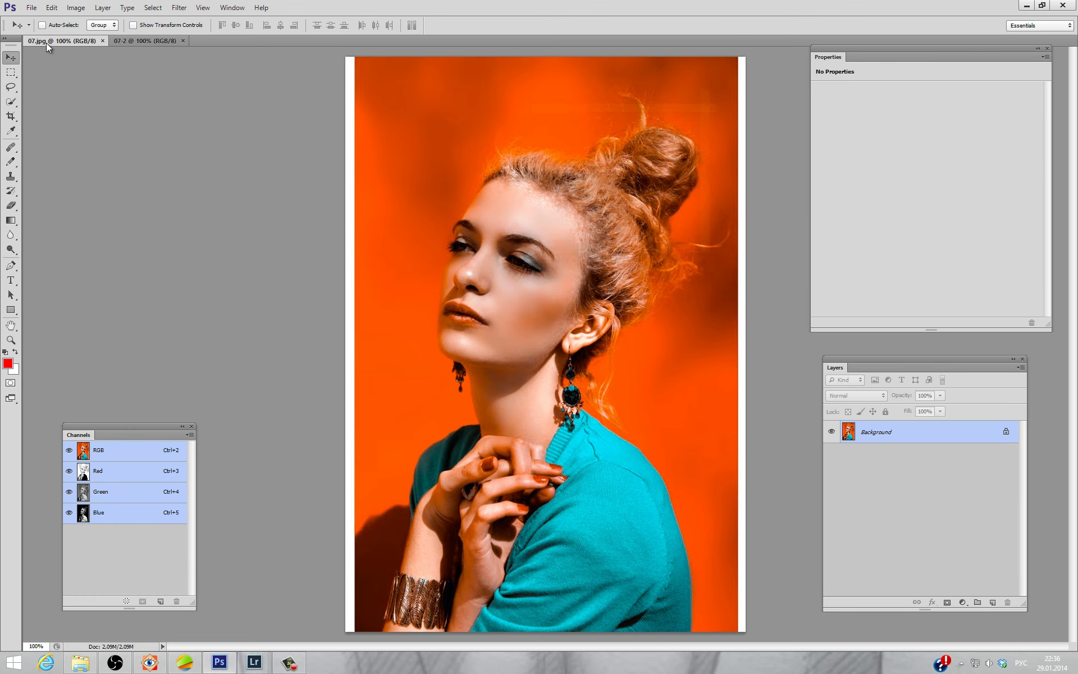
pyautogui.click(131, 39)
pyautogui.hotkey('ctrl', 'v')
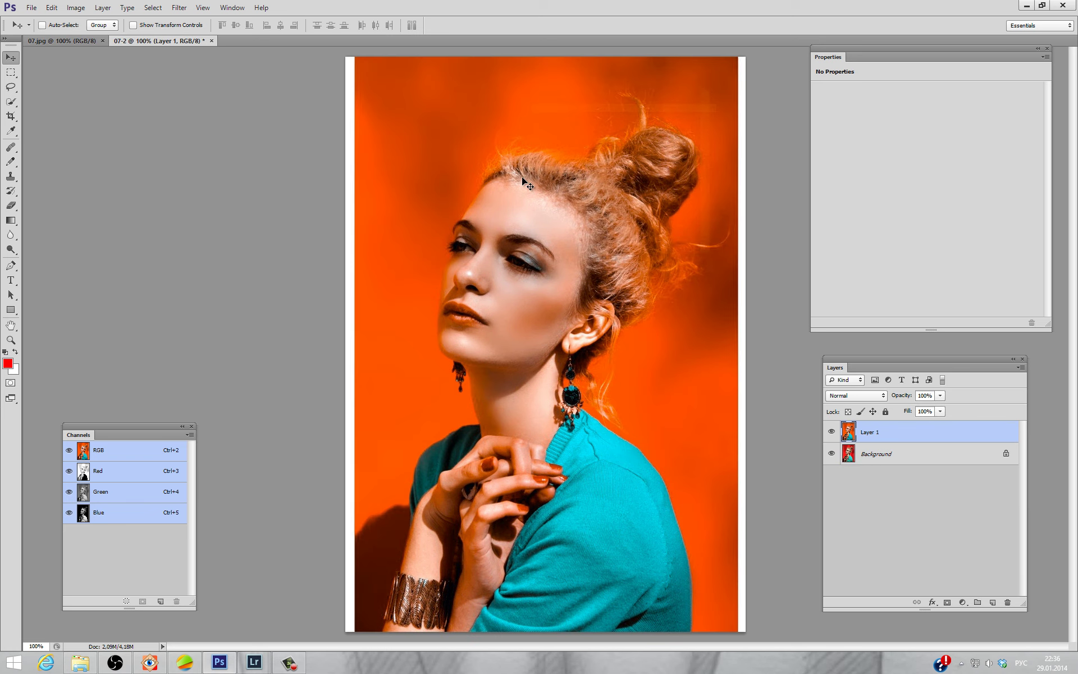
pyautogui.click(883, 399)
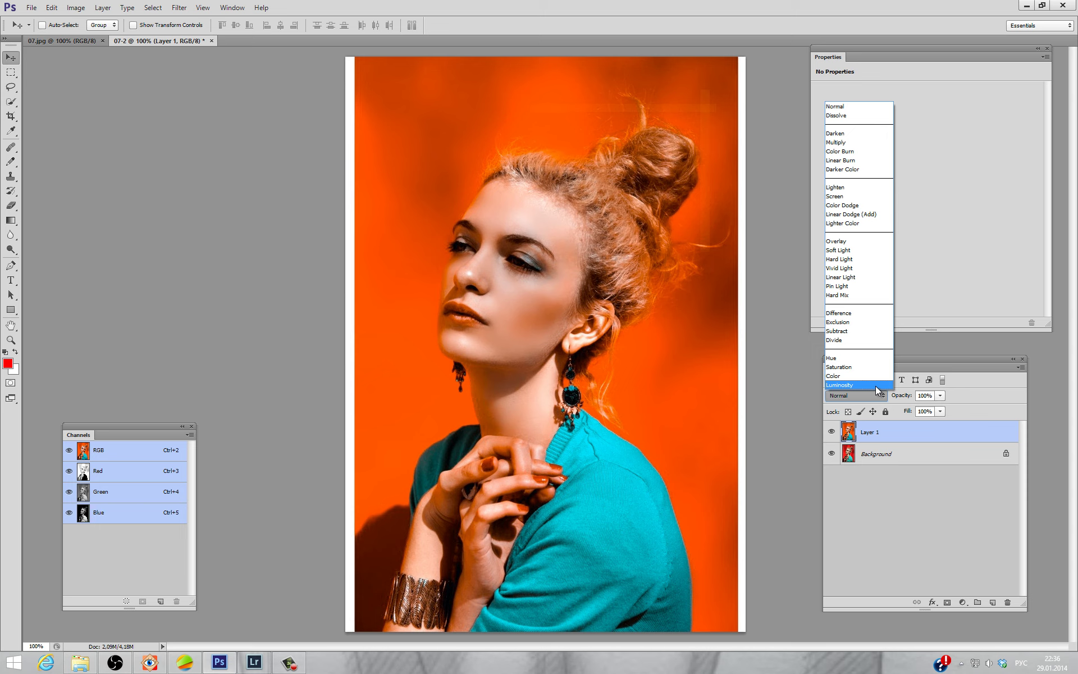
pyautogui.click(875, 386)
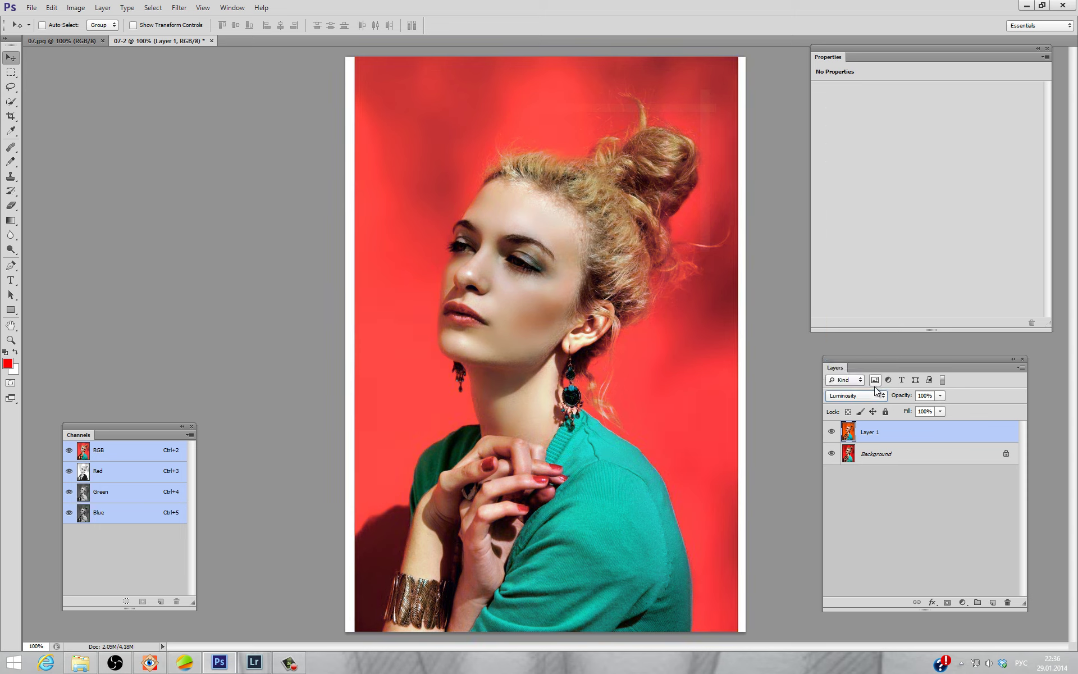
pyautogui.click(831, 432)
pyautogui.click(830, 432)
pyautogui.click(831, 432)
pyautogui.click(831, 432)
pyautogui.click(831, 432)
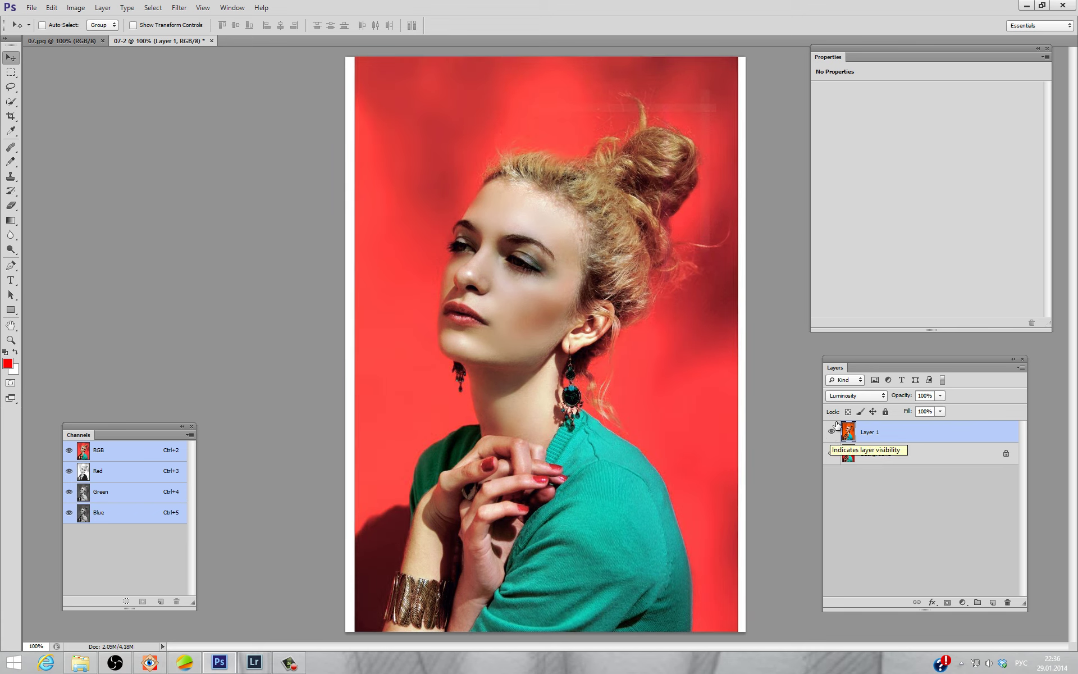
# - Cycle Layer 1 through Color, Saturation and Hue blend modes, settling on Color
pyautogui.click(844, 396)
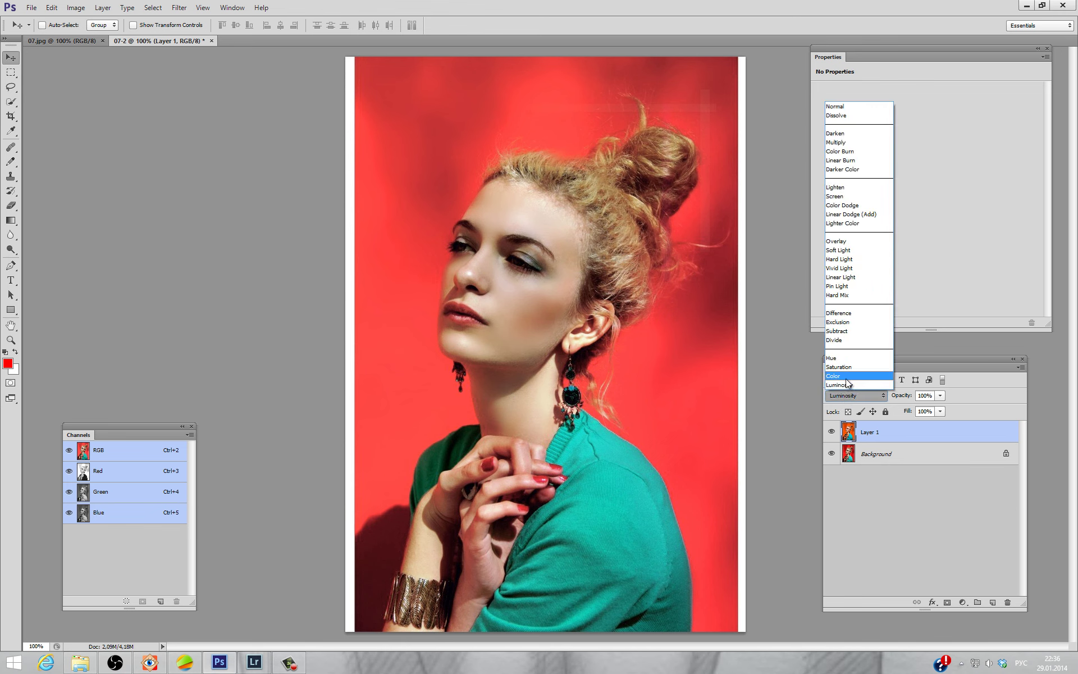
pyautogui.click(845, 378)
pyautogui.click(844, 396)
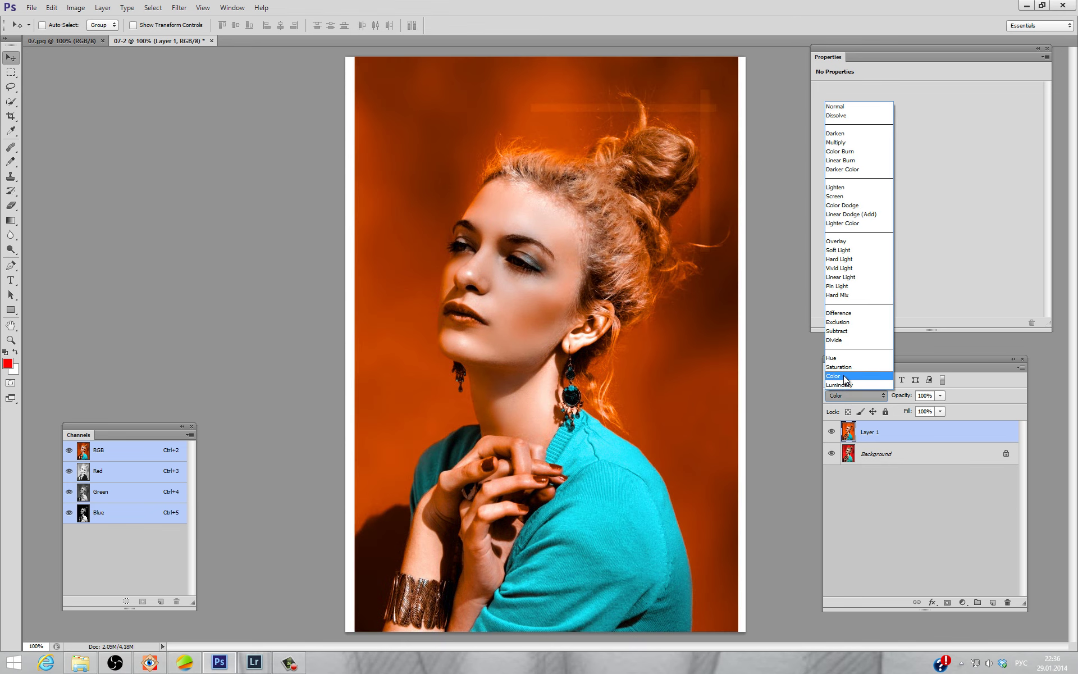
pyautogui.click(845, 379)
pyautogui.press('Up')
pyautogui.click(850, 399)
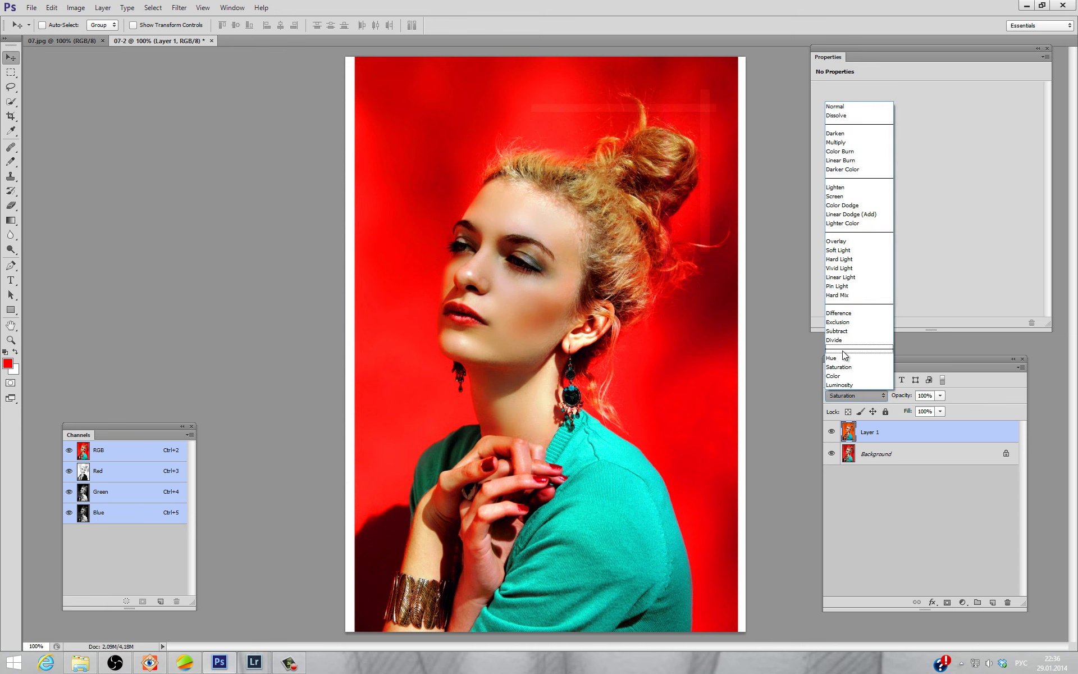
pyautogui.click(842, 358)
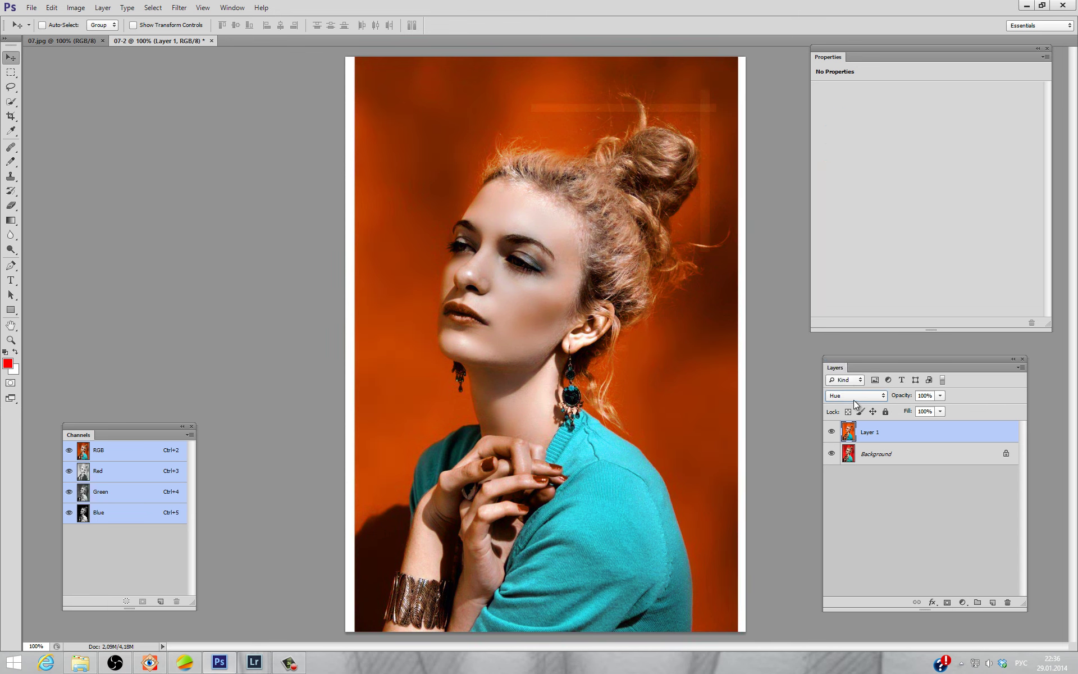
pyautogui.click(854, 400)
pyautogui.click(847, 374)
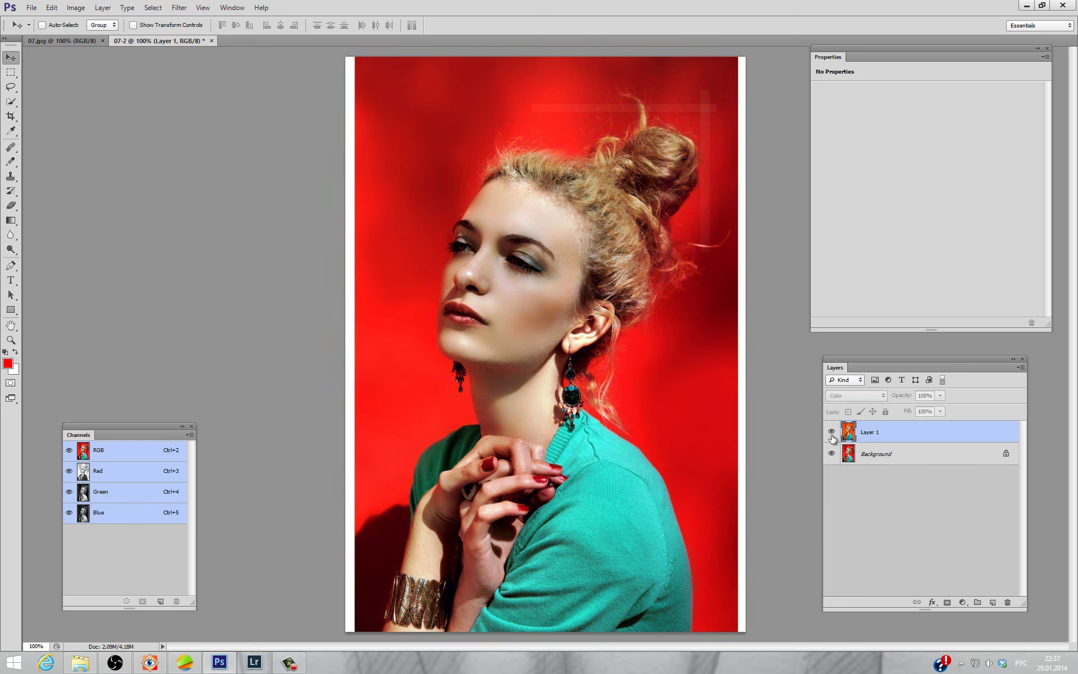
pyautogui.click(831, 433)
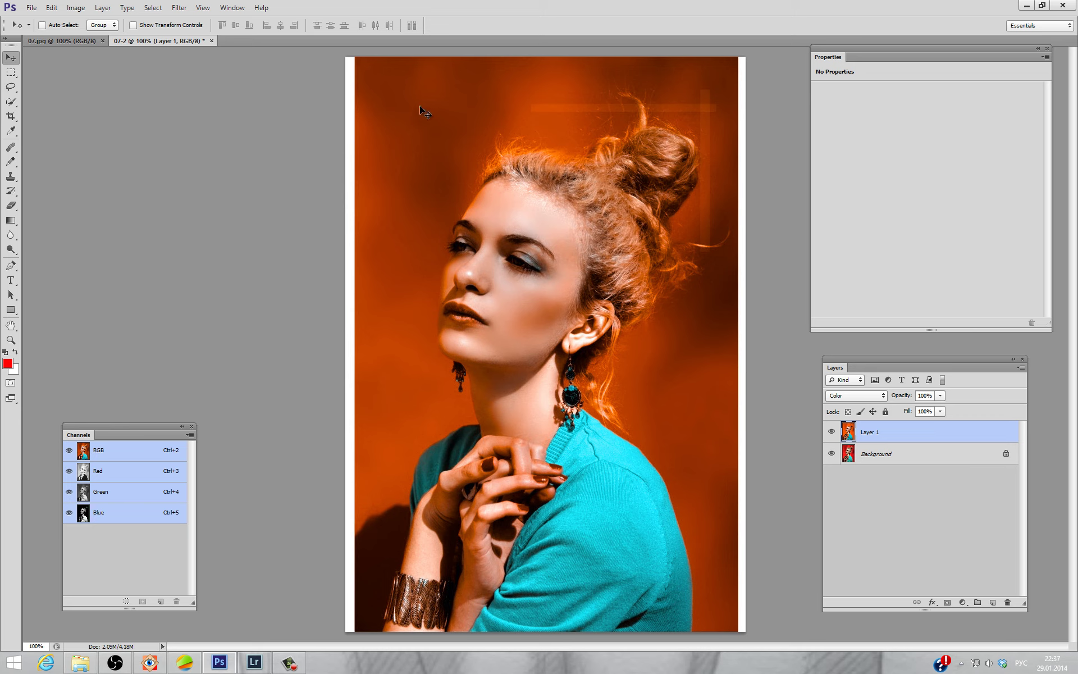
# - Close 07-2 and 07.jpg without saving, then bring FastStone and the browser forward
pyautogui.click(214, 42)
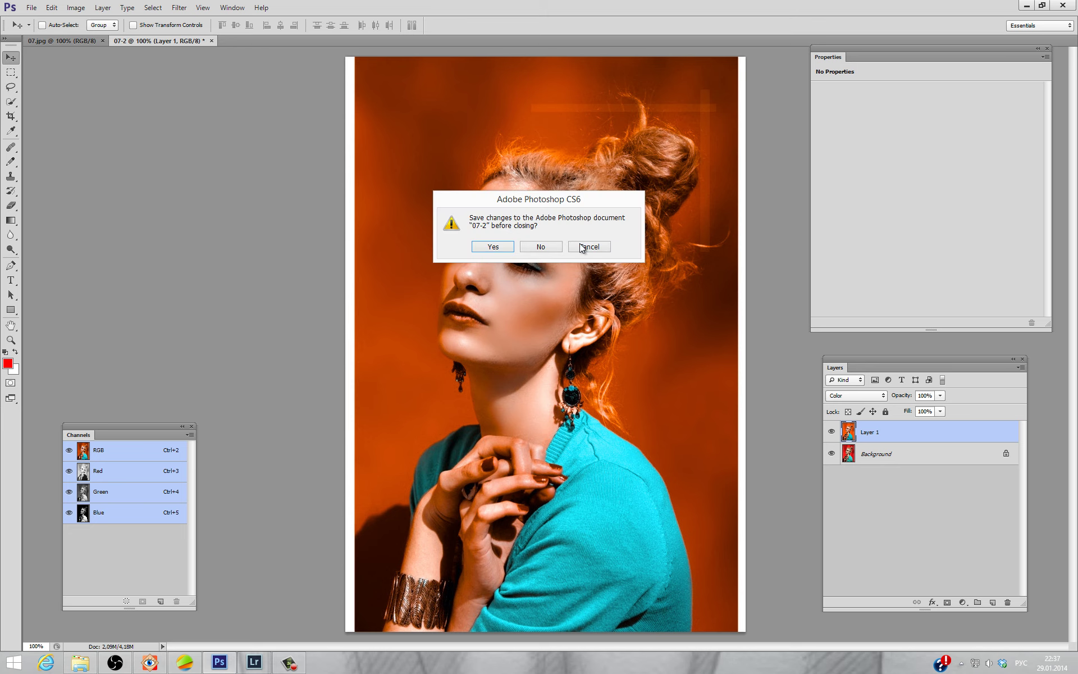
pyautogui.click(552, 245)
pyautogui.click(102, 41)
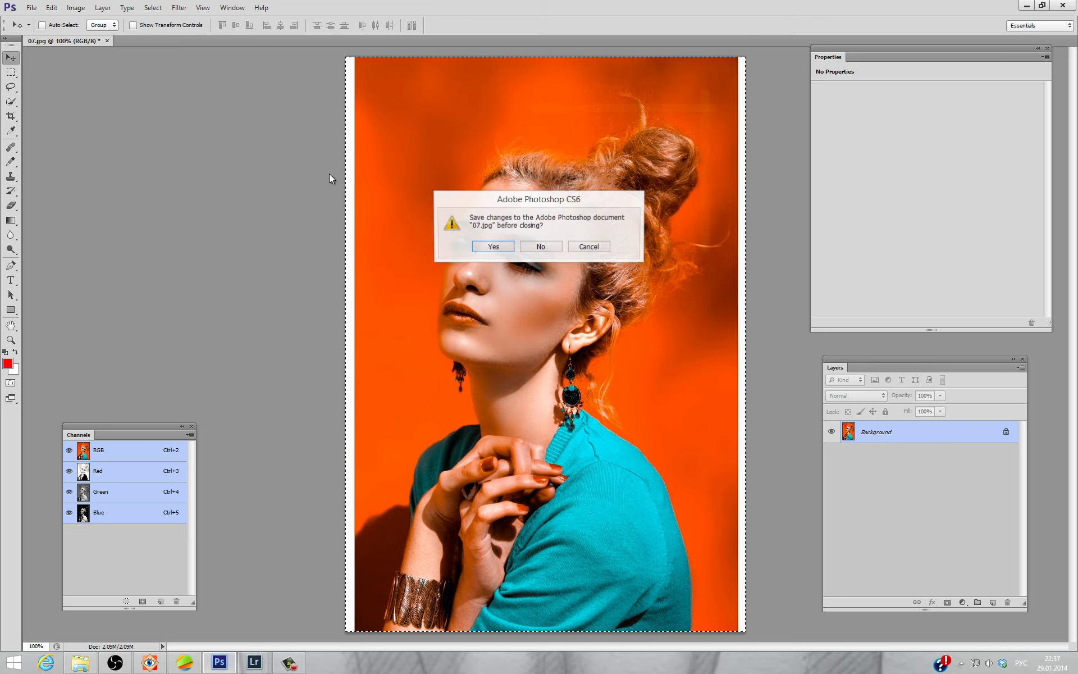
pyautogui.click(524, 245)
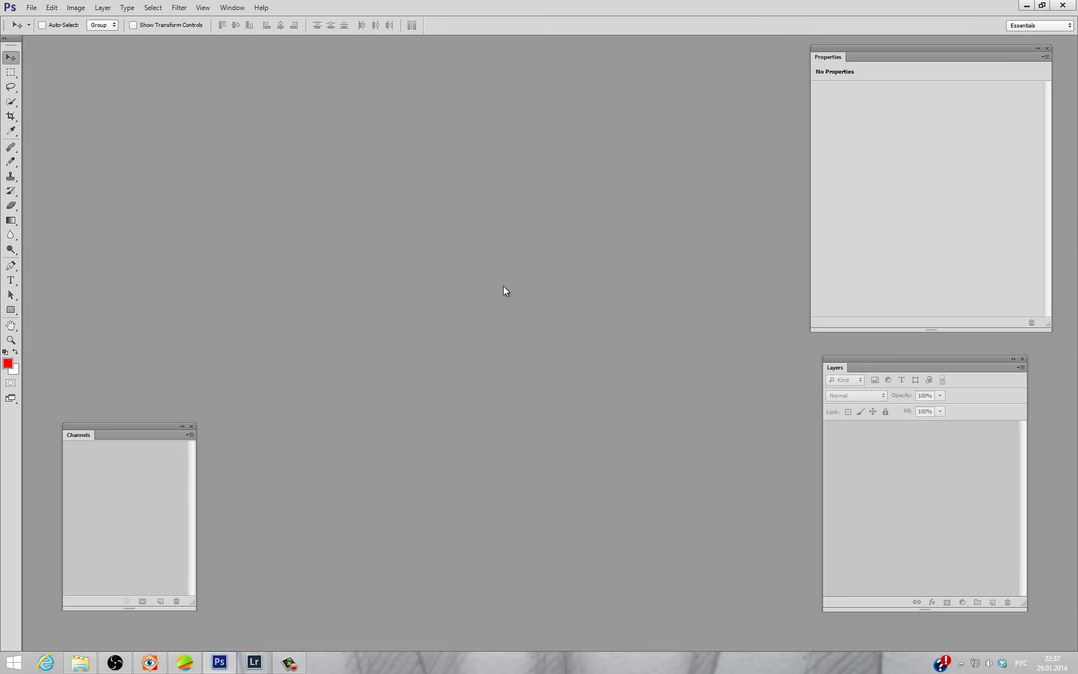
pyautogui.click(150, 663)
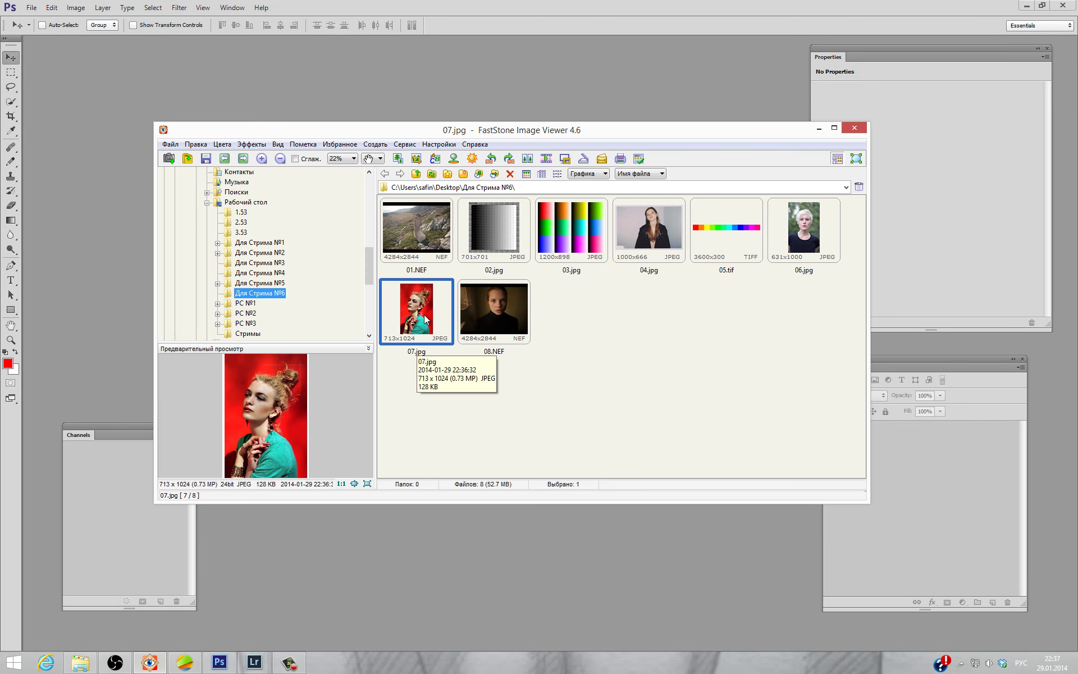
pyautogui.click(176, 662)
# - View the forest photo attached to a VK comment, then close it and scroll the thread
pyautogui.click(961, 282)
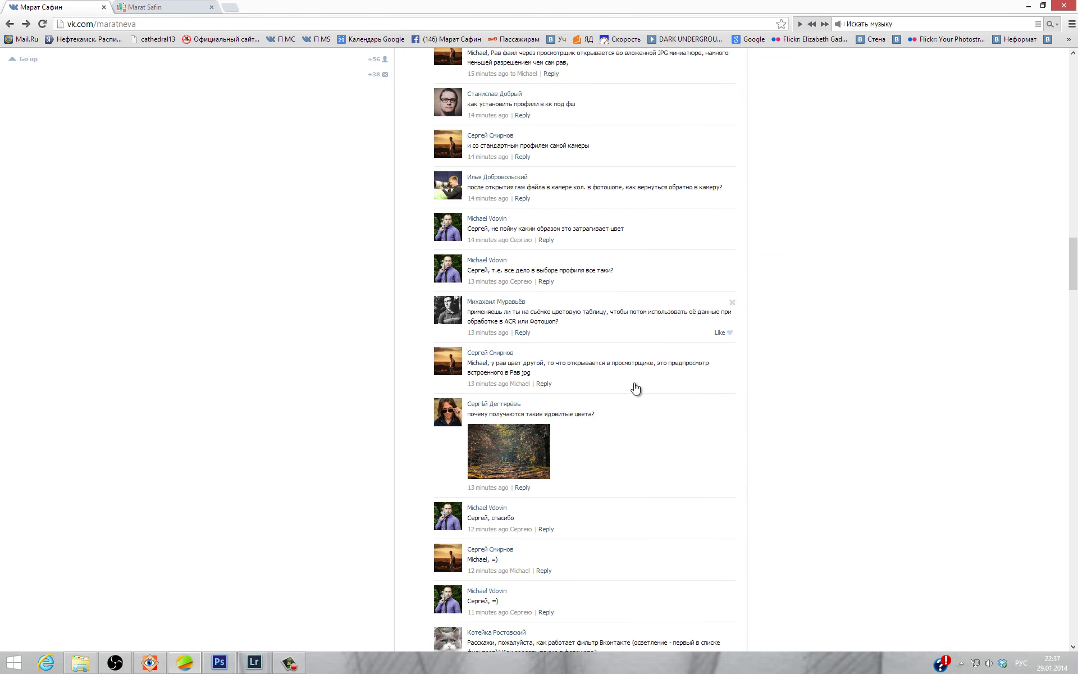
pyautogui.scroll(-1, 635, 388)
pyautogui.click(505, 379)
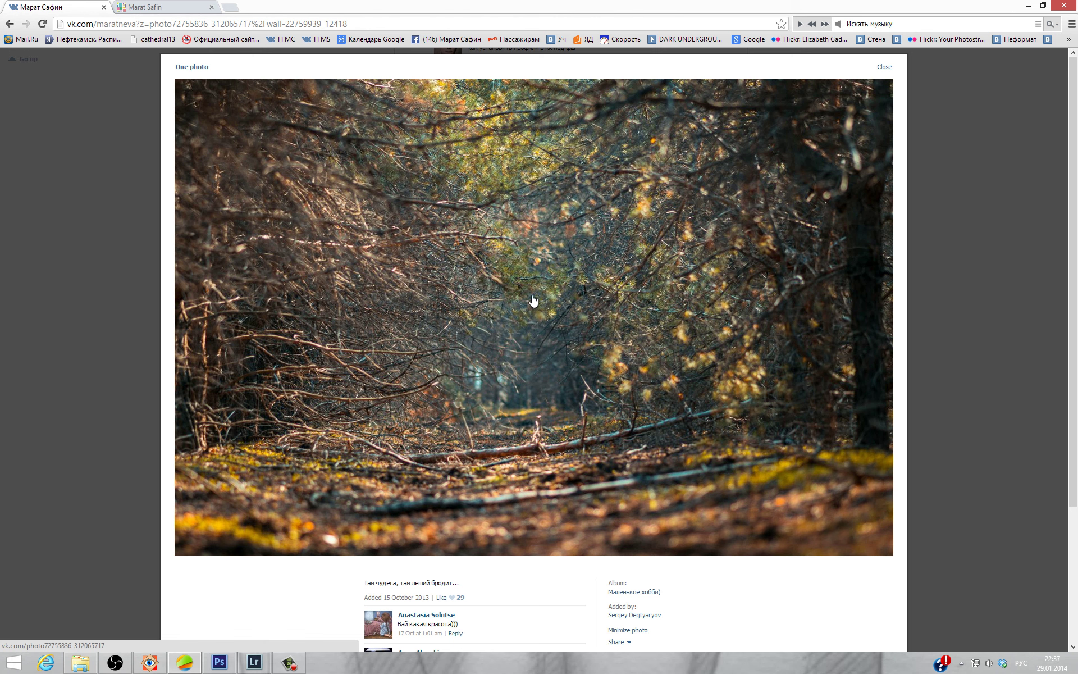
pyautogui.scroll(-3, 825, 354)
pyautogui.click(957, 370)
pyautogui.scroll(-2, 779, 412)
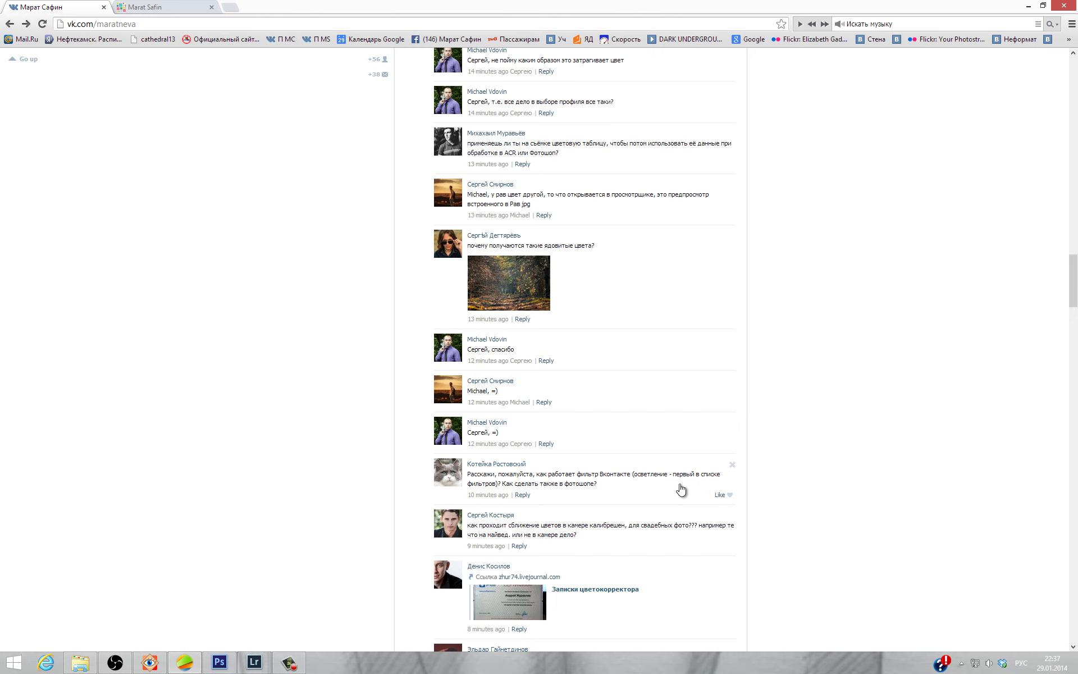
pyautogui.moveTo(590, 531)
pyautogui.scroll(-2, 532, 544)
pyautogui.scroll(-1, 553, 551)
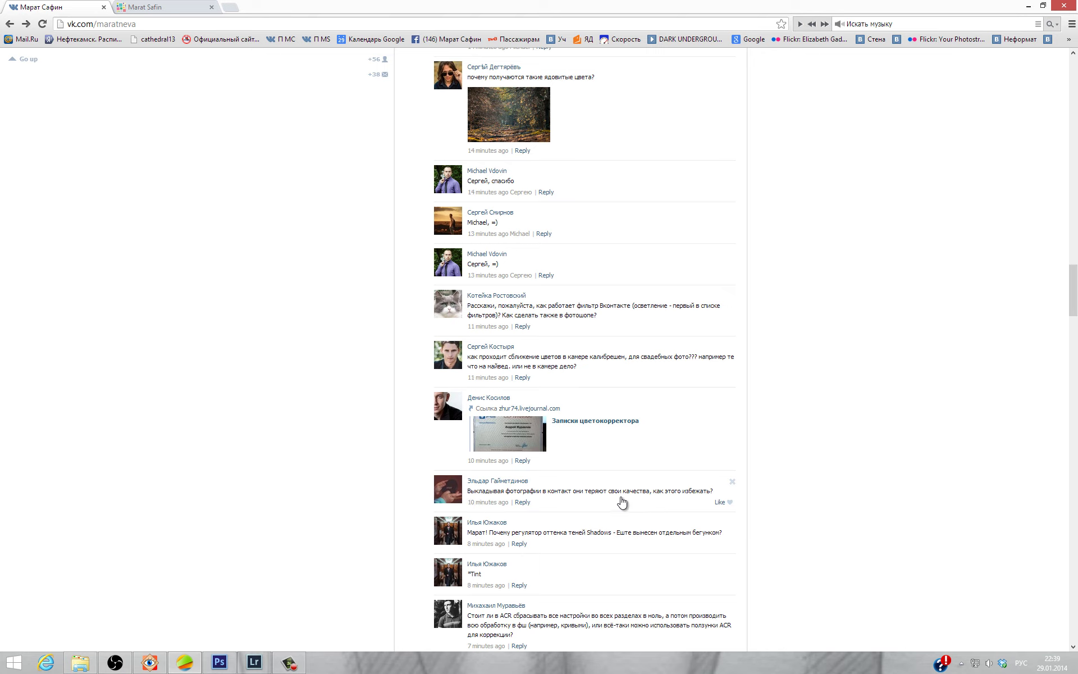
pyautogui.scroll(-1, 684, 512)
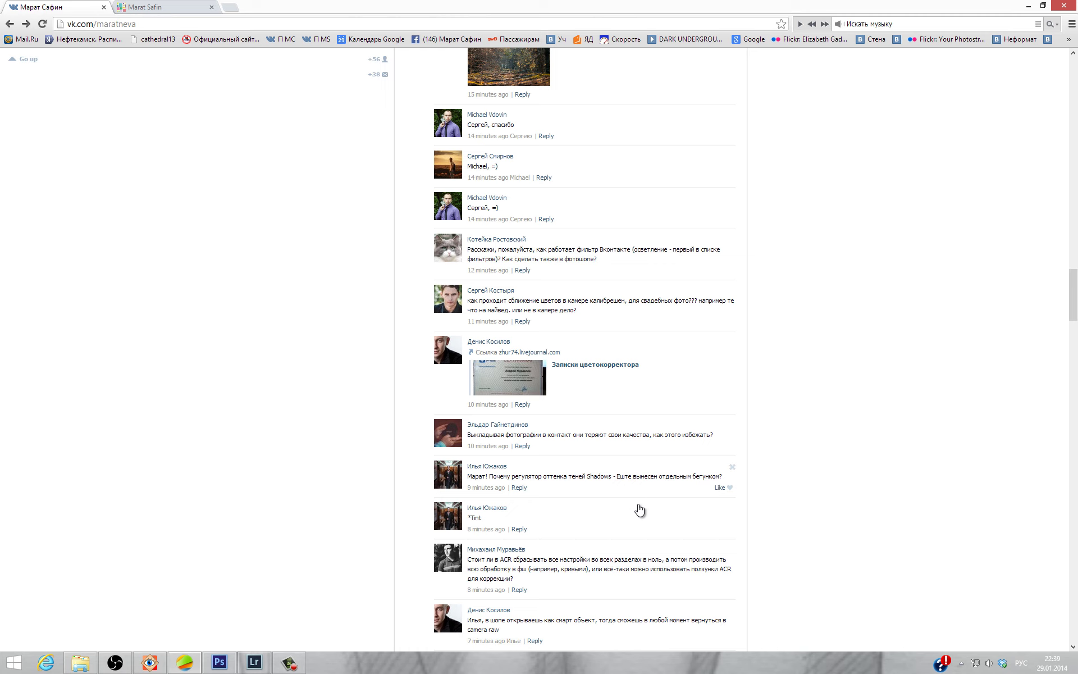
pyautogui.scroll(-2, 488, 507)
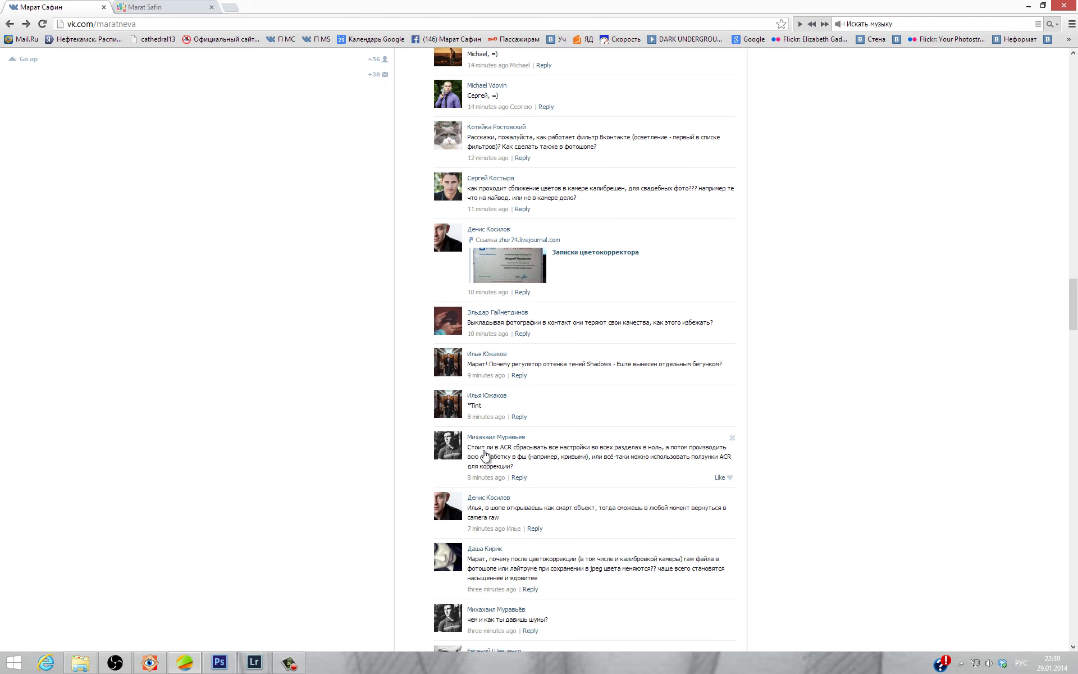
# - Open the Flickr photostream and the foggy-field couple photo in new tabs
pyautogui.moveTo(589, 568)
pyautogui.middleClick(936, 41)
pyautogui.click(276, 6)
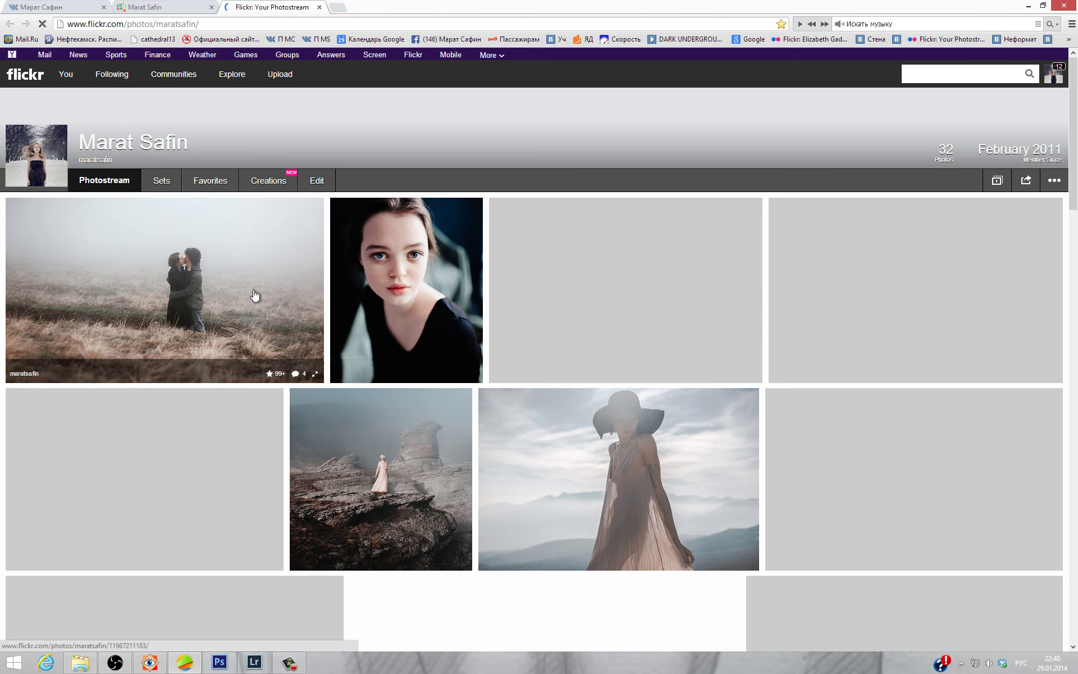
pyautogui.middleClick(298, 212)
pyautogui.click(380, 7)
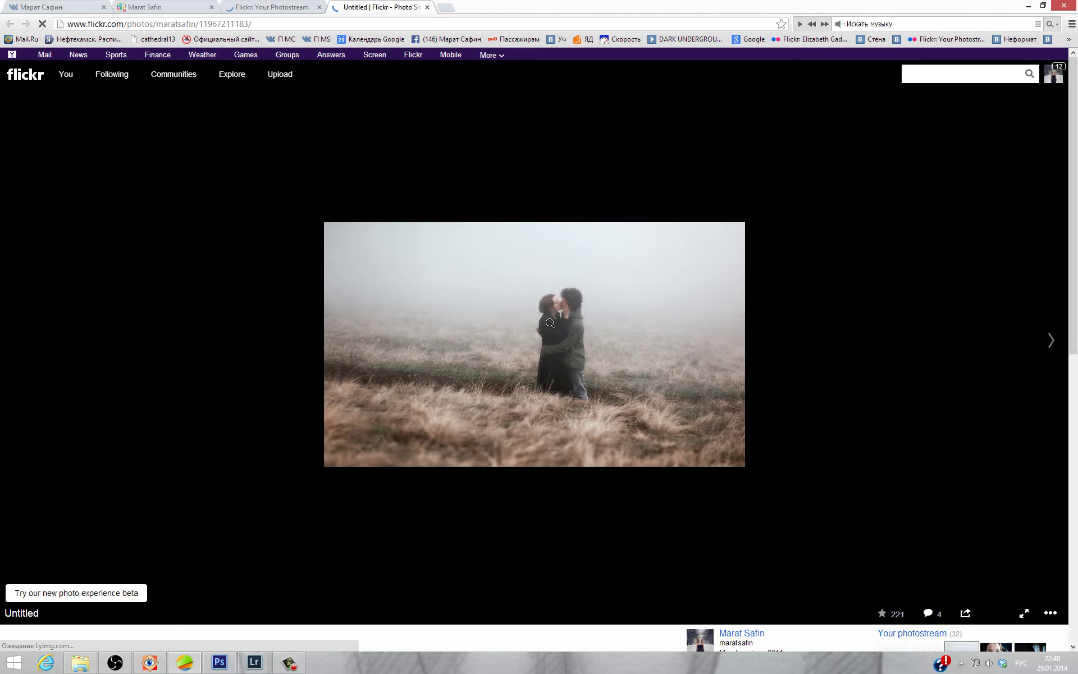
# - Show the photo's All sizes page, close it, and minimize the browser
pyautogui.rightClick(565, 325)
pyautogui.click(638, 303)
pyautogui.rightClick(638, 304)
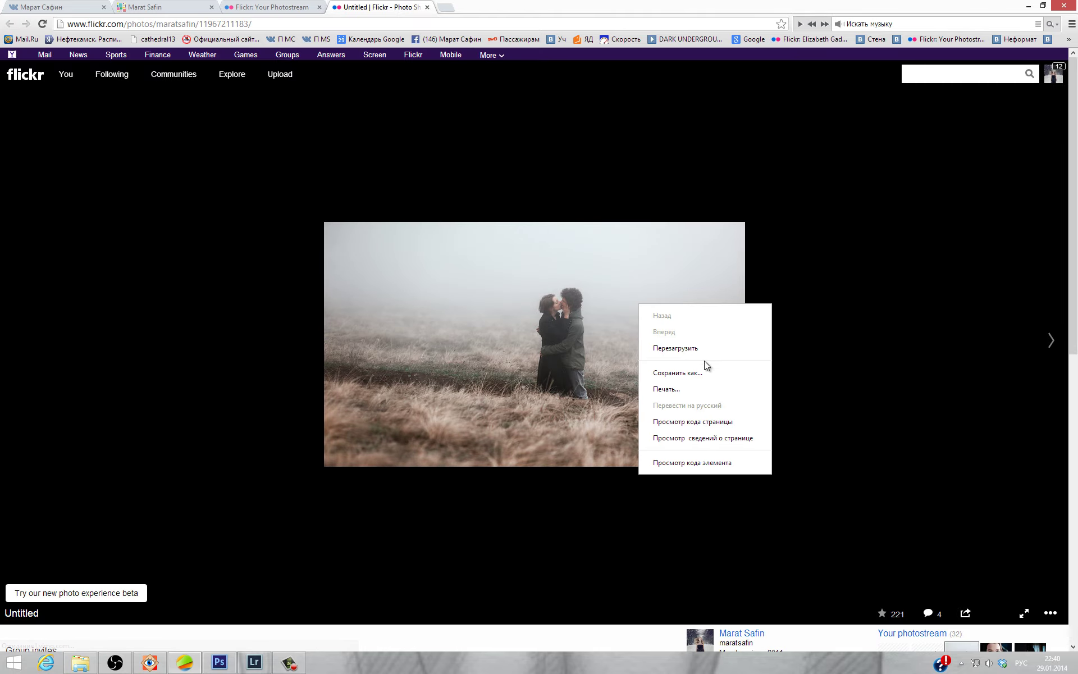
pyautogui.click(547, 283)
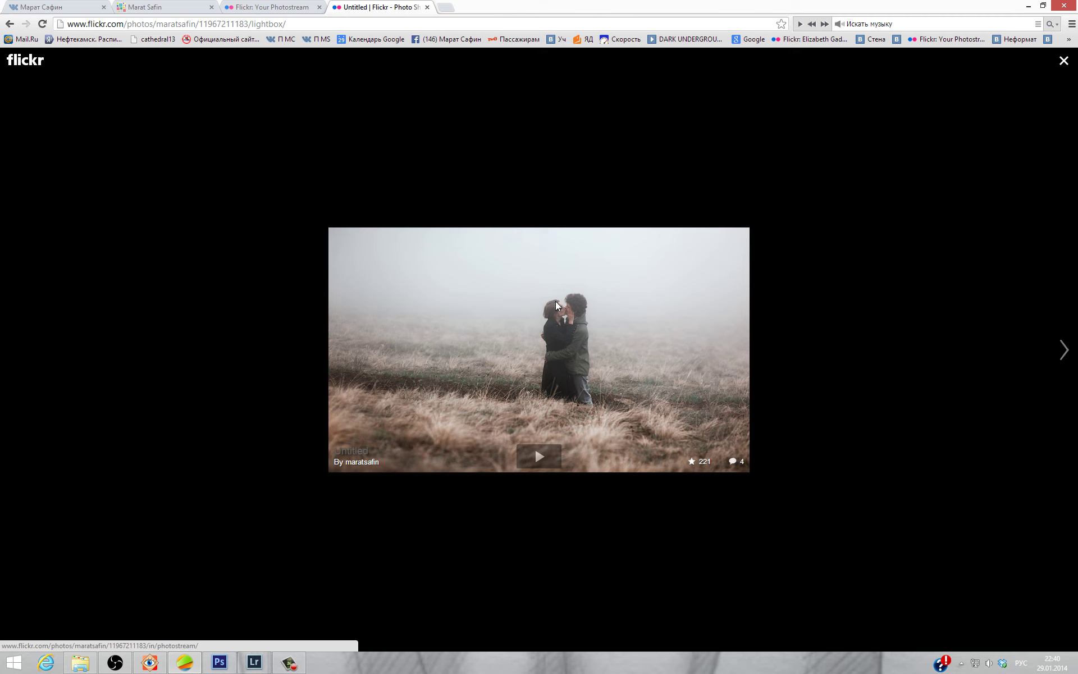
pyautogui.rightClick(555, 304)
pyautogui.click(728, 327)
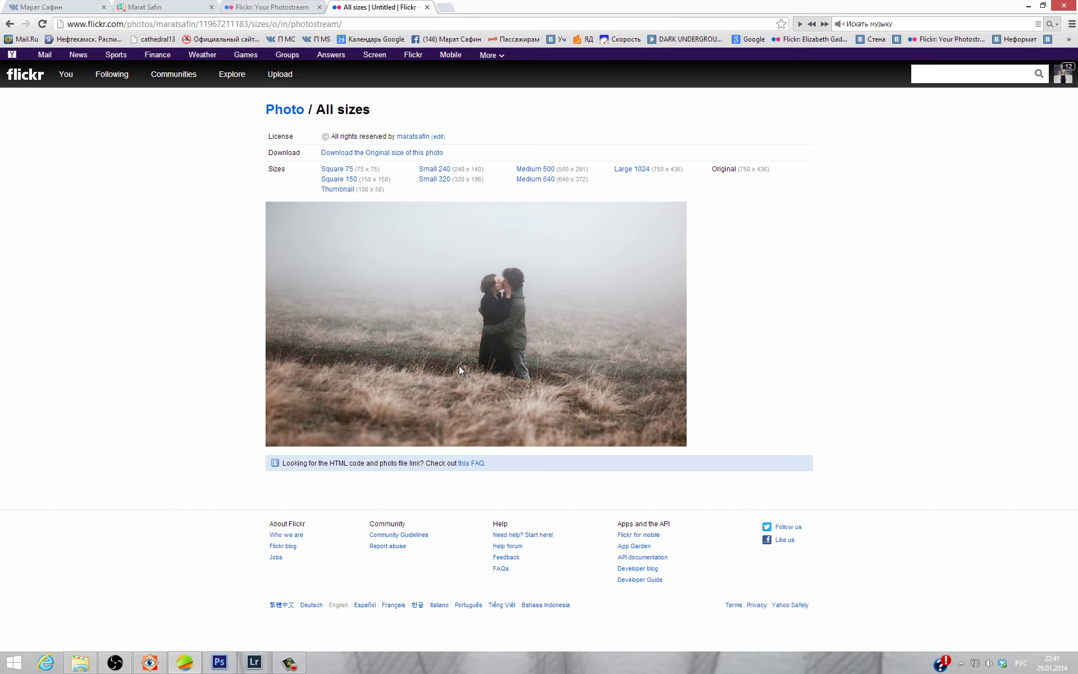
pyautogui.click(427, 7)
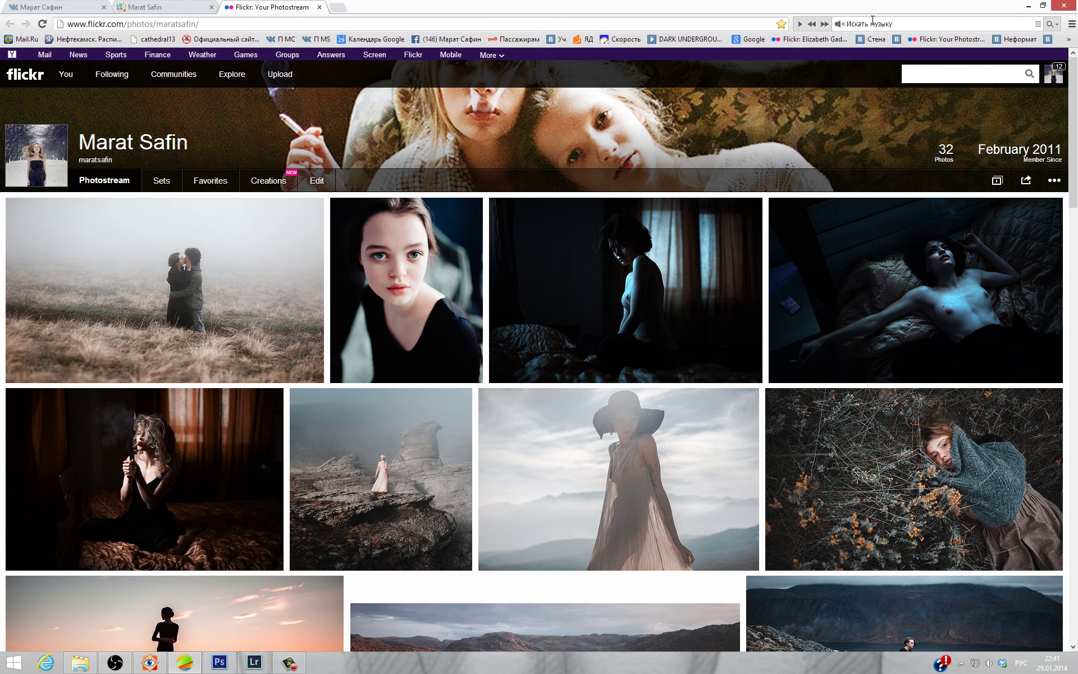
pyautogui.click(1028, 6)
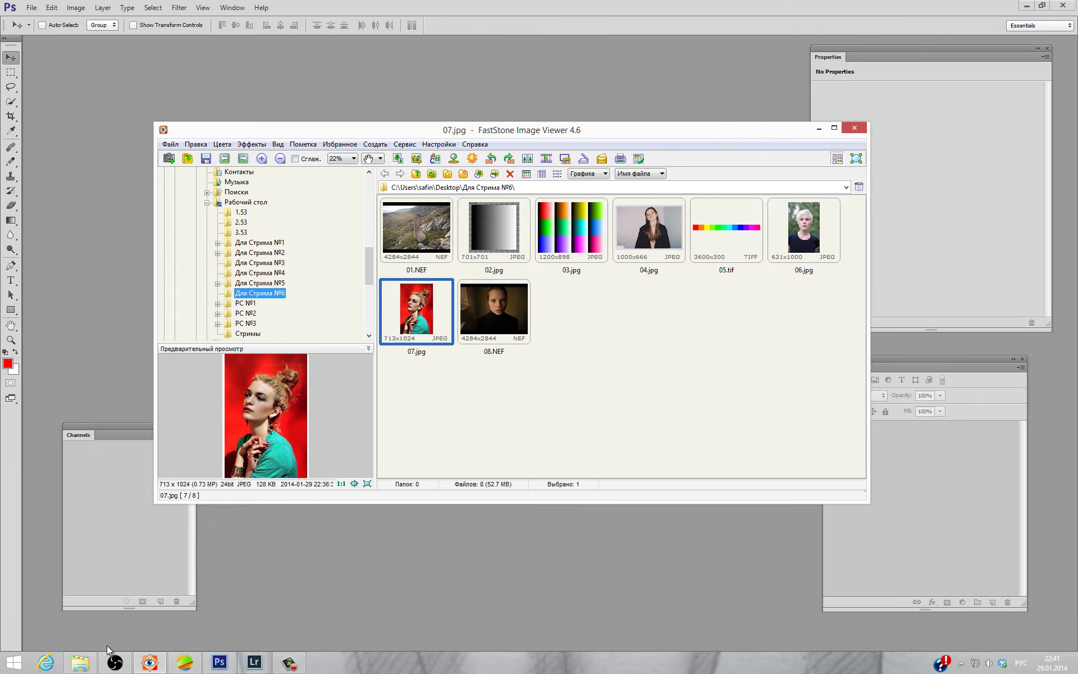
# - Return to the VK stream comments page and scroll down to the newest questions
pyautogui.click(185, 664)
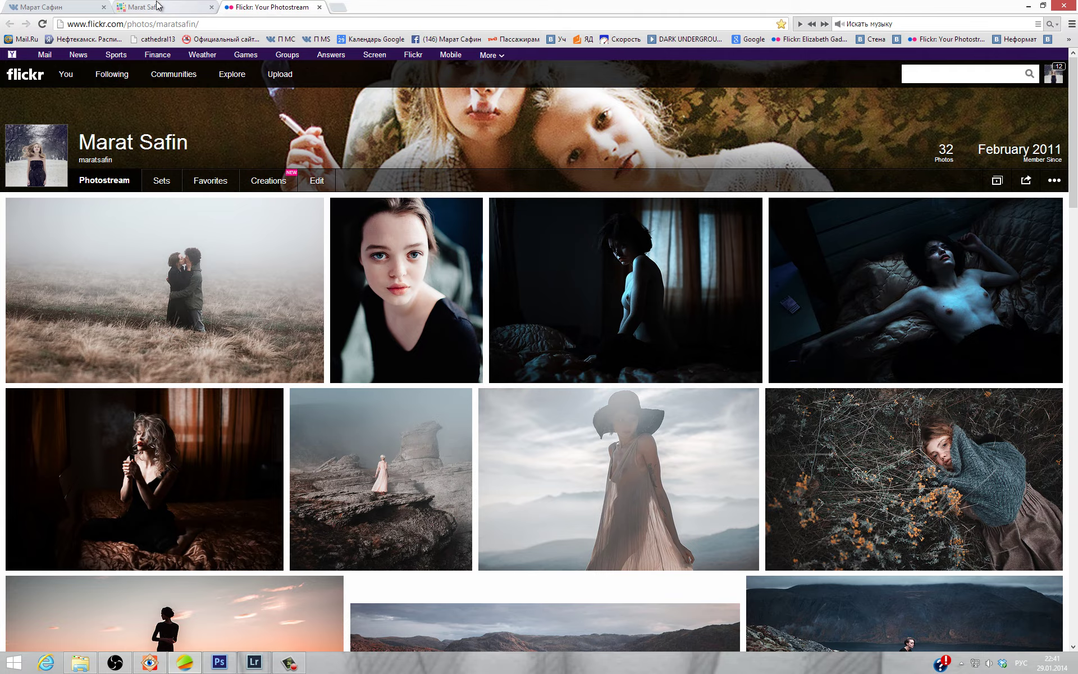
pyautogui.click(163, 7)
pyautogui.click(79, 14)
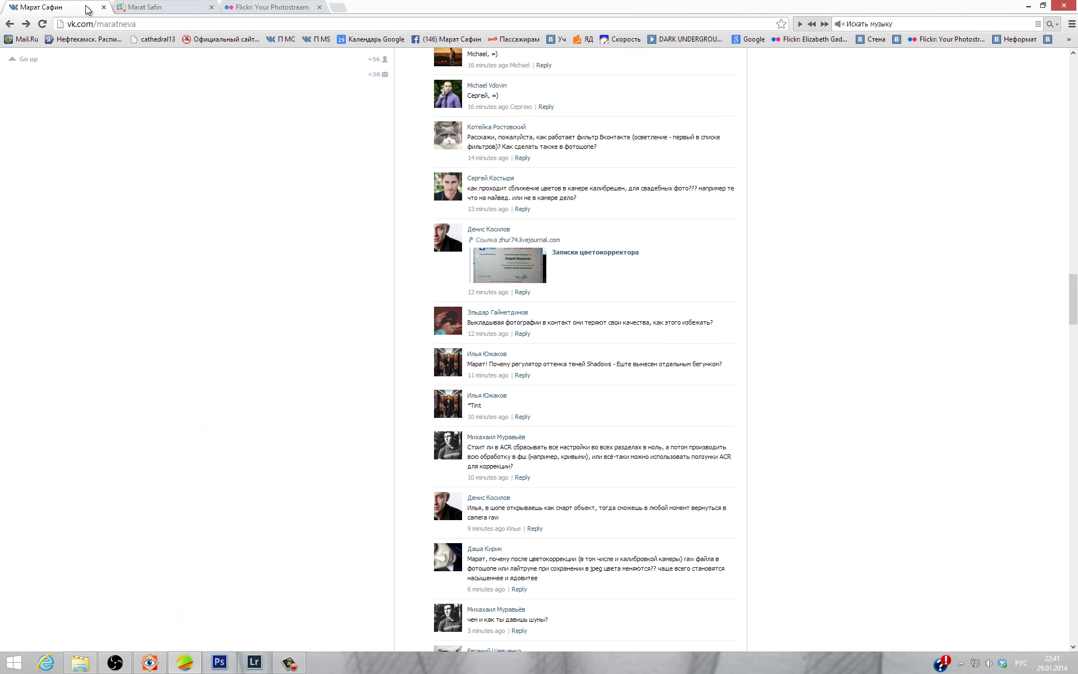
pyautogui.scroll(-2, 424, 443)
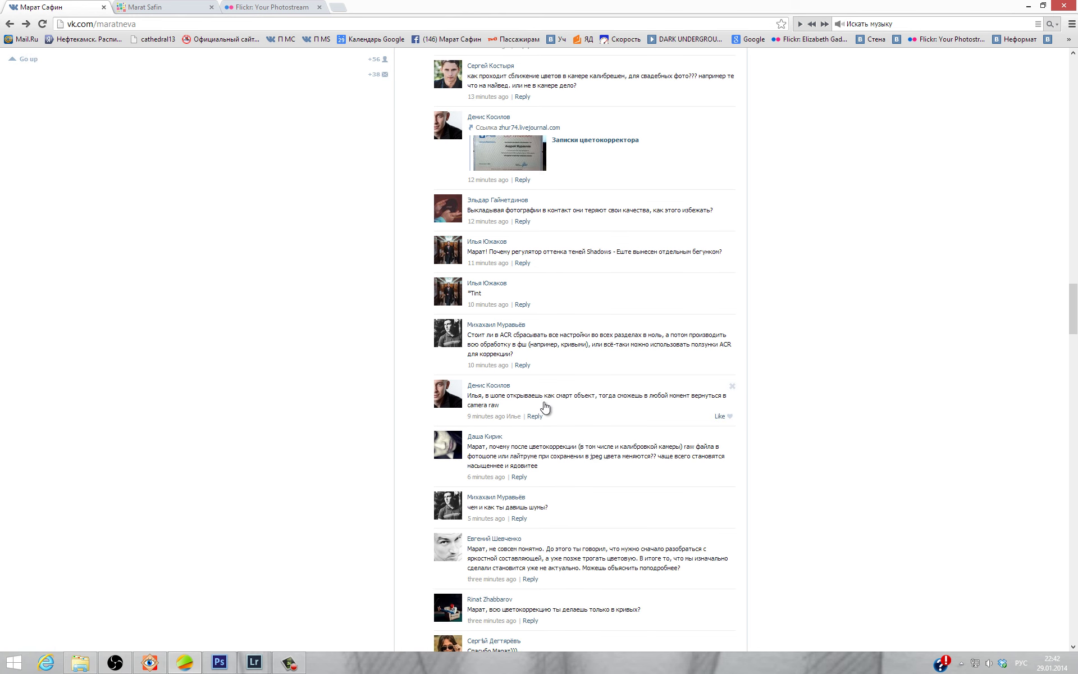
pyautogui.scroll(-1, 533, 458)
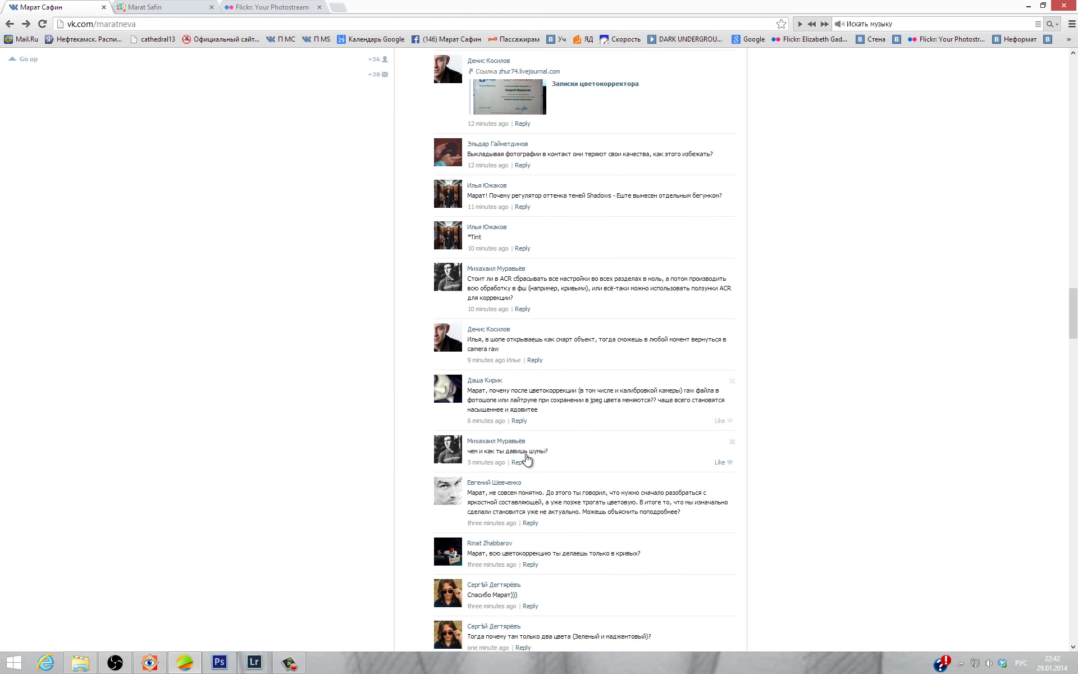
pyautogui.scroll(-2, 526, 459)
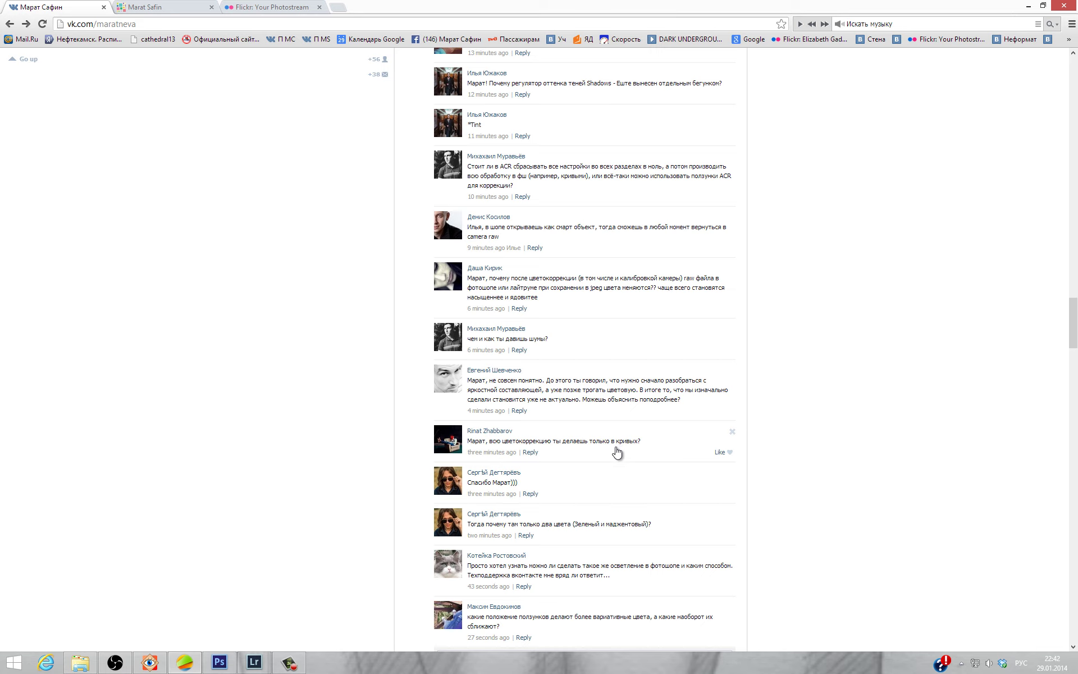
pyautogui.moveTo(602, 440)
pyautogui.scroll(-1, 512, 465)
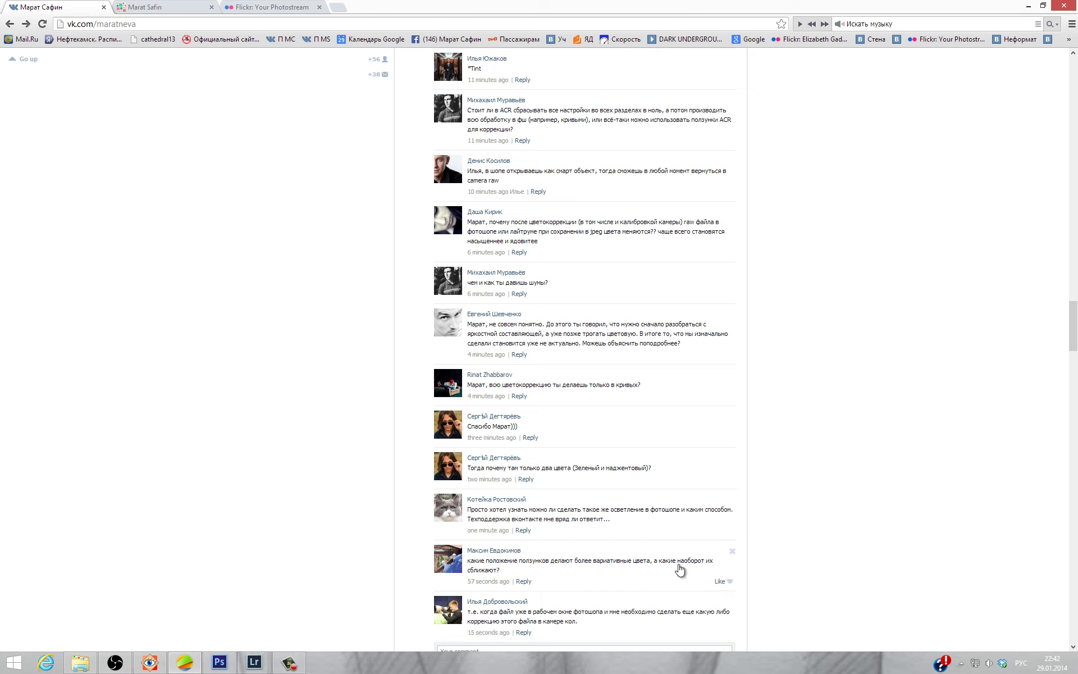
# - Open the gradient chart 03.jpg in Camera Raw's Camera Calibration panel with Blue saturation reset to 0
pyautogui.click(1029, 6)
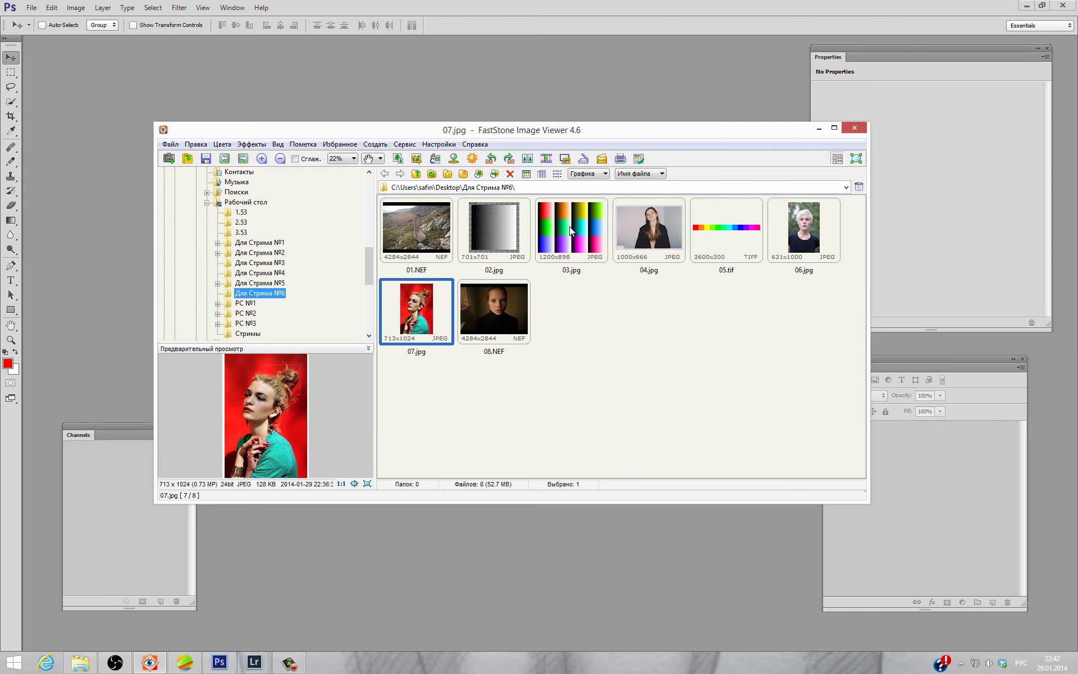
pyautogui.moveTo(569, 227); pyautogui.dragTo(311, 98)
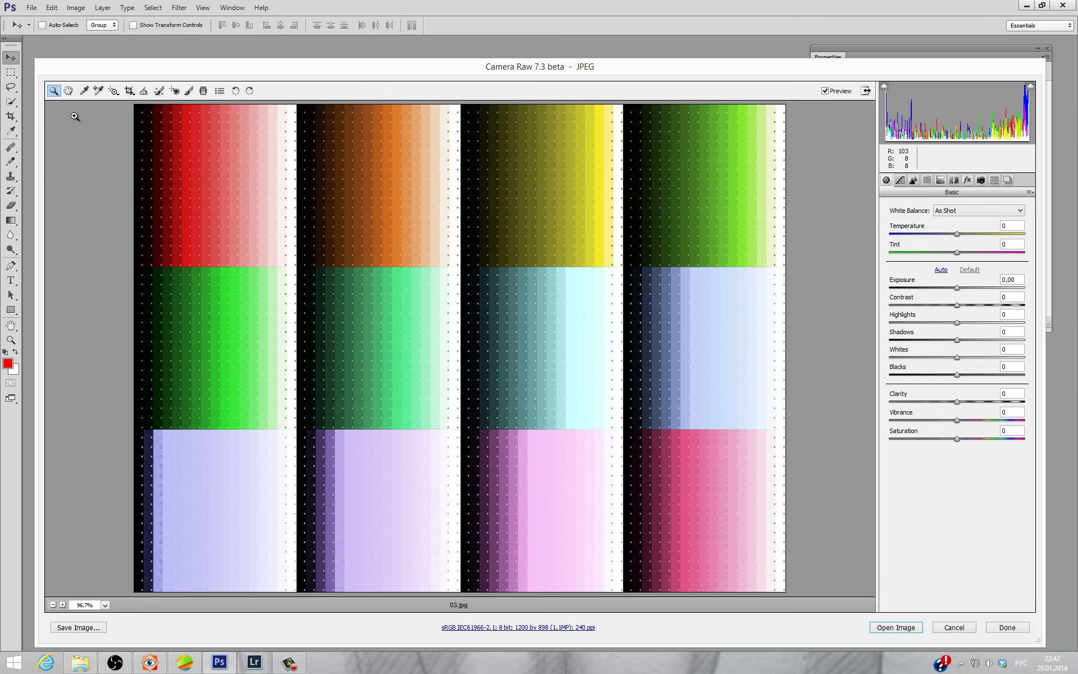
pyautogui.click(994, 180)
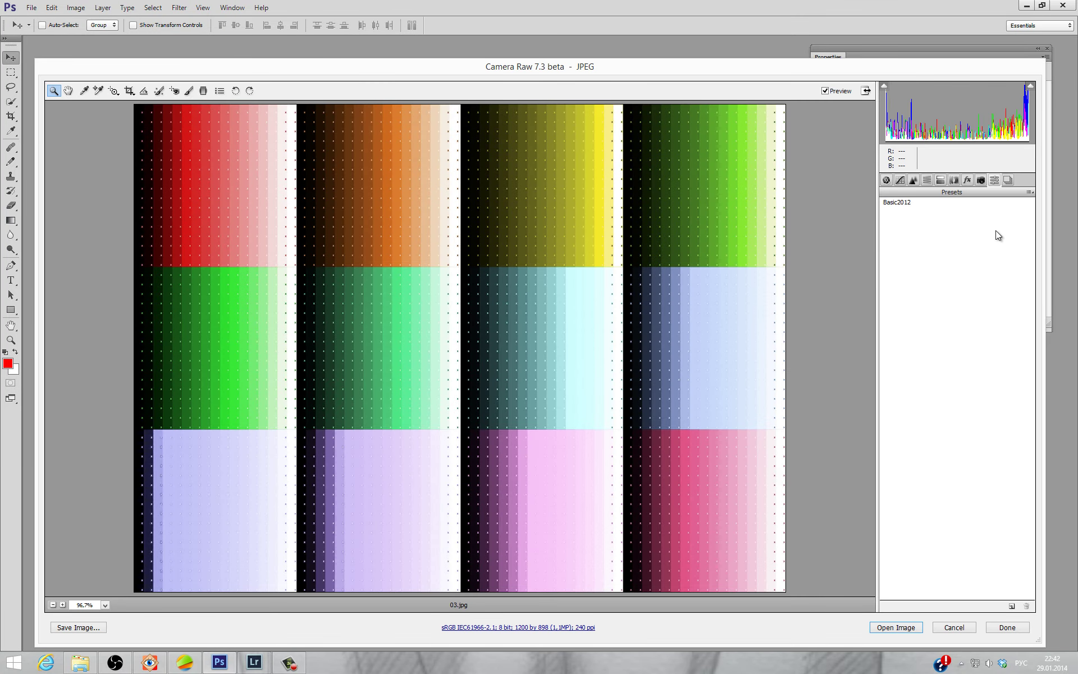
pyautogui.click(982, 182)
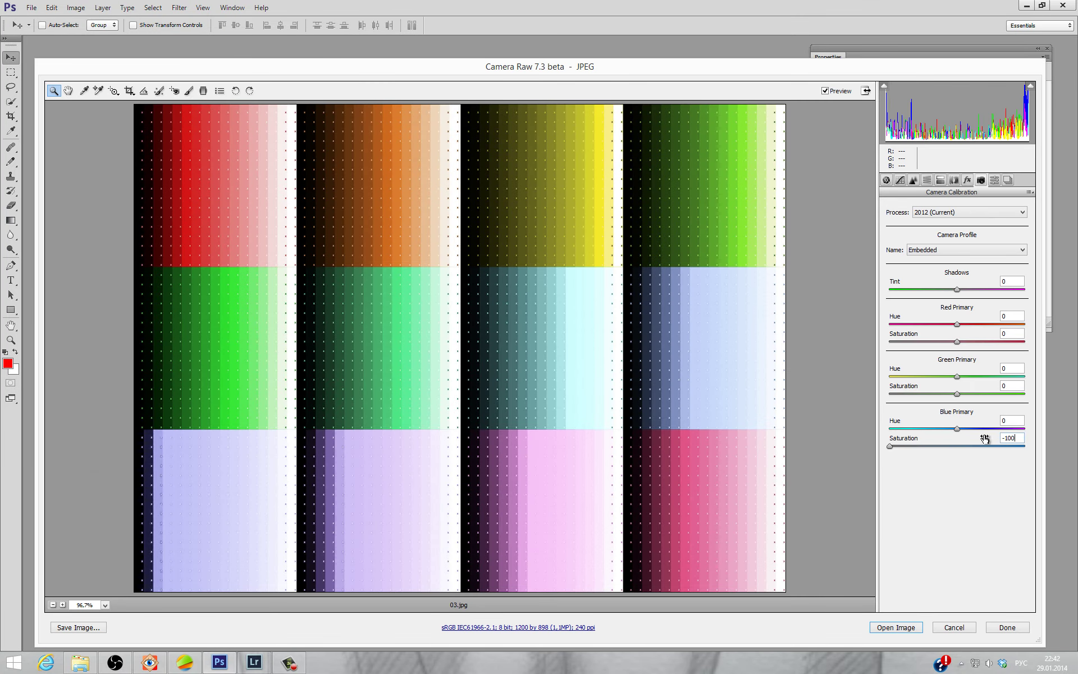
pyautogui.hotkey('ctrl', 'z')
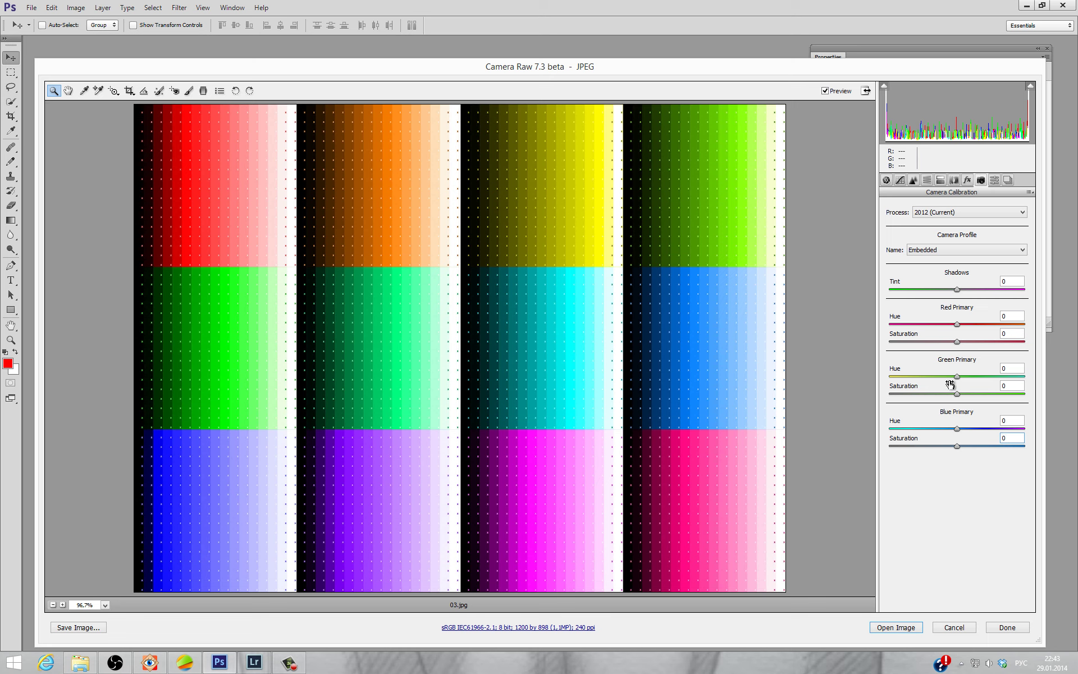
# - Sweep Red Primary Hue between -100 and +100, then set it to 0 and cancel
pyautogui.moveTo(965, 324)
pyautogui.mouseDown()
pyautogui.moveTo(925, 323)
pyautogui.moveTo(1066, 339)
pyautogui.mouseUp()
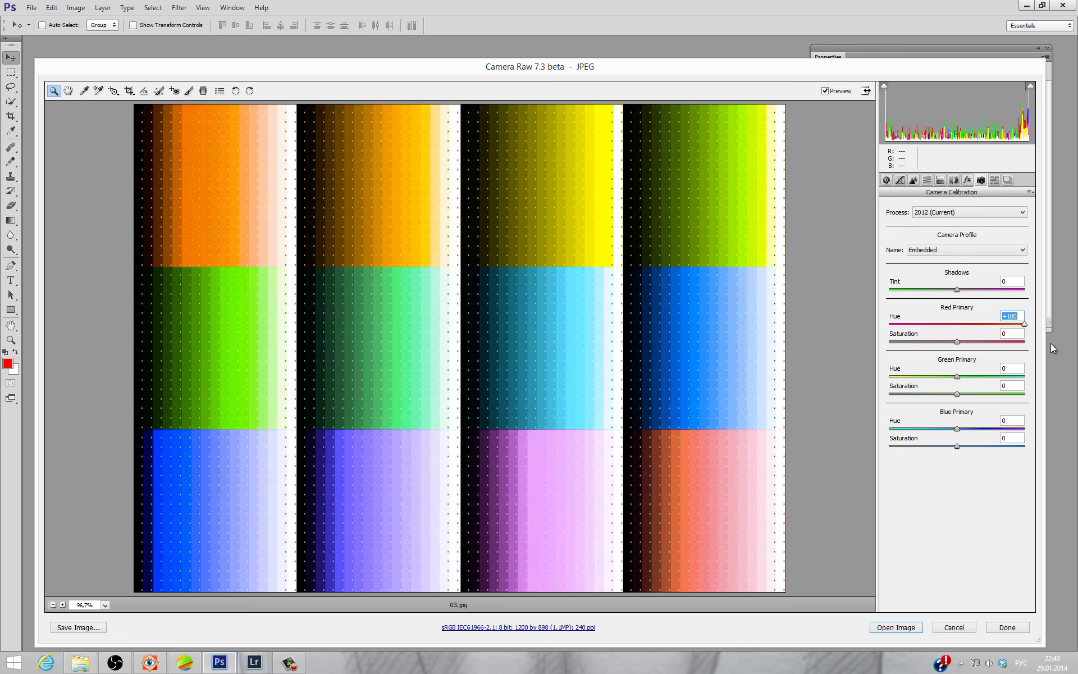
pyautogui.moveTo(1067, 339)
pyautogui.mouseDown()
pyautogui.moveTo(961, 336)
pyautogui.moveTo(959, 328)
pyautogui.mouseUp()
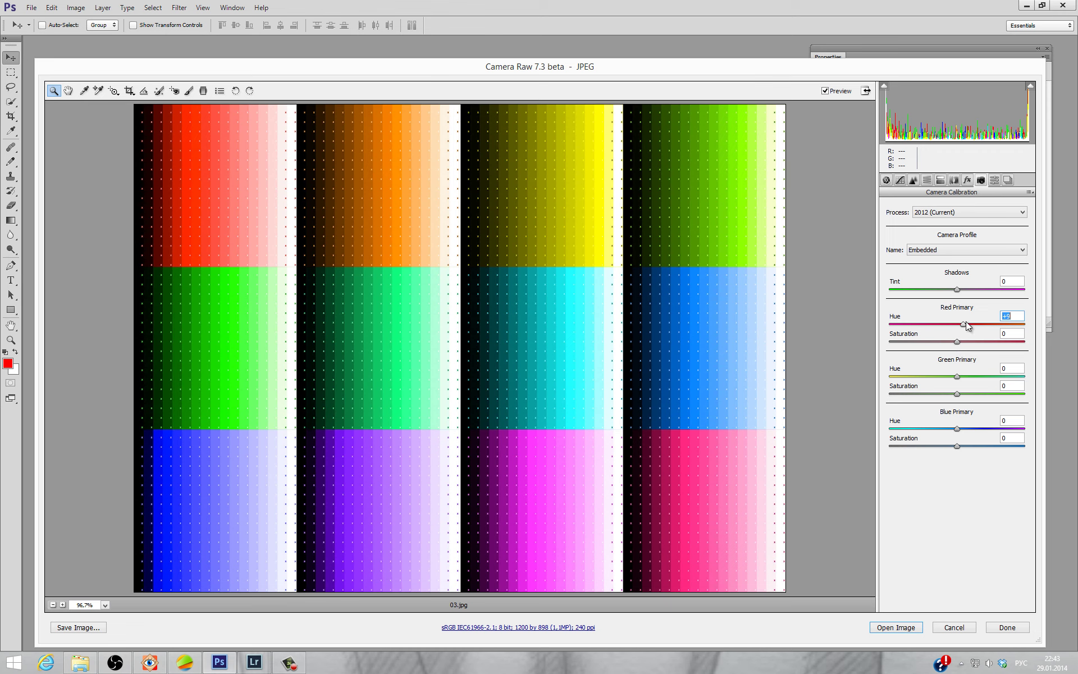
pyautogui.moveTo(963, 323)
pyautogui.mouseDown()
pyautogui.moveTo(996, 324)
pyautogui.moveTo(937, 336)
pyautogui.moveTo(1019, 324)
pyautogui.moveTo(932, 324)
pyautogui.moveTo(1011, 324)
pyautogui.mouseUp()
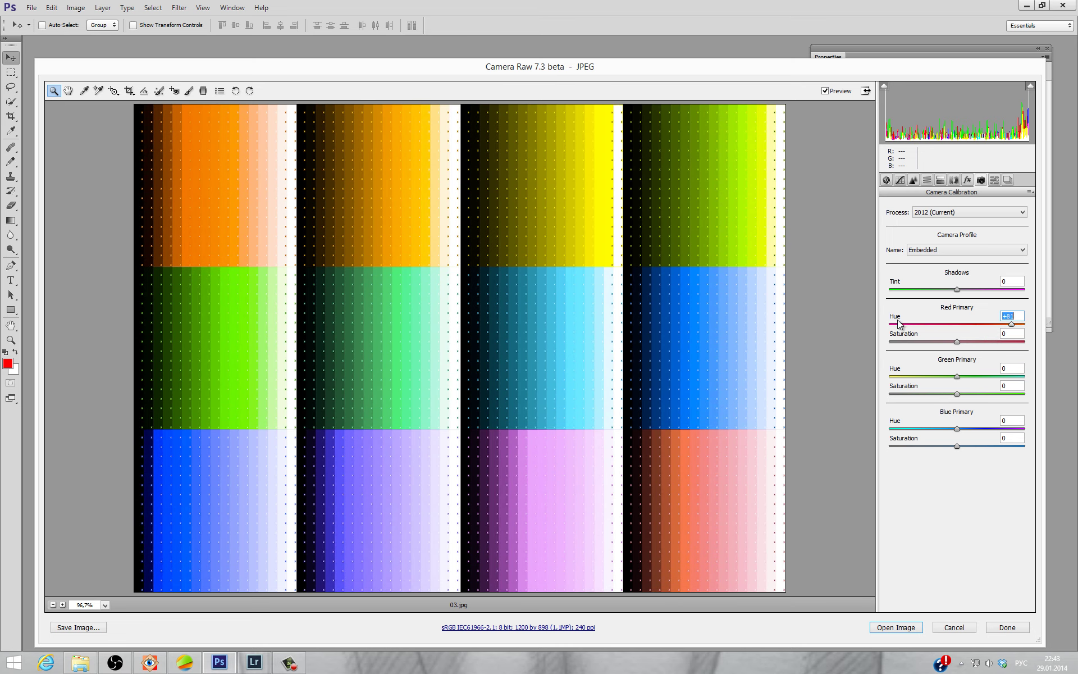
pyautogui.moveTo(898, 324)
pyautogui.mouseDown()
pyautogui.moveTo(797, 314)
pyautogui.moveTo(1077, 340)
pyautogui.mouseUp()
pyautogui.moveTo(993, 324)
pyautogui.mouseDown()
pyautogui.moveTo(852, 321)
pyautogui.moveTo(1022, 324)
pyautogui.moveTo(883, 329)
pyautogui.moveTo(1022, 324)
pyautogui.moveTo(887, 325)
pyautogui.moveTo(1018, 345)
pyautogui.moveTo(887, 331)
pyautogui.moveTo(1074, 347)
pyautogui.mouseUp()
pyautogui.moveTo(1027, 329); pyautogui.dragTo(840, 319)
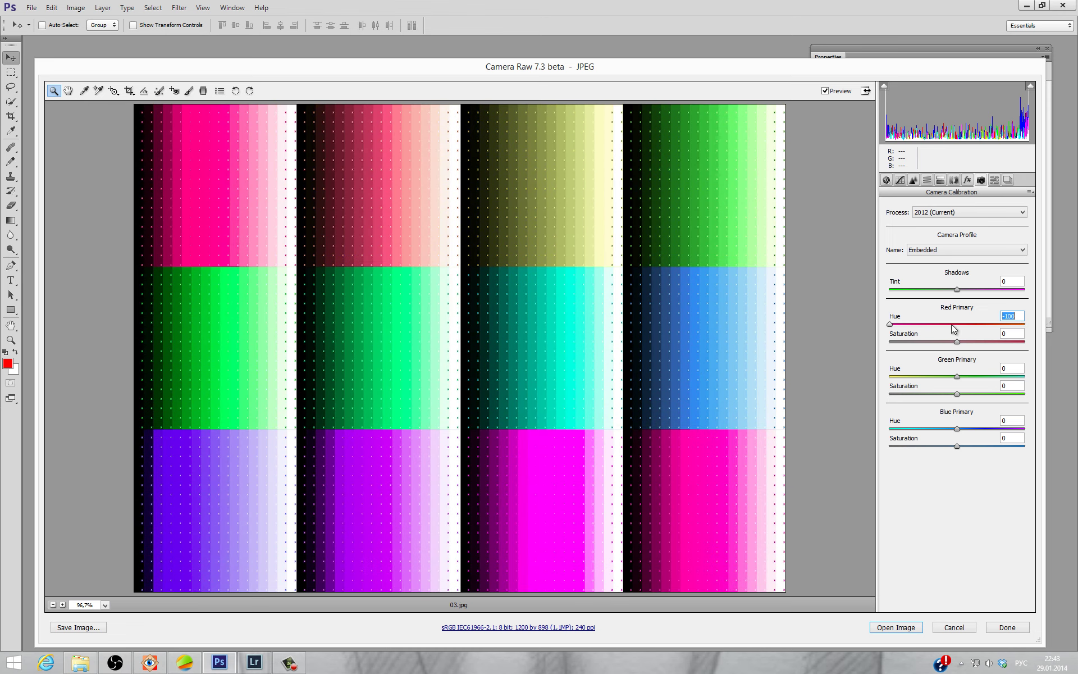
pyautogui.moveTo(951, 324)
pyautogui.mouseDown()
pyautogui.moveTo(1028, 326)
pyautogui.moveTo(879, 336)
pyautogui.moveTo(1055, 343)
pyautogui.moveTo(887, 328)
pyautogui.moveTo(1039, 347)
pyautogui.mouseUp()
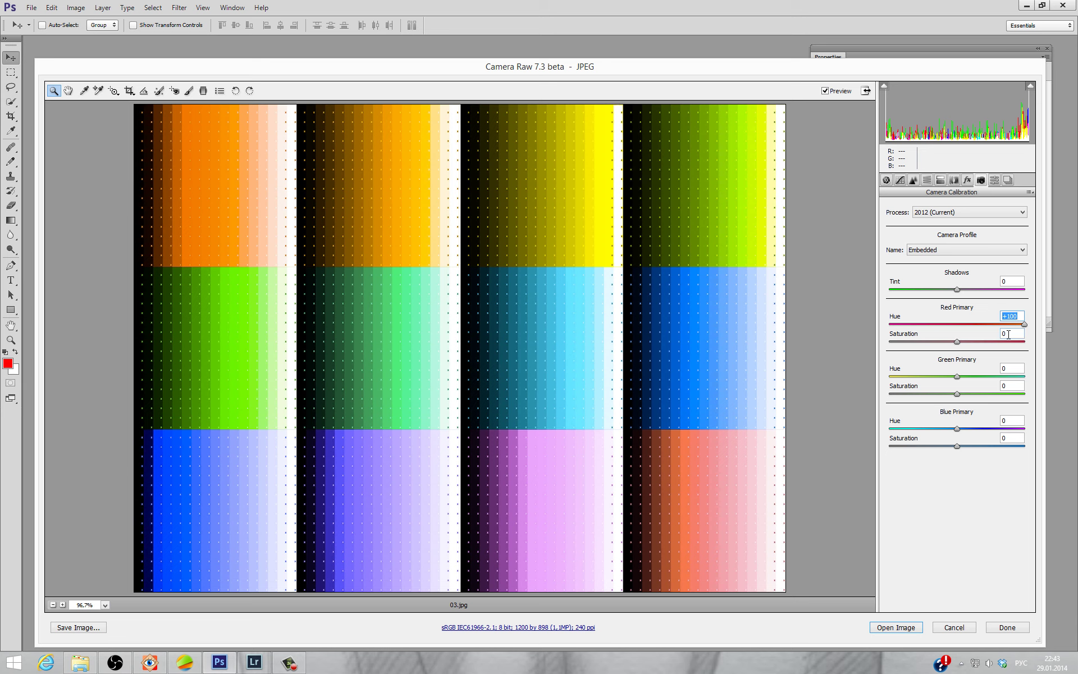
pyautogui.write('0')
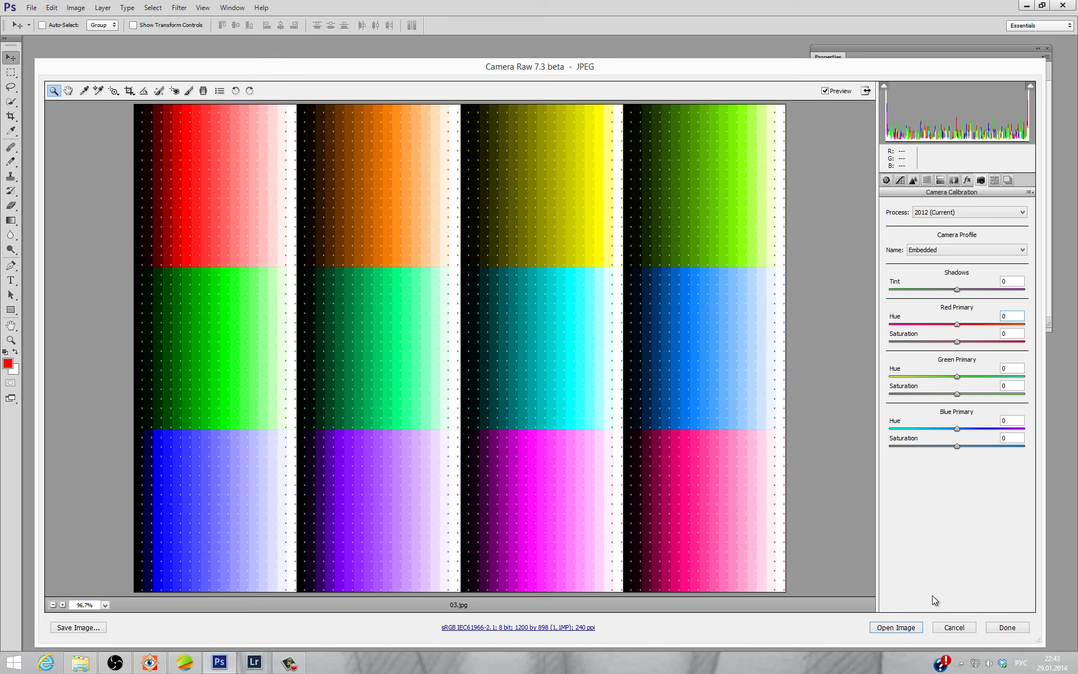
pyautogui.click(948, 626)
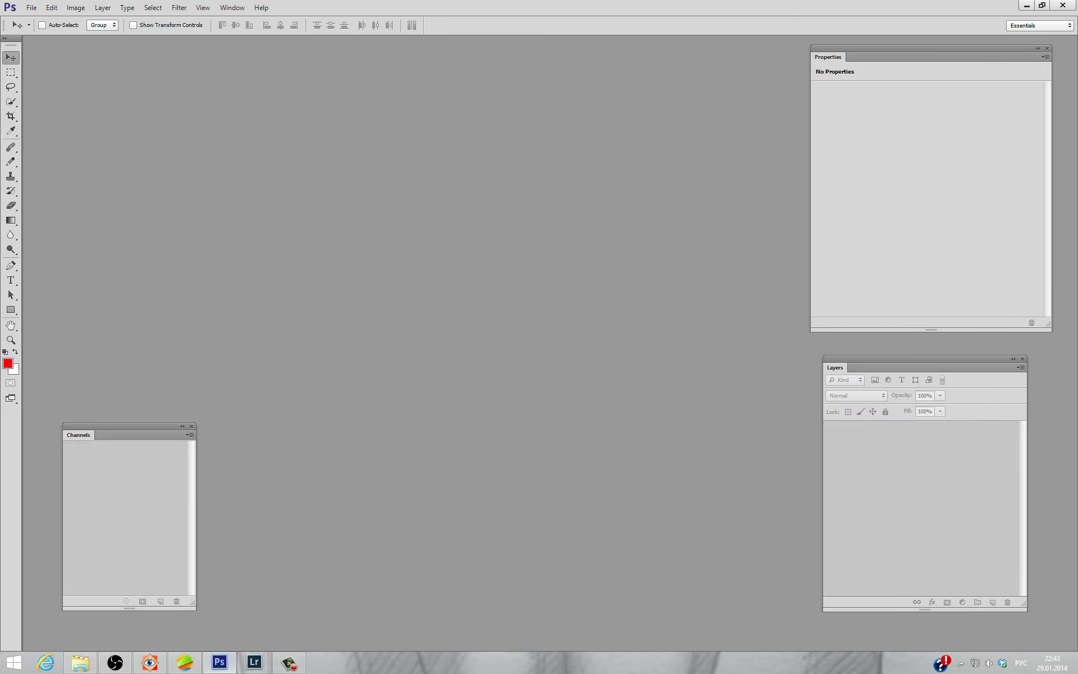
# - Open the rainbow strip 05.tif in Camera Calibration and push Red Primary Hue to +100
pyautogui.click(149, 663)
pyautogui.moveTo(701, 242); pyautogui.dragTo(329, 103)
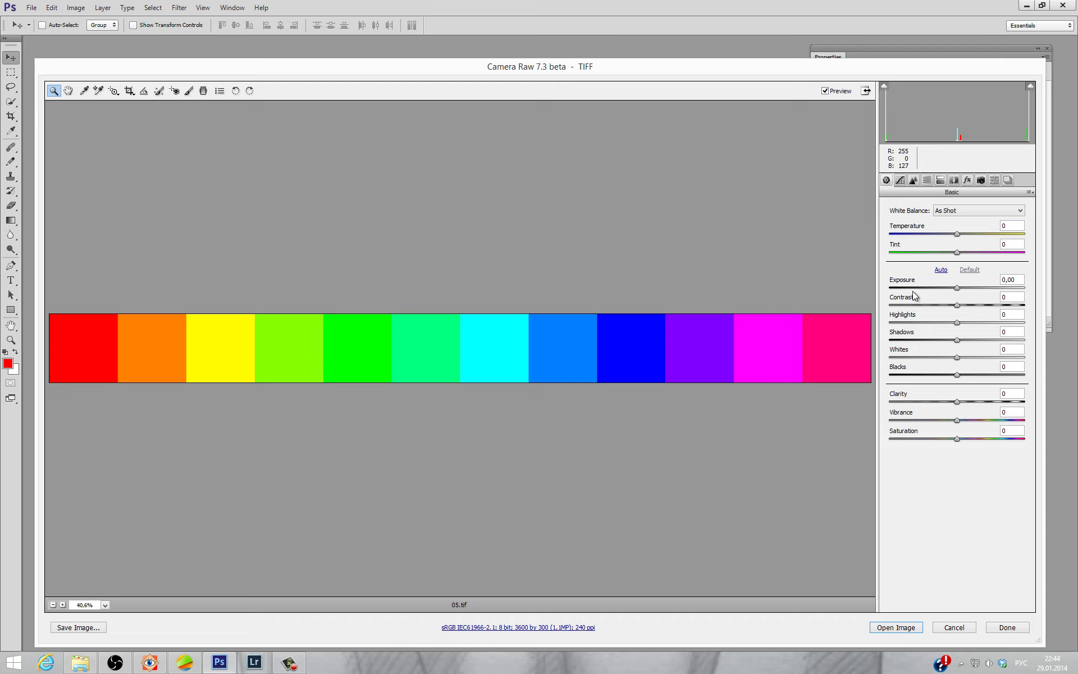
pyautogui.click(993, 180)
pyautogui.click(980, 181)
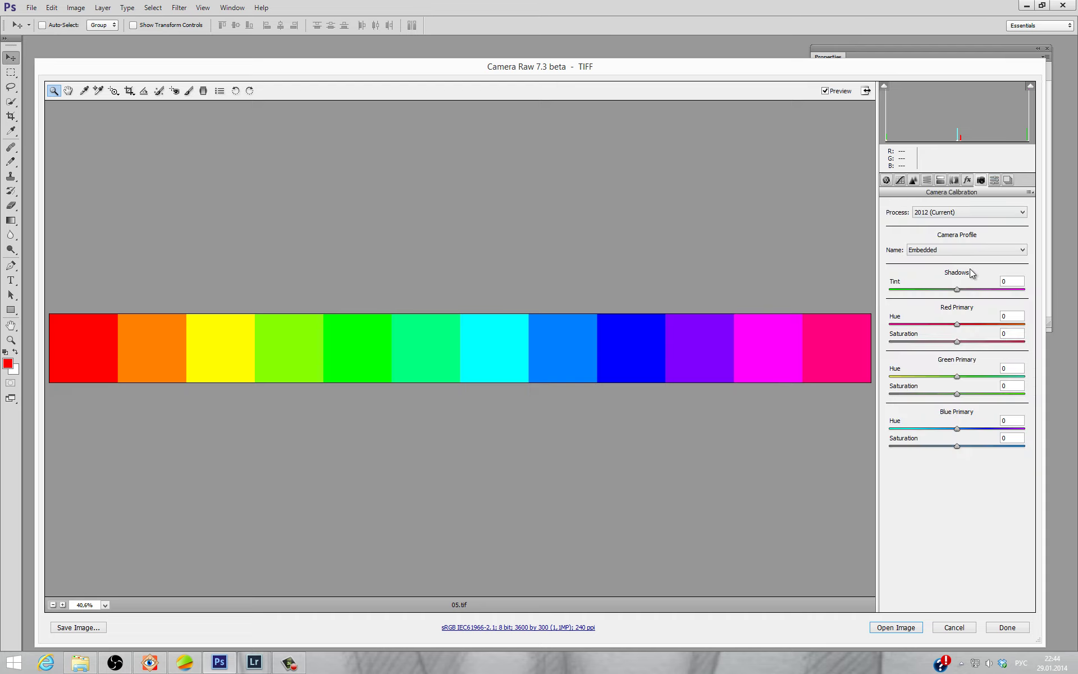
pyautogui.moveTo(958, 325); pyautogui.dragTo(1068, 339)
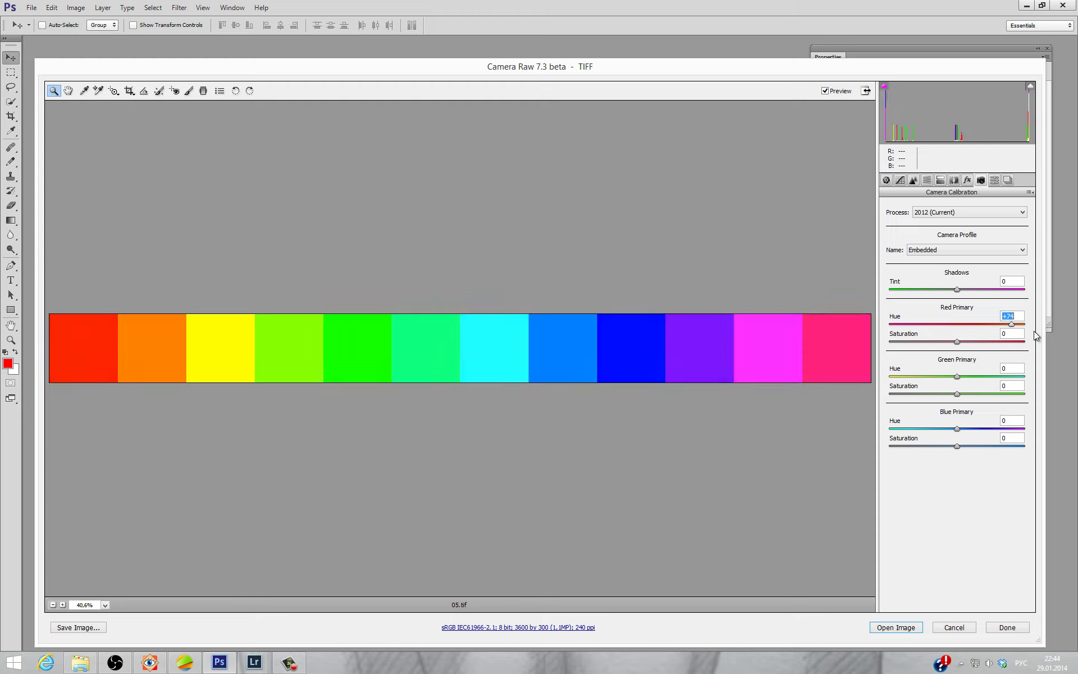
pyautogui.moveTo(974, 333)
pyautogui.mouseDown()
pyautogui.moveTo(1062, 347)
pyautogui.moveTo(961, 324)
pyautogui.moveTo(1029, 331)
pyautogui.moveTo(964, 336)
pyautogui.moveTo(1026, 341)
pyautogui.moveTo(961, 337)
pyautogui.moveTo(1037, 342)
pyautogui.moveTo(940, 325)
pyautogui.moveTo(1041, 332)
pyautogui.mouseUp()
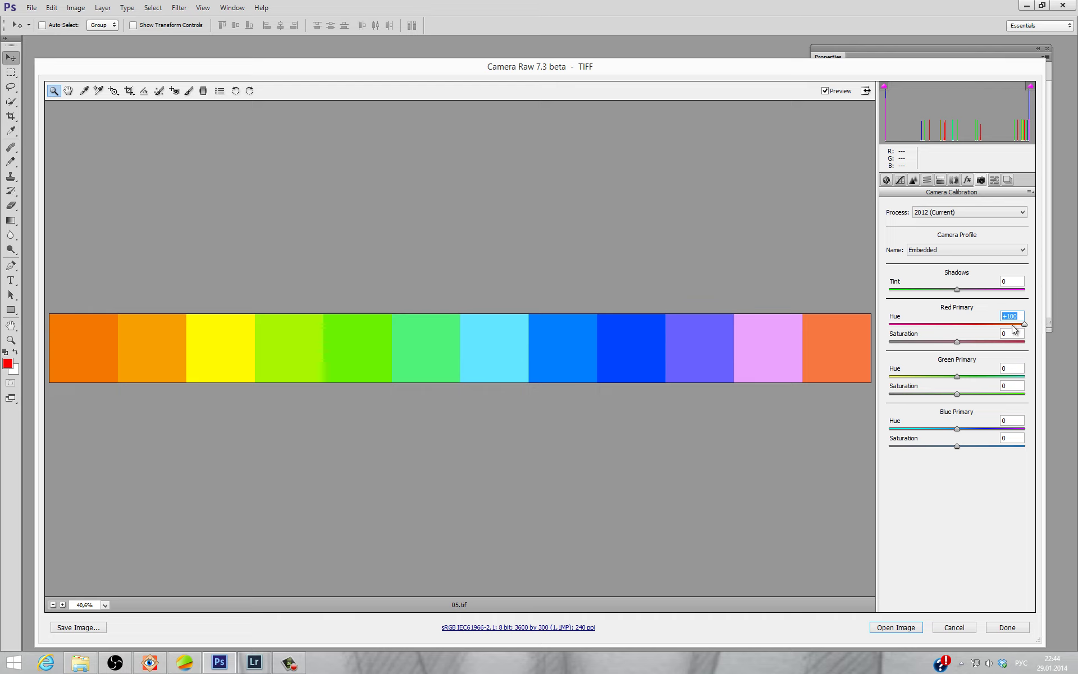
# - Swing Red Primary Hue through +59, +100, -84 and +27, then enter +10 and -69
pyautogui.moveTo(1024, 325)
pyautogui.mouseDown()
pyautogui.moveTo(965, 325)
pyautogui.moveTo(1032, 330)
pyautogui.moveTo(967, 329)
pyautogui.mouseUp()
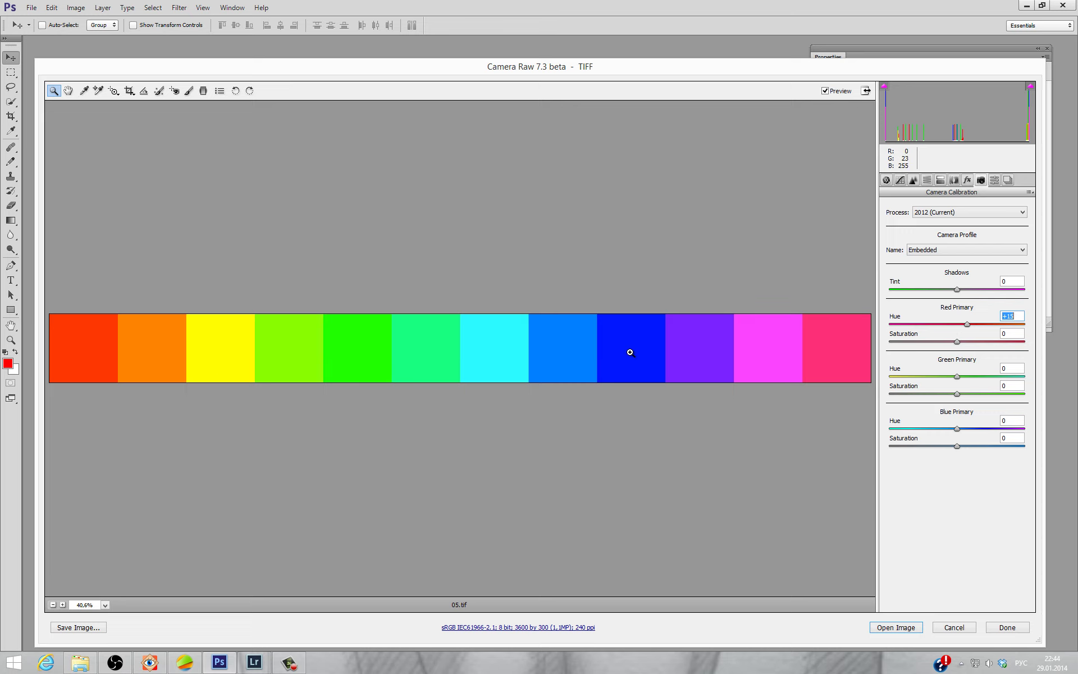
pyautogui.moveTo(966, 325); pyautogui.dragTo(1042, 331)
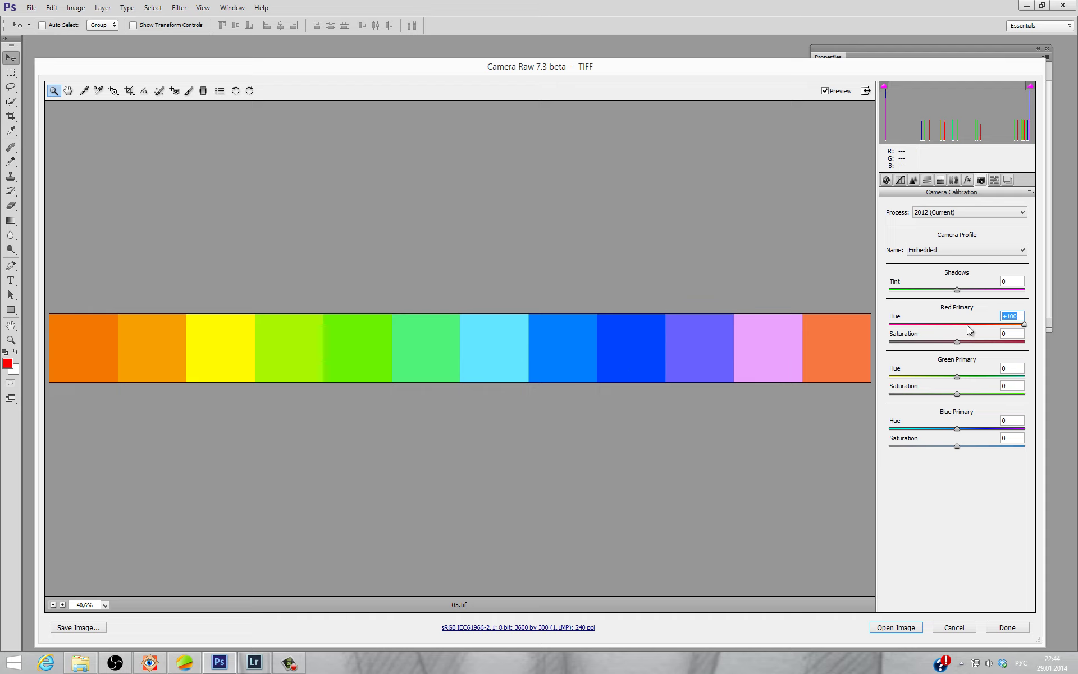
pyautogui.moveTo(1018, 326); pyautogui.dragTo(897, 332)
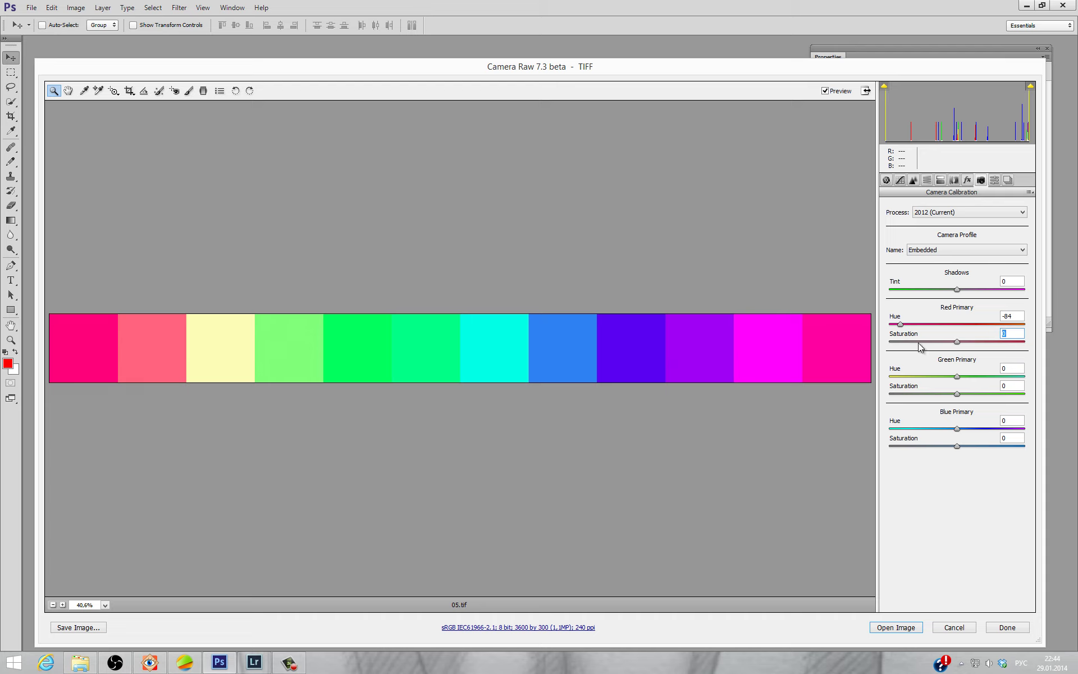
pyautogui.moveTo(900, 325)
pyautogui.mouseDown()
pyautogui.moveTo(975, 325)
pyautogui.moveTo(951, 324)
pyautogui.mouseUp()
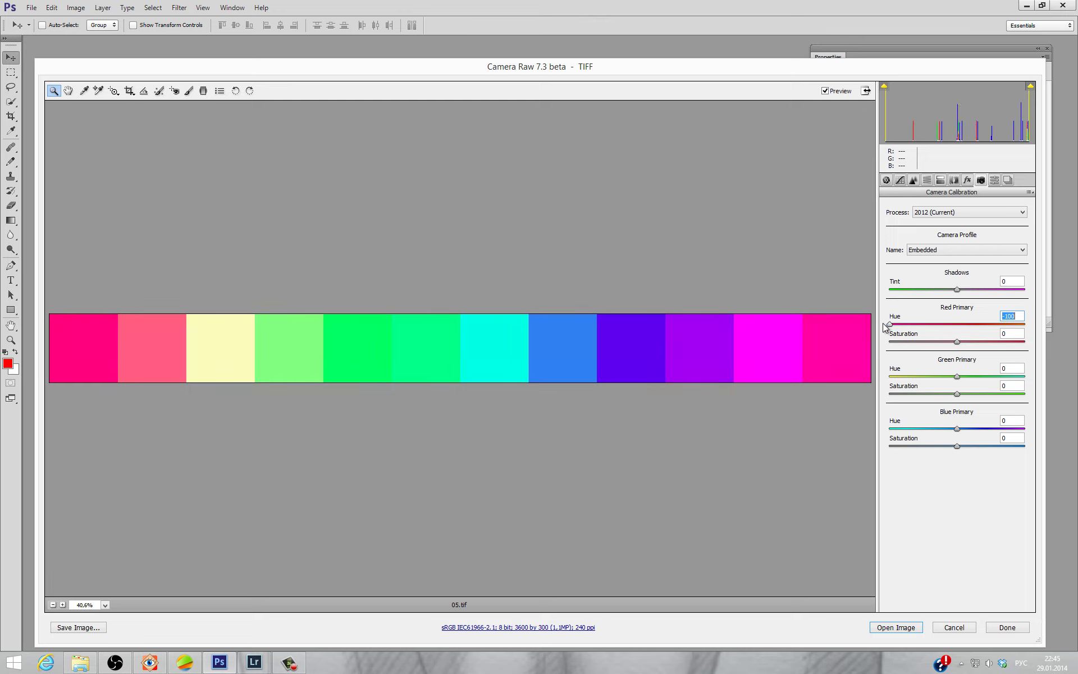
pyautogui.write('10')
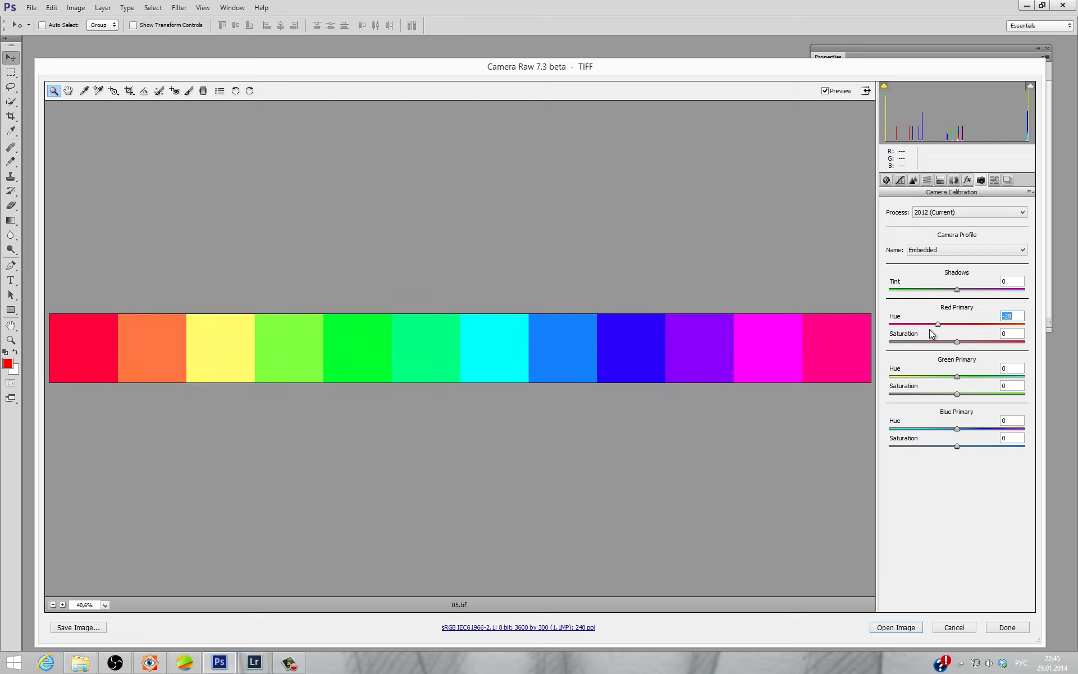
pyautogui.press('Return')
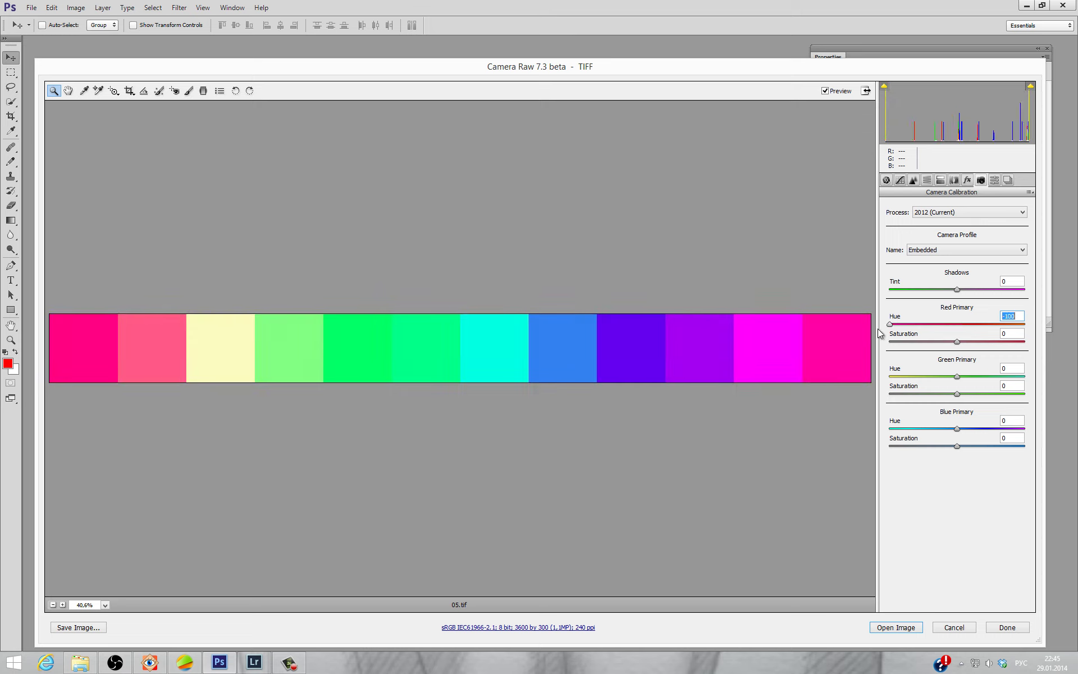
pyautogui.write('-69')
pyautogui.press('Return')
# - Undo back to -10, then swing Red Primary Hue between -100 and +10, settling near +1
pyautogui.hotkey('ctrl', 'z')
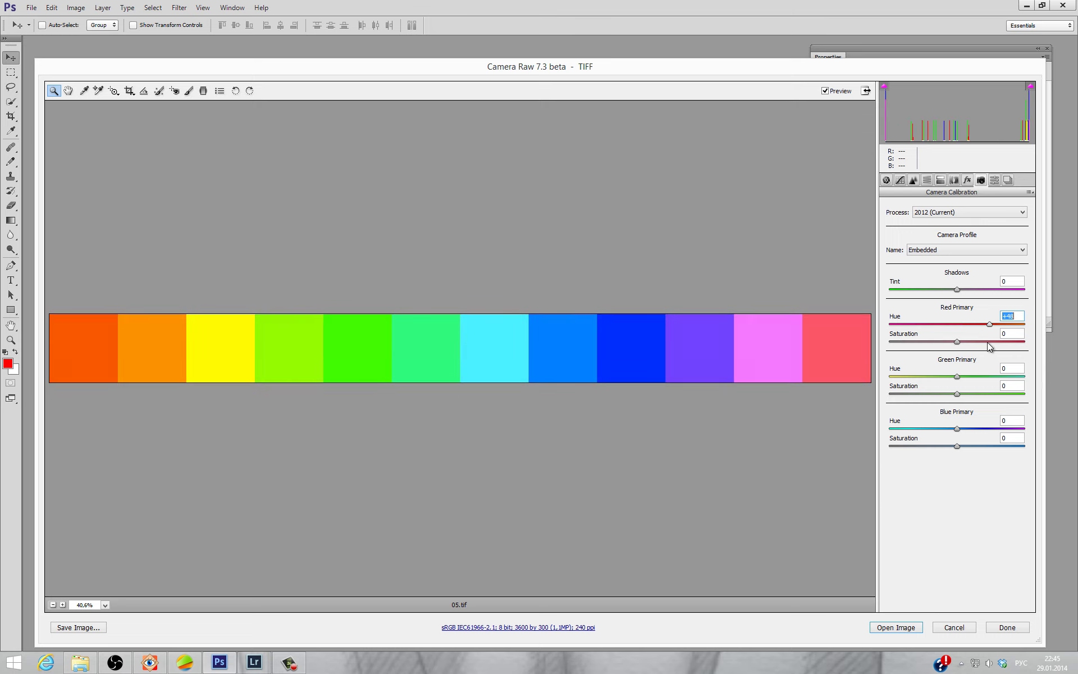
pyautogui.hotkey('ctrl', 'z')
pyautogui.hotkey('ctrl', 'z')
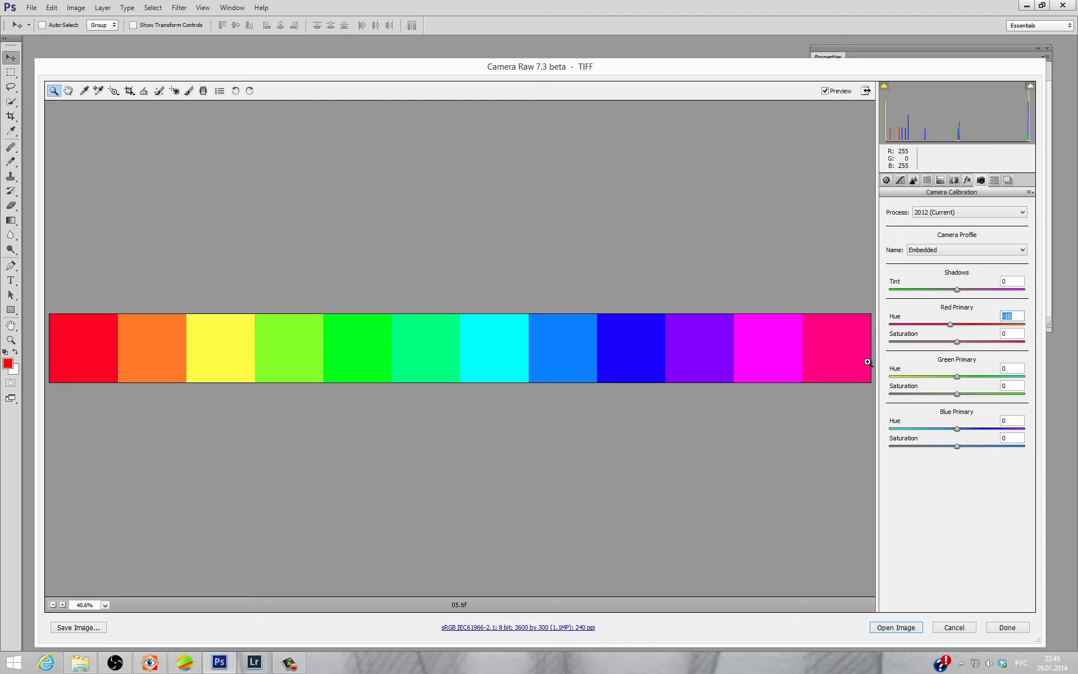
pyautogui.moveTo(951, 324); pyautogui.dragTo(950, 340)
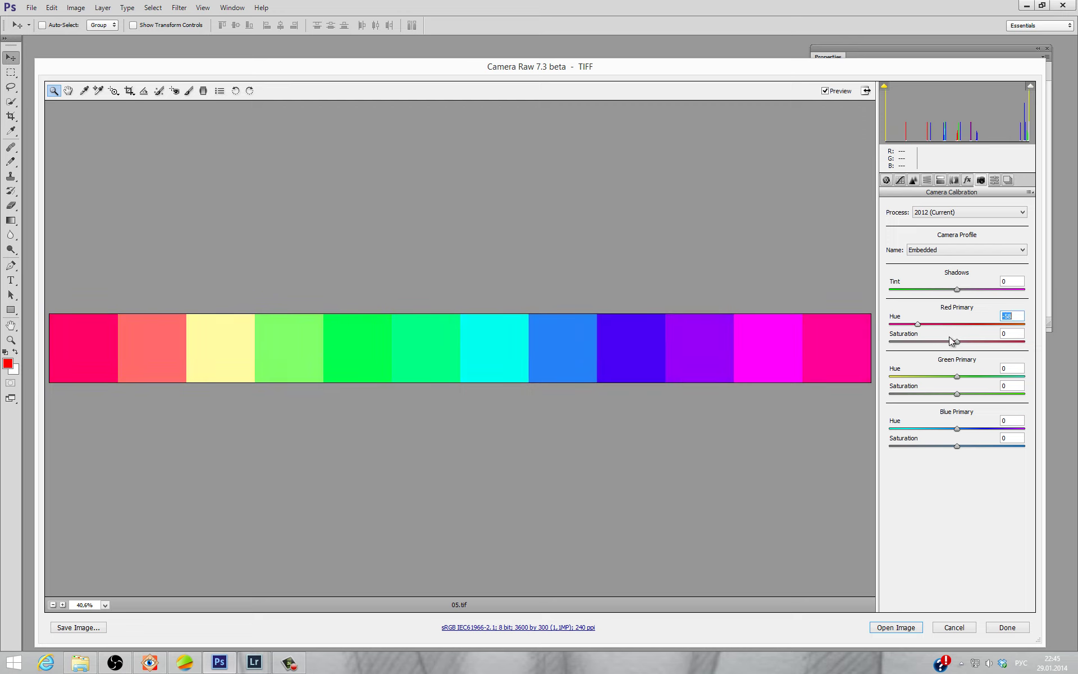
pyautogui.moveTo(950, 340); pyautogui.dragTo(855, 337)
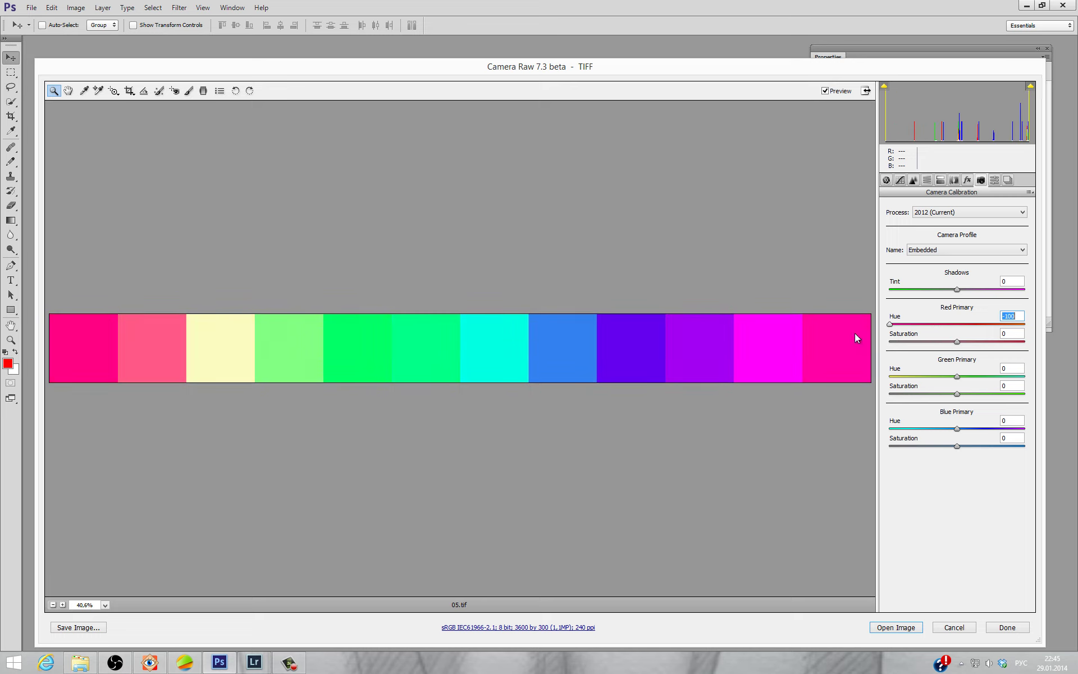
pyautogui.moveTo(855, 338)
pyautogui.mouseDown()
pyautogui.moveTo(947, 335)
pyautogui.moveTo(924, 336)
pyautogui.mouseUp()
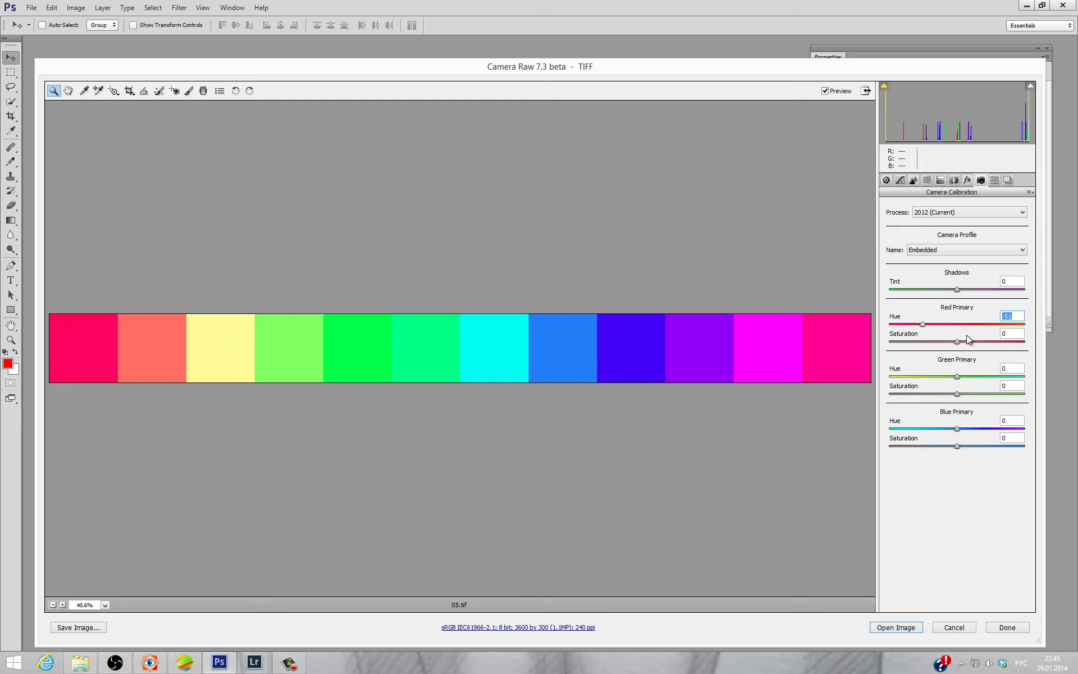
pyautogui.moveTo(924, 324)
pyautogui.mouseDown()
pyautogui.moveTo(916, 336)
pyautogui.moveTo(954, 341)
pyautogui.mouseUp()
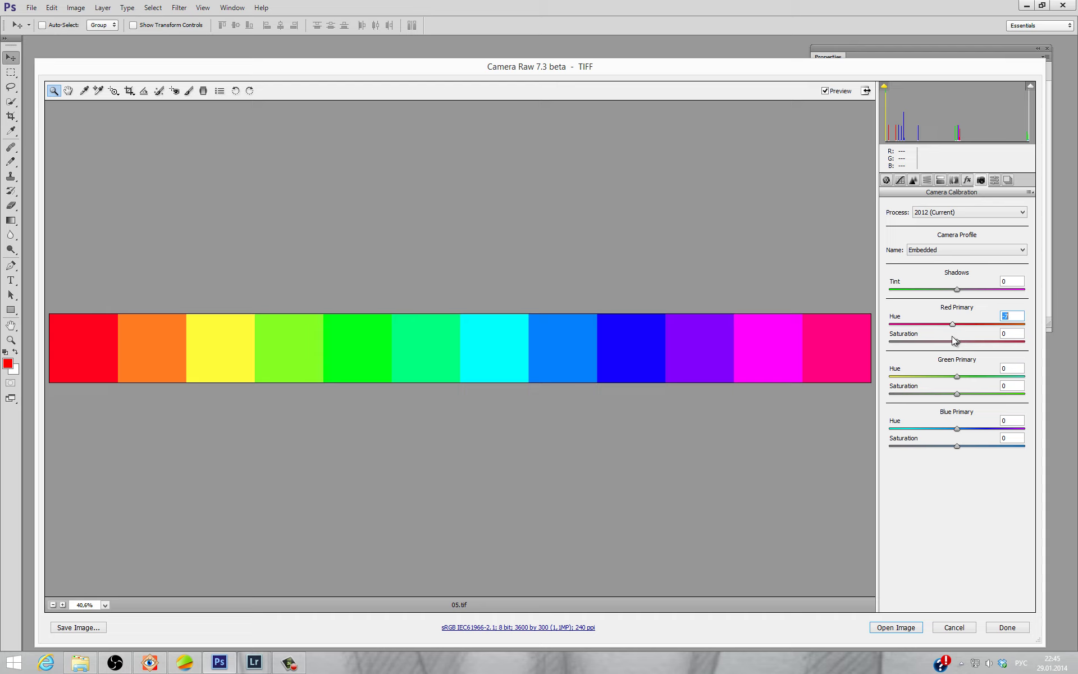
pyautogui.moveTo(952, 336); pyautogui.dragTo(969, 334)
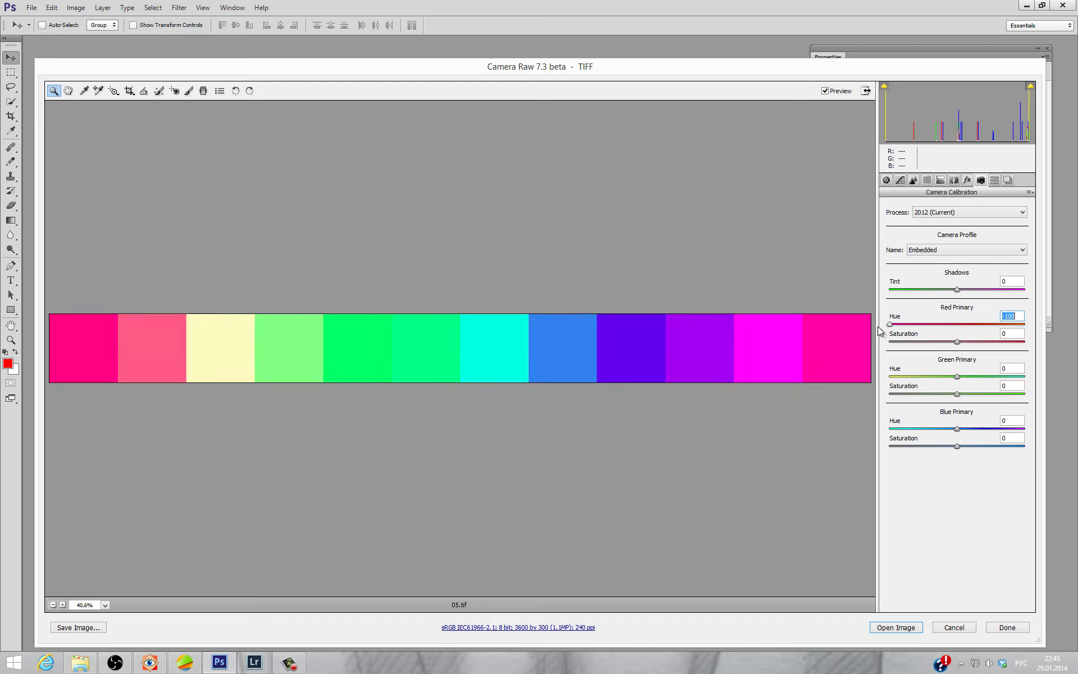
pyautogui.moveTo(969, 335); pyautogui.dragTo(898, 332)
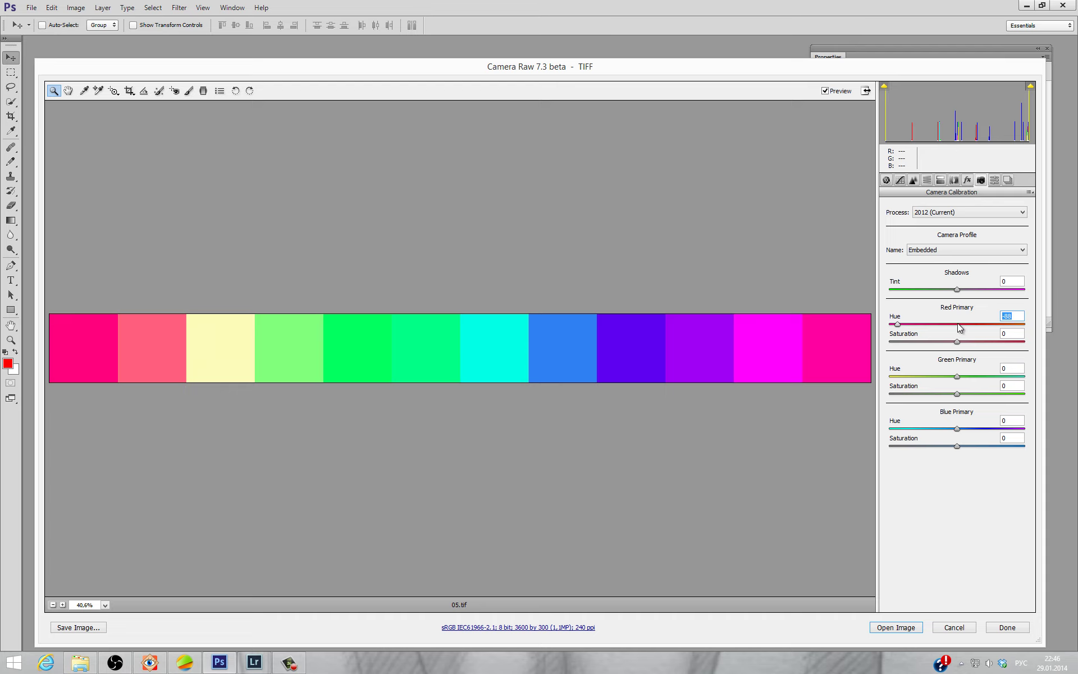
pyautogui.click(957, 325)
# - Push Green Primary Hue to +100, try +53 and +37, undo, and toggle preview with P
pyautogui.moveTo(957, 376); pyautogui.dragTo(1043, 385)
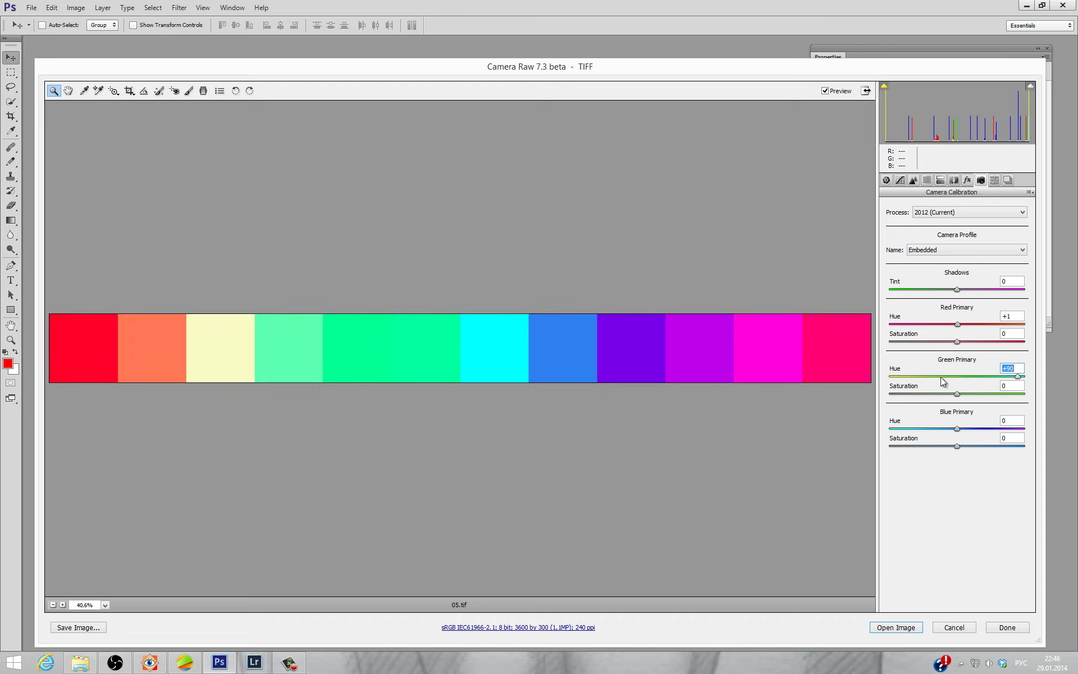
pyautogui.moveTo(958, 385)
pyautogui.mouseDown()
pyautogui.moveTo(1042, 389)
pyautogui.moveTo(937, 393)
pyautogui.mouseUp()
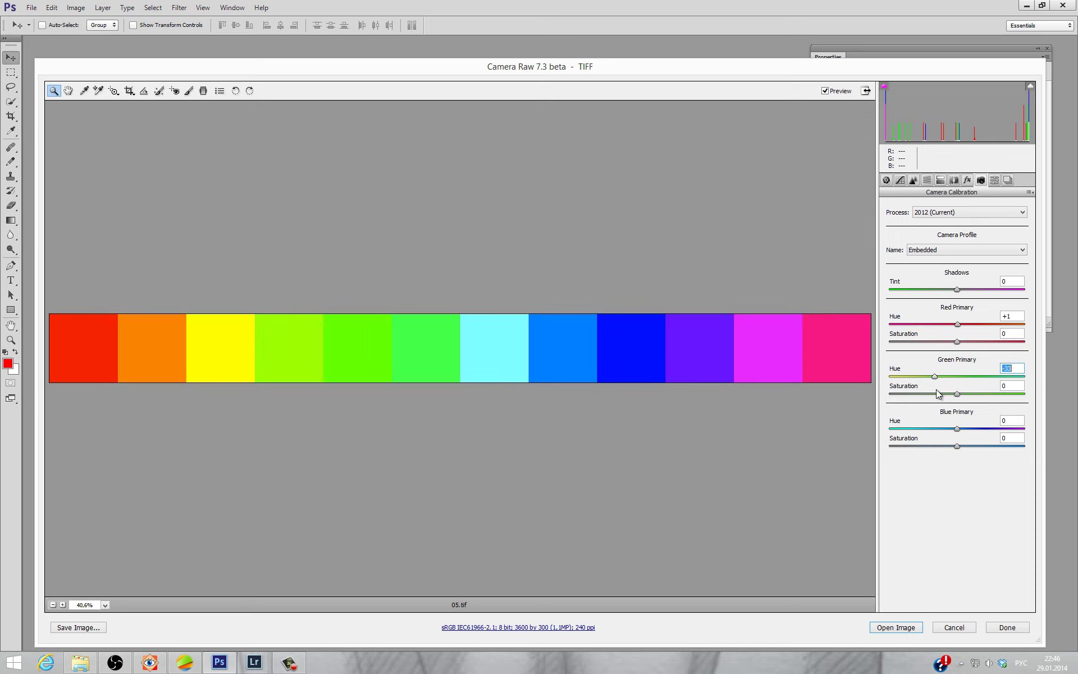
pyautogui.moveTo(936, 393); pyautogui.dragTo(1042, 392)
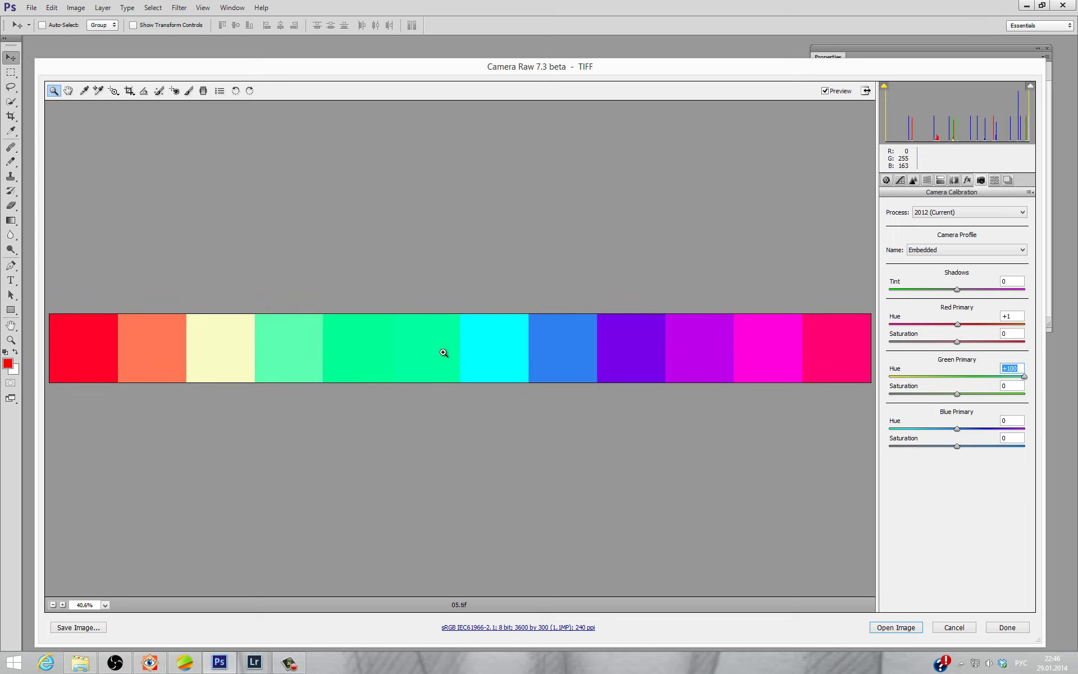
pyautogui.moveTo(1025, 375); pyautogui.dragTo(982, 375)
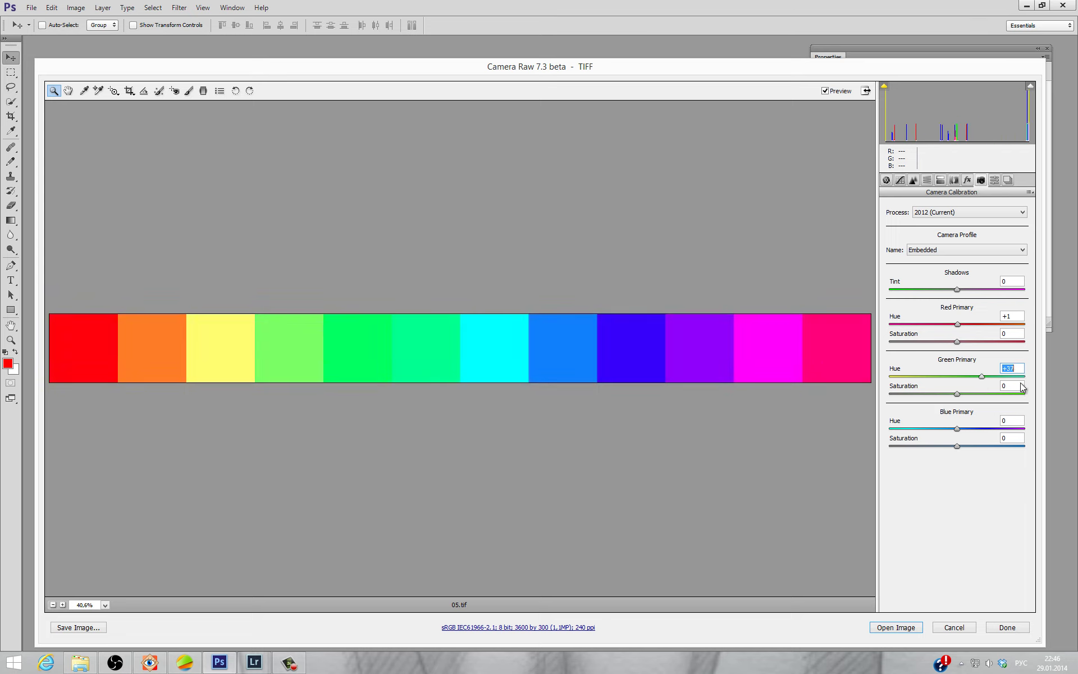
pyautogui.hotkey('ctrl', 'z')
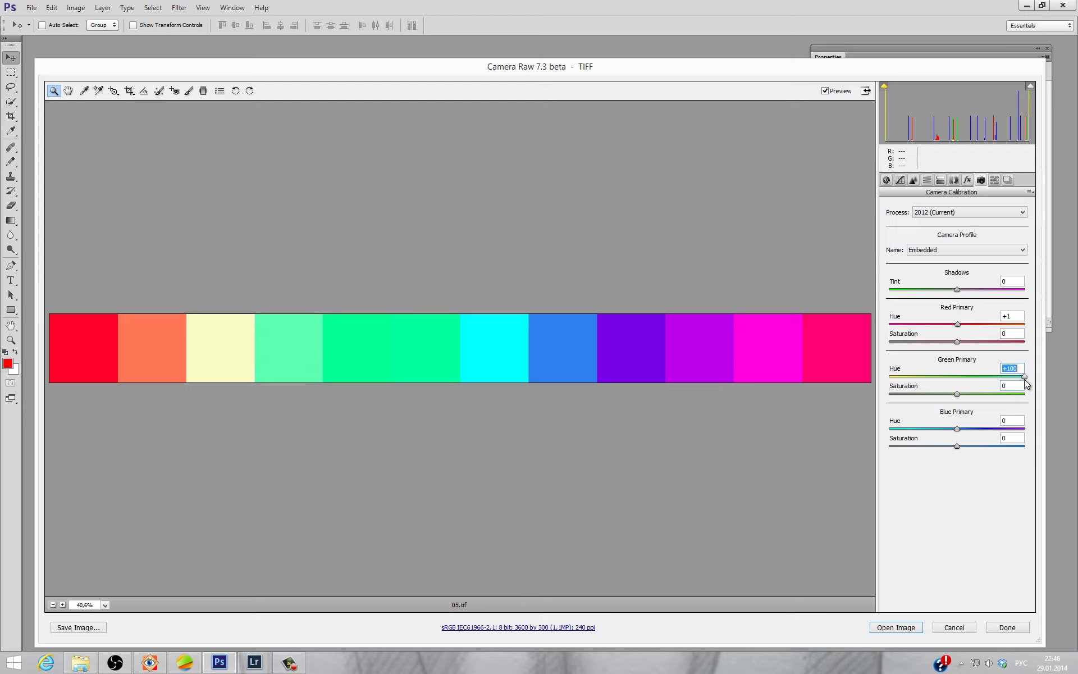
pyautogui.press('p')
pyautogui.press('p')
pyautogui.press('p')
pyautogui.press('p')
# - Sweep Green Primary Hue from +27 to -100 and back, settling near zero
pyautogui.click(978, 376)
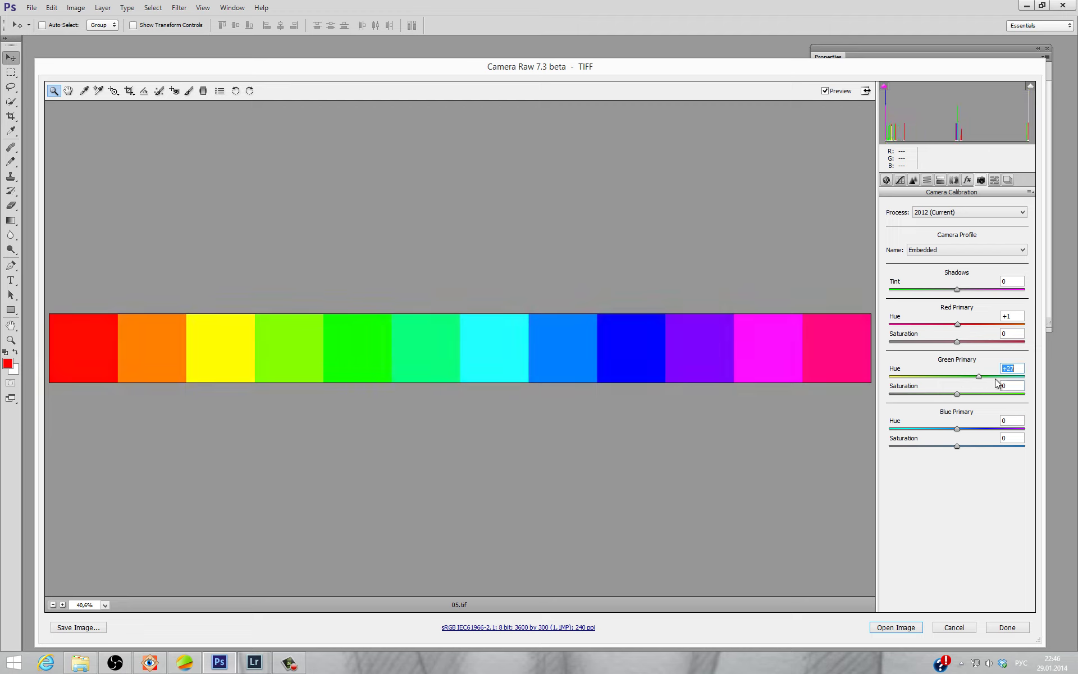
pyautogui.moveTo(978, 376); pyautogui.dragTo(874, 377)
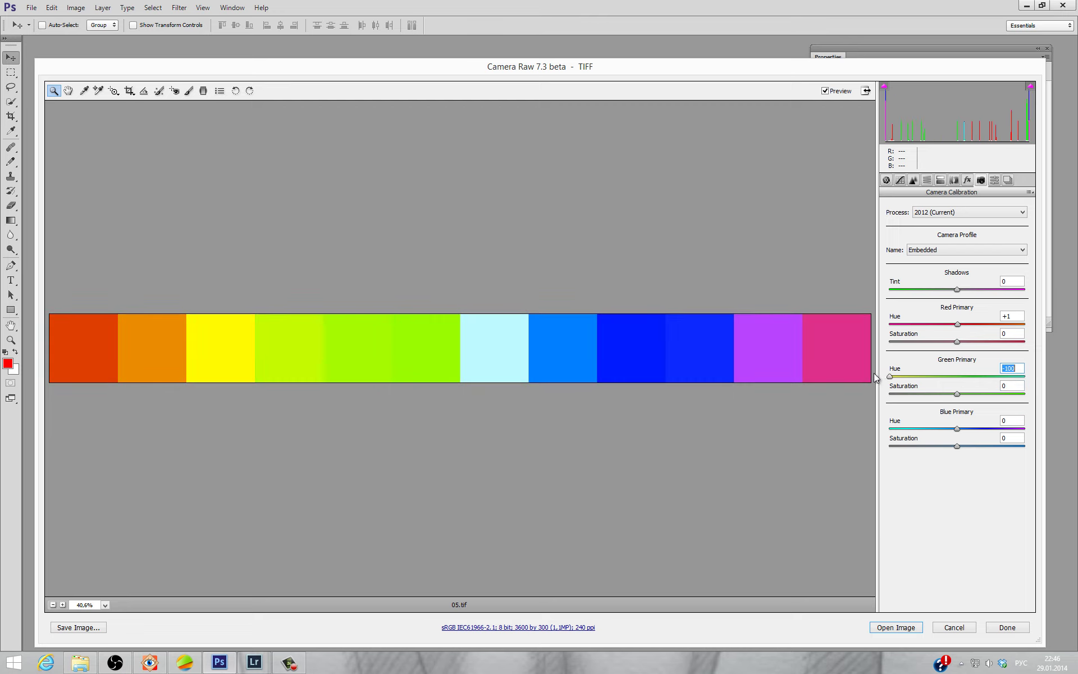
pyautogui.click(954, 377)
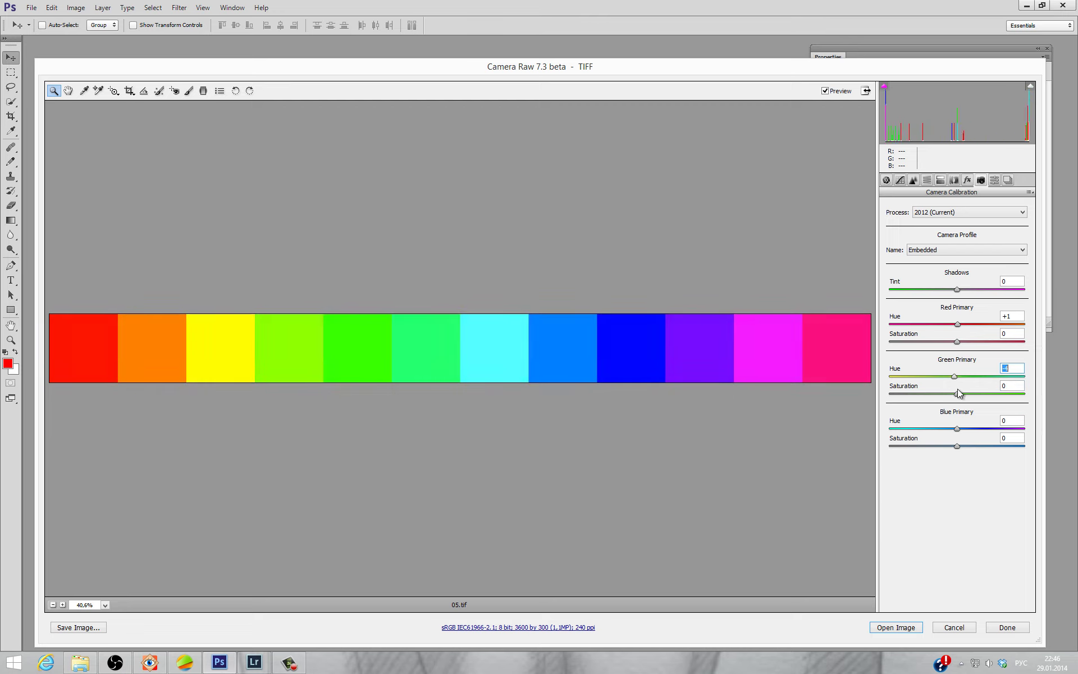
pyautogui.moveTo(957, 389)
pyautogui.mouseDown()
pyautogui.moveTo(868, 383)
pyautogui.moveTo(959, 392)
pyautogui.mouseUp()
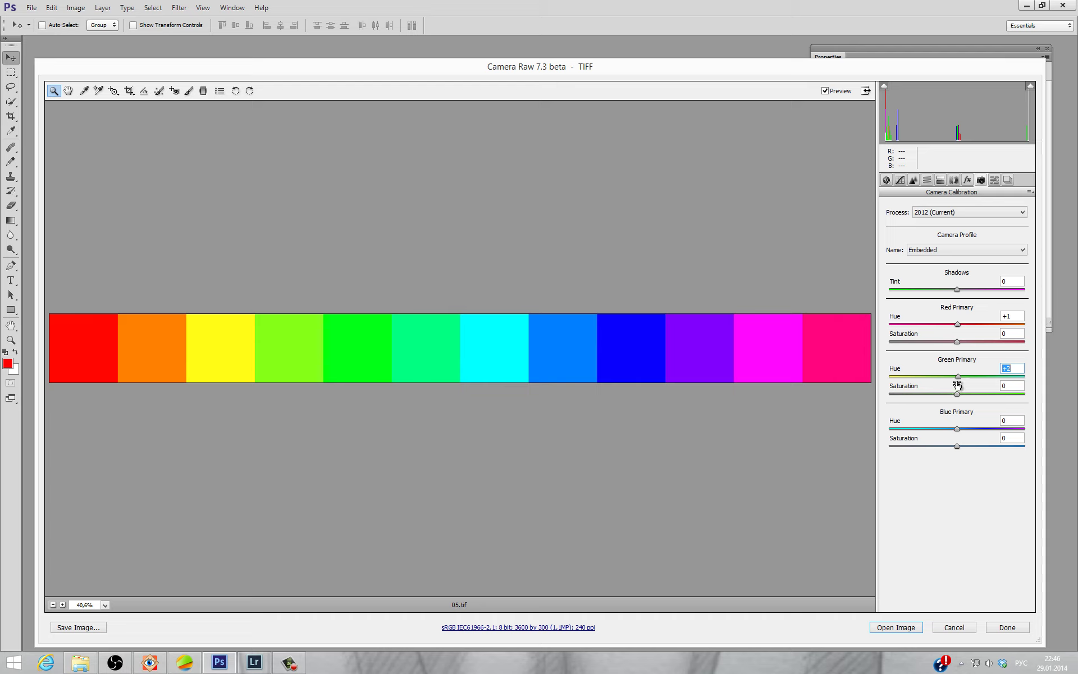
pyautogui.moveTo(965, 380); pyautogui.dragTo(1031, 396)
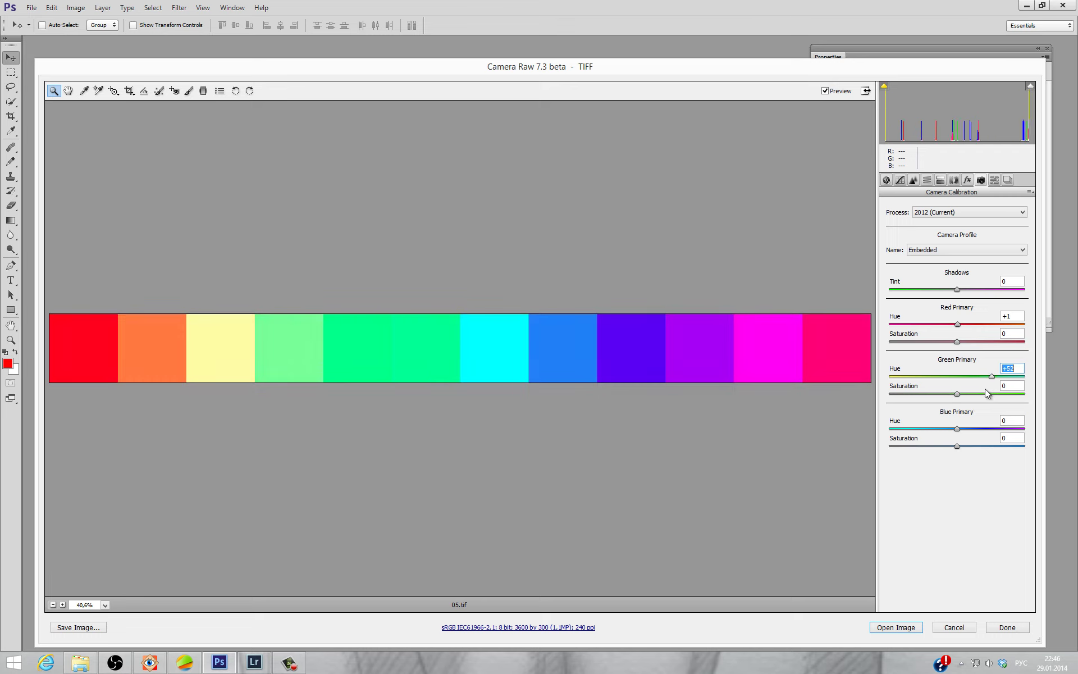
pyautogui.click(954, 376)
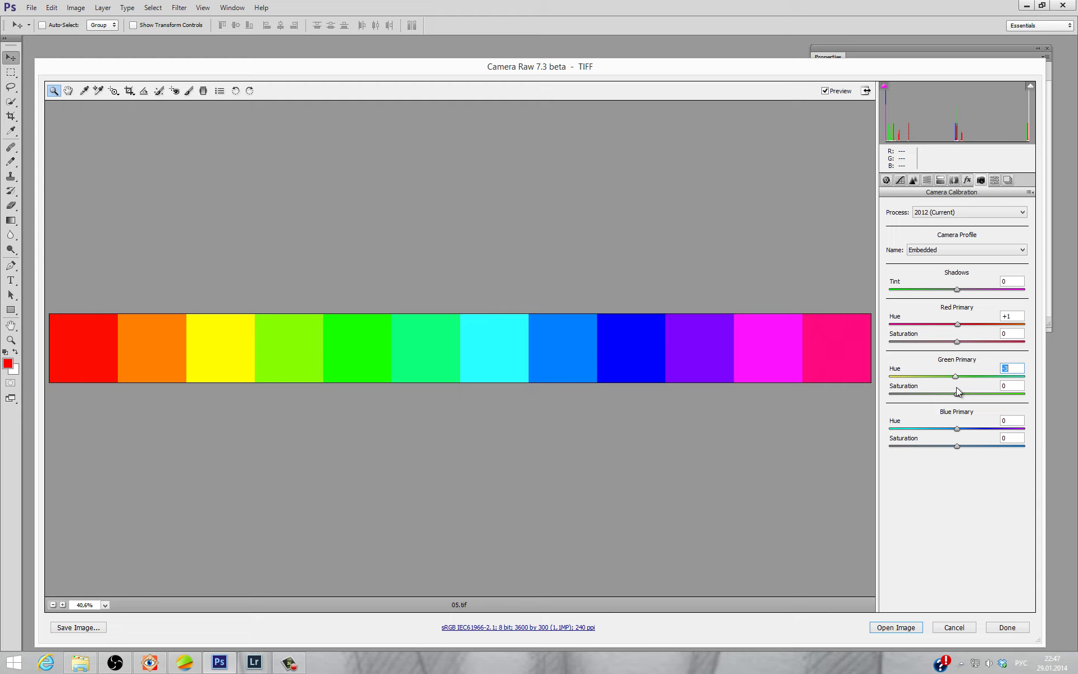
pyautogui.moveTo(956, 387)
pyautogui.mouseDown()
pyautogui.moveTo(868, 386)
pyautogui.moveTo(953, 388)
pyautogui.moveTo(869, 390)
pyautogui.moveTo(961, 399)
pyautogui.moveTo(851, 397)
pyautogui.moveTo(956, 397)
pyautogui.moveTo(861, 399)
pyautogui.moveTo(954, 409)
pyautogui.mouseUp()
# - Swing Blue Primary Hue to -100, then zero the Blue, Green and Red hues and cancel
pyautogui.moveTo(959, 428); pyautogui.dragTo(850, 437)
pyautogui.moveTo(928, 435)
pyautogui.mouseDown()
pyautogui.moveTo(872, 436)
pyautogui.moveTo(951, 439)
pyautogui.moveTo(838, 439)
pyautogui.mouseUp()
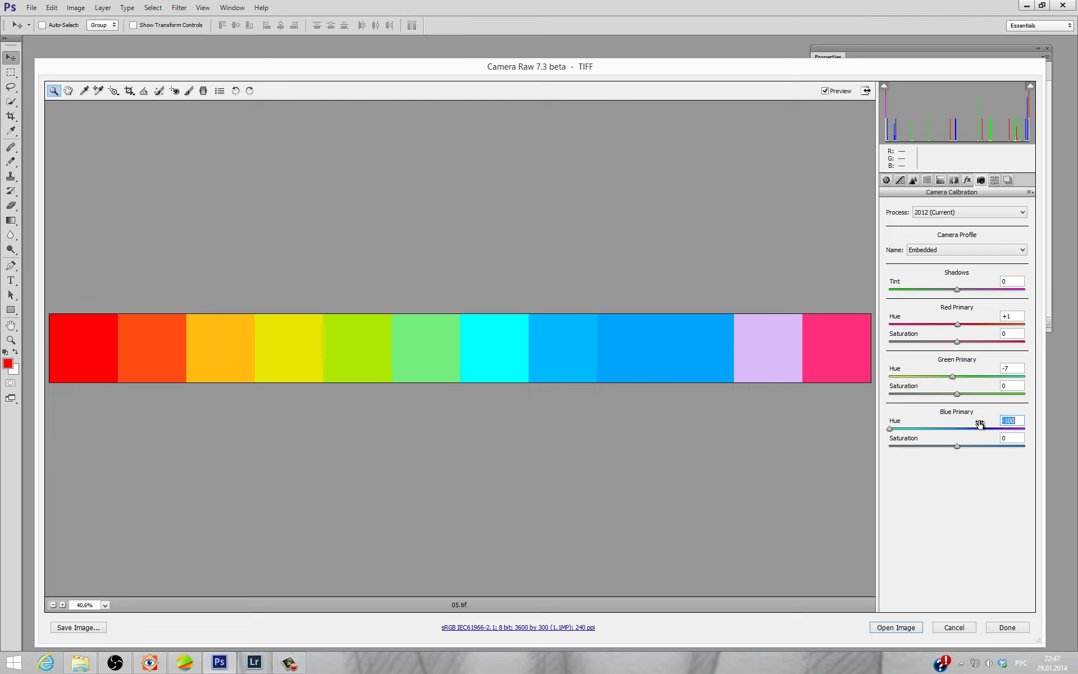
pyautogui.write('0')
pyautogui.doubleClick(1010, 369)
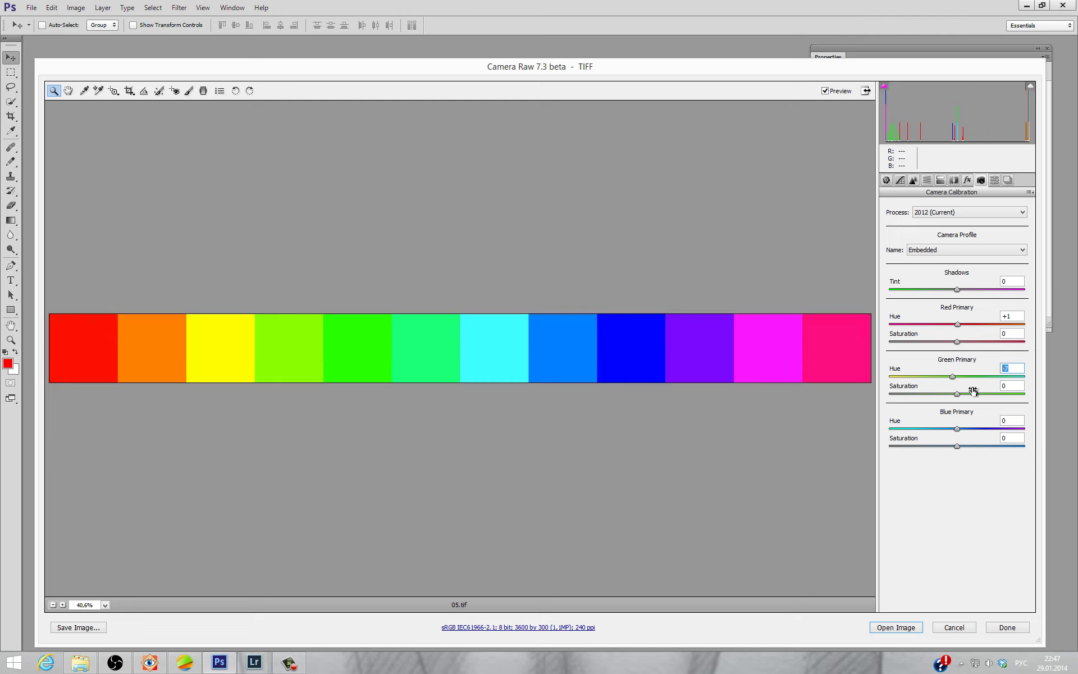
pyautogui.write('0')
pyautogui.doubleClick(1008, 316)
pyautogui.write('0')
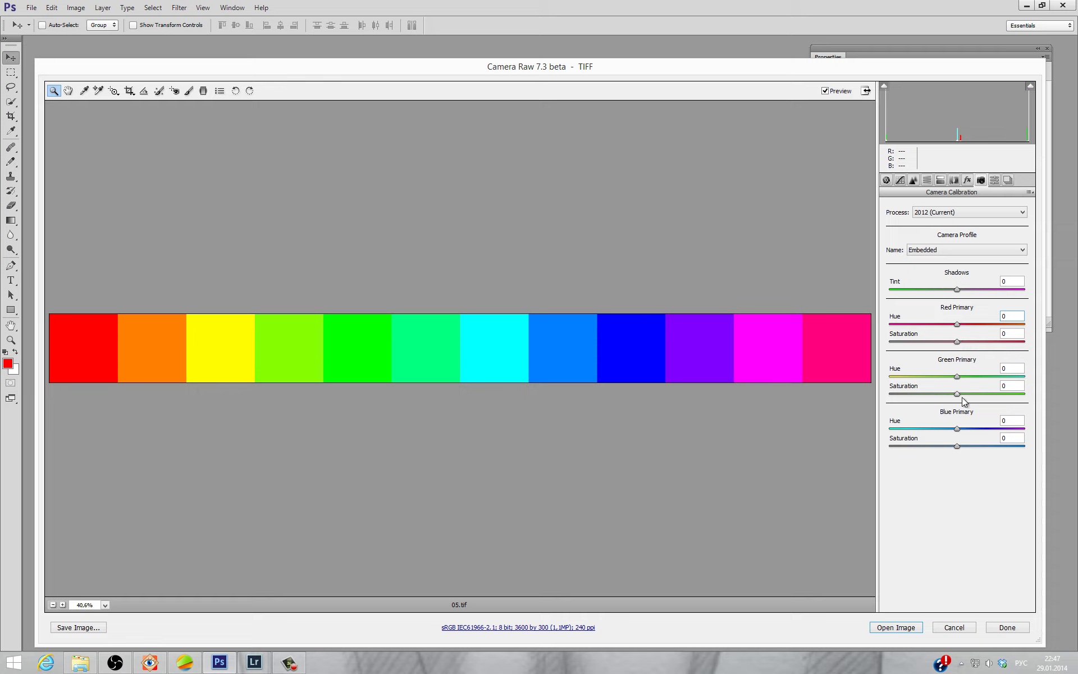
pyautogui.click(954, 627)
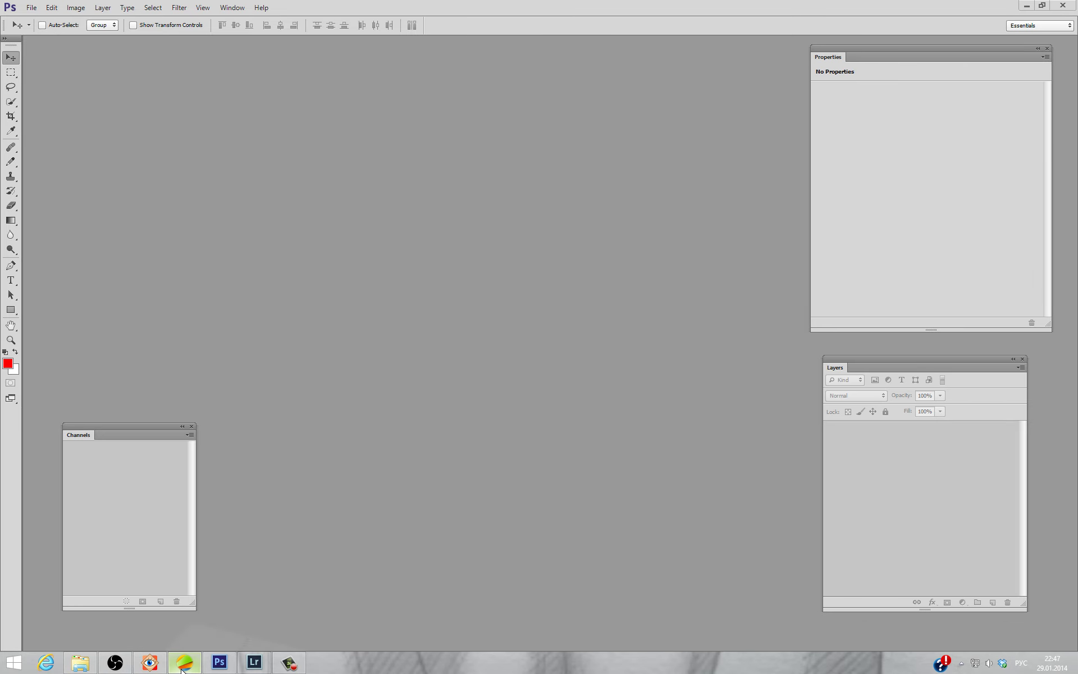
# - Scroll through the newer VK viewer comments in Chrome, then minimize the browser
pyautogui.click(181, 668)
pyautogui.scroll(-5, 383, 447)
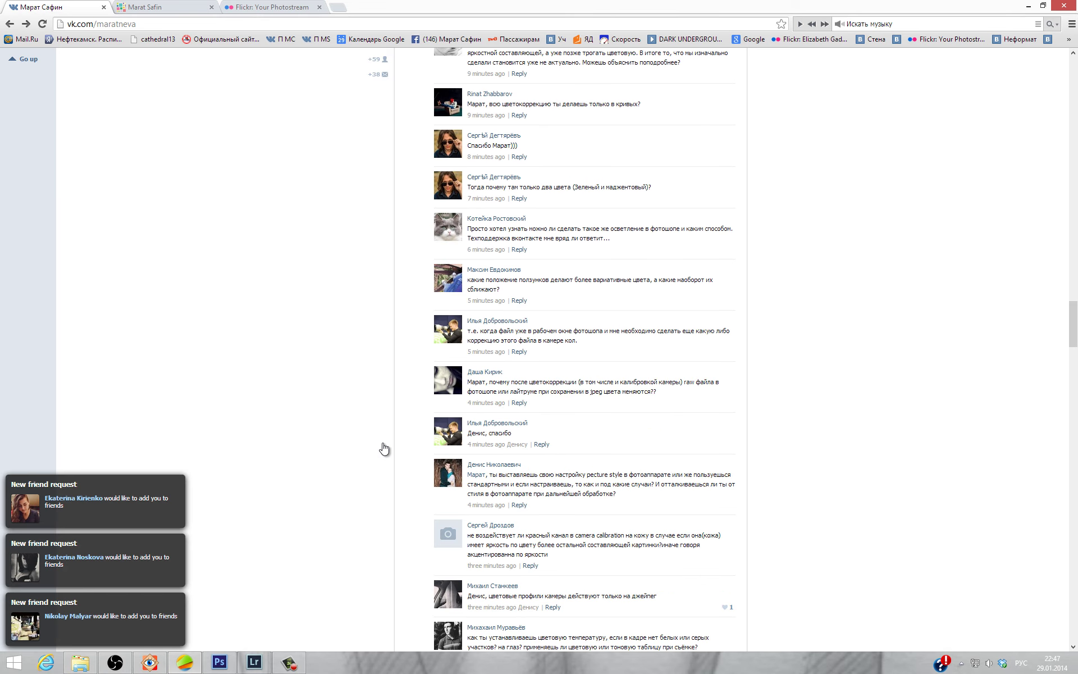
pyautogui.scroll(-5, 384, 447)
pyautogui.scroll(-5, 384, 447)
pyautogui.scroll(2, 384, 447)
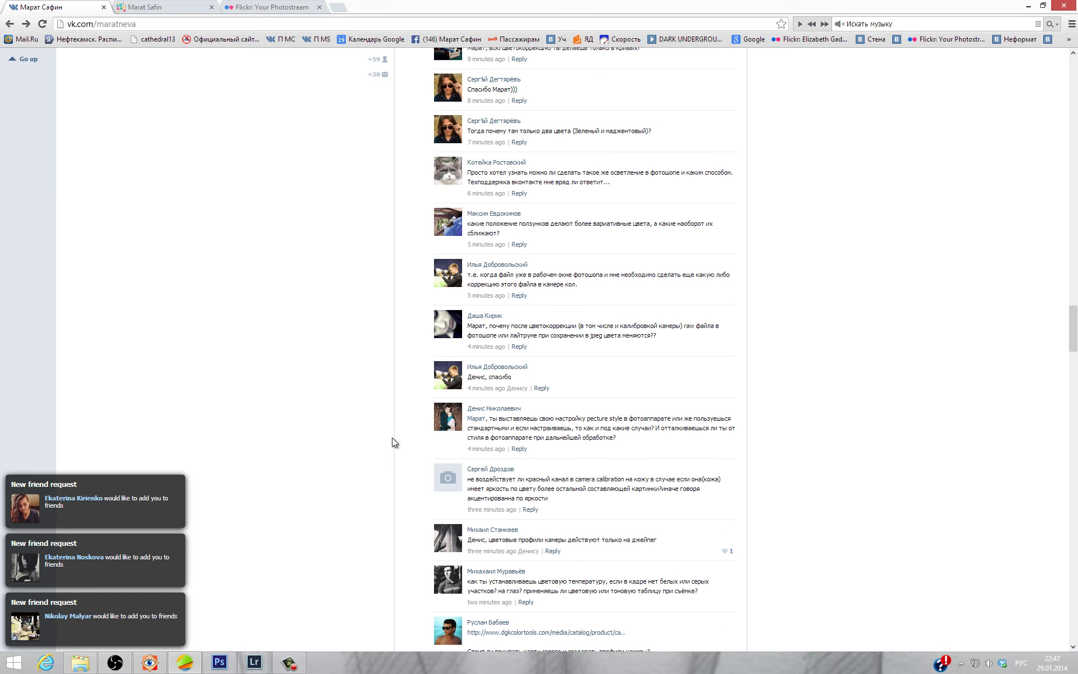
pyautogui.moveTo(574, 294)
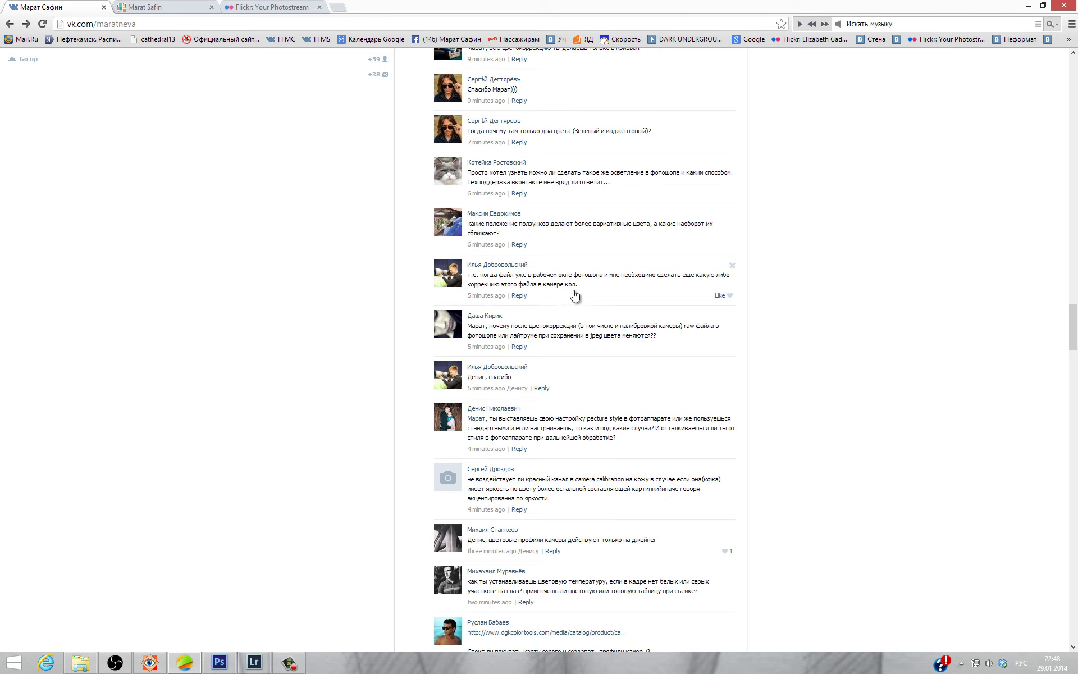
pyautogui.click(1028, 6)
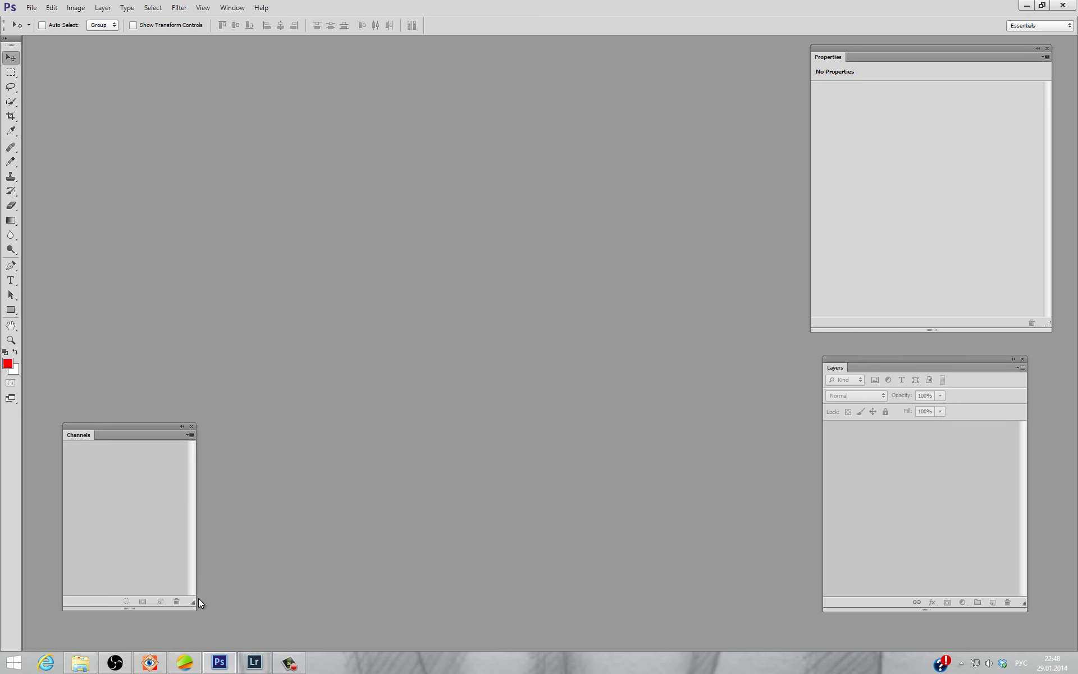
# - Drag 06.jpg into Camera Raw and enable Open in Photoshop as Smart Objects in workflow options
pyautogui.click(149, 664)
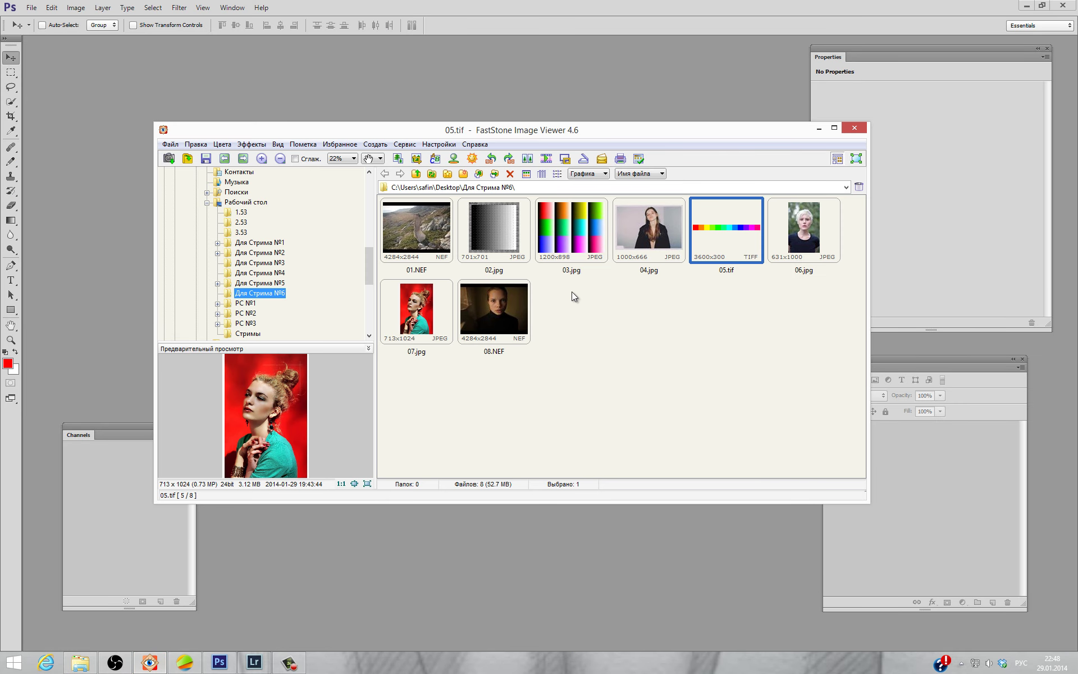
pyautogui.moveTo(798, 235); pyautogui.dragTo(534, 106)
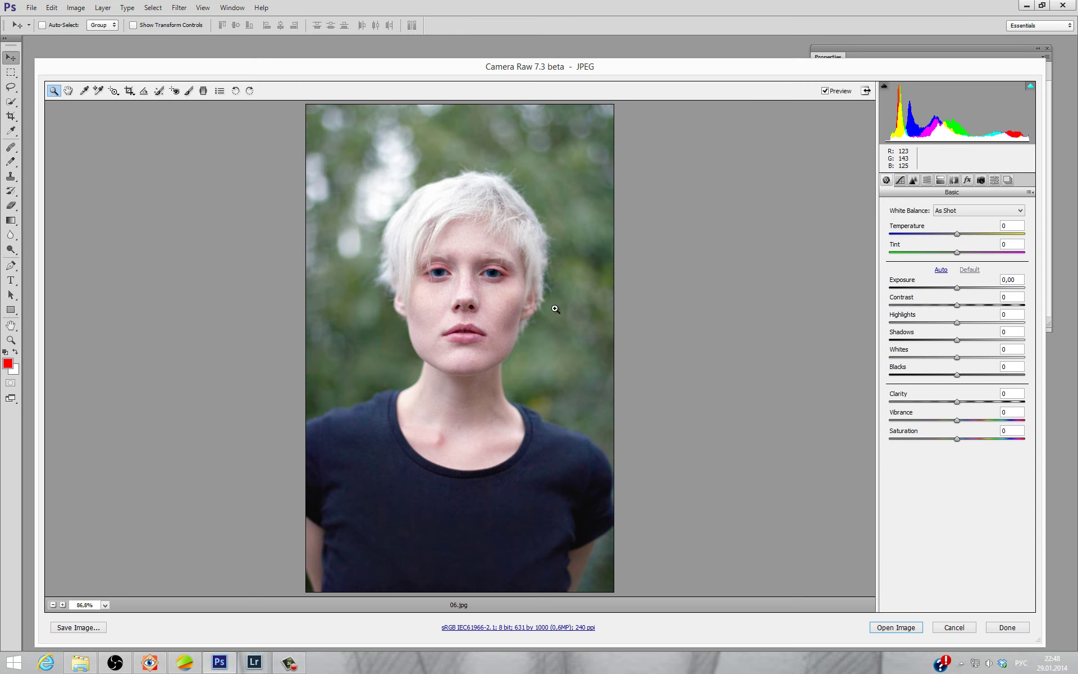
pyautogui.click(493, 627)
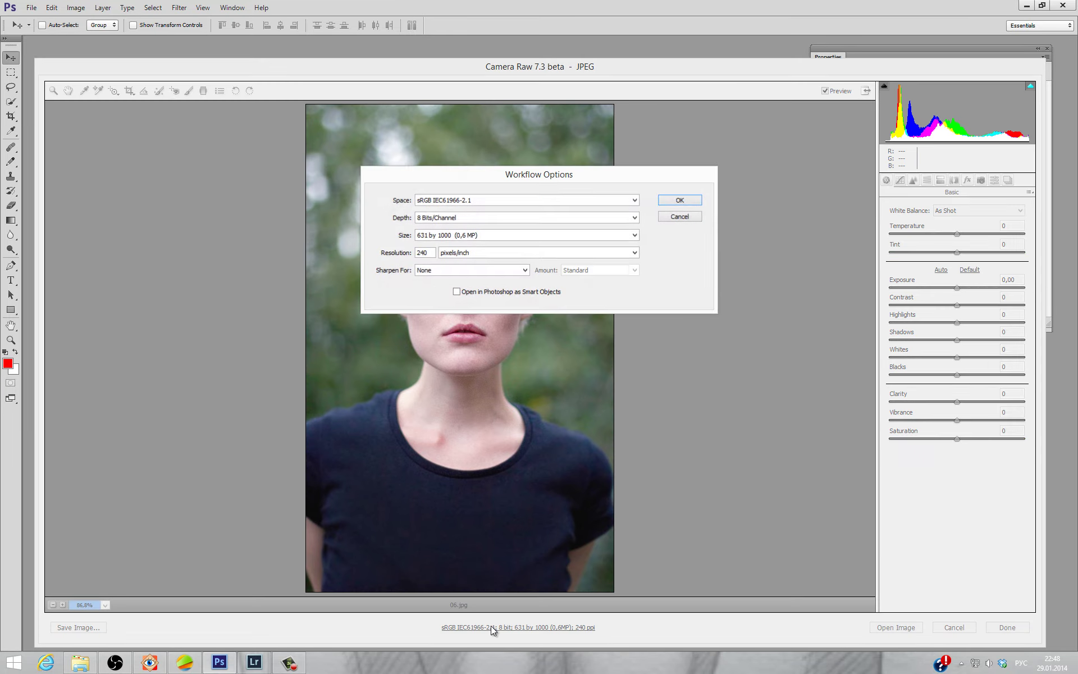
pyautogui.click(507, 294)
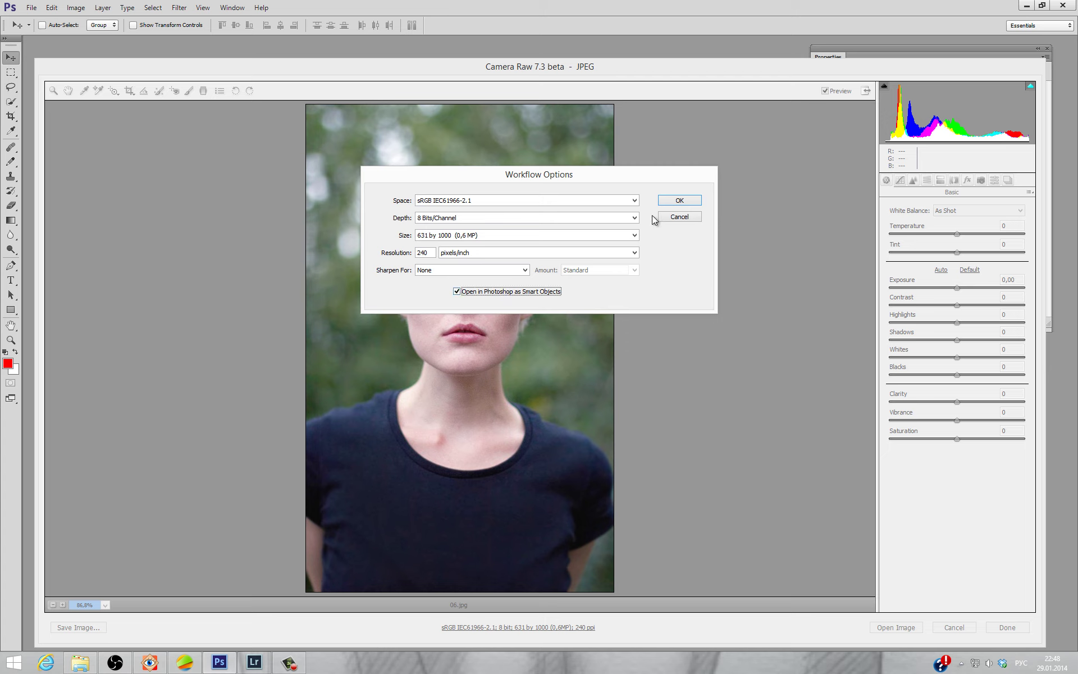
pyautogui.click(679, 200)
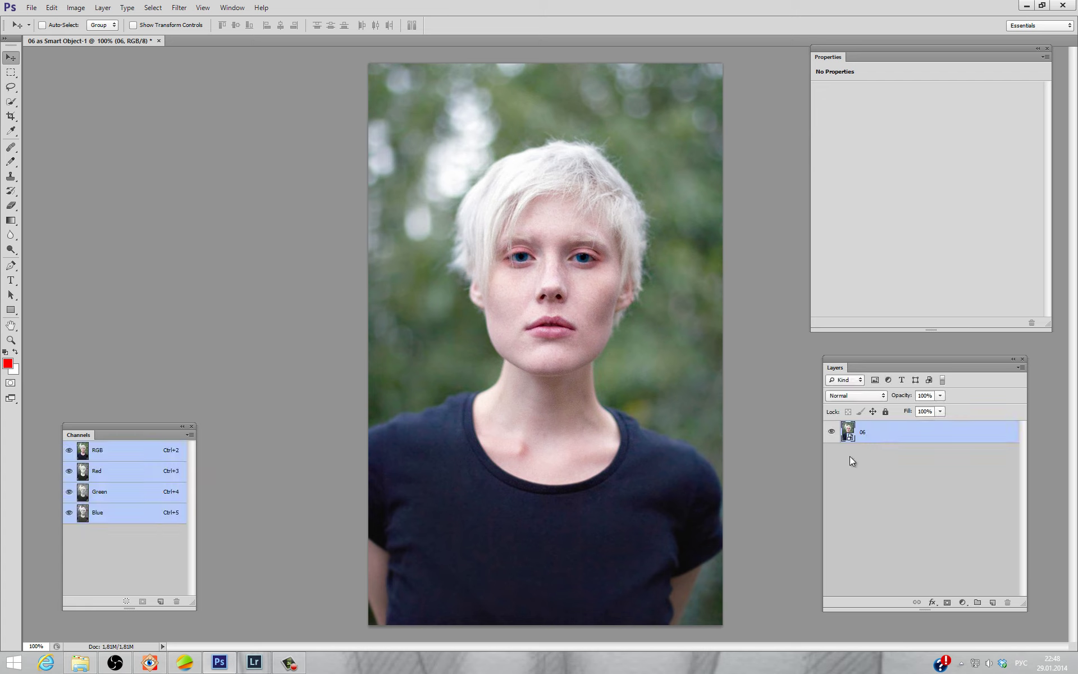
# - Duplicate smart-object layer 06 as 06 copy, open it in Camera Raw, then cancel without changes
pyautogui.moveTo(893, 440); pyautogui.dragTo(994, 600)
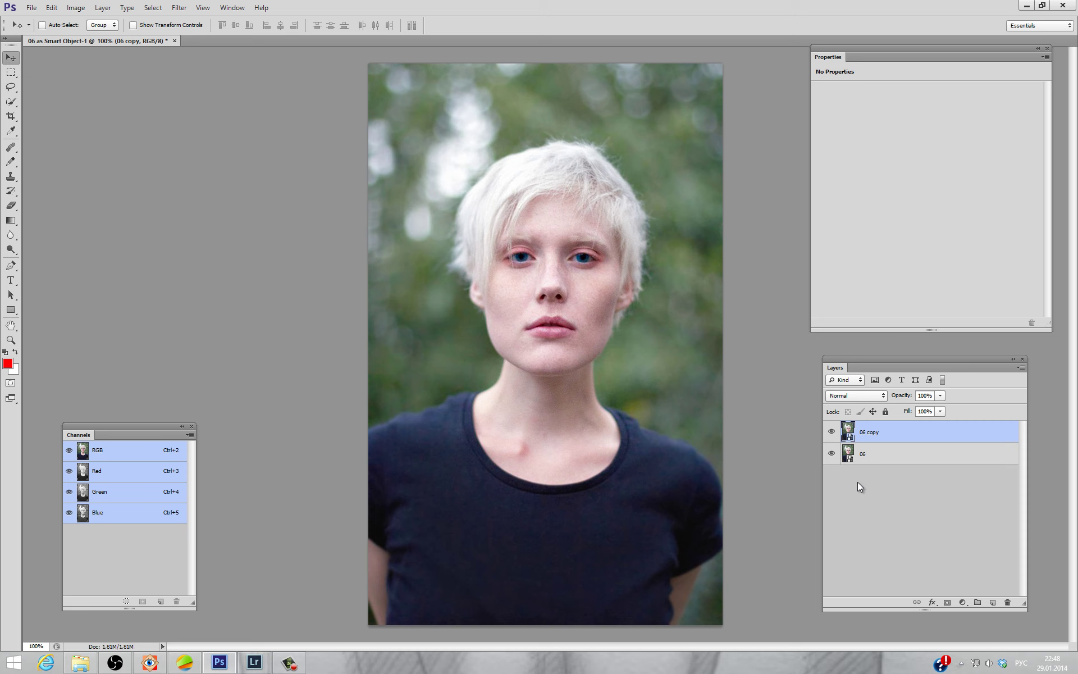
pyautogui.doubleClick(849, 438)
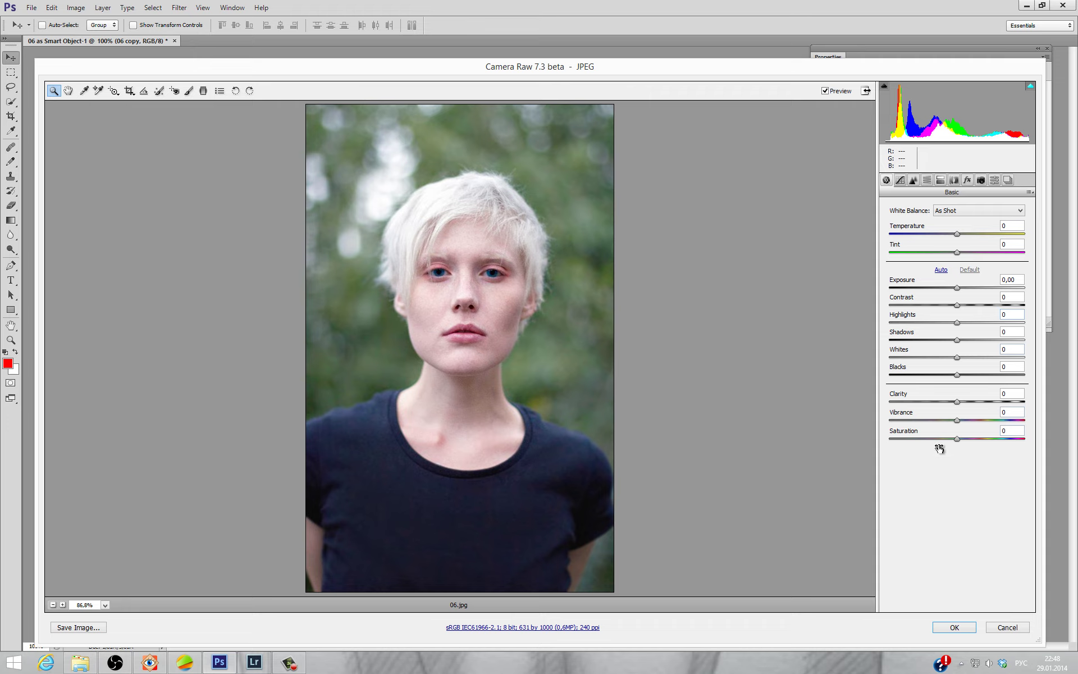
pyautogui.click(1007, 627)
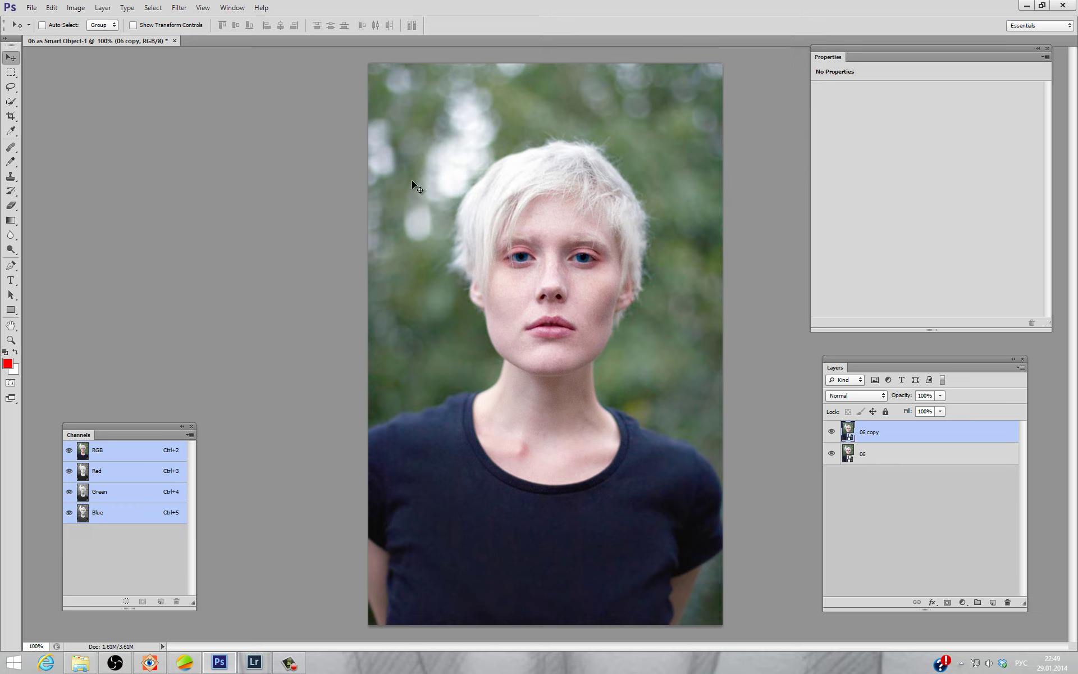
# - Bring FastStone Image Viewer forward, then switch to the VK comments page in Chrome
pyautogui.click(150, 664)
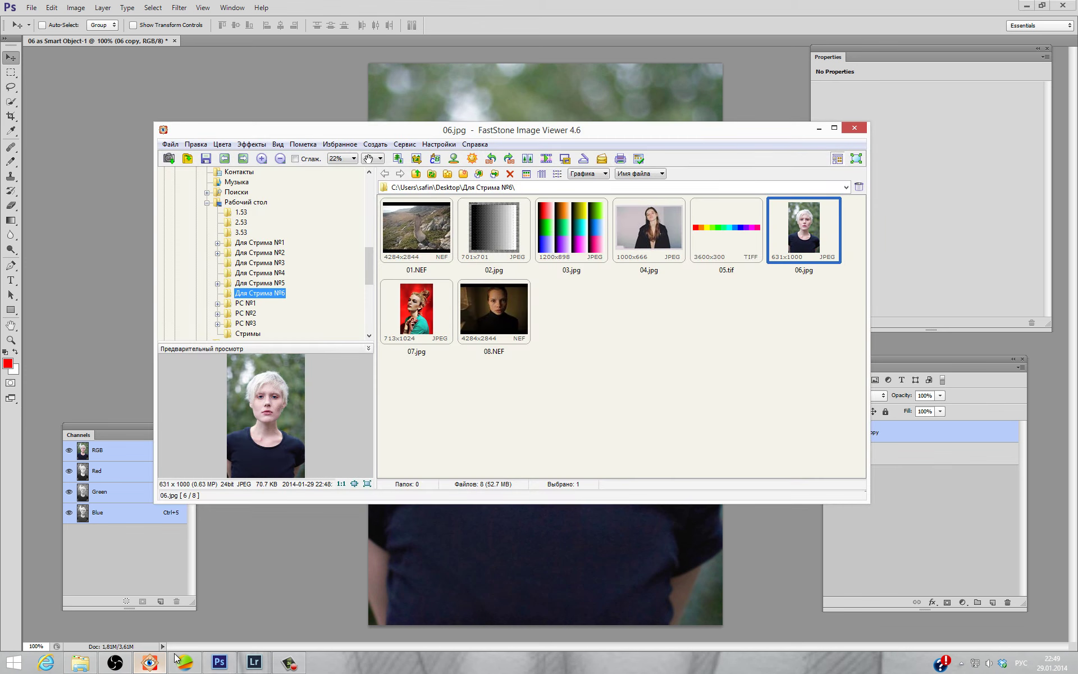
pyautogui.click(185, 662)
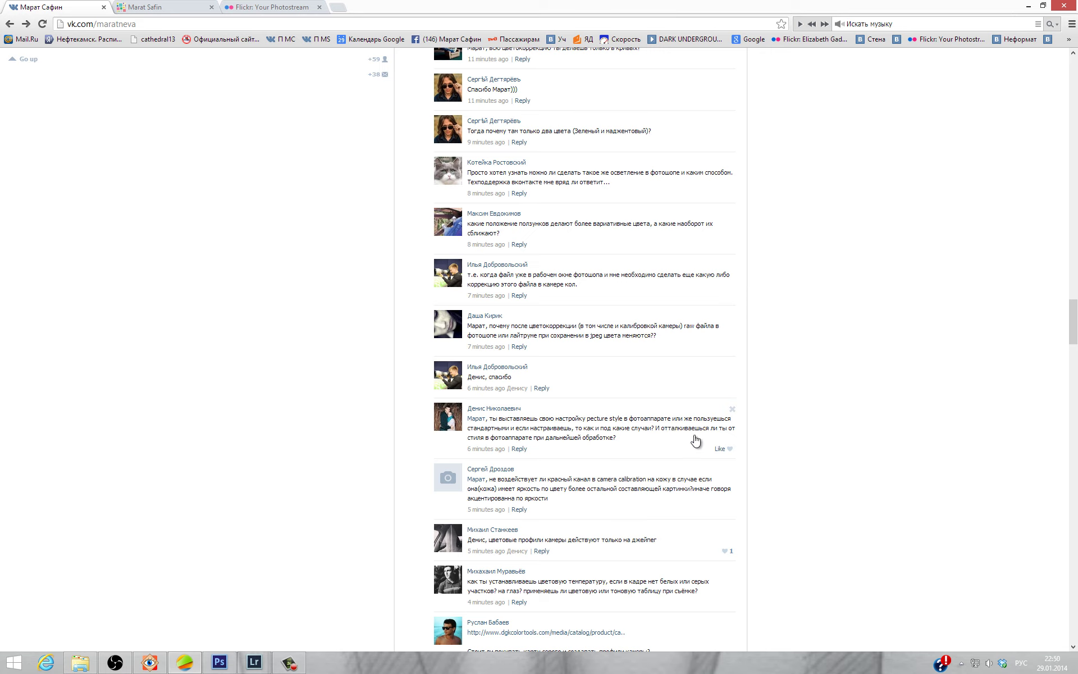
pyautogui.moveTo(589, 484)
pyautogui.scroll(-1, 547, 487)
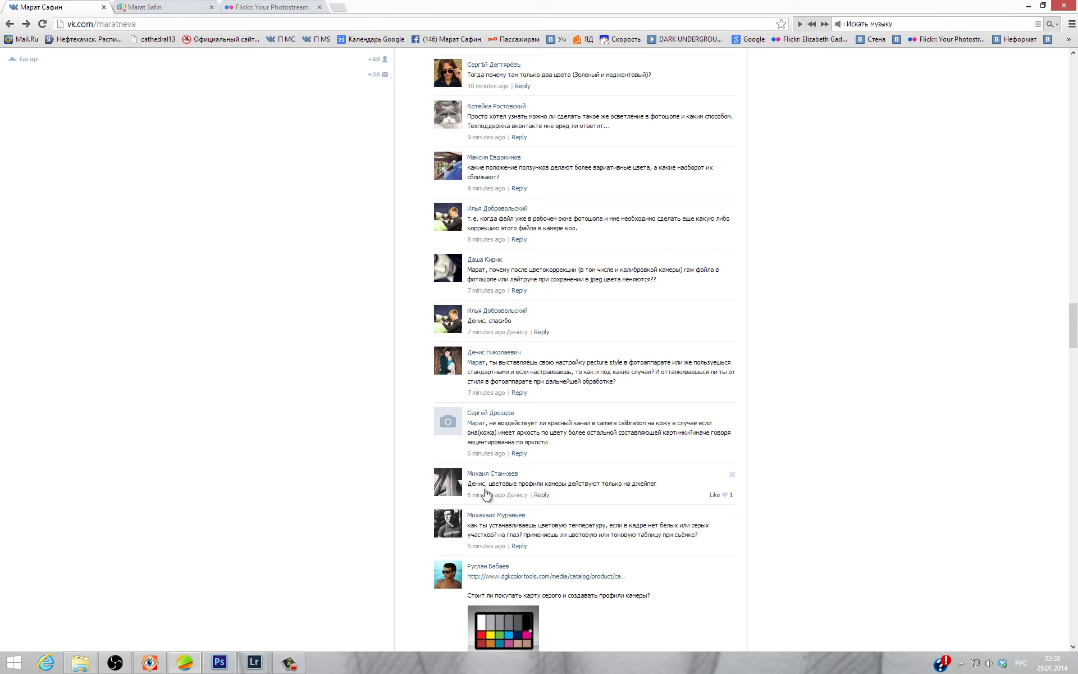
pyautogui.scroll(-3, 502, 492)
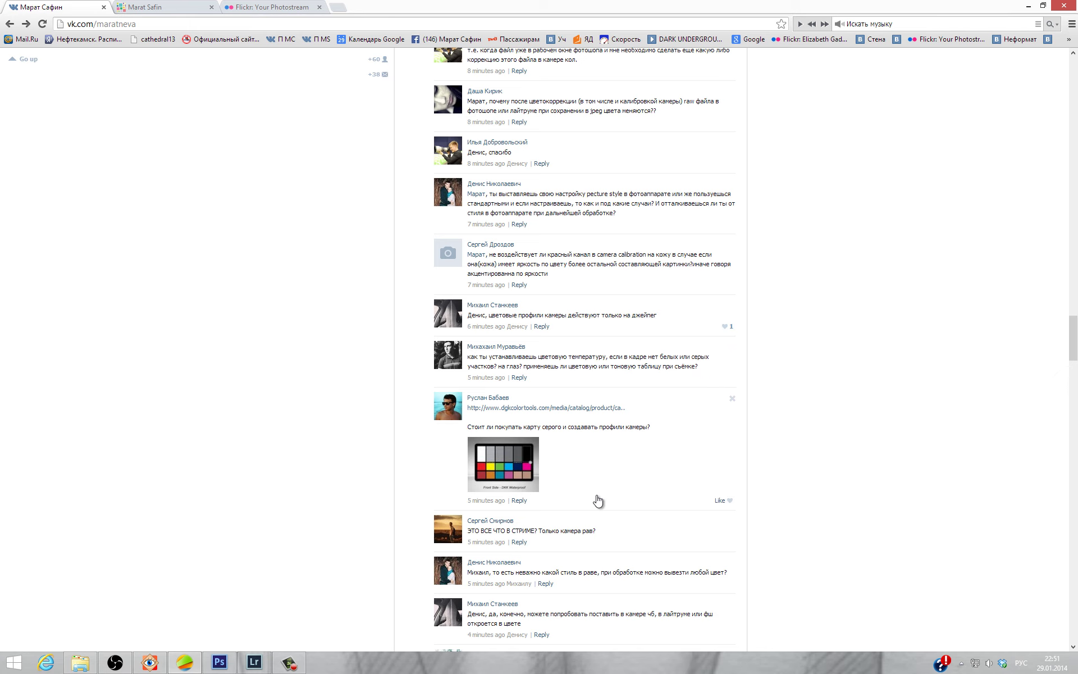
pyautogui.scroll(-2, 598, 498)
pyautogui.moveTo(548, 418)
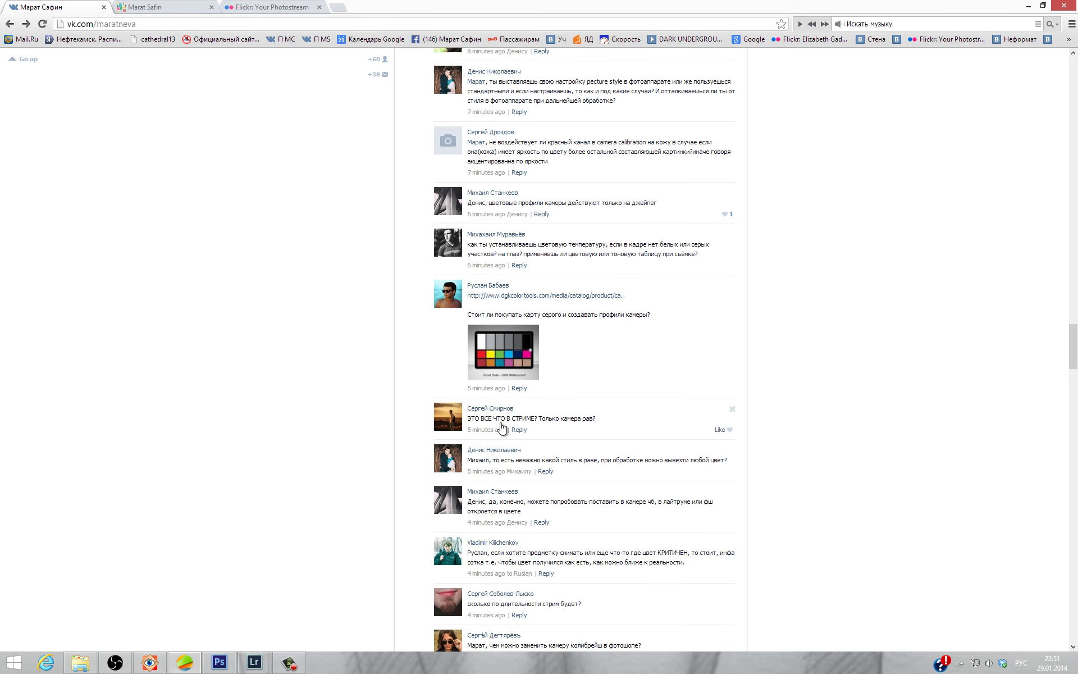
pyautogui.scroll(-1, 540, 436)
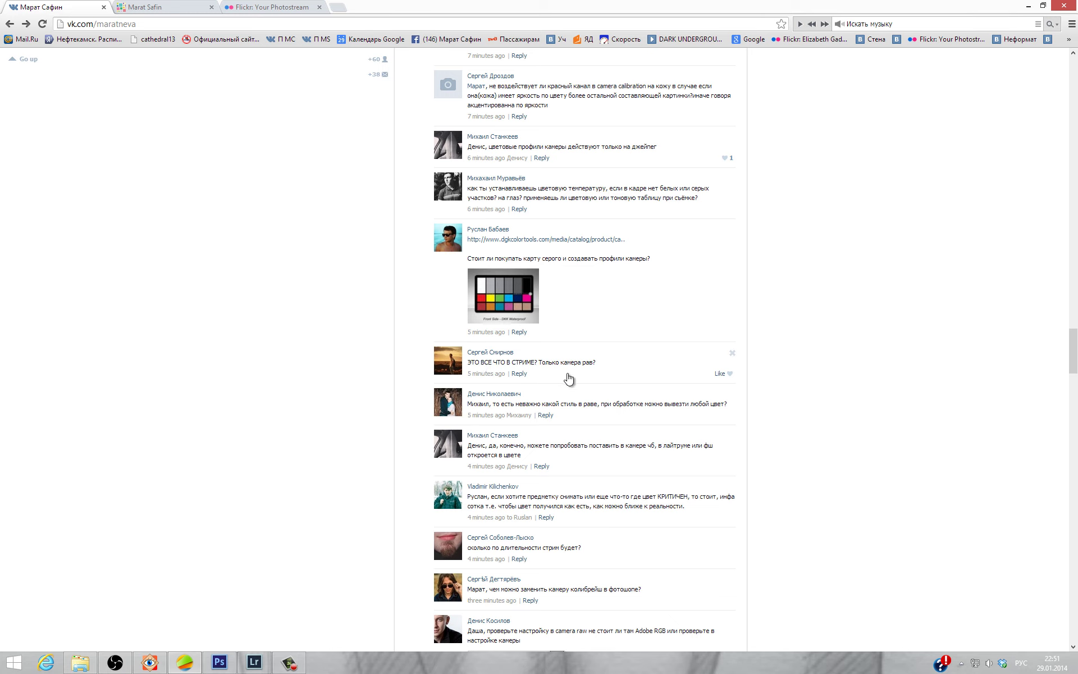
pyautogui.scroll(-2, 563, 393)
# - Read the newest VK comments, then bring FastStone Image Viewer back in front
pyautogui.scroll(-1, 564, 402)
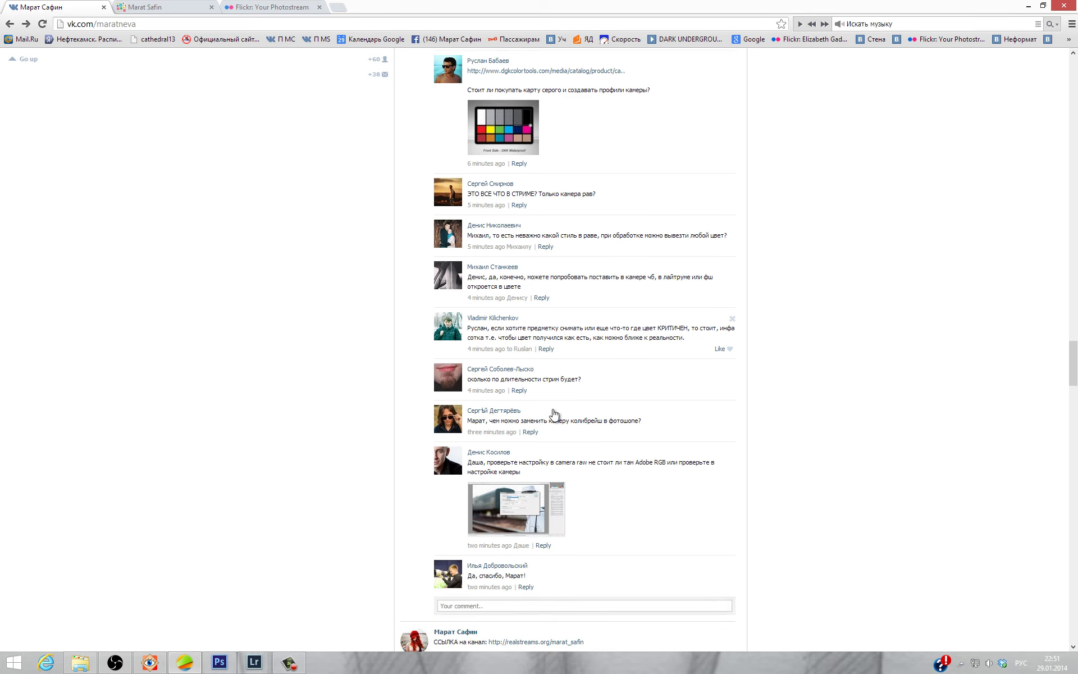
pyautogui.scroll(-1, 565, 411)
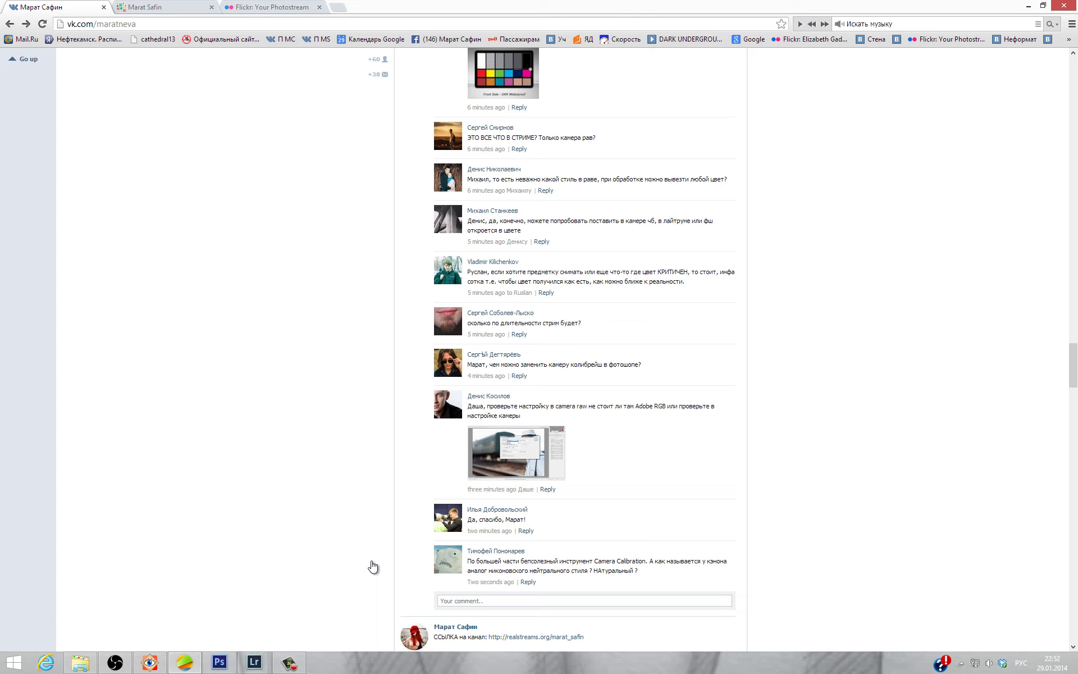
pyautogui.moveTo(581, 564)
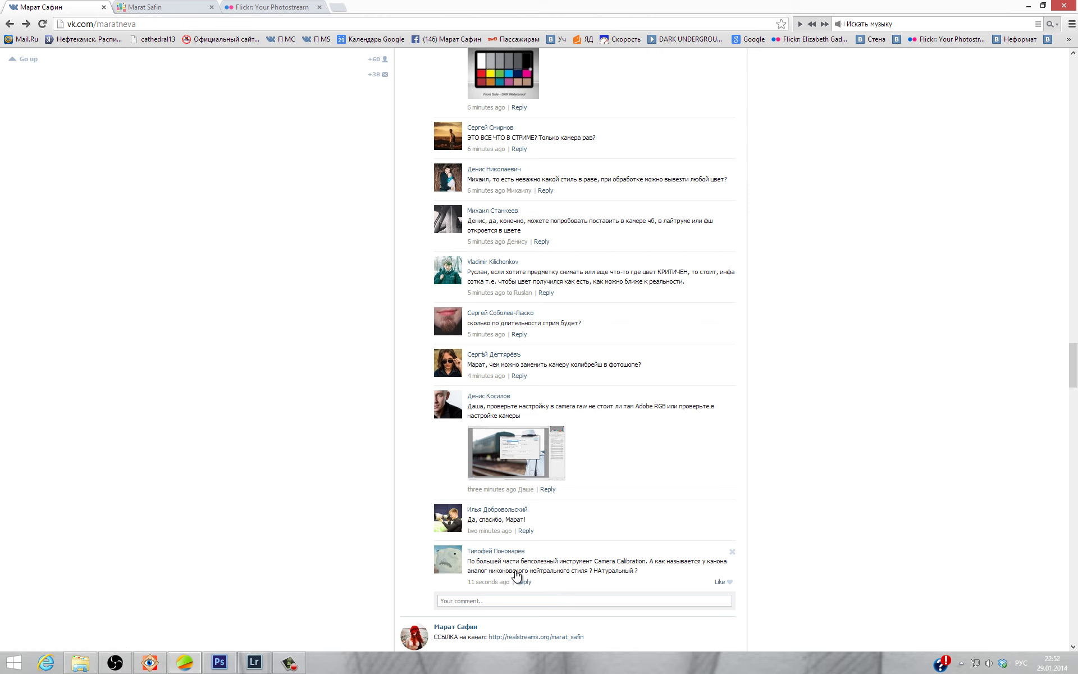
pyautogui.scroll(-1, 574, 573)
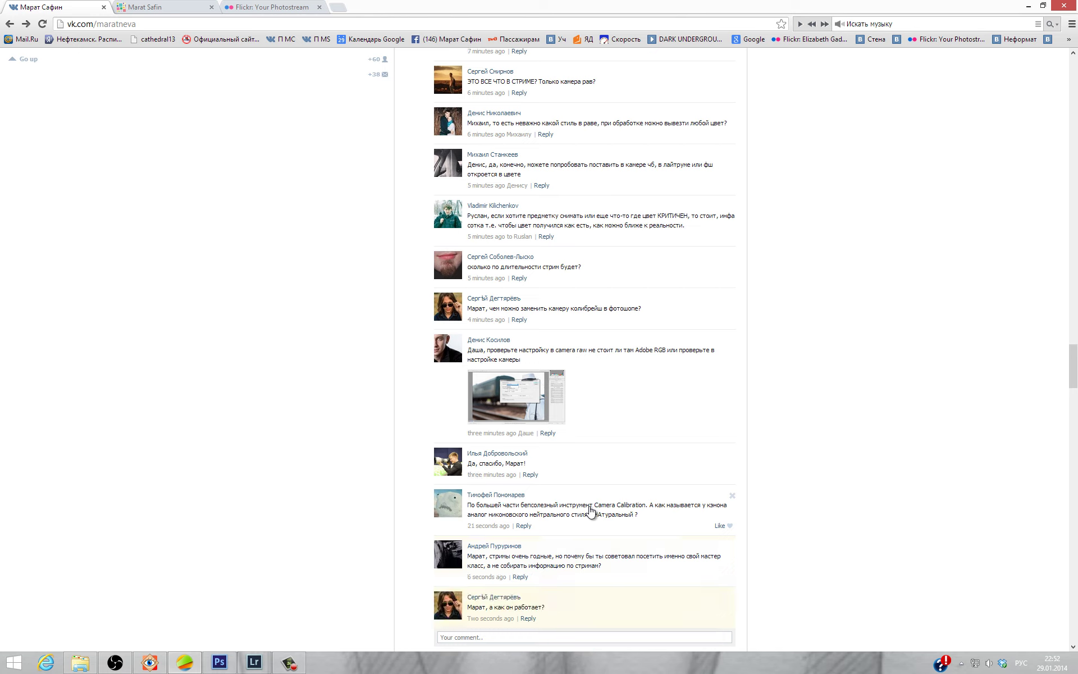
pyautogui.click(149, 660)
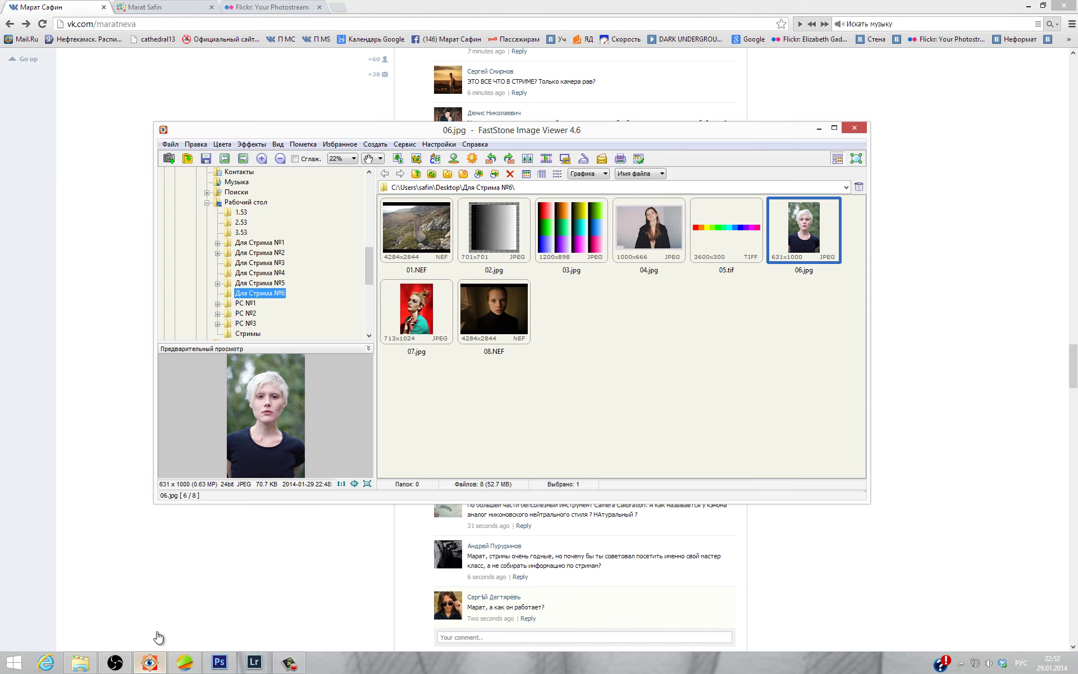
# - View the colour chart 03.jpg full screen twice, returning to the thumbnail browser
pyautogui.doubleClick(539, 257)
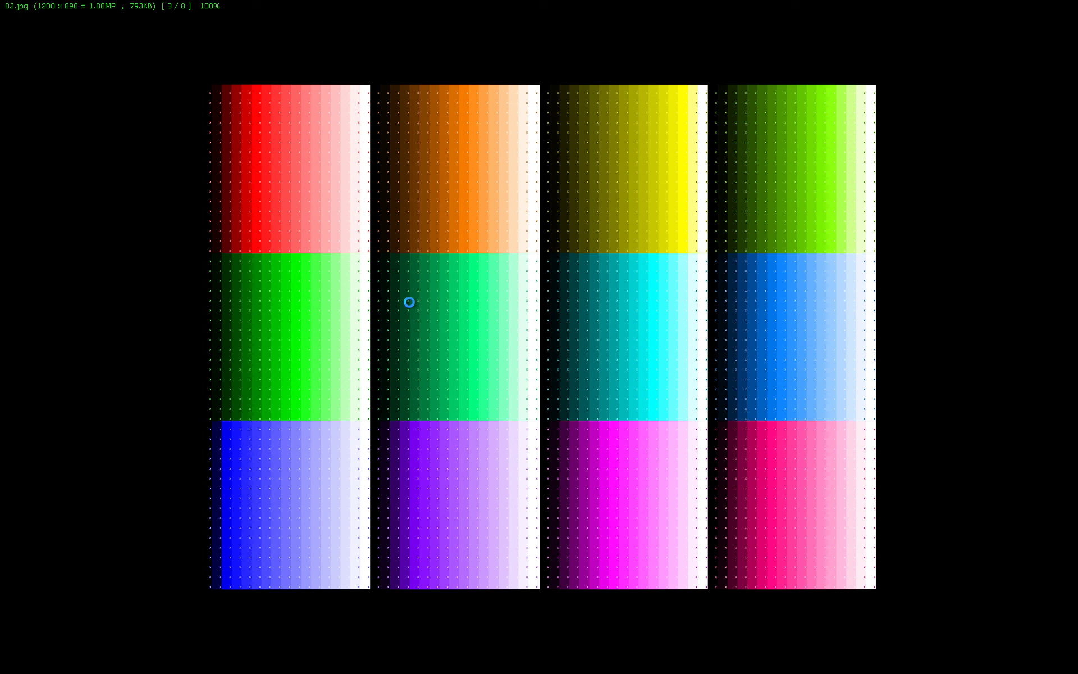
pyautogui.press('Escape')
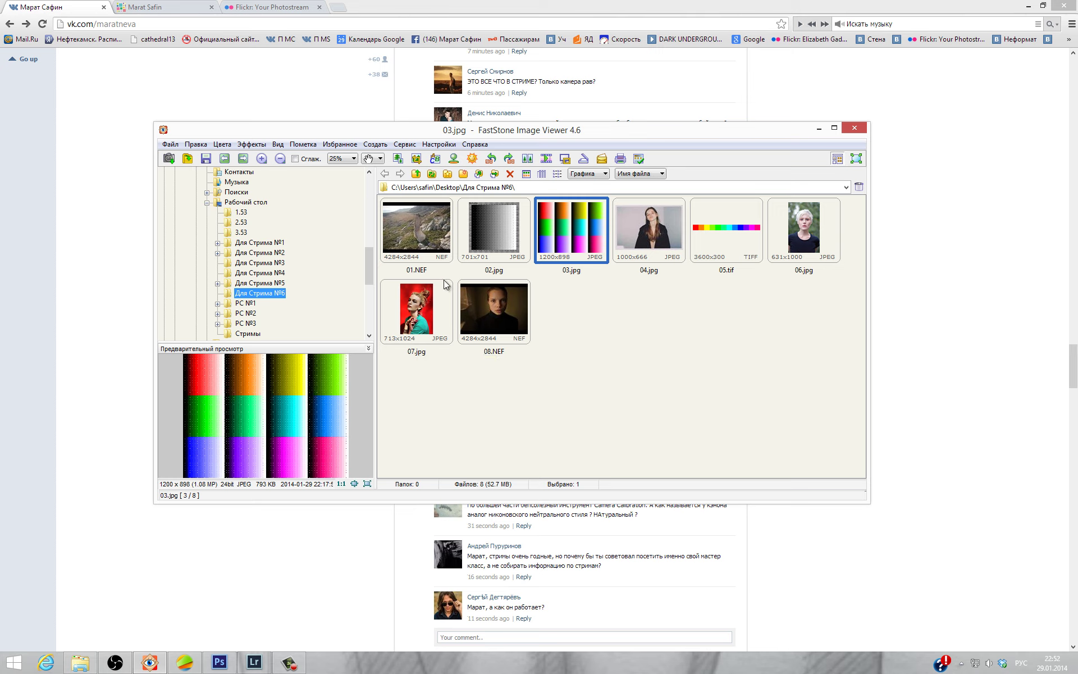
pyautogui.doubleClick(563, 245)
pyautogui.doubleClick(578, 240)
# - In Camera Raw's Camera Calibration settings, set Blue Primary Saturation to 0
pyautogui.click(220, 661)
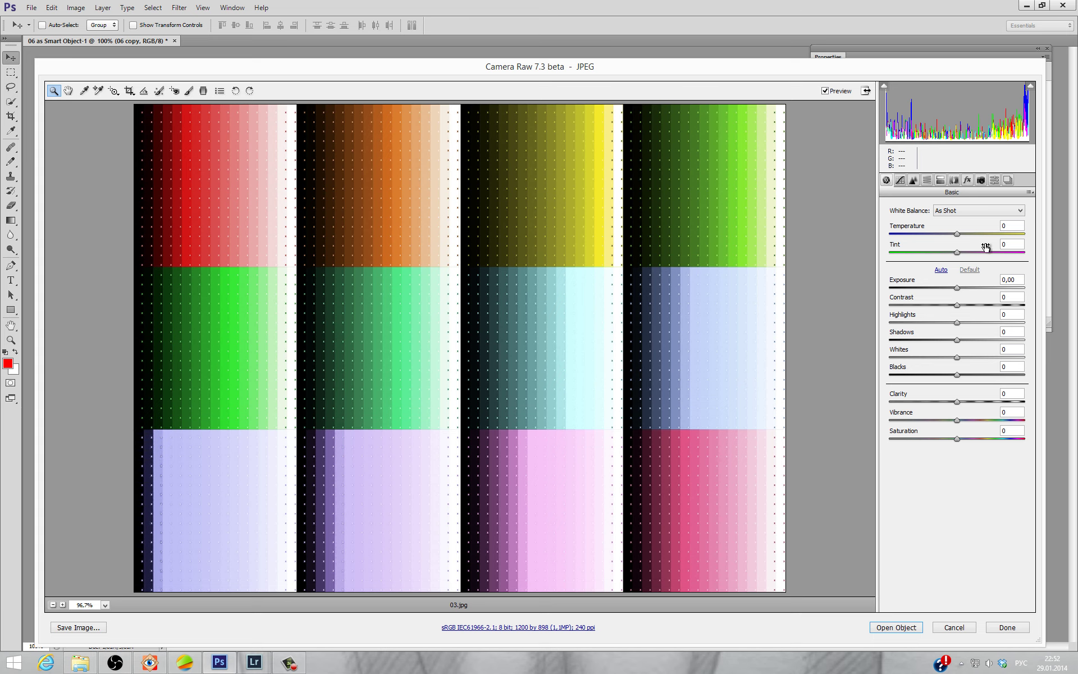
pyautogui.click(980, 180)
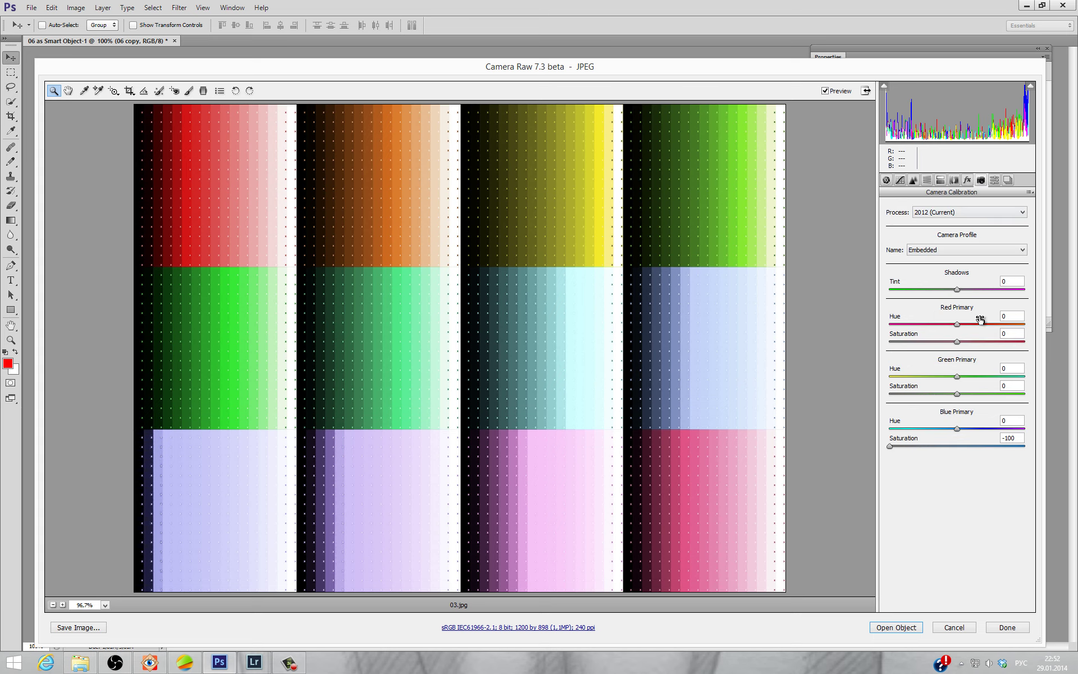
pyautogui.doubleClick(1011, 438)
pyautogui.write('0')
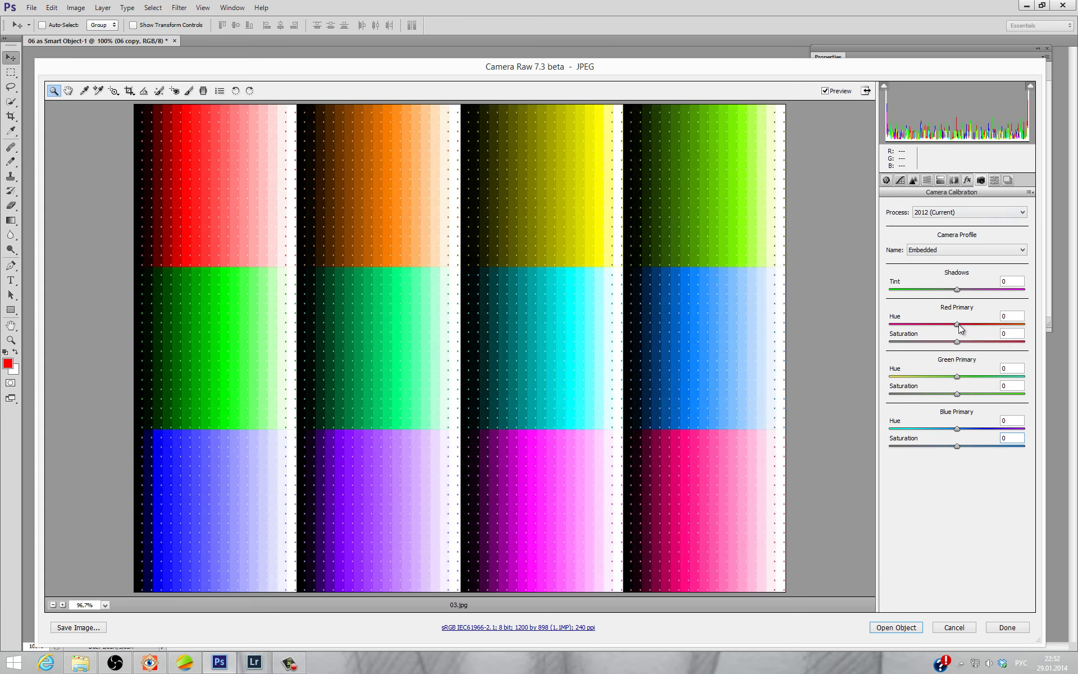
# - Set Red Primary hue to +24, Green Primary hue to +100 and Blue Primary hue to -36
pyautogui.moveTo(957, 324)
pyautogui.mouseDown()
pyautogui.moveTo(932, 325)
pyautogui.moveTo(1002, 338)
pyautogui.mouseUp()
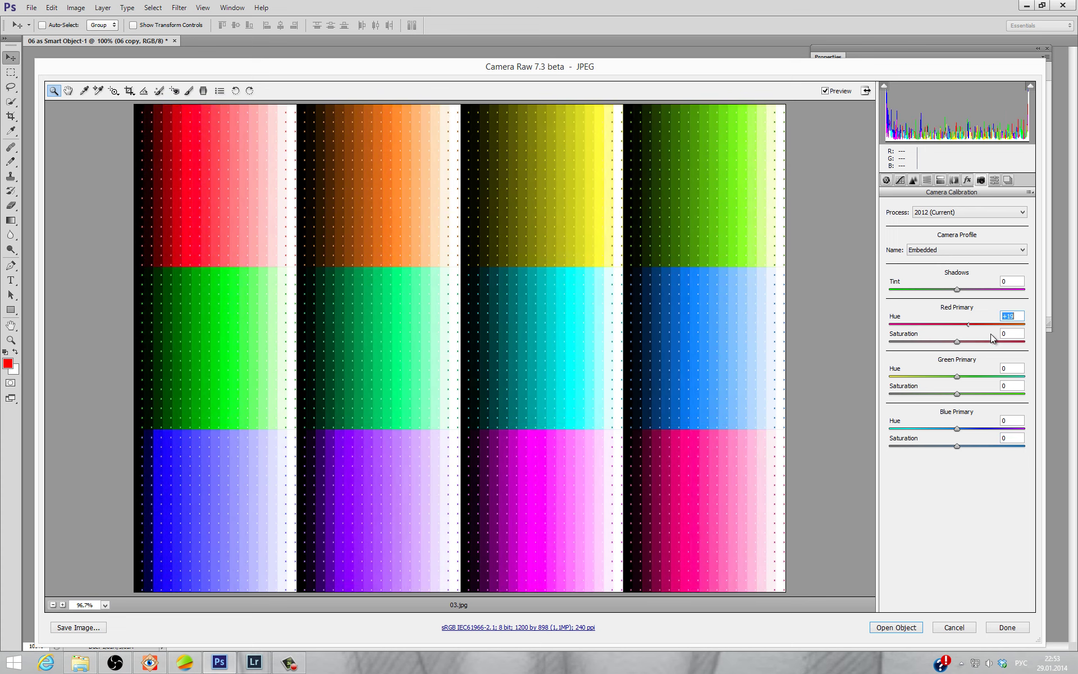
pyautogui.moveTo(1004, 340); pyautogui.dragTo(990, 339)
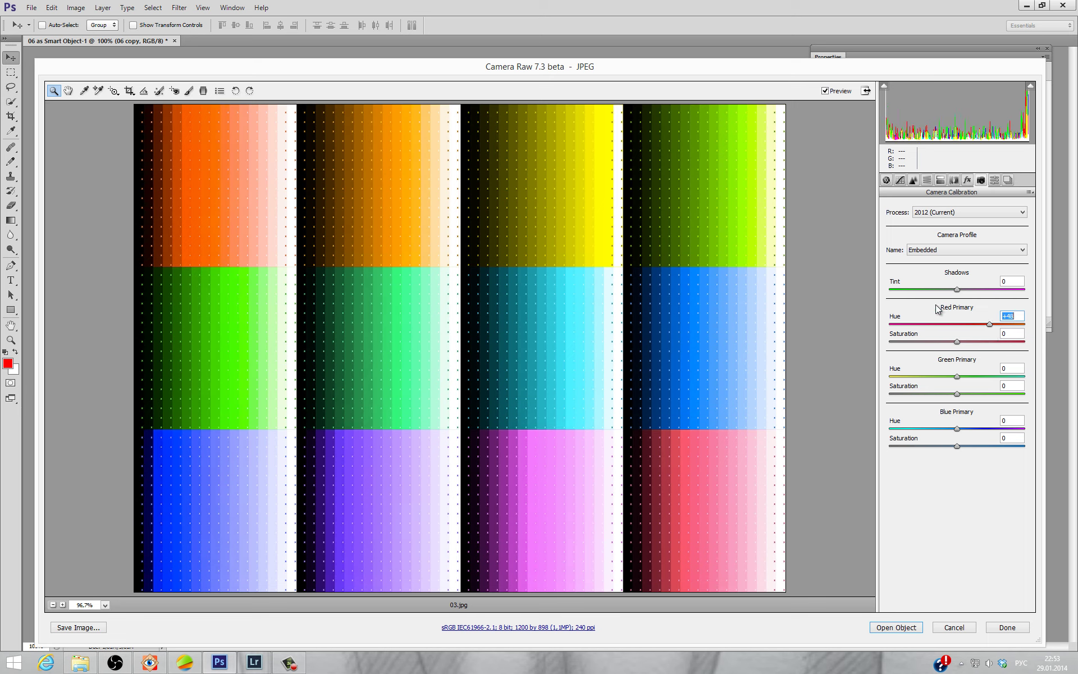
pyautogui.moveTo(990, 325); pyautogui.dragTo(981, 326)
pyautogui.moveTo(956, 376)
pyautogui.mouseDown()
pyautogui.moveTo(871, 387)
pyautogui.moveTo(1050, 387)
pyautogui.mouseUp()
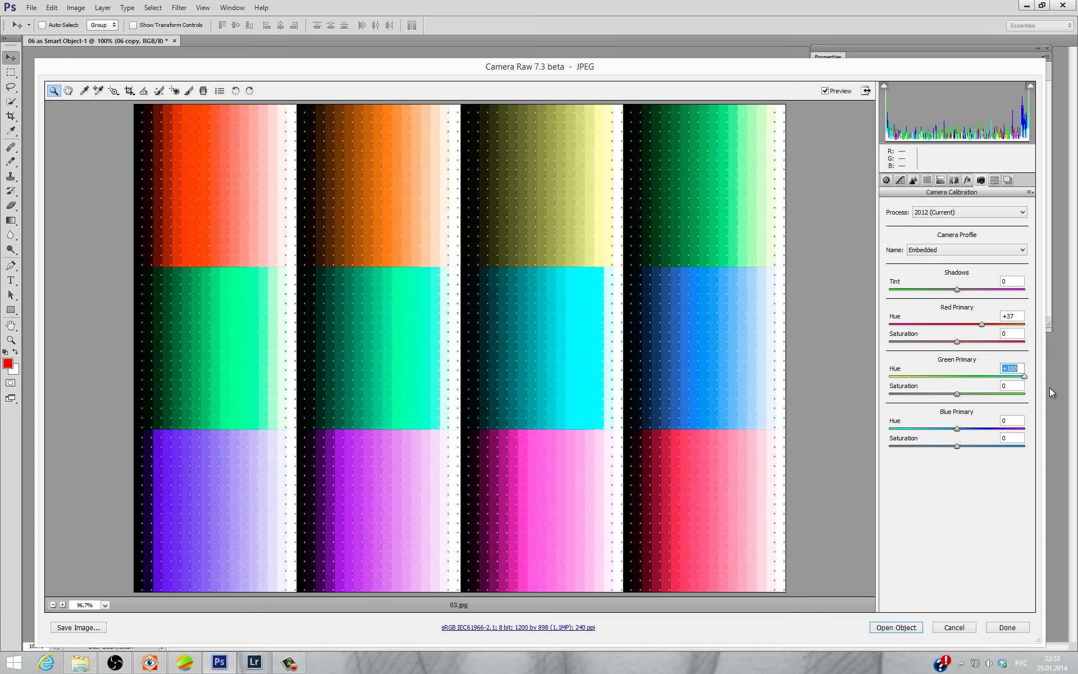
pyautogui.moveTo(981, 324); pyautogui.dragTo(973, 324)
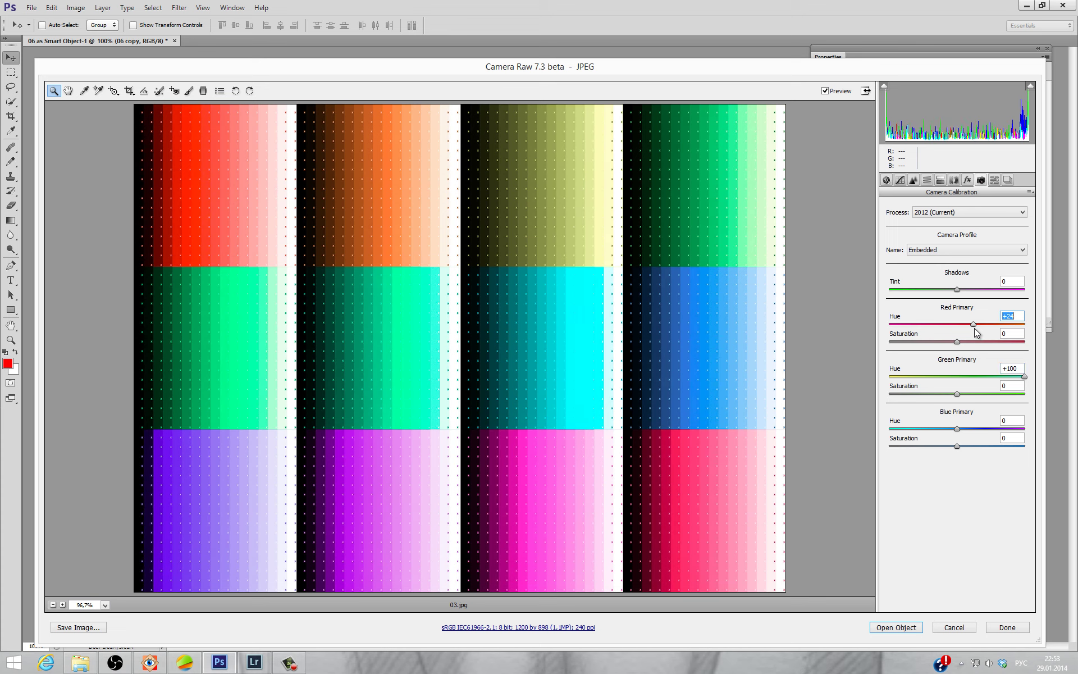
pyautogui.moveTo(957, 428); pyautogui.dragTo(933, 428)
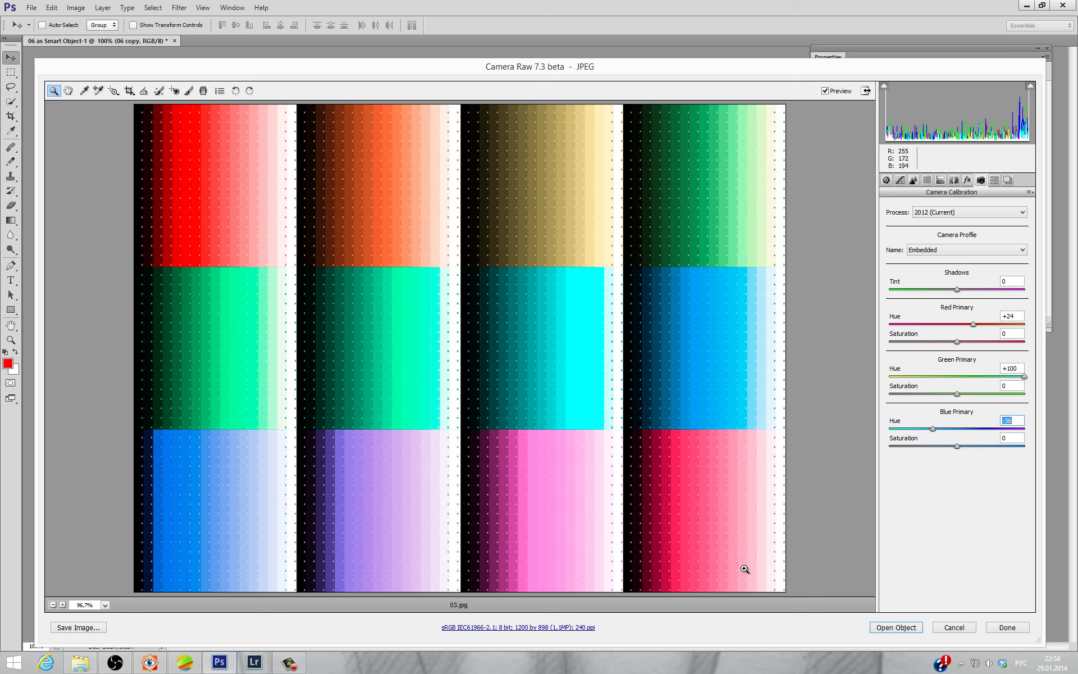
# - Turn off Open in Photoshop as Smart Objects in workflow options, then accept the calibration with Done
pyautogui.click(578, 627)
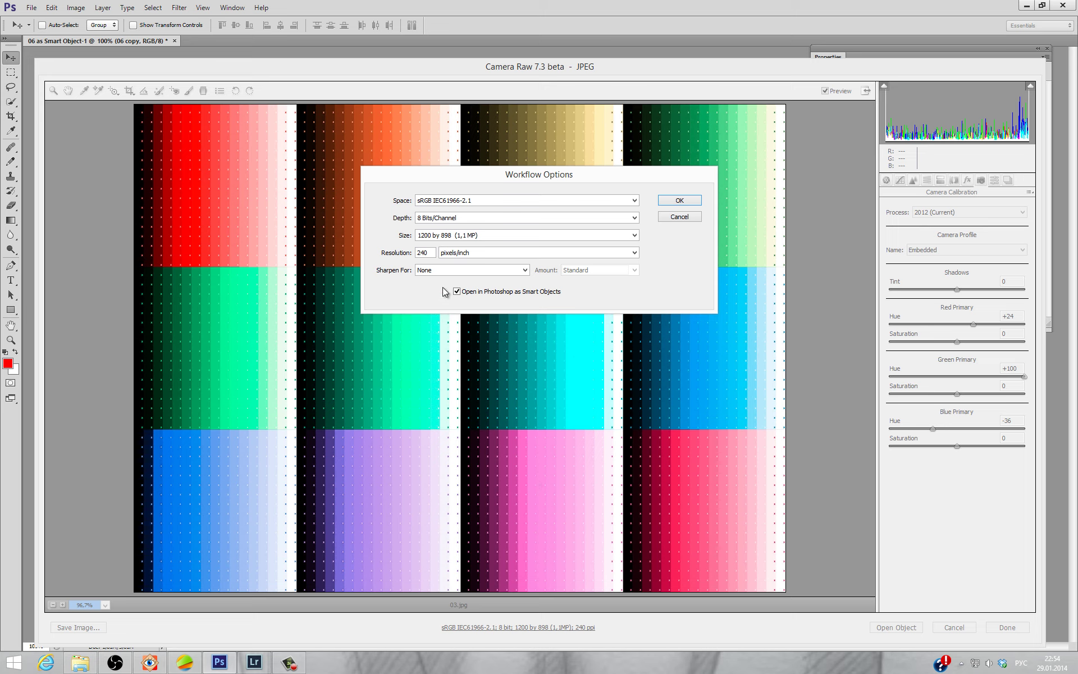
pyautogui.click(474, 292)
pyautogui.click(678, 202)
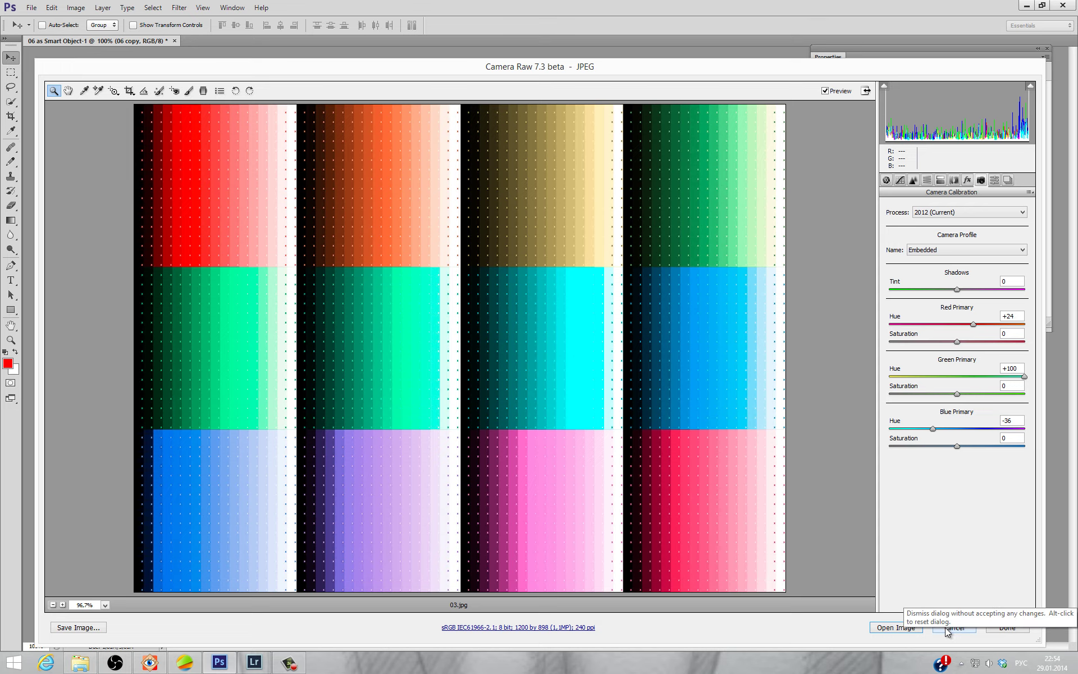
pyautogui.click(1007, 627)
# - Check the VK comments, then open a bookmarked photographer's Flickr photostream
pyautogui.click(194, 662)
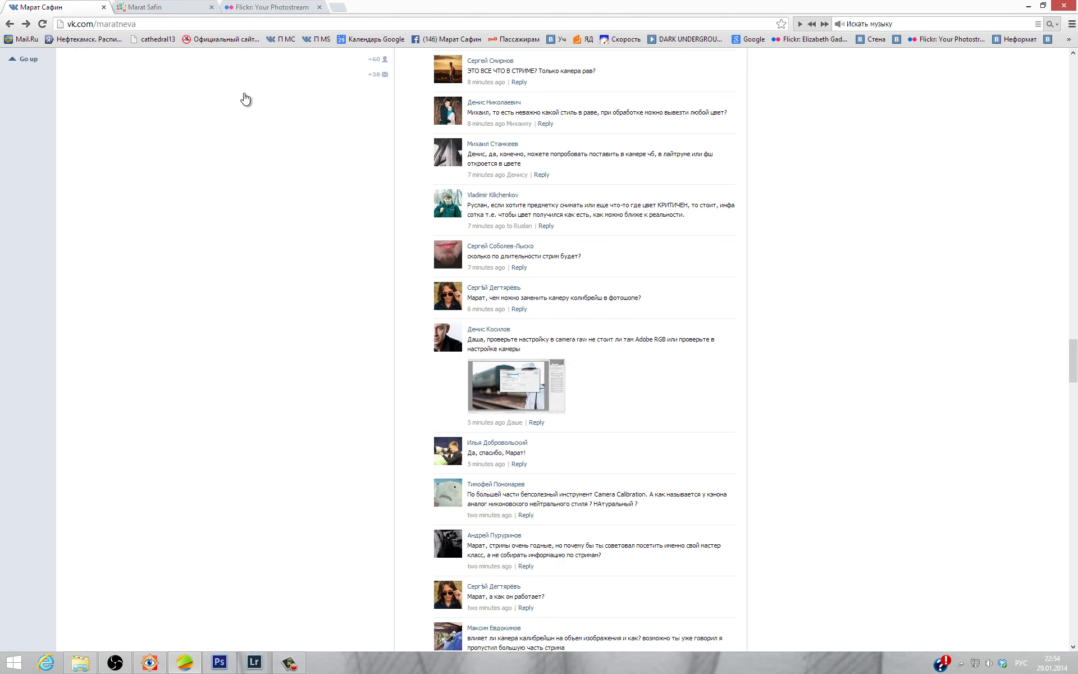
pyautogui.scroll(-4, 521, 397)
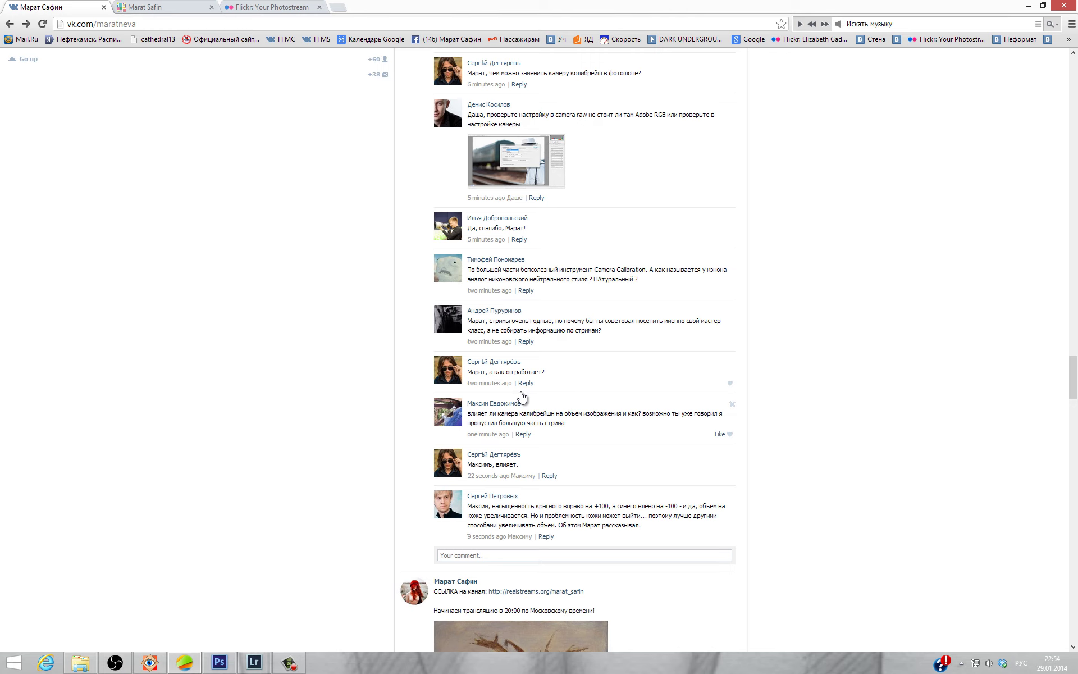
pyautogui.moveTo(590, 596)
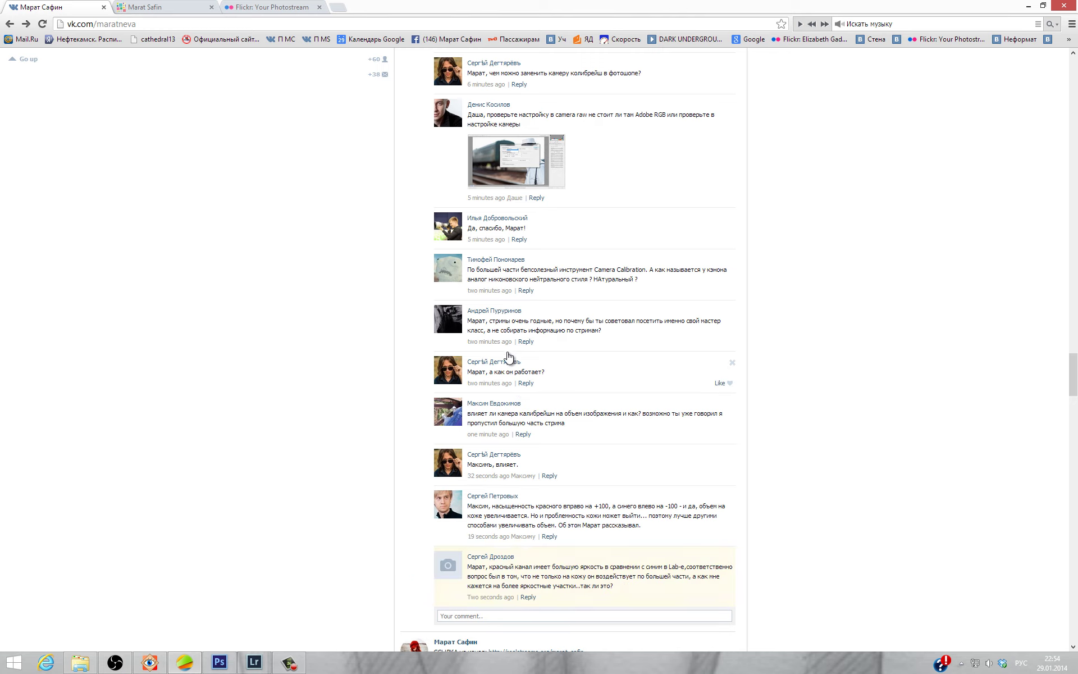
pyautogui.click(289, 7)
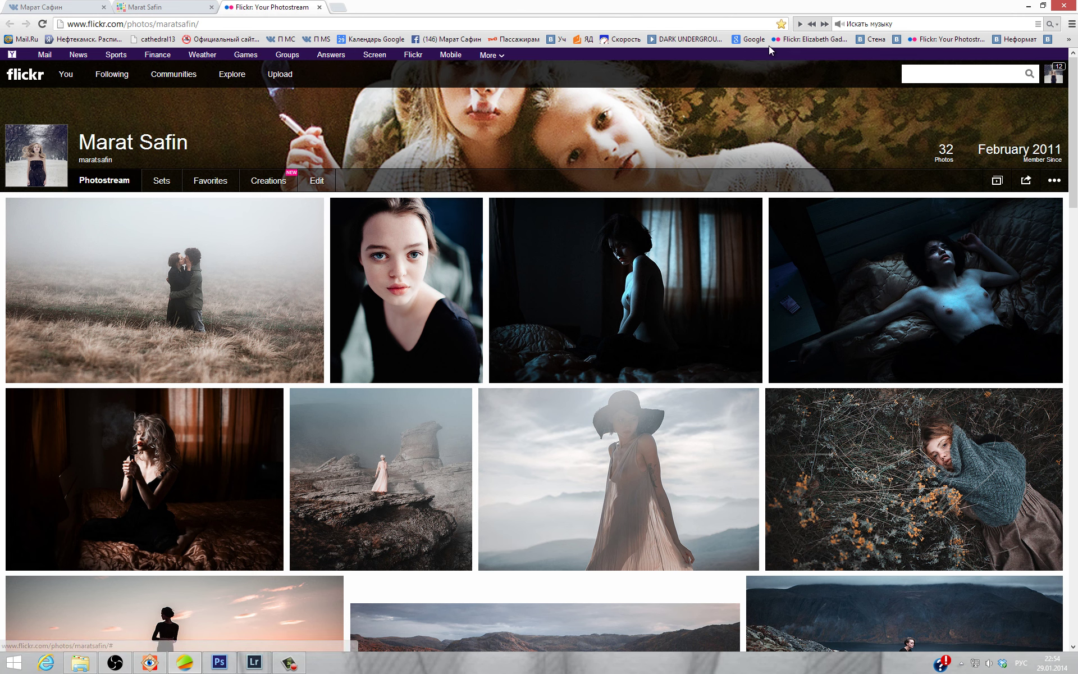
pyautogui.click(793, 40)
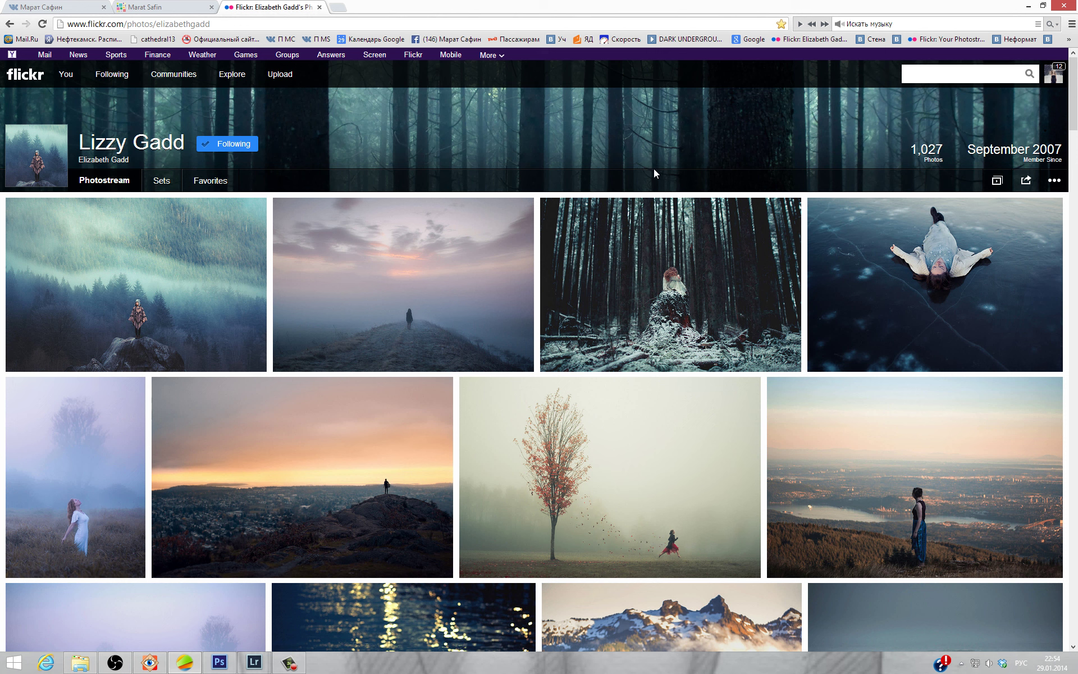
pyautogui.moveTo(610, 476)
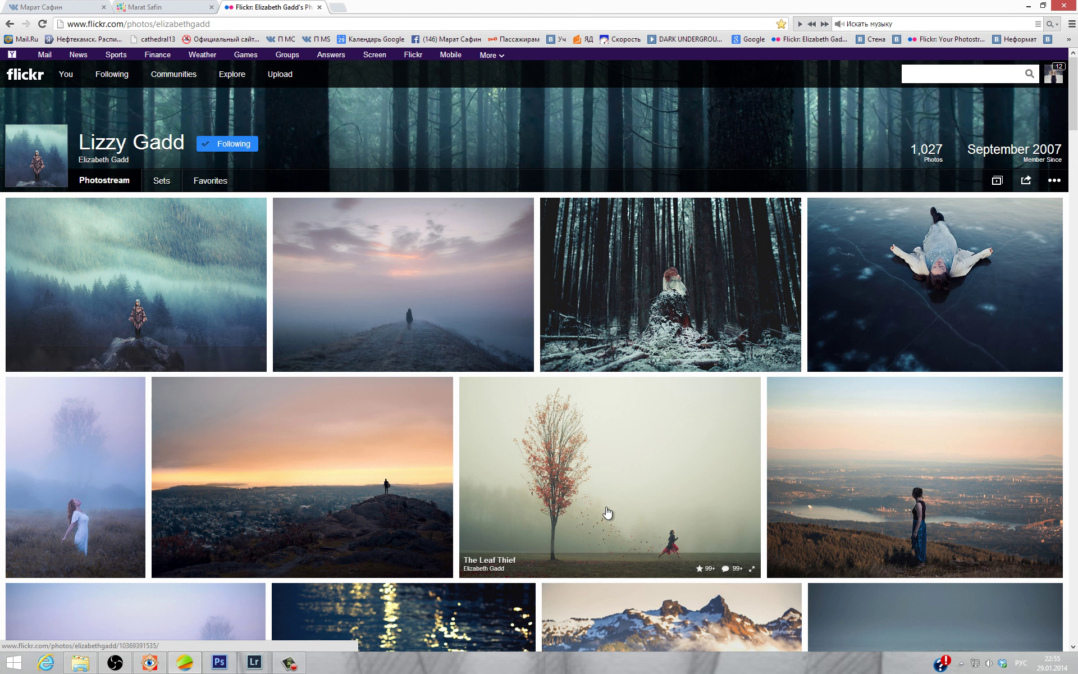
# - Browse the Flickr photostream, close its tab, and return to the latest VK comments
pyautogui.scroll(-3, 575, 512)
pyautogui.scroll(-2, 576, 511)
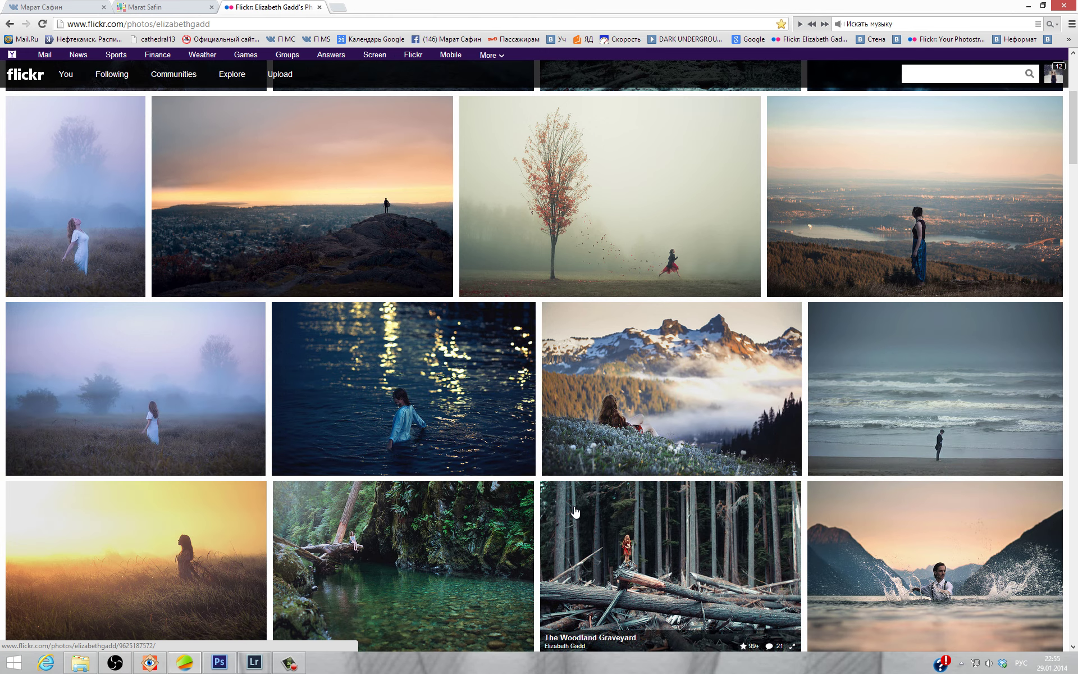
pyautogui.scroll(-2, 576, 511)
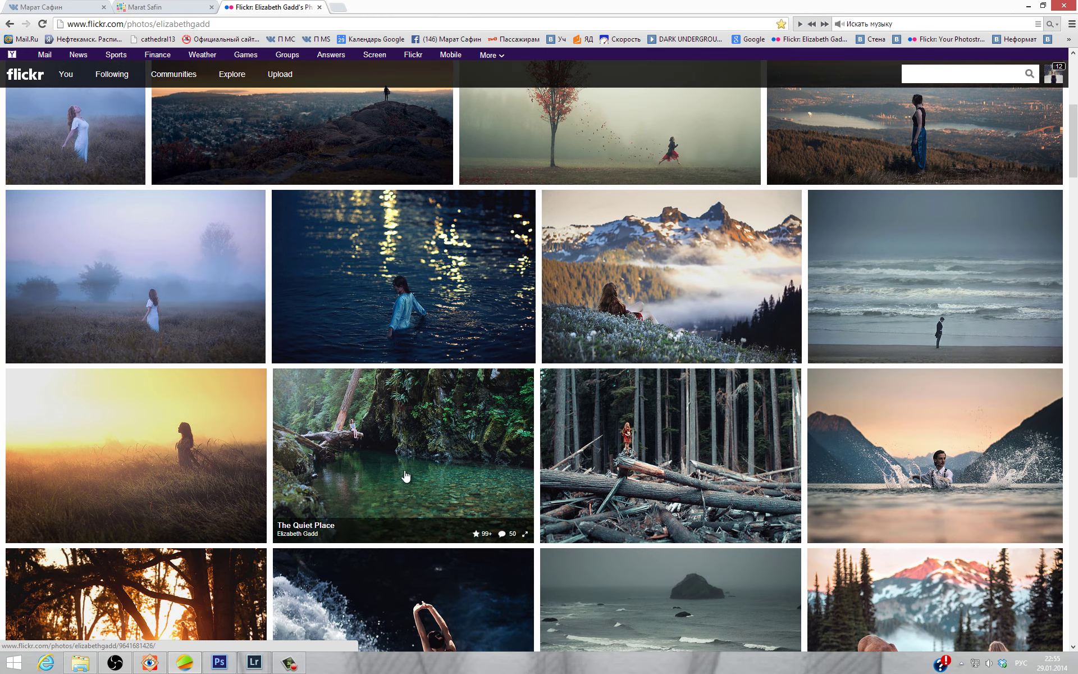
pyautogui.scroll(-3, 464, 481)
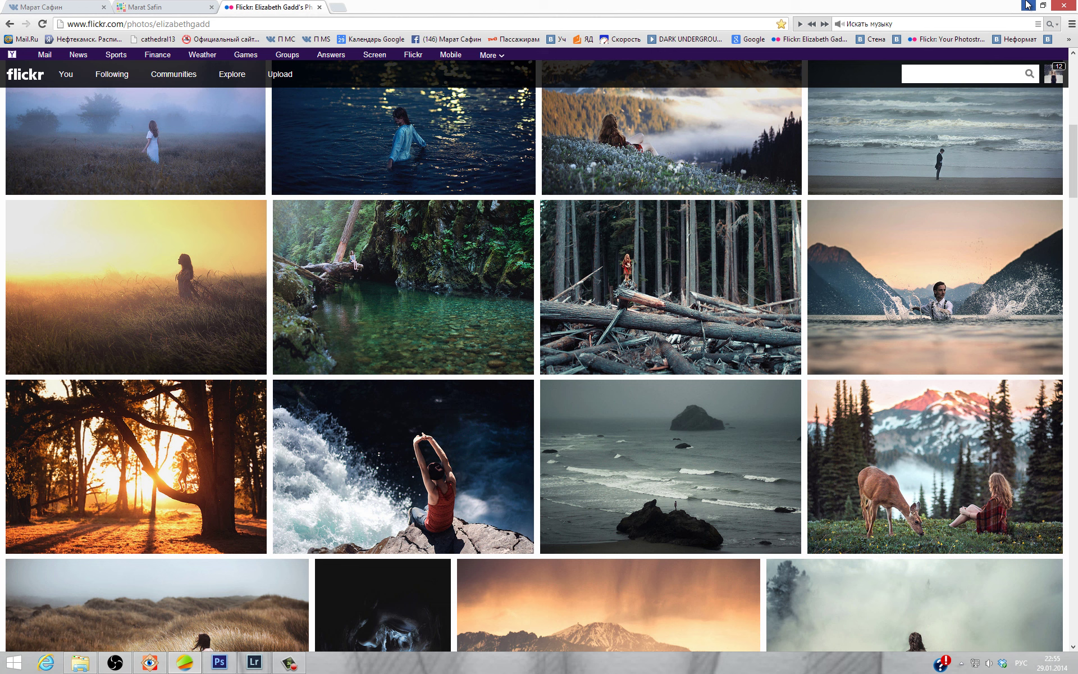
pyautogui.click(318, 7)
pyautogui.click(67, 5)
pyautogui.scroll(-5, 429, 382)
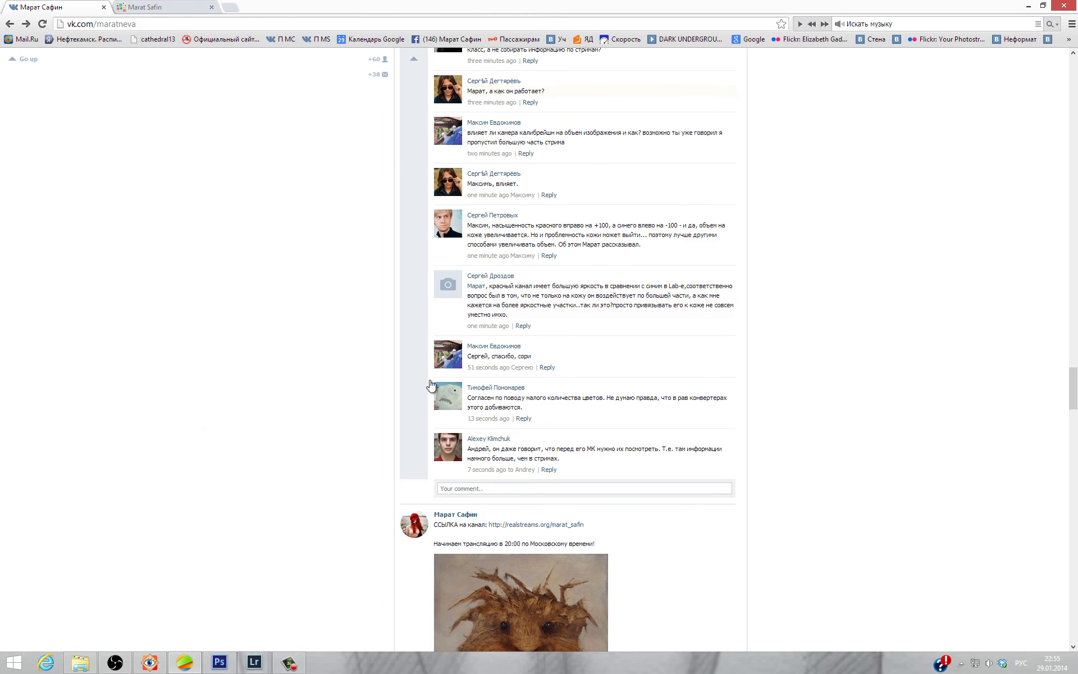
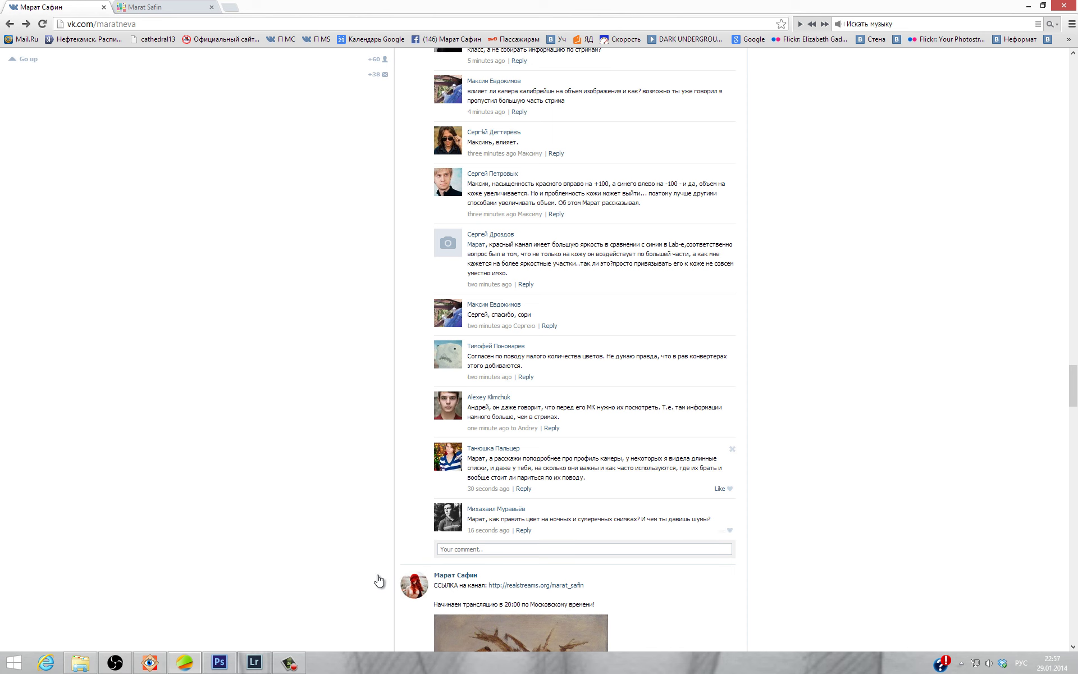
# - Switch from the VK comment feed back to Photoshop
pyautogui.click(219, 662)
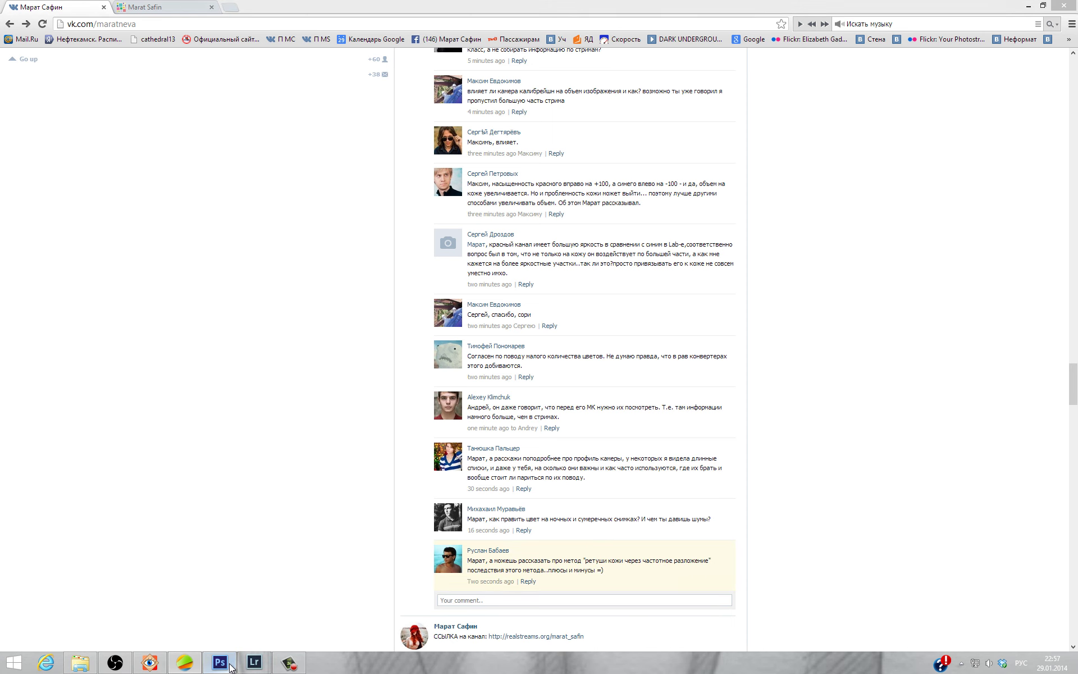
# - Drag 01.NEF from FastStone's thumbnails into Photoshop so it opens in Camera Raw
pyautogui.click(149, 662)
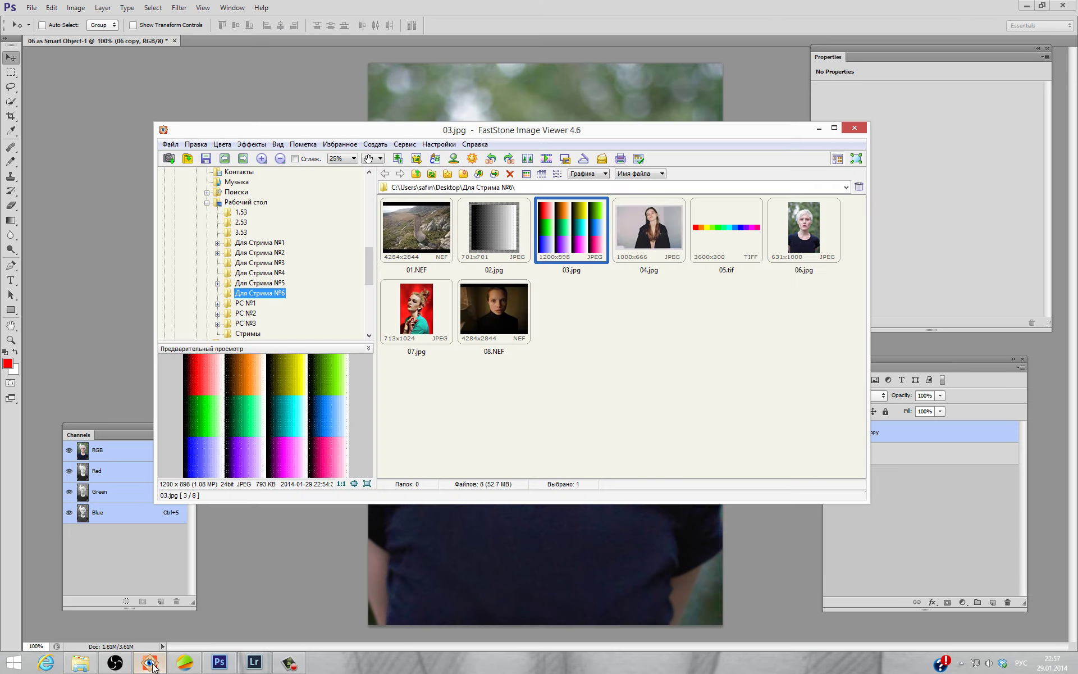
pyautogui.moveTo(581, 222); pyautogui.dragTo(324, 74)
pyautogui.moveTo(411, 234); pyautogui.dragTo(247, 44)
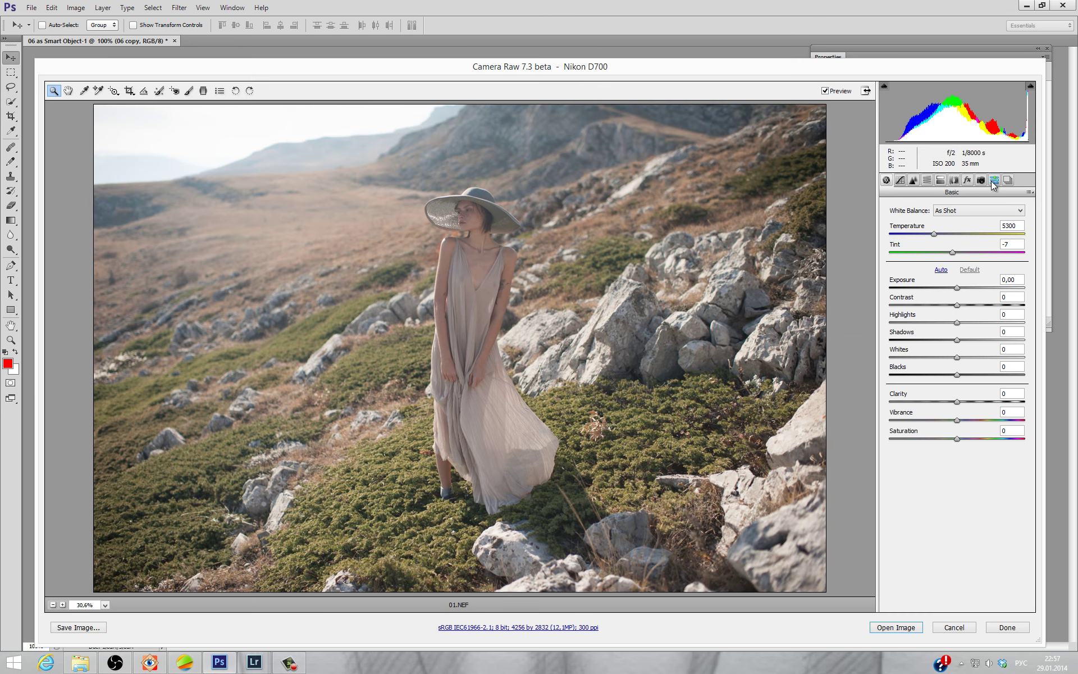
pyautogui.click(981, 180)
# - Set 01.NEF's Camera Calibration profile to Camera Neutral v4
pyautogui.click(966, 250)
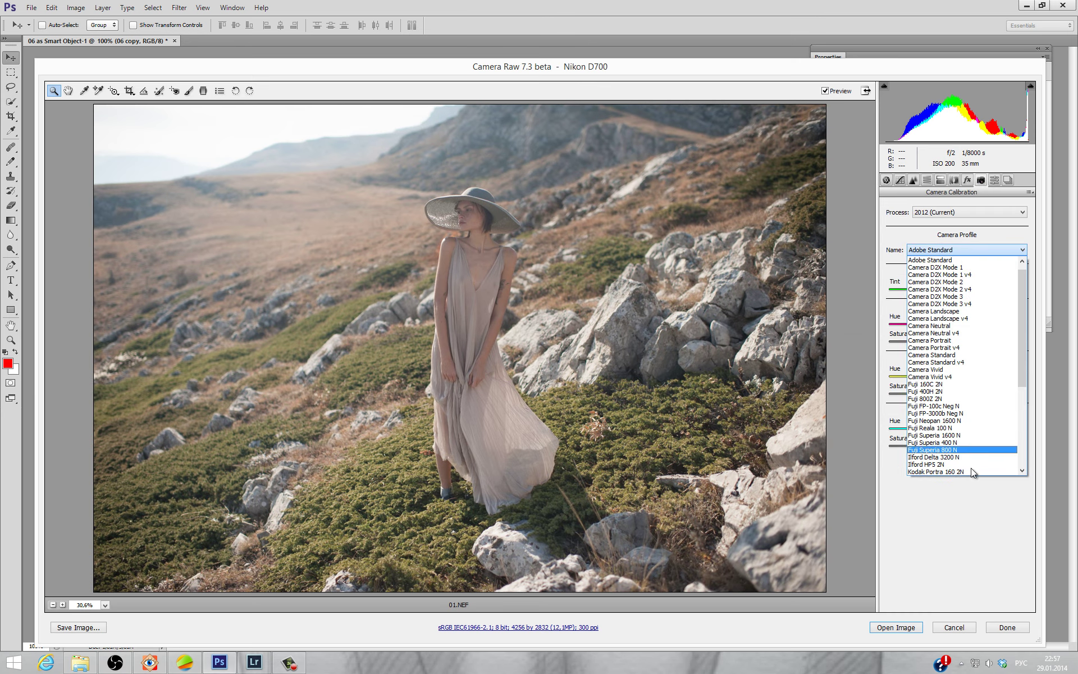
pyautogui.scroll(2, 978, 418)
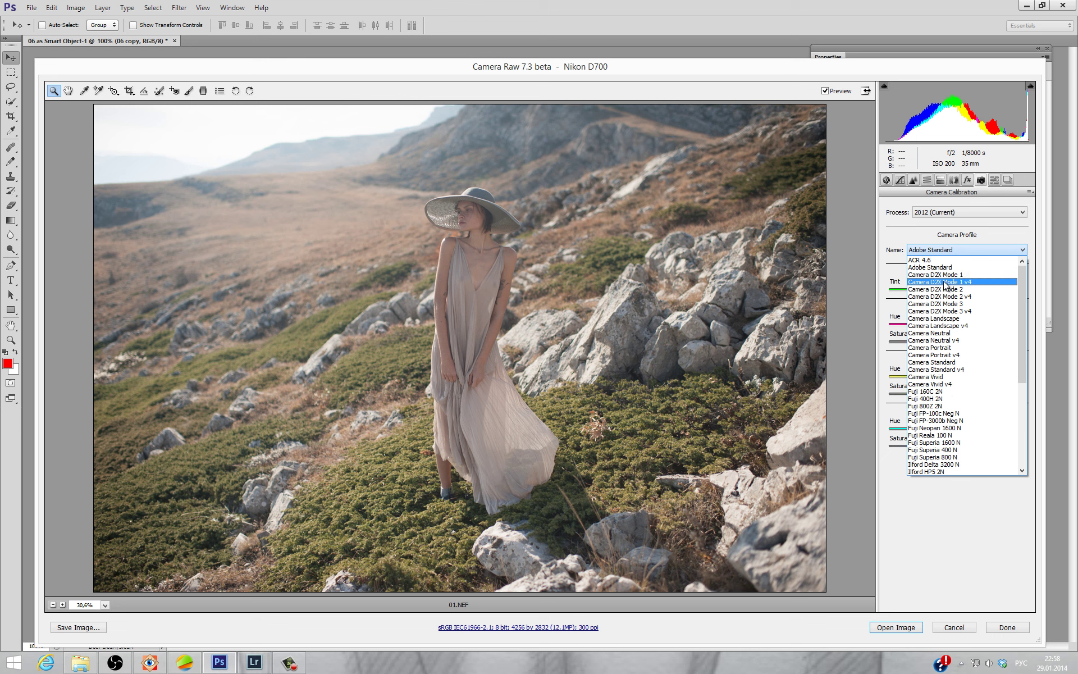
pyautogui.click(953, 341)
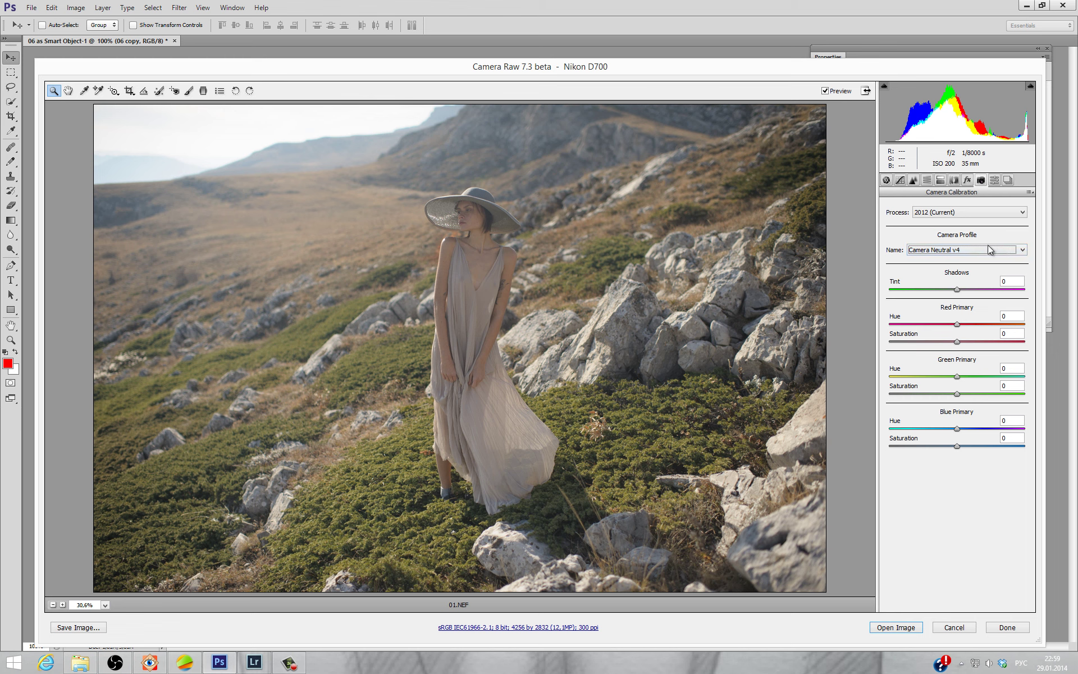
pyautogui.click(190, 667)
# - Scroll through the newer VK viewer questions, then bring FastStone's thumbnails back up
pyautogui.scroll(-3, 553, 340)
pyautogui.scroll(-3, 553, 339)
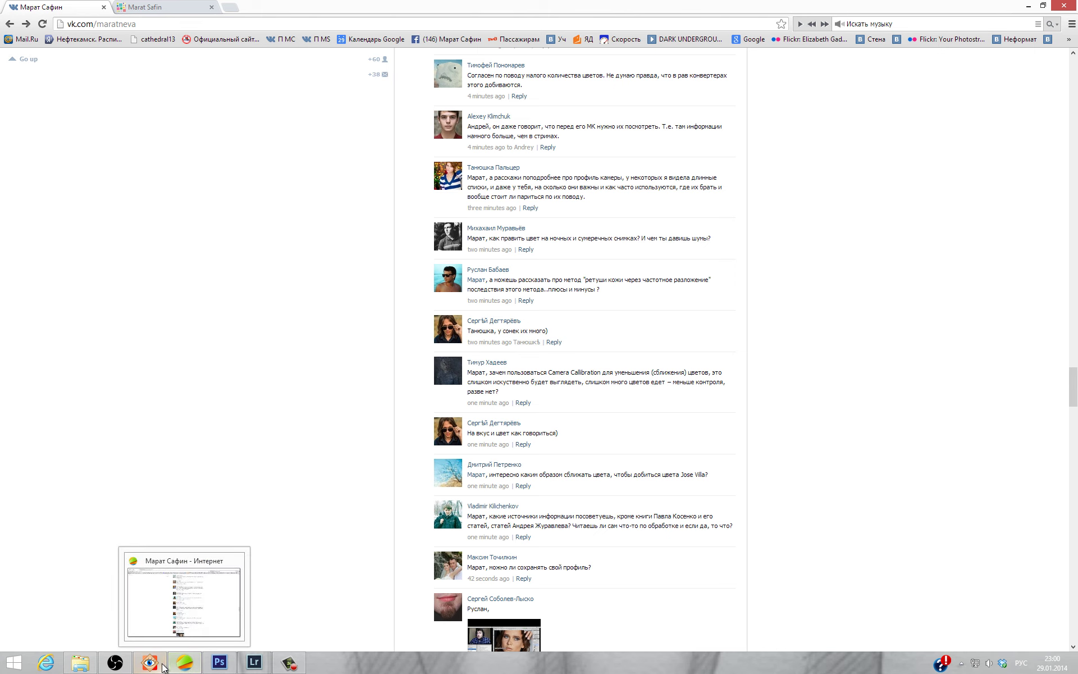
pyautogui.moveTo(150, 663)
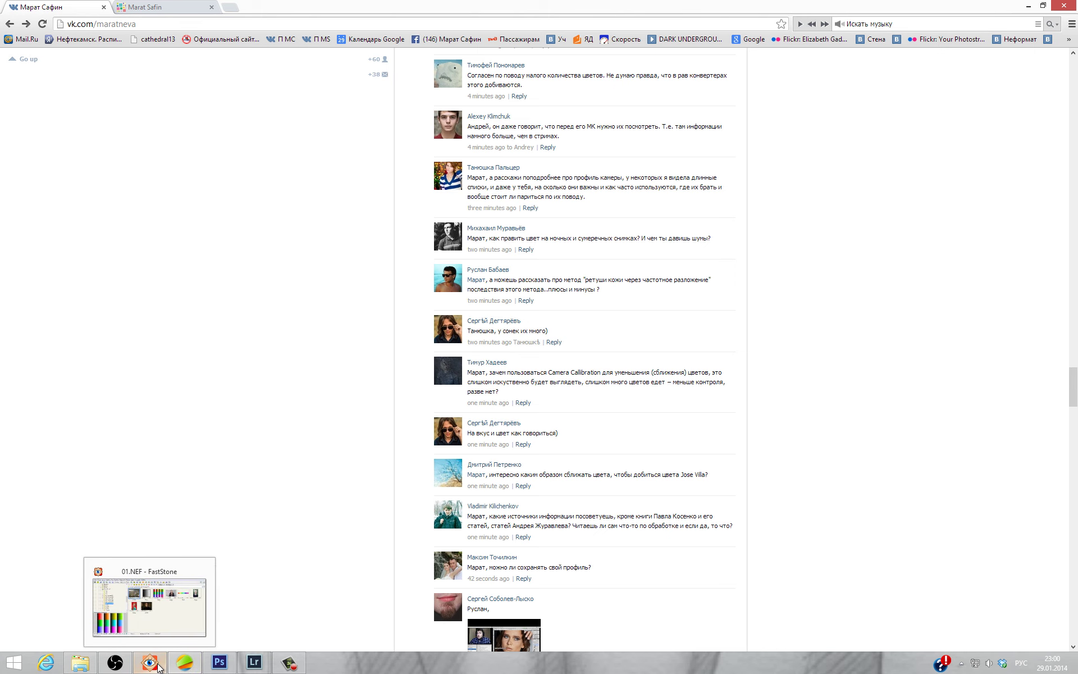
pyautogui.click(149, 663)
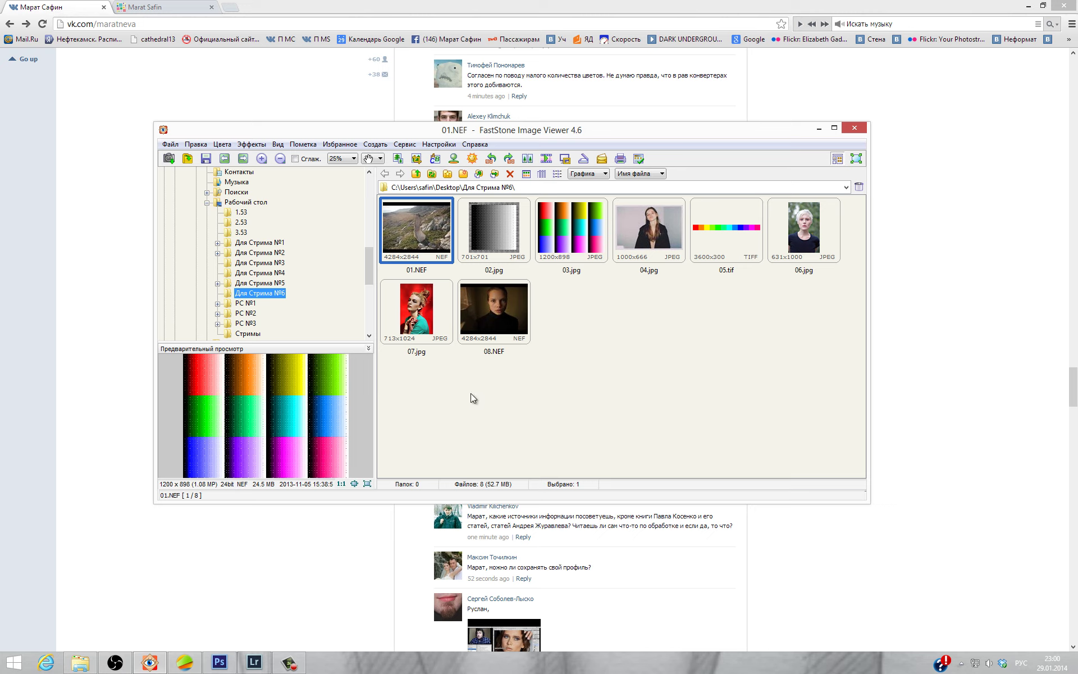
# - Preview the dark 08.NEF portrait in FastStone, then switch to Lightroom's Develop view
pyautogui.click(504, 325)
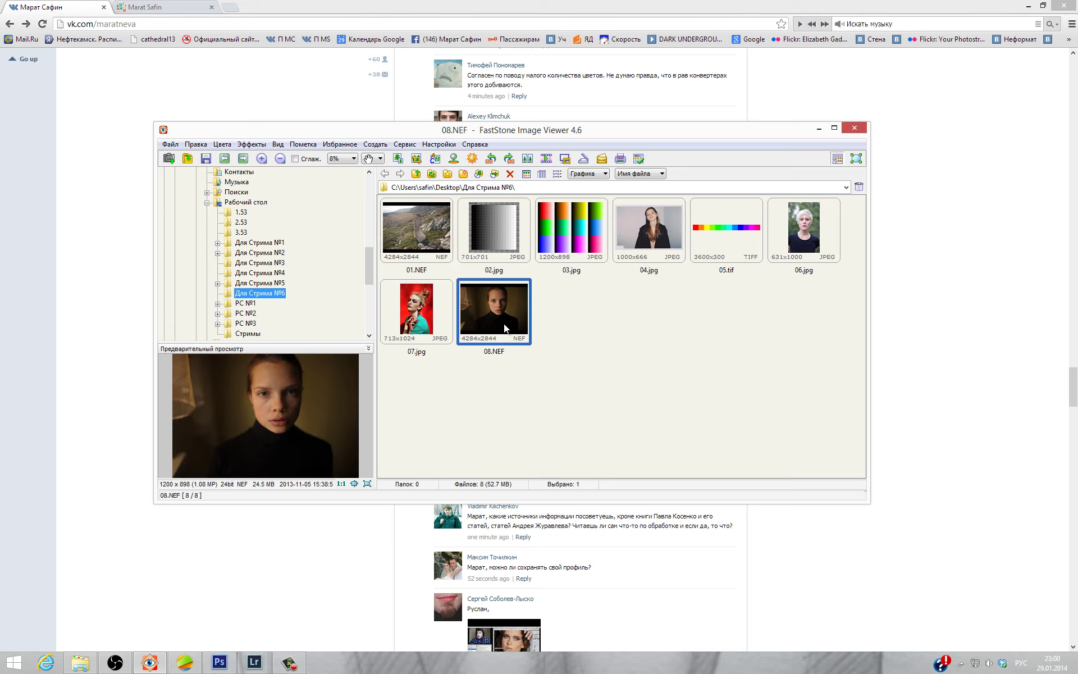
pyautogui.click(263, 663)
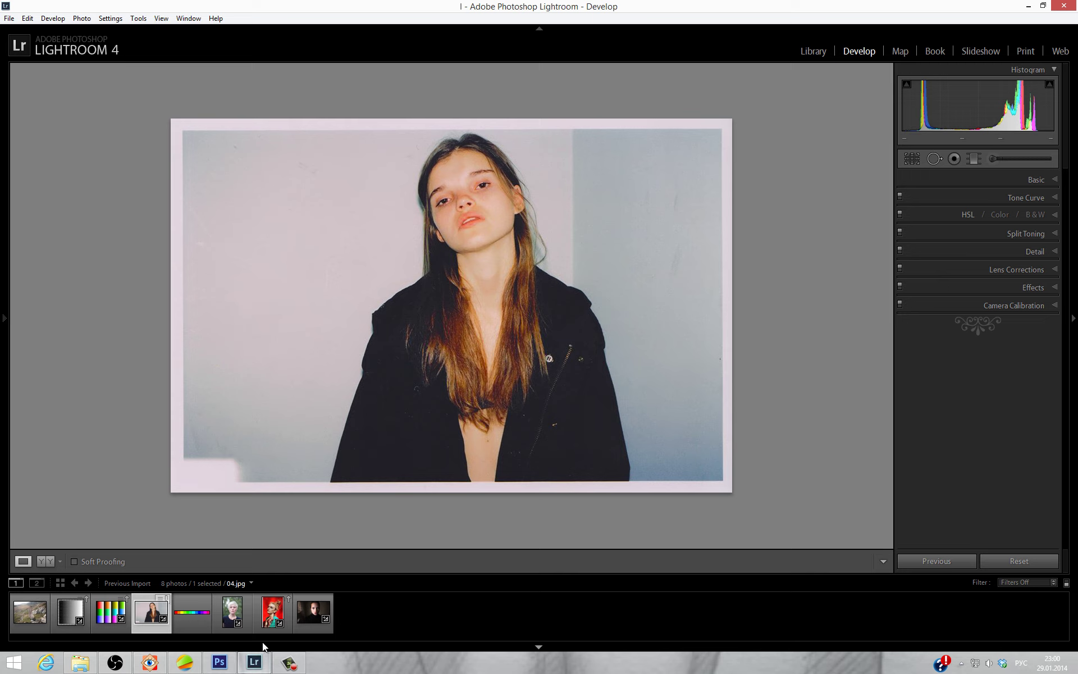
# - Select 08.NEF in the filmstrip and view it in a side-by-side Before/After comparison
pyautogui.click(302, 628)
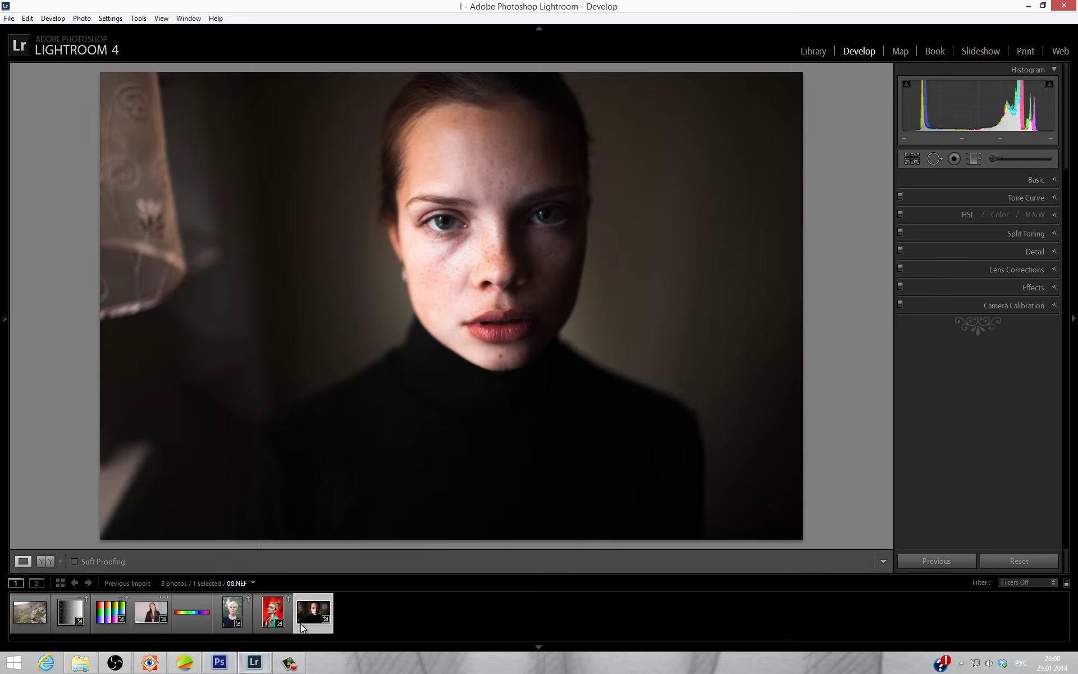
pyautogui.click(49, 562)
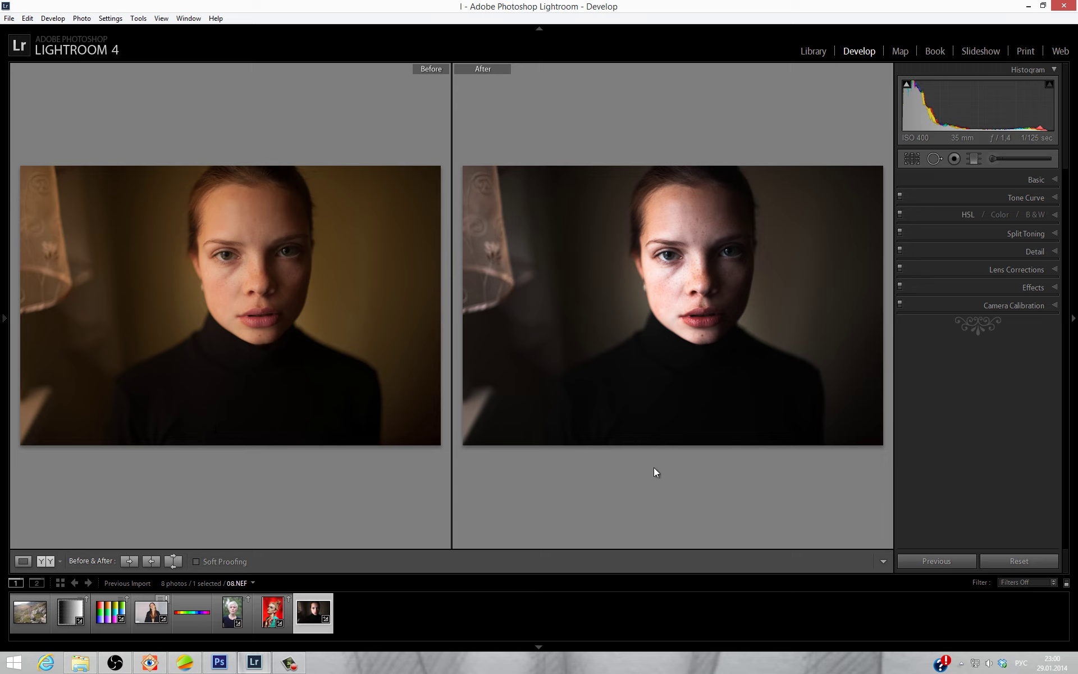
pyautogui.click(1051, 308)
# - Set the red, green and blue primary Hue and Saturation values to 0
pyautogui.click(1044, 400)
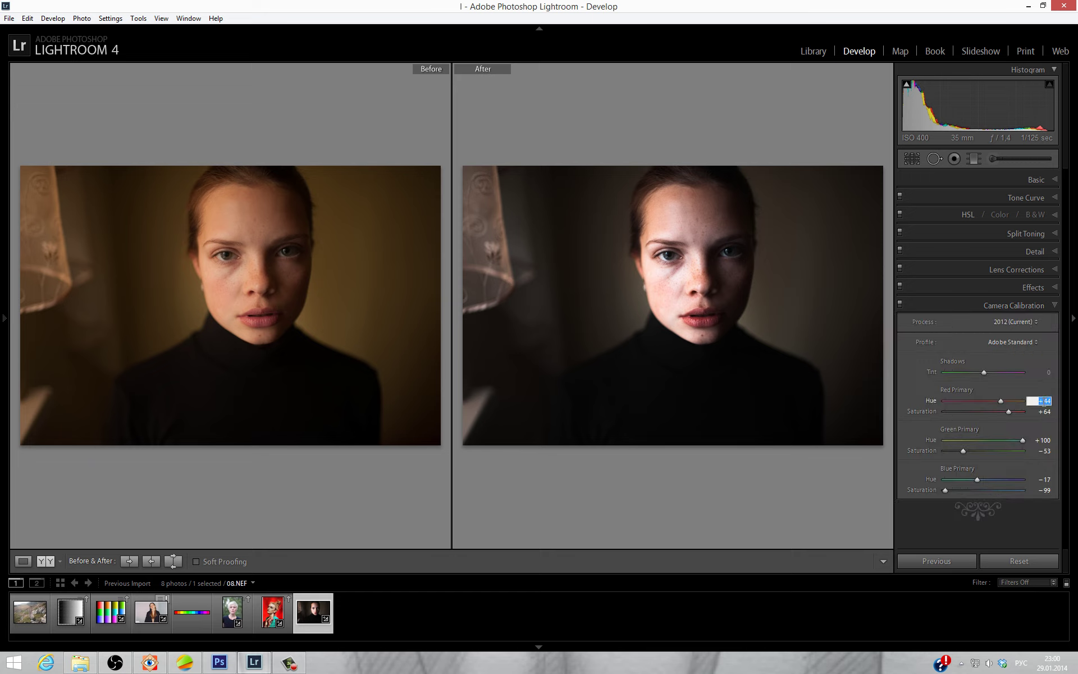
pyautogui.write('0')
pyautogui.click(1044, 440)
pyautogui.write('0')
pyautogui.click(1043, 412)
pyautogui.write('0')
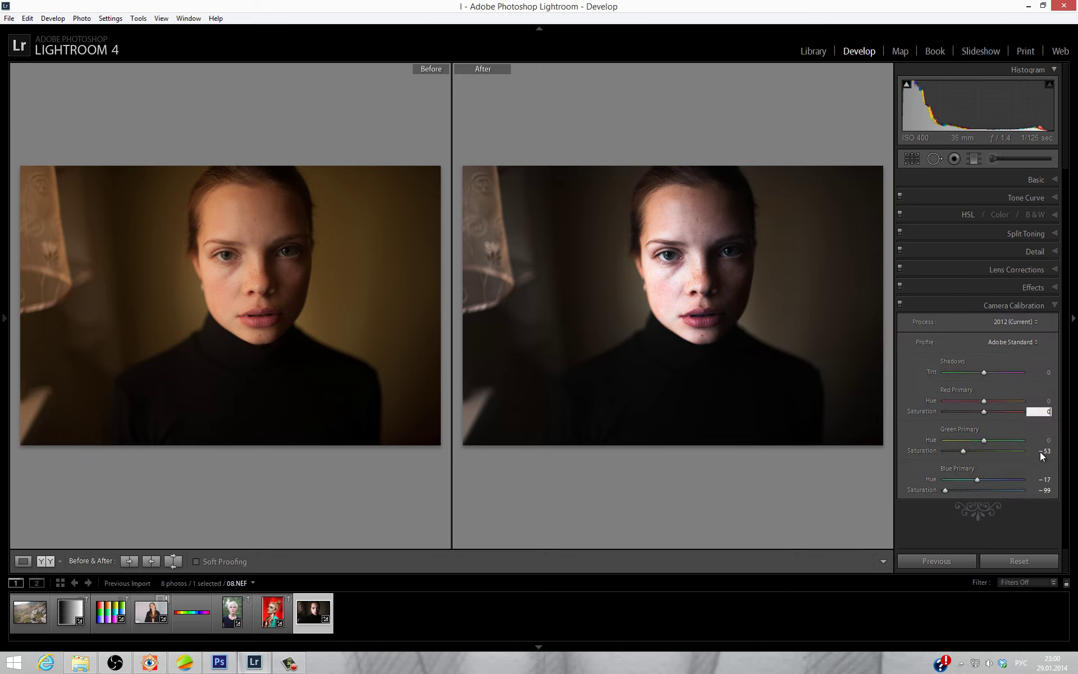
pyautogui.click(1043, 451)
pyautogui.write('0')
pyautogui.click(1043, 479)
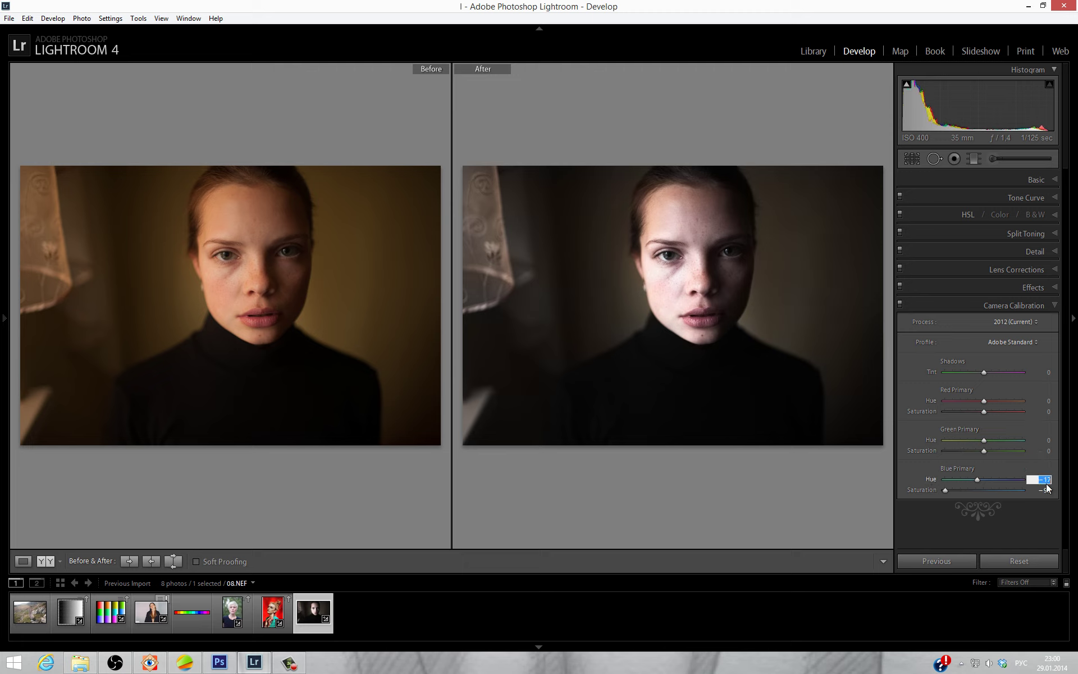
pyautogui.write('0')
pyautogui.click(1044, 489)
pyautogui.write('0')
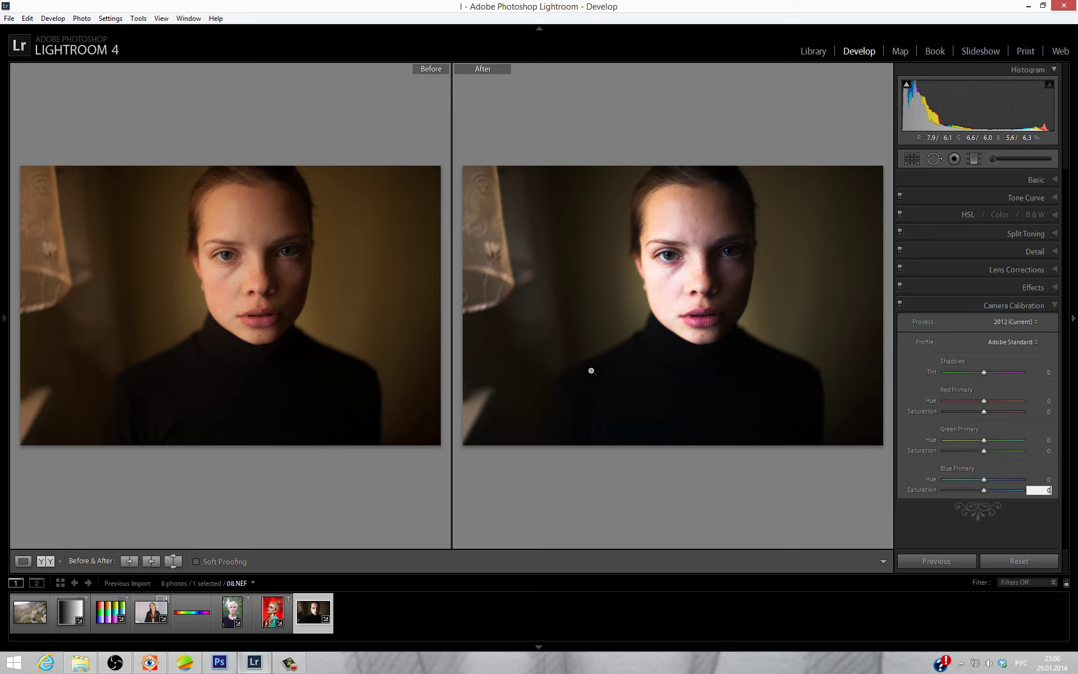
# - Expand 08.NEF's Tone Curve panel and add a control point mid-curve
pyautogui.click(1055, 198)
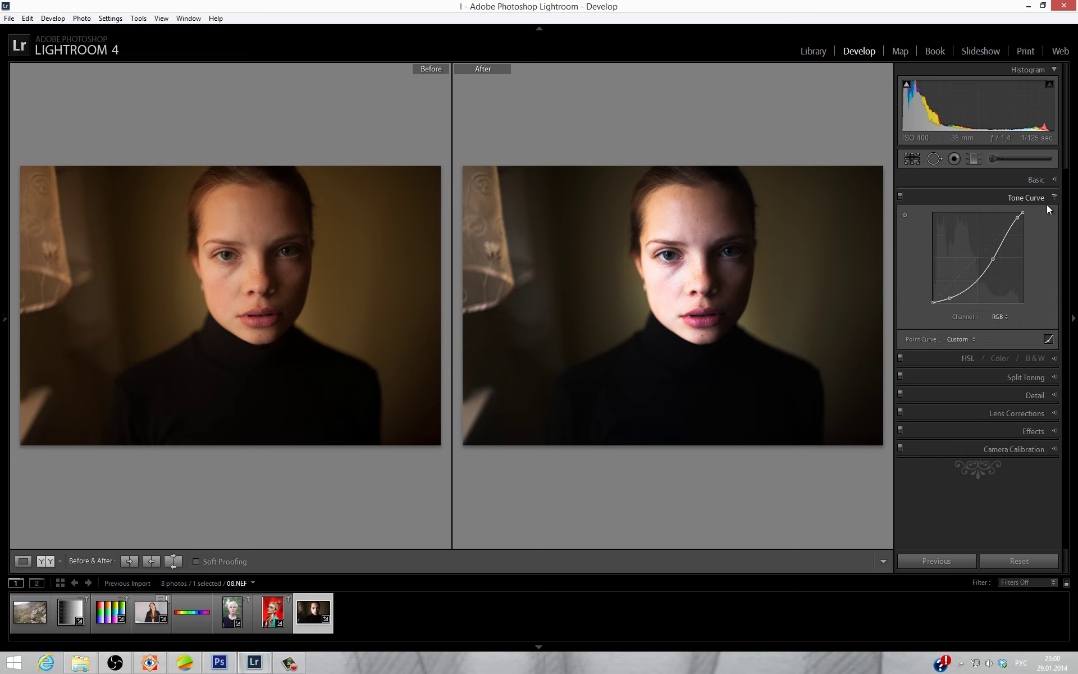
pyautogui.click(993, 259)
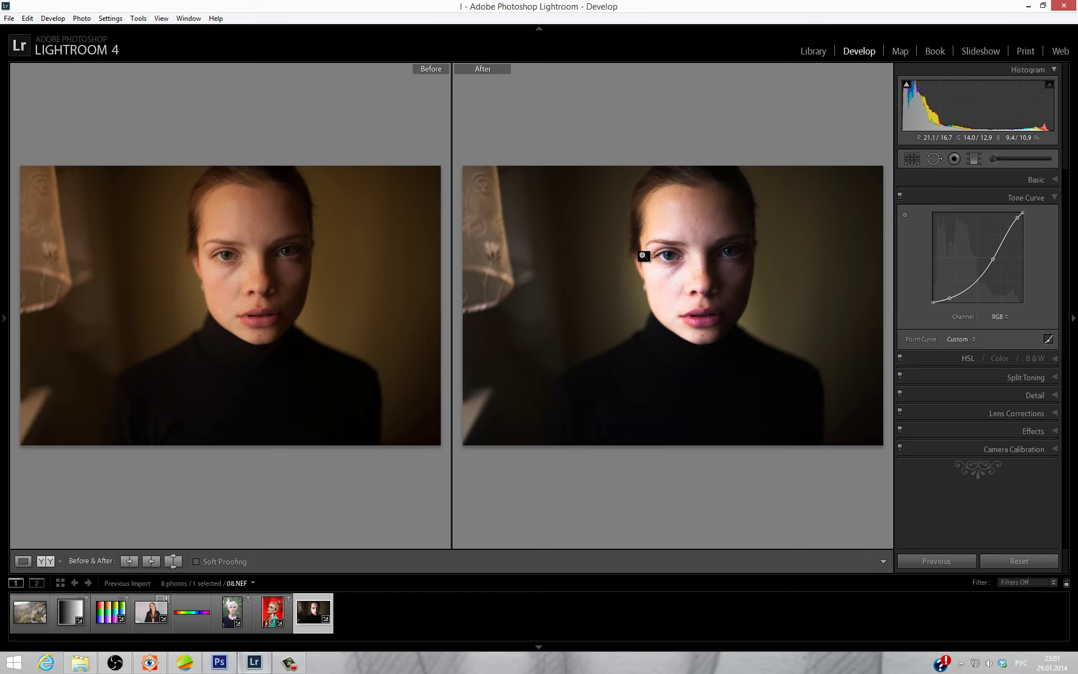
# - Push 08.NEF's Saturation to +100 to reveal colour casts, then return it to 0
pyautogui.click(1049, 181)
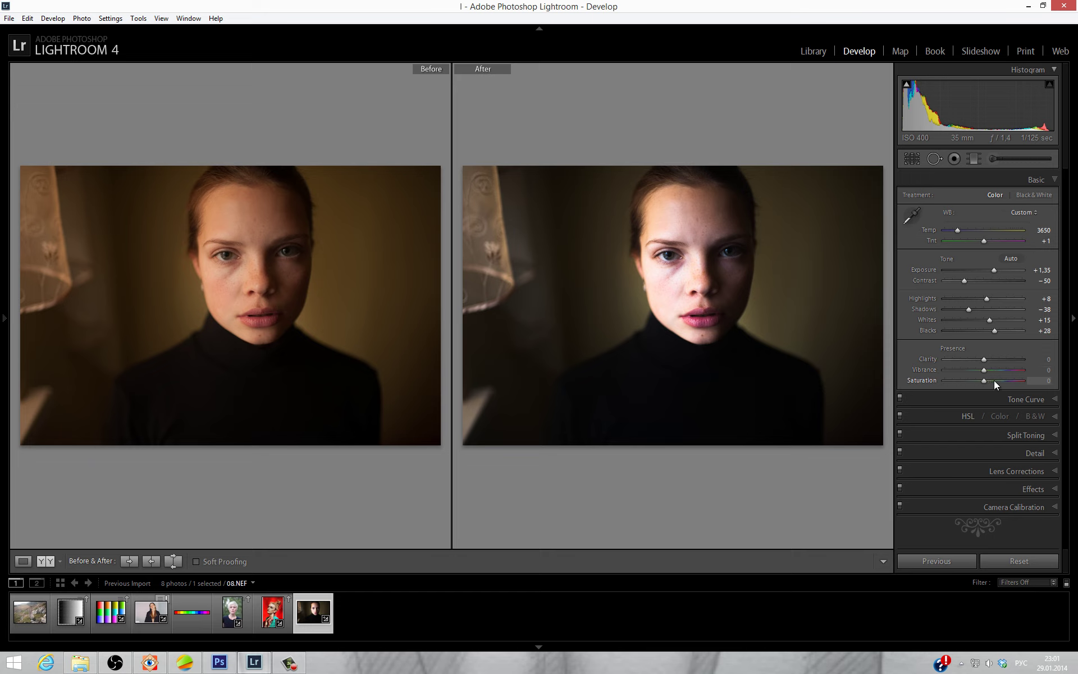
pyautogui.moveTo(994, 382); pyautogui.dragTo(1043, 383)
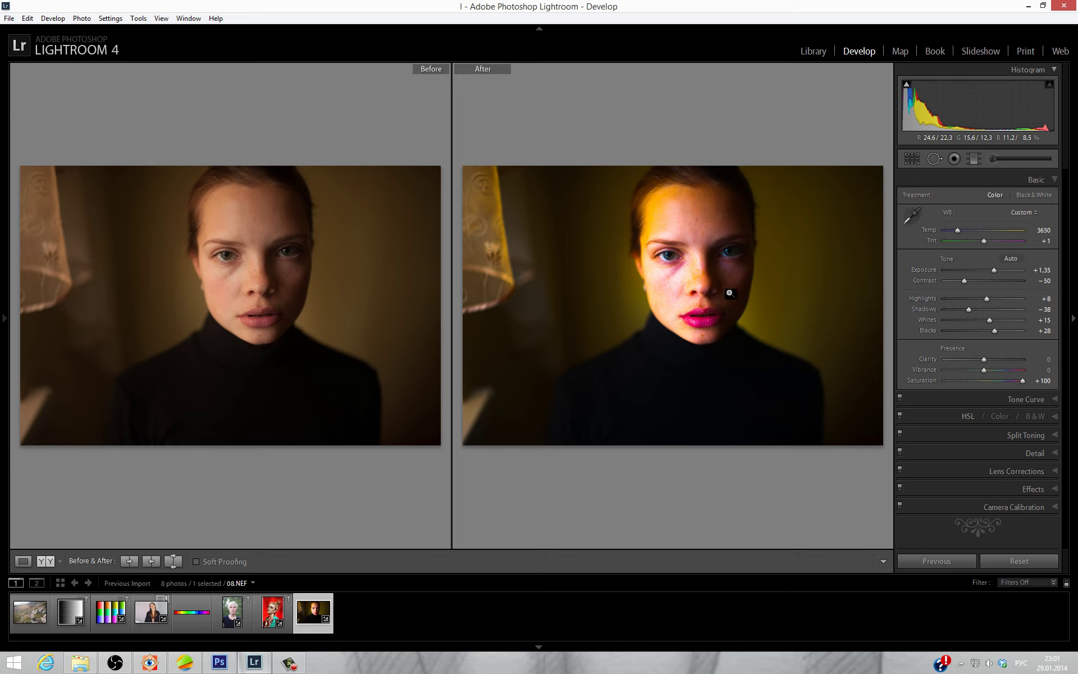
pyautogui.click(1044, 381)
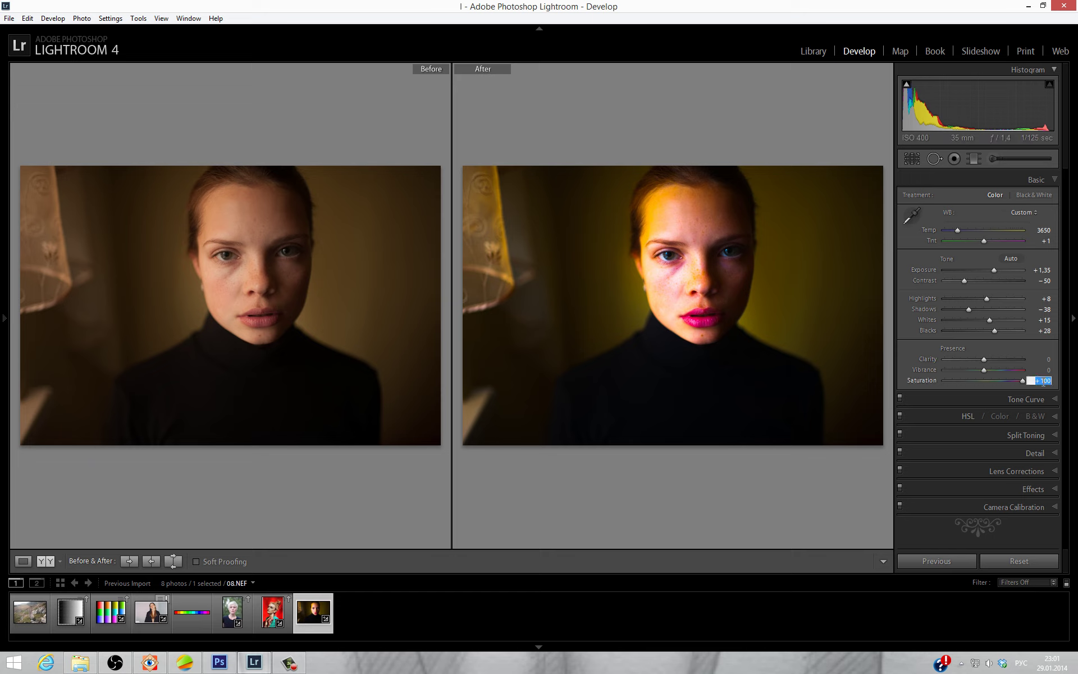
pyautogui.write('0')
pyautogui.press('Return')
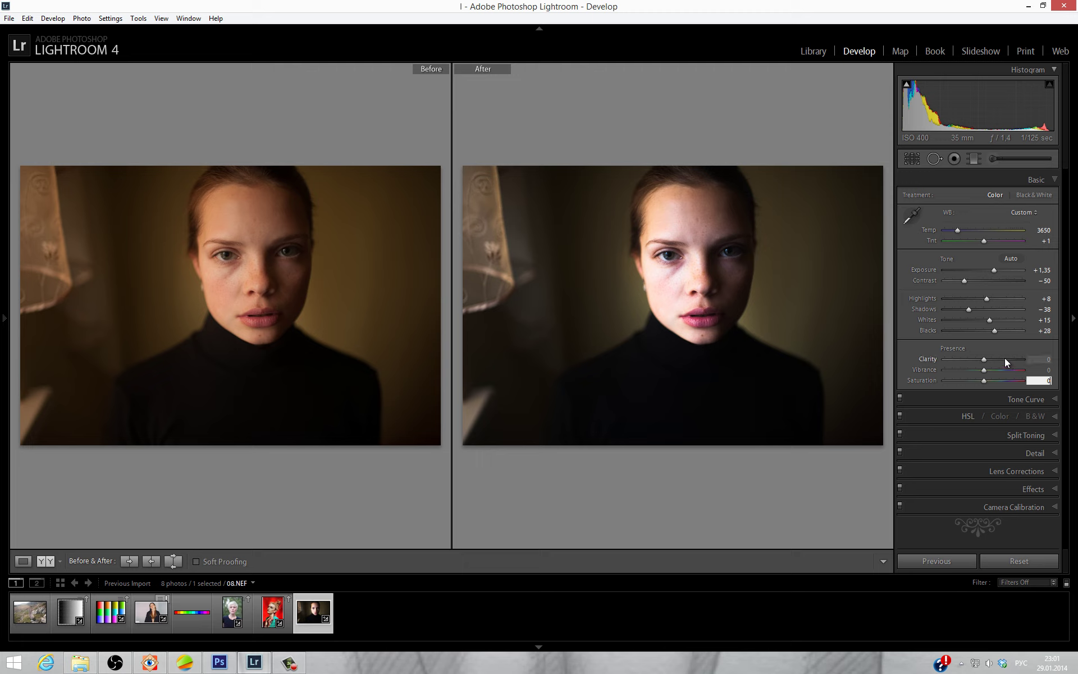
pyautogui.click(1052, 507)
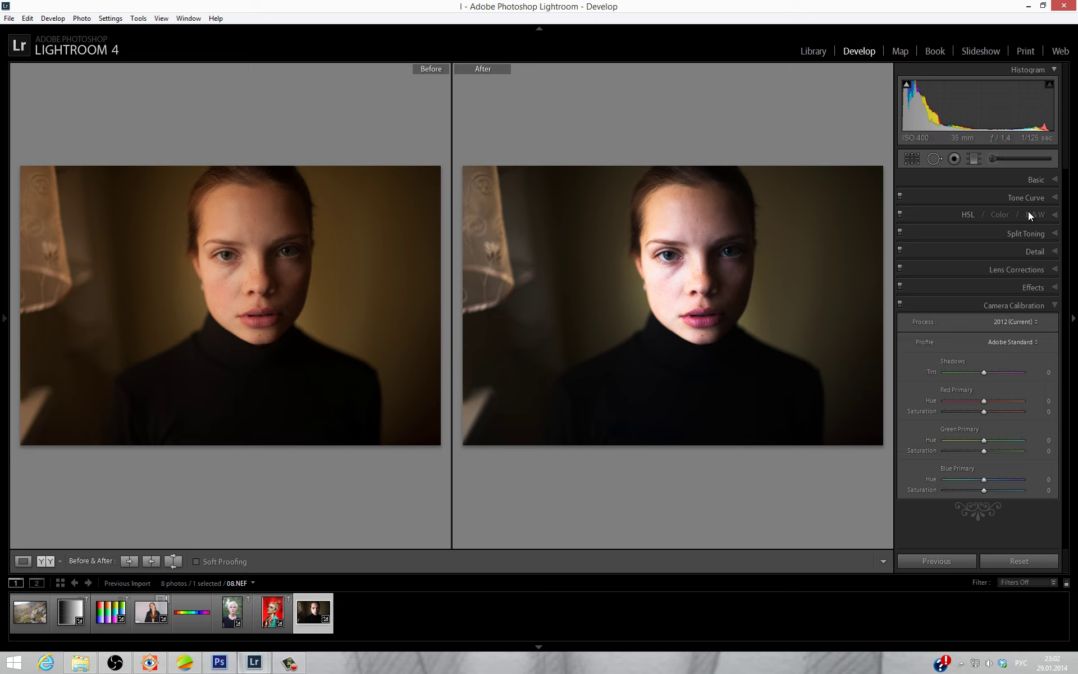
# - Recheck colours at +100 Saturation, reset it to 0, and set Blue Primary Saturation to -100
pyautogui.click(1051, 184)
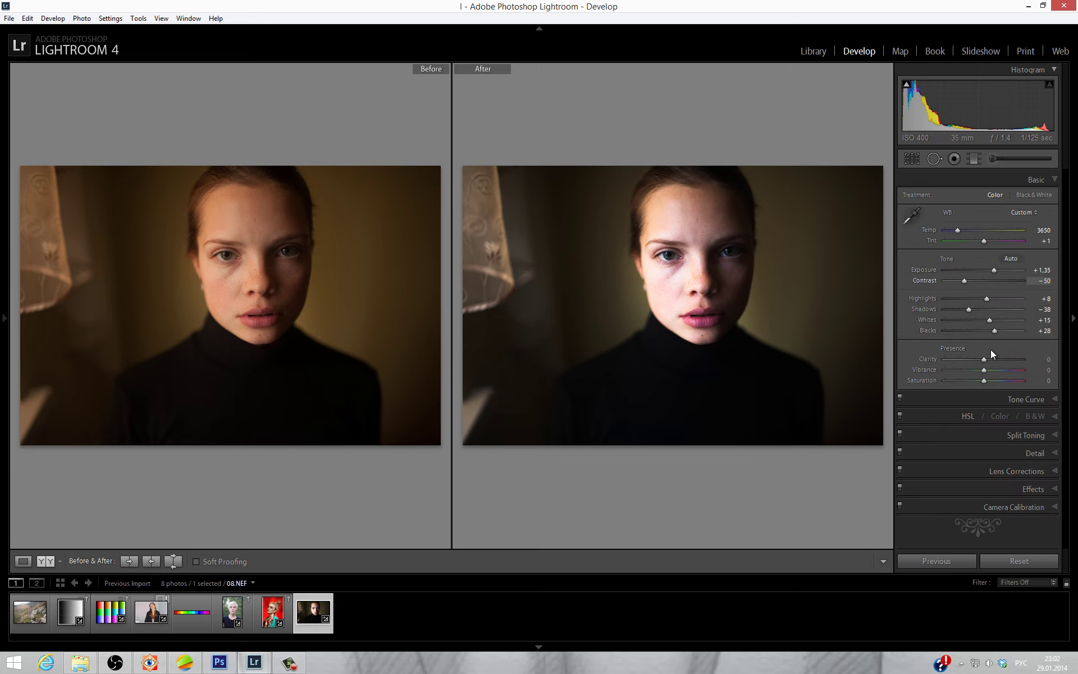
pyautogui.moveTo(993, 382); pyautogui.dragTo(1067, 382)
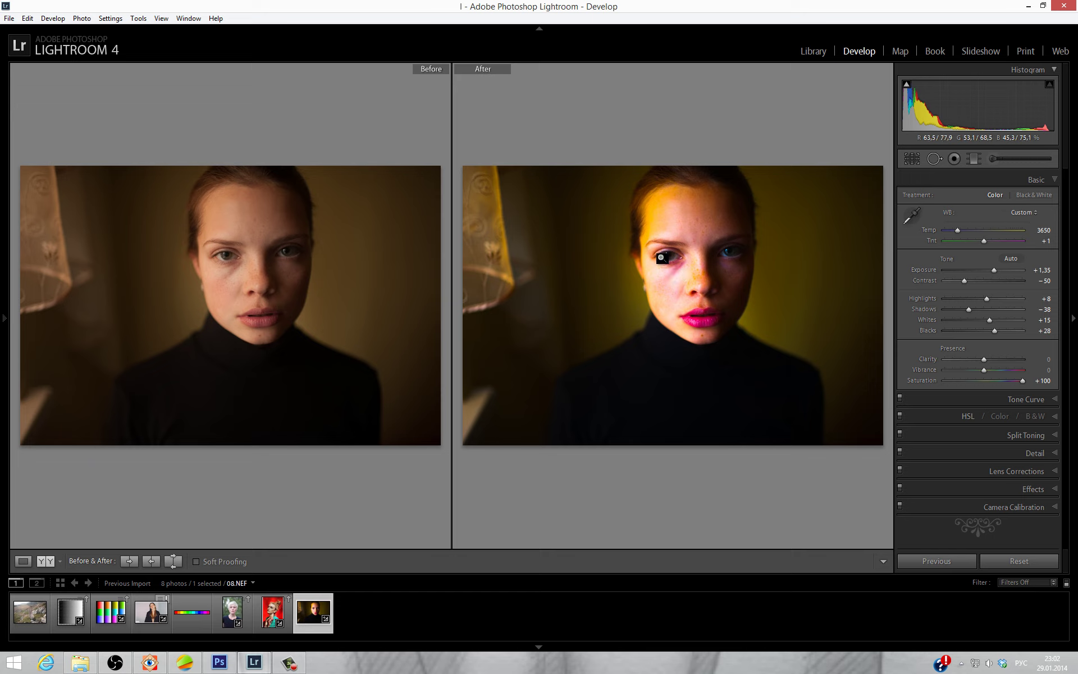
pyautogui.click(1043, 380)
pyautogui.write('0')
pyautogui.press('Return')
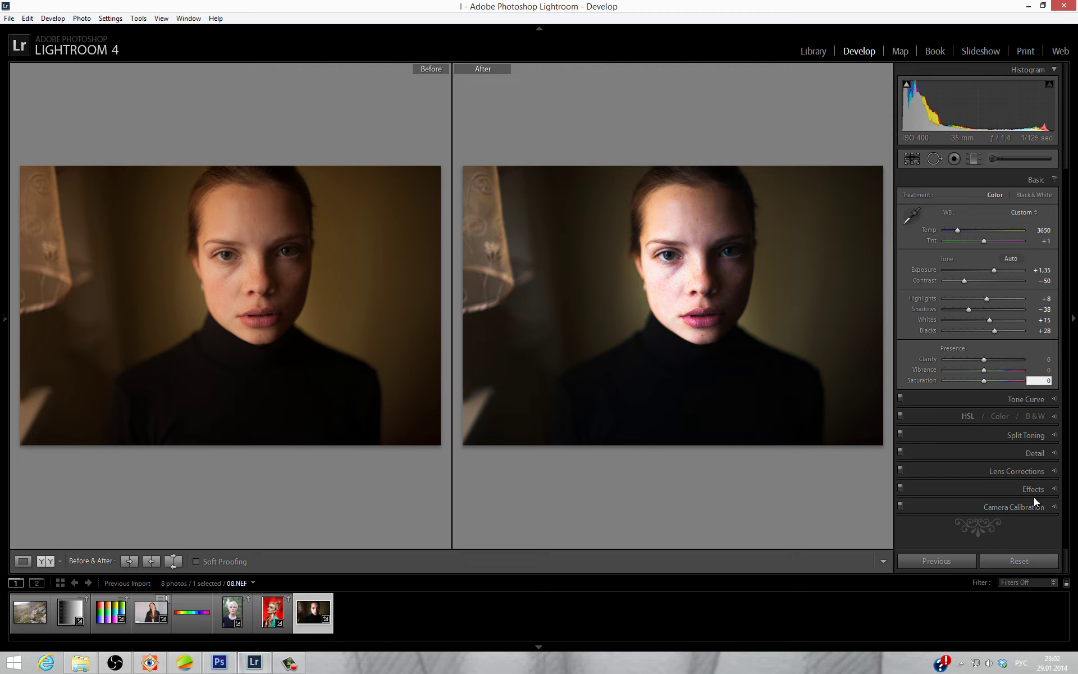
pyautogui.click(1039, 504)
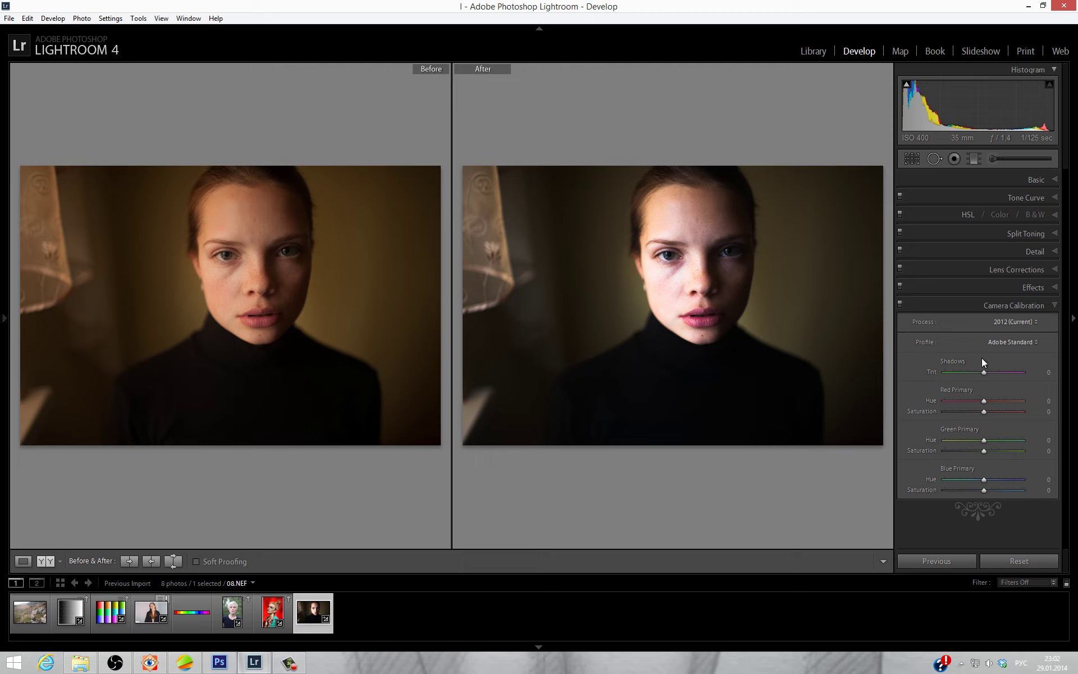
pyautogui.moveTo(979, 490); pyautogui.dragTo(938, 493)
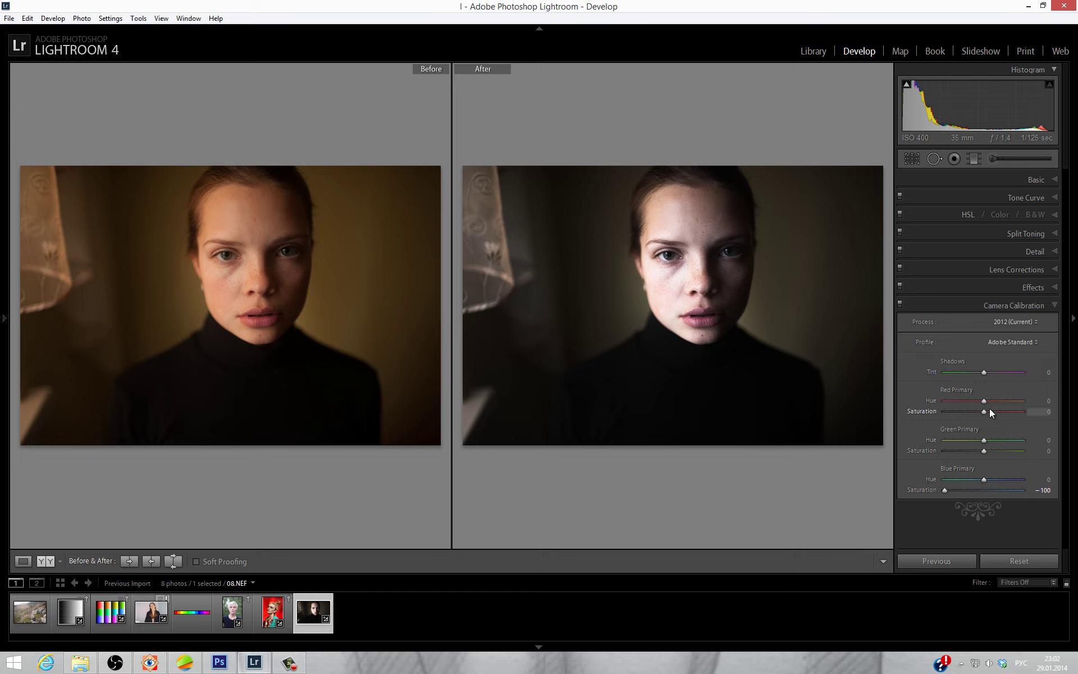
# - Raise 08.NEF's Red Primary Saturation to +63 in Camera Calibration
pyautogui.moveTo(991, 411); pyautogui.dragTo(1006, 412)
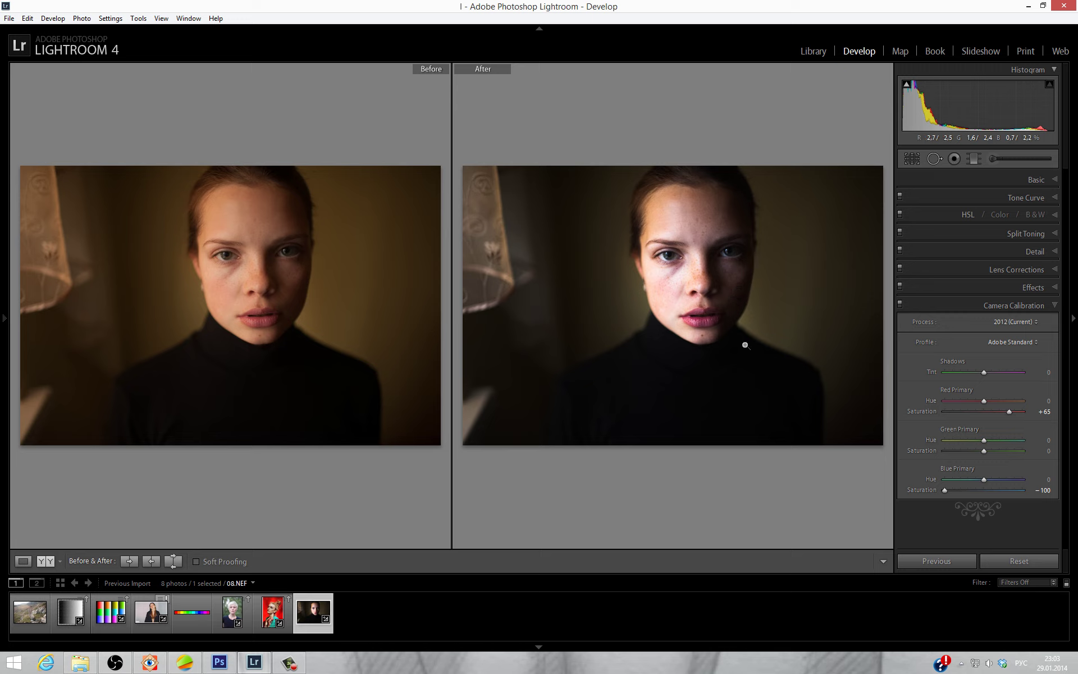
pyautogui.moveTo(1006, 410); pyautogui.dragTo(1004, 409)
pyautogui.click(1021, 176)
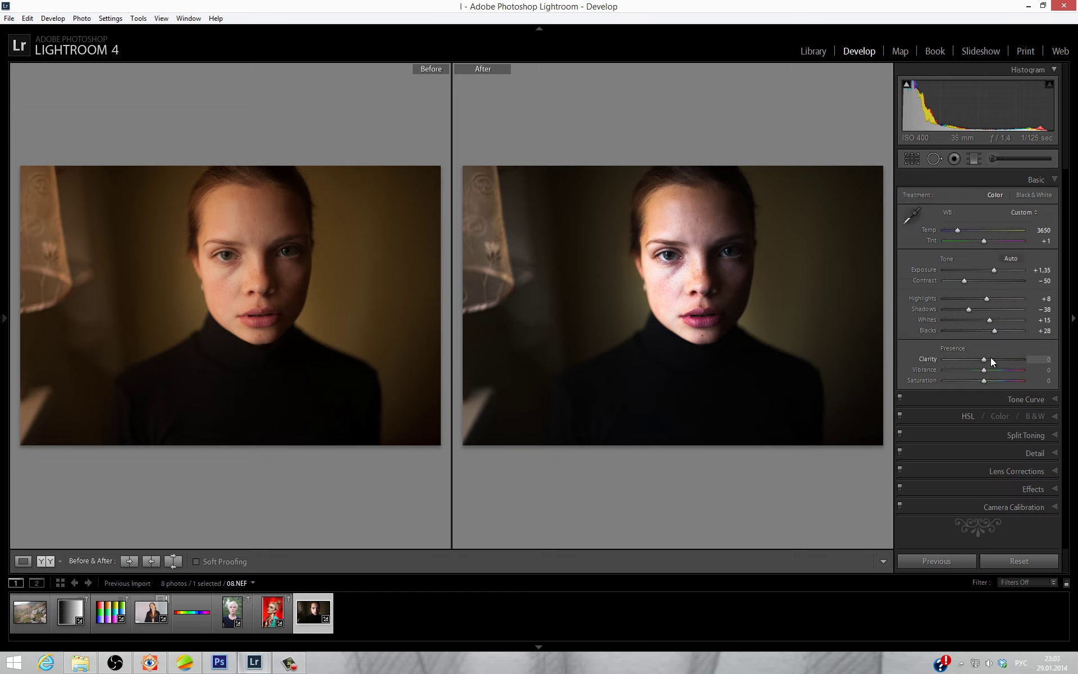
pyautogui.moveTo(1004, 382)
pyautogui.mouseDown()
pyautogui.moveTo(1042, 385)
pyautogui.moveTo(993, 384)
pyautogui.mouseUp()
pyautogui.click(1038, 382)
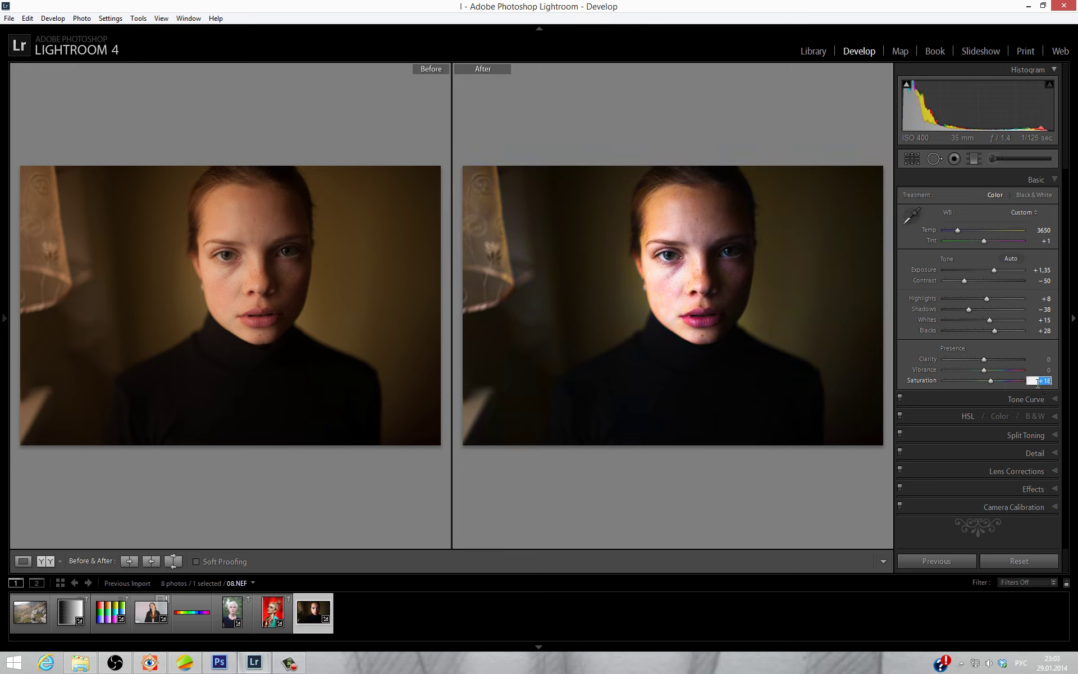
pyautogui.write('0')
pyautogui.press('Return')
pyautogui.click(1046, 507)
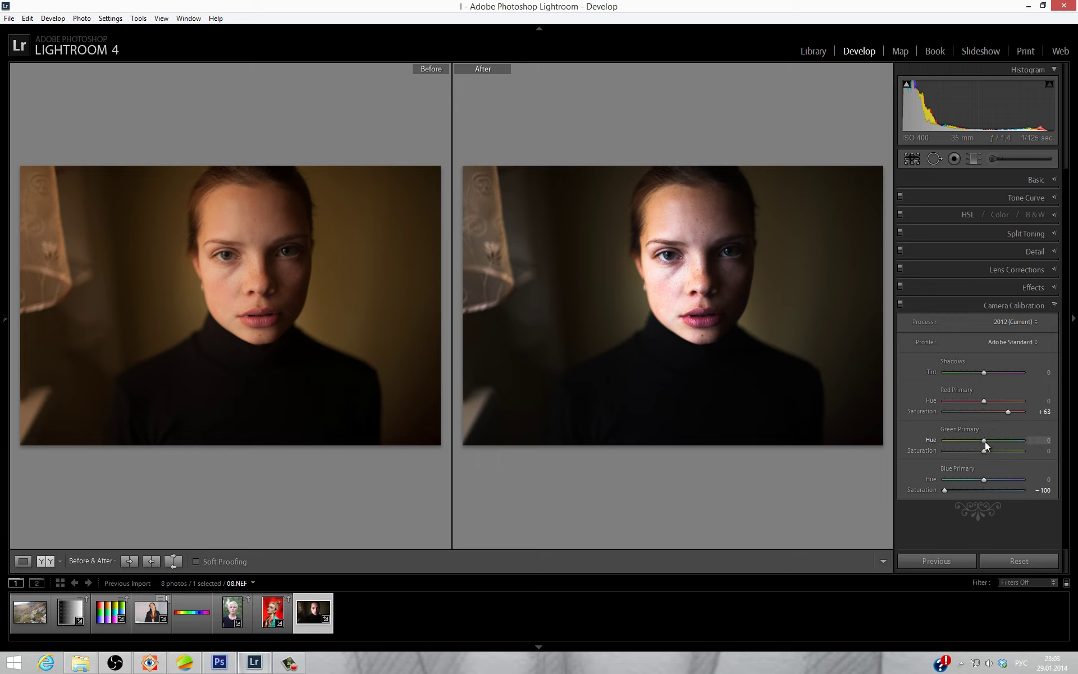
# - Drag 08.NEF's calibration sliders to Red Primary hue +31, saturation +73, Green Primary hue +91, saturation −38
pyautogui.moveTo(985, 441); pyautogui.dragTo(1006, 442)
pyautogui.moveTo(1014, 443); pyautogui.dragTo(1010, 443)
pyautogui.moveTo(1009, 439); pyautogui.dragTo(969, 455)
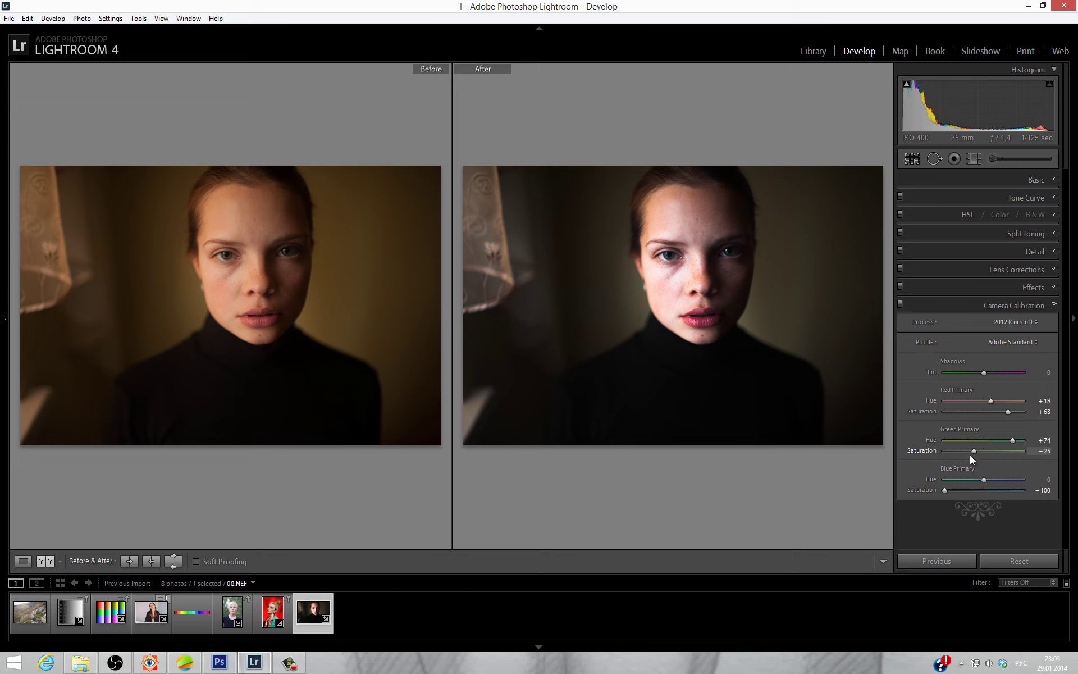
pyautogui.moveTo(1013, 413); pyautogui.dragTo(1015, 413)
pyautogui.moveTo(968, 453); pyautogui.dragTo(1019, 440)
pyautogui.moveTo(990, 401); pyautogui.dragTo(1002, 403)
# - Push Basic Saturation to +100 and toggle Camera Calibration to compare its effect
pyautogui.click(1022, 181)
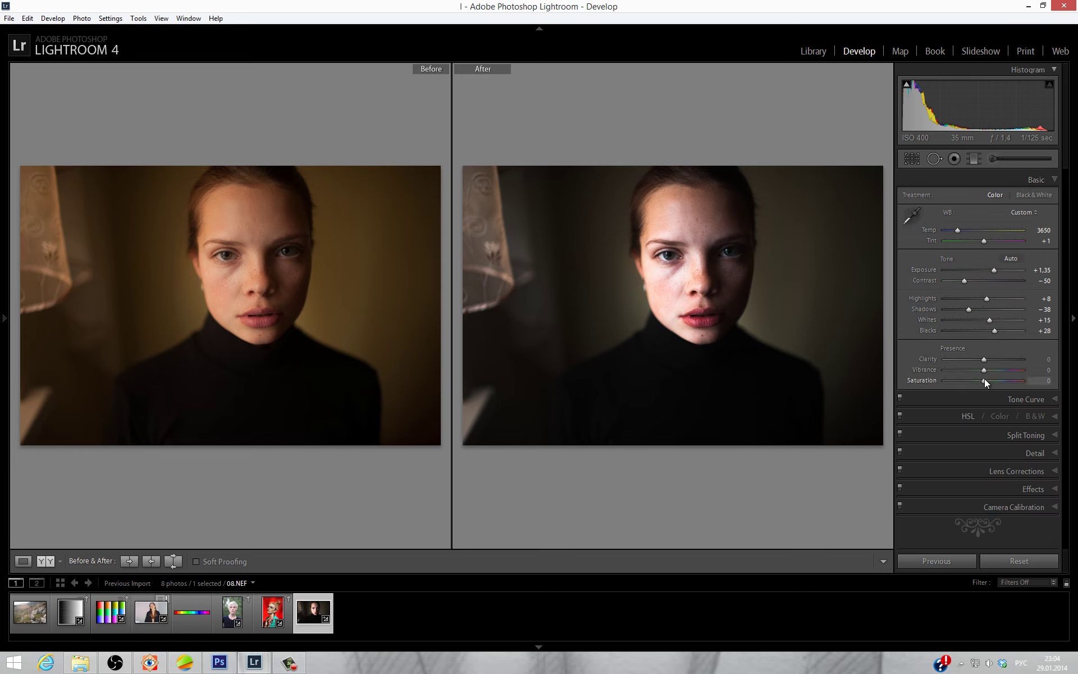
pyautogui.moveTo(984, 380); pyautogui.dragTo(1049, 386)
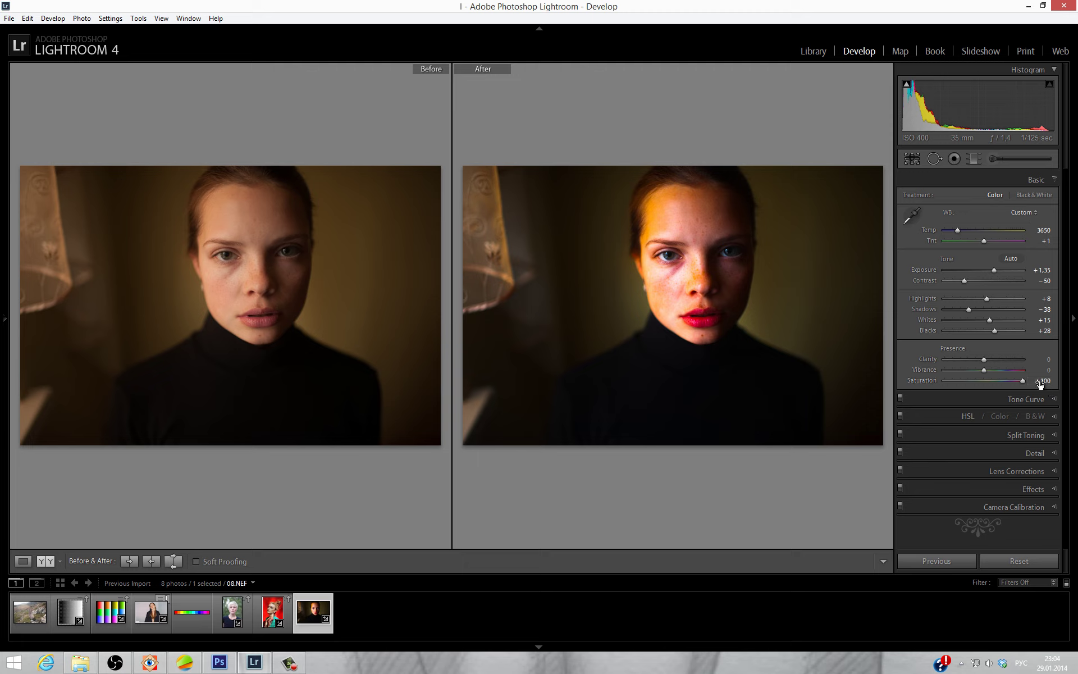
pyautogui.click(900, 506)
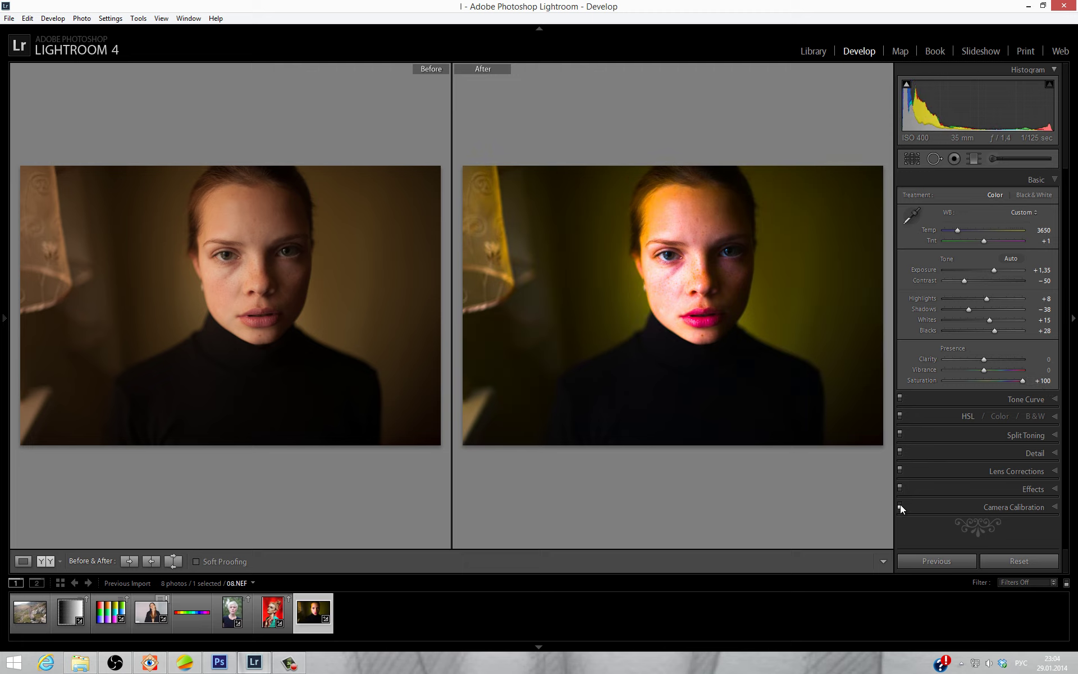
pyautogui.click(900, 506)
pyautogui.click(900, 506)
pyautogui.click(900, 505)
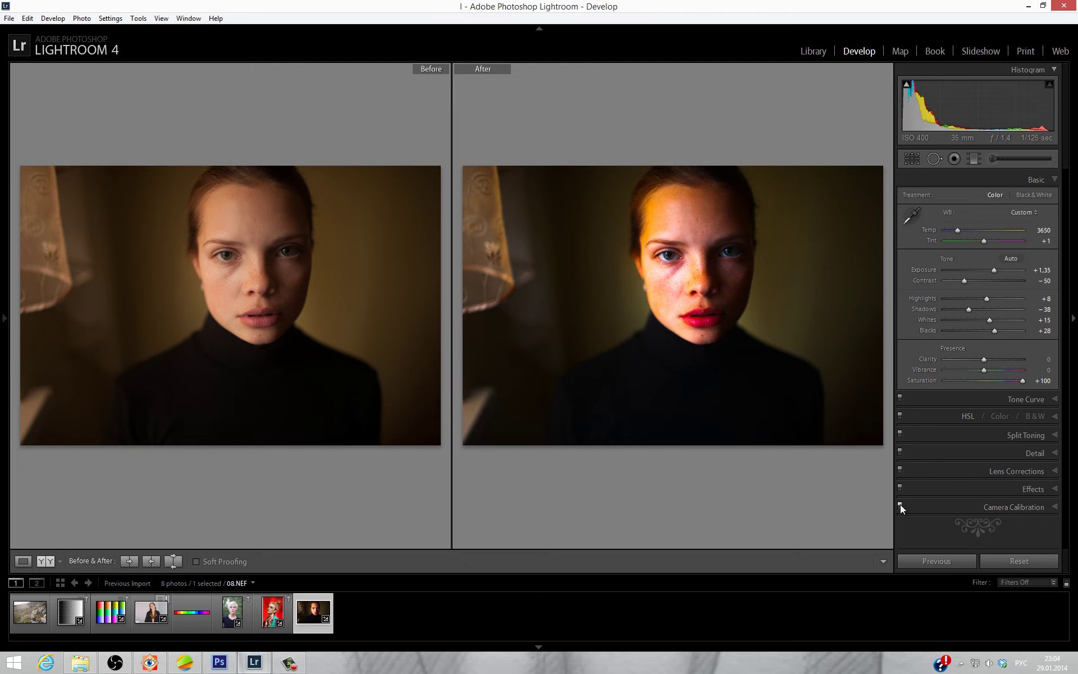
pyautogui.click(900, 505)
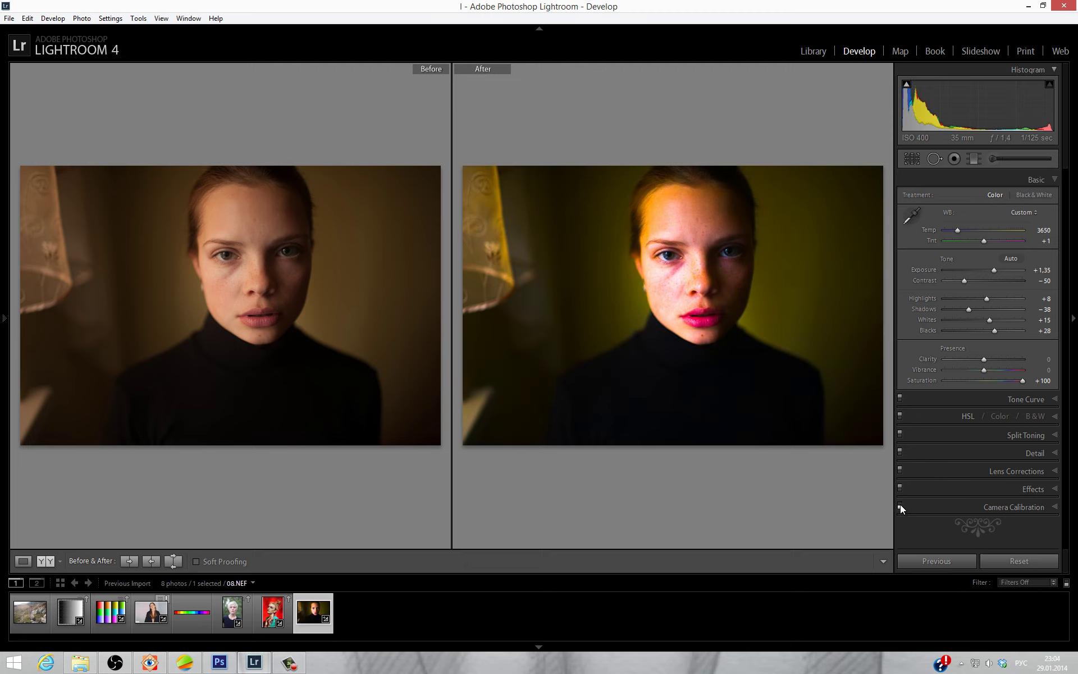
# - Compare calibration off and on once more, then lower Saturation to +6
pyautogui.click(899, 506)
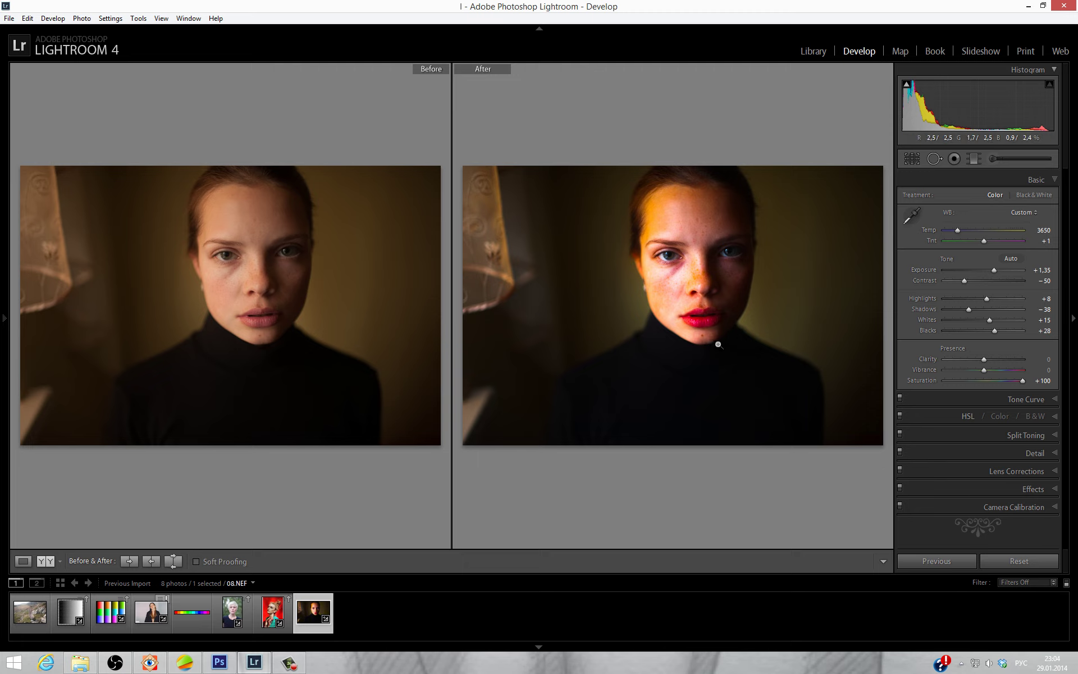
pyautogui.click(900, 506)
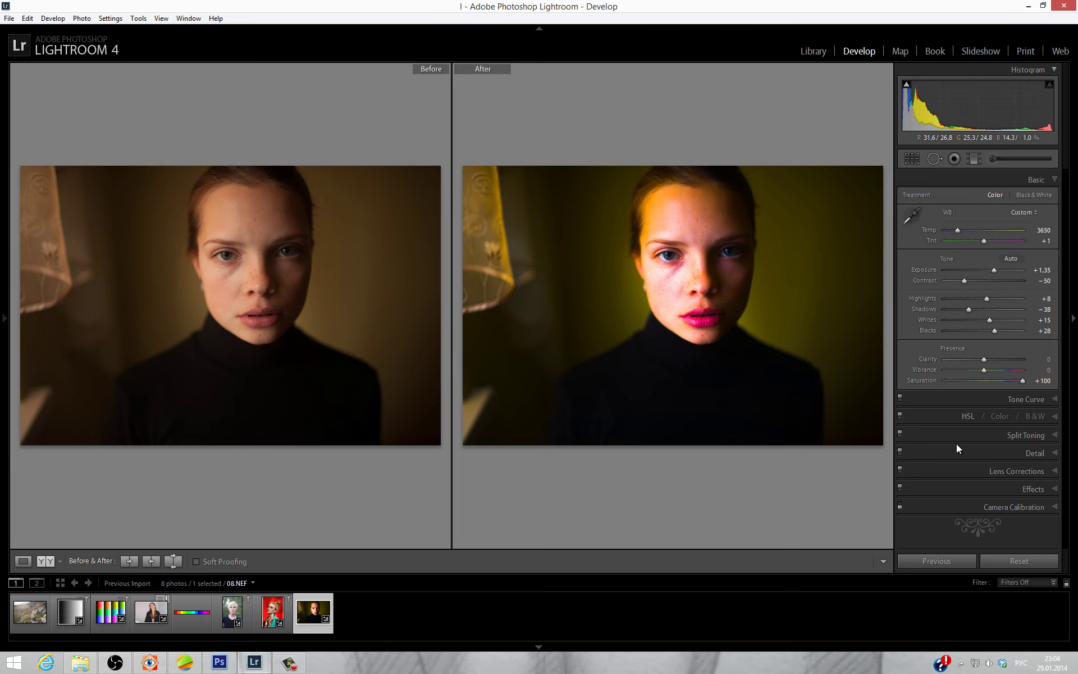
pyautogui.click(900, 506)
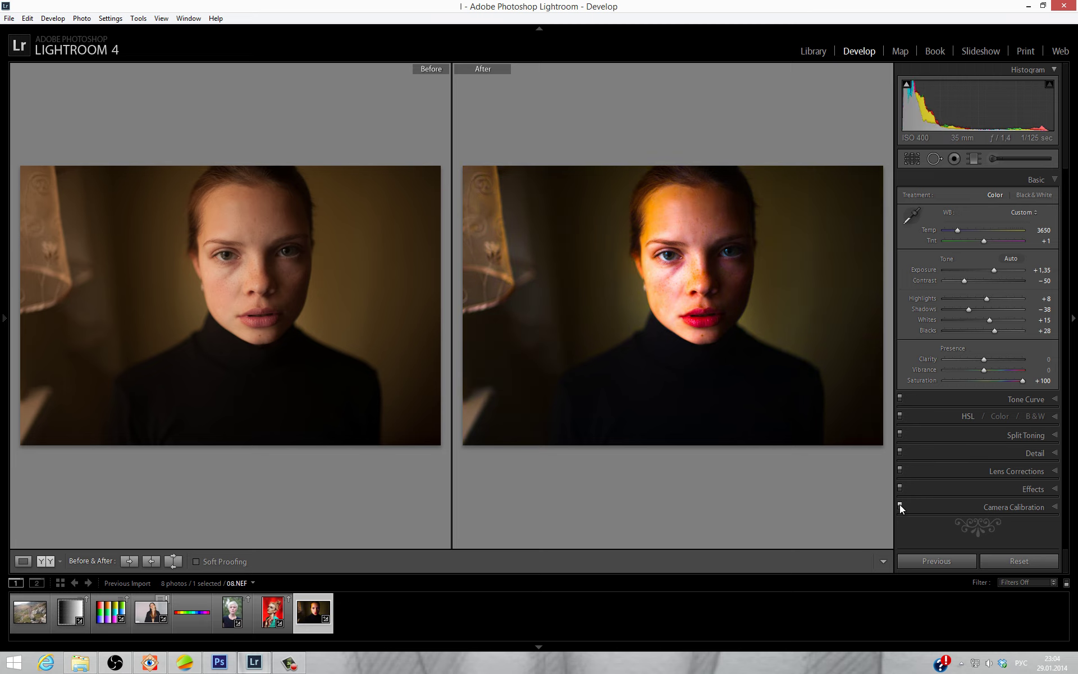
pyautogui.moveTo(1022, 380); pyautogui.dragTo(986, 380)
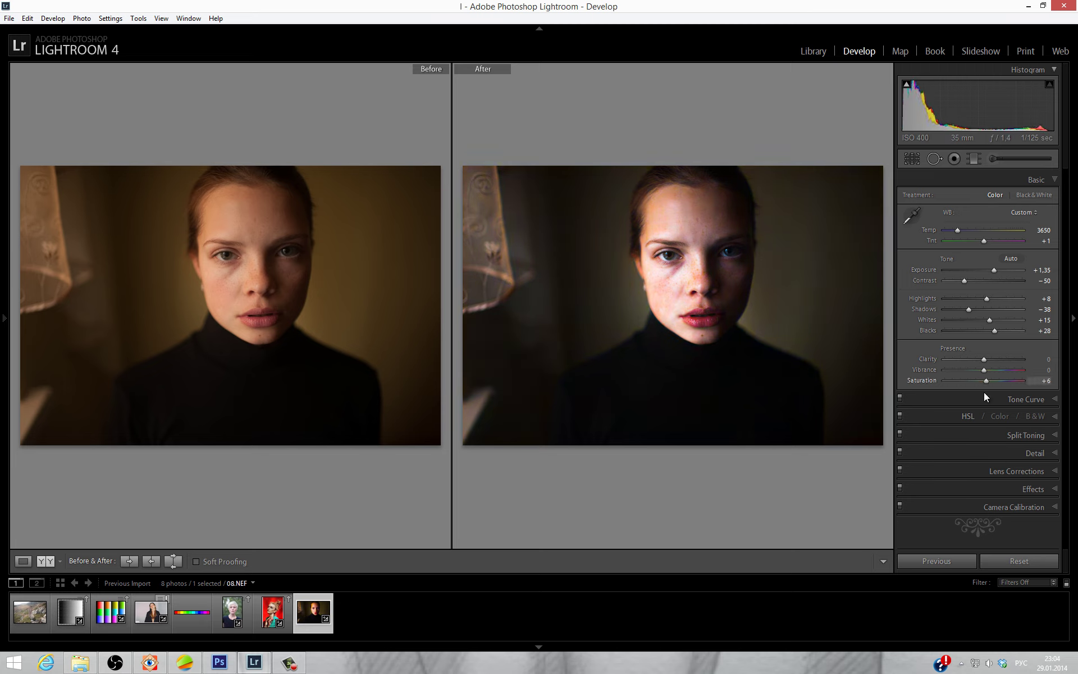
# - Refine the calibration hues: Red Primary +32, Green Primary +100, Blue Primary −29
pyautogui.click(1009, 507)
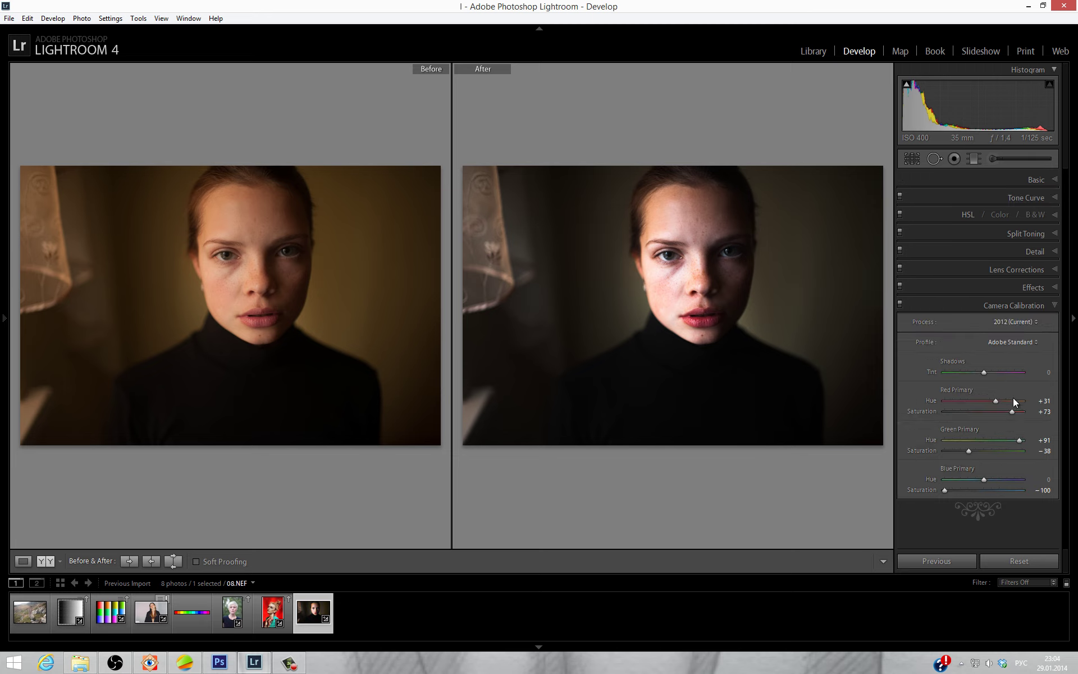
pyautogui.moveTo(995, 400); pyautogui.dragTo(992, 400)
pyautogui.moveTo(1022, 441); pyautogui.dragTo(1026, 441)
pyautogui.moveTo(983, 480); pyautogui.dragTo(976, 481)
pyautogui.moveTo(968, 483); pyautogui.dragTo(969, 482)
pyautogui.moveTo(999, 401); pyautogui.dragTo(997, 402)
pyautogui.moveTo(971, 480); pyautogui.dragTo(973, 480)
# - Raise Basic Saturation to +96 and toggle Camera Calibration repeatedly to compare
pyautogui.click(1044, 179)
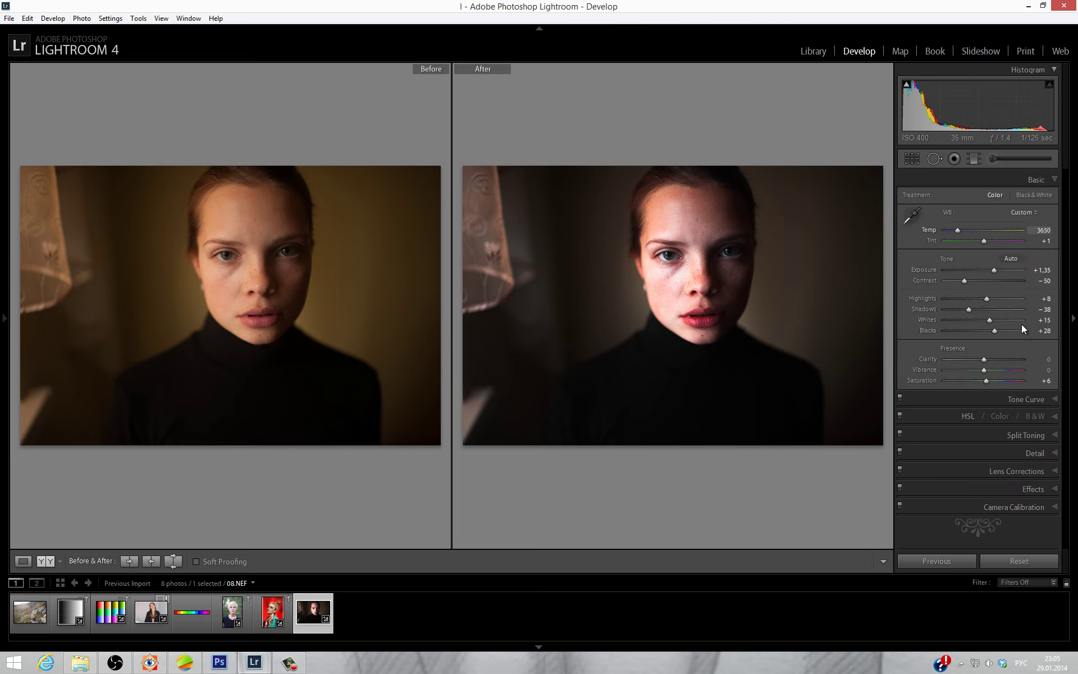
pyautogui.moveTo(999, 381); pyautogui.dragTo(1039, 385)
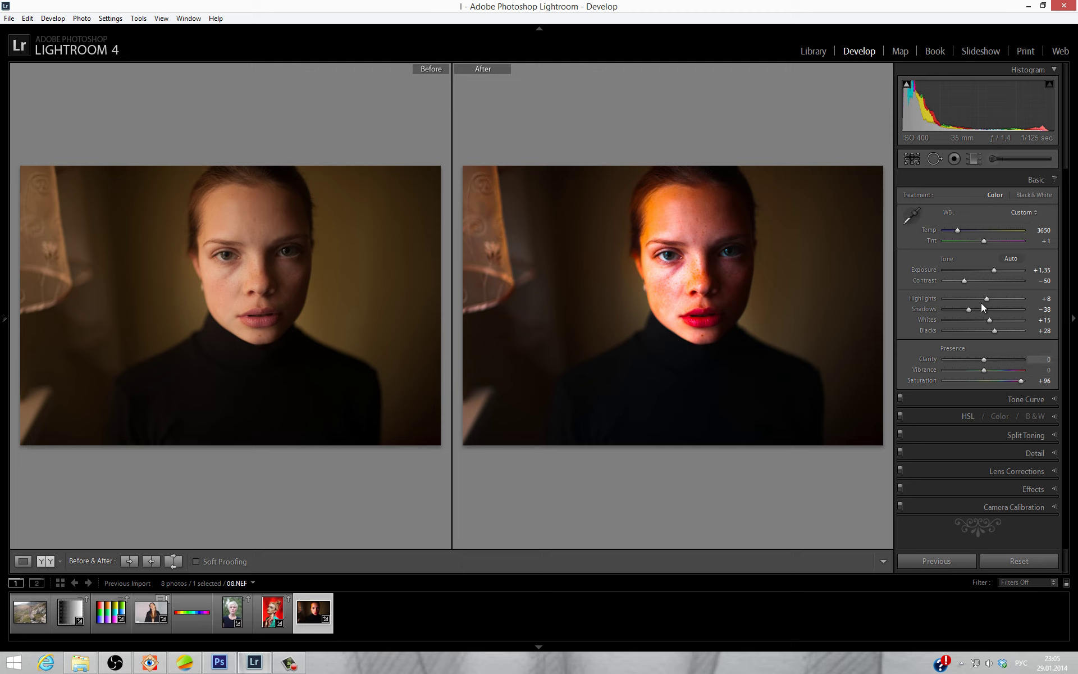
pyautogui.click(900, 507)
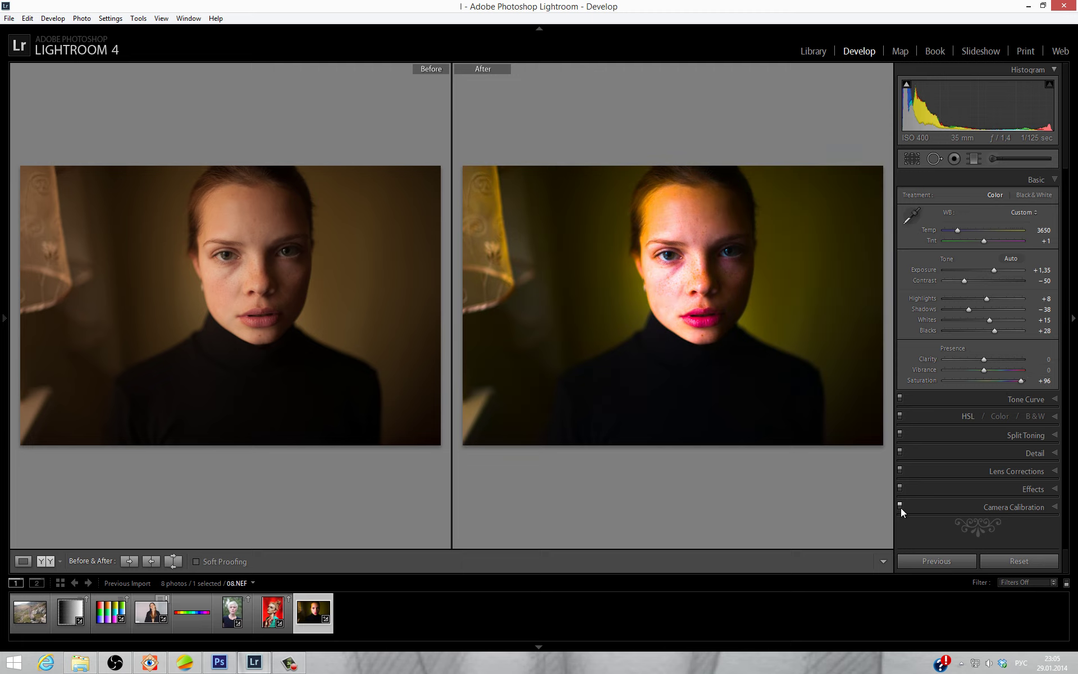
pyautogui.click(900, 508)
pyautogui.doubleClick(900, 506)
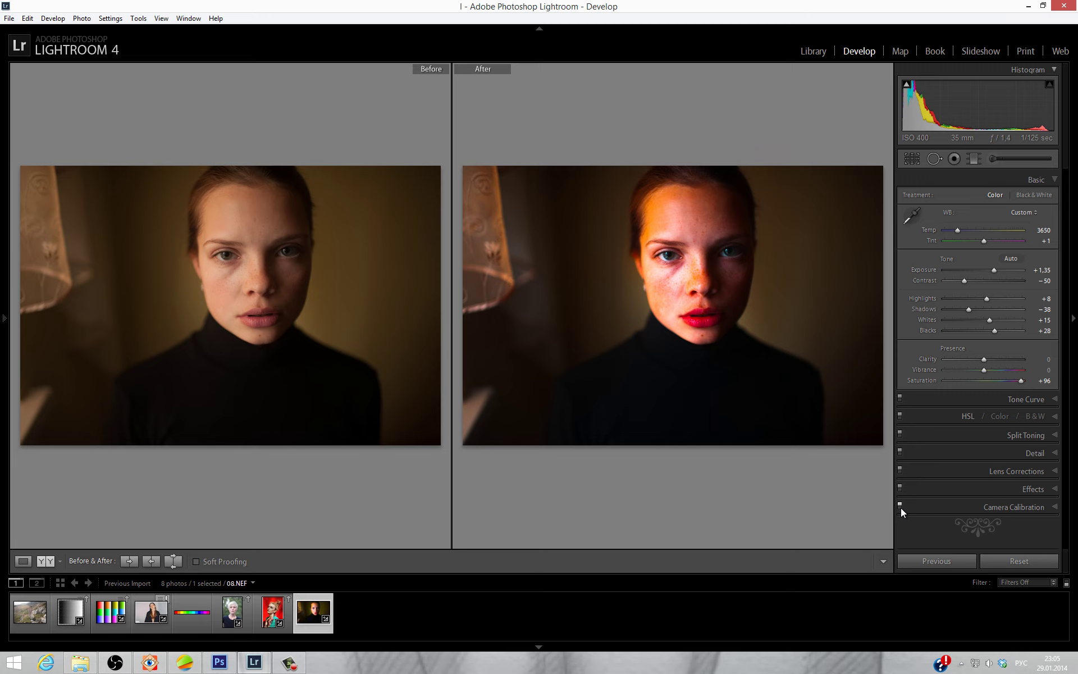
pyautogui.click(900, 506)
pyautogui.click(900, 505)
# - Turn Camera Calibration back on and enter Saturation 0
pyautogui.click(899, 506)
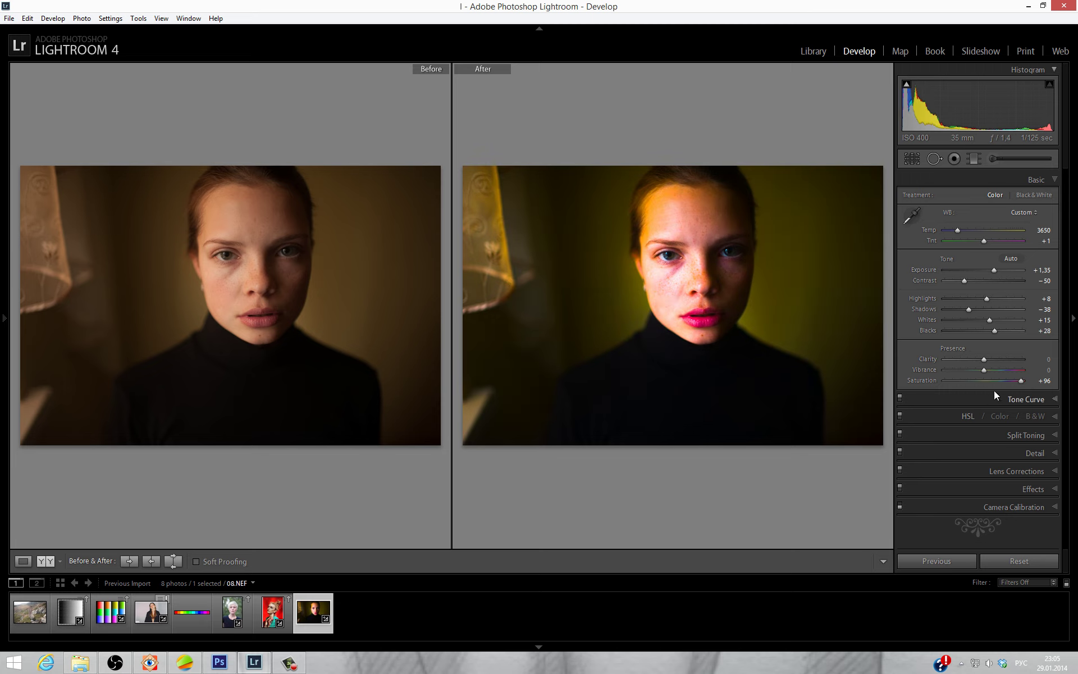
pyautogui.click(1041, 381)
pyautogui.write('0')
pyautogui.press('Return')
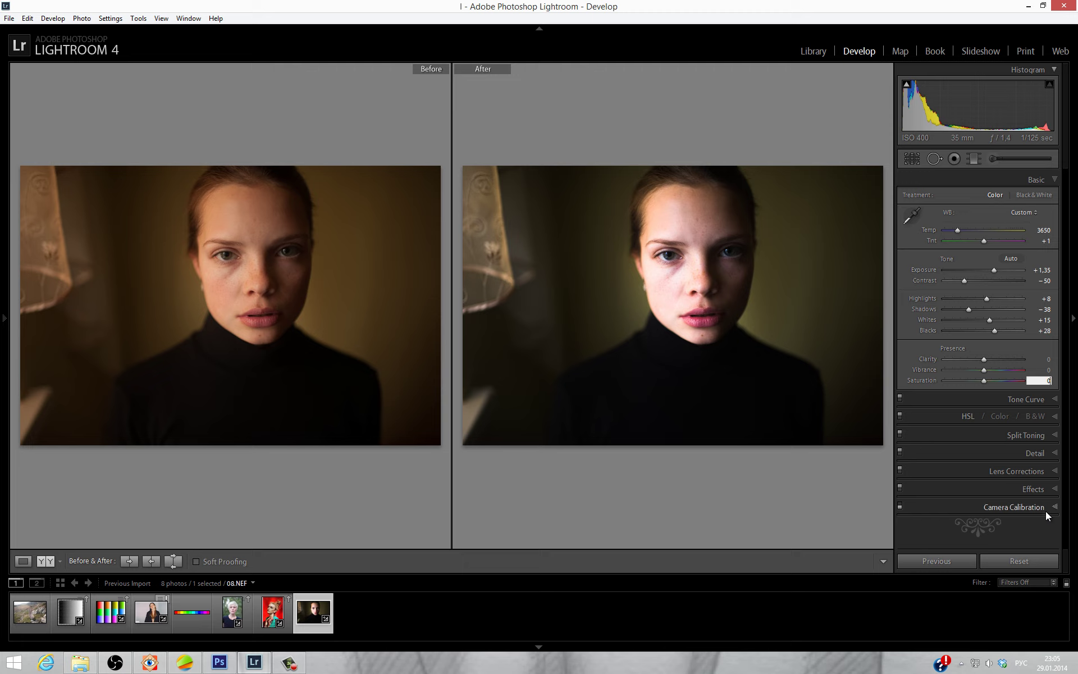
# - Reopen Camera Calibration and keep Process version 2012 (Current)
pyautogui.click(1045, 510)
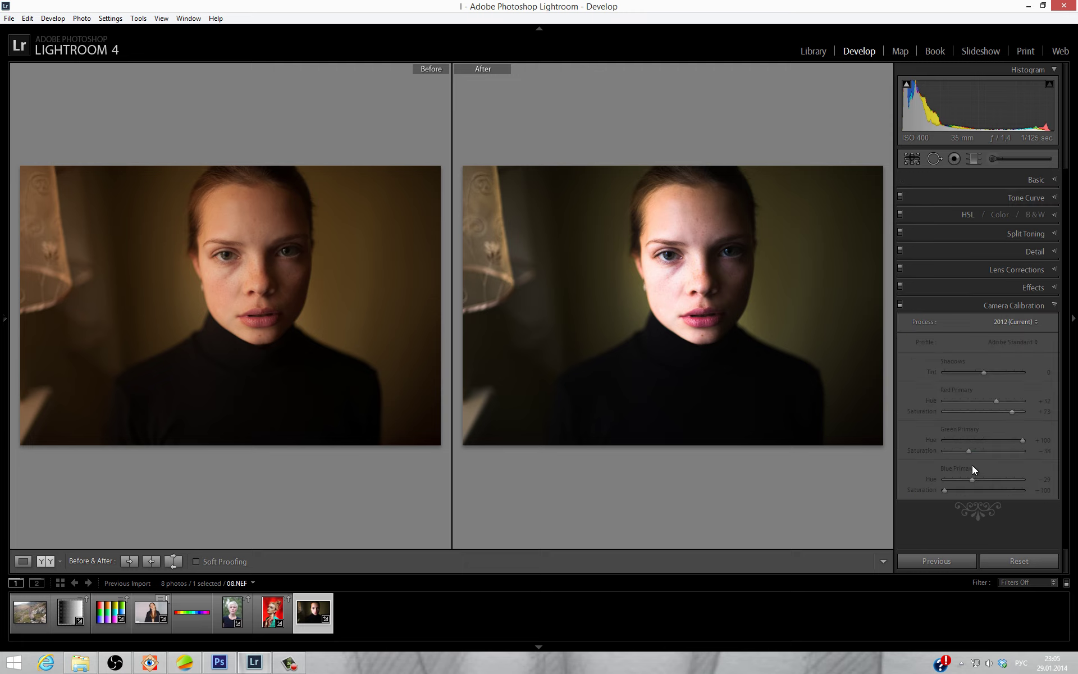
pyautogui.click(966, 320)
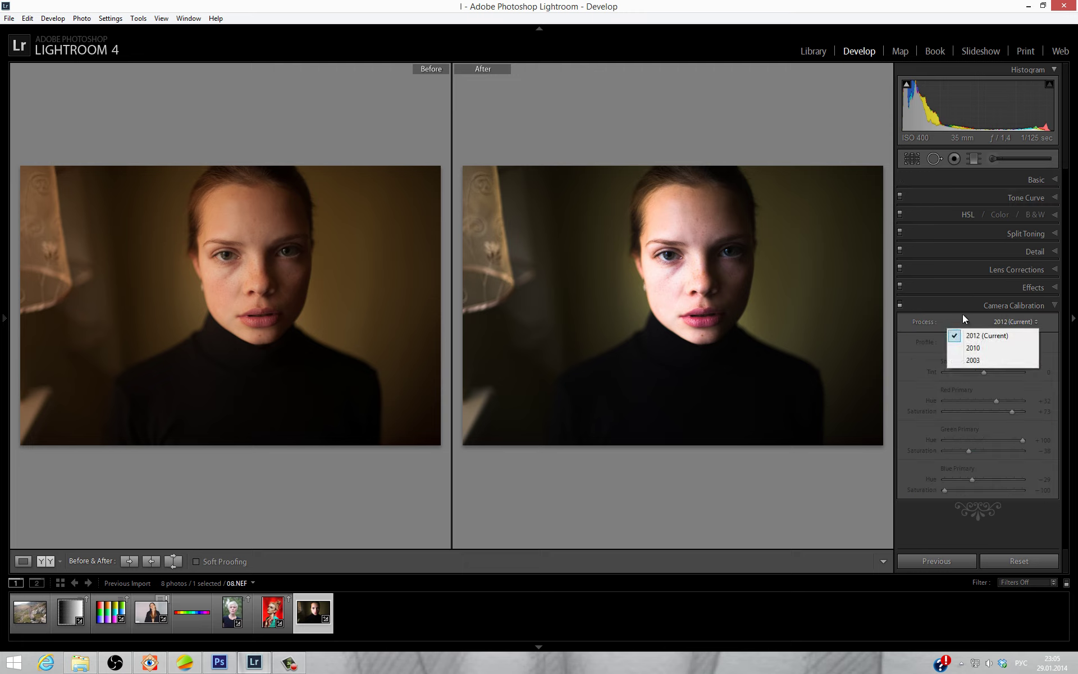
pyautogui.click(963, 315)
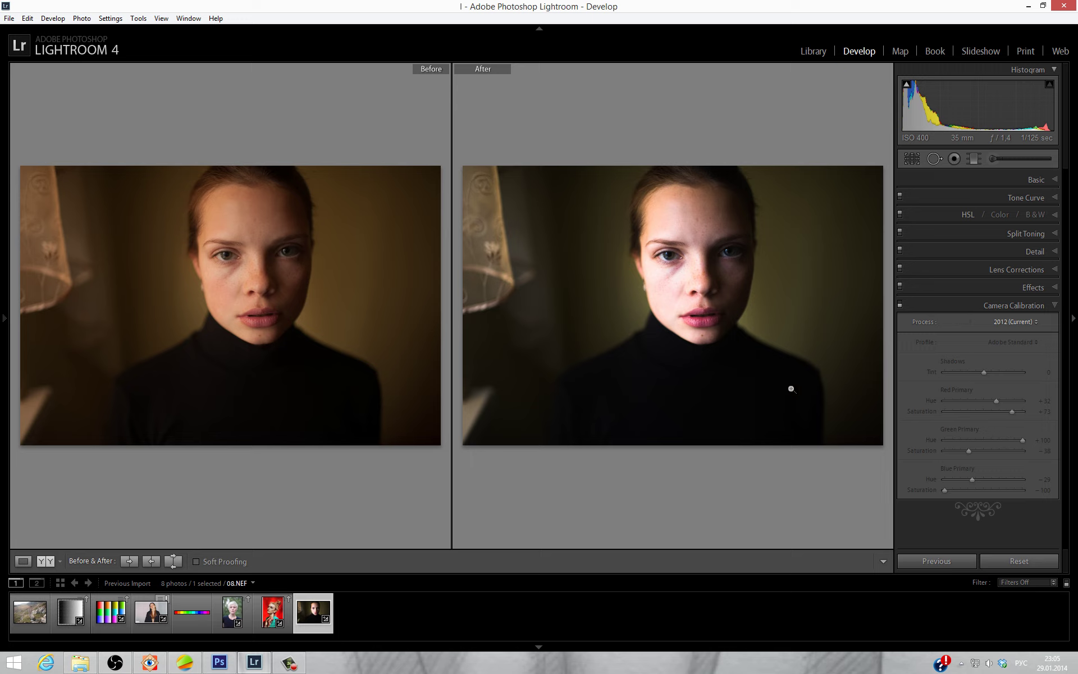
# - Switch to Chrome and scroll through the VK viewer comments
pyautogui.click(179, 665)
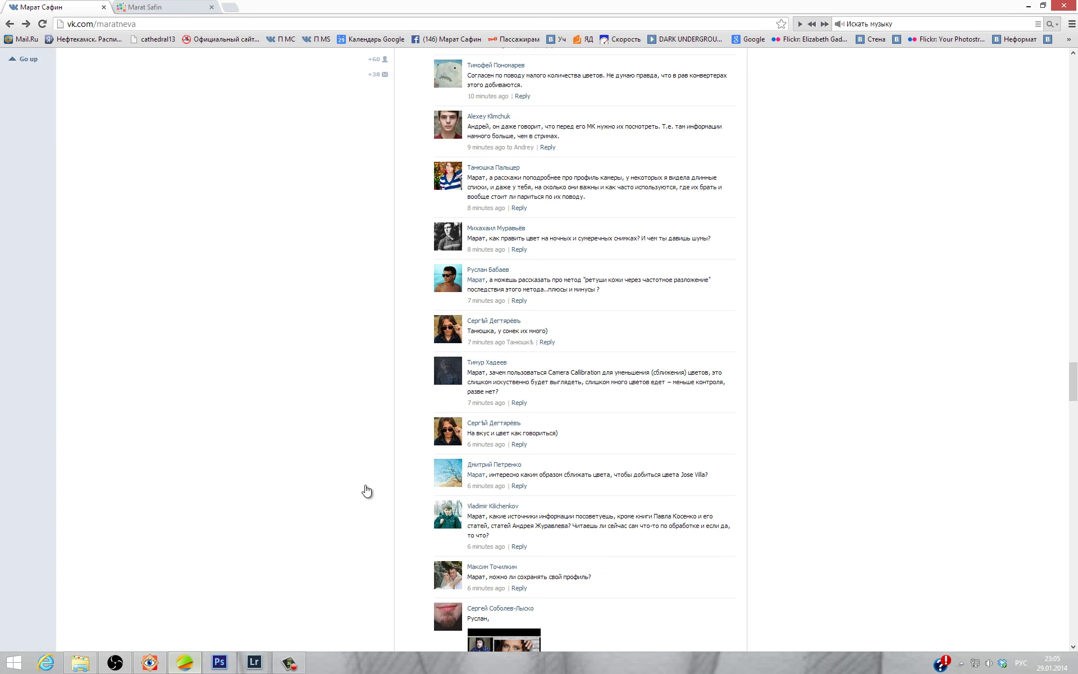
pyautogui.scroll(-2, 372, 488)
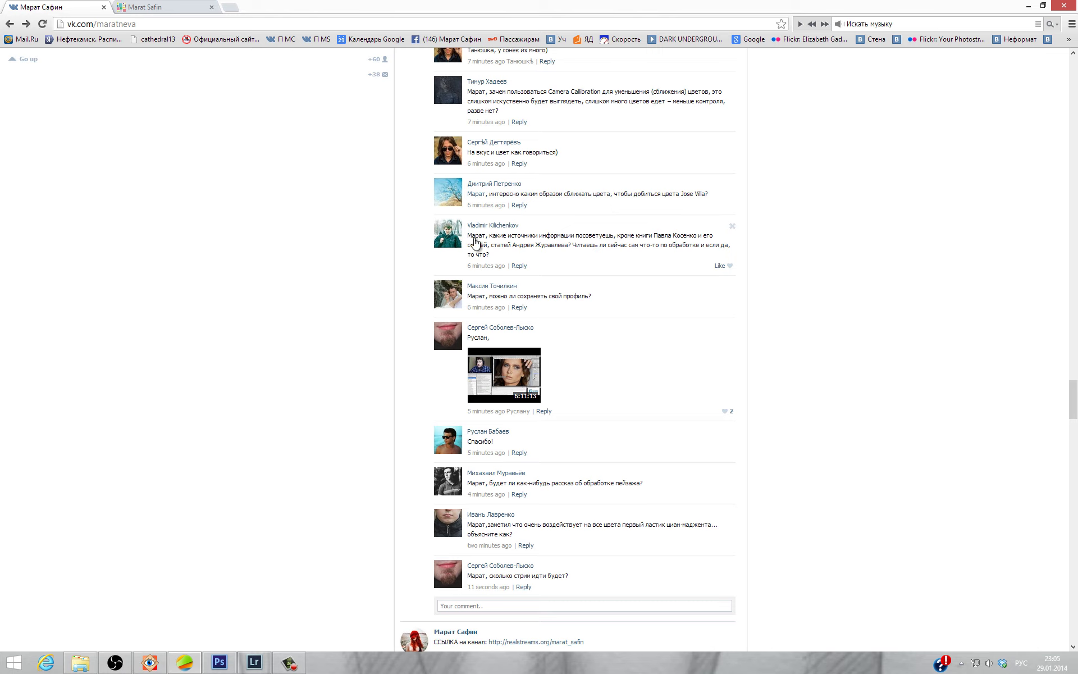
pyautogui.moveTo(581, 482)
pyautogui.scroll(-1, 630, 496)
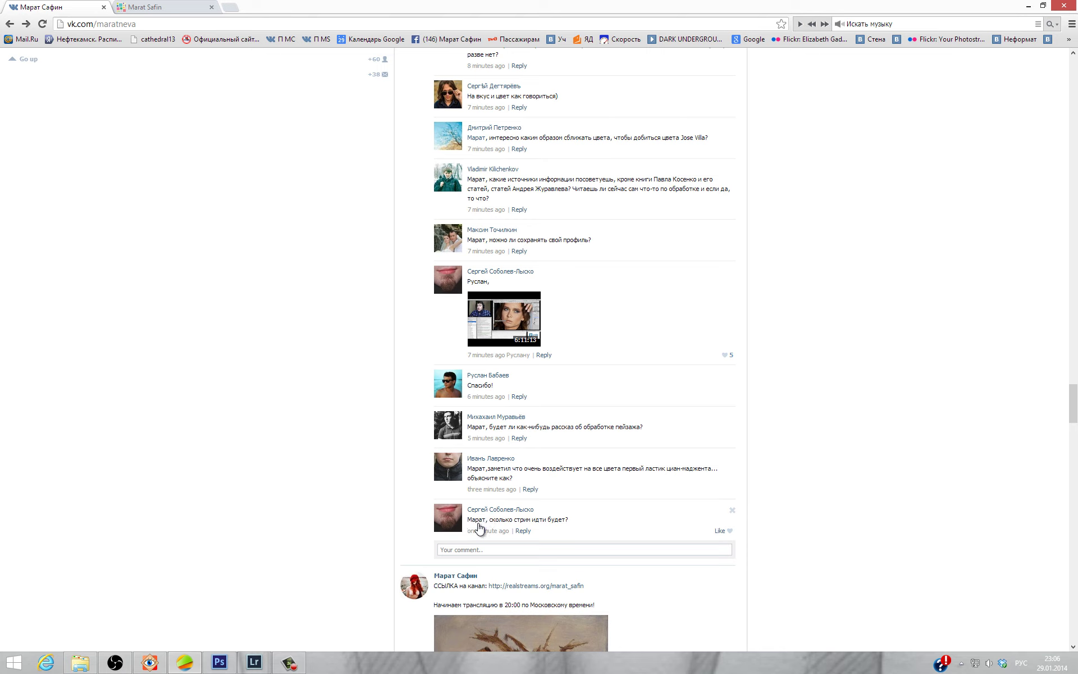
pyautogui.moveTo(566, 575)
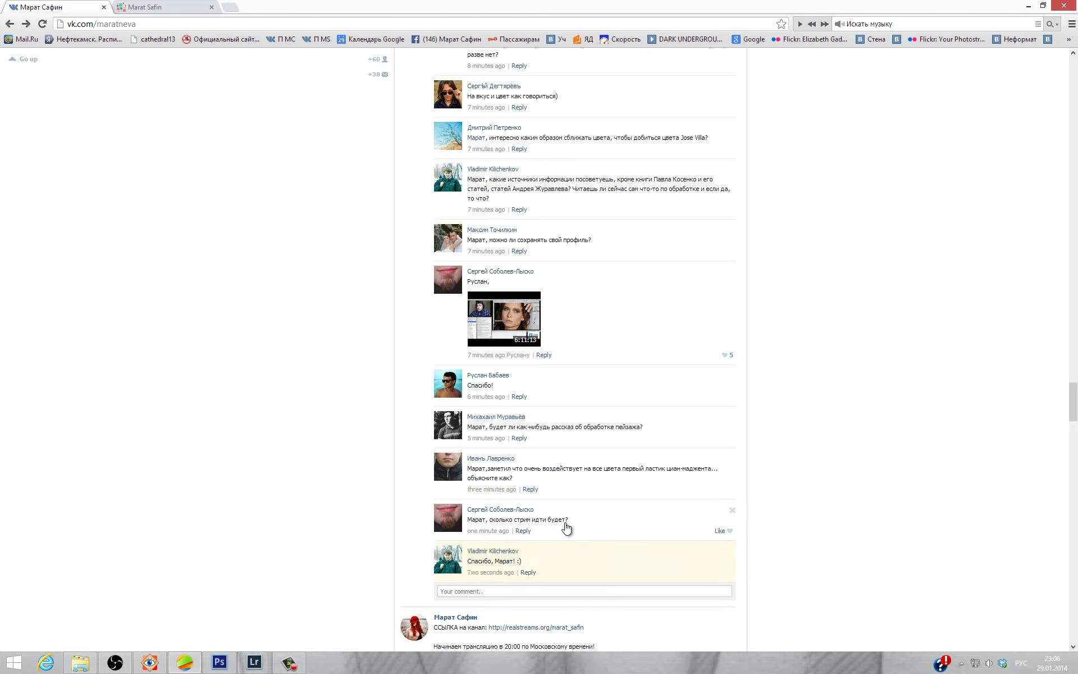
pyautogui.scroll(-2, 565, 524)
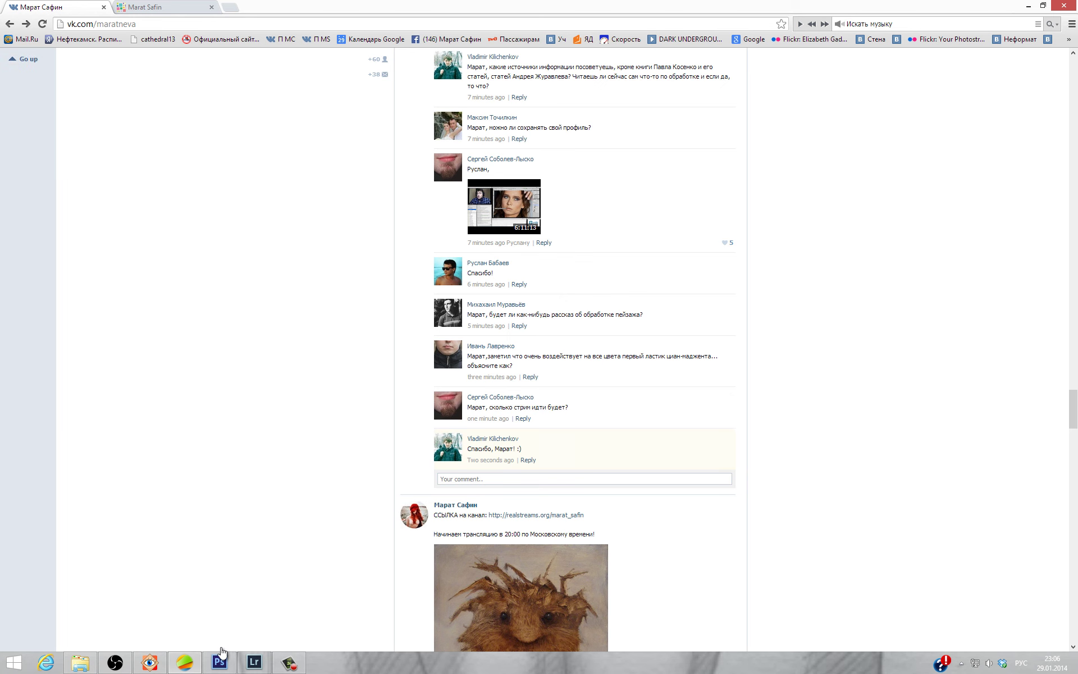
# - Bring up the image viewer, then move to the realstreams broadcast page
pyautogui.click(152, 664)
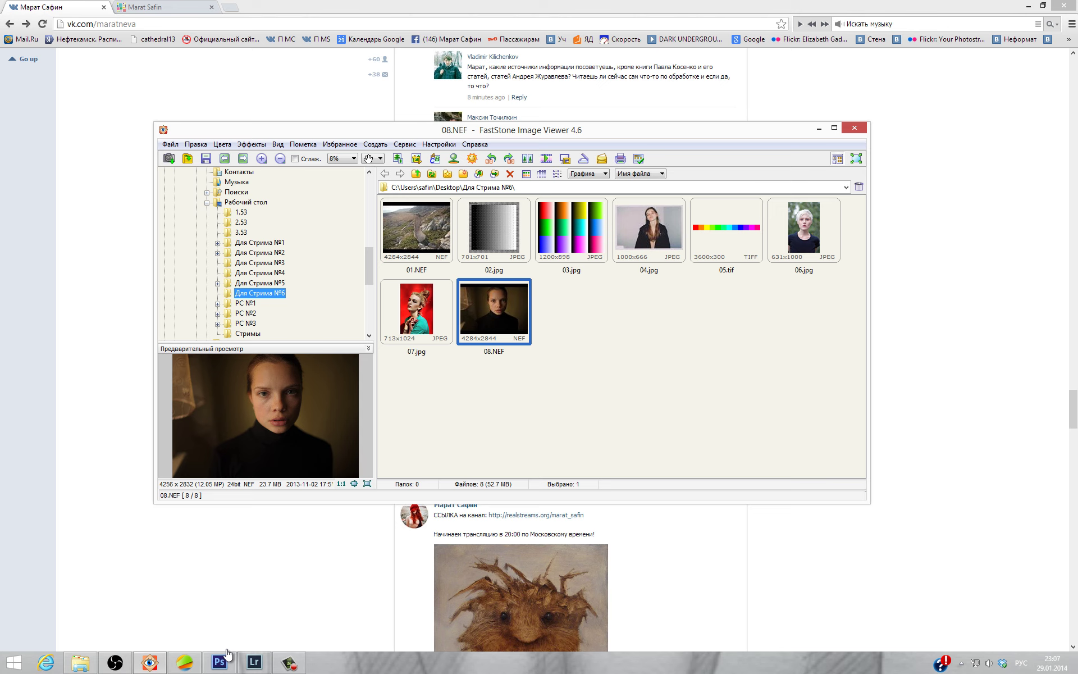
pyautogui.moveTo(219, 662)
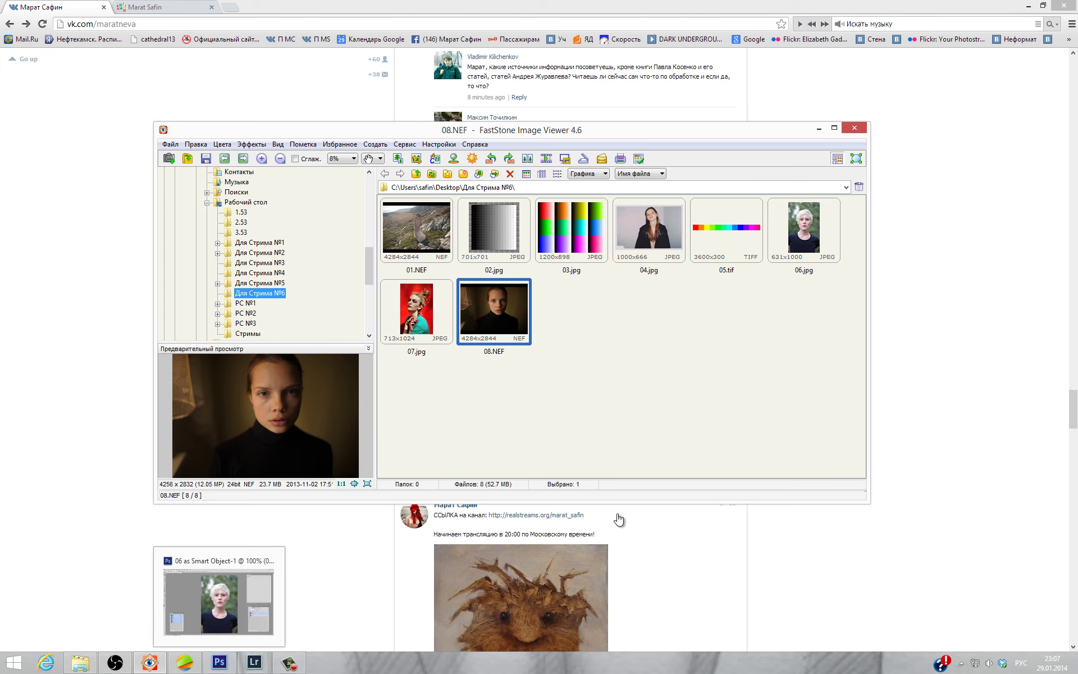
pyautogui.click(182, 6)
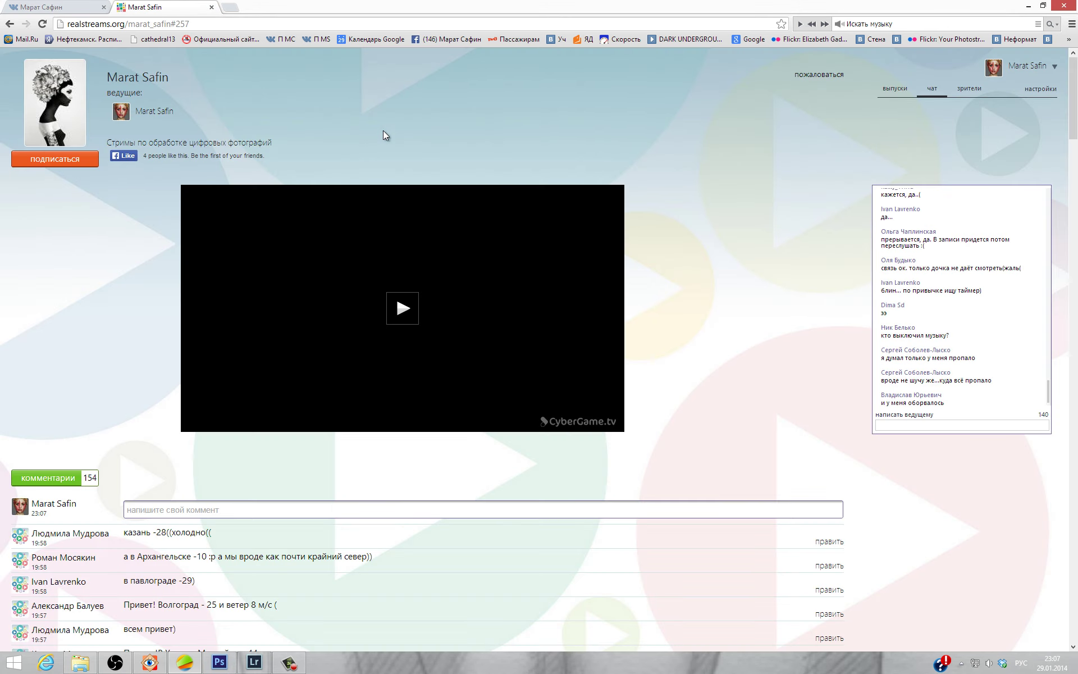
pyautogui.scroll(1, 907, 343)
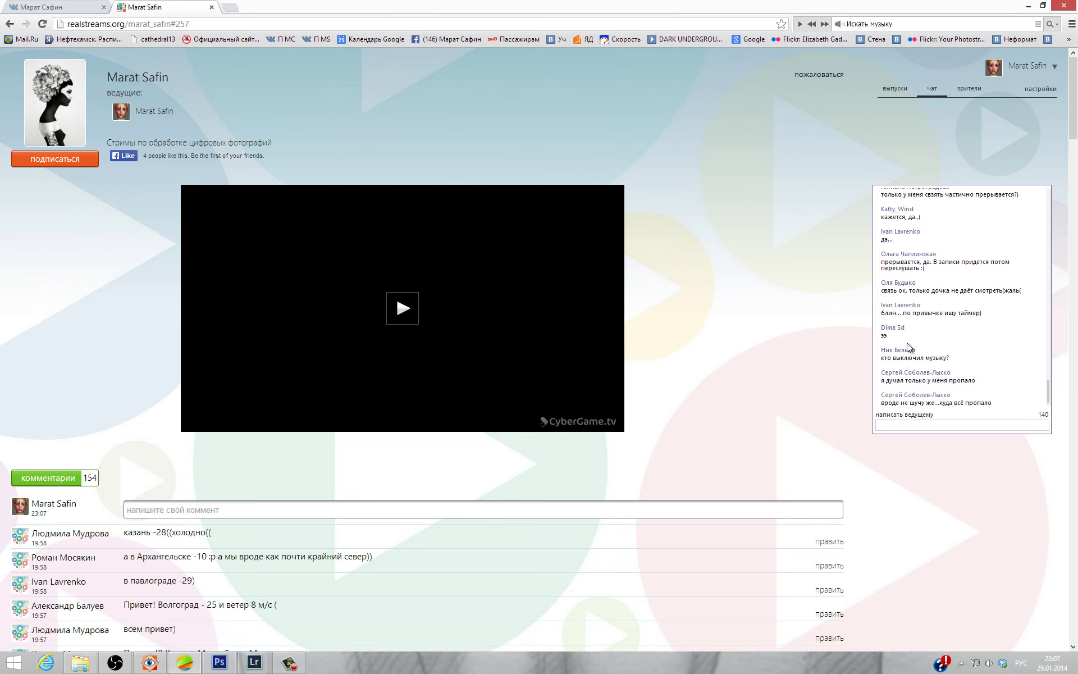
pyautogui.scroll(-1, 907, 343)
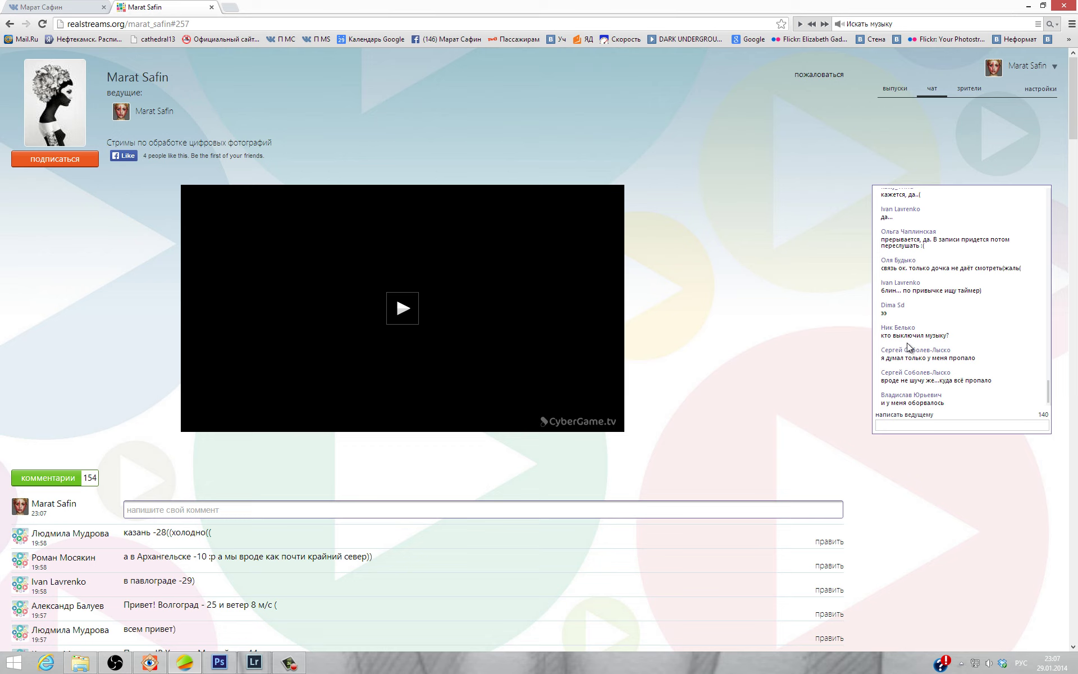
pyautogui.click(67, 7)
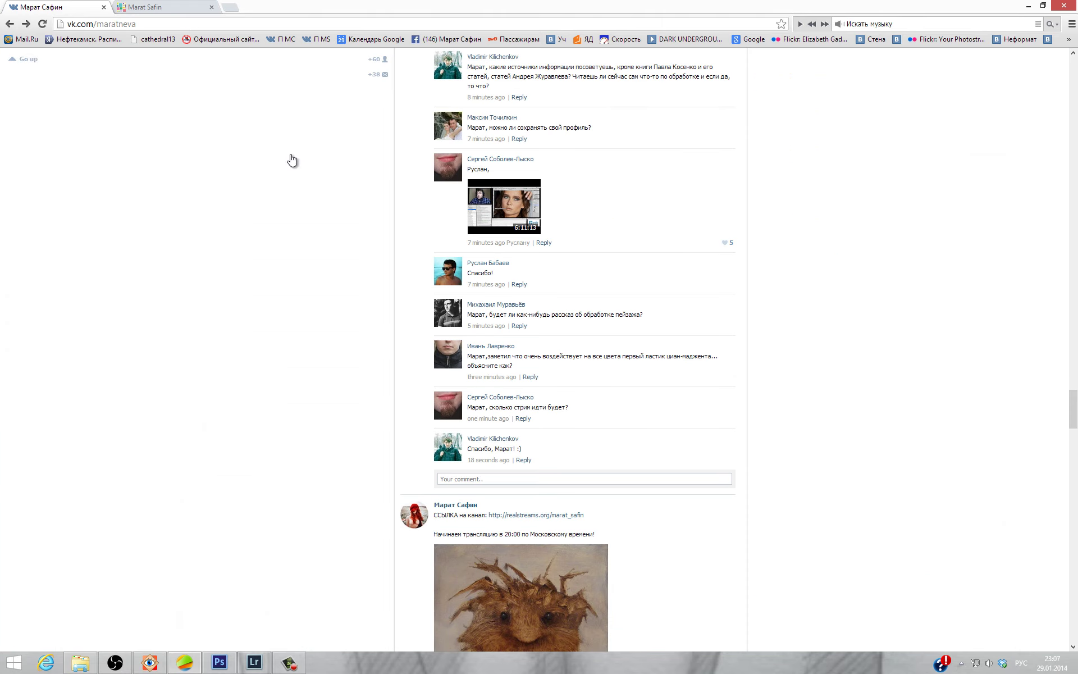
pyautogui.scroll(1, 610, 373)
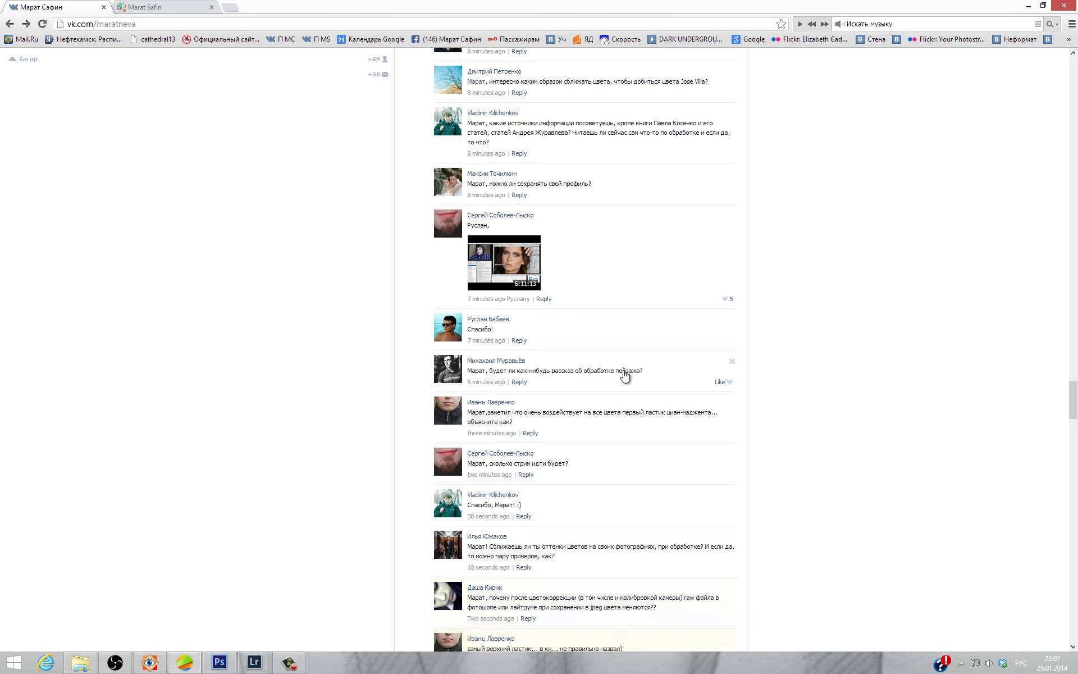
pyautogui.scroll(-1, 624, 318)
pyautogui.scroll(-1, 625, 320)
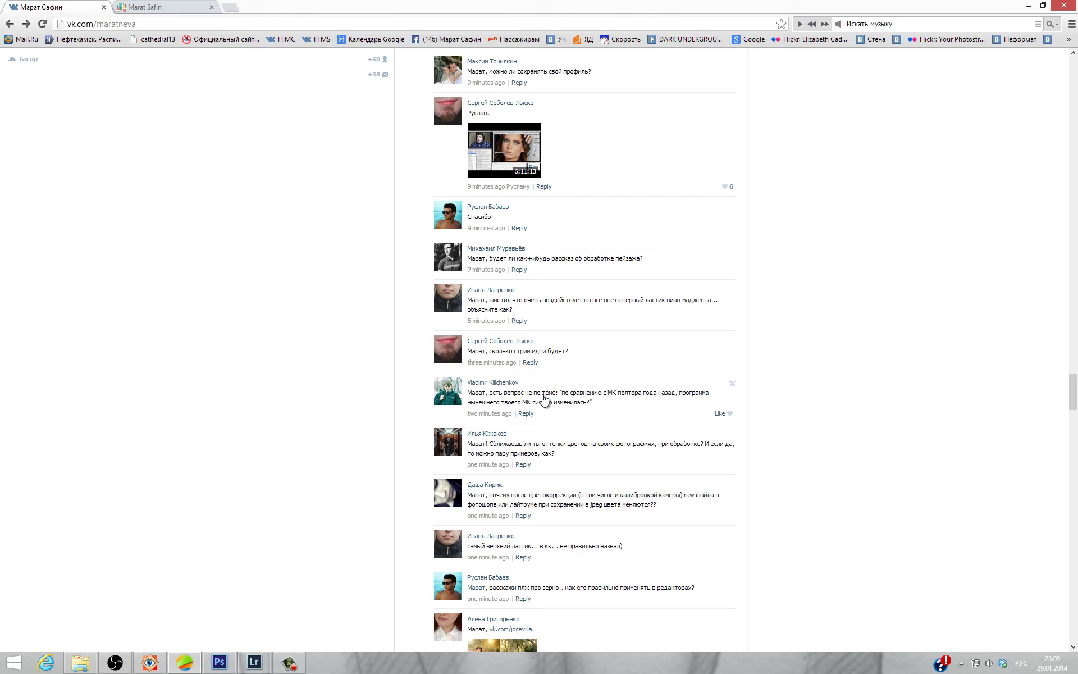
# - Scroll the VK comments, then restore FastStone Image Viewer showing 08.NEF
pyautogui.scroll(-2, 542, 457)
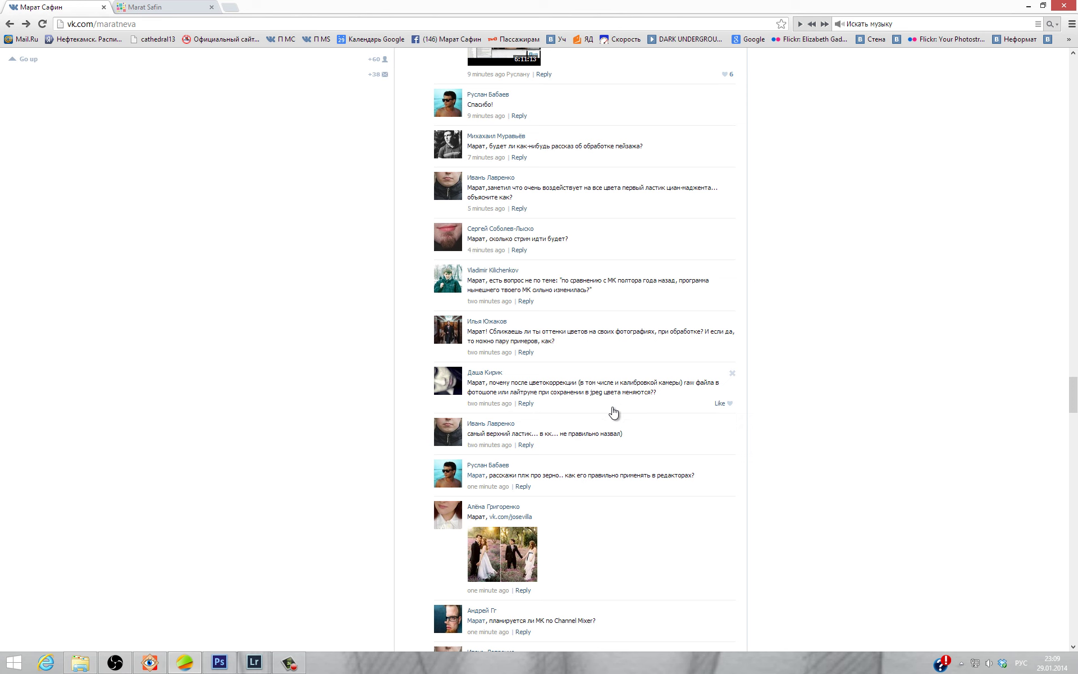
pyautogui.click(149, 663)
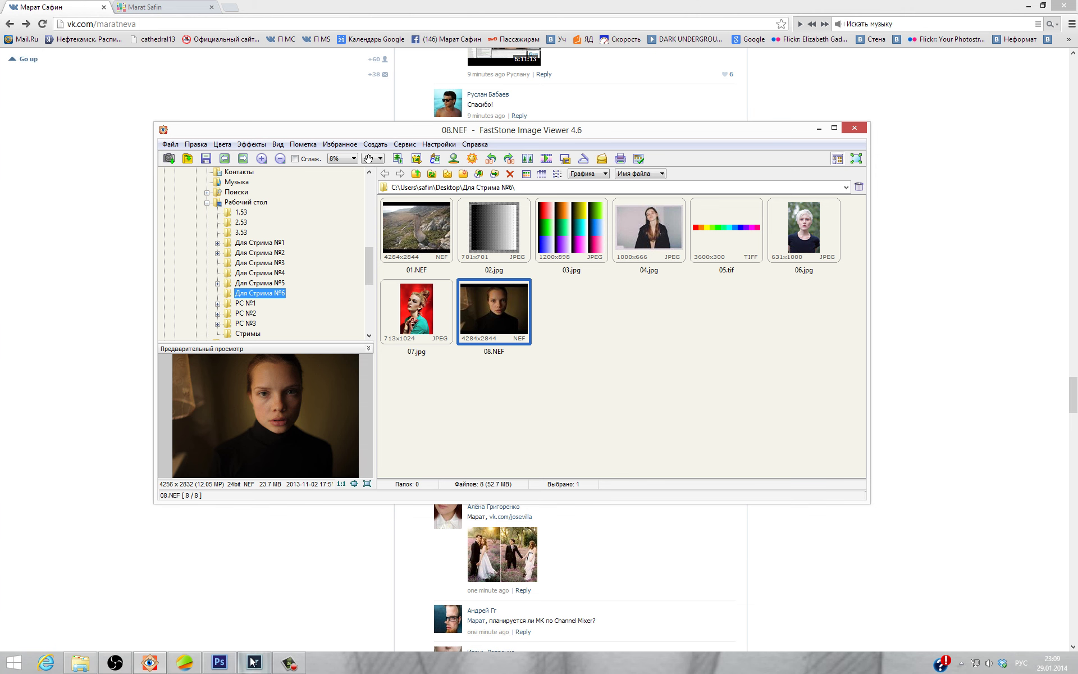
# - Open 01.NEF from Camera Raw into Photoshop and browse the Image menu
pyautogui.click(220, 663)
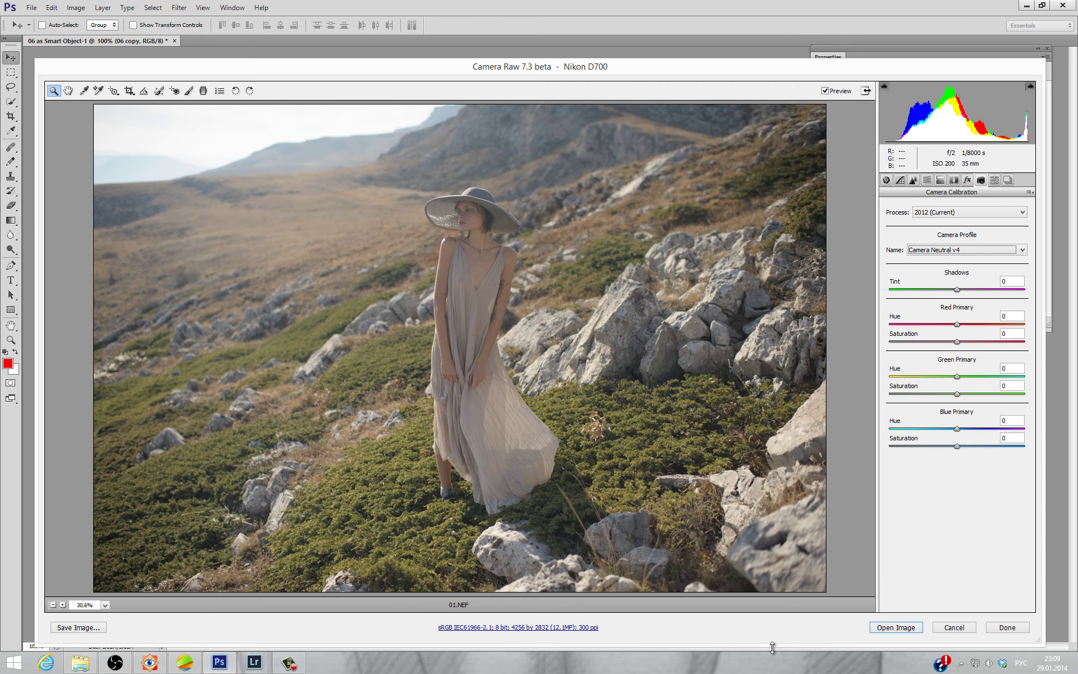
pyautogui.click(896, 627)
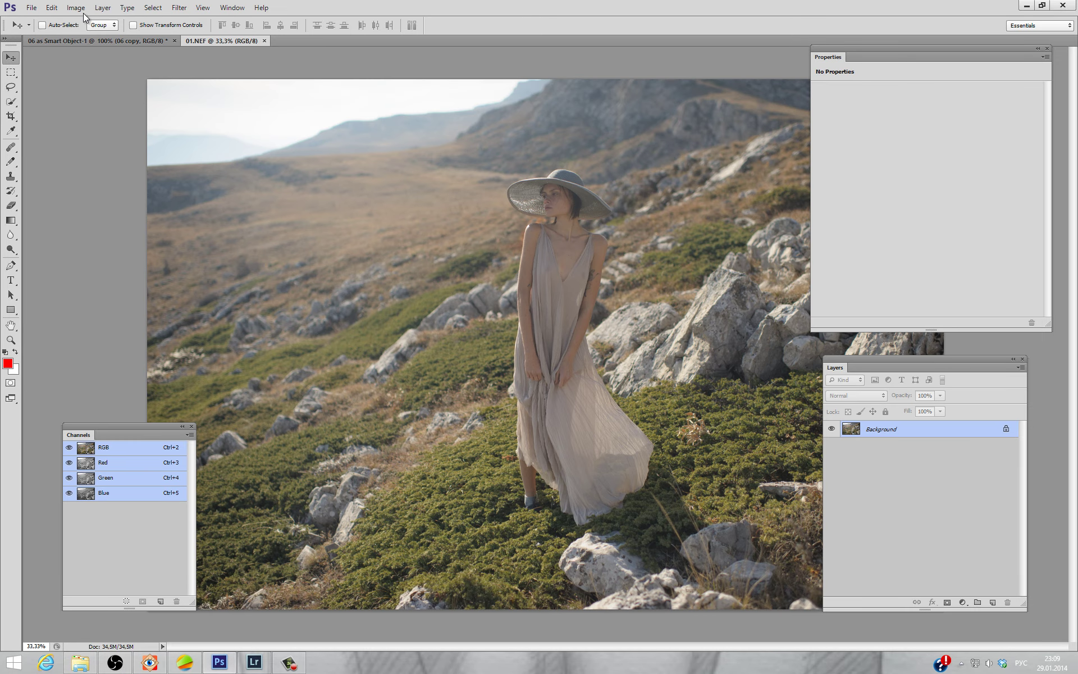
pyautogui.click(78, 9)
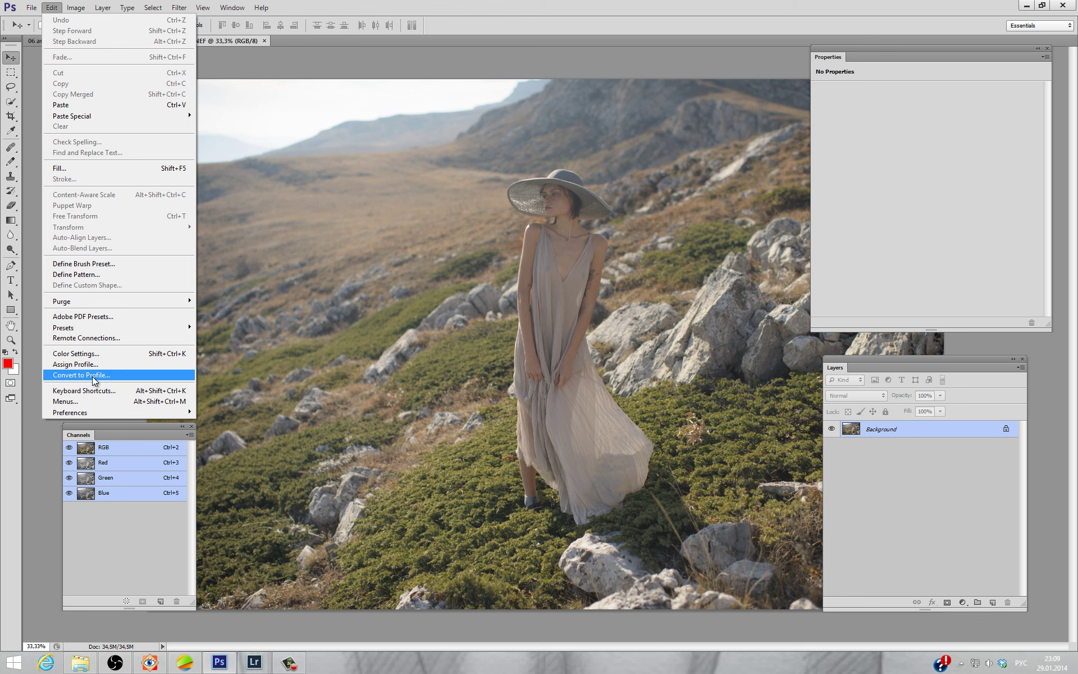
# - Inspect 01.NEF's Convert to Profile settings, cancel without changes, and return to Chrome
pyautogui.click(93, 375)
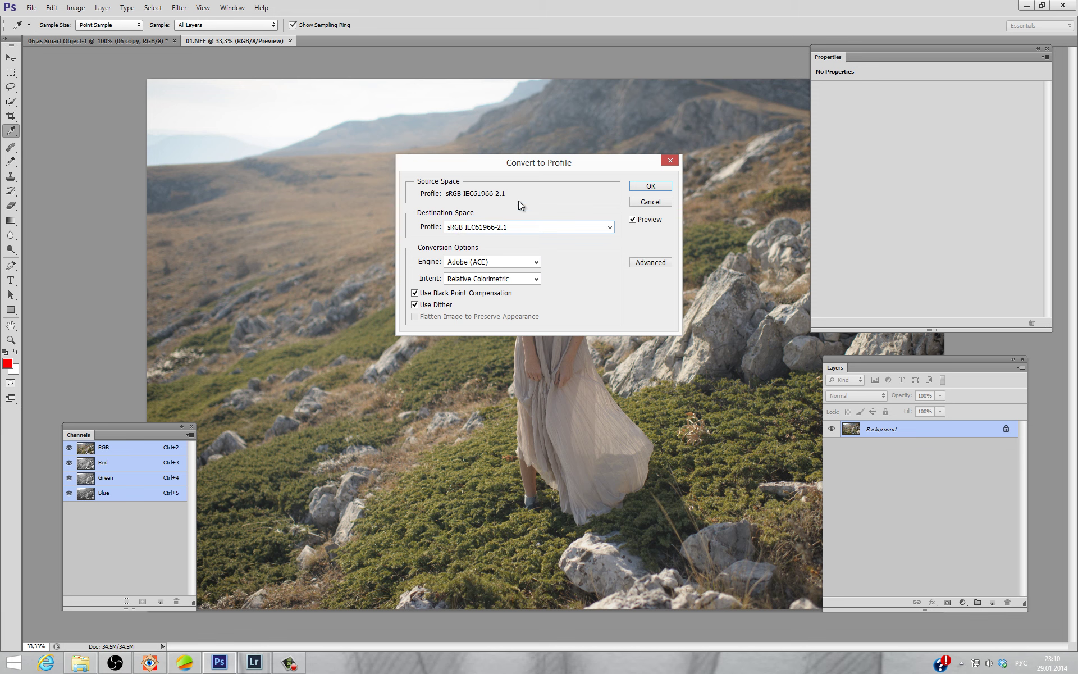
pyautogui.click(650, 201)
pyautogui.press('v')
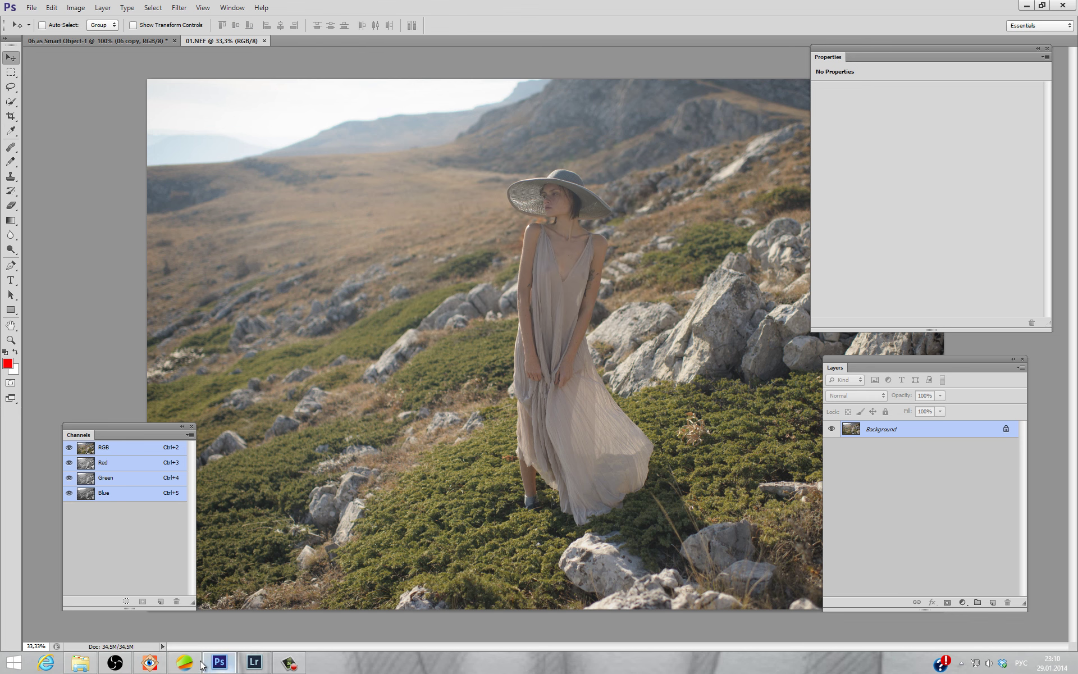
pyautogui.click(185, 663)
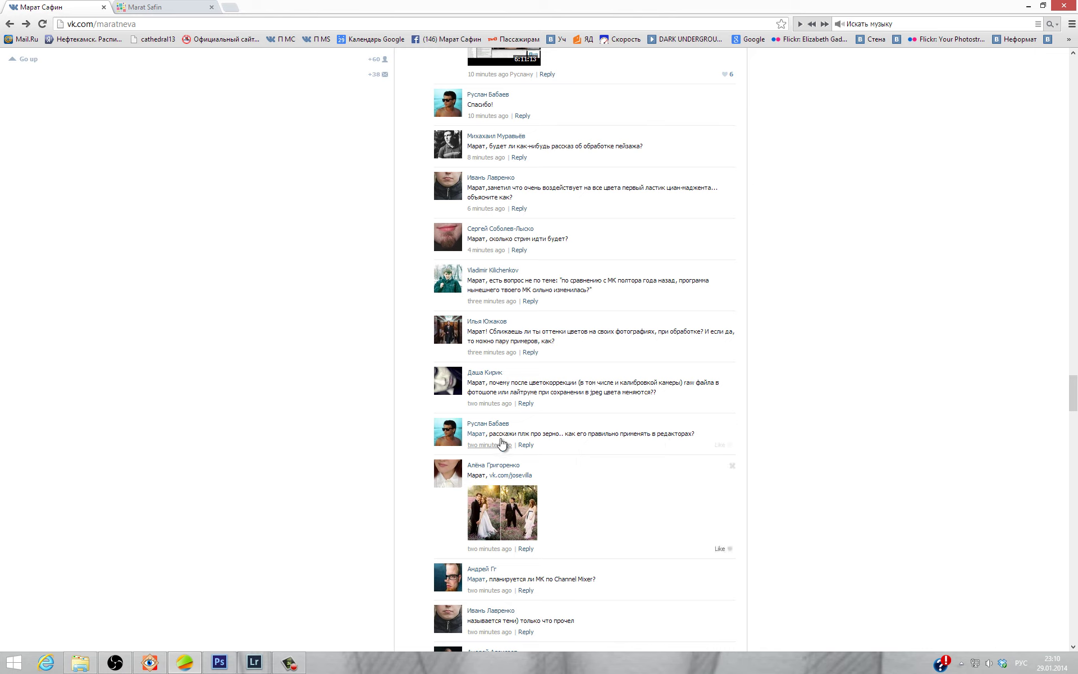
pyautogui.scroll(-1, 585, 447)
pyautogui.scroll(-1, 568, 481)
pyautogui.scroll(-1, 544, 448)
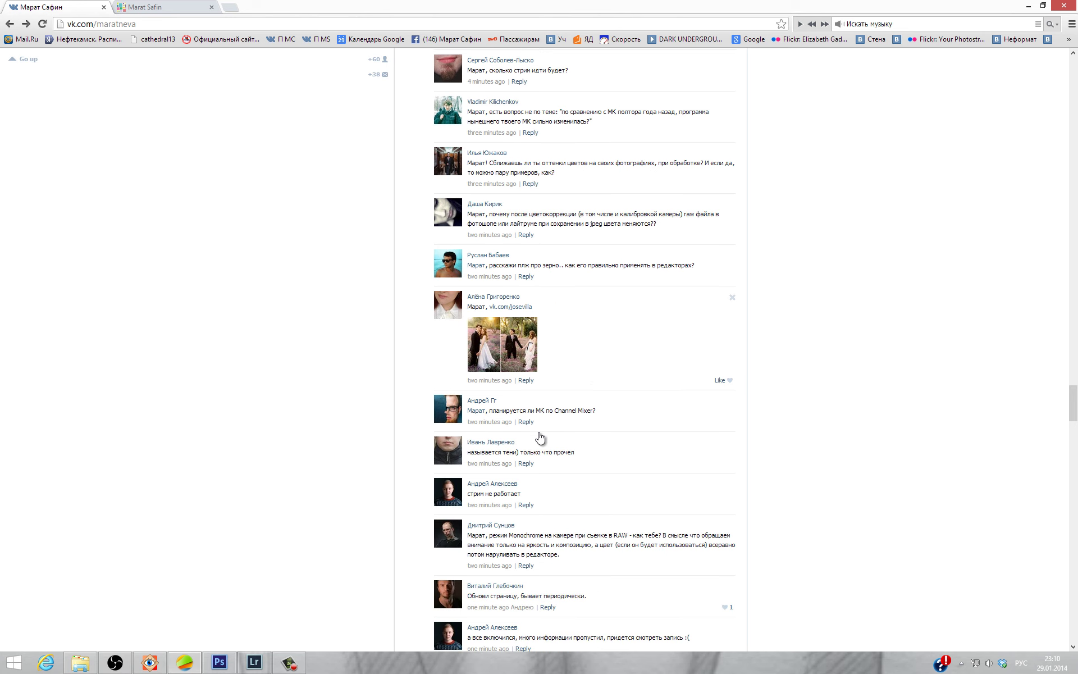
pyautogui.click(522, 352)
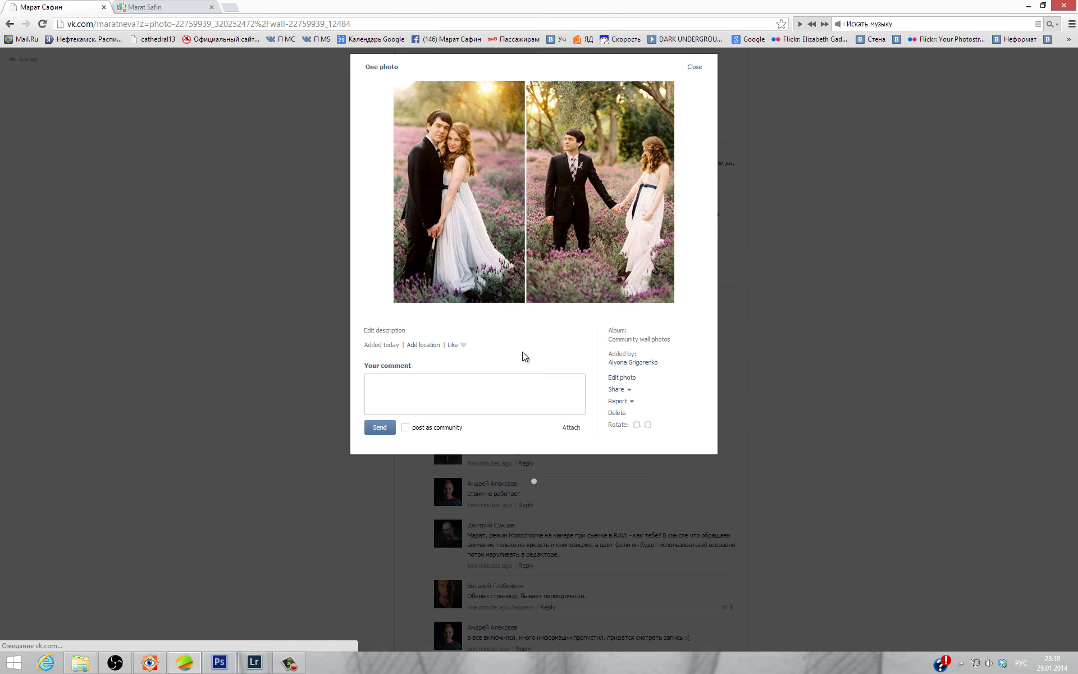
pyautogui.click(861, 340)
pyautogui.scroll(3, 611, 385)
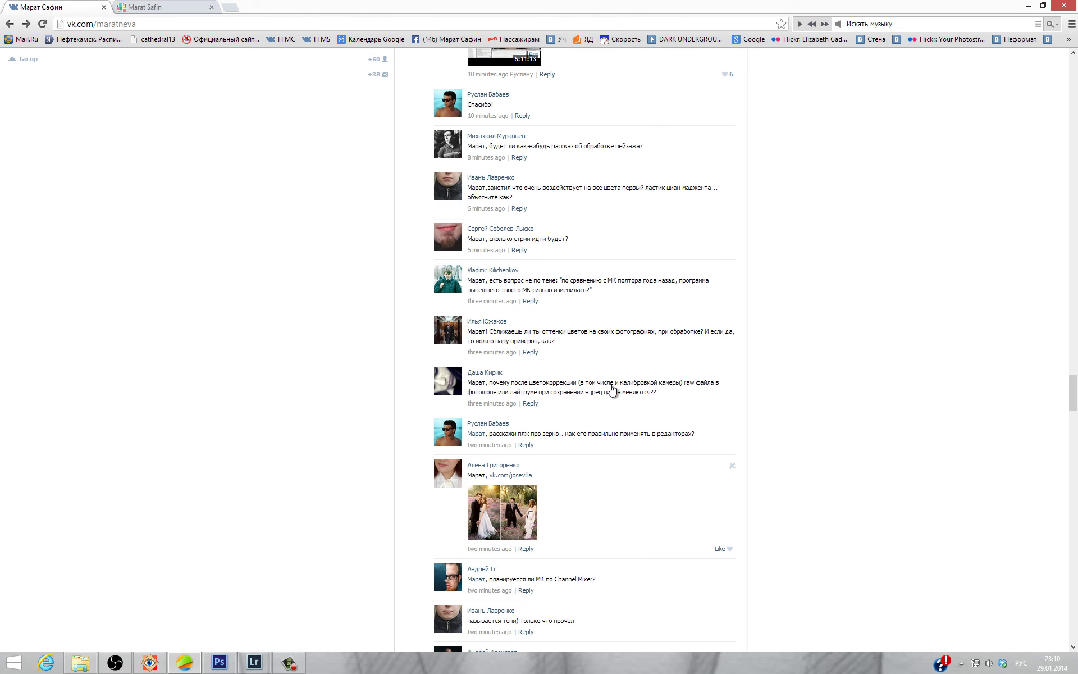
pyautogui.scroll(2, 611, 385)
pyautogui.scroll(1, 607, 393)
pyautogui.scroll(5, 606, 398)
pyautogui.scroll(5, 605, 398)
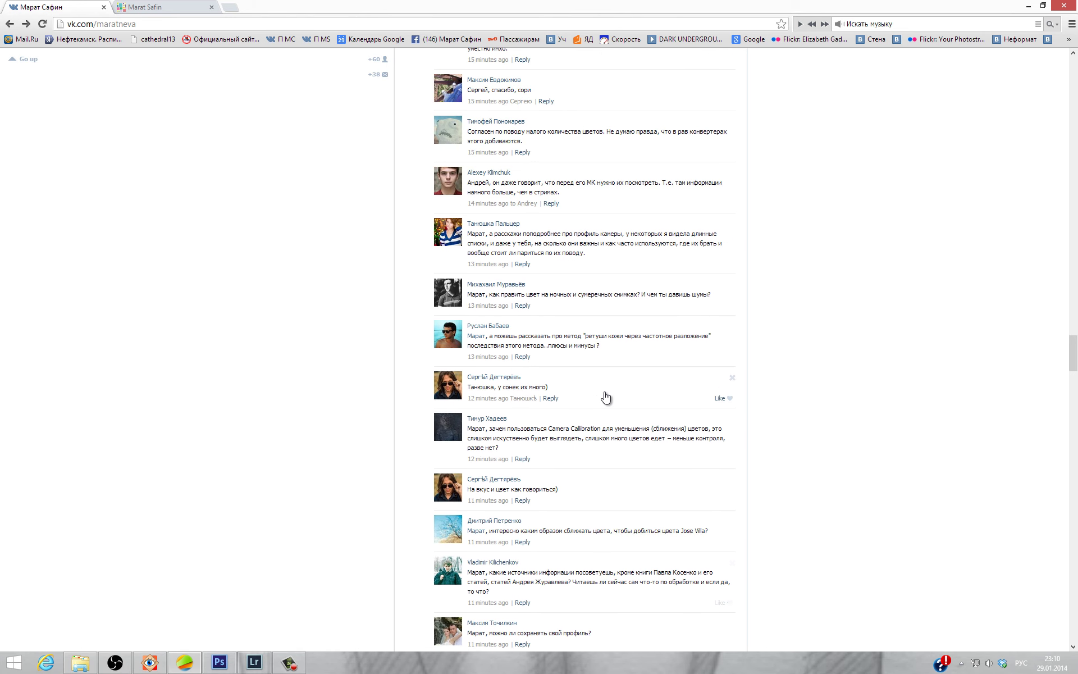
pyautogui.scroll(5, 605, 400)
pyautogui.scroll(-2, 584, 427)
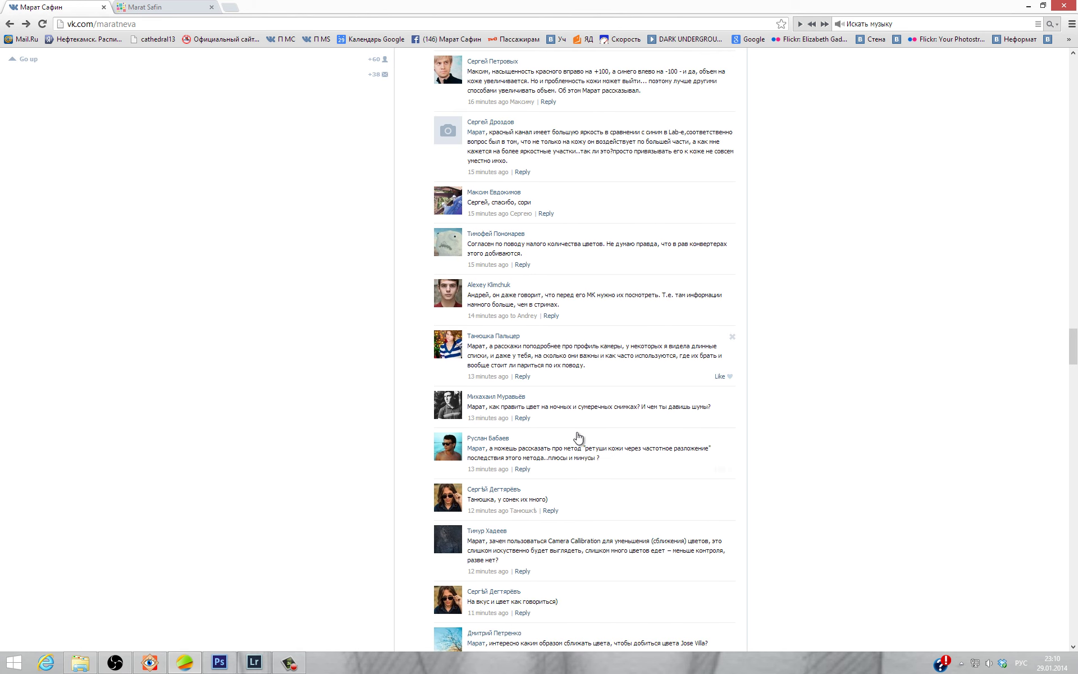
pyautogui.scroll(-3, 578, 437)
pyautogui.scroll(1, 578, 435)
pyautogui.scroll(5, 578, 437)
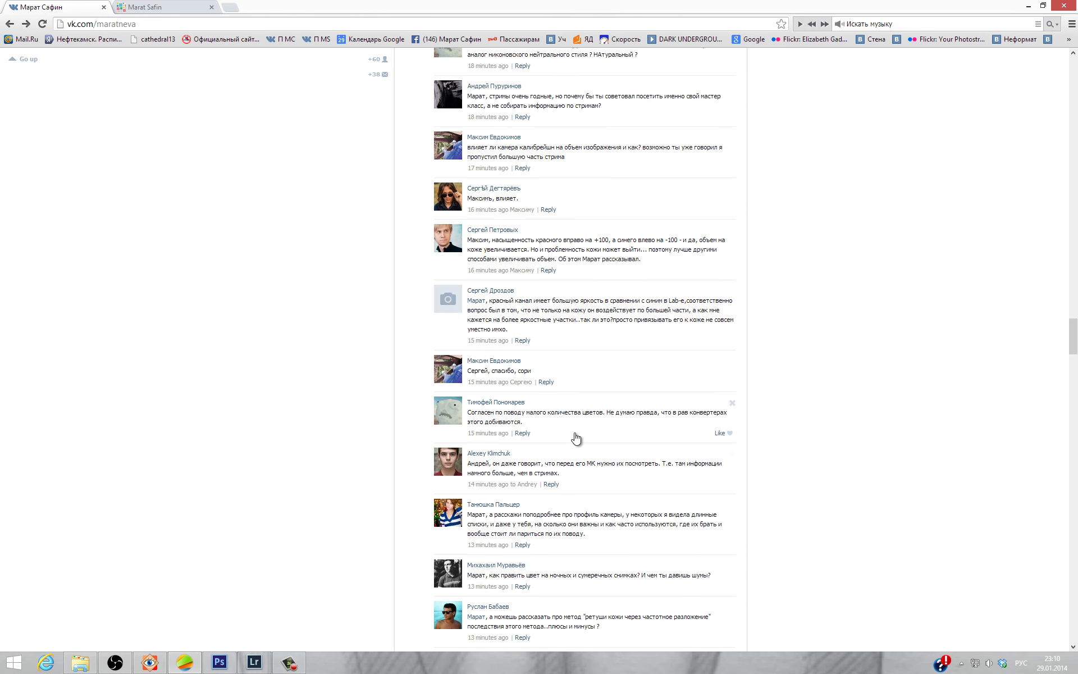
pyautogui.scroll(2, 574, 439)
pyautogui.scroll(1, 574, 439)
pyautogui.scroll(2, 573, 440)
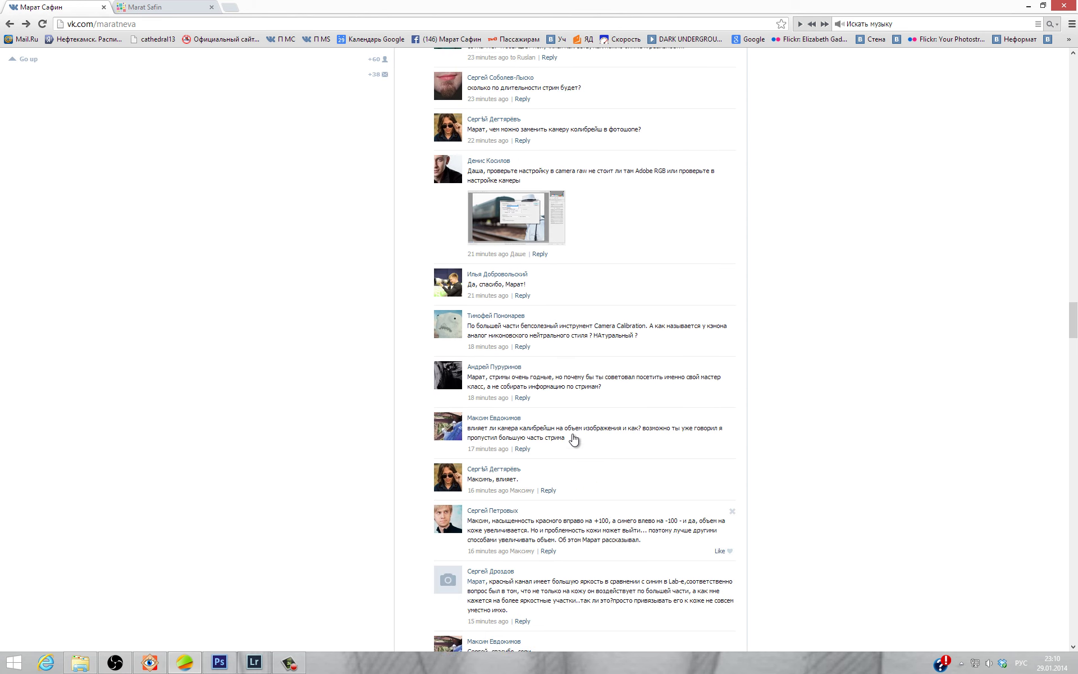
pyautogui.scroll(-3, 574, 439)
pyautogui.scroll(-3, 573, 438)
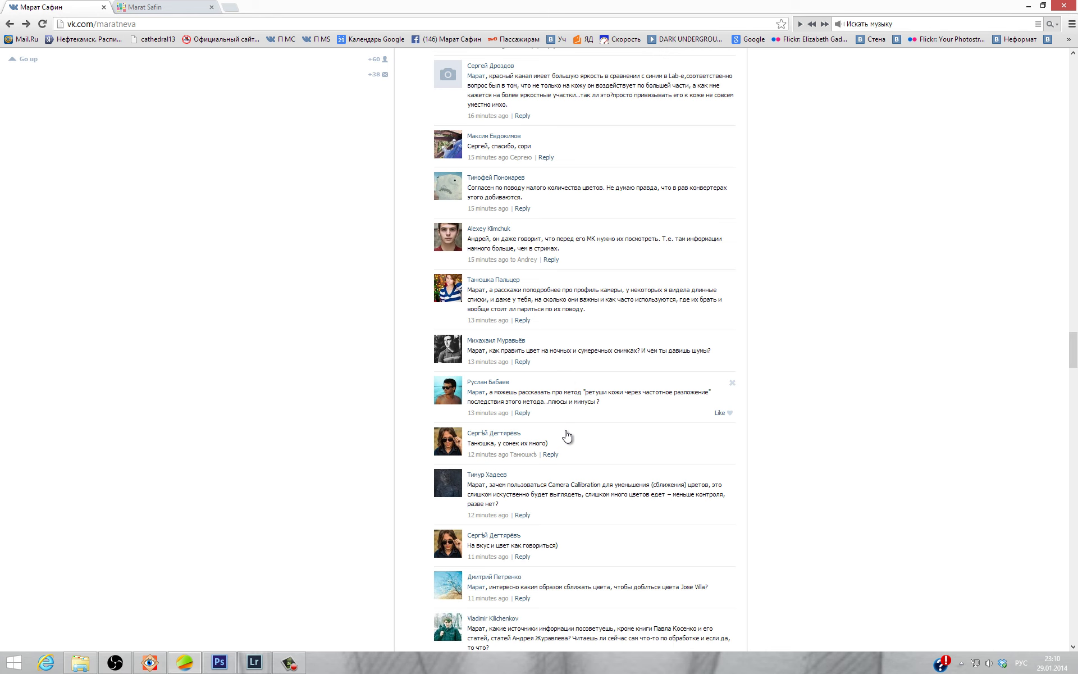
pyautogui.scroll(-1, 567, 436)
pyautogui.scroll(-1, 567, 435)
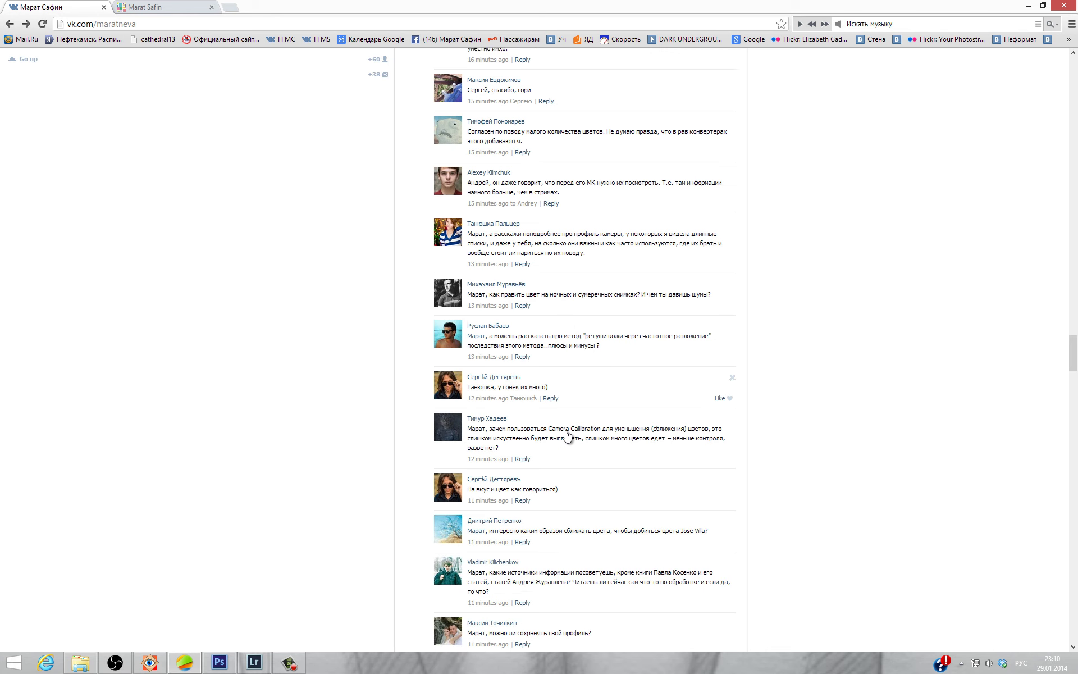
pyautogui.scroll(-2, 567, 435)
pyautogui.scroll(-4, 567, 436)
pyautogui.scroll(-3, 567, 436)
pyautogui.scroll(-2, 567, 436)
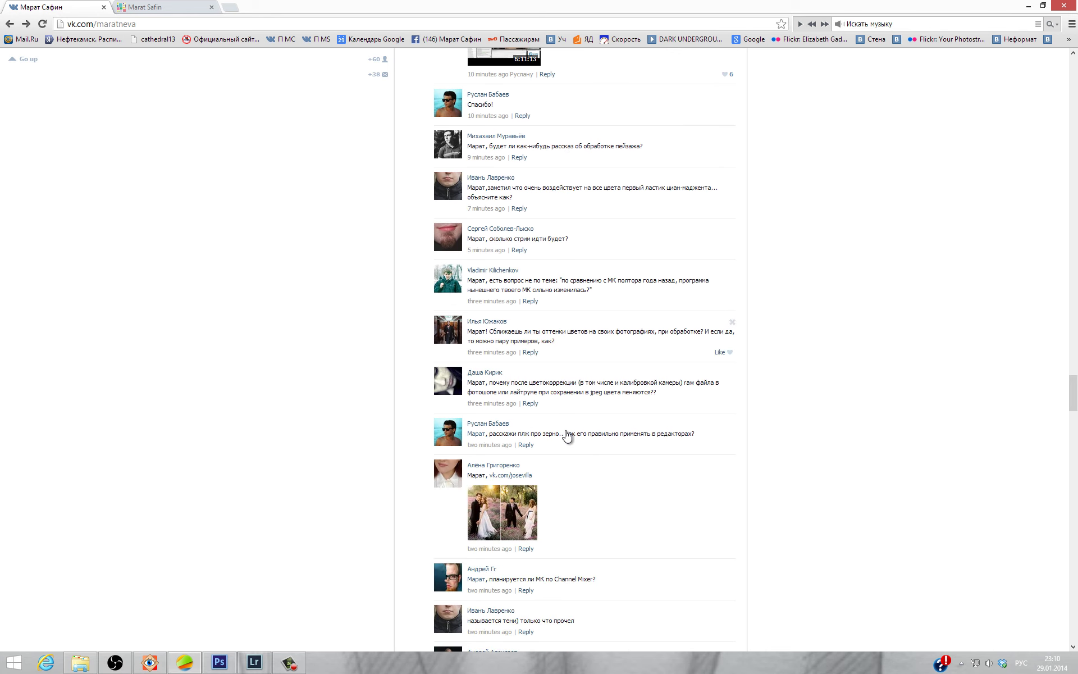
pyautogui.scroll(-2, 615, 561)
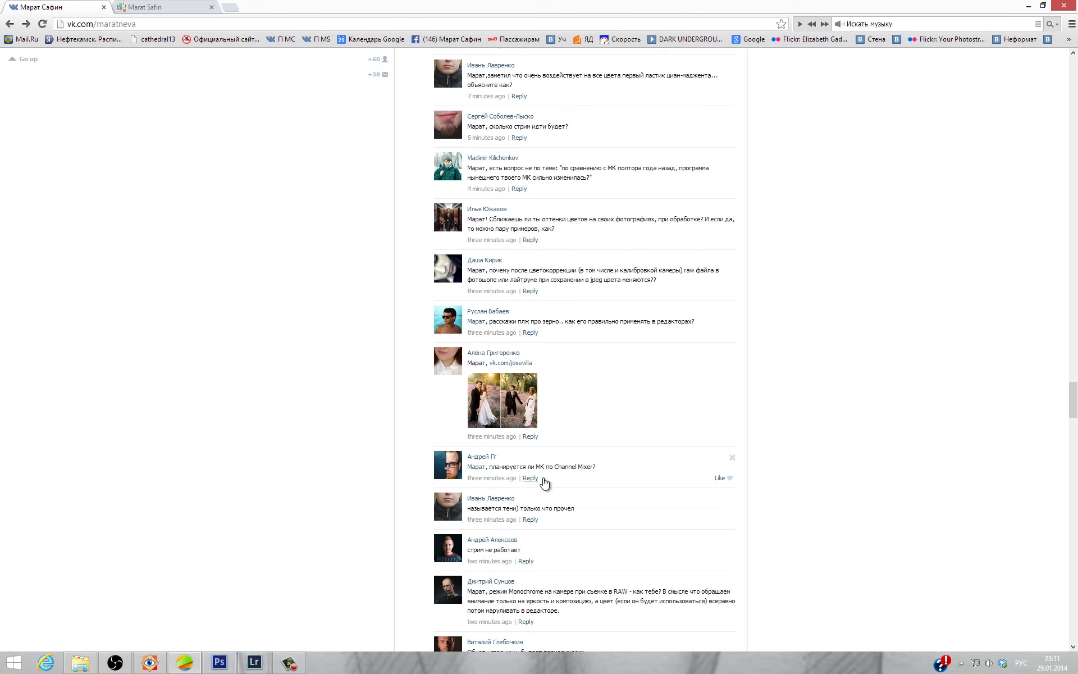
pyautogui.moveTo(547, 508)
pyautogui.scroll(-1, 514, 517)
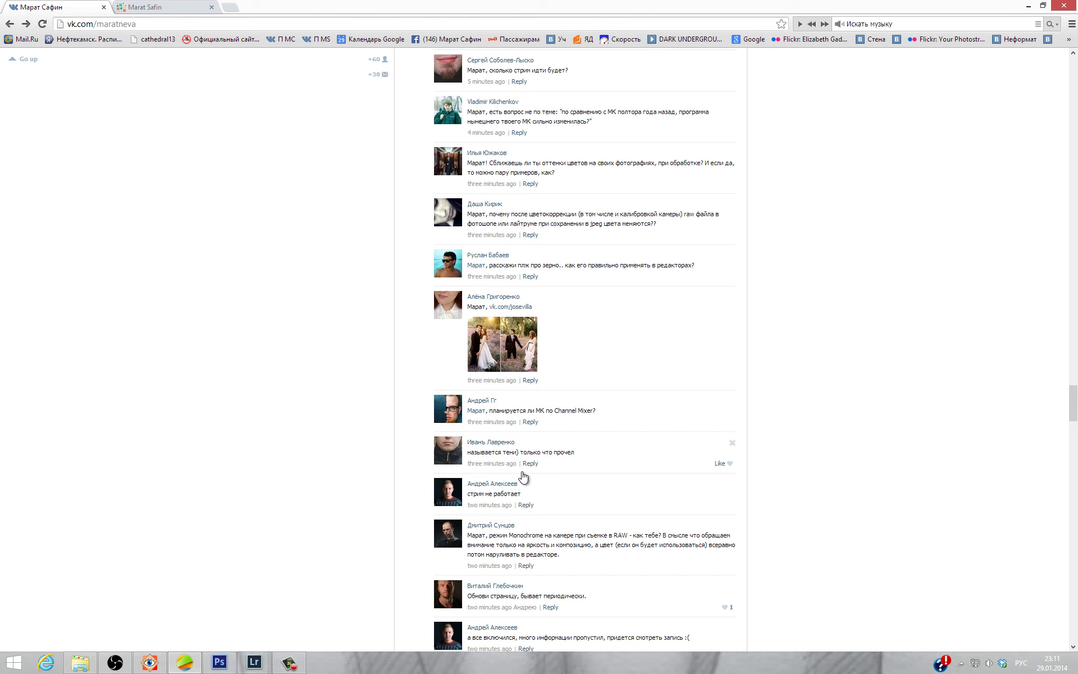
pyautogui.scroll(-1, 530, 541)
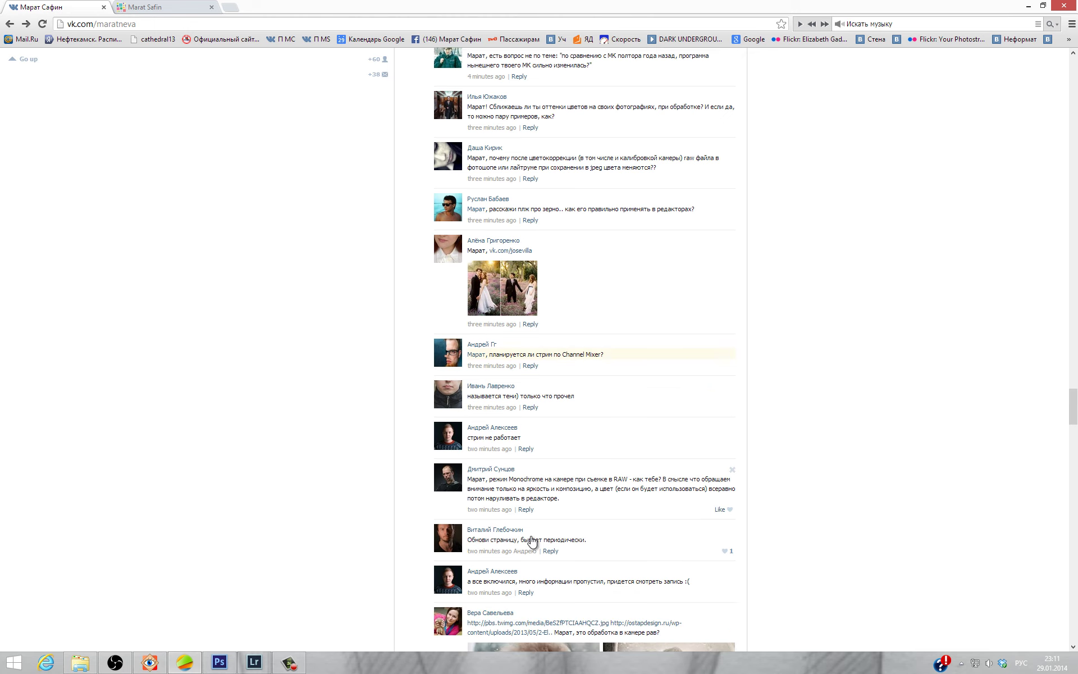
pyautogui.scroll(-1, 531, 541)
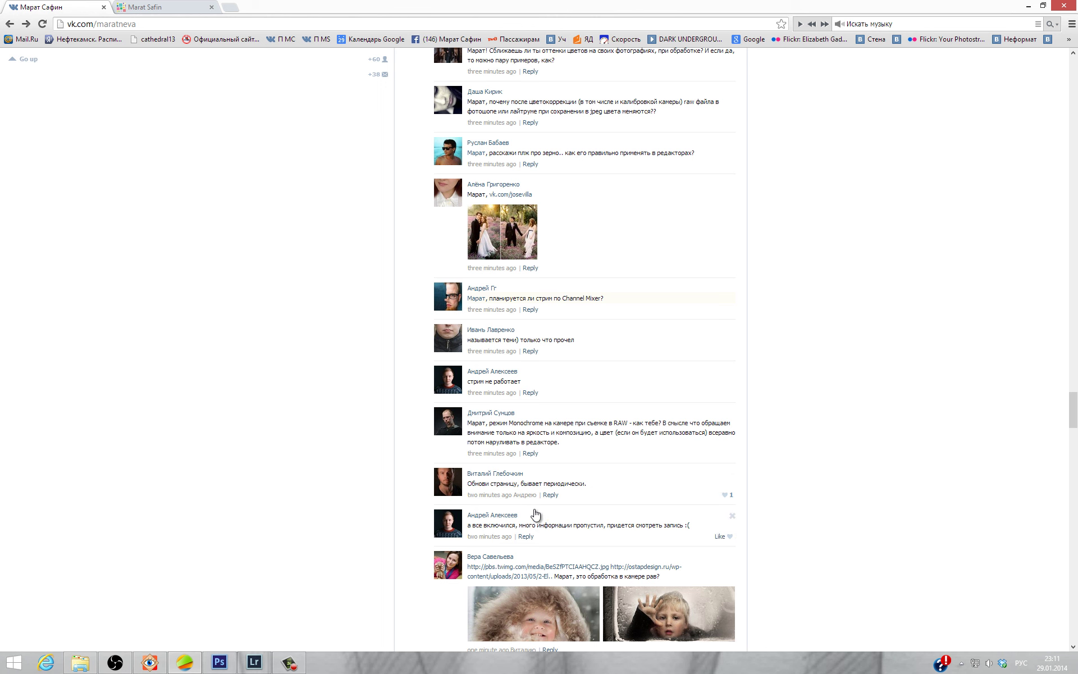
# - Reload the realstreams stream page and briefly check the OBS window
pyautogui.click(134, 7)
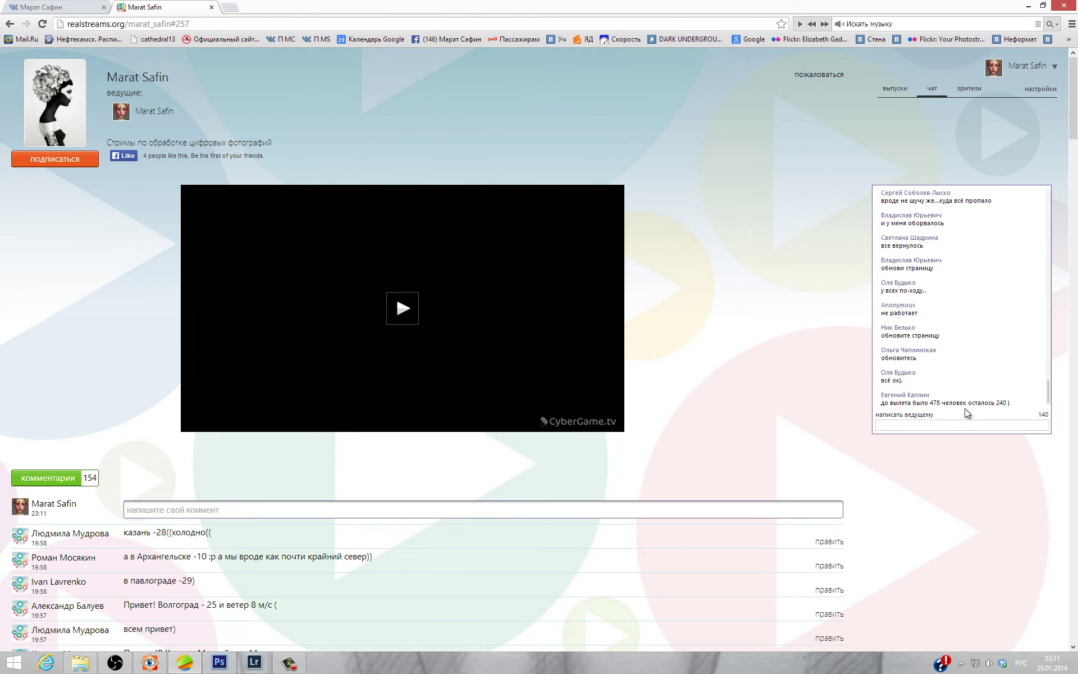
pyautogui.press('F5')
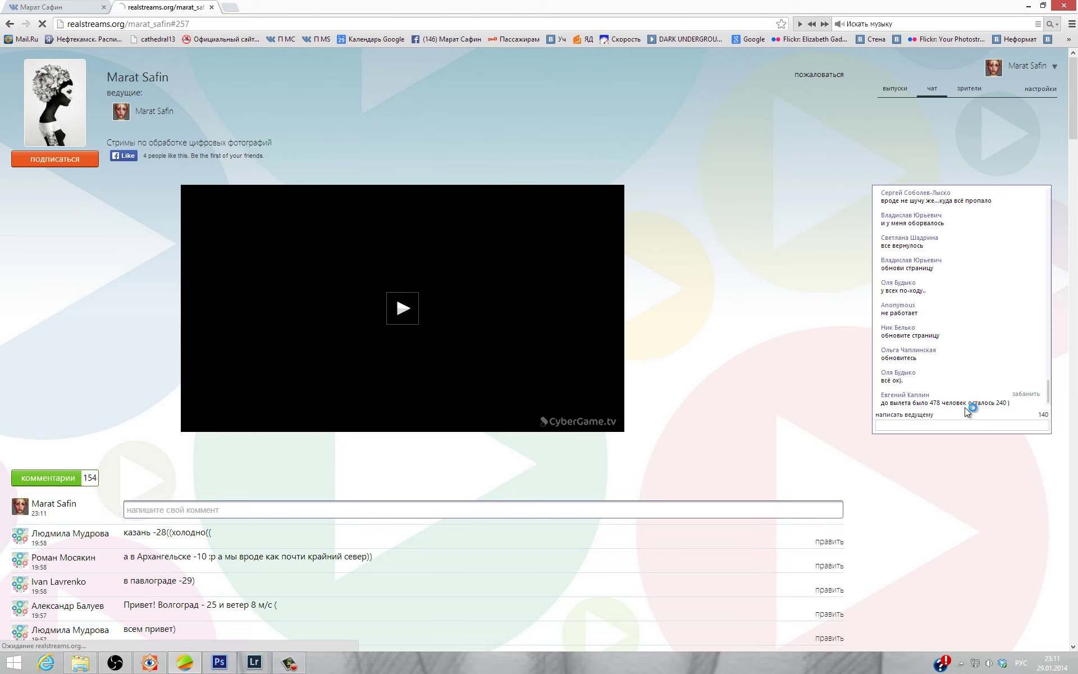
pyautogui.click(114, 662)
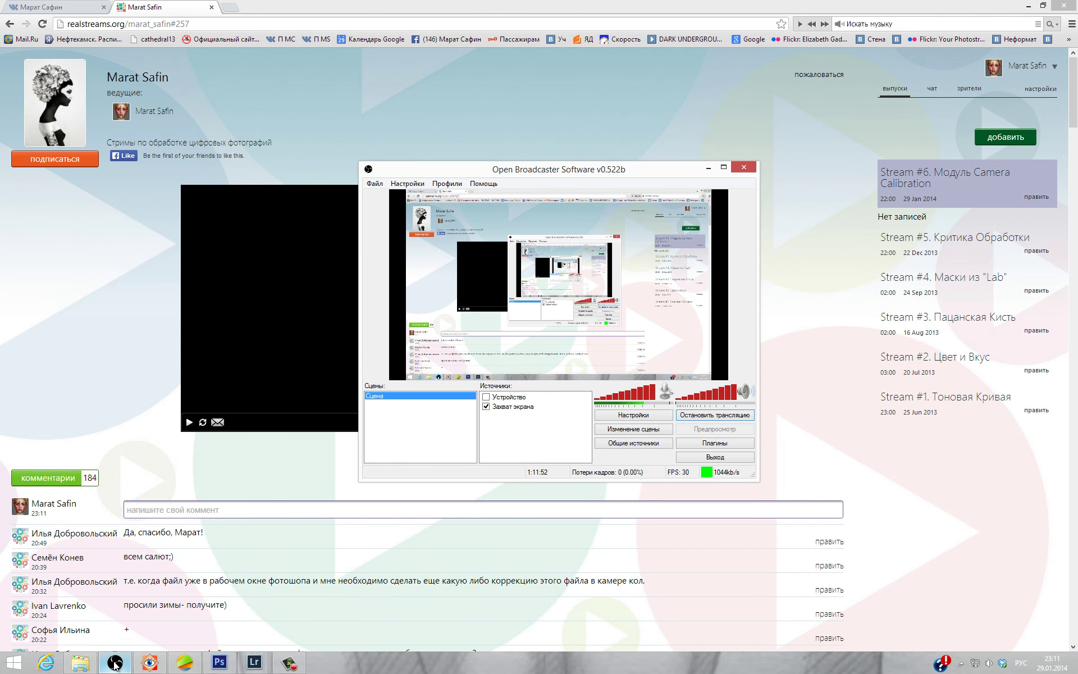
pyautogui.click(189, 4)
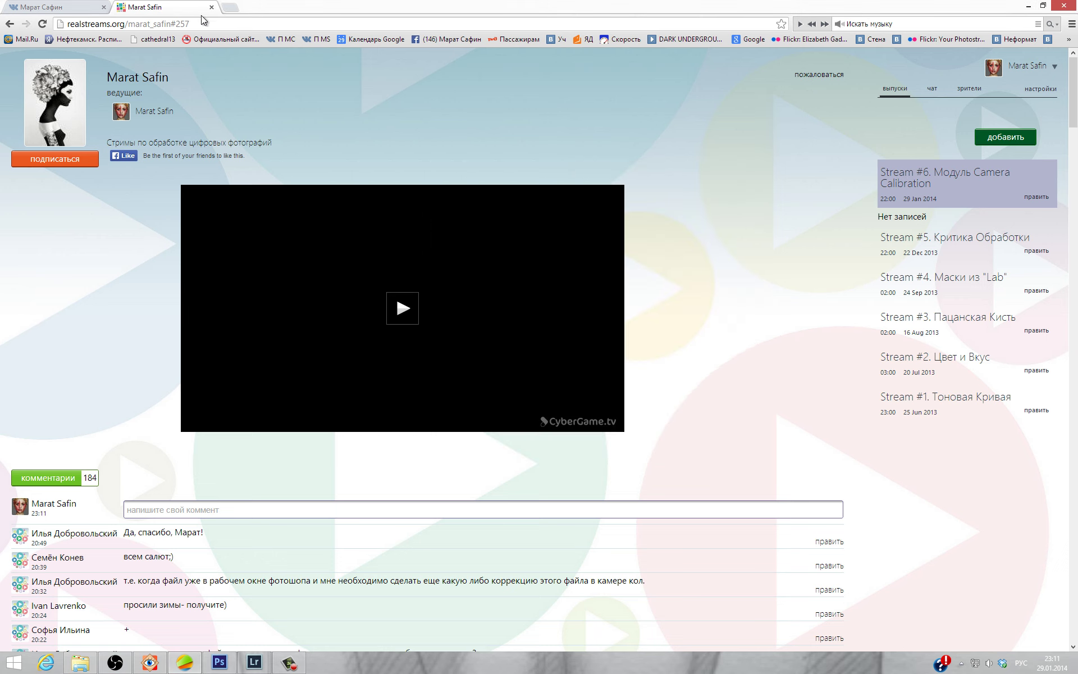
# - Show the stream's live chat, glance at OBS, then return to the page
pyautogui.click(931, 91)
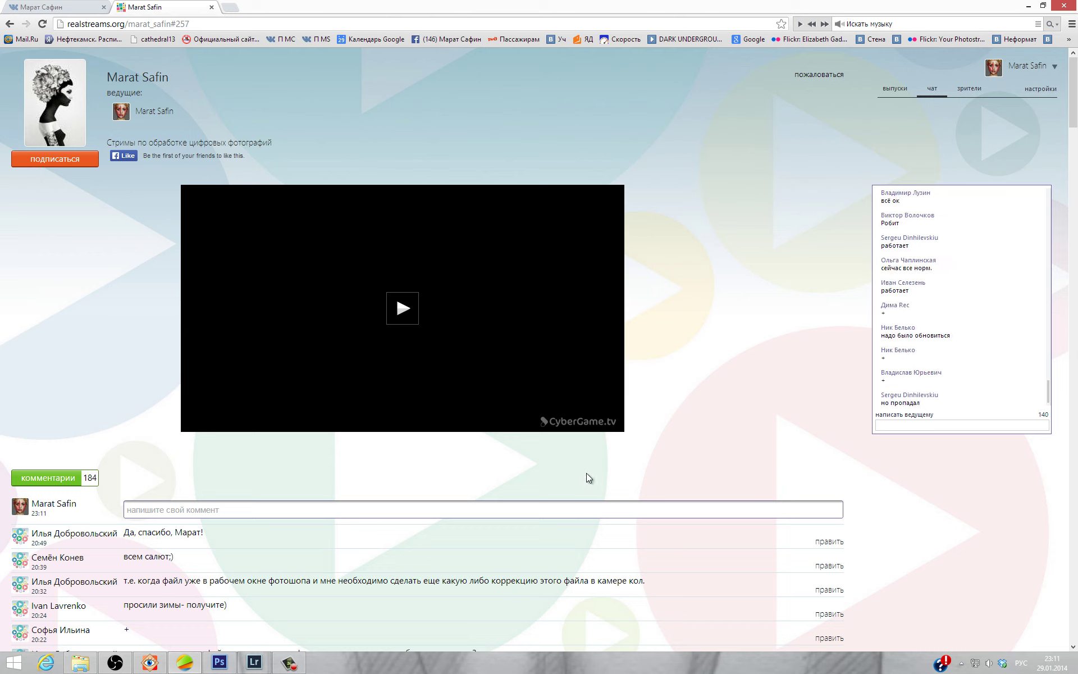
pyautogui.click(115, 663)
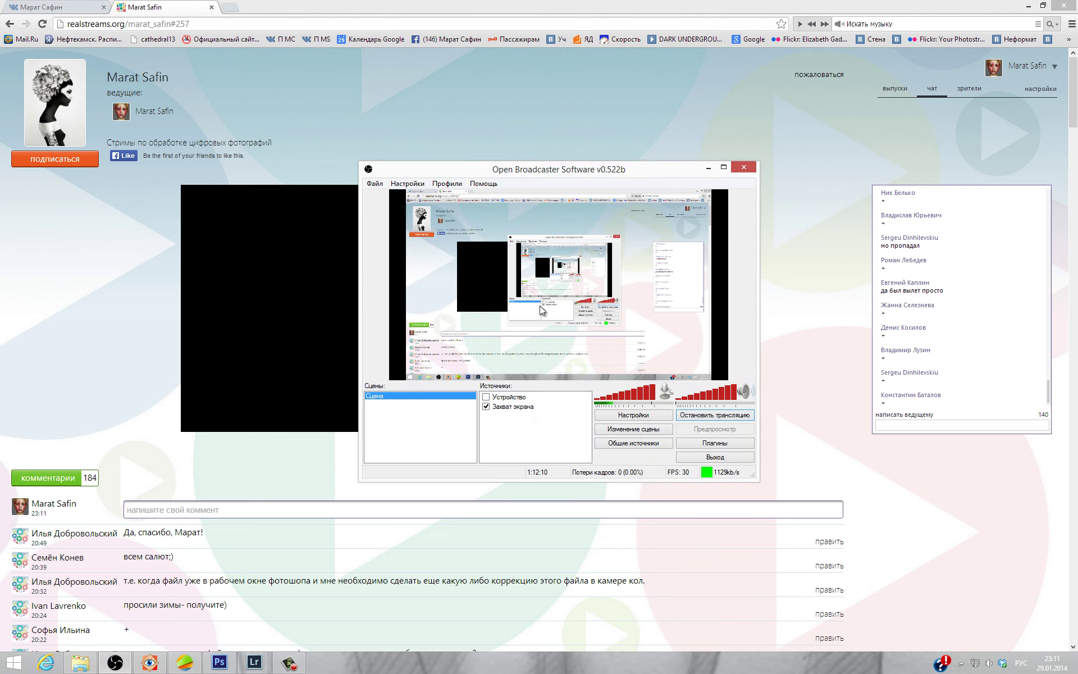
pyautogui.click(144, 9)
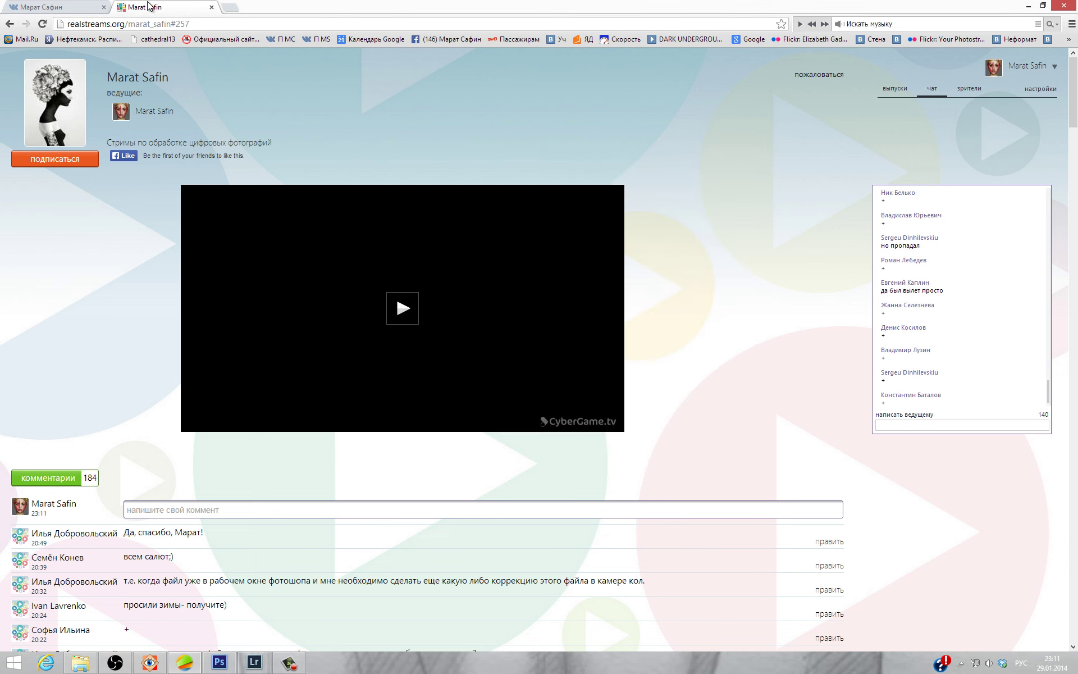
# - Switch to the vk.com wall and scroll down to the comment with two attached winter portraits
pyautogui.click(76, 5)
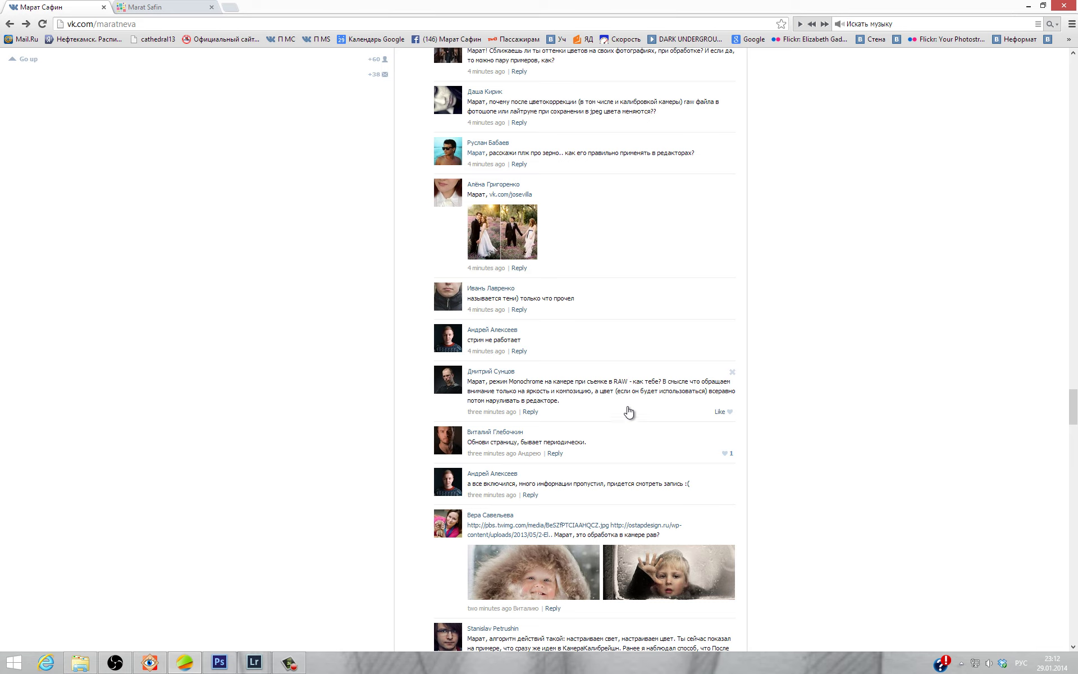
pyautogui.scroll(-1, 600, 431)
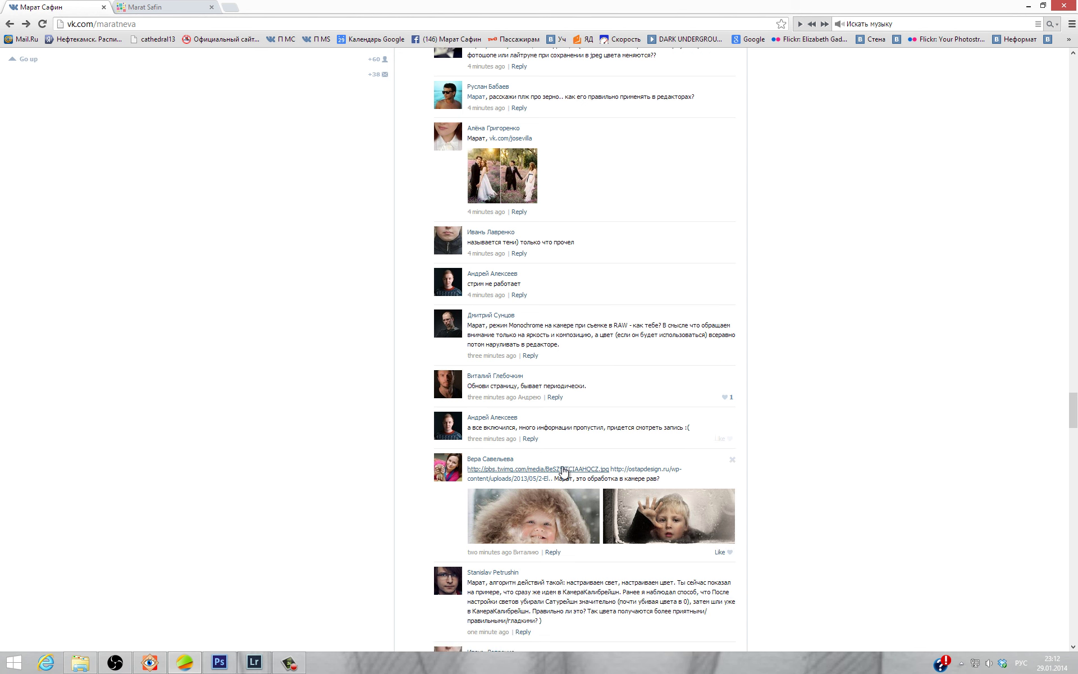
pyautogui.scroll(-1, 561, 472)
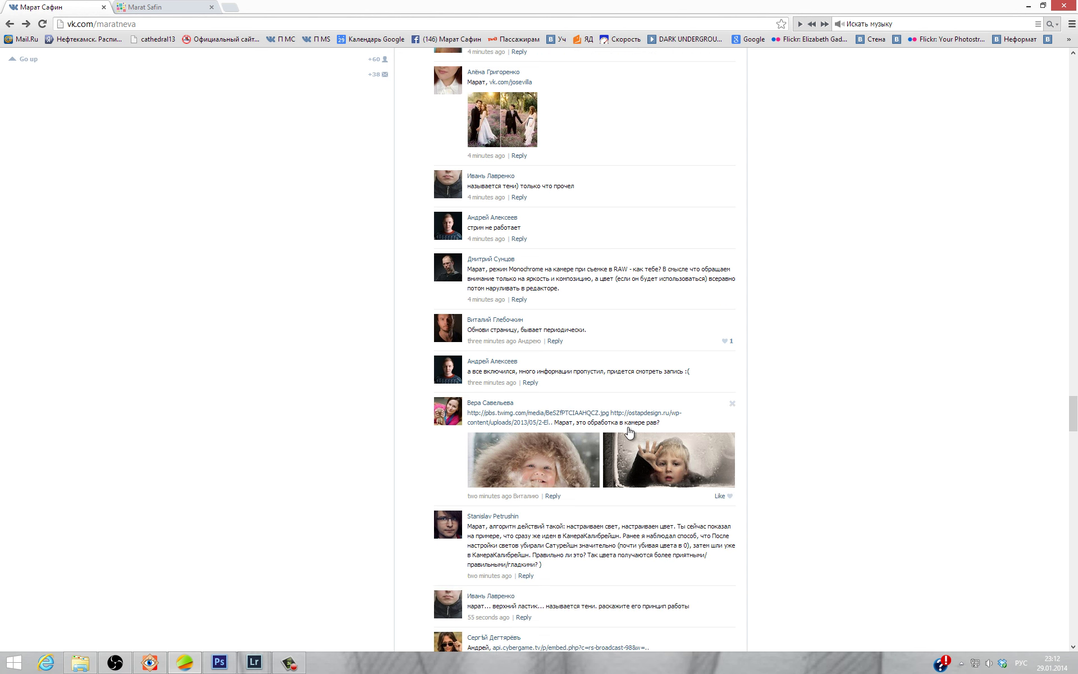
# - View both attached portraits full size, ending on the child in the fur hood, then close the viewer
pyautogui.click(574, 460)
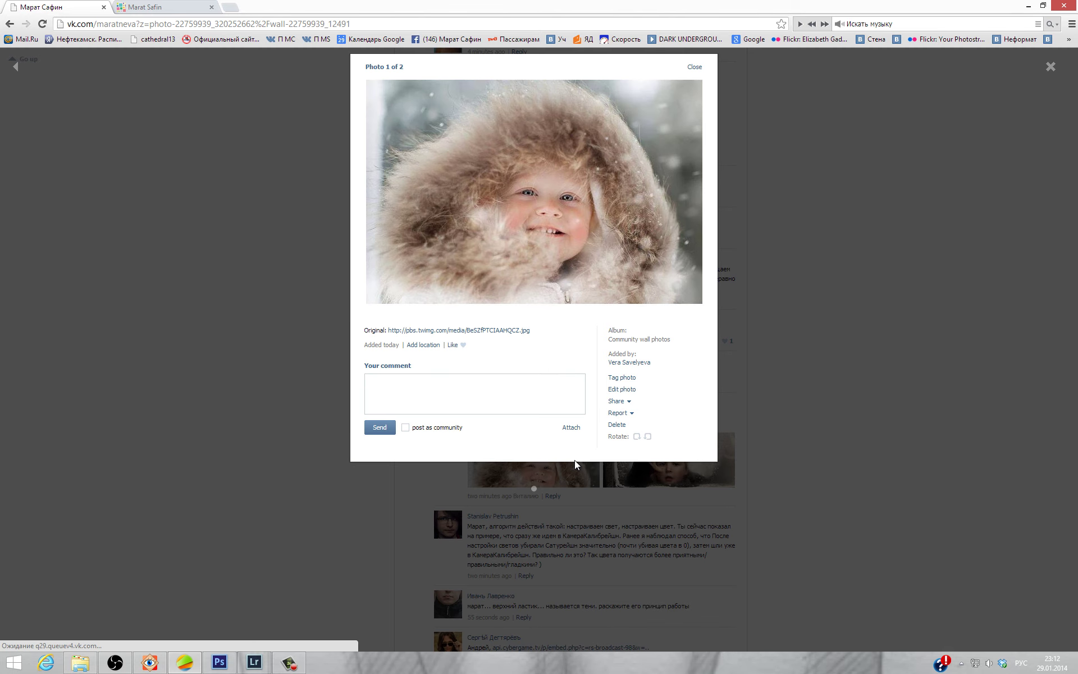
pyautogui.click(600, 292)
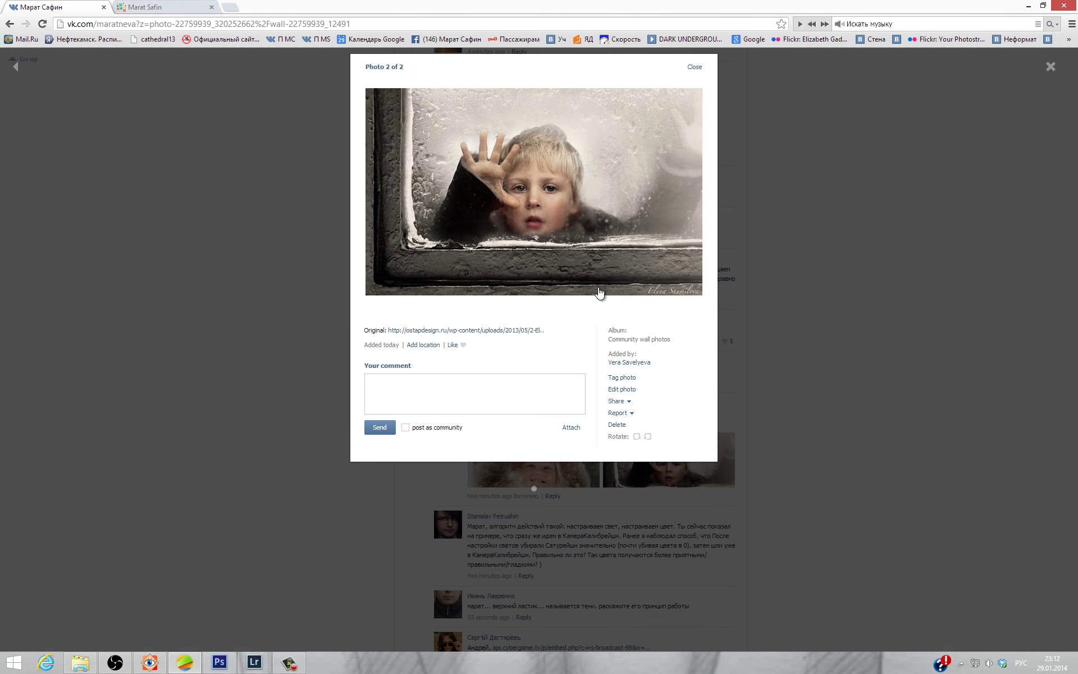
pyautogui.click(624, 267)
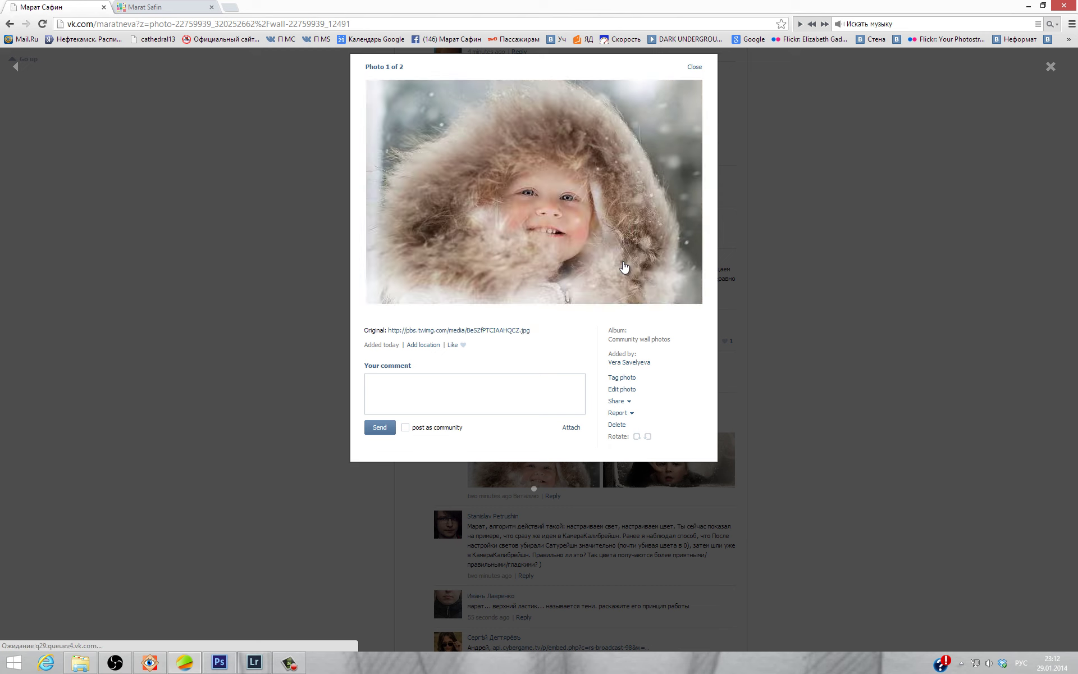
pyautogui.click(624, 267)
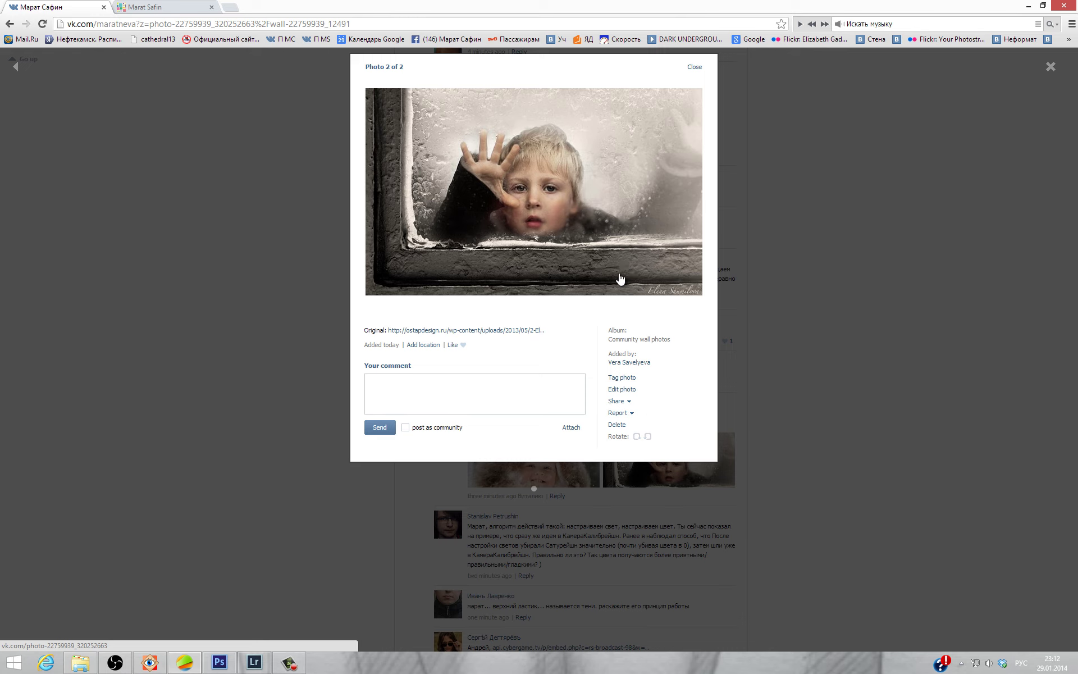
pyautogui.click(536, 268)
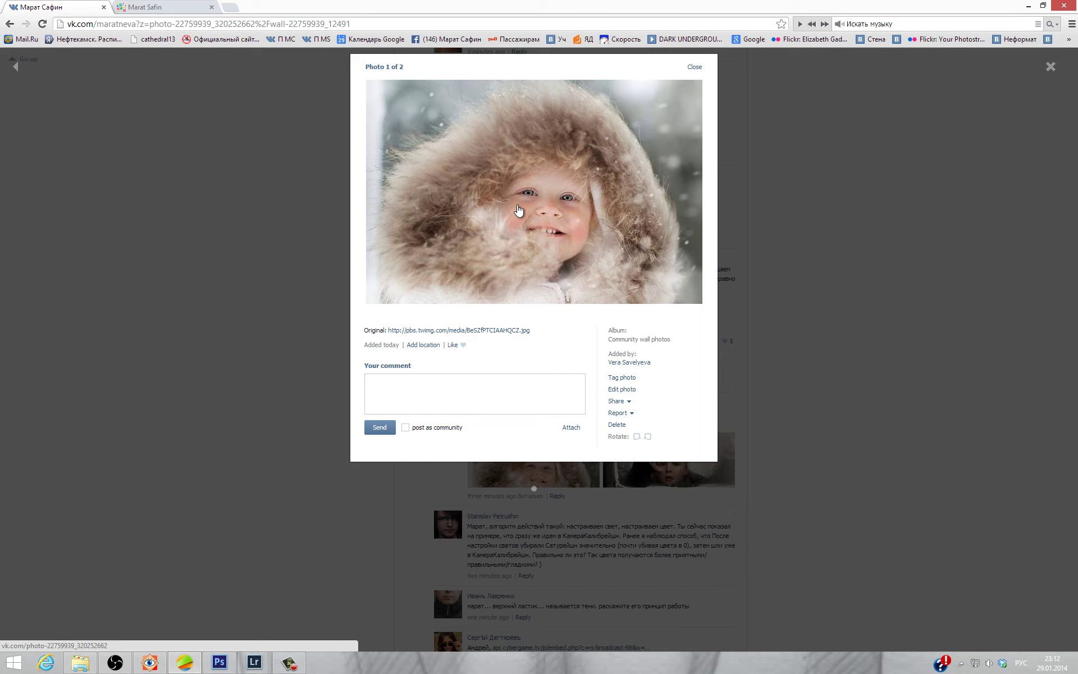
pyautogui.click(818, 265)
# - Scroll the wall comments down to the newest questions on Camera Calibration and brown toning
pyautogui.scroll(-3, 763, 385)
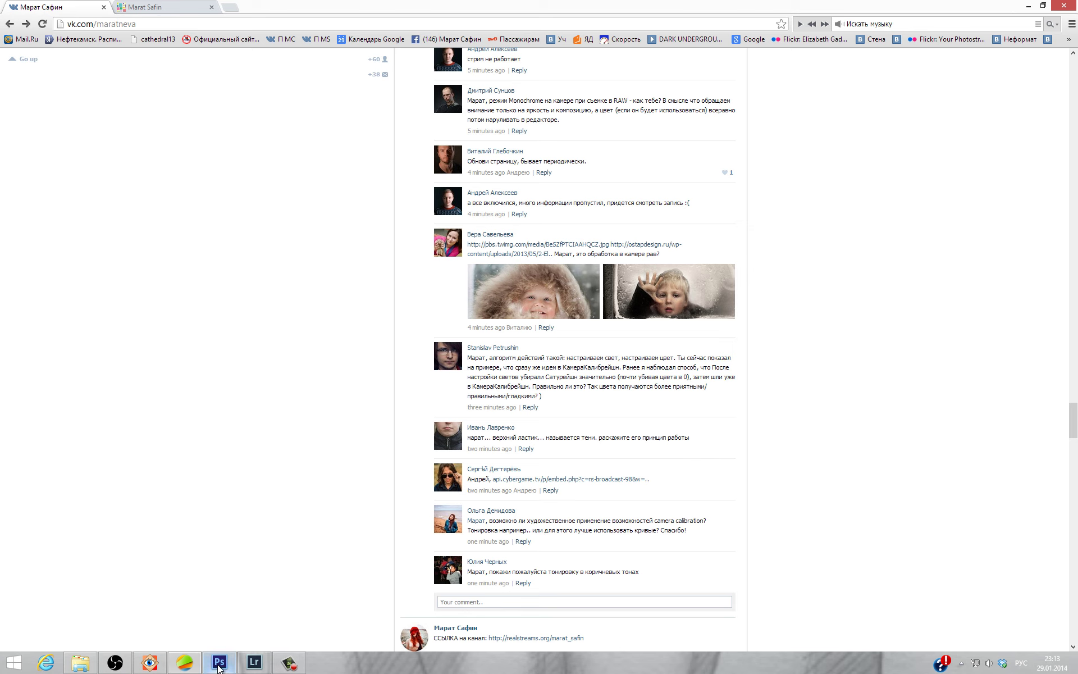
# - Open 01.NEF from the stream sample folder in FastStone into Camera Raw
pyautogui.click(189, 668)
pyautogui.moveTo(219, 662)
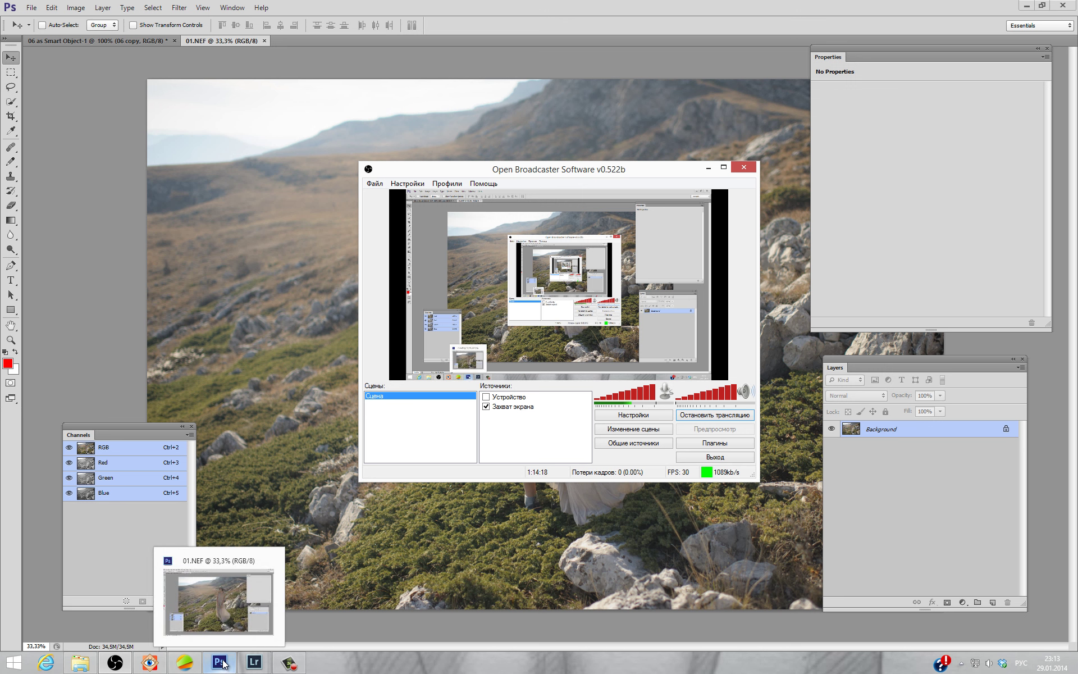
pyautogui.click(221, 668)
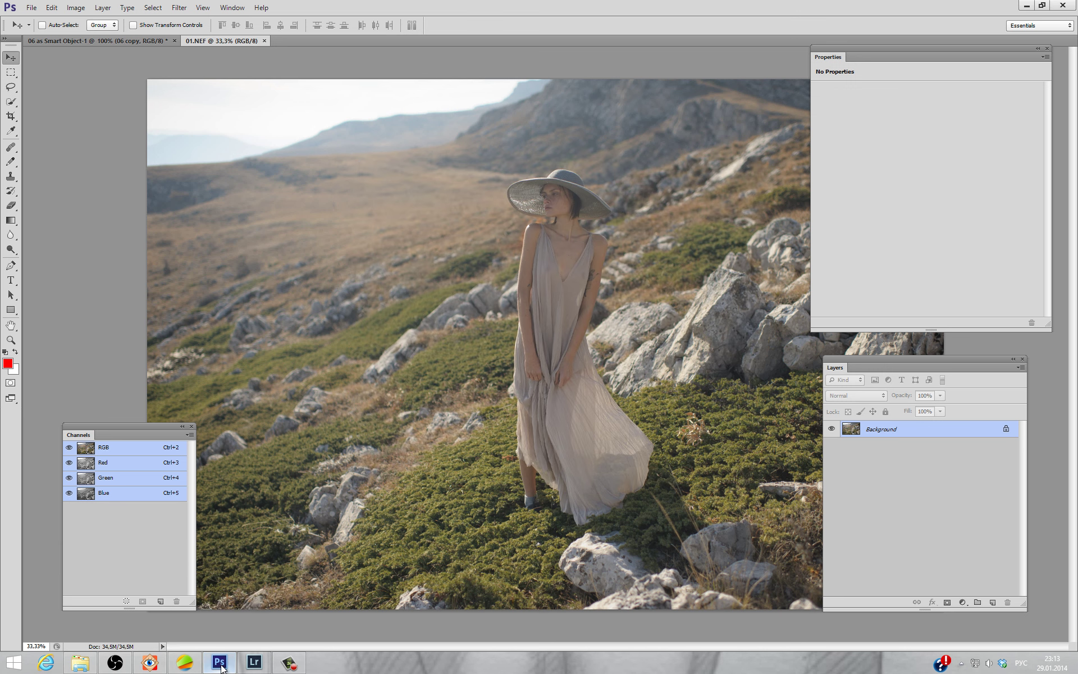
pyautogui.click(161, 663)
pyautogui.click(417, 227)
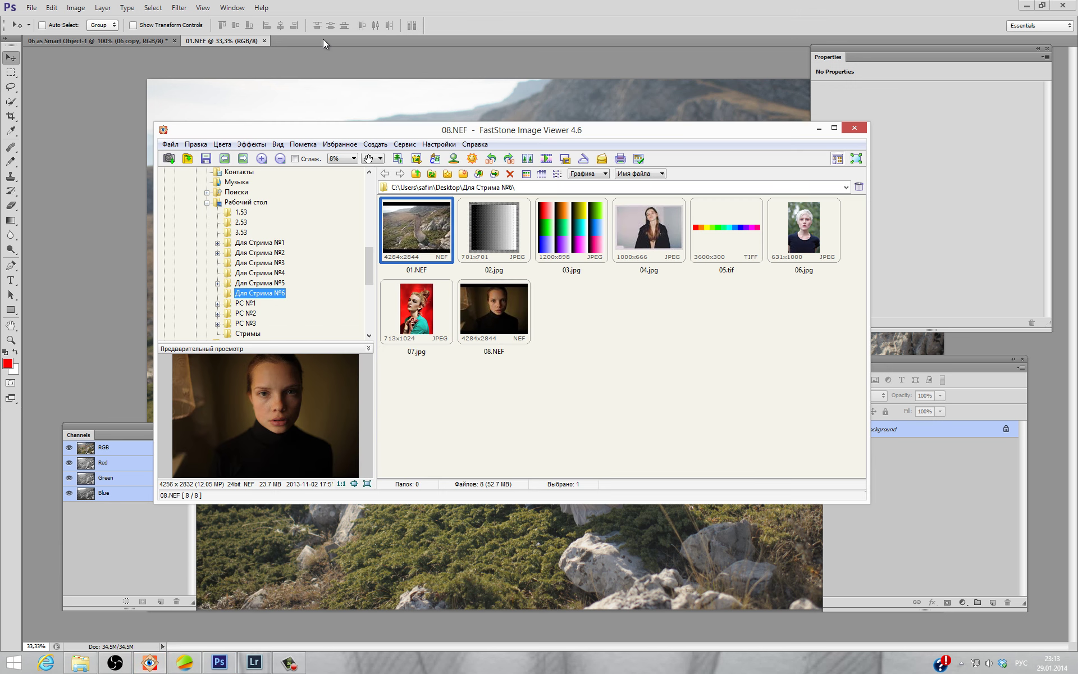
pyautogui.click(339, 57)
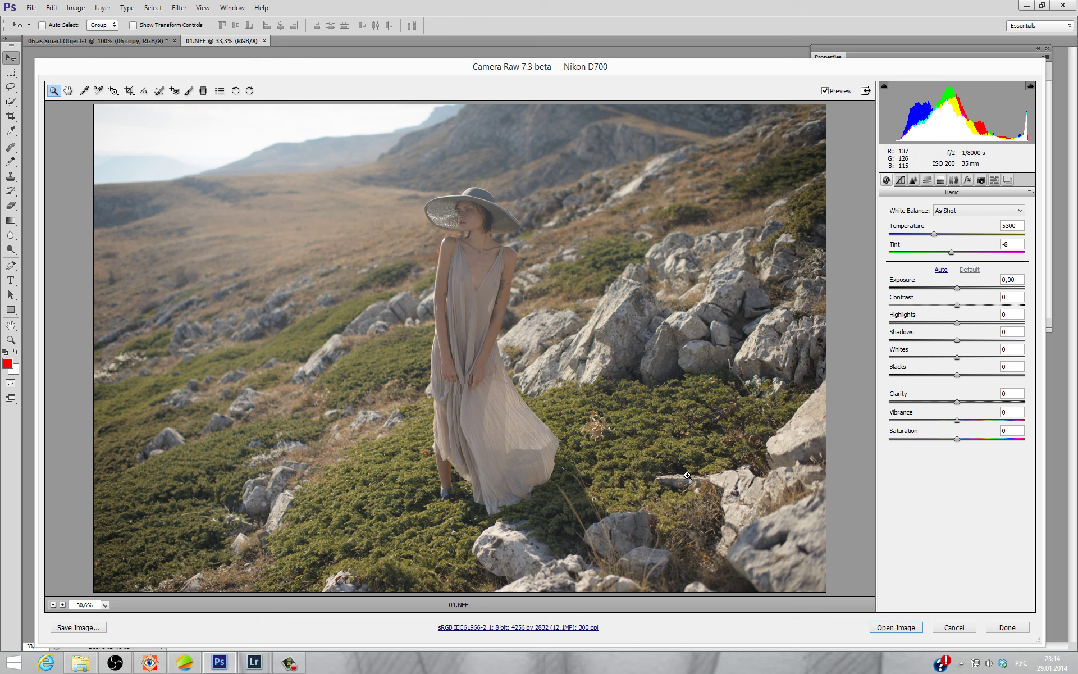
# - Set Camera Calibration Shadows Tint to +100 and open the image in Photoshop as 01-2
pyautogui.click(983, 180)
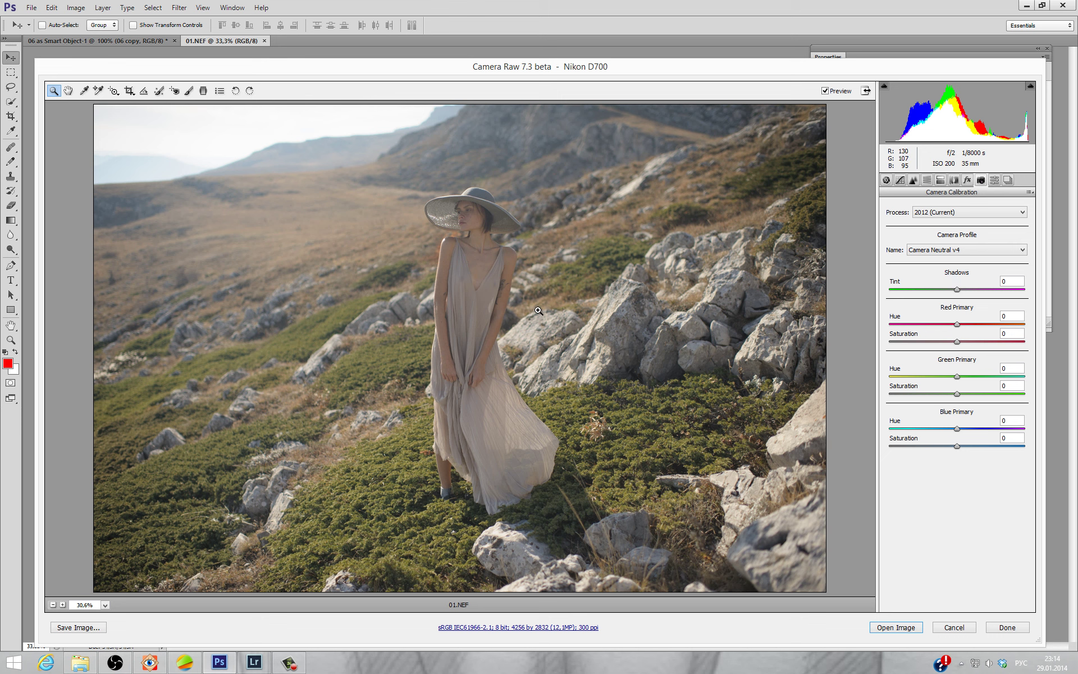
pyautogui.moveTo(970, 289); pyautogui.dragTo(1033, 294)
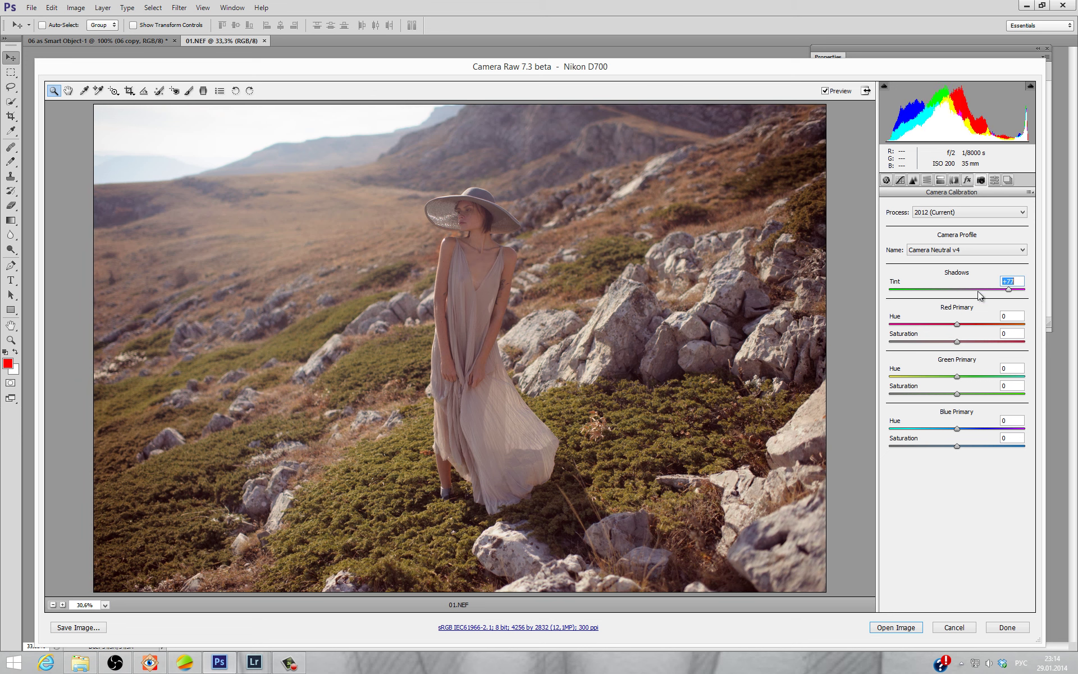
pyautogui.press('Down')
pyautogui.press('Down')
pyautogui.press('Down')
pyautogui.press('Up')
pyautogui.press('Up')
pyautogui.press('Up')
pyautogui.click(884, 627)
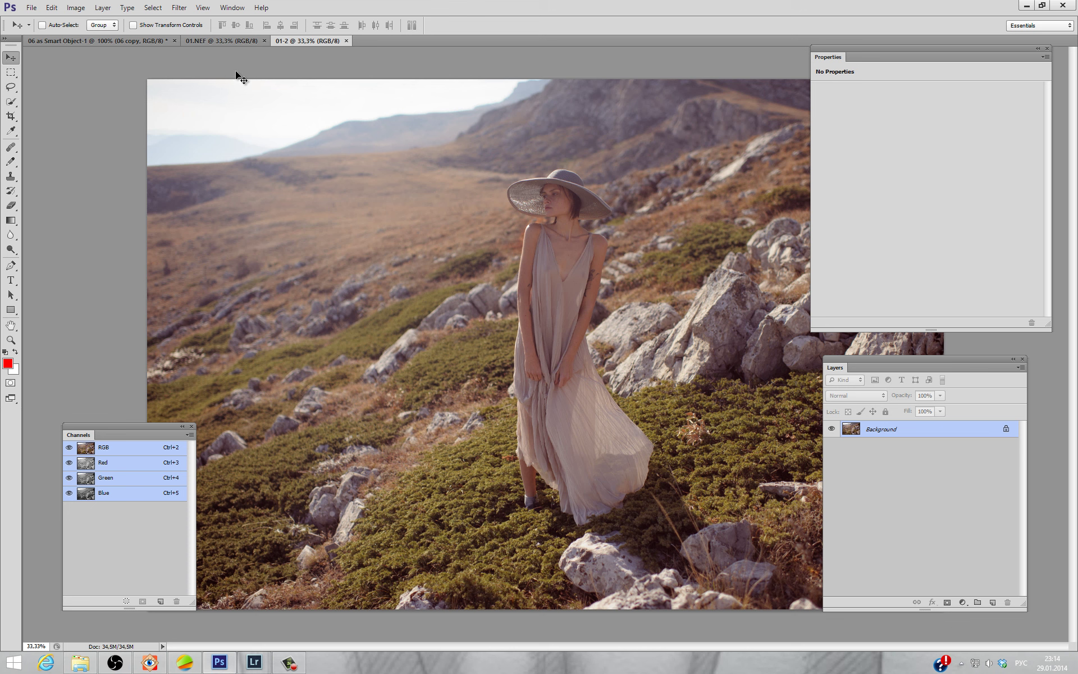
# - Paste all of 01-2 as a layer over 01.NEF in Difference blend mode
pyautogui.hotkey('ctrl', 'a')
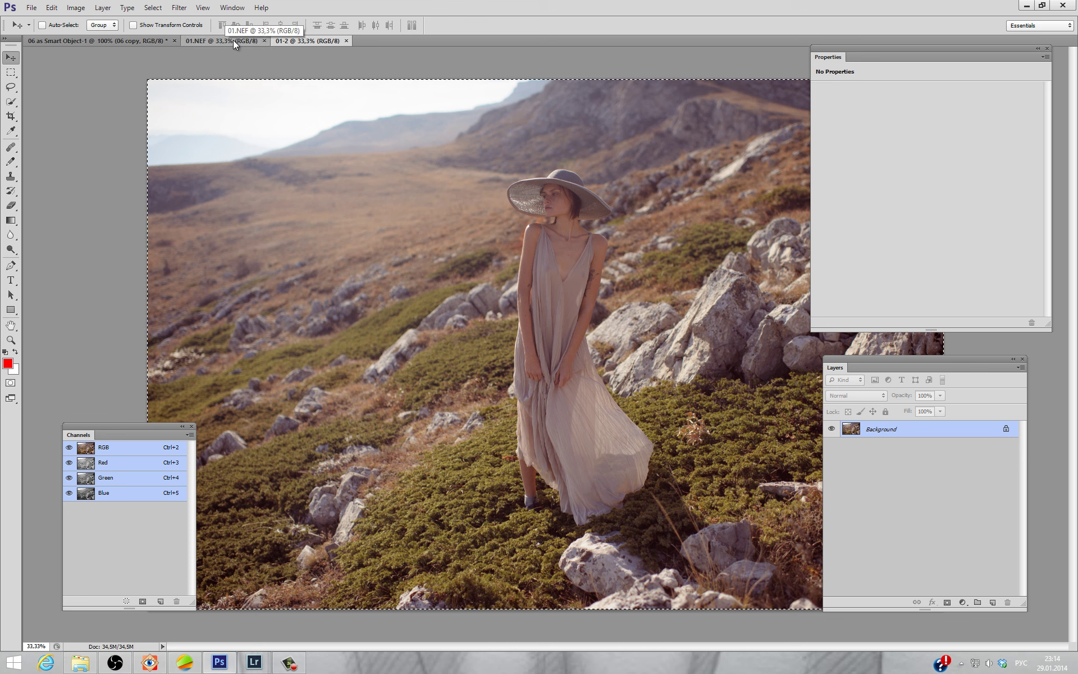
pyautogui.hotkey('ctrl', 'c')
pyautogui.click(234, 40)
pyautogui.hotkey('ctrl', 'v')
pyautogui.click(864, 396)
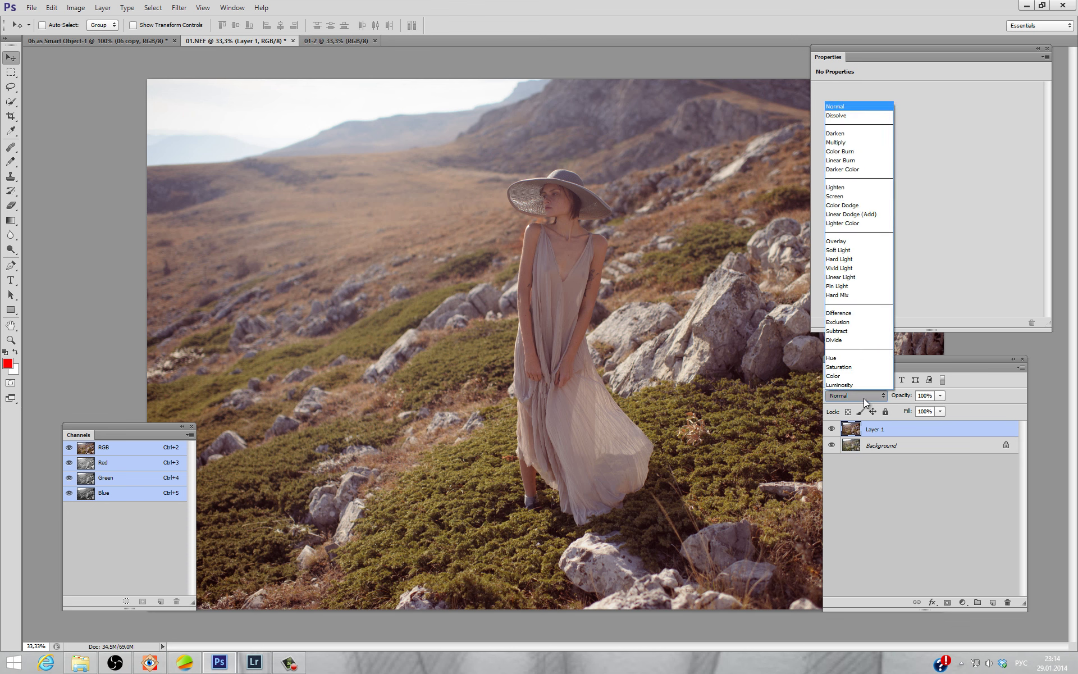
pyautogui.click(857, 312)
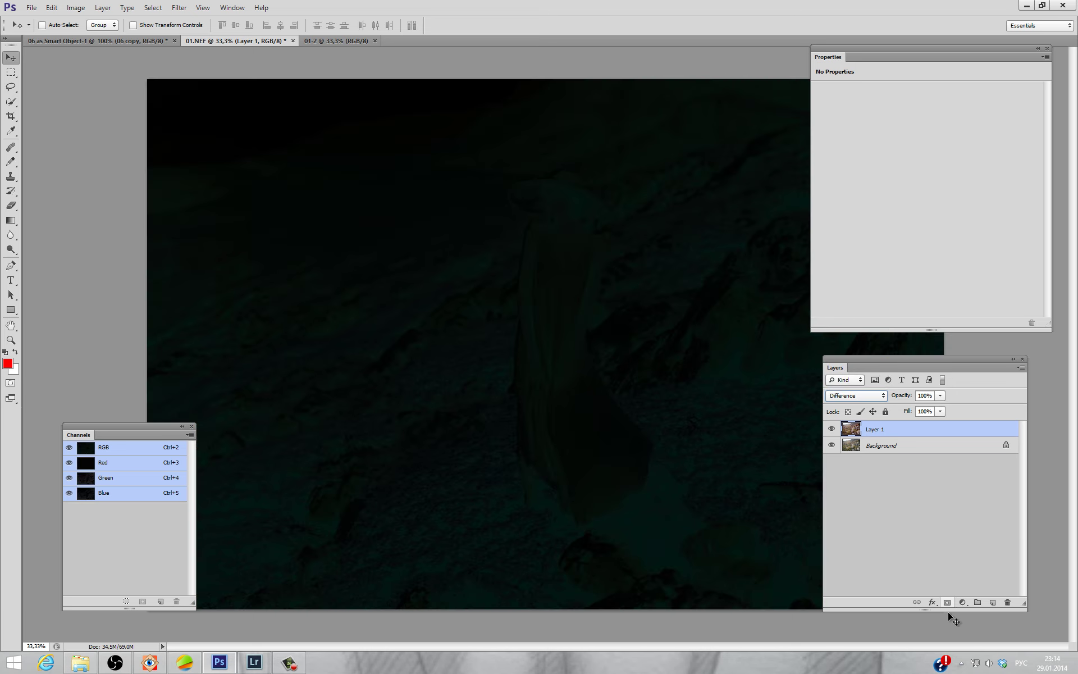
# - Add a Black & White adjustment layer using the Maximum White preset
pyautogui.click(962, 602)
pyautogui.click(1027, 492)
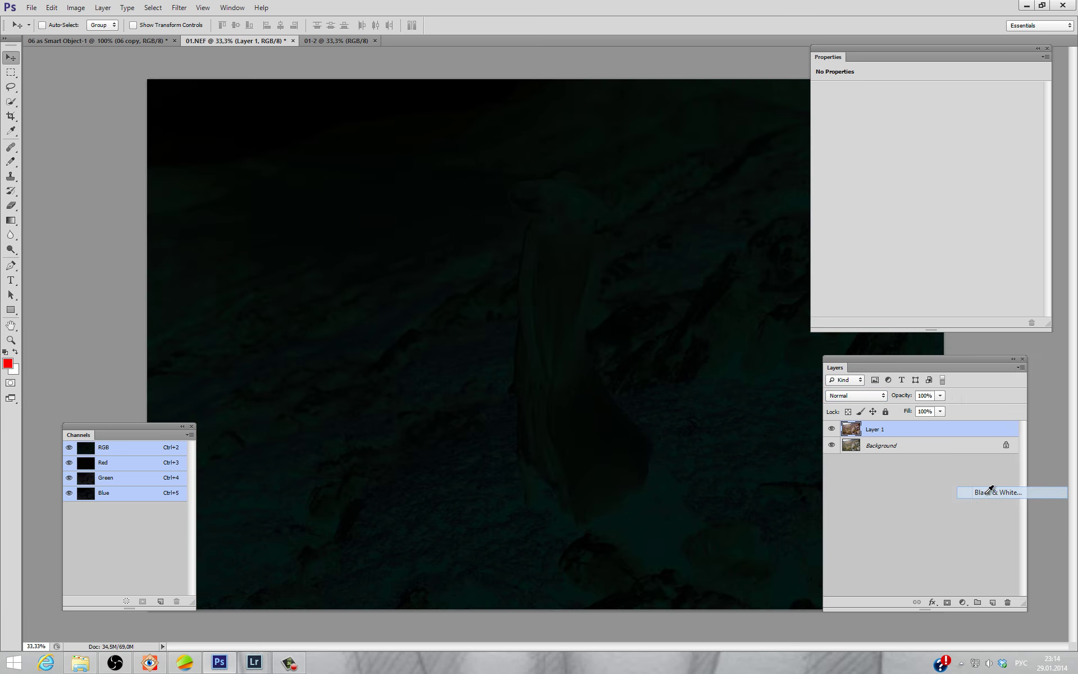
pyautogui.click(908, 89)
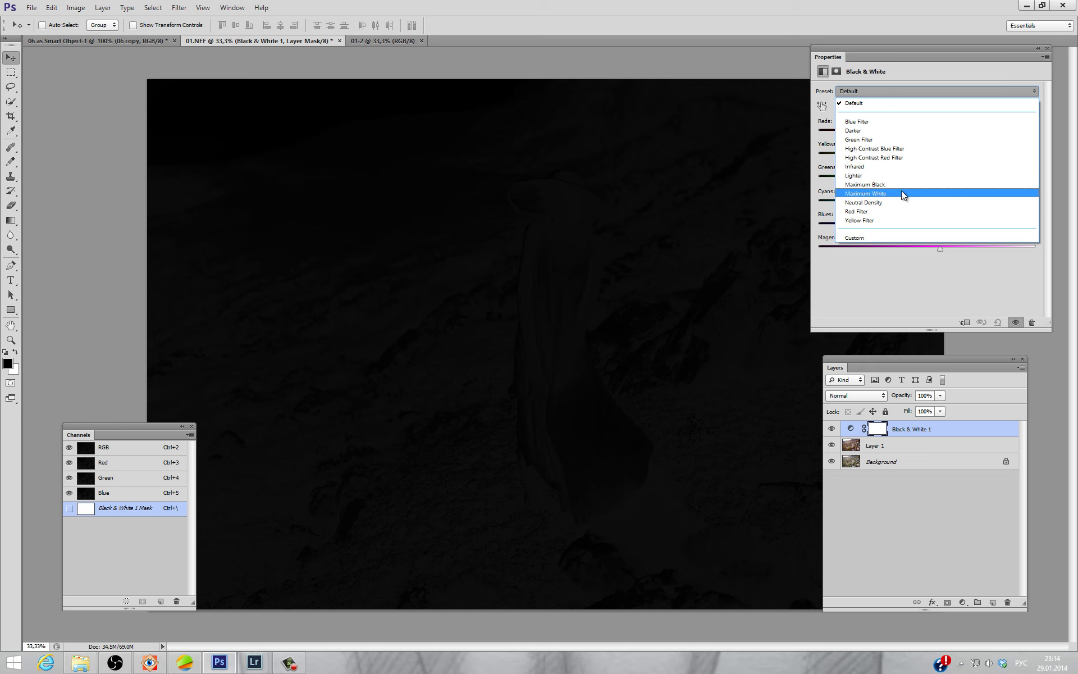
pyautogui.click(901, 193)
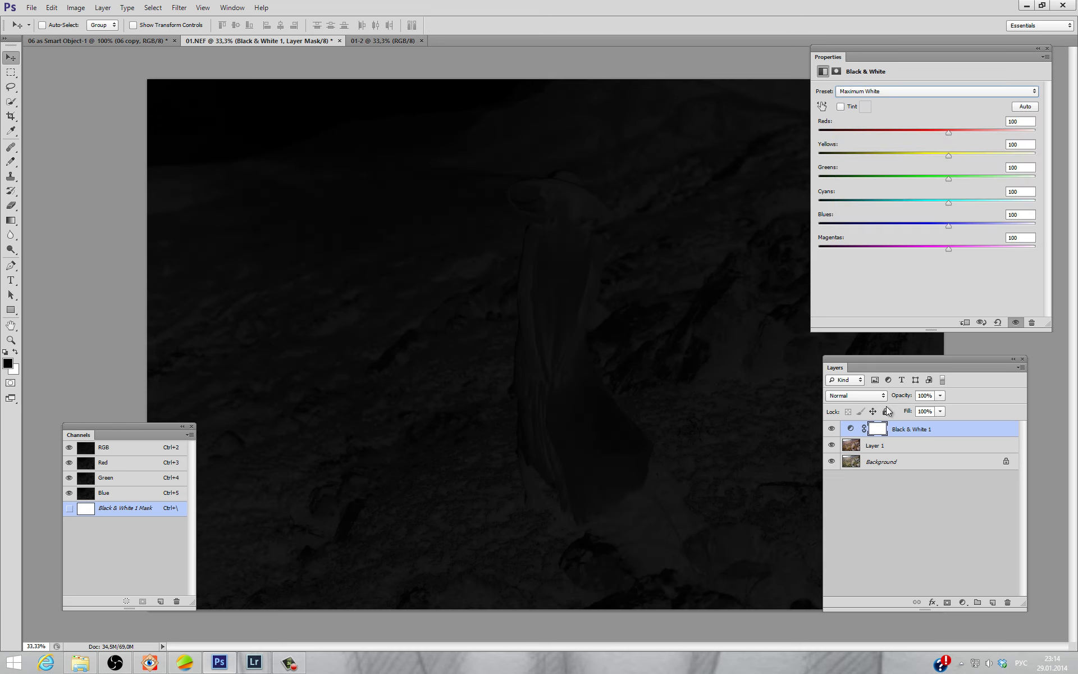
pyautogui.click(962, 602)
# - Add a Curves layer with the white point at input 37, toggling the comparison layers to compare
pyautogui.click(984, 429)
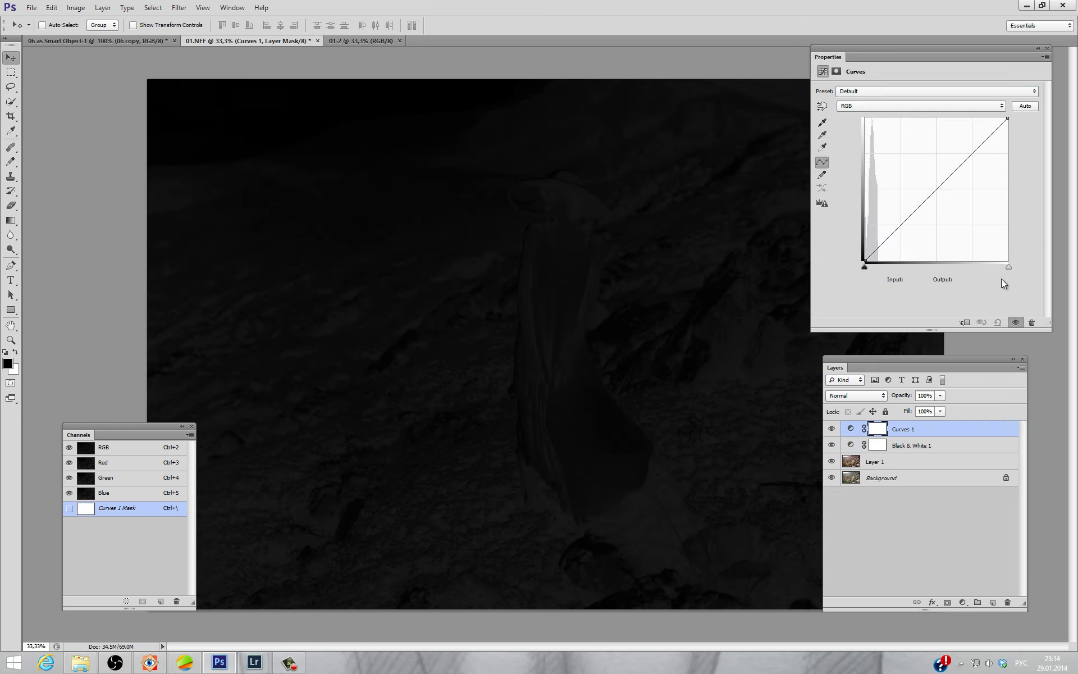
pyautogui.moveTo(1009, 266); pyautogui.dragTo(885, 258)
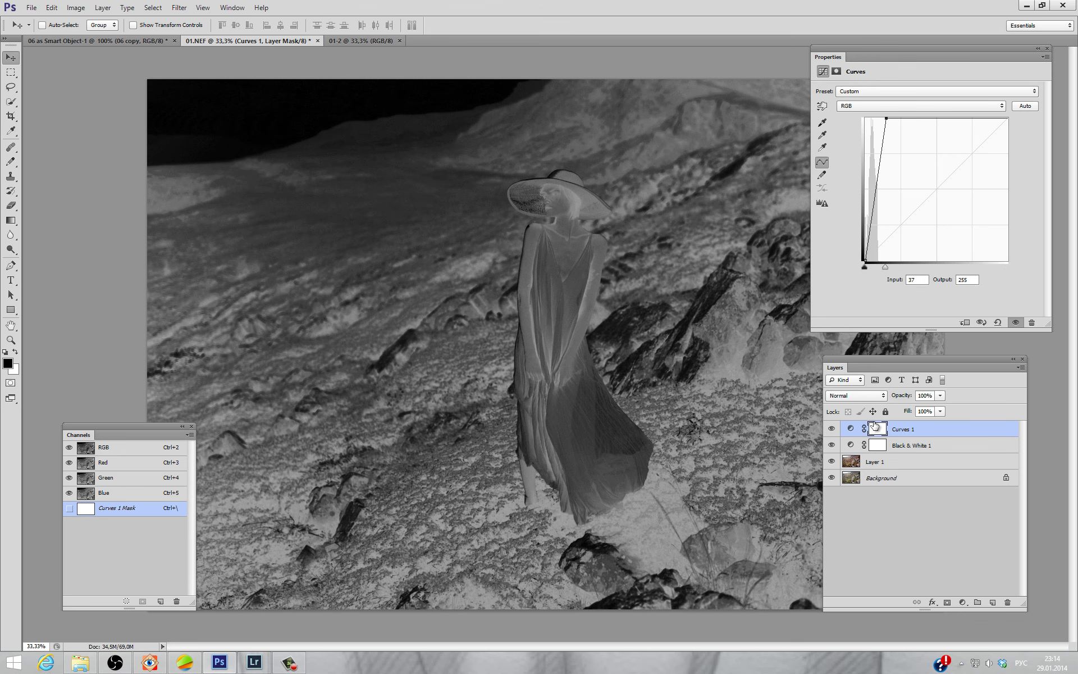
pyautogui.moveTo(831, 429)
pyautogui.mouseDown()
pyautogui.moveTo(832, 462)
pyautogui.moveTo(831, 428)
pyautogui.mouseUp()
pyautogui.moveTo(831, 462); pyautogui.dragTo(832, 429)
pyautogui.click(317, 41)
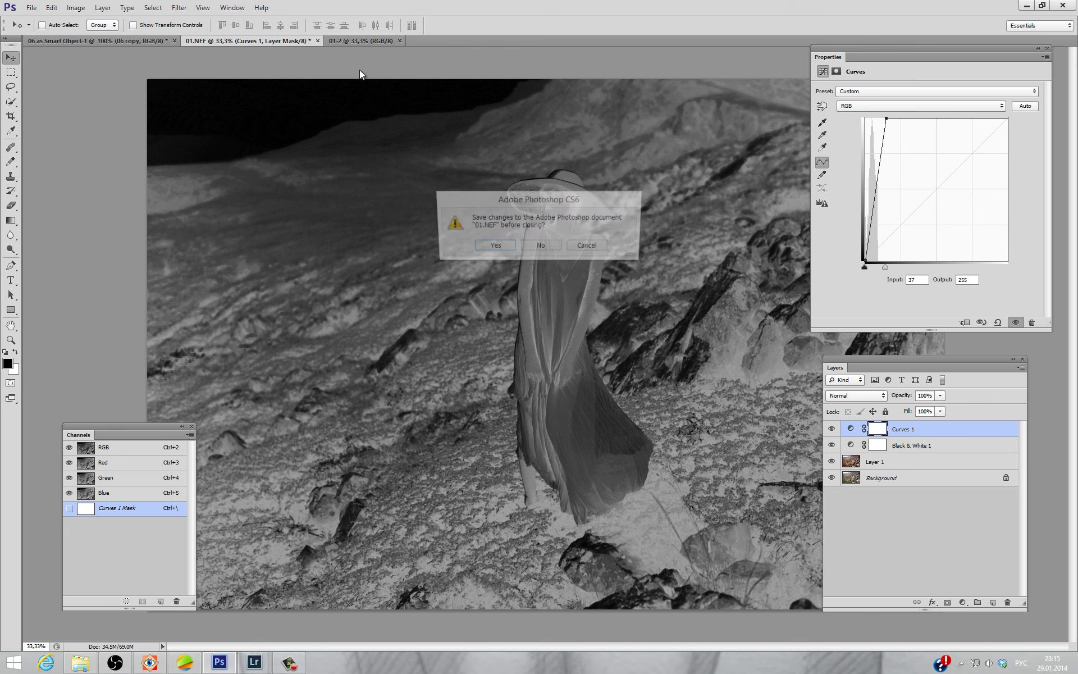
# - Close 01.NEF, 01-2 and the 06 portrait without saving, then return to the VK comments
pyautogui.click(549, 244)
pyautogui.click(256, 41)
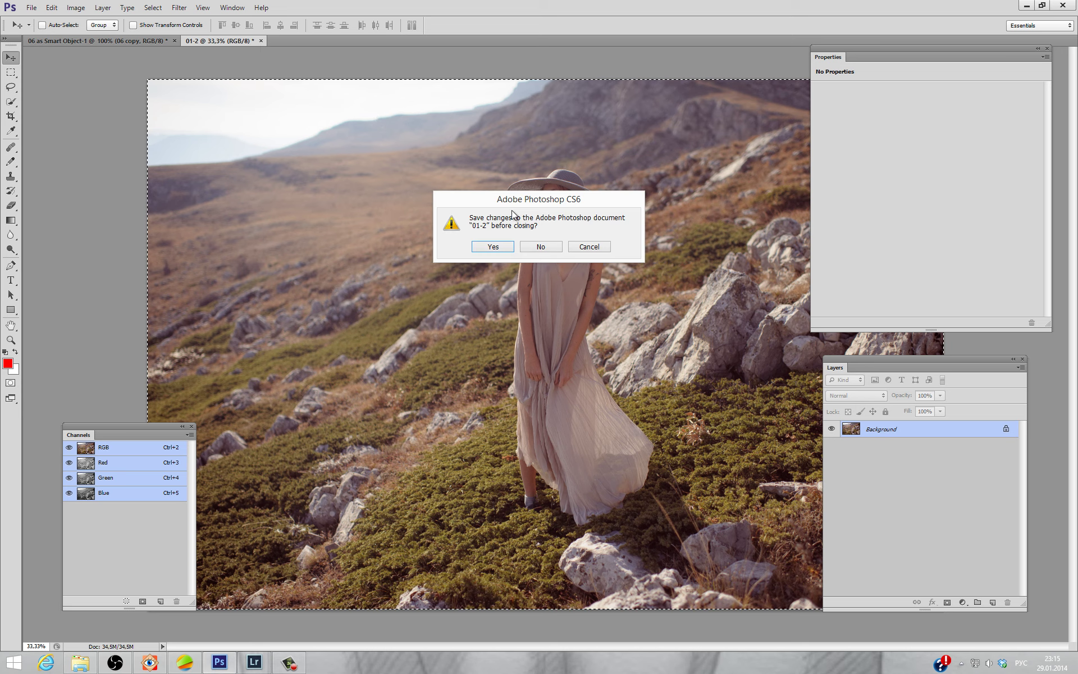
pyautogui.click(531, 248)
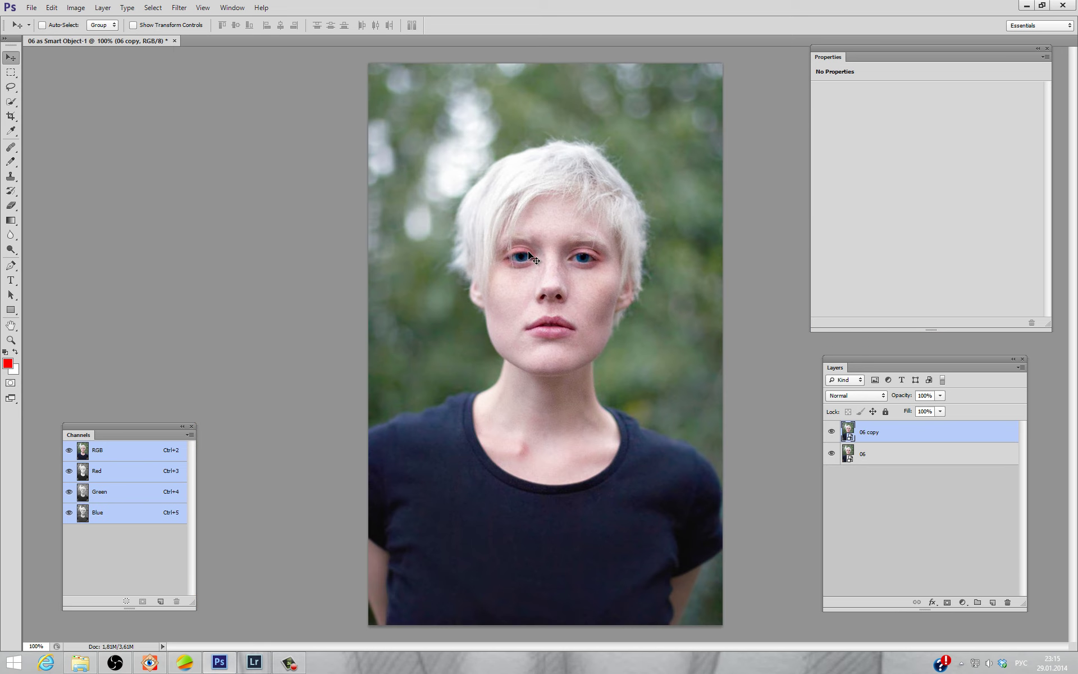
pyautogui.click(177, 42)
pyautogui.click(558, 248)
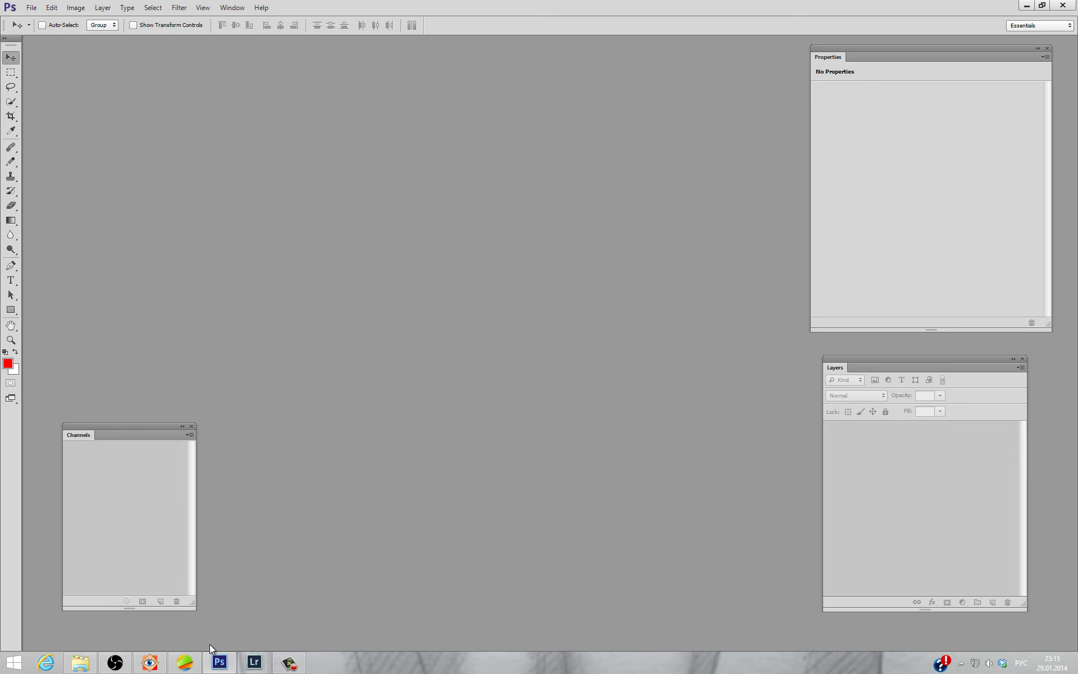
pyautogui.click(184, 663)
pyautogui.scroll(-3, 387, 466)
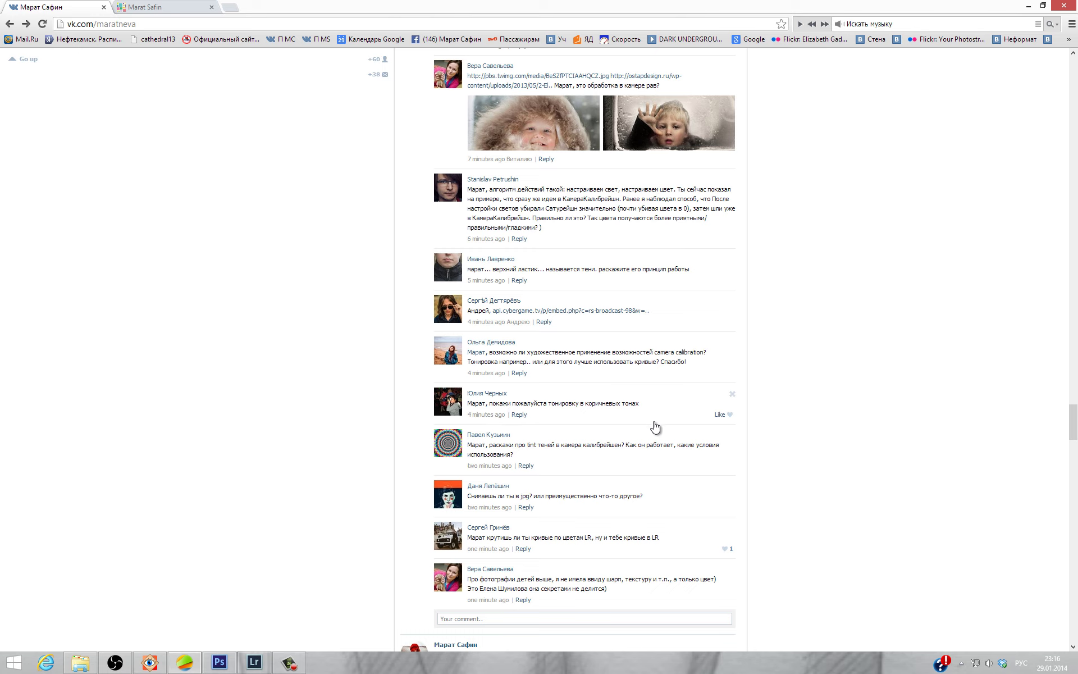
# - Scroll the VK comments and open the Flickr: Your Photostream bookmark in a new tab
pyautogui.moveTo(590, 448)
pyautogui.scroll(-1, 474, 469)
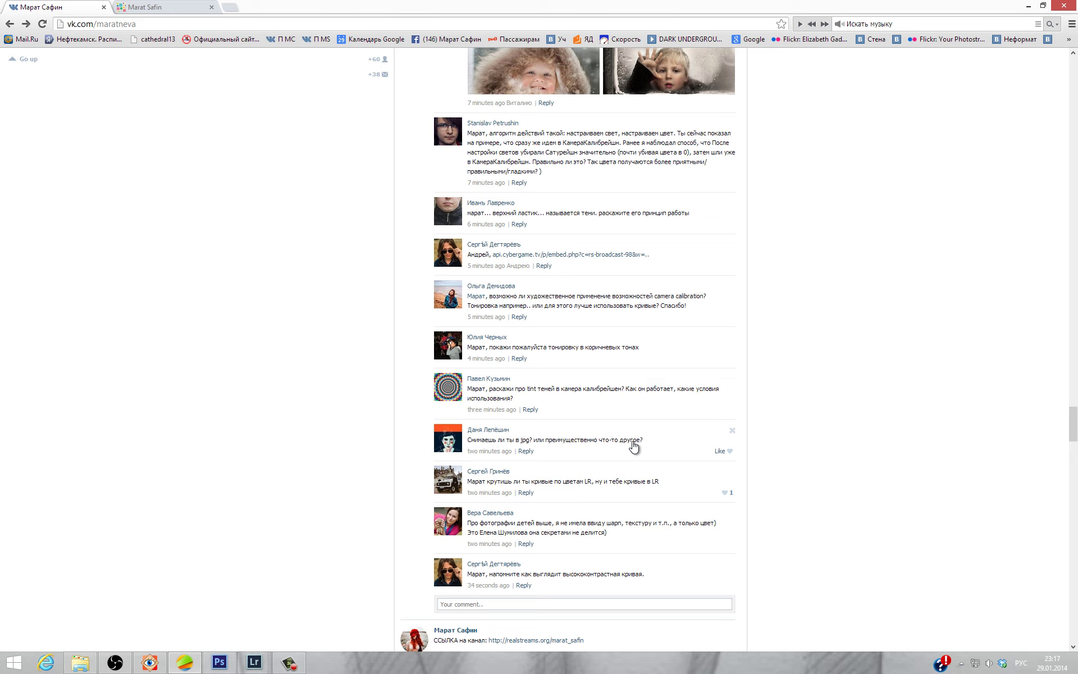
pyautogui.middleClick(912, 41)
# - Browse down and back up the 32-photo Flickr photostream, then close its tab
pyautogui.click(280, 7)
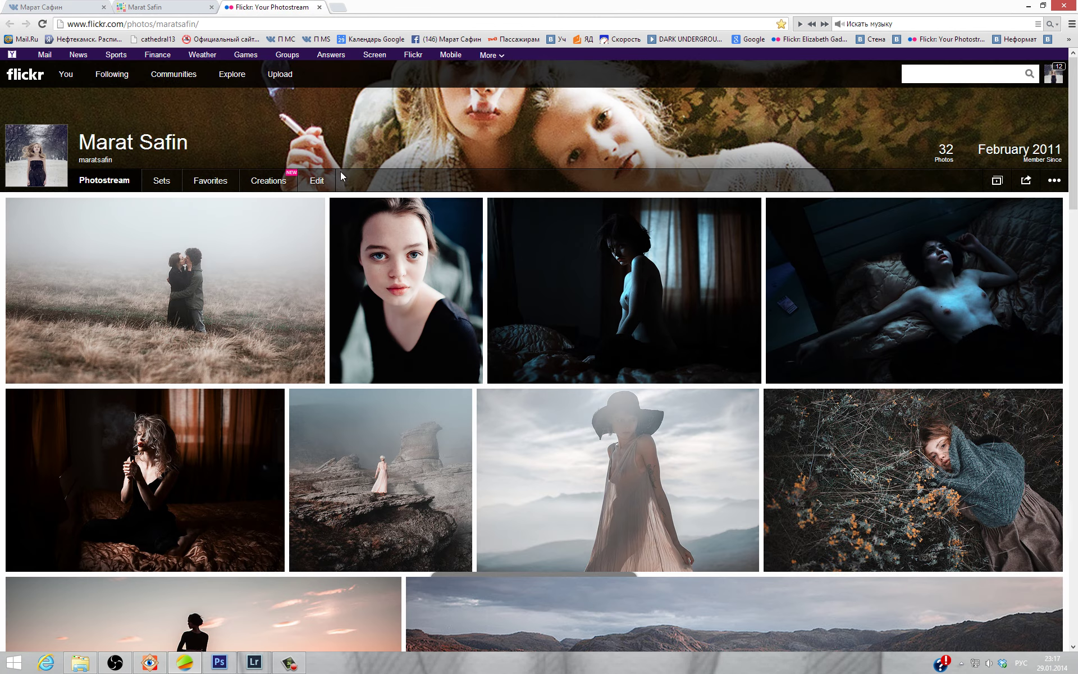
pyautogui.scroll(-3, 264, 313)
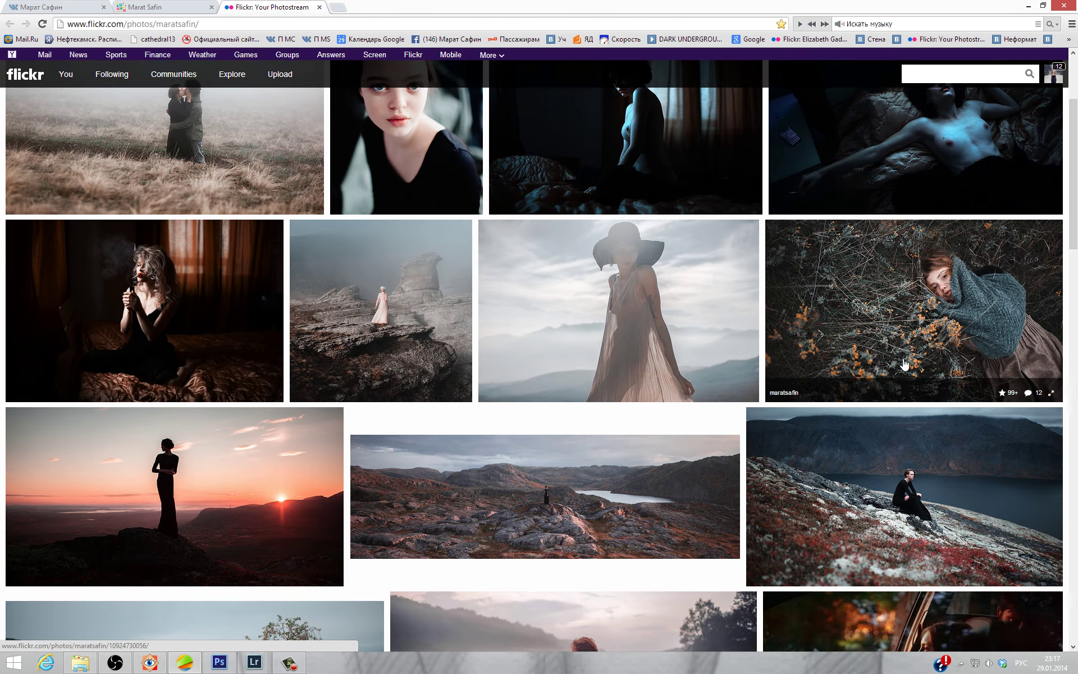
pyautogui.scroll(-5, 904, 365)
pyautogui.scroll(-4, 904, 365)
pyautogui.scroll(-4, 904, 365)
pyautogui.scroll(-1, 904, 364)
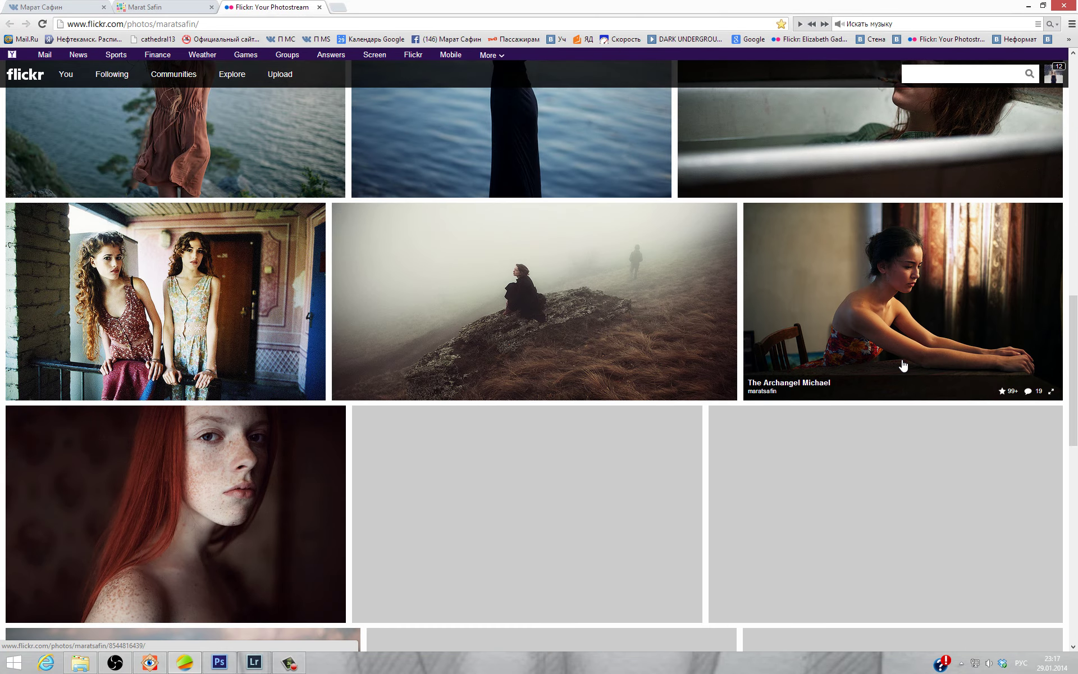
pyautogui.scroll(-3, 902, 365)
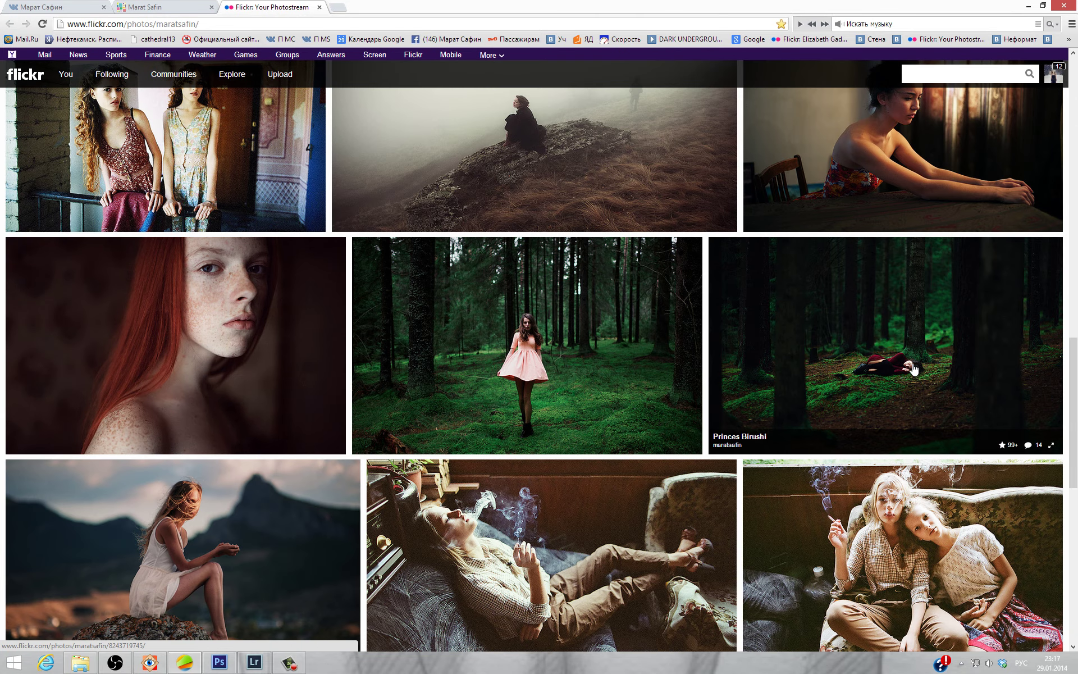
pyautogui.scroll(-5, 626, 440)
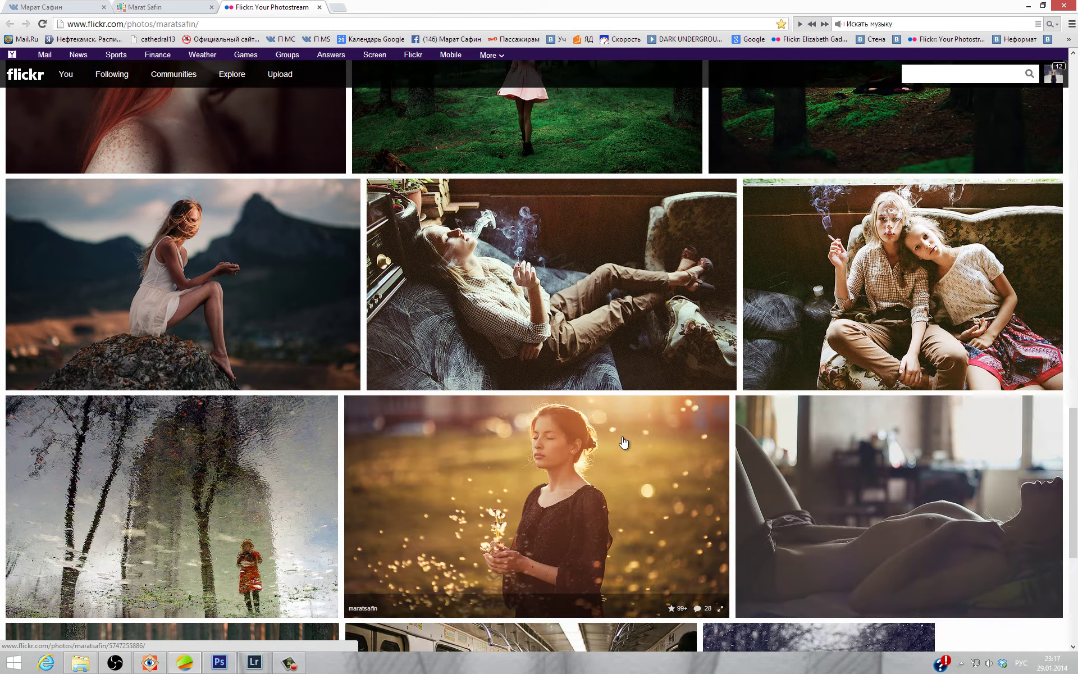
pyautogui.scroll(-3, 623, 442)
pyautogui.scroll(-2, 623, 442)
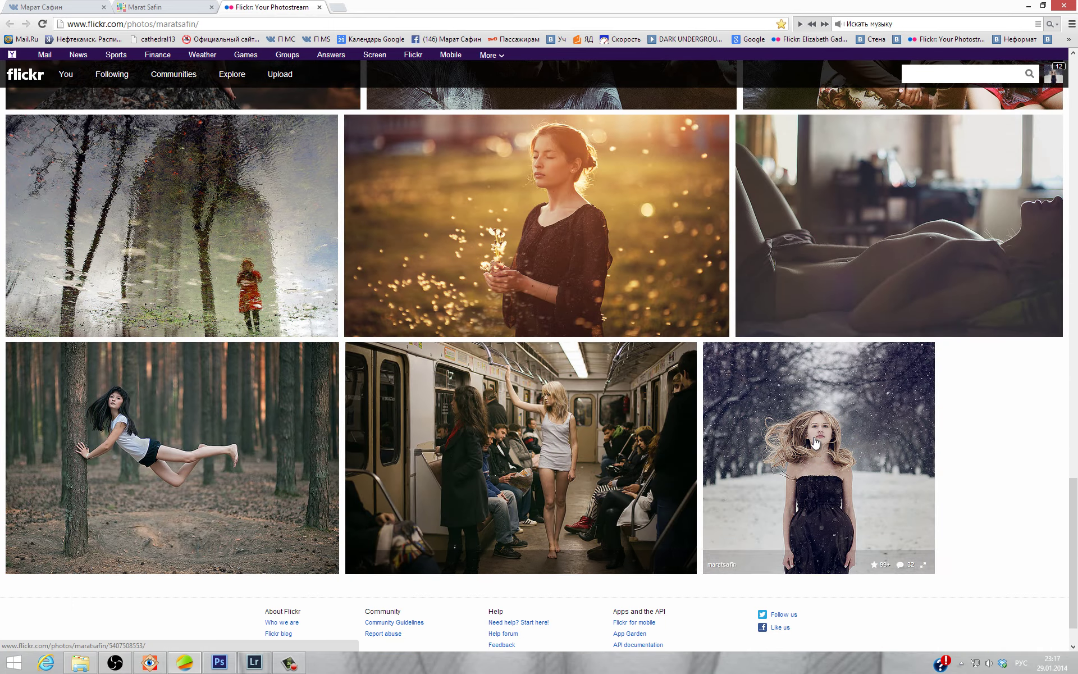
pyautogui.scroll(3, 816, 442)
pyautogui.scroll(3, 797, 438)
pyautogui.scroll(4, 783, 434)
pyautogui.scroll(4, 781, 435)
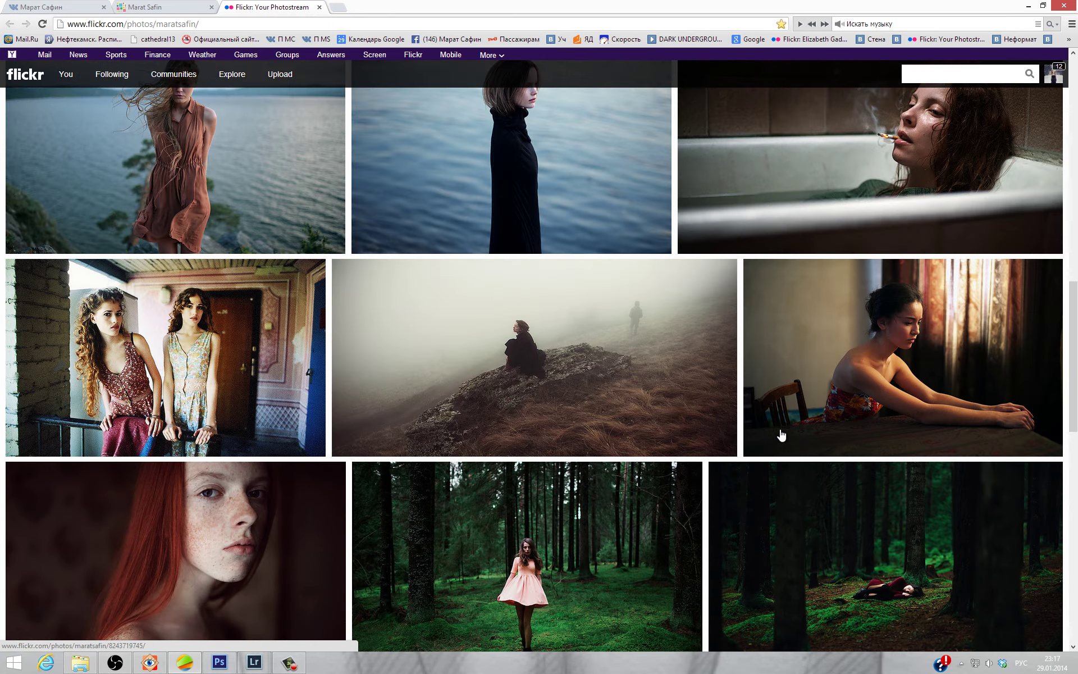
pyautogui.scroll(3, 781, 435)
pyautogui.scroll(4, 750, 422)
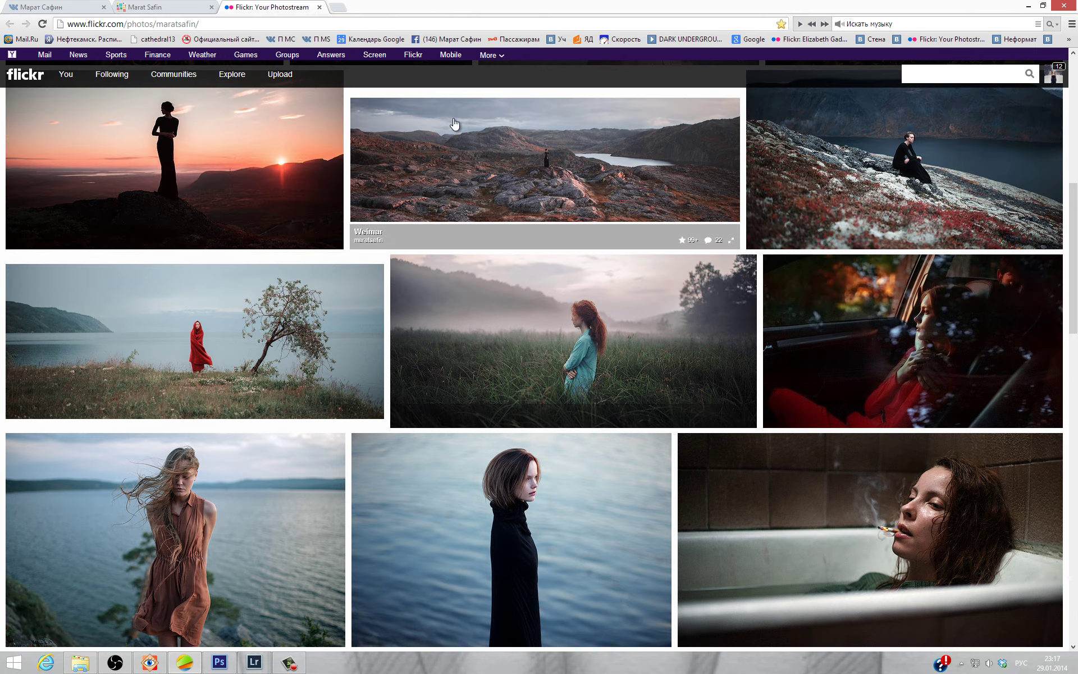
pyautogui.click(319, 7)
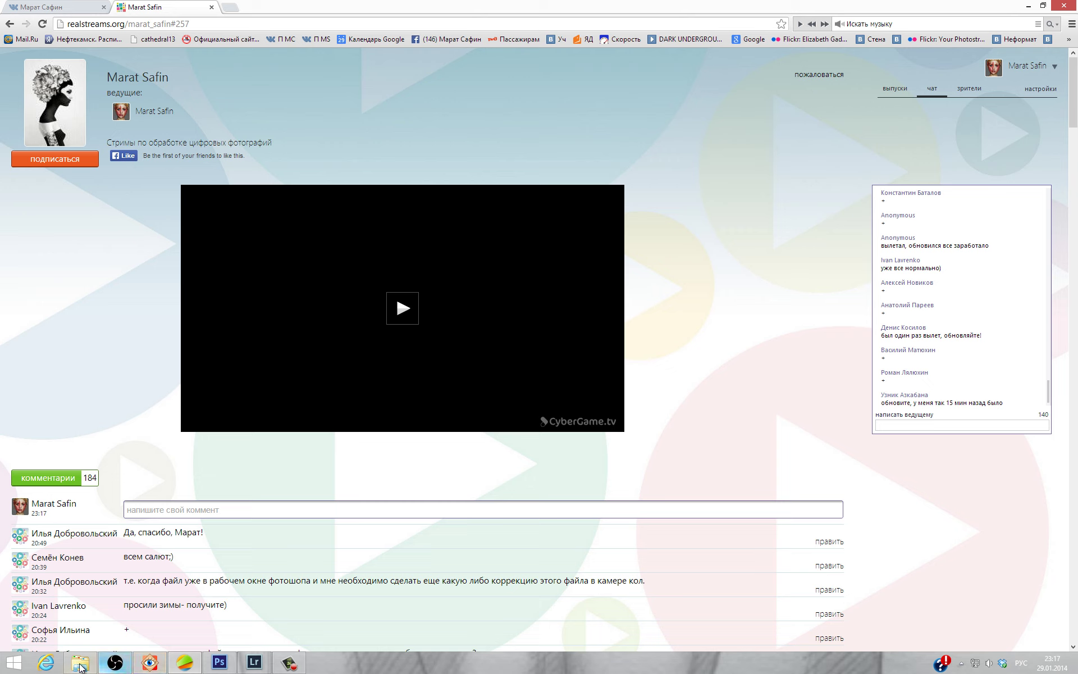
pyautogui.moveTo(149, 662)
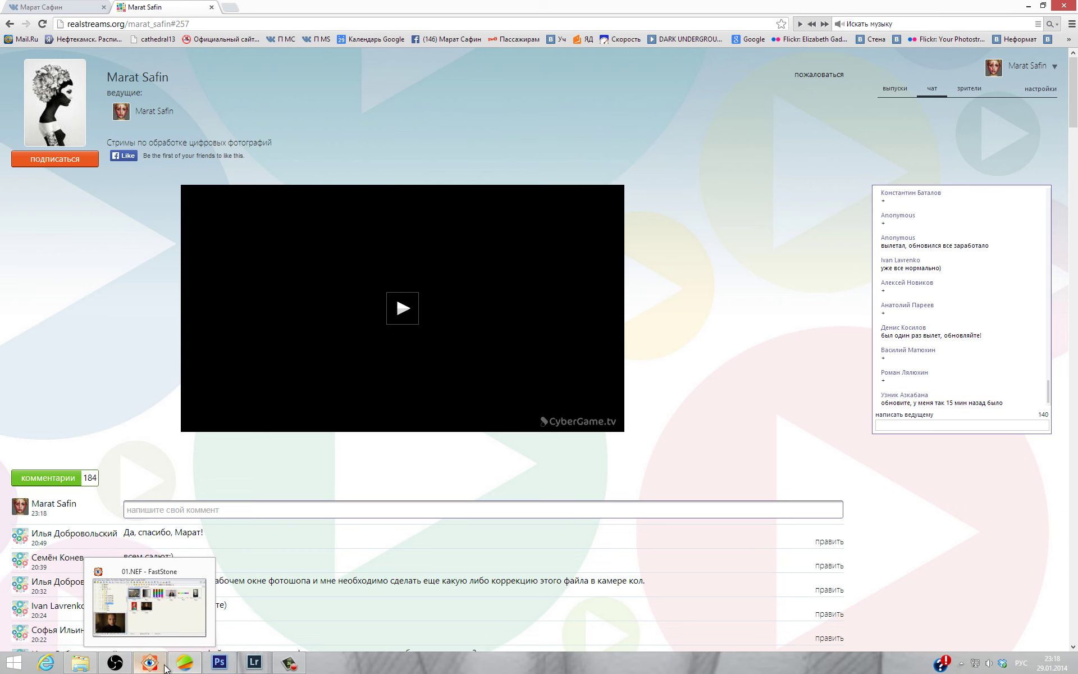
# - Return to the vk.com comments tab in Chrome and bring up FastStone with the stream's image folder
pyautogui.click(219, 662)
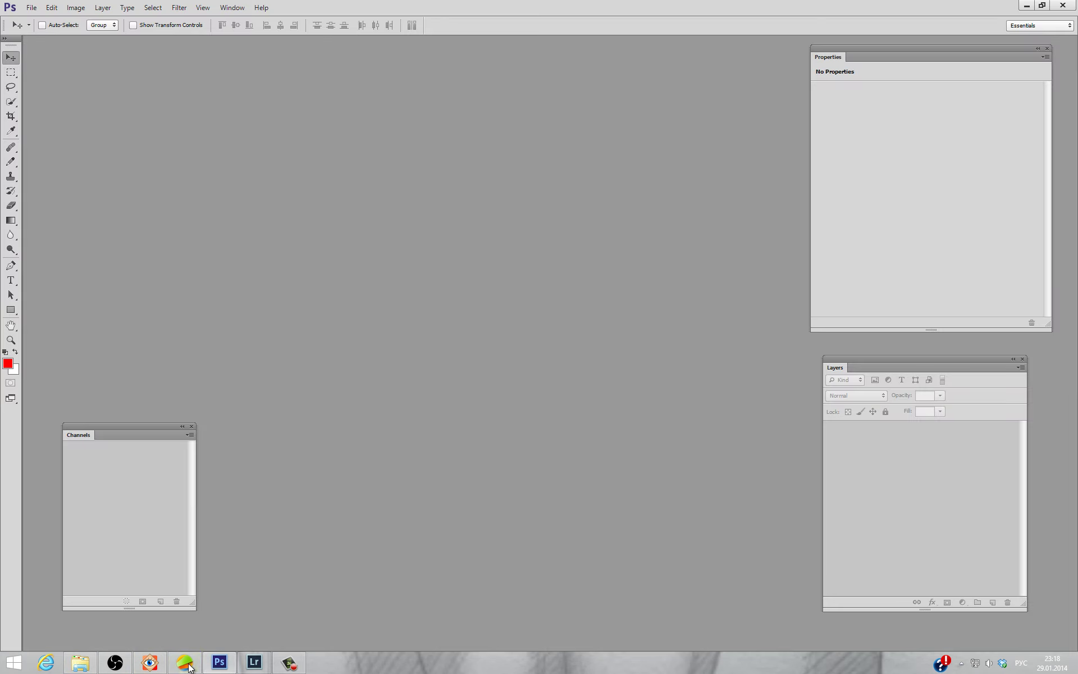
pyautogui.click(189, 666)
pyautogui.click(84, 7)
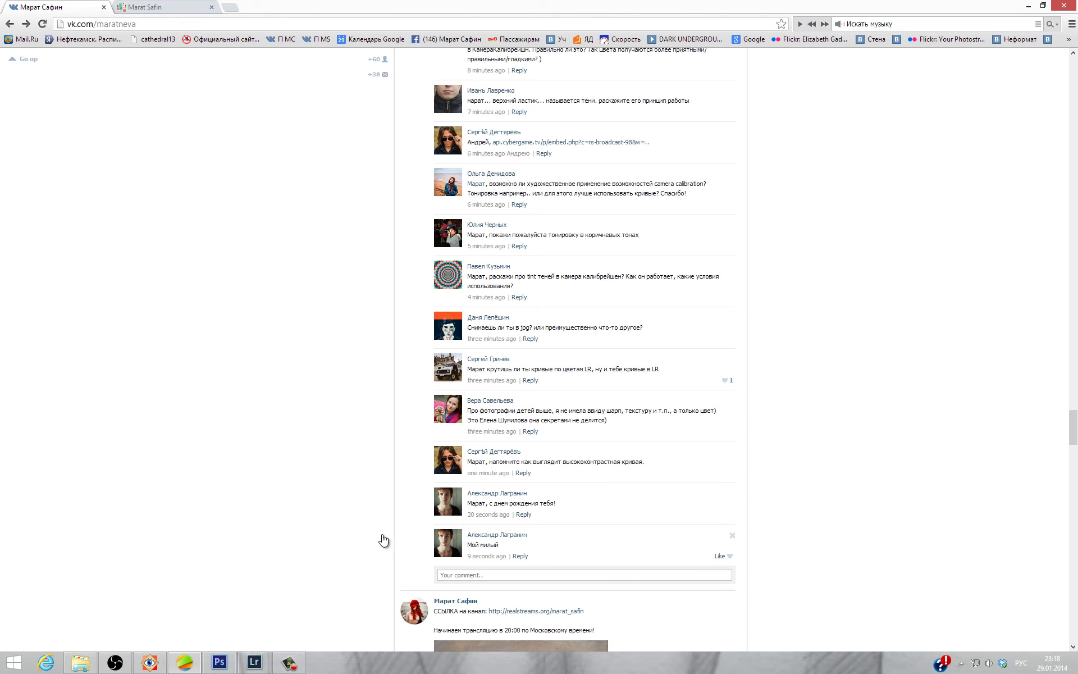
pyautogui.click(149, 663)
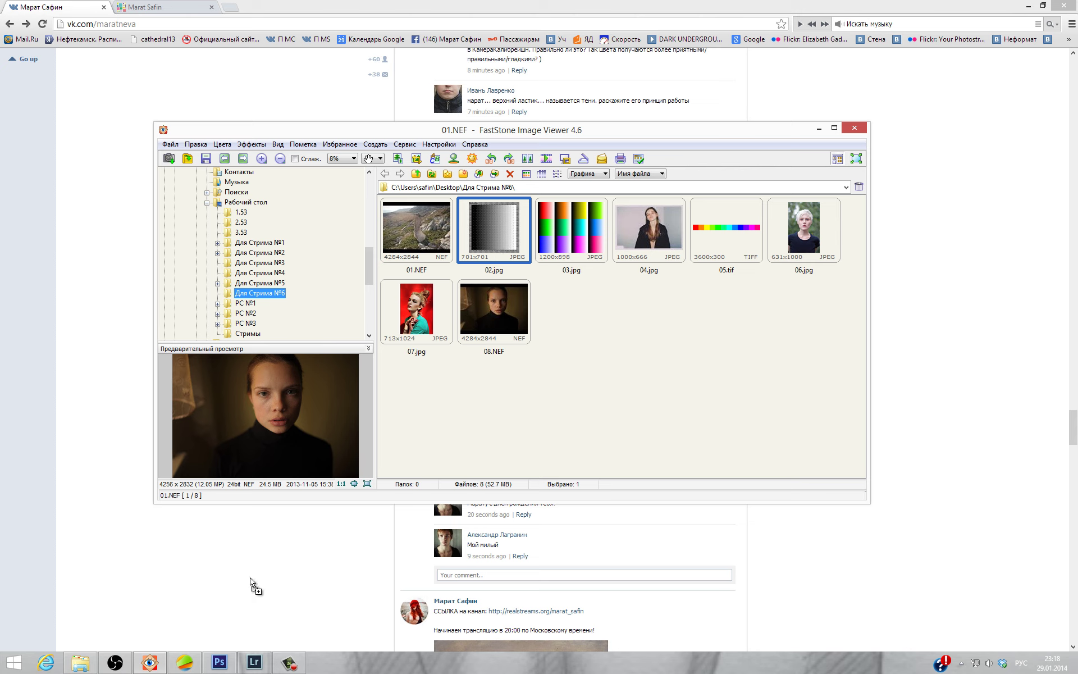
# - Open the 02.jpg grey chart in Camera Raw with the point Tone Curve showing
pyautogui.click(222, 662)
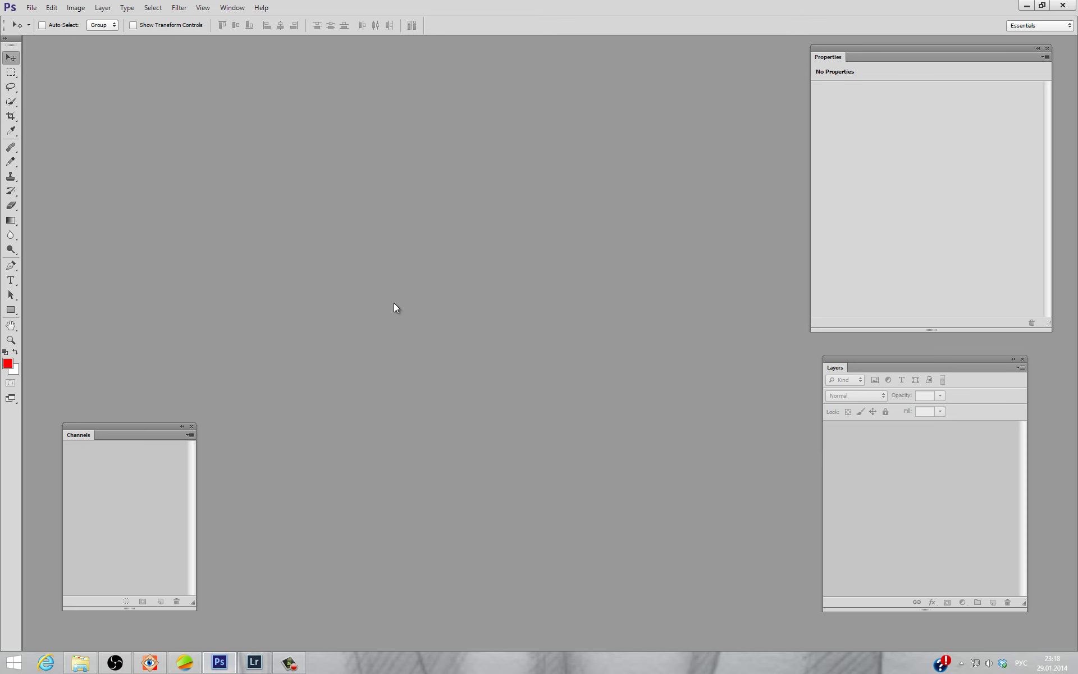
pyautogui.moveTo(237, 636); pyautogui.dragTo(387, 303)
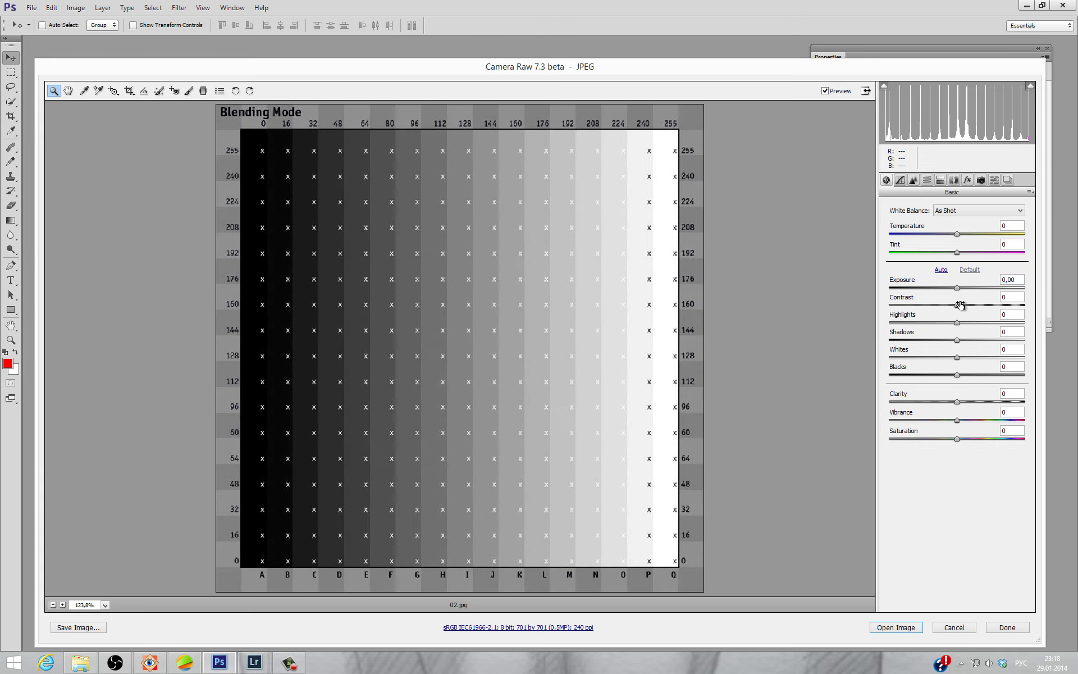
pyautogui.click(900, 180)
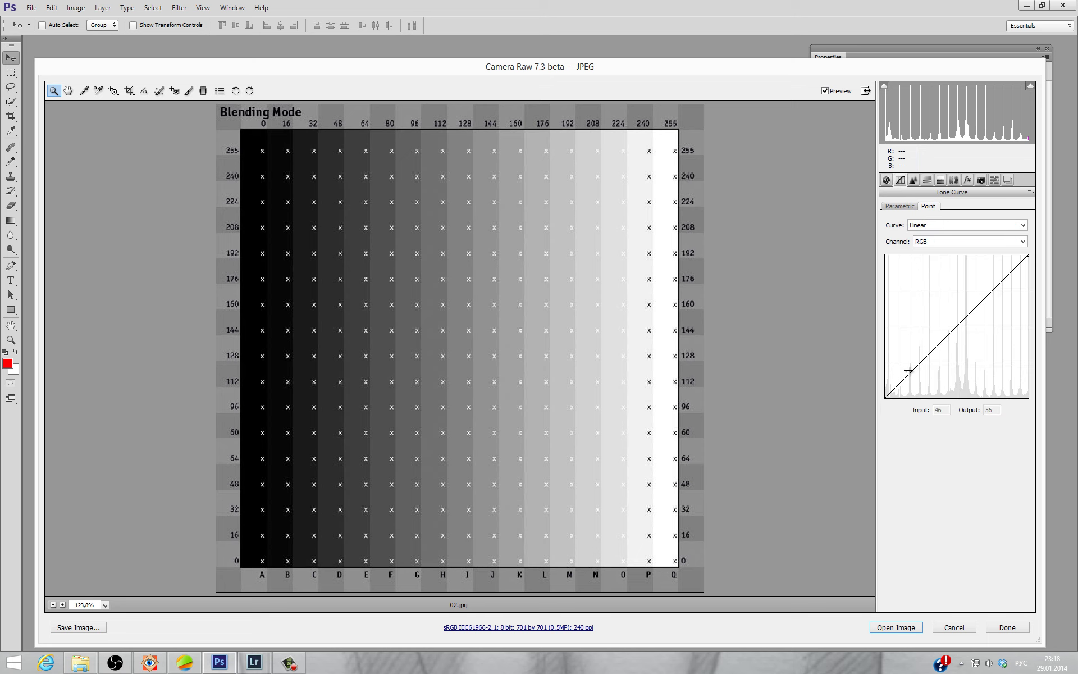
# - Pull a curve point down to darken, then up to brighten, remove it, and cancel unchanged
pyautogui.moveTo(909, 373); pyautogui.dragTo(960, 377)
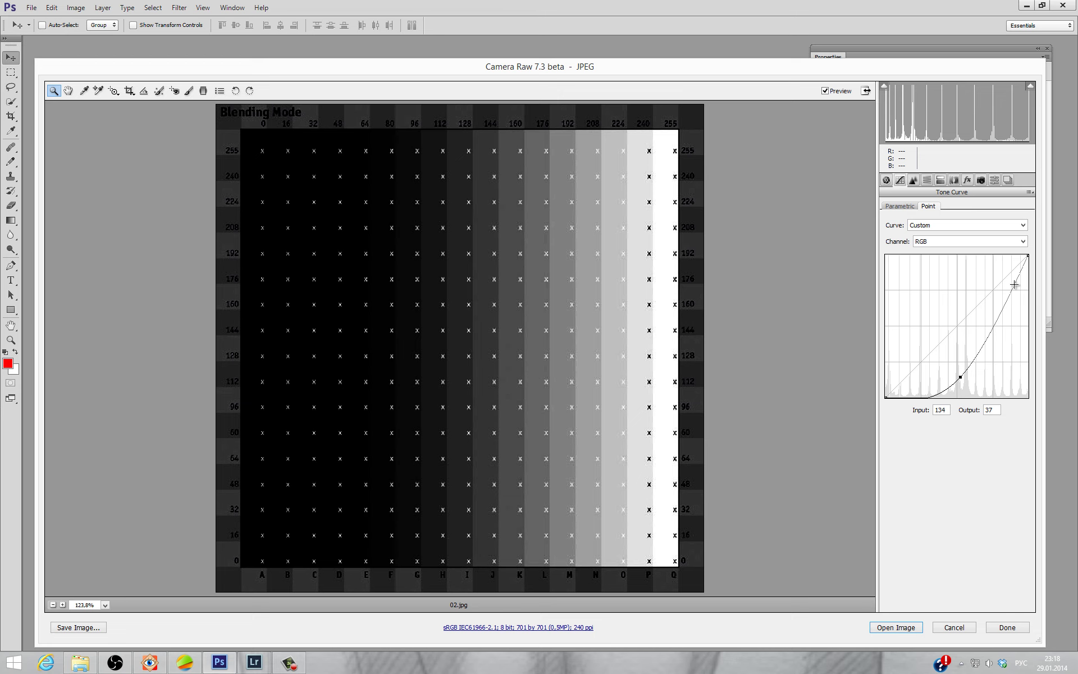
pyautogui.moveTo(956, 370); pyautogui.dragTo(946, 291)
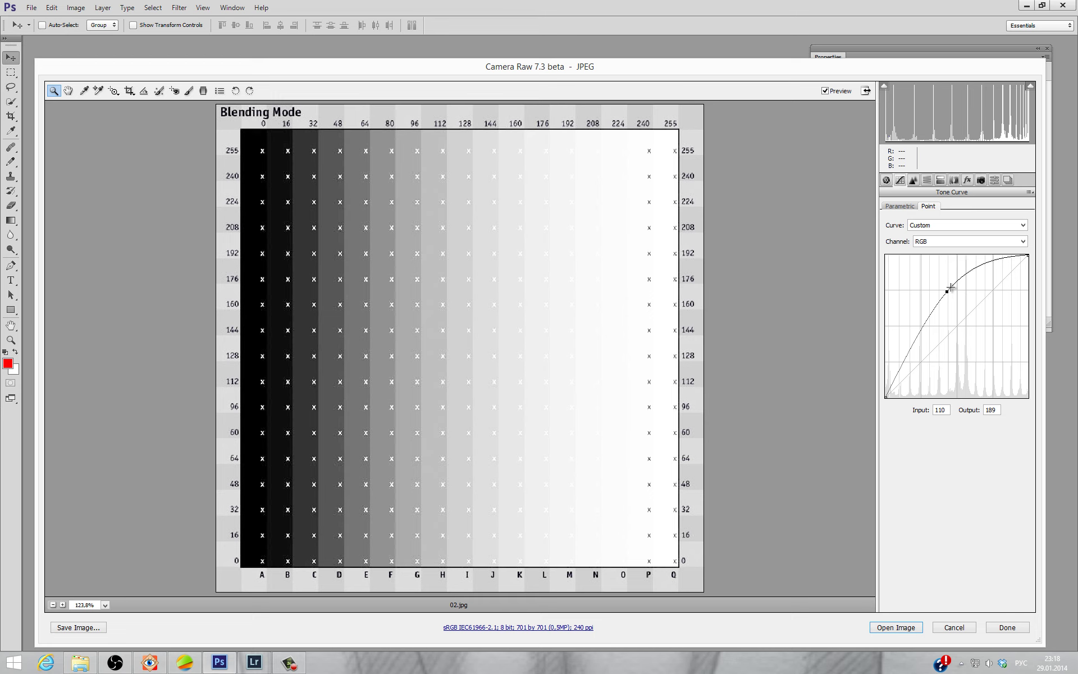
pyautogui.moveTo(947, 292); pyautogui.dragTo(1063, 233)
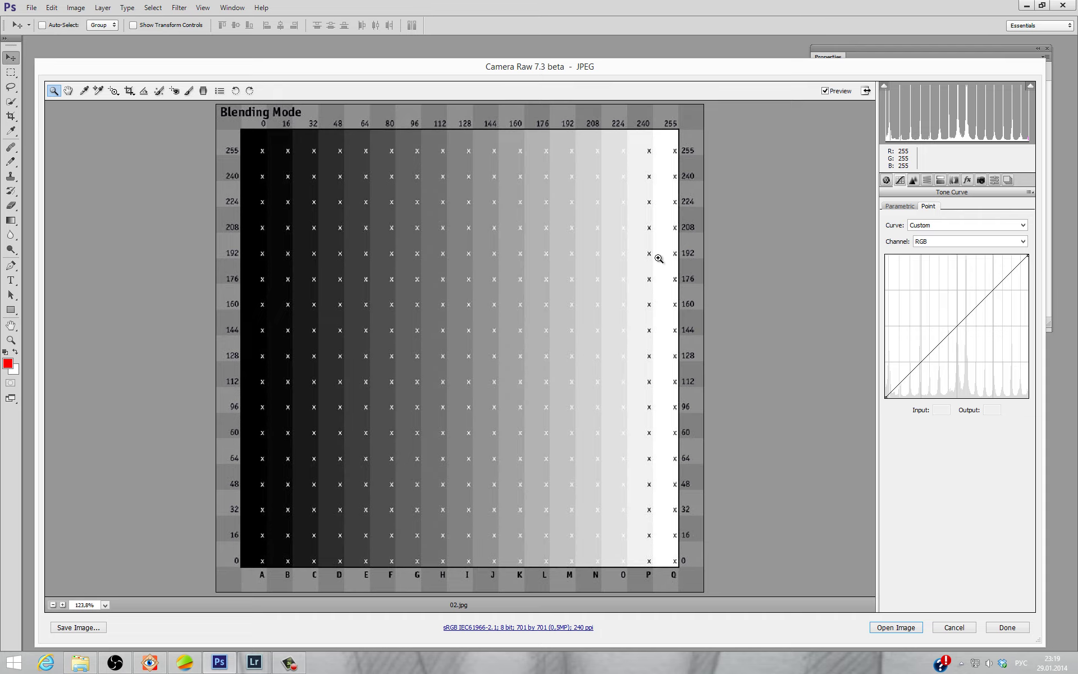
pyautogui.click(974, 633)
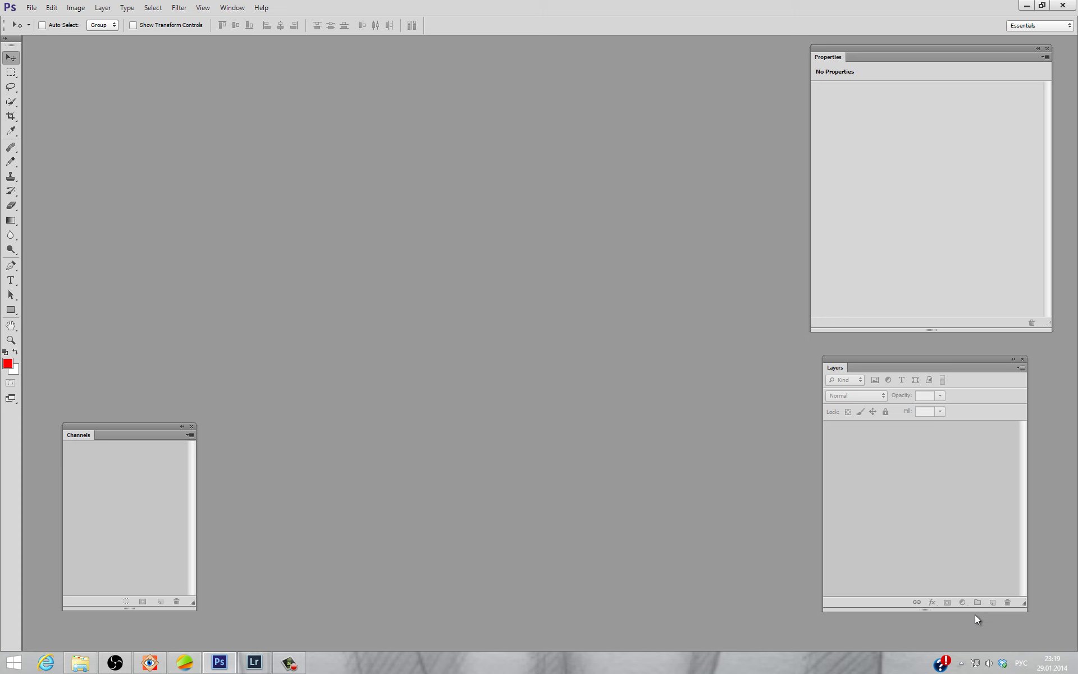
# - View the 04.jpg portrait full-screen in FastStone, then return to the VK page
pyautogui.click(152, 663)
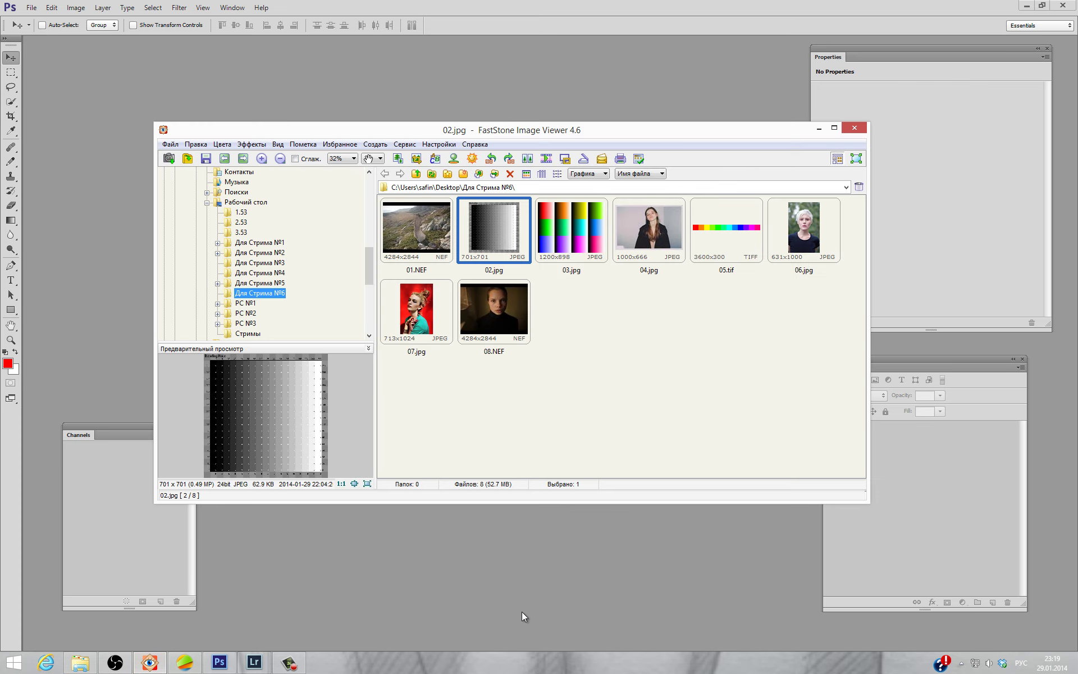
pyautogui.doubleClick(635, 240)
pyautogui.click(636, 240)
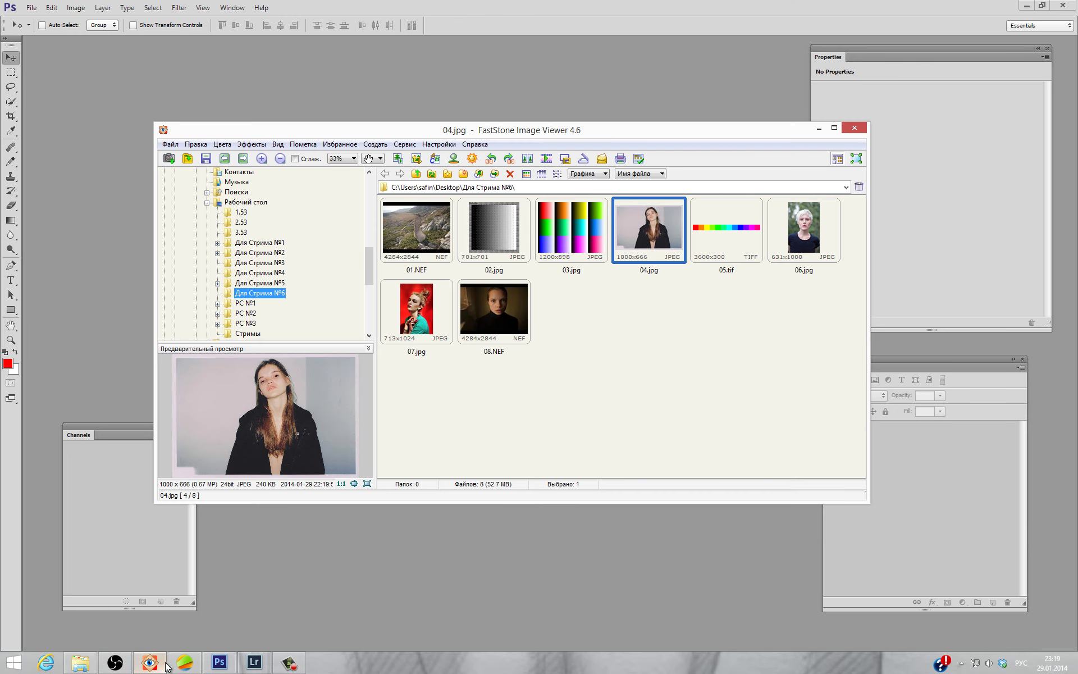
pyautogui.moveTo(184, 662)
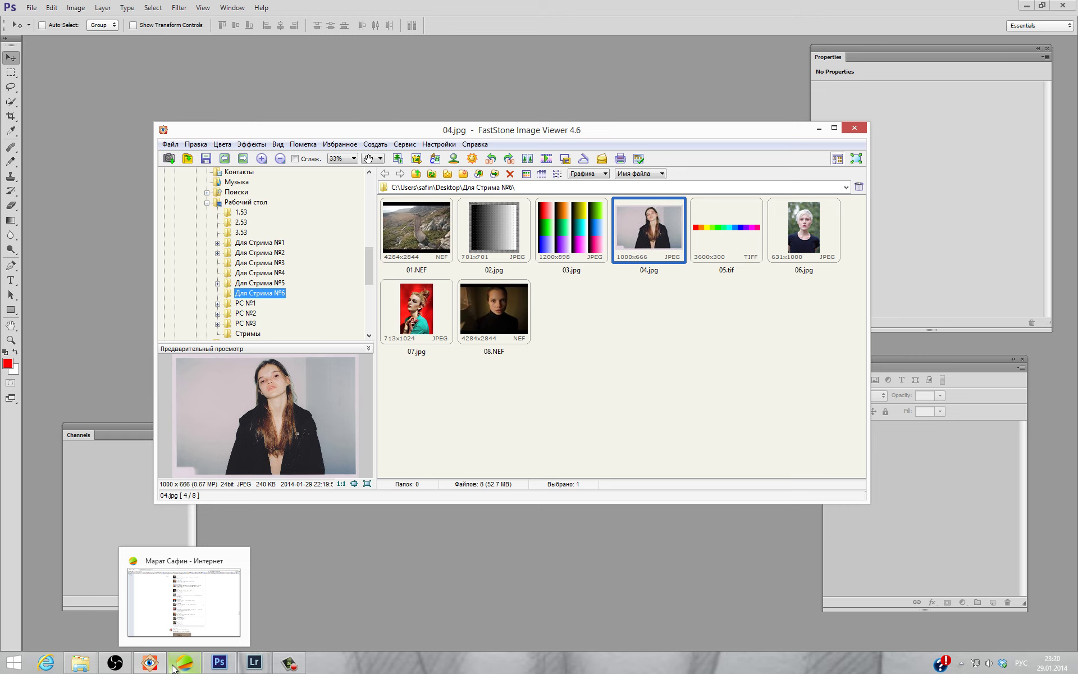
pyautogui.click(179, 664)
# - Scroll the VK comments until the greenery question with two photo thumbnails is fully visible
pyautogui.scroll(-3, 413, 416)
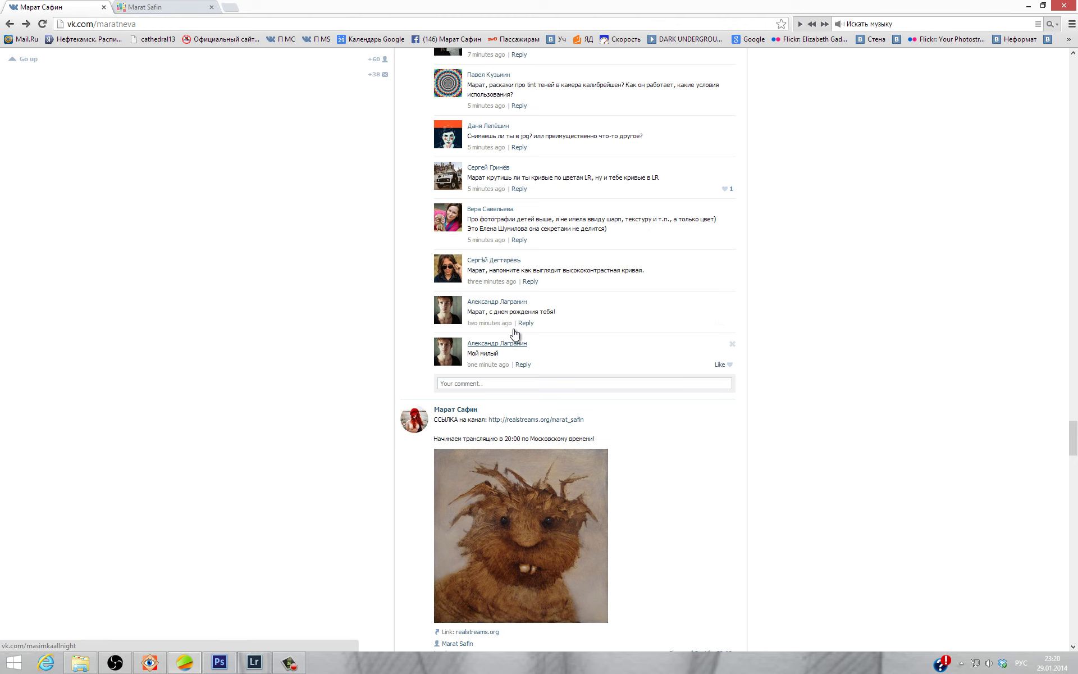
pyautogui.scroll(2, 512, 331)
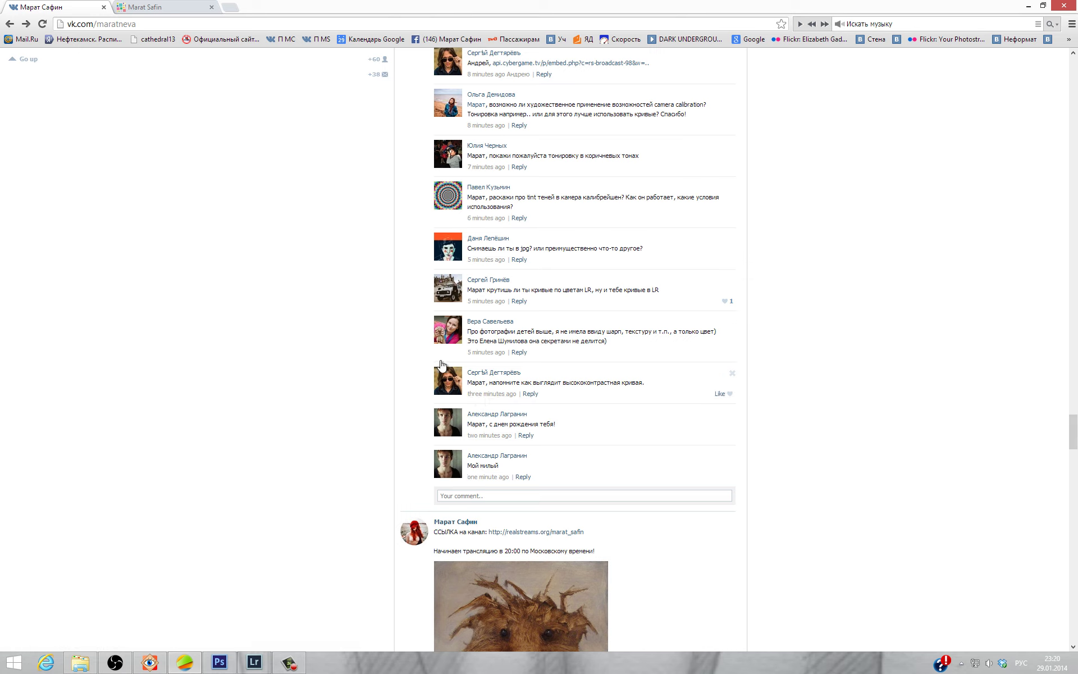
pyautogui.scroll(2, 494, 371)
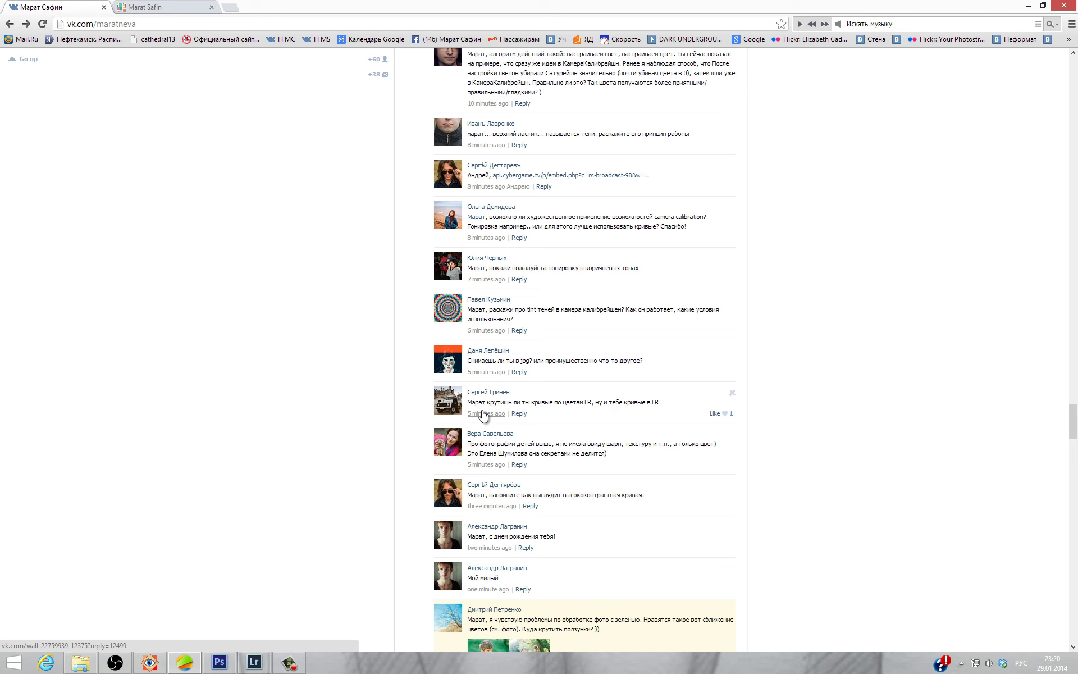
pyautogui.scroll(-3, 538, 425)
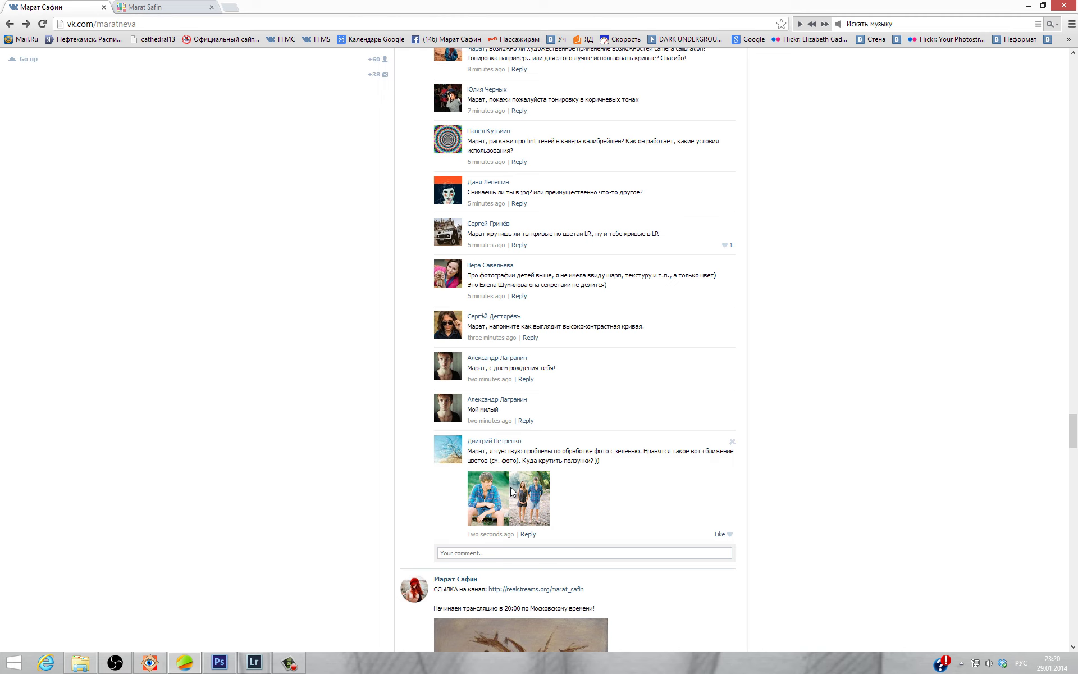
pyautogui.click(509, 487)
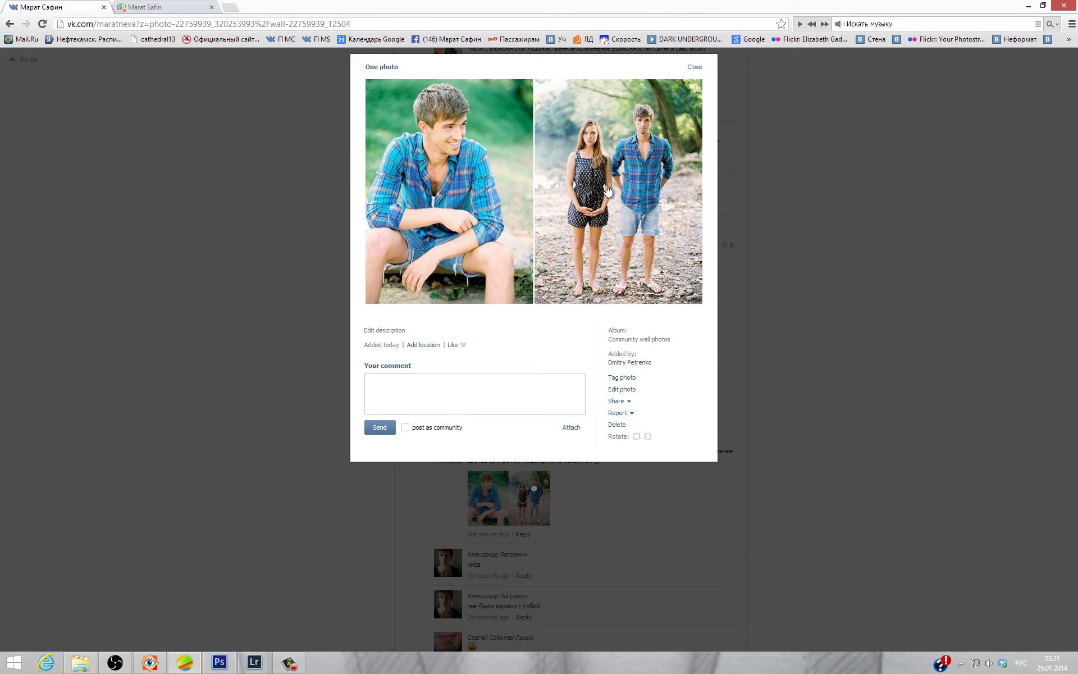
pyautogui.moveTo(530, 499)
pyautogui.click(796, 238)
# - Scroll down the VK comments to the question about where to sharpen photos
pyautogui.scroll(-3, 652, 435)
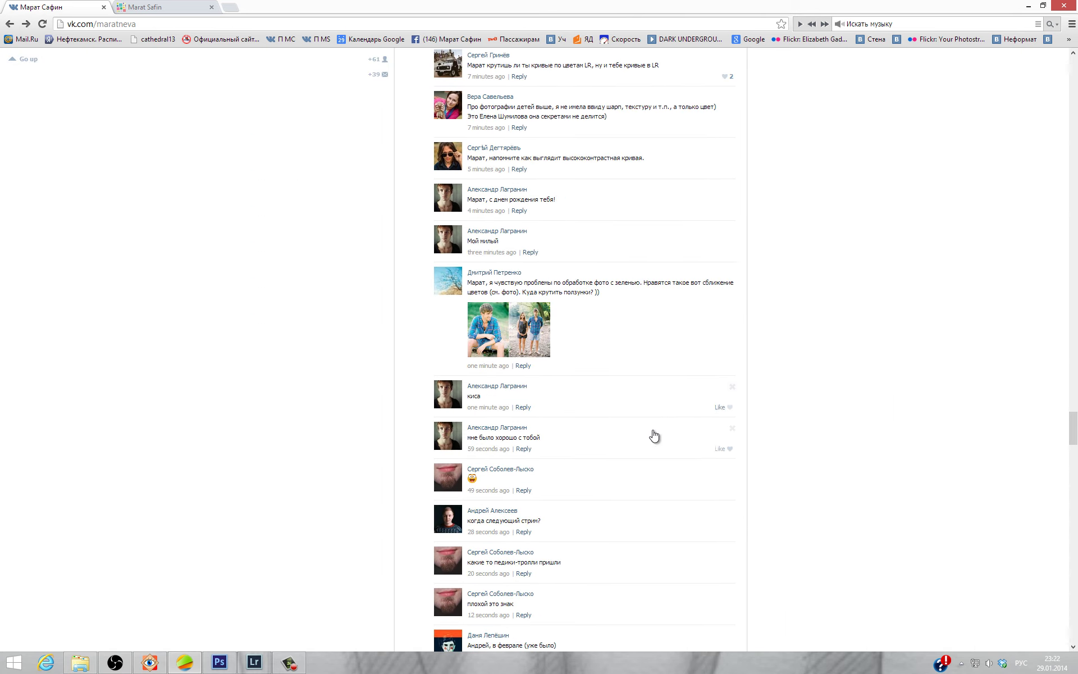
pyautogui.scroll(-1, 631, 437)
pyautogui.scroll(-1, 593, 422)
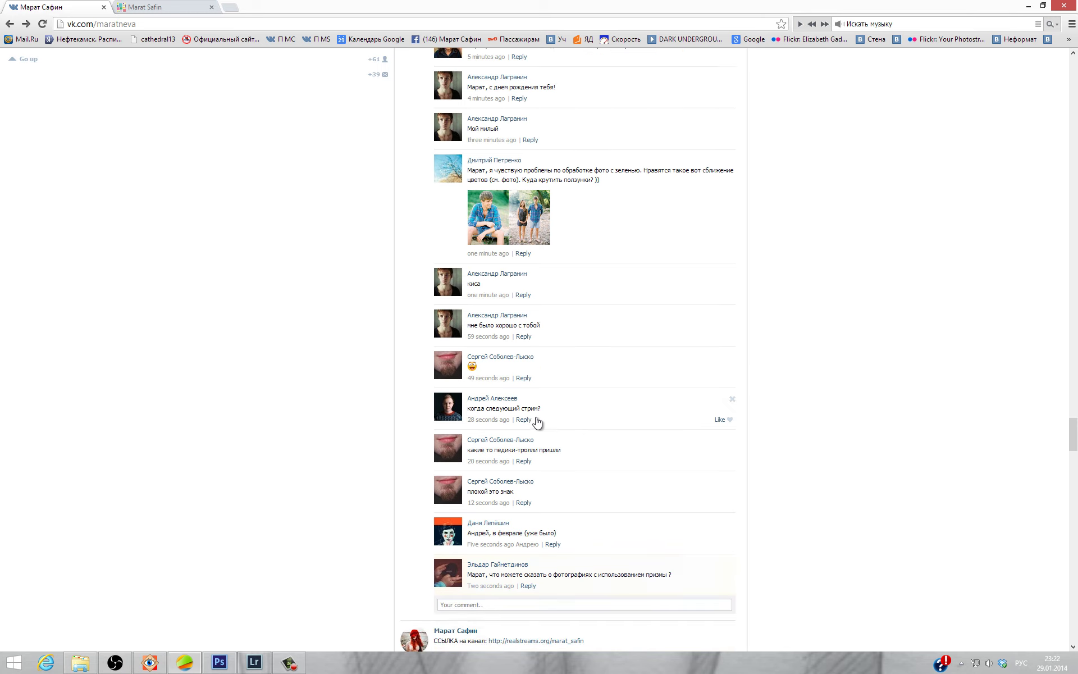
pyautogui.scroll(-1, 535, 431)
pyautogui.scroll(-1, 535, 431)
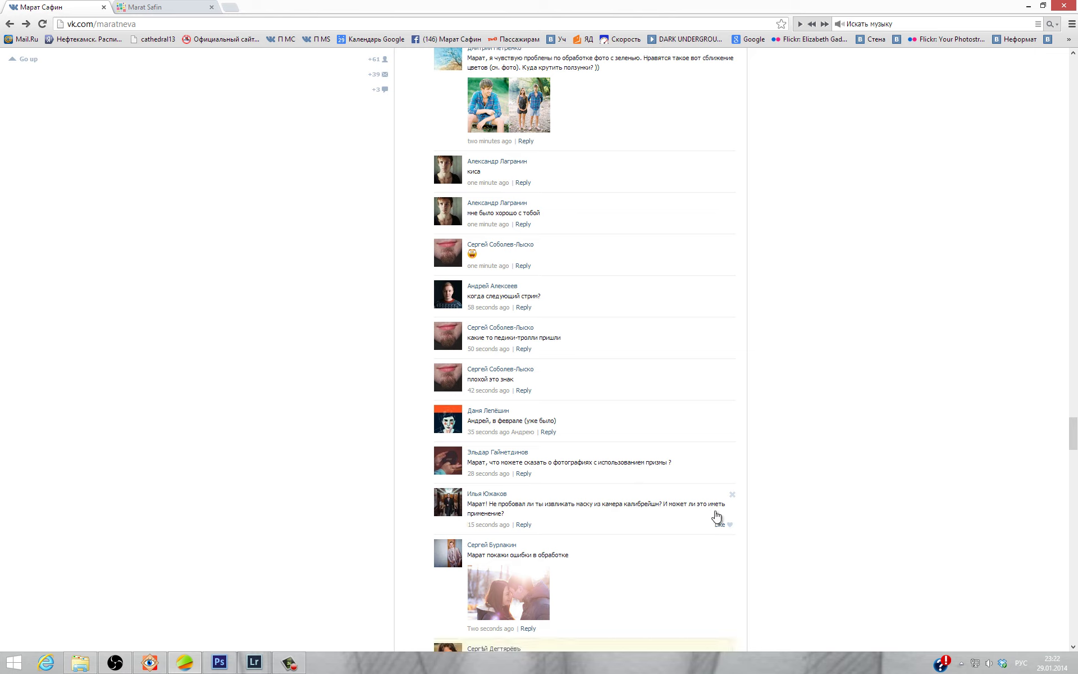
pyautogui.moveTo(675, 437)
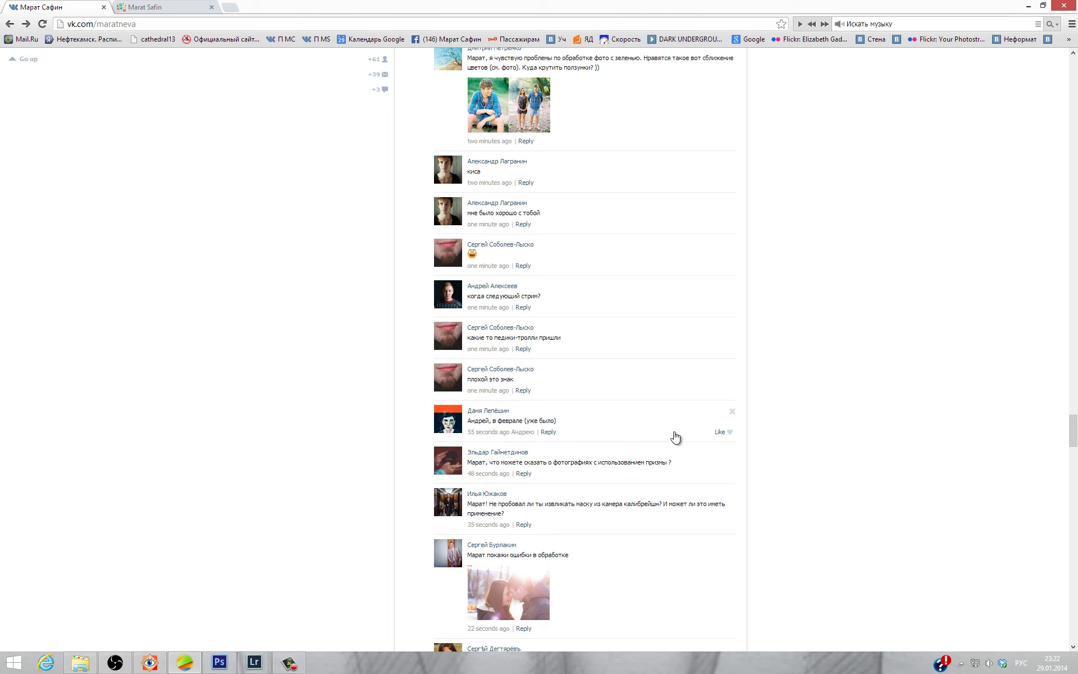
pyautogui.scroll(-2, 569, 489)
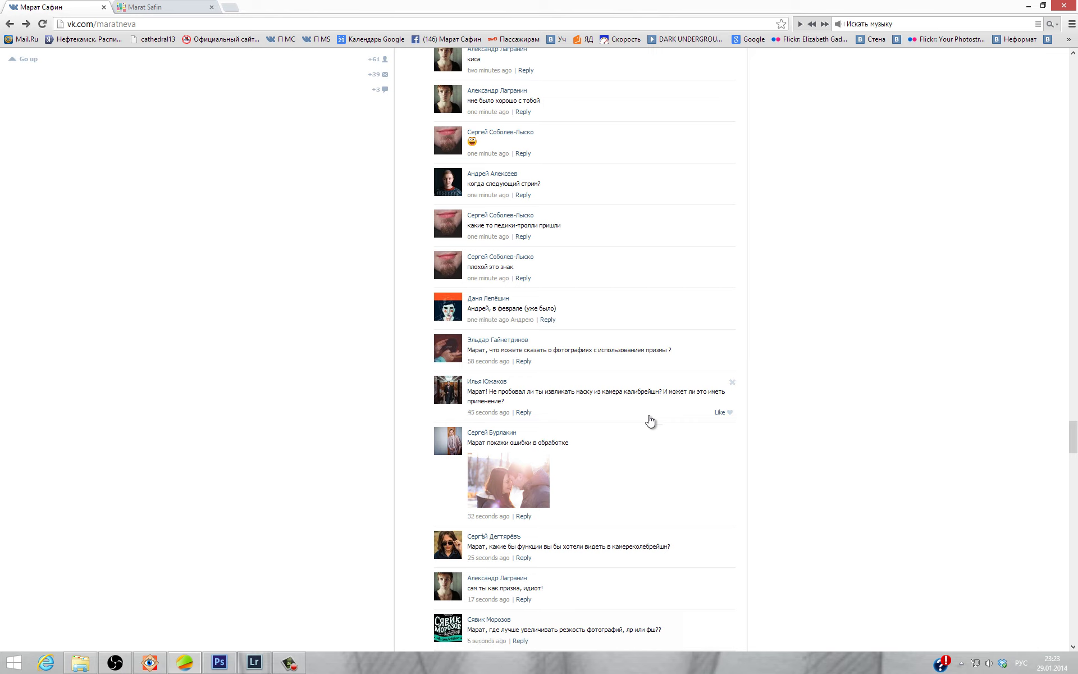
pyautogui.moveTo(509, 594)
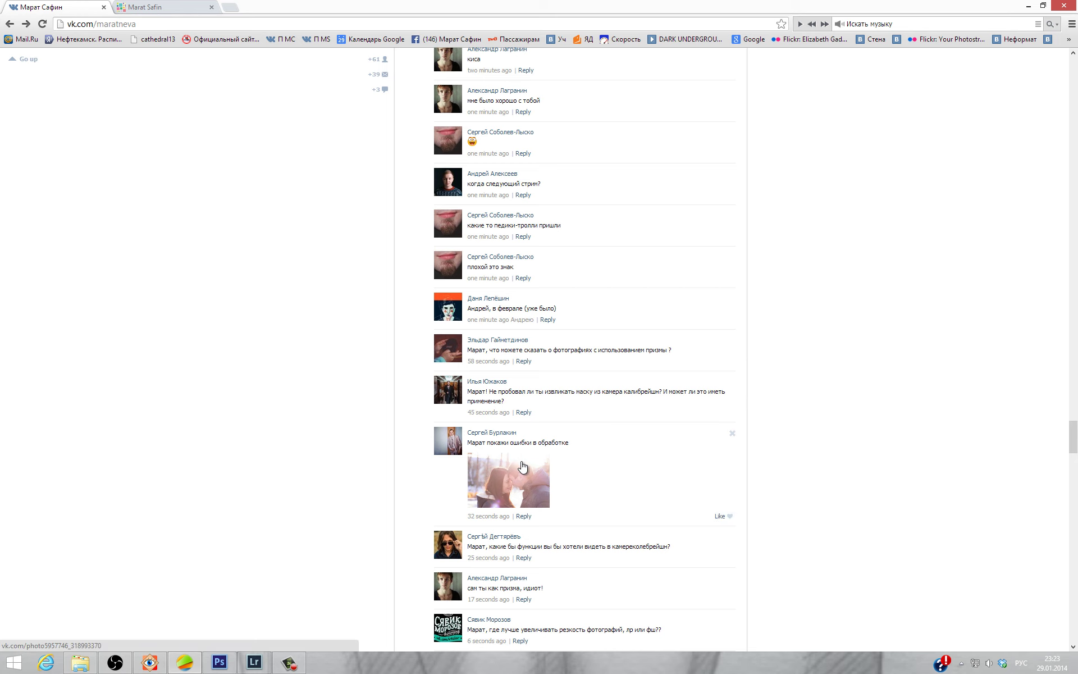
# - Enlarge and close the backlit couple photo, then open the Flickr photostream in a new tab
pyautogui.click(523, 466)
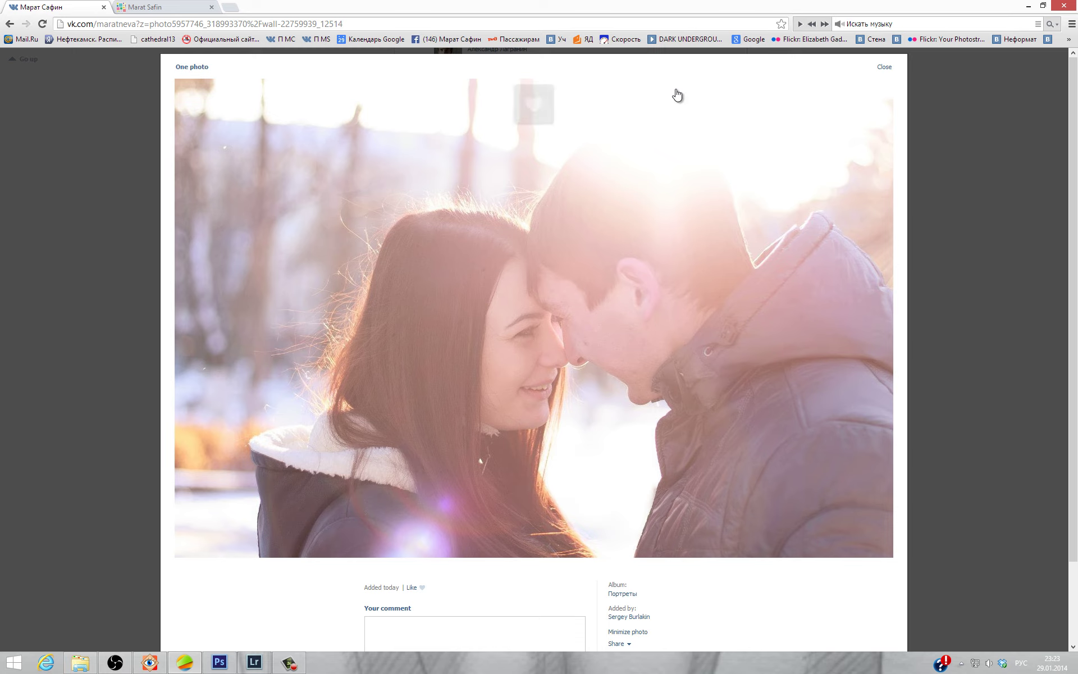
pyautogui.click(955, 219)
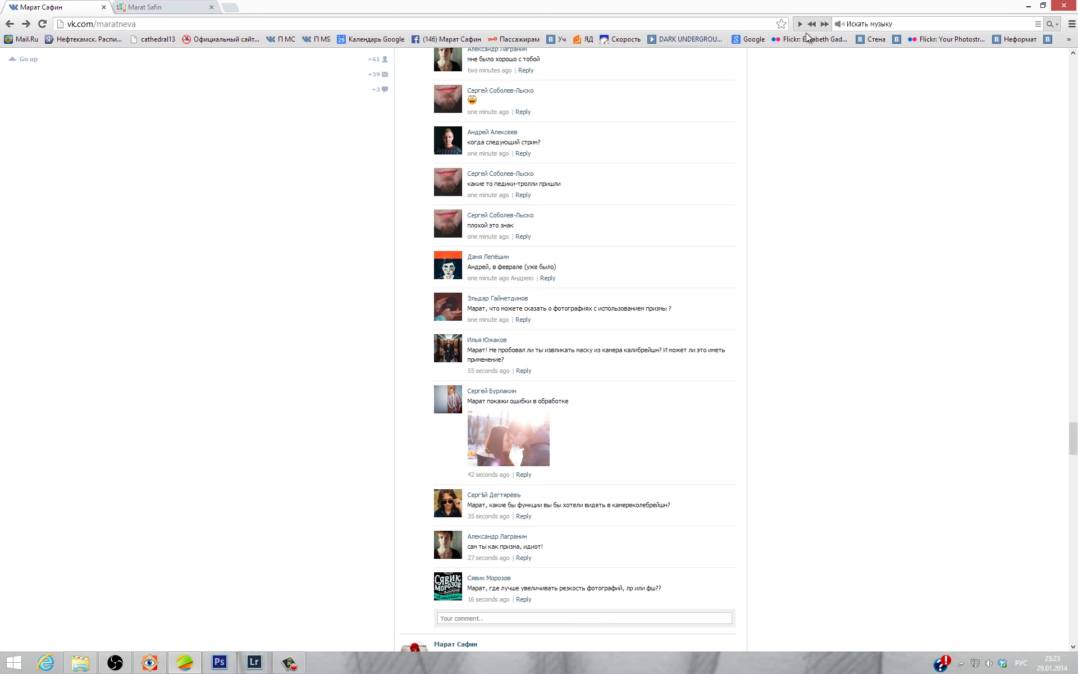
pyautogui.middleClick(940, 41)
pyautogui.click(269, 7)
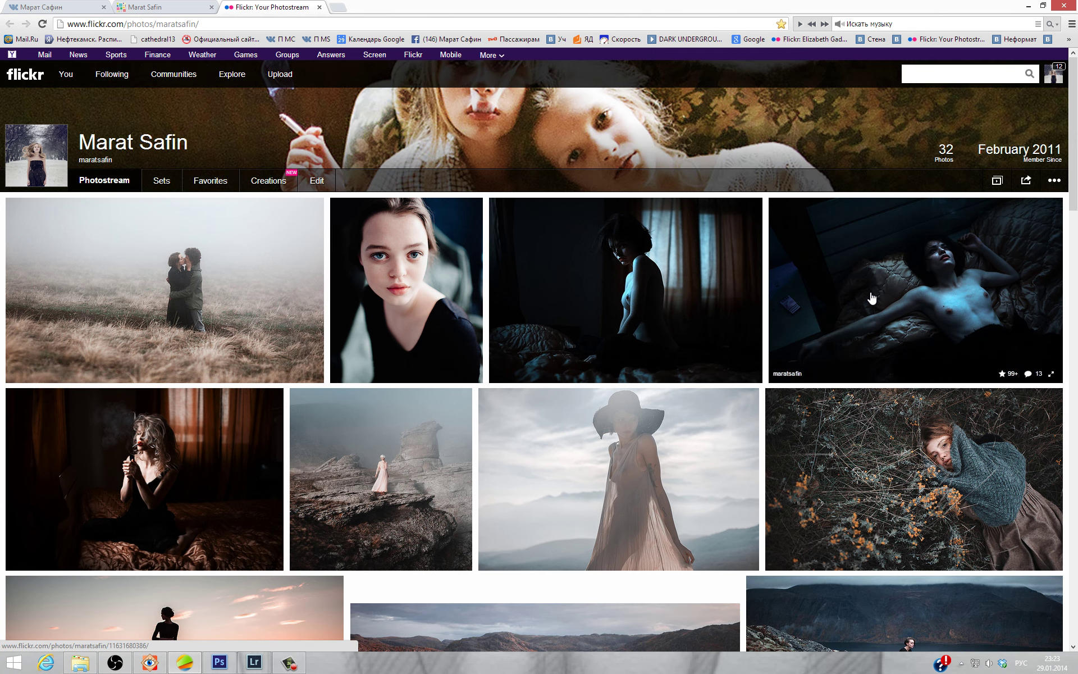
pyautogui.click(872, 297)
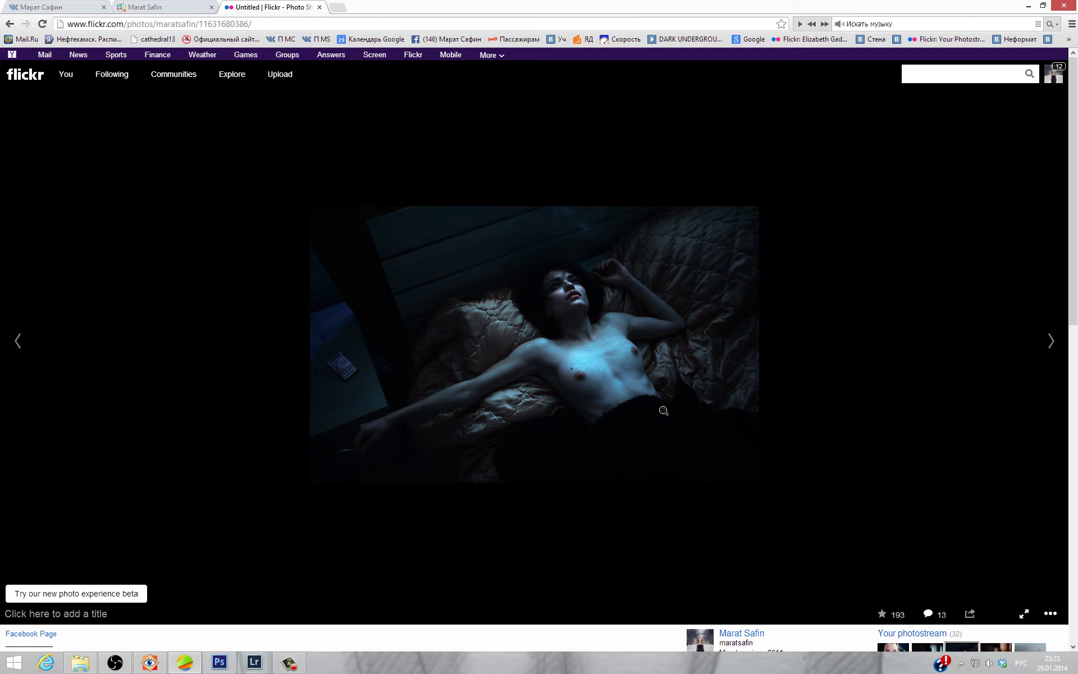
pyautogui.click(318, 8)
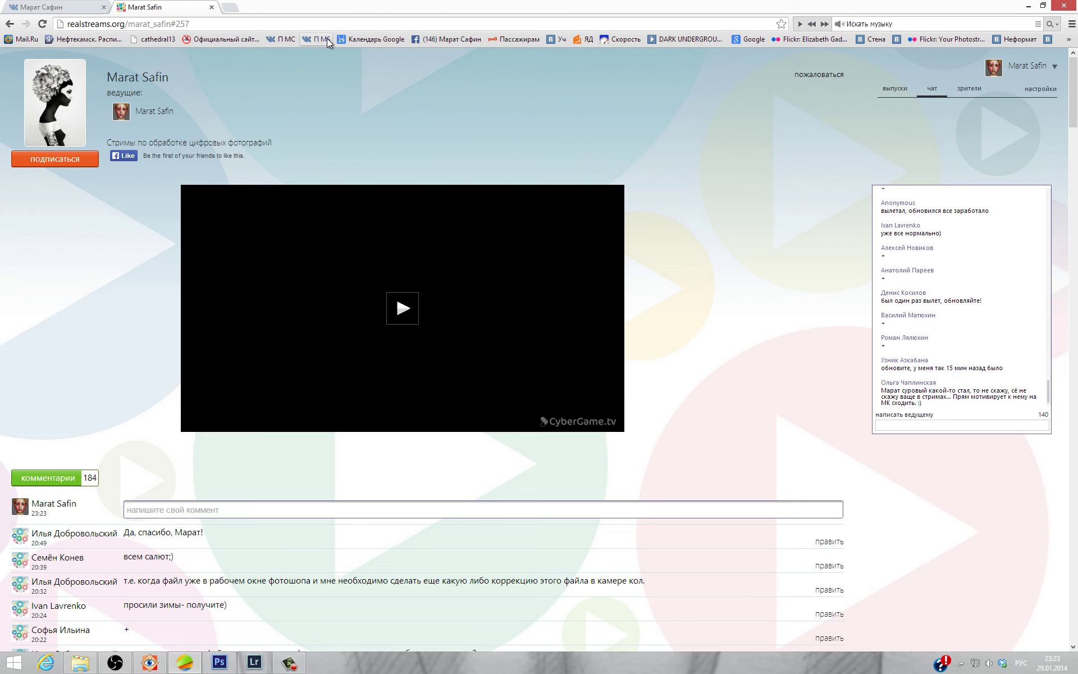
# - Back on the VK wall, enlarge the backlit couple photo again and close it
pyautogui.click(56, 7)
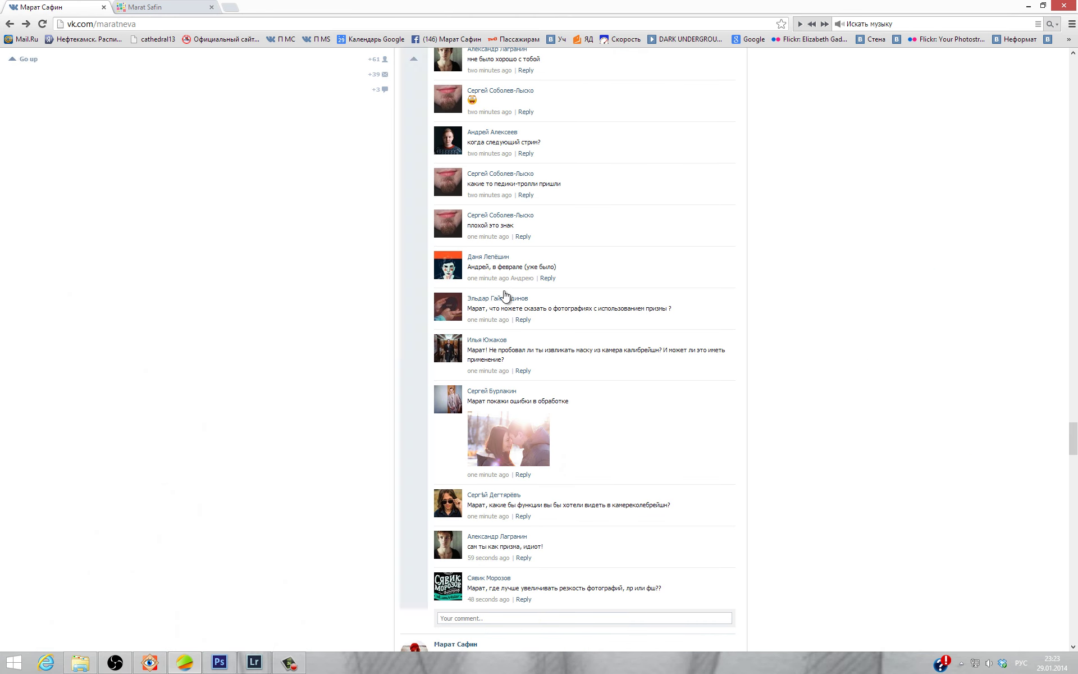
pyautogui.scroll(-2, 505, 337)
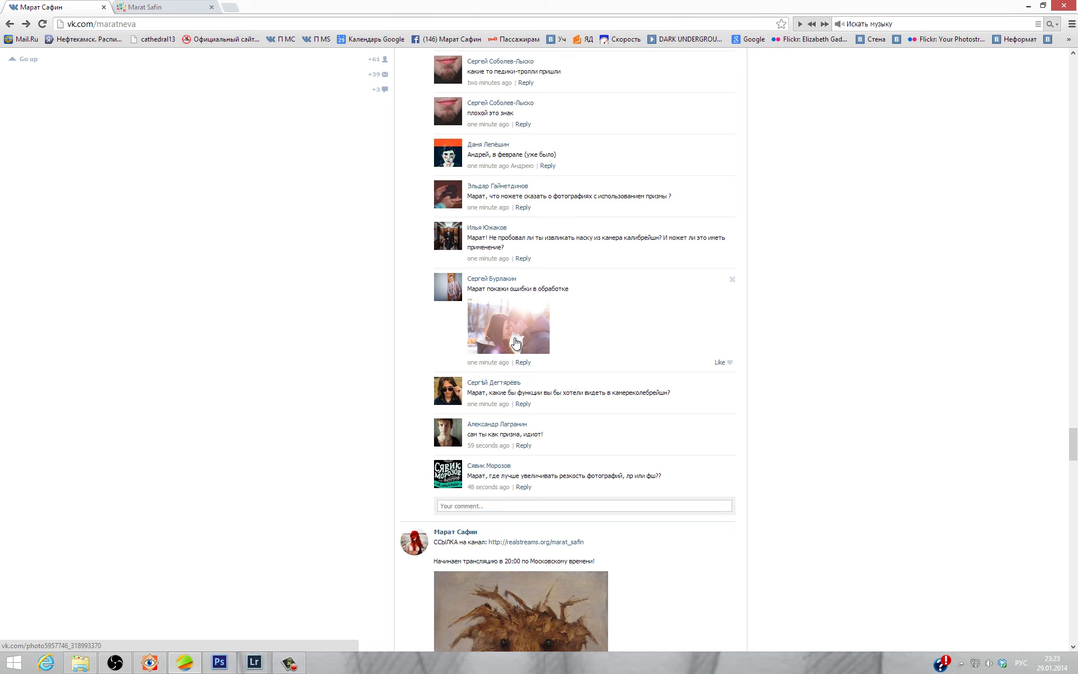
pyautogui.click(514, 343)
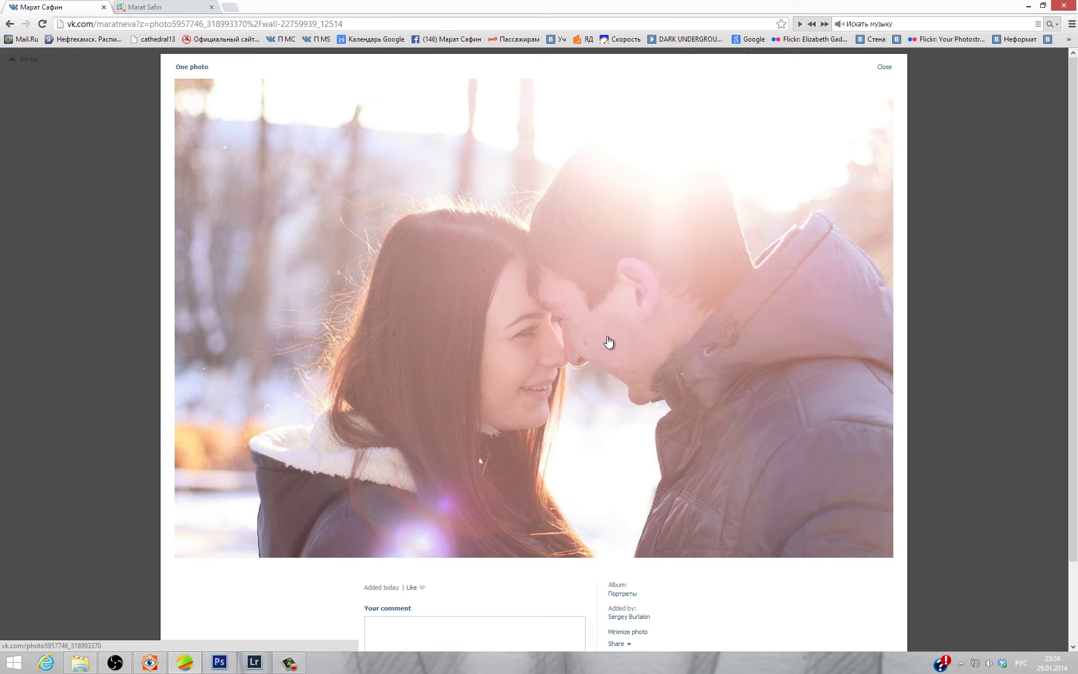
pyautogui.click(655, 362)
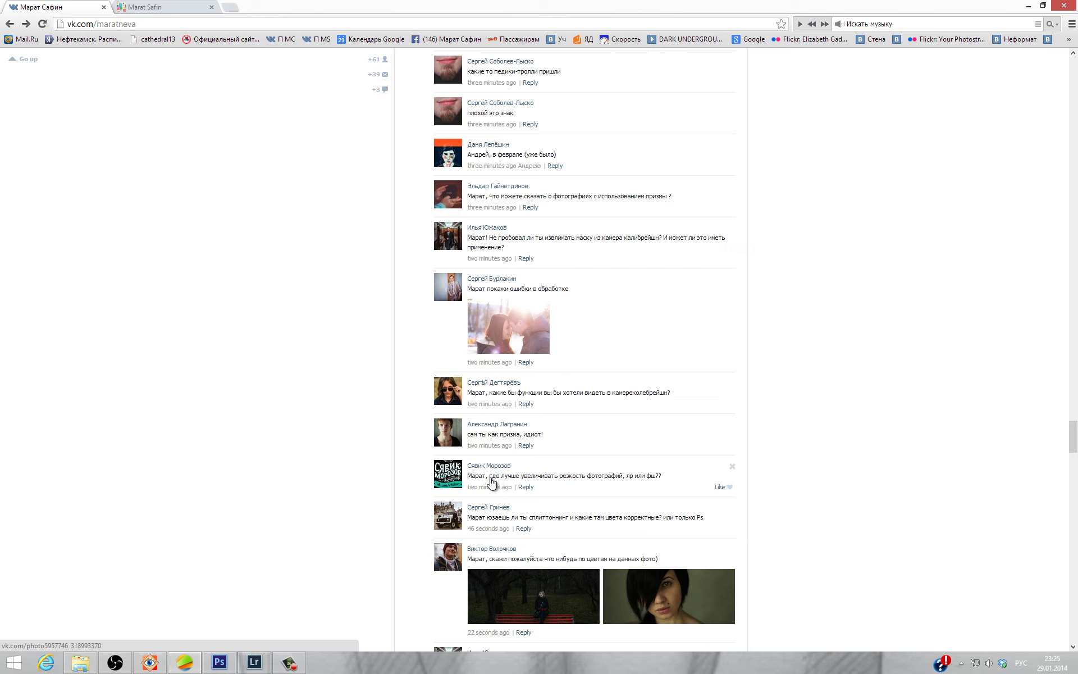
# - Scroll down to the newest comment requesting a stream about 3DLUTs
pyautogui.moveTo(509, 487)
pyautogui.scroll(-3, 497, 488)
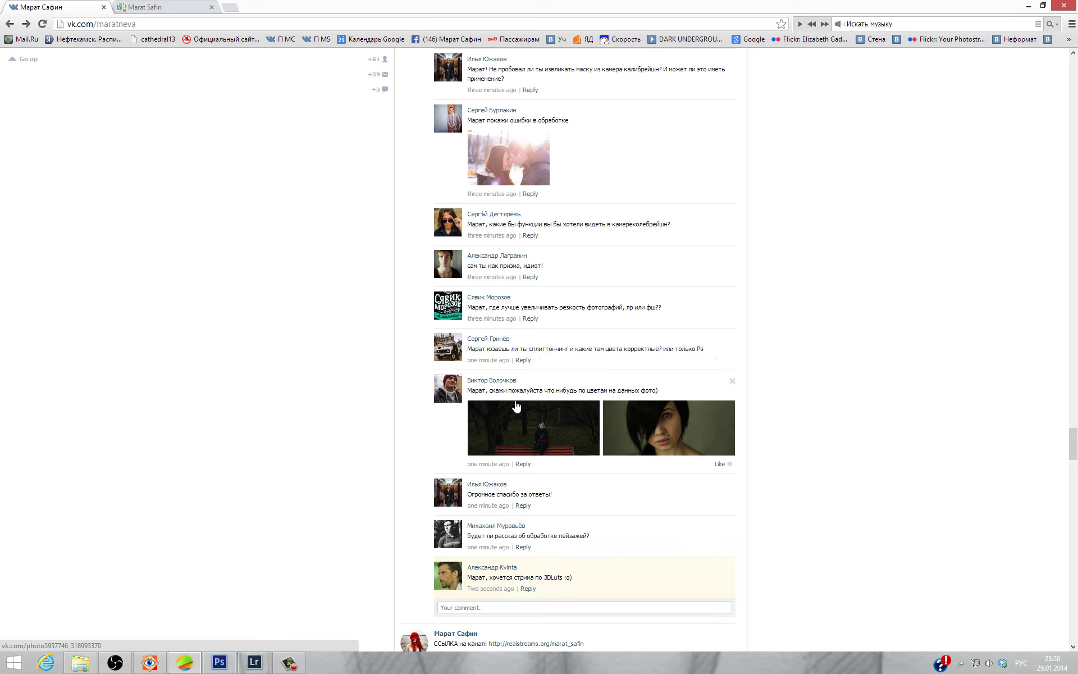
pyautogui.click(571, 430)
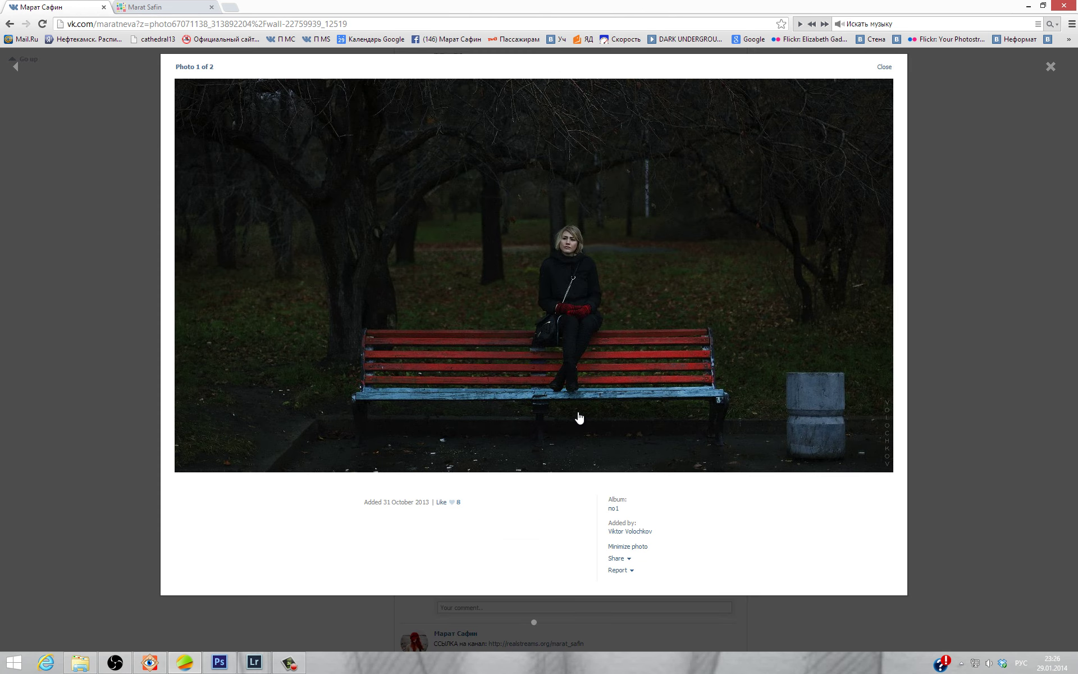
pyautogui.click(579, 418)
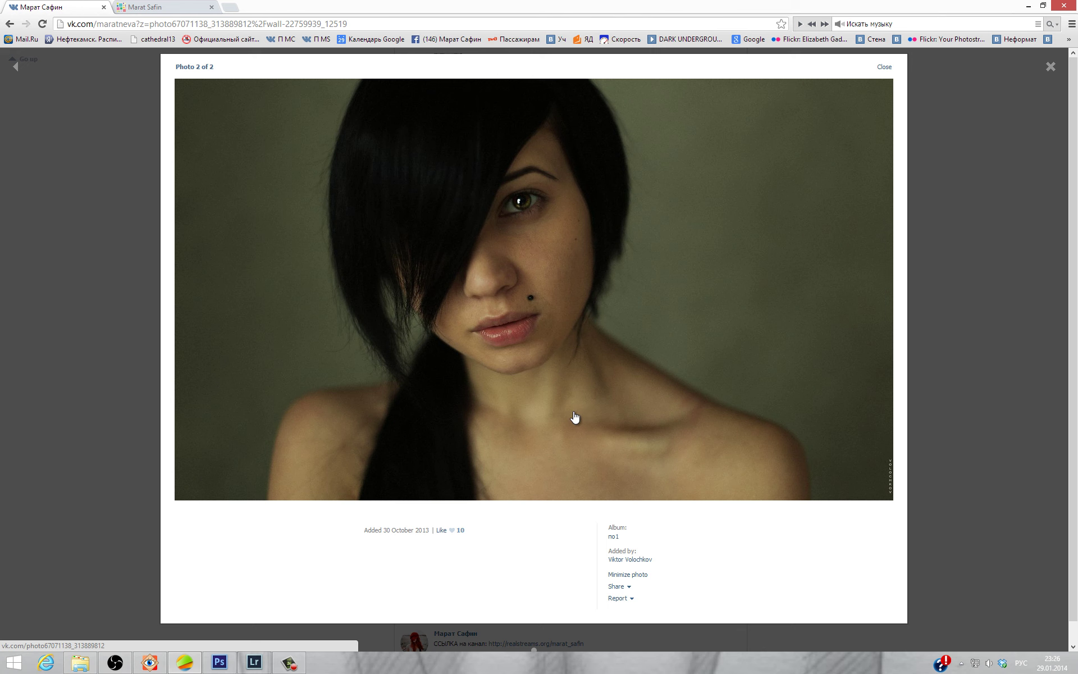
pyautogui.click(575, 416)
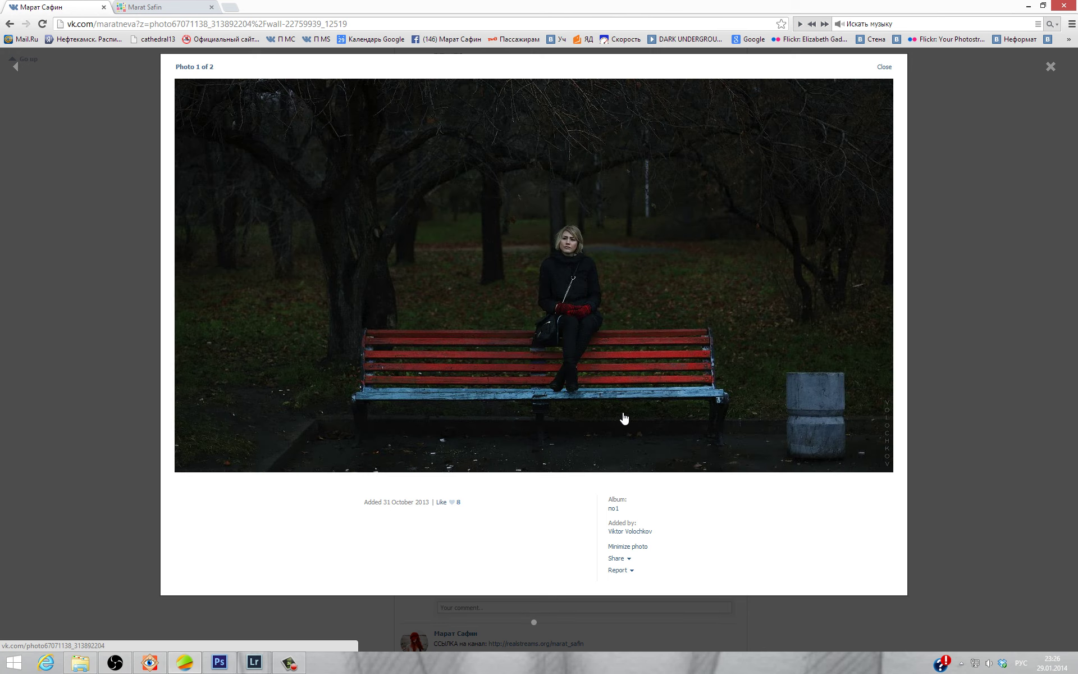
pyautogui.click(624, 418)
pyautogui.click(945, 440)
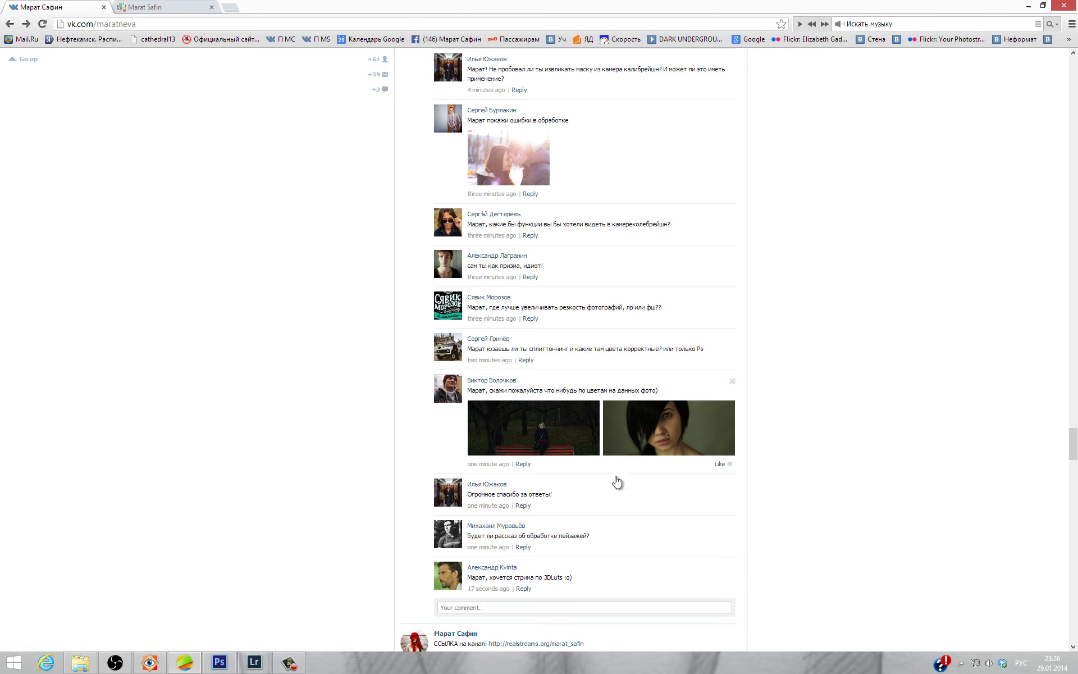
# - Delete the photo comment asking what is superfluous in the picture
pyautogui.moveTo(581, 536)
pyautogui.scroll(-1, 563, 549)
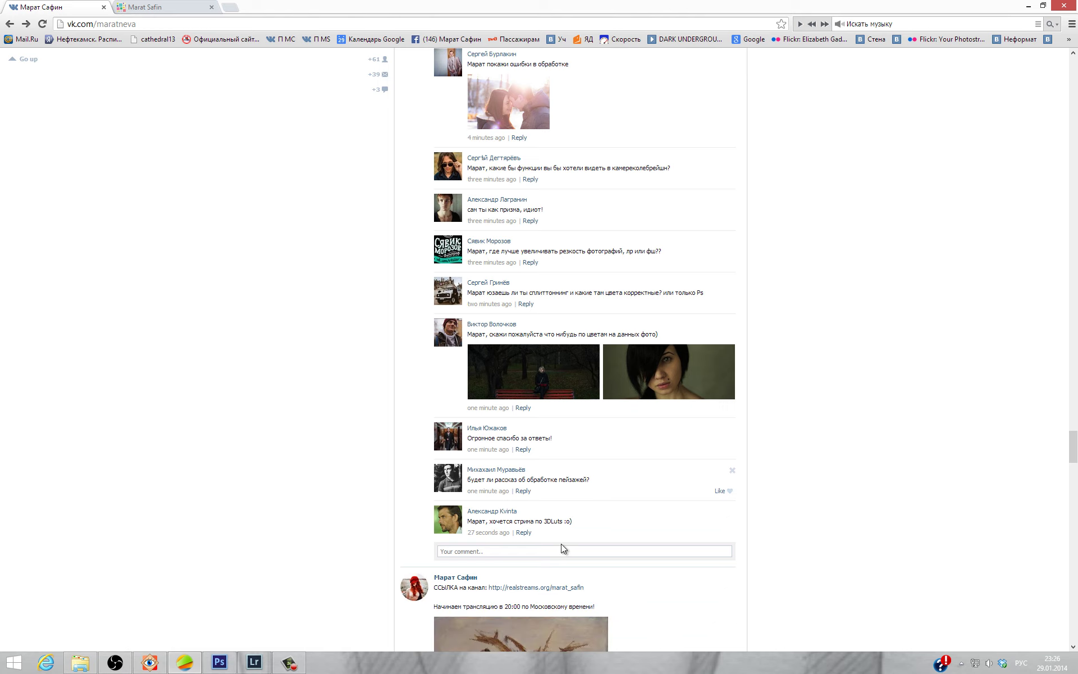
pyautogui.scroll(-2, 498, 496)
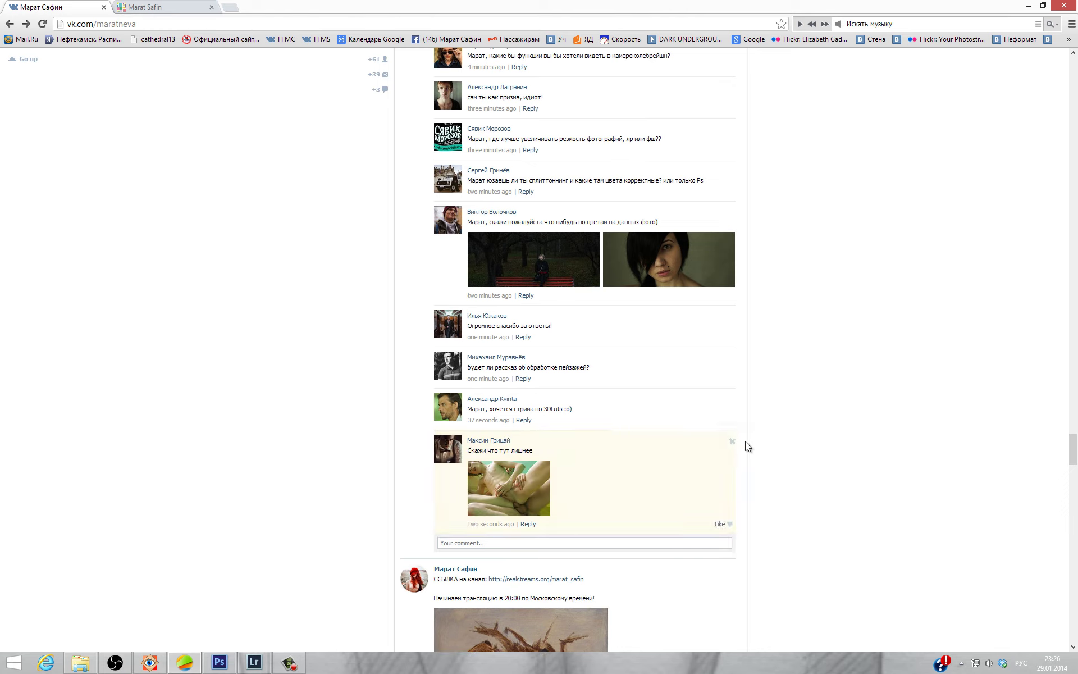
pyautogui.click(731, 443)
pyautogui.scroll(-3, 757, 494)
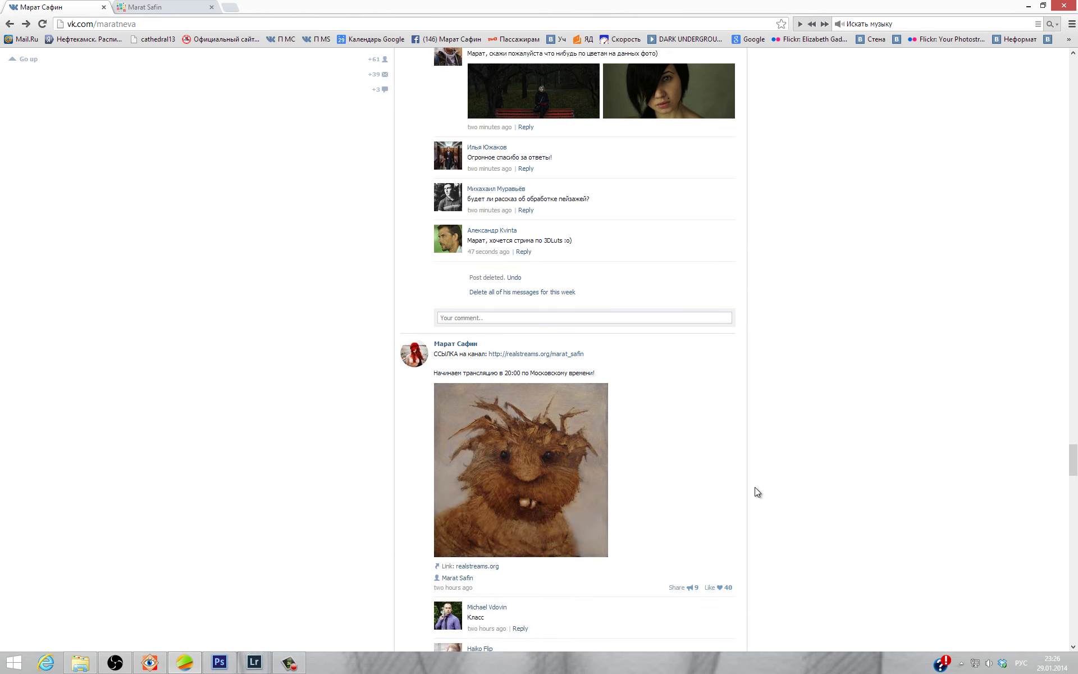
pyautogui.scroll(5, 573, 325)
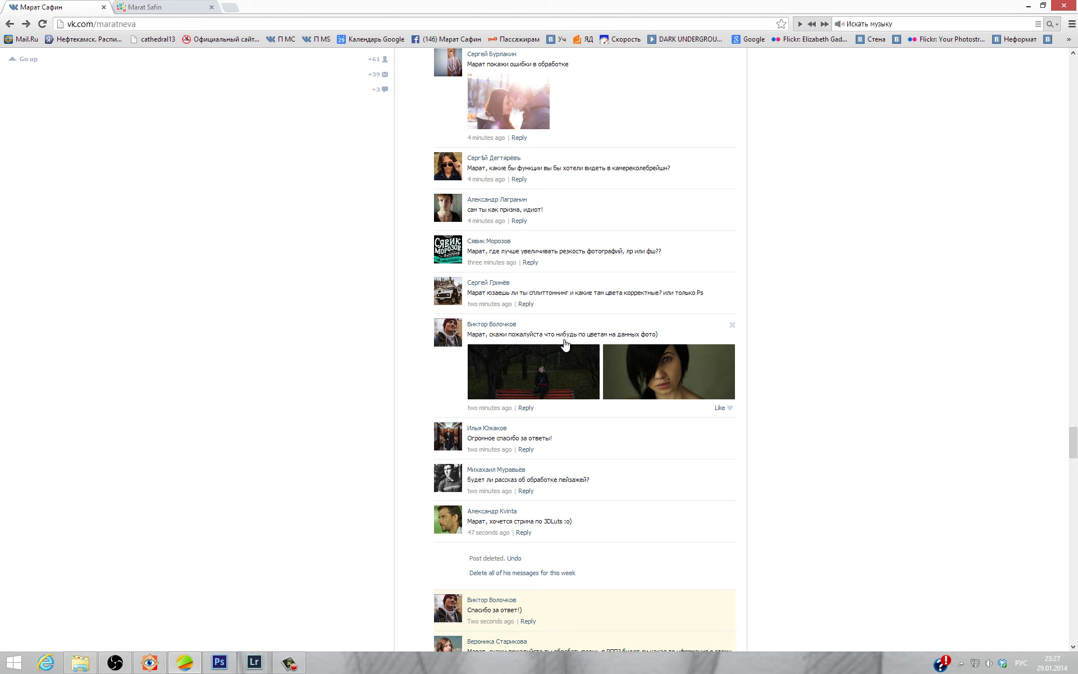
pyautogui.scroll(-2, 564, 340)
pyautogui.moveTo(589, 497)
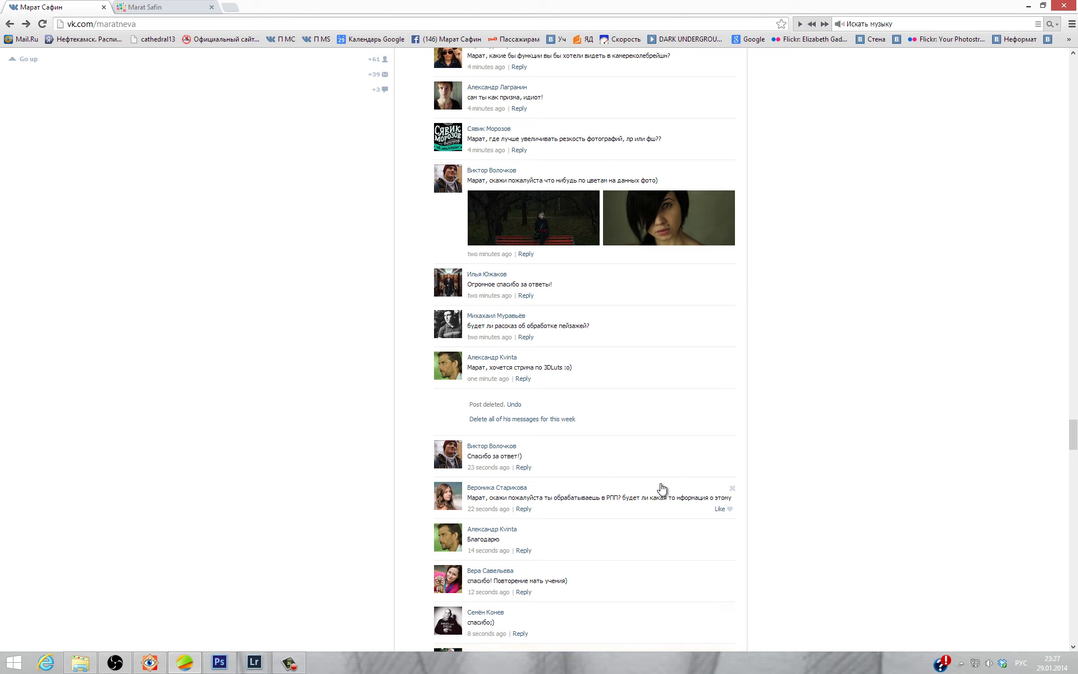
pyautogui.scroll(-2, 650, 488)
pyautogui.scroll(-1, 642, 495)
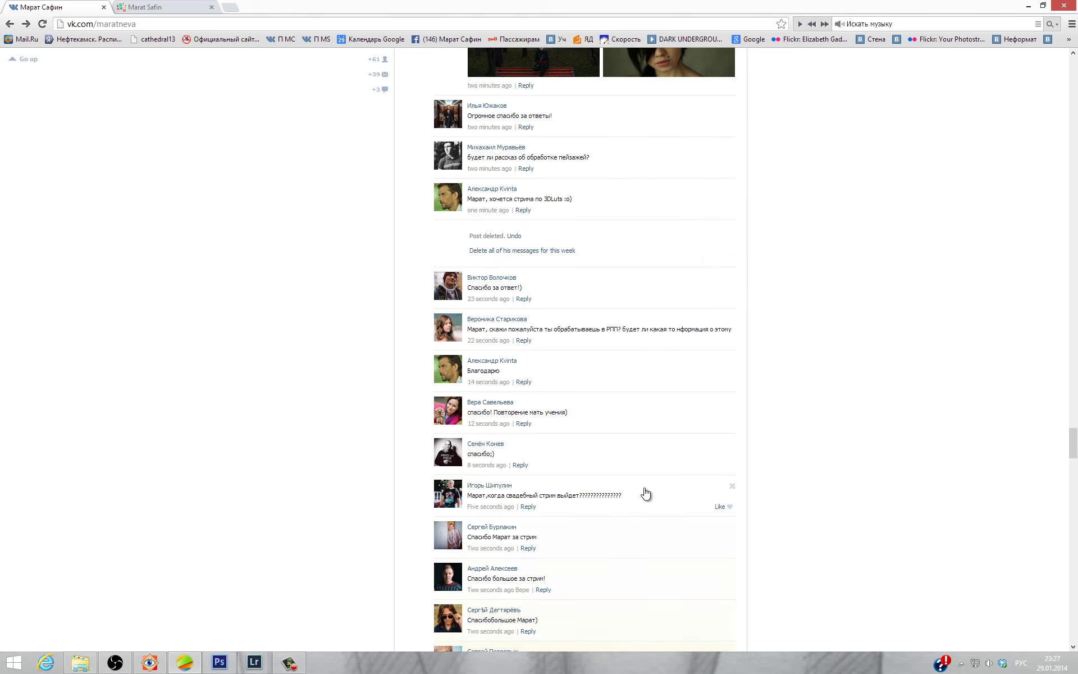
pyautogui.scroll(-2, 642, 494)
pyautogui.scroll(-2, 646, 494)
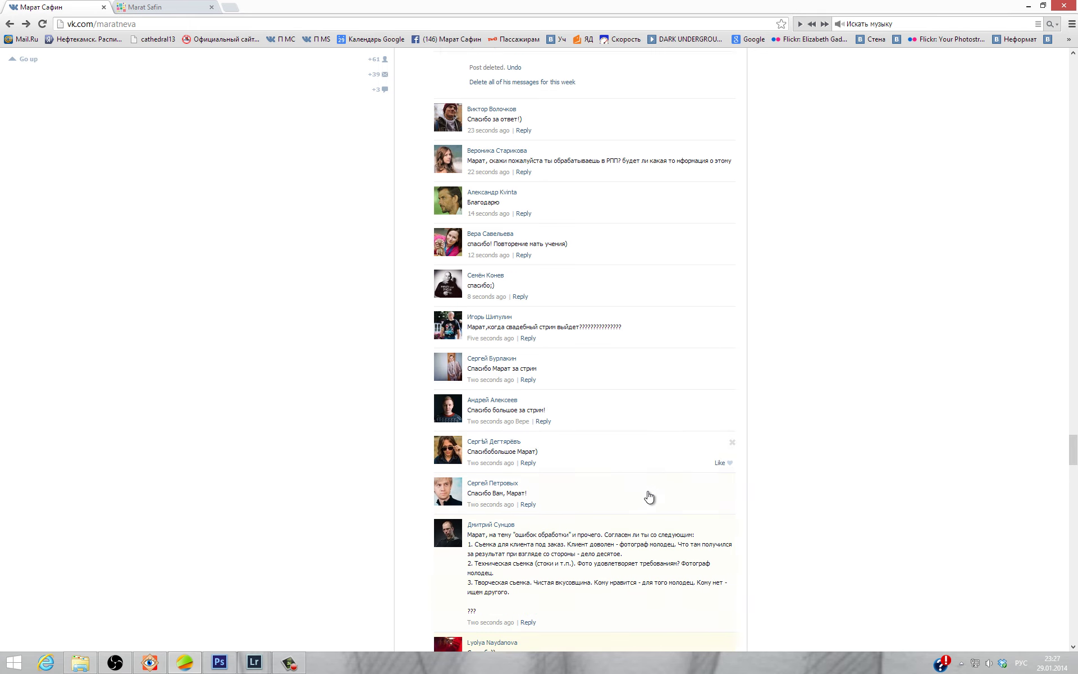
pyautogui.scroll(-2, 516, 559)
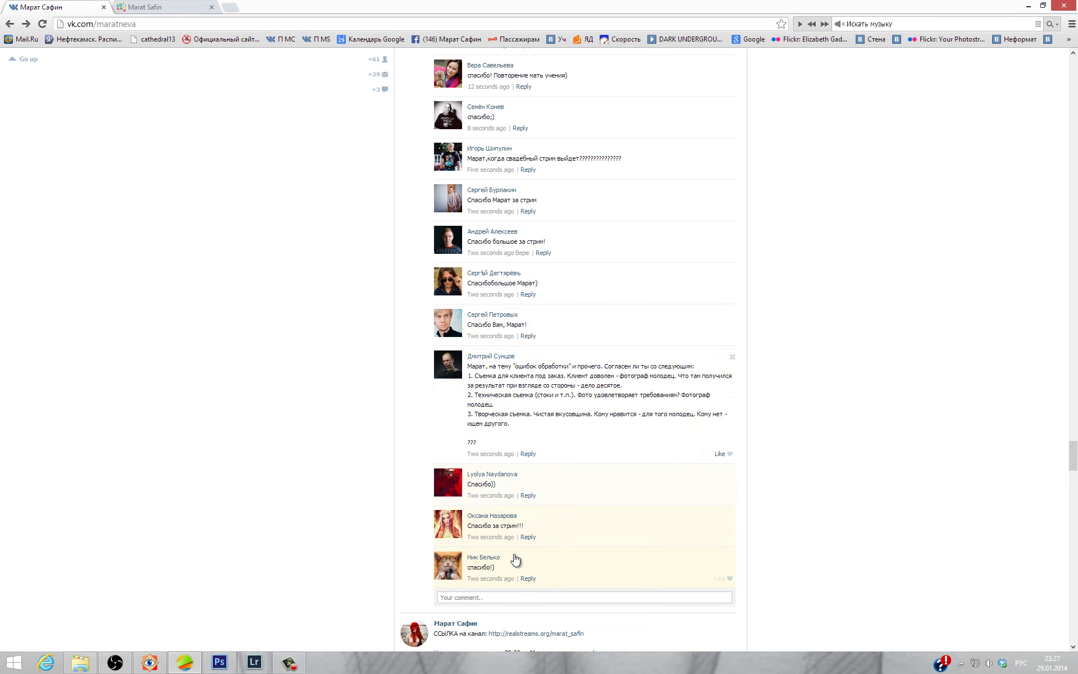